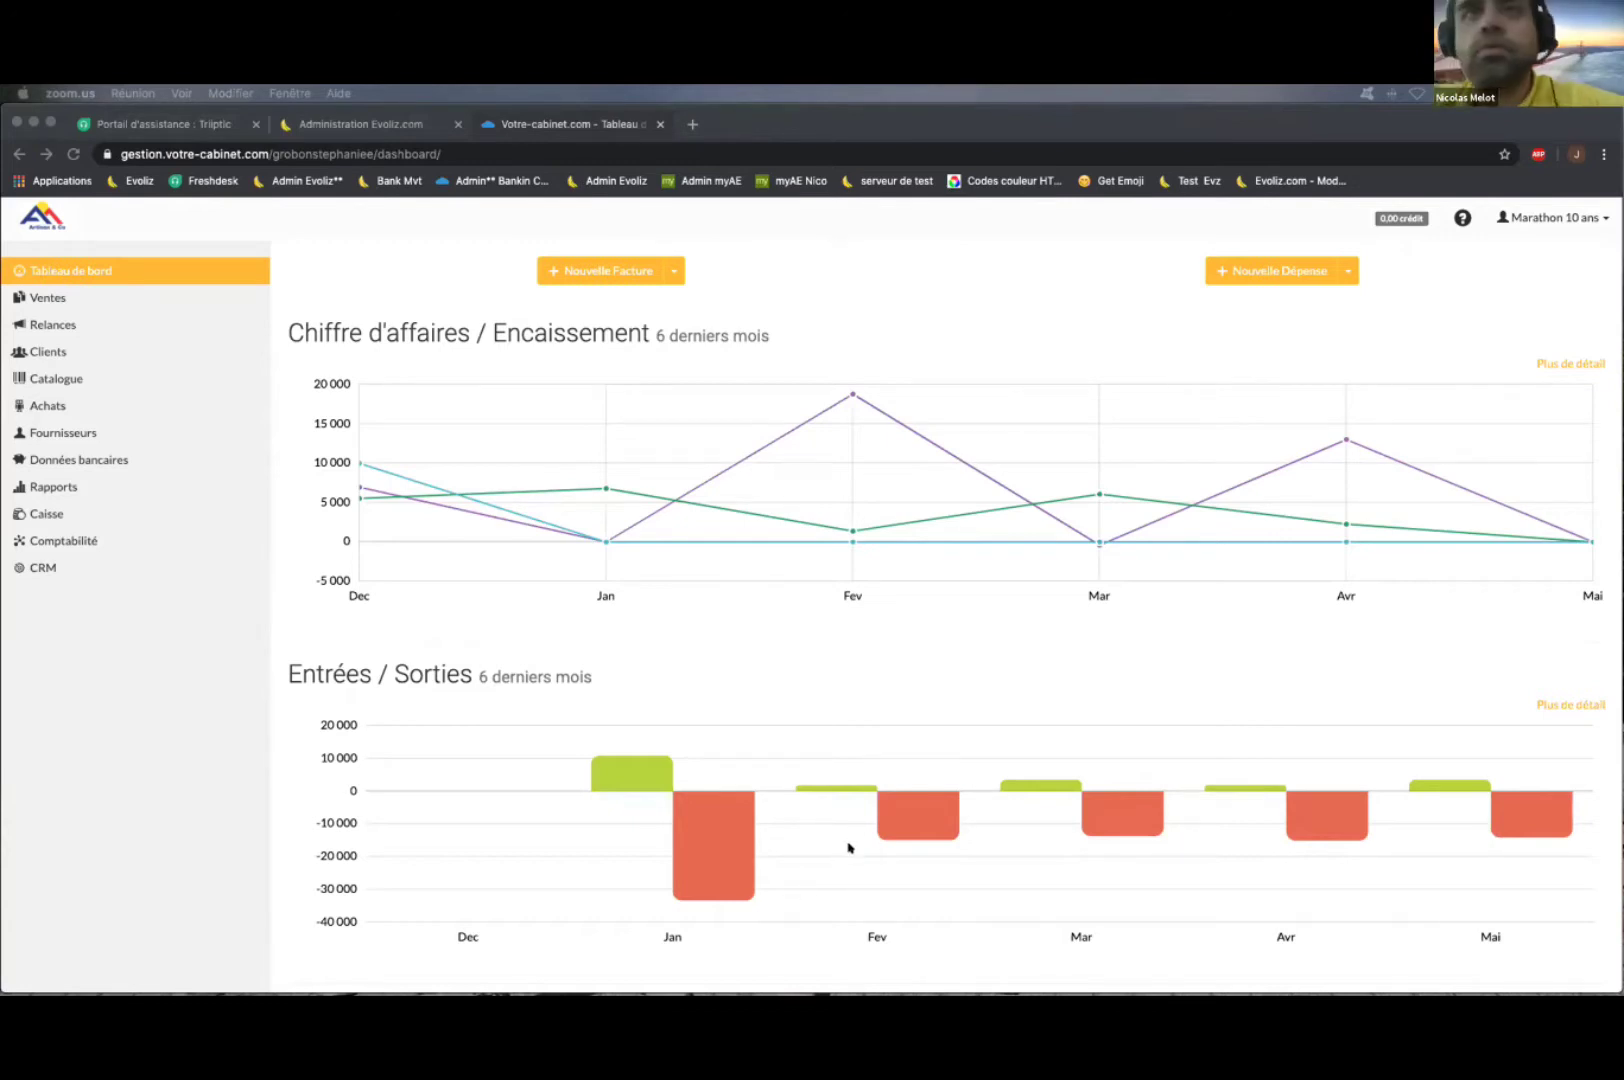
key("XF86AudioRaiseVolume")
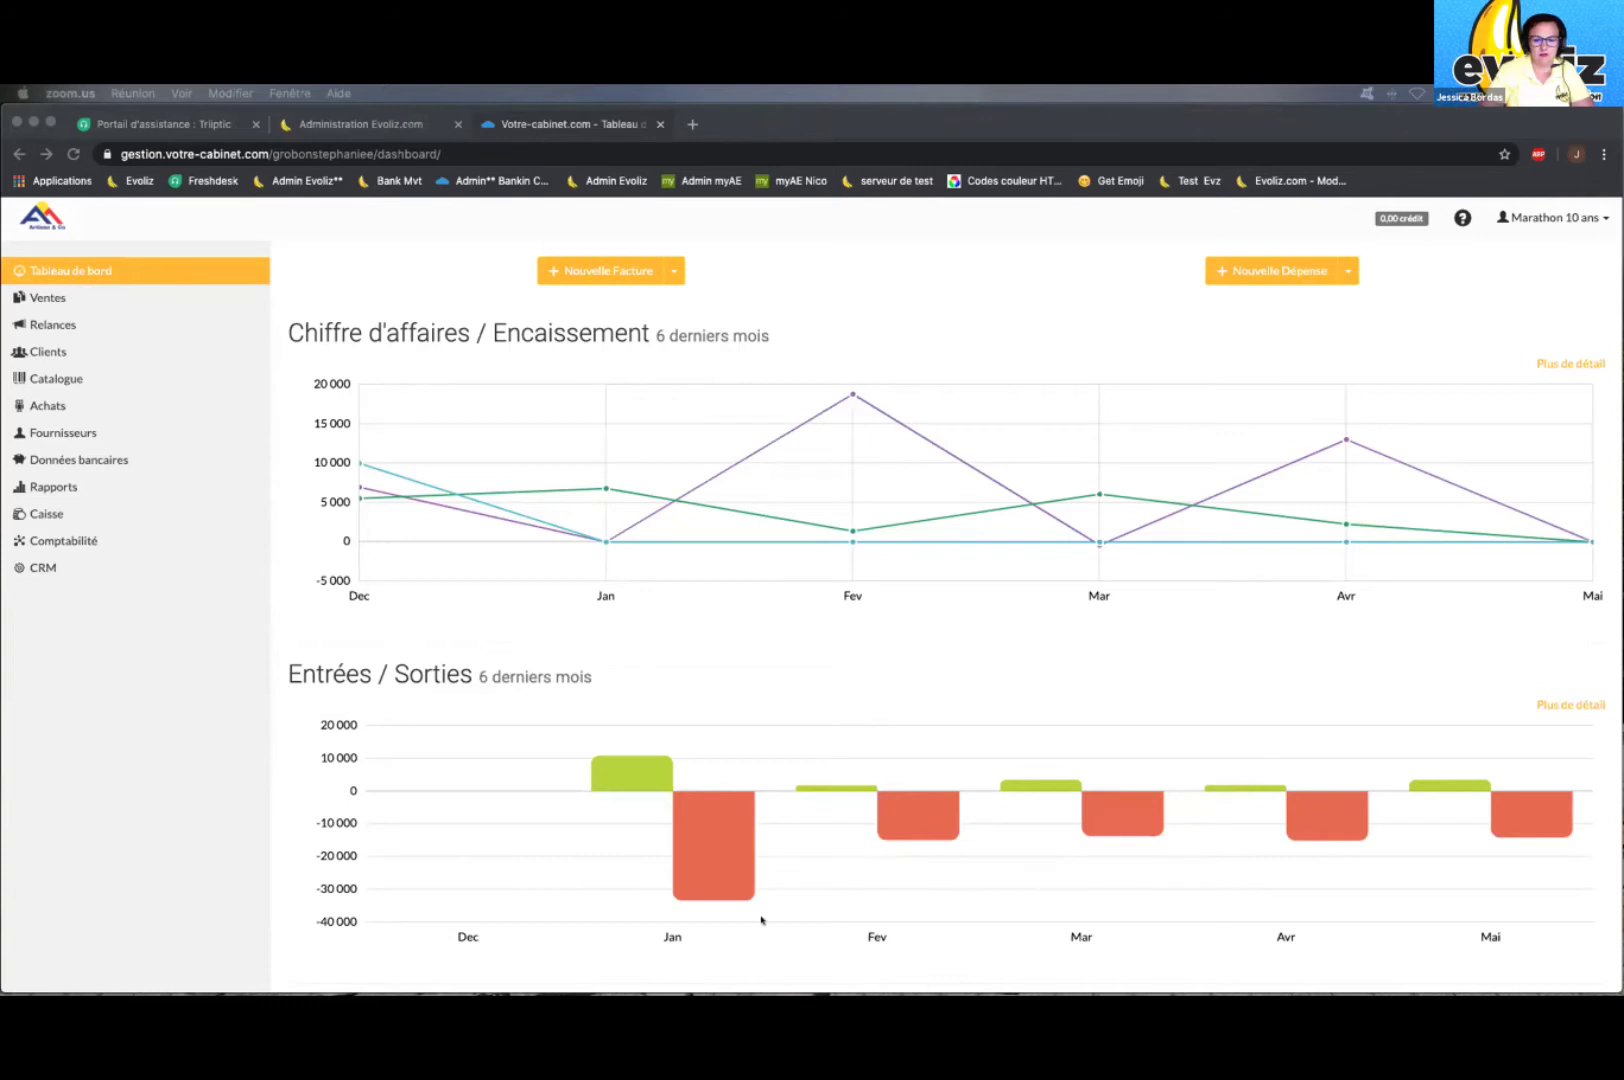
left_click(889, 278)
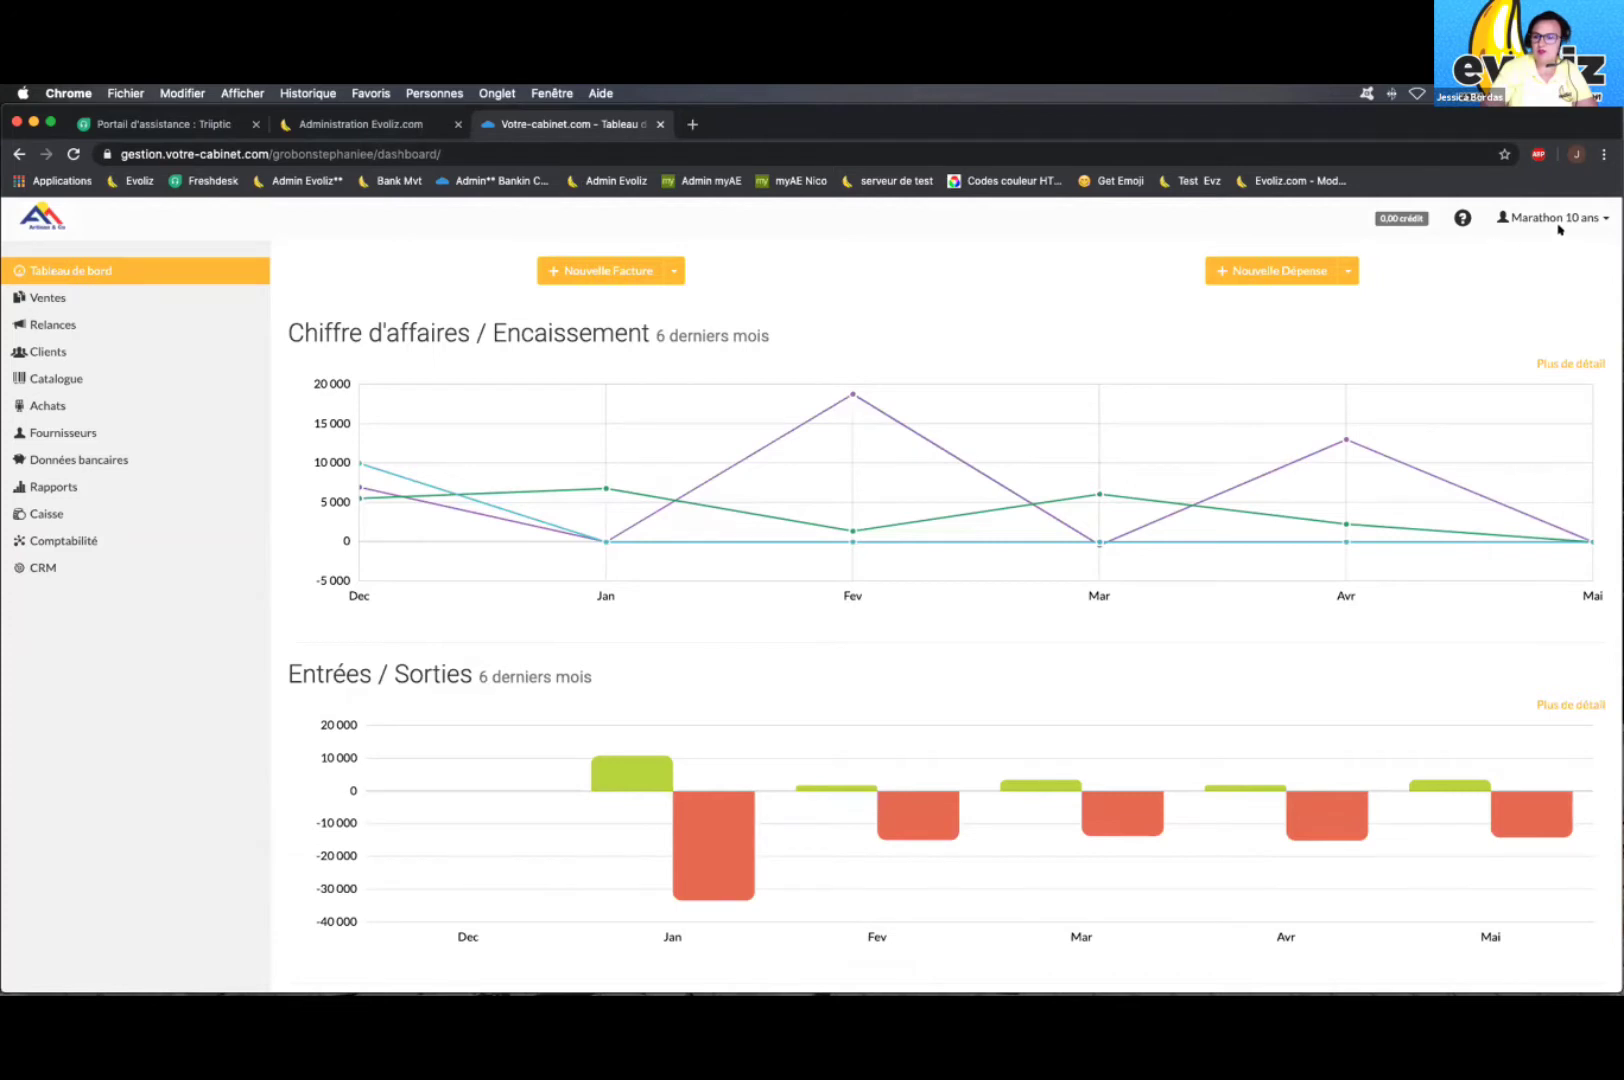
Step: Open the Société page in the account's Paramètres
left_click(1556, 214)
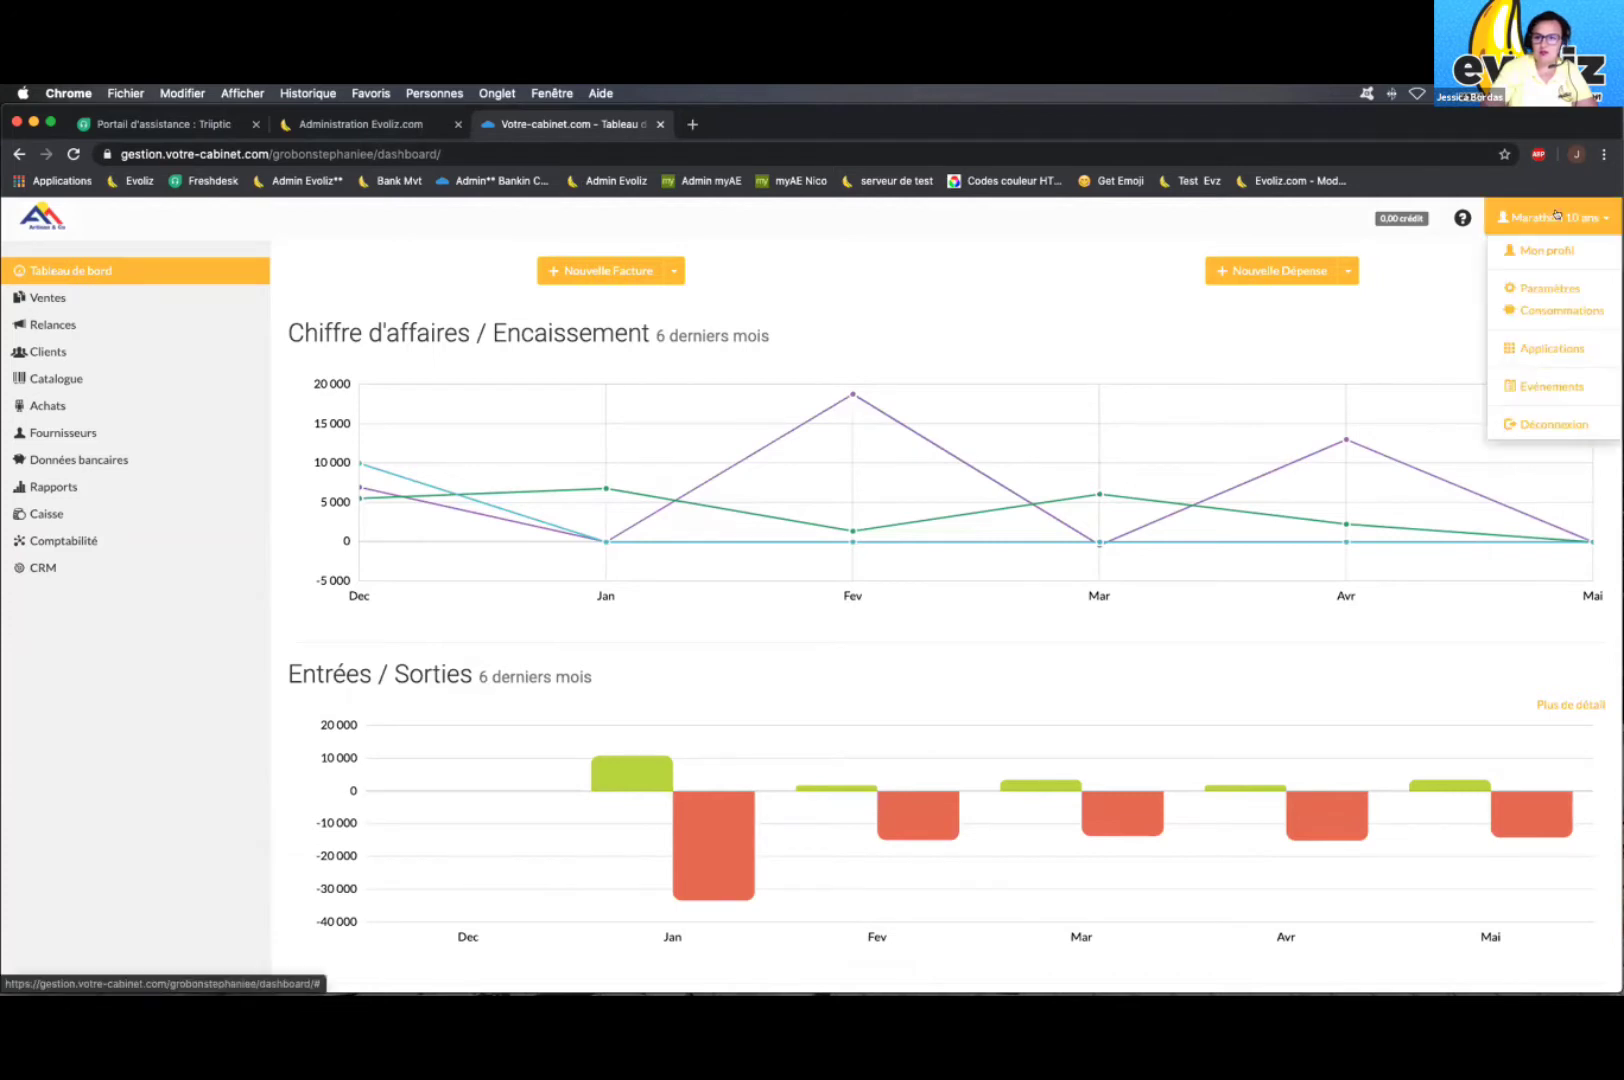
left_click(1444, 269)
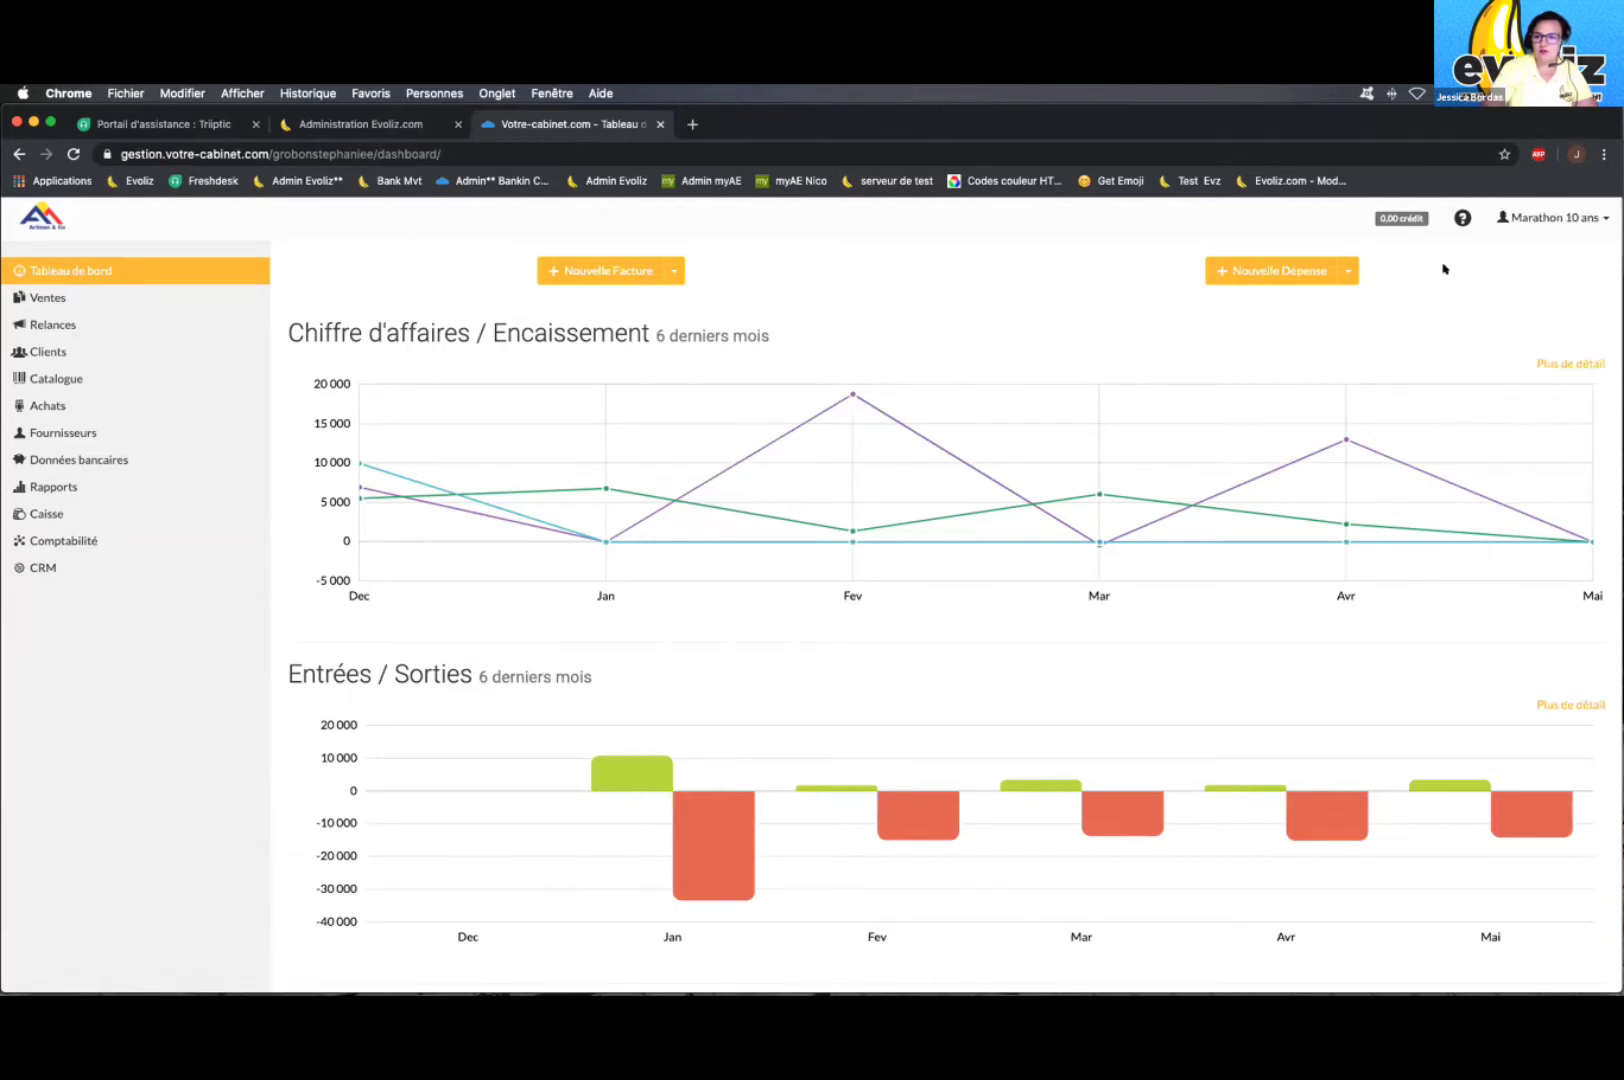
left_click(1566, 216)
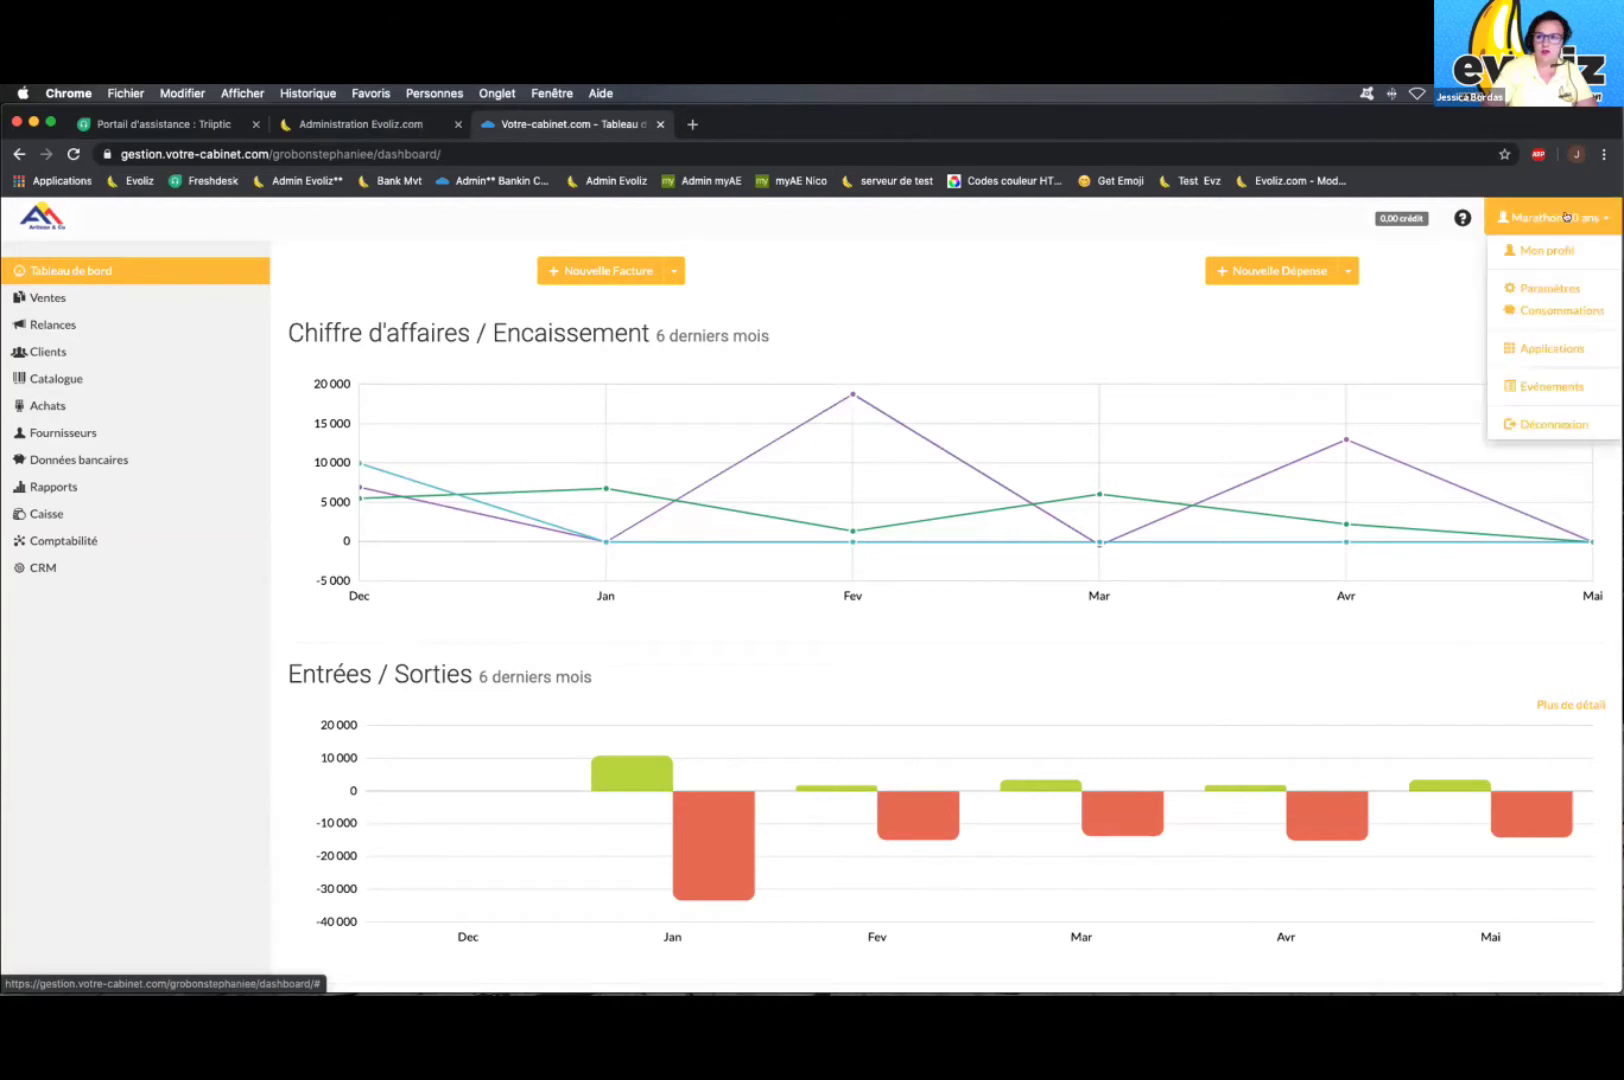
left_click(1551, 280)
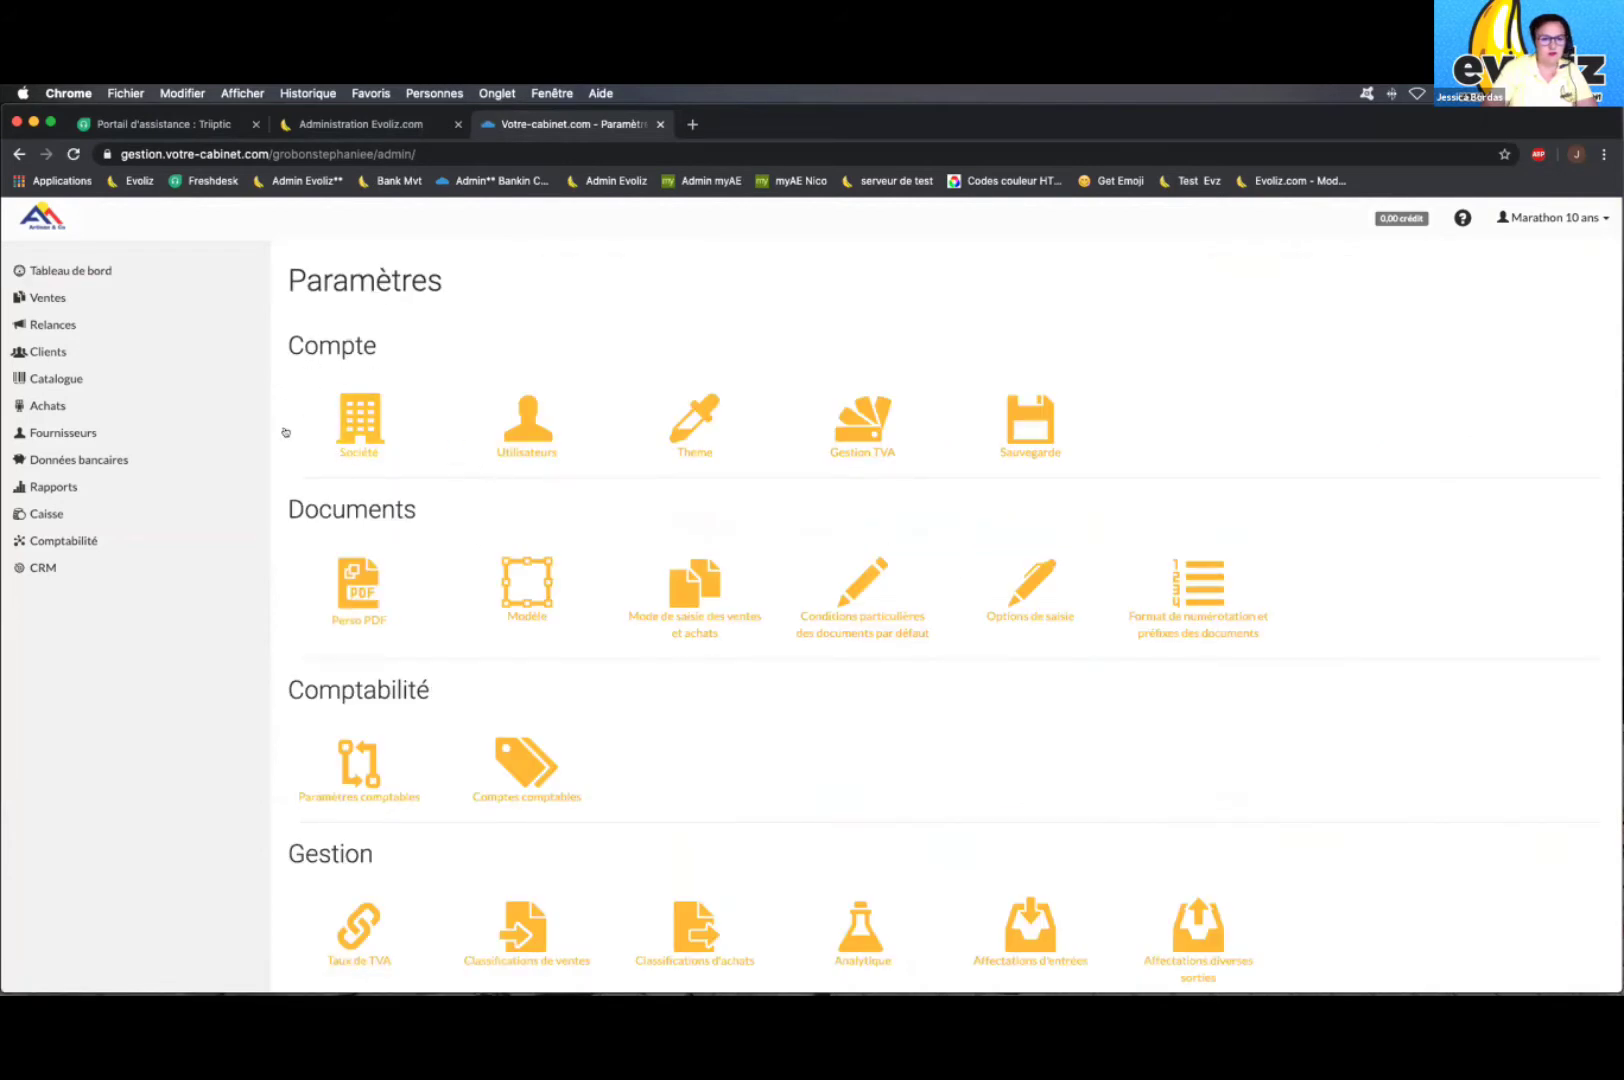
left_click(351, 434)
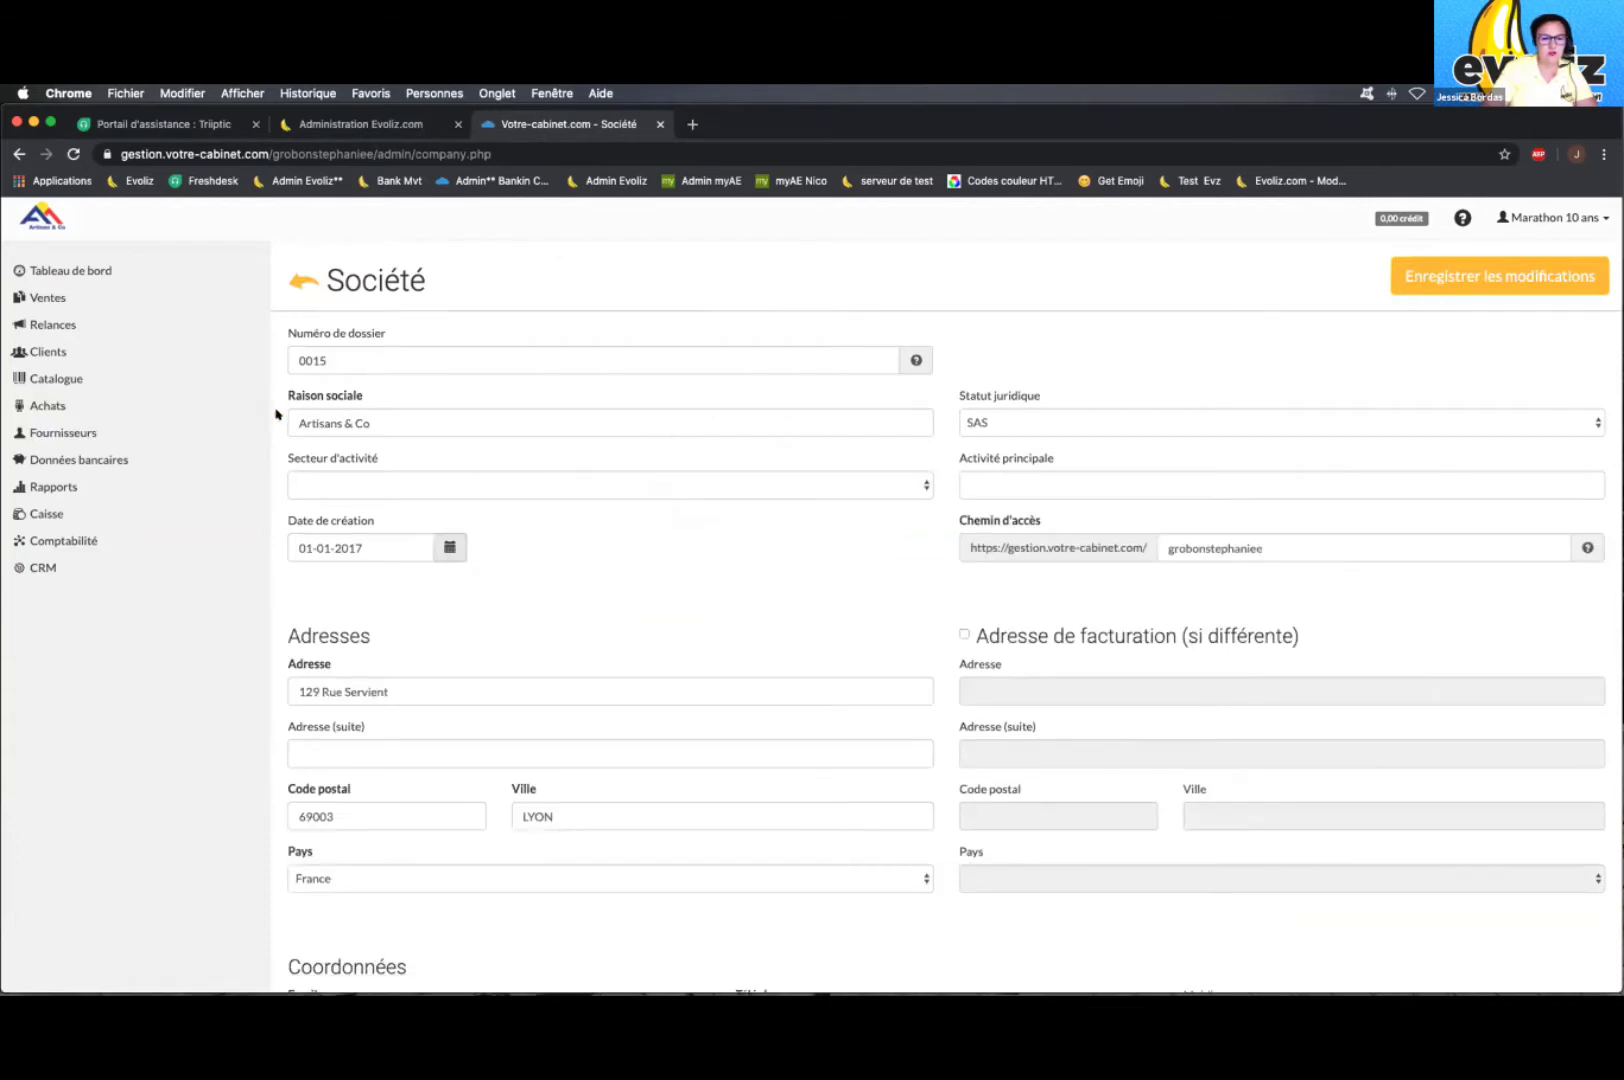
Step: Examine the company's Raison sociale and the available Statut juridique options
triple_click(454, 421)
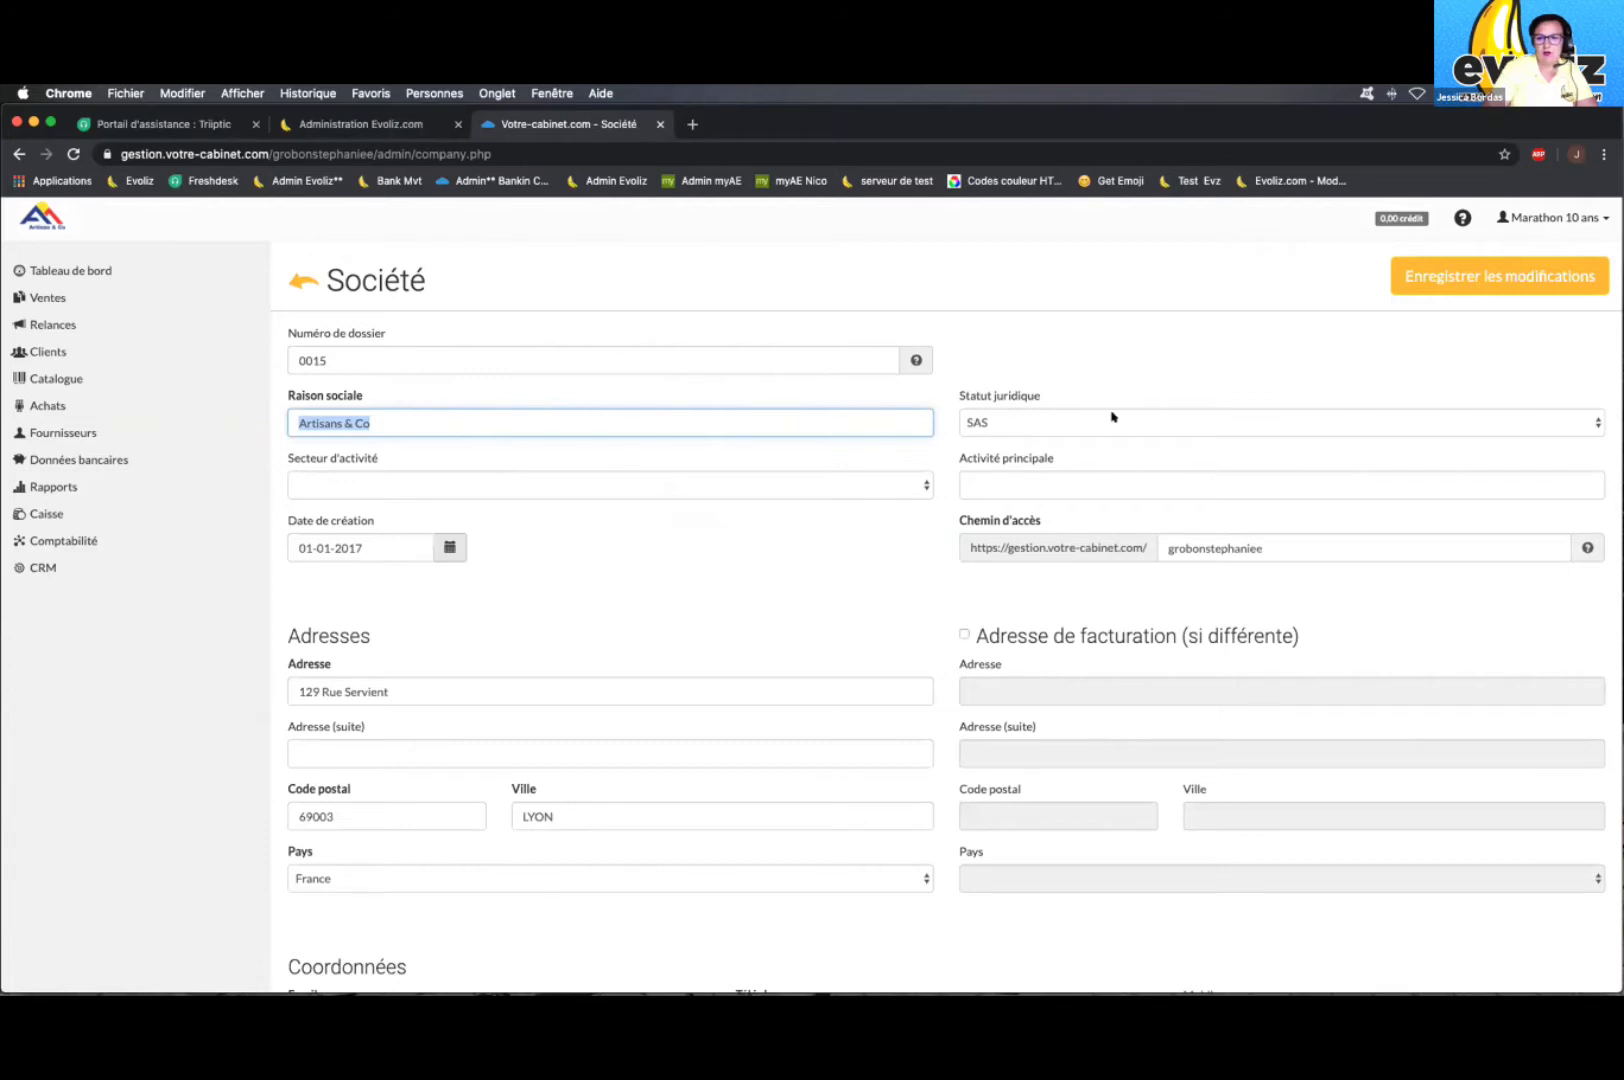
left_click(1062, 420)
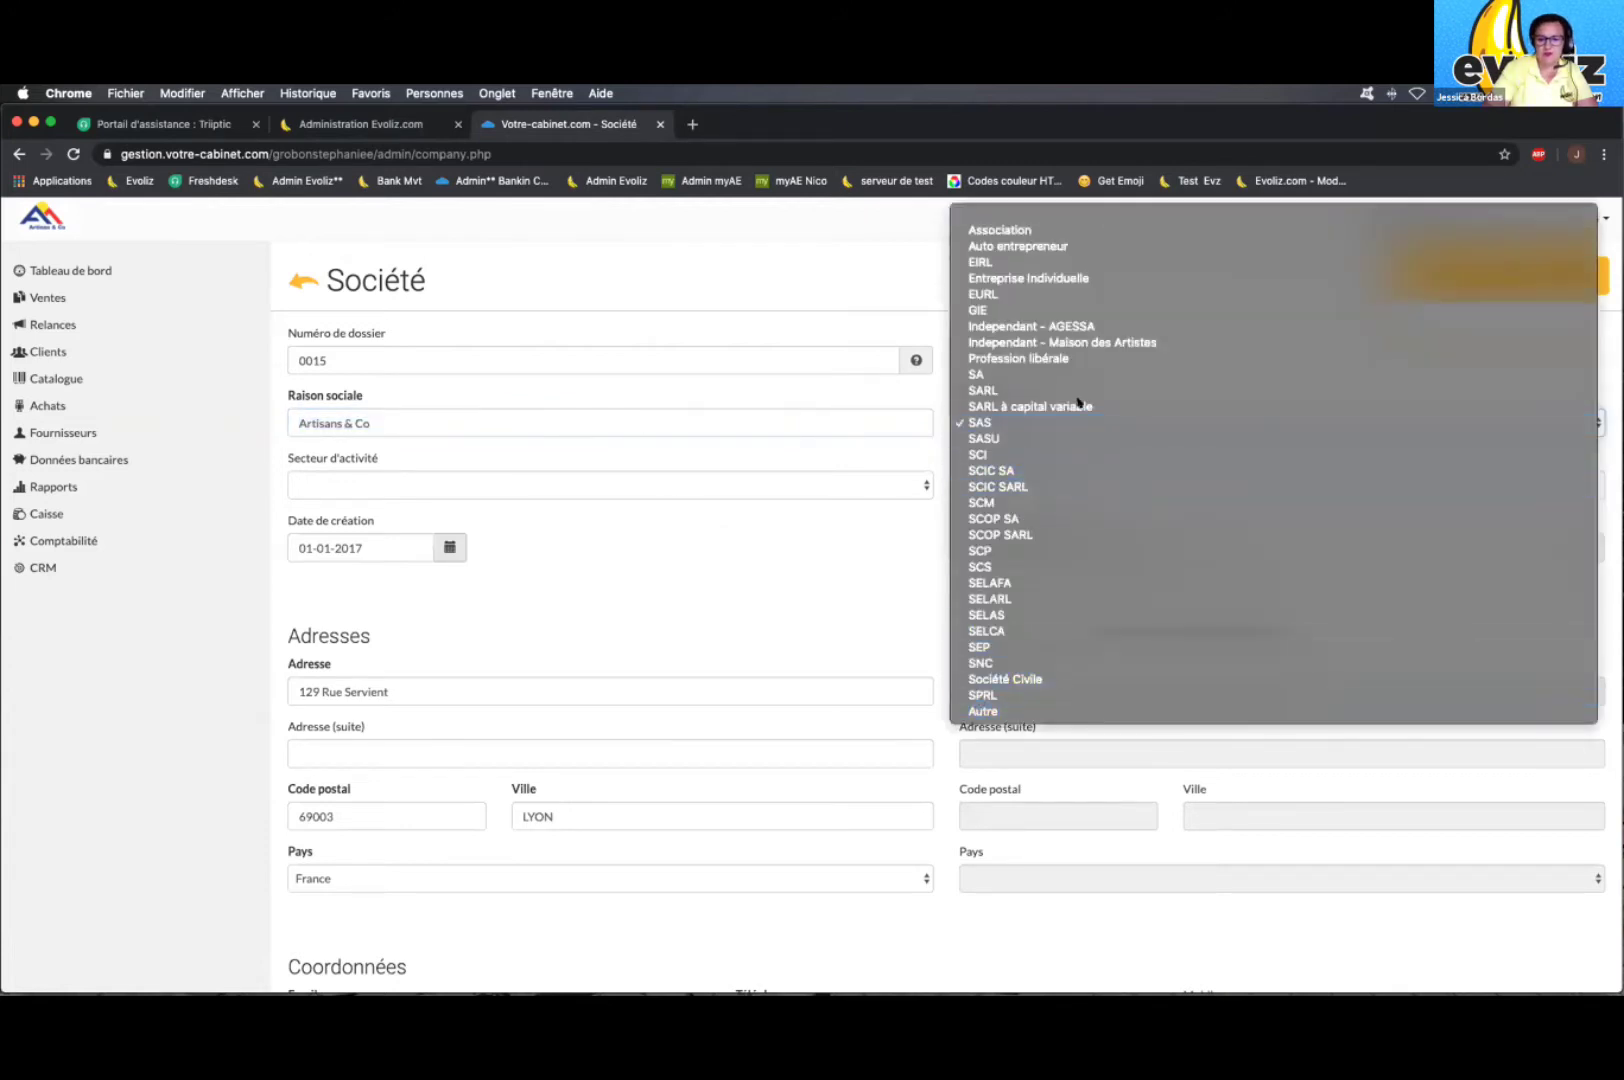
left_click(710, 402)
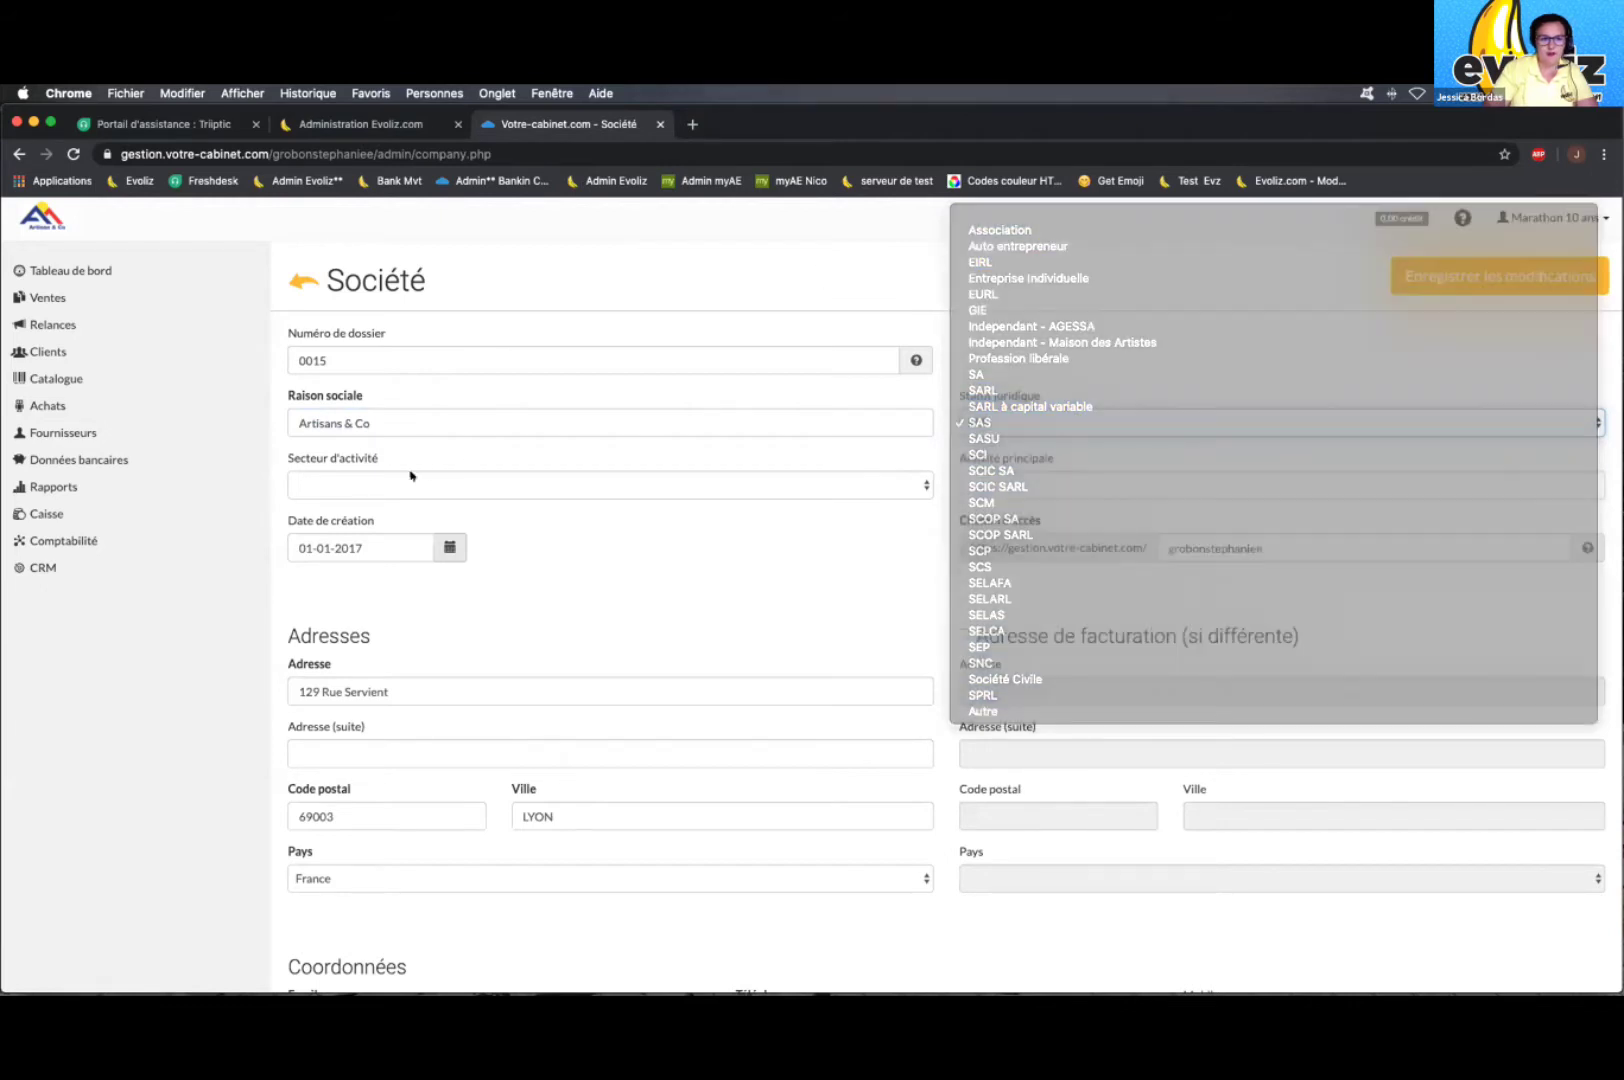
Step: Set the company's Secteur d'activité to BTP
right_click(383, 484)
left_click(362, 484)
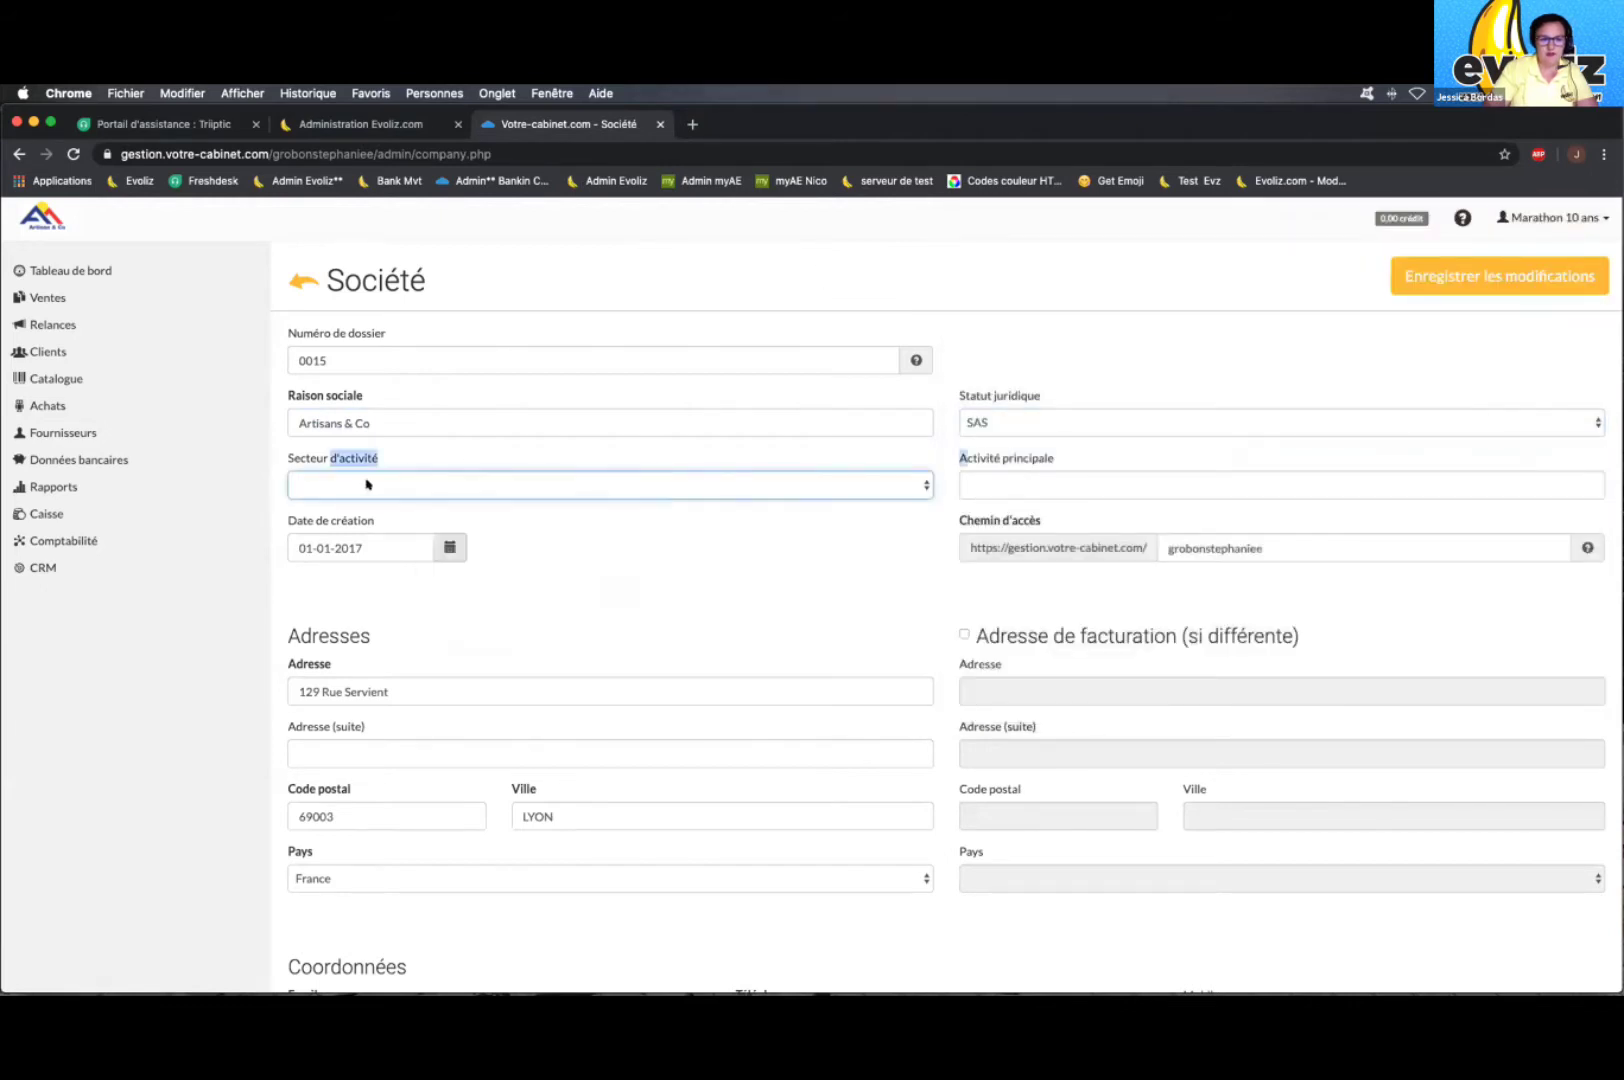
left_click(366, 484)
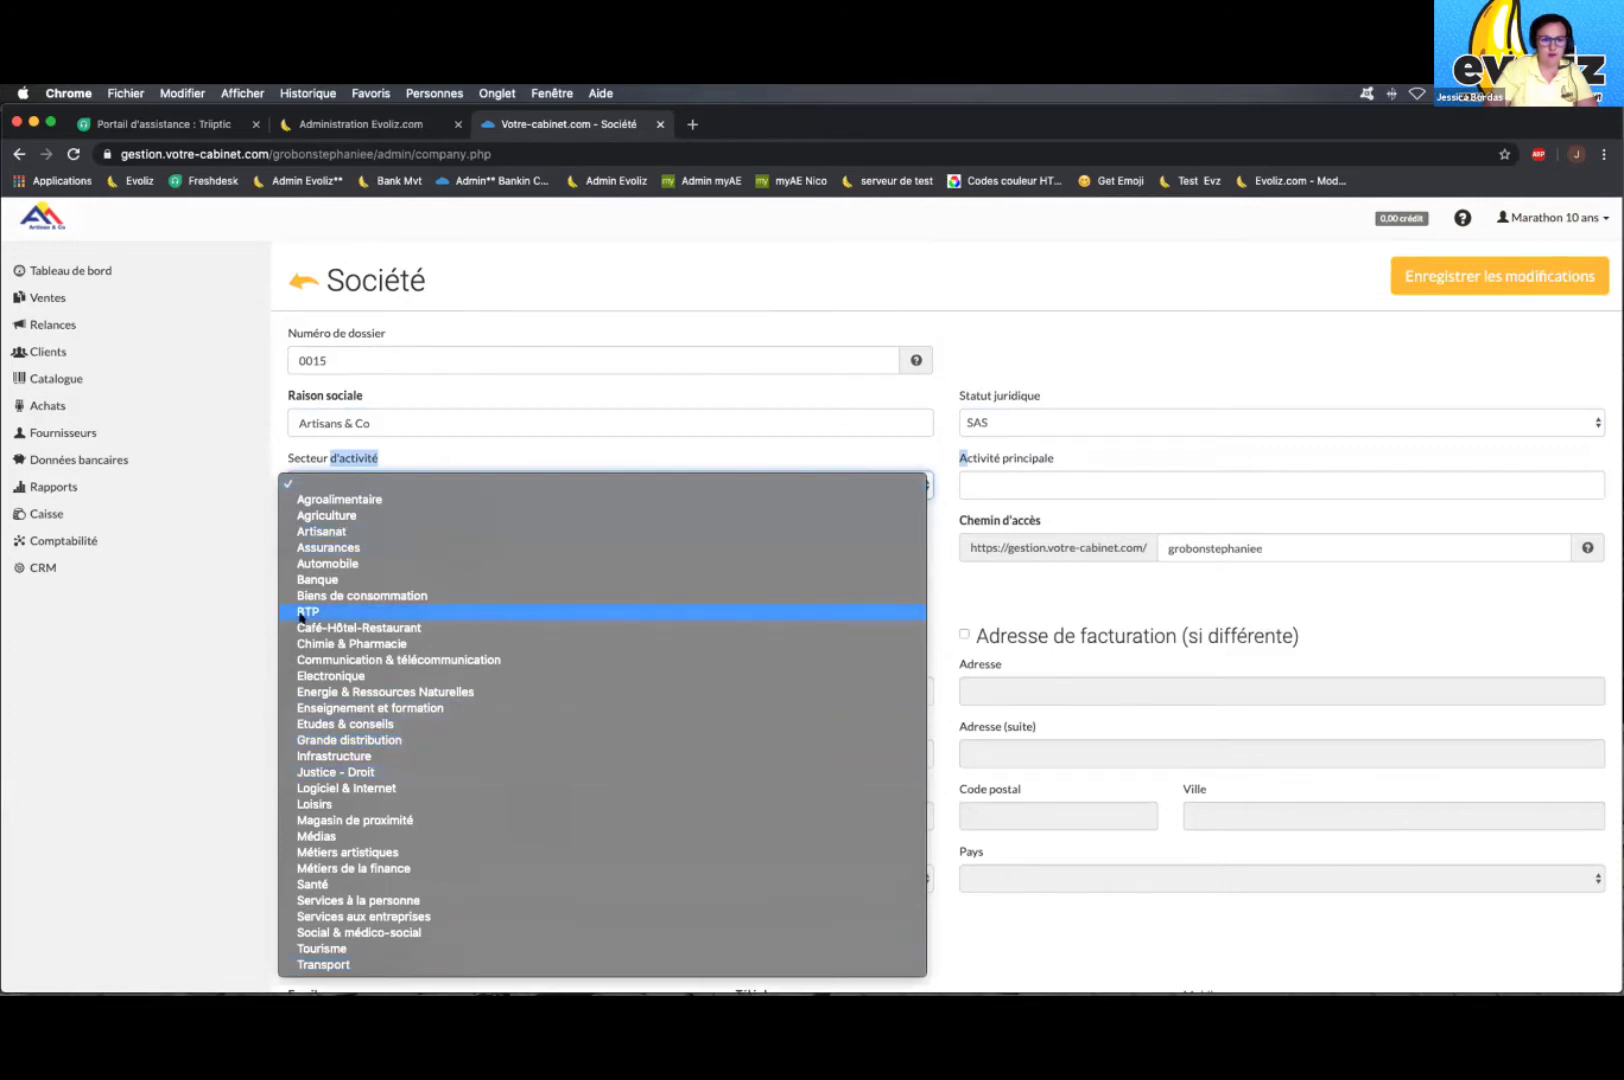
left_click(332, 612)
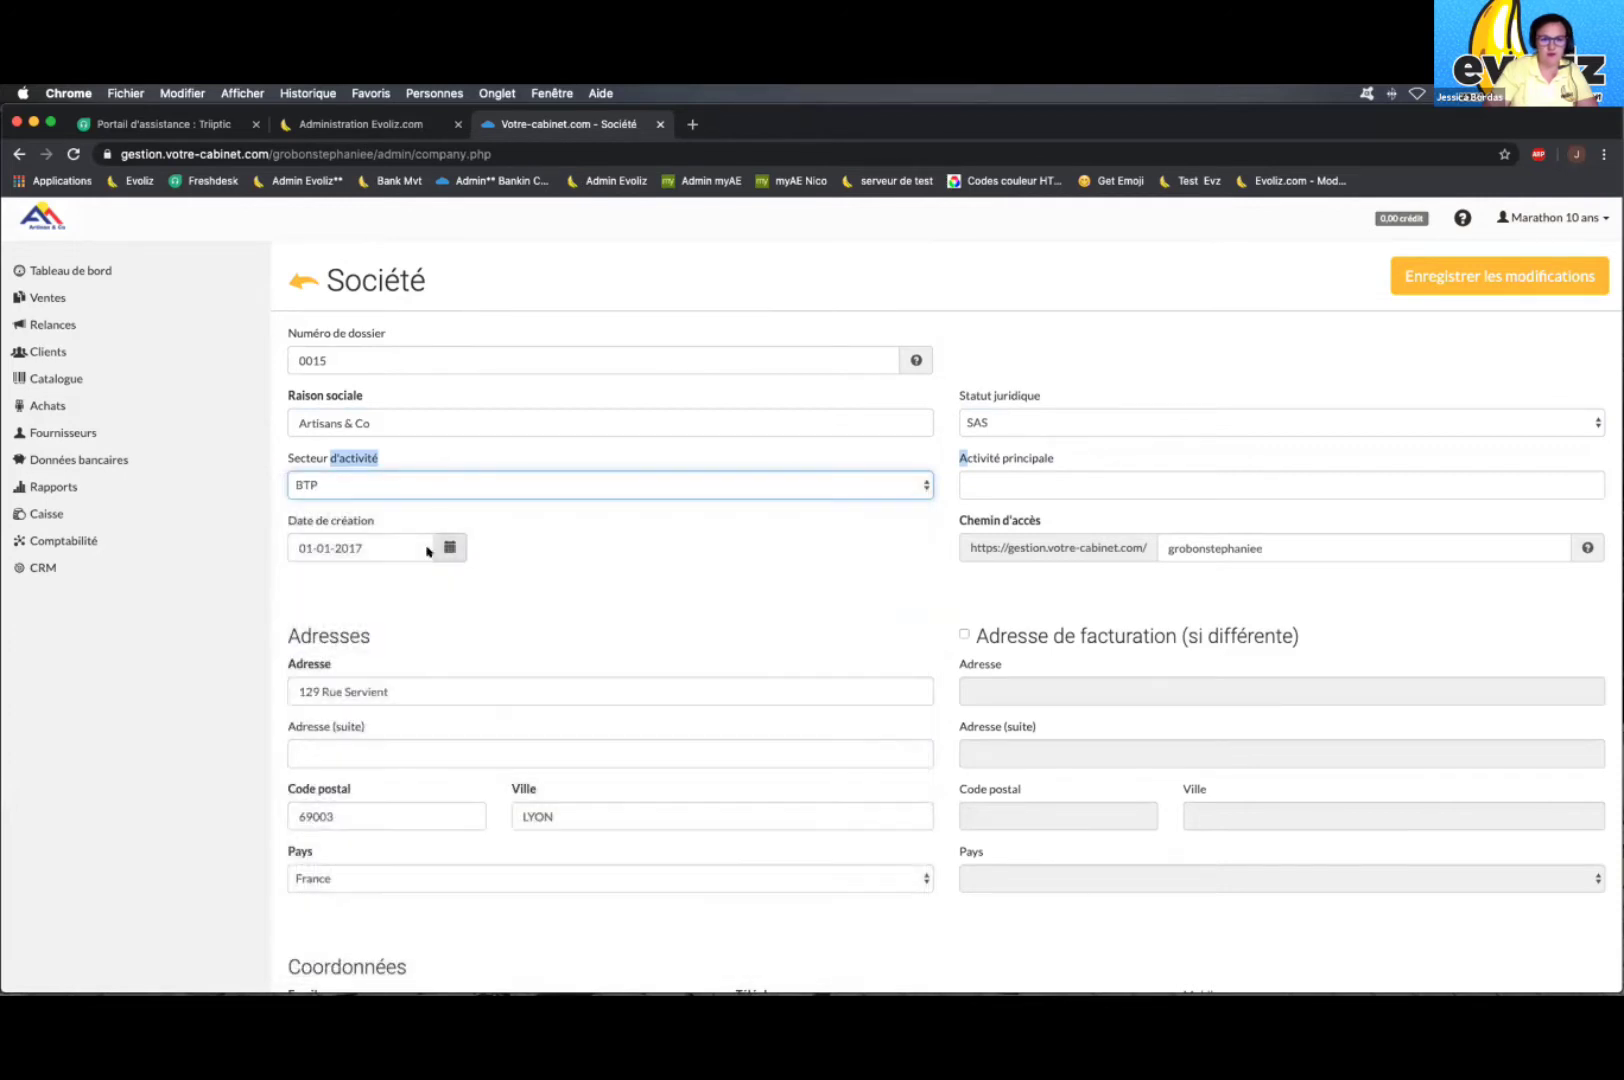
Step: Try "plomberie" and "secteur" as the company's Activité principale, and clear the field again
left_click(1044, 484)
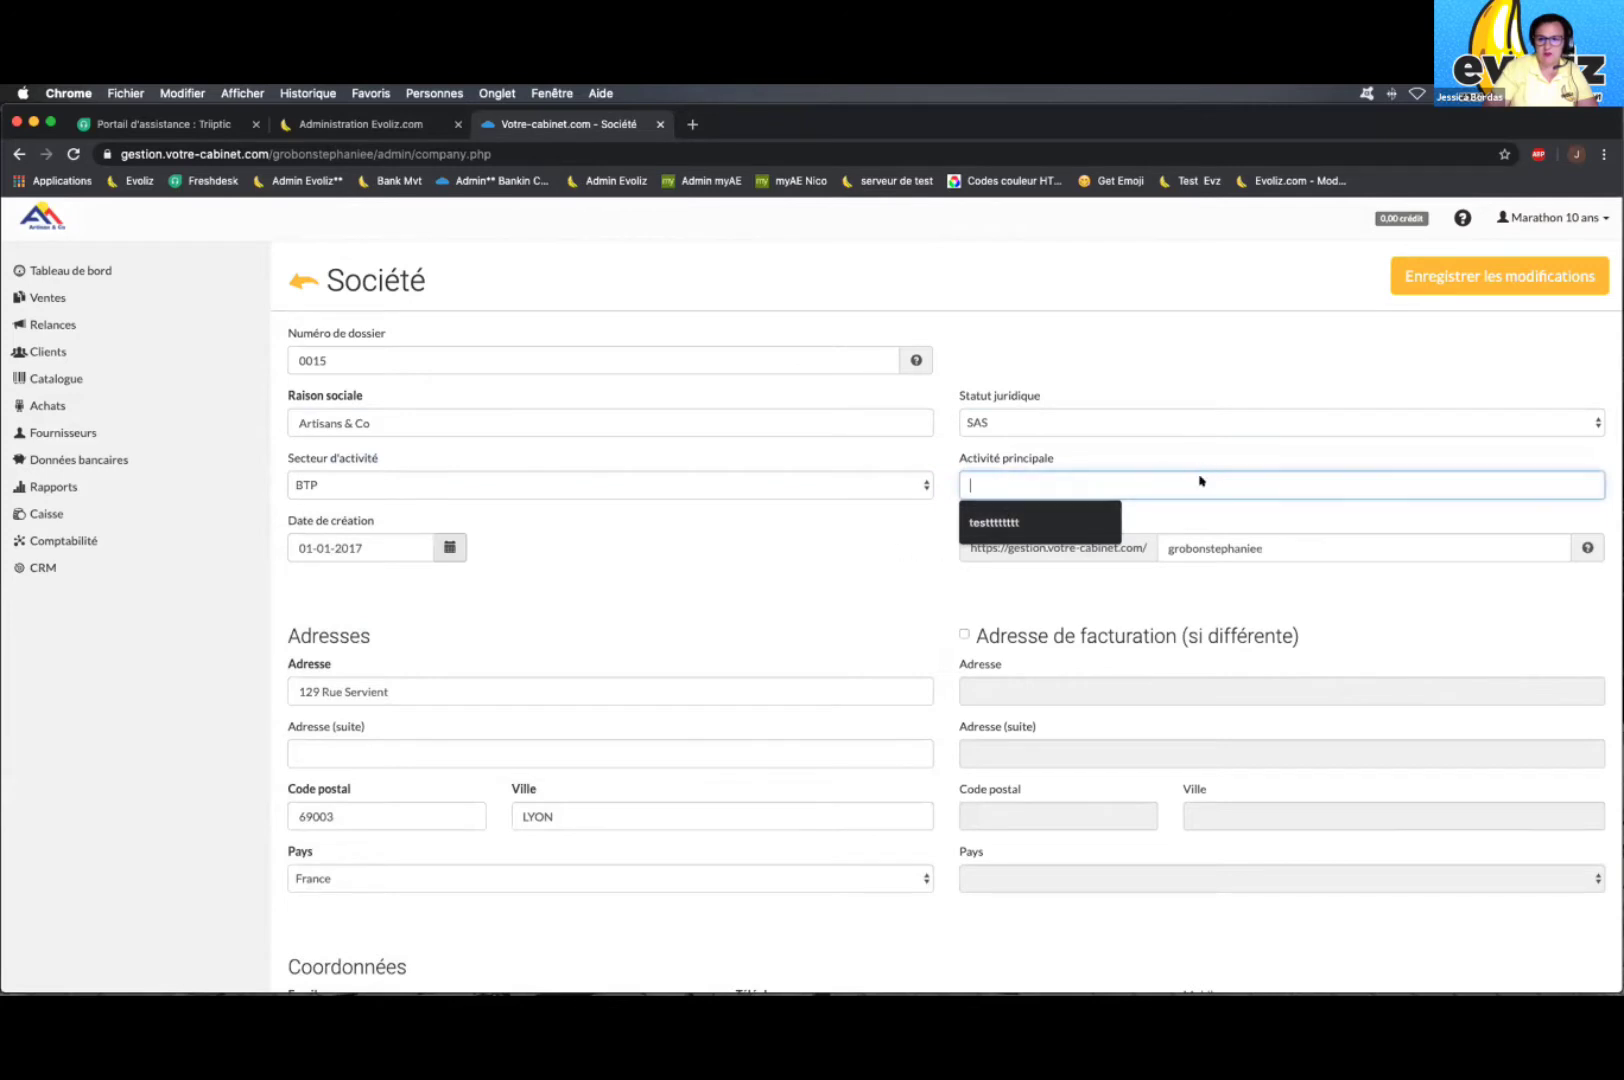
scroll(863, 634, "down", 1)
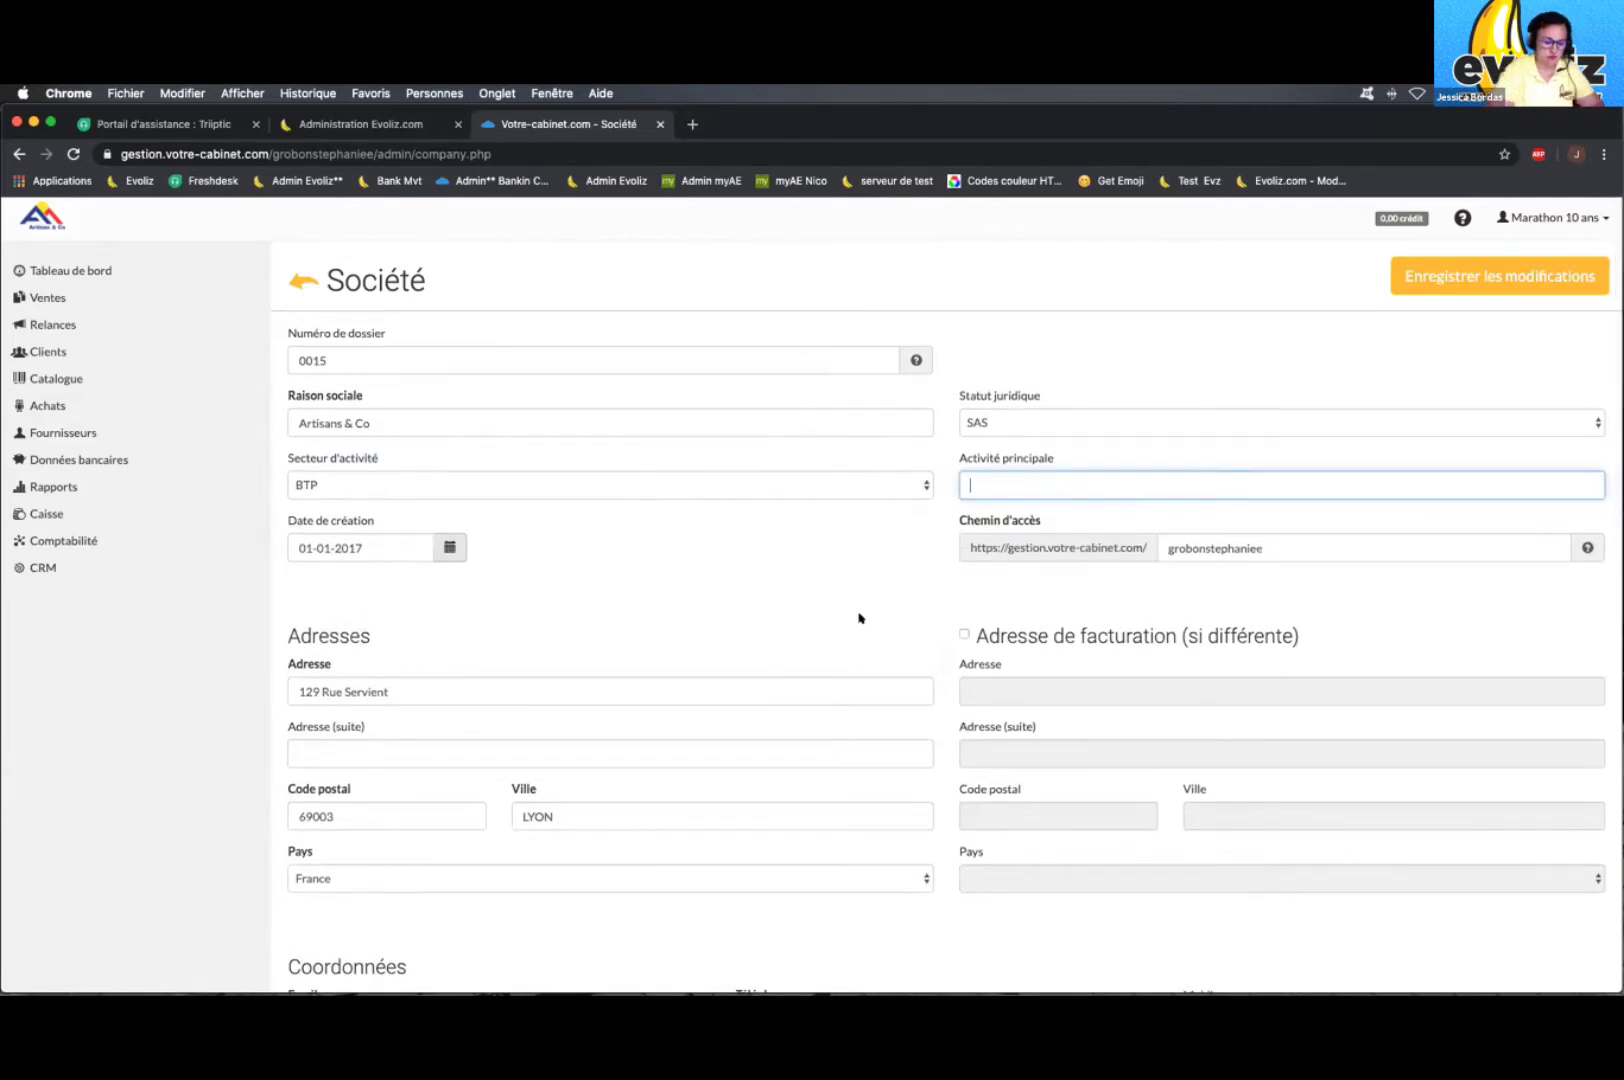
type("plomberie")
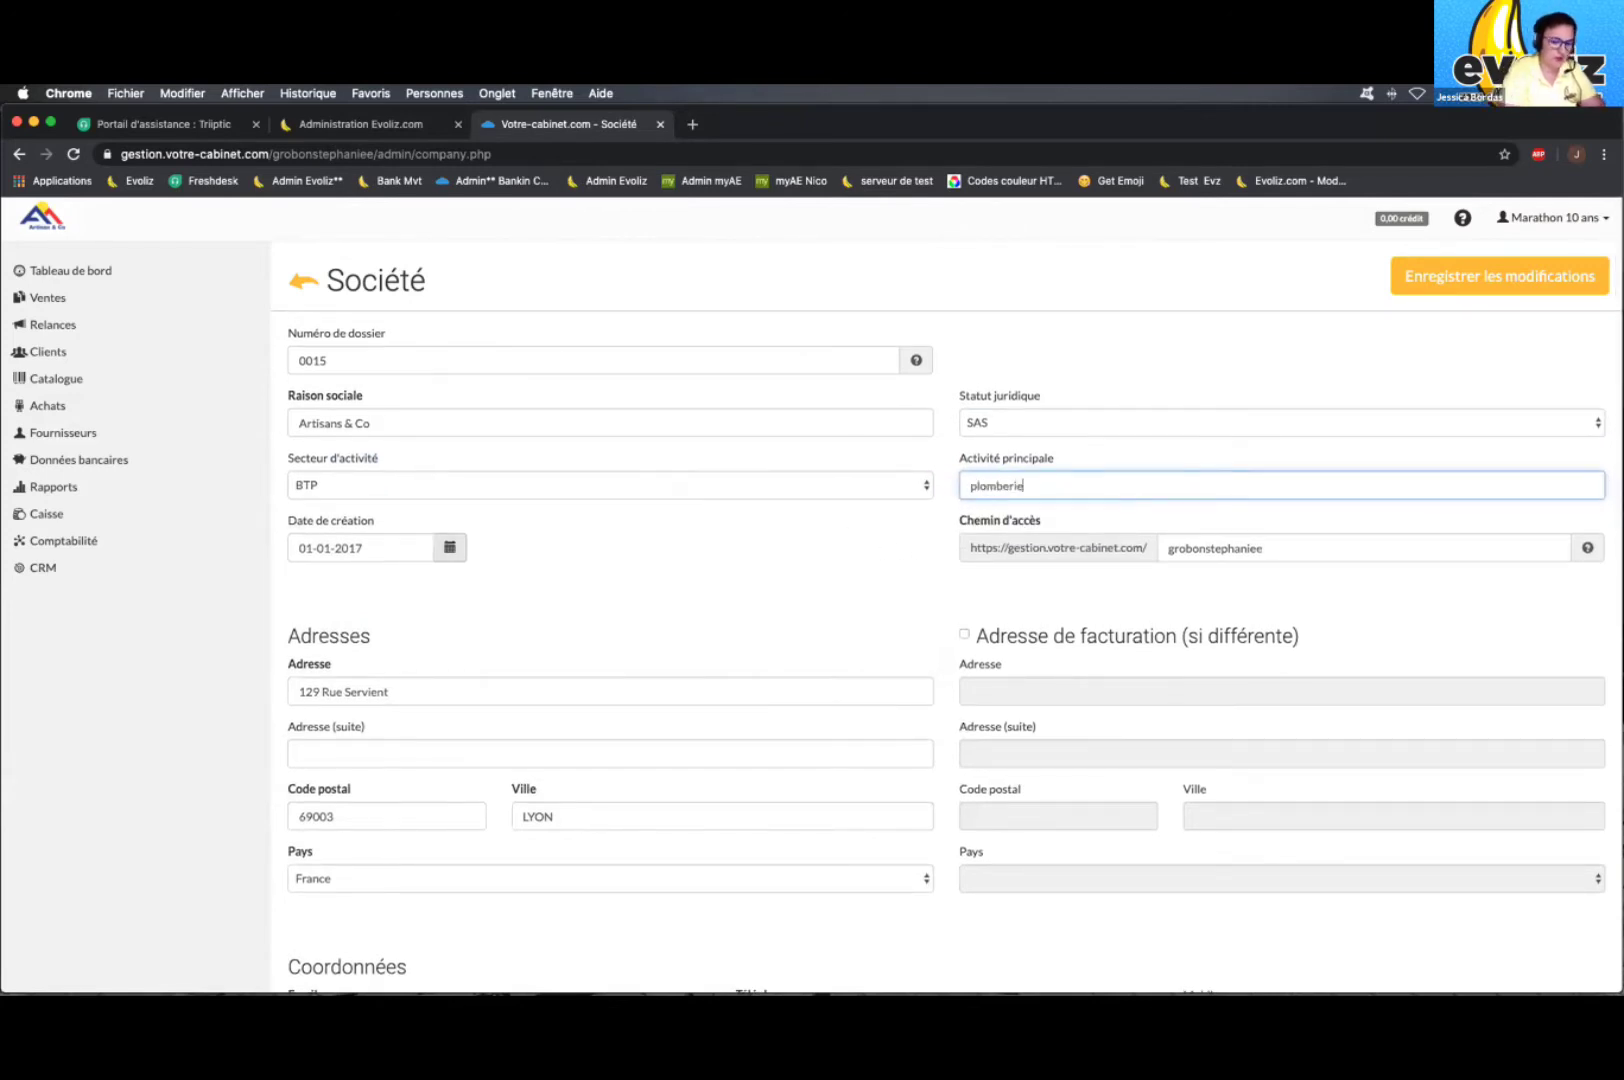
double_click(1005, 484)
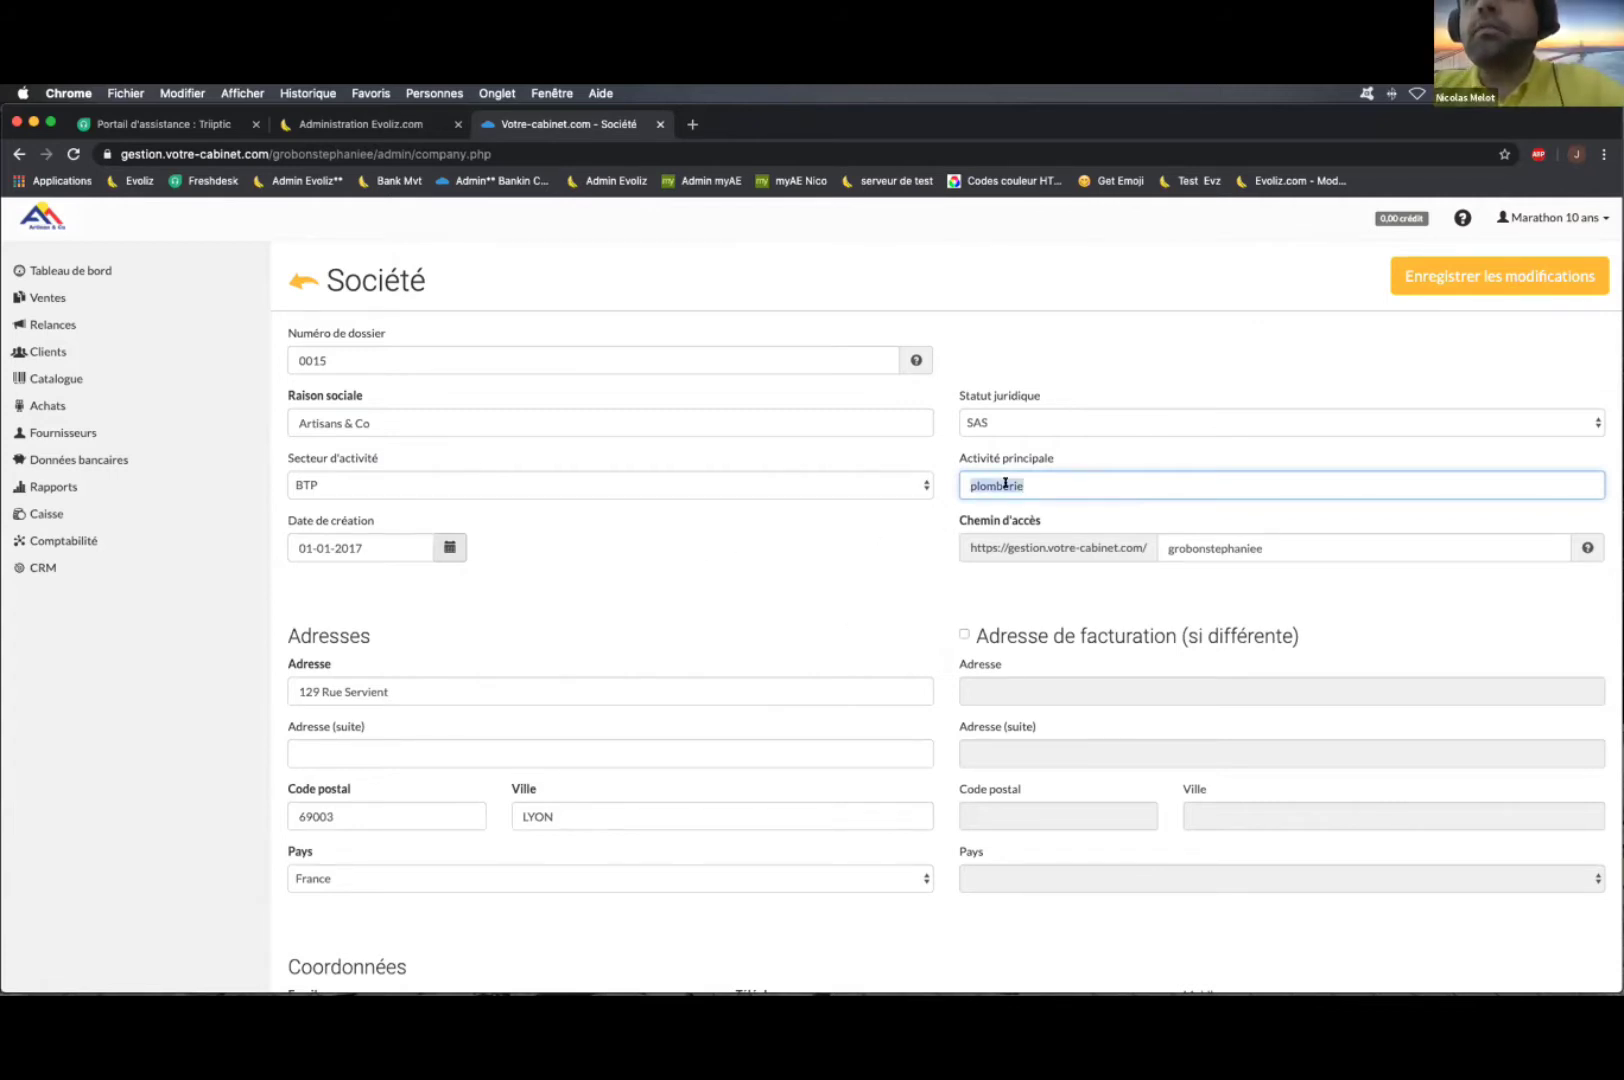
type("secteur")
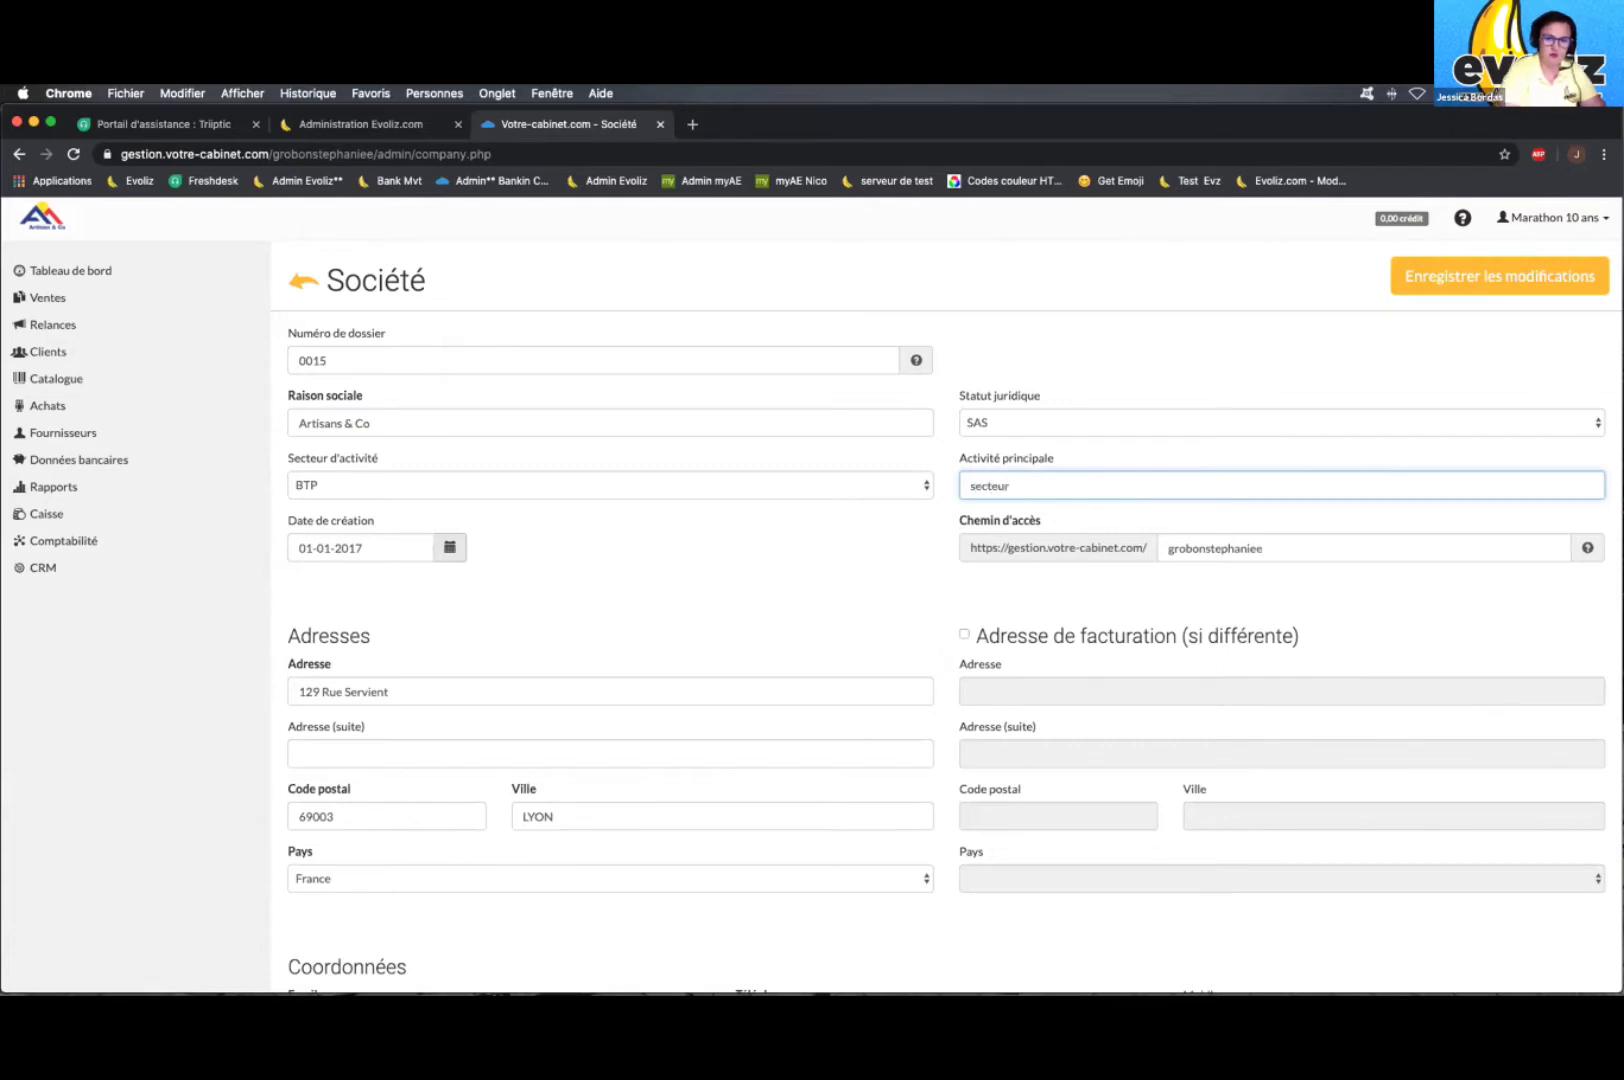
scroll(736, 457, "down", 1)
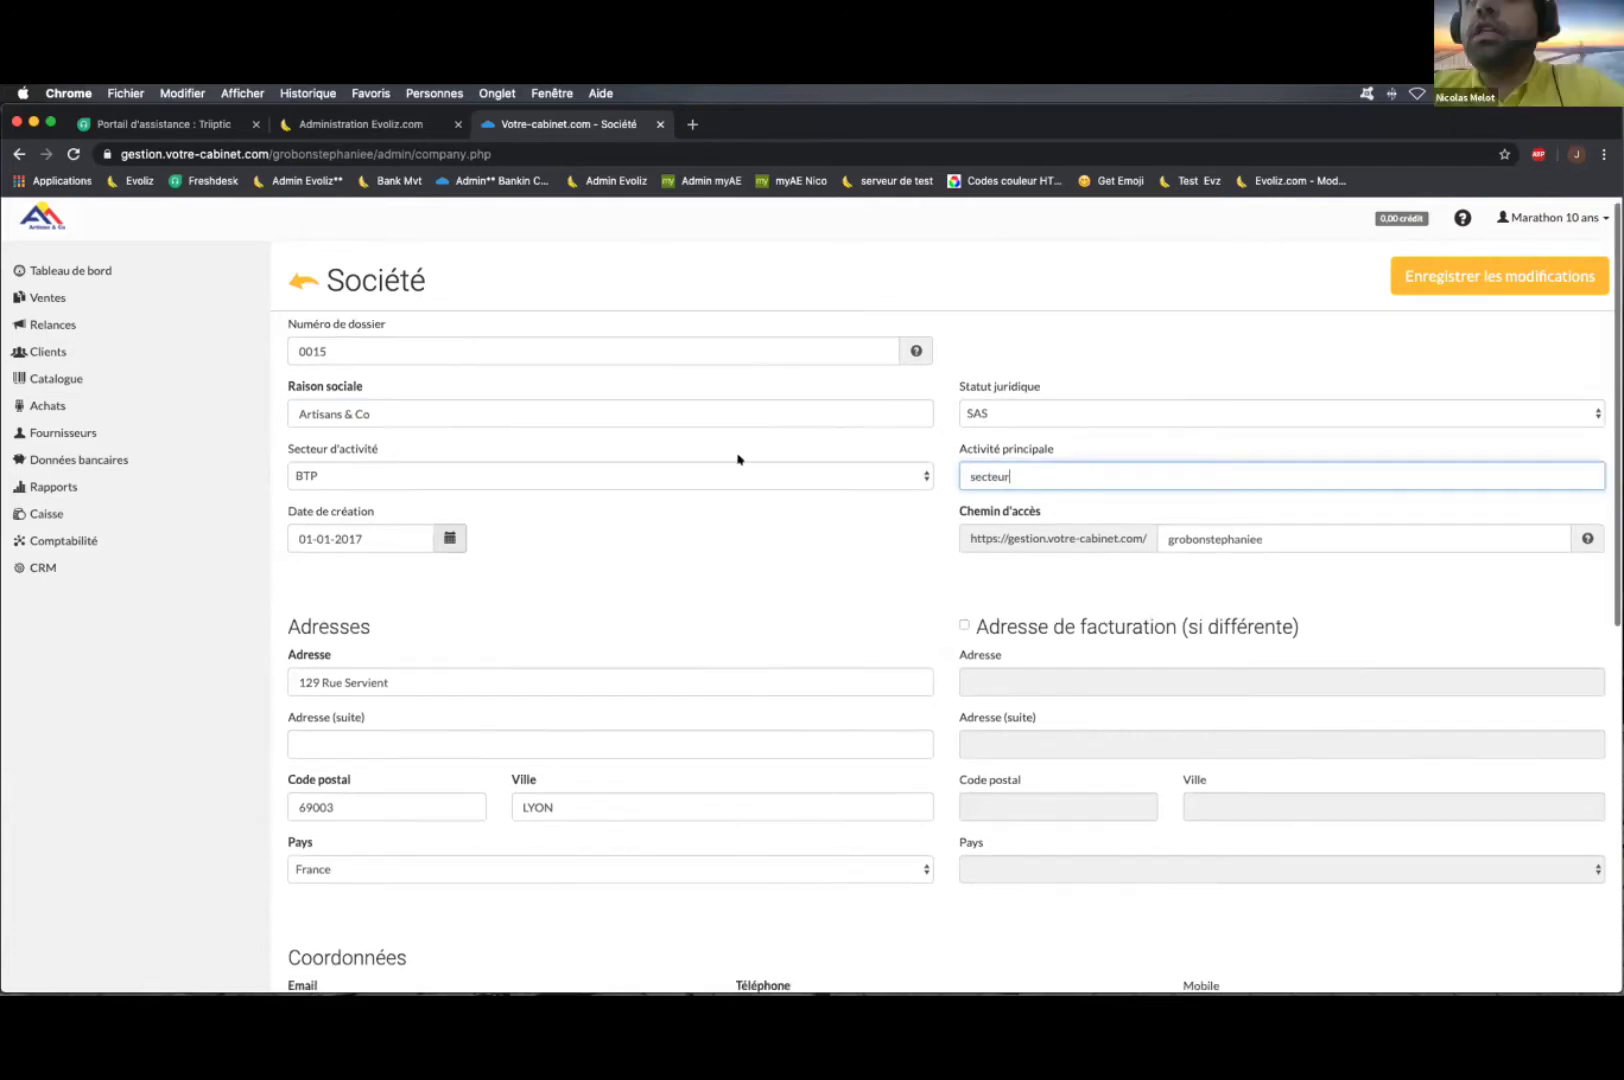
double_click(1009, 476)
key("BackSpace")
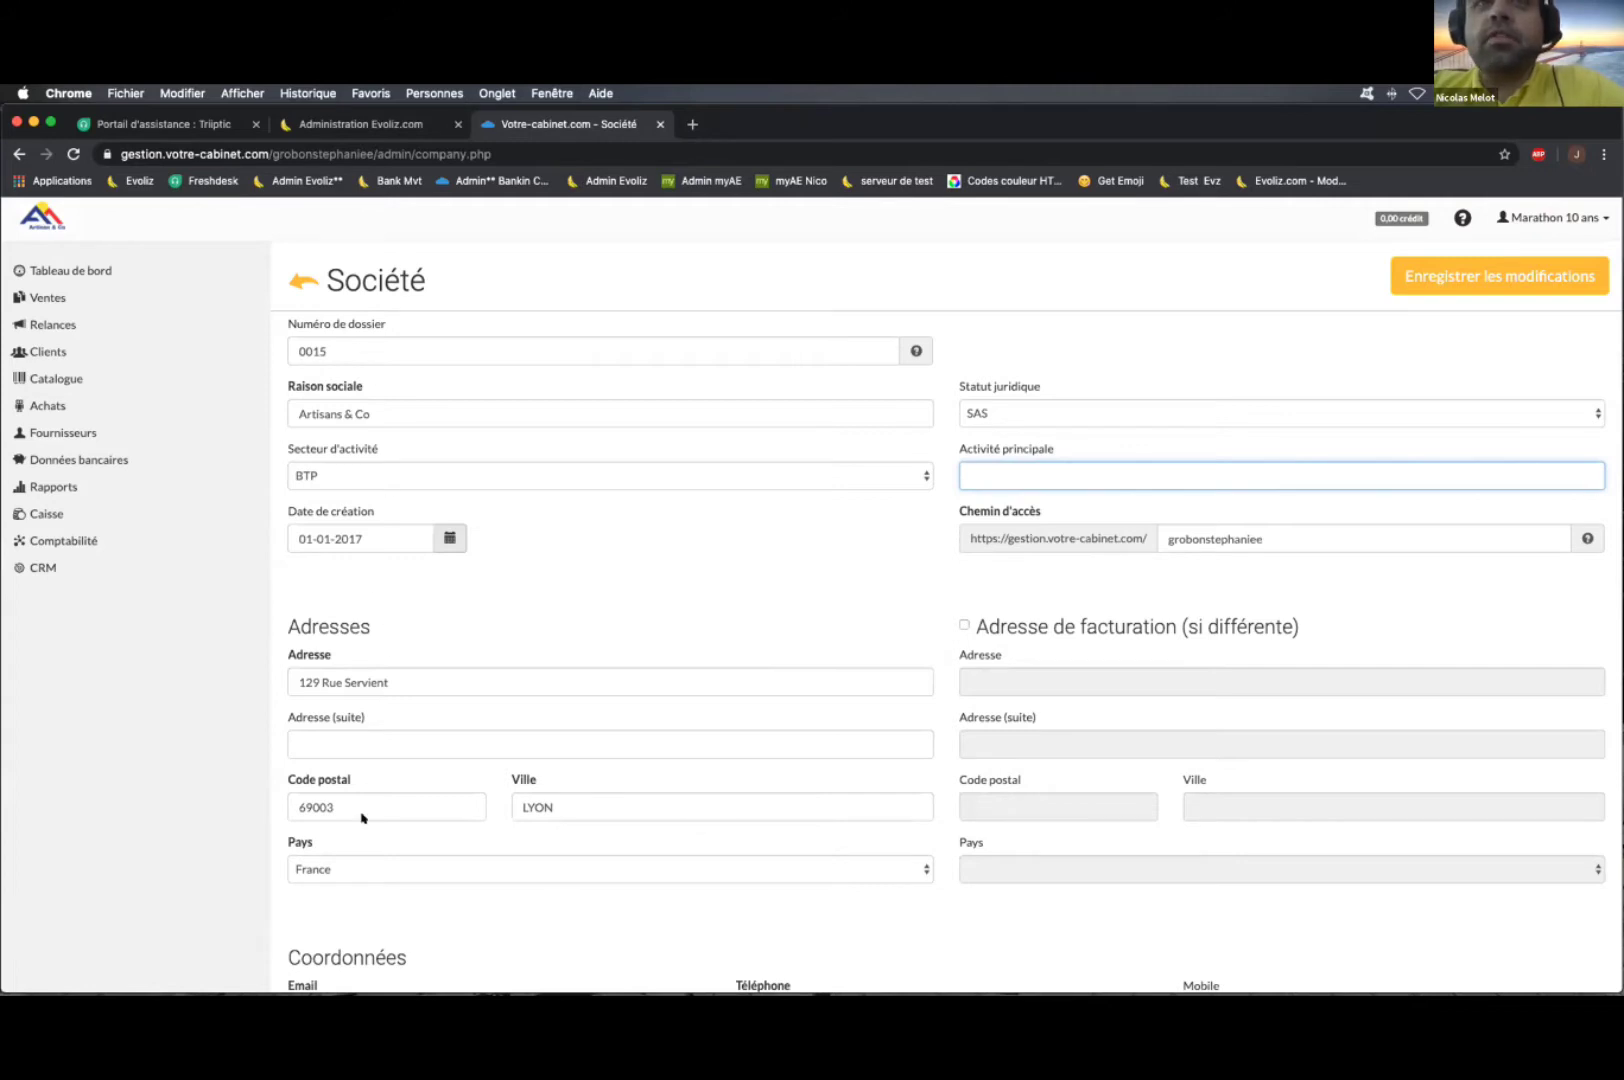
Step: Review the Secteur d'activité options without changing the selection, and examine the Date de création field
key("shift+Tab")
key("space")
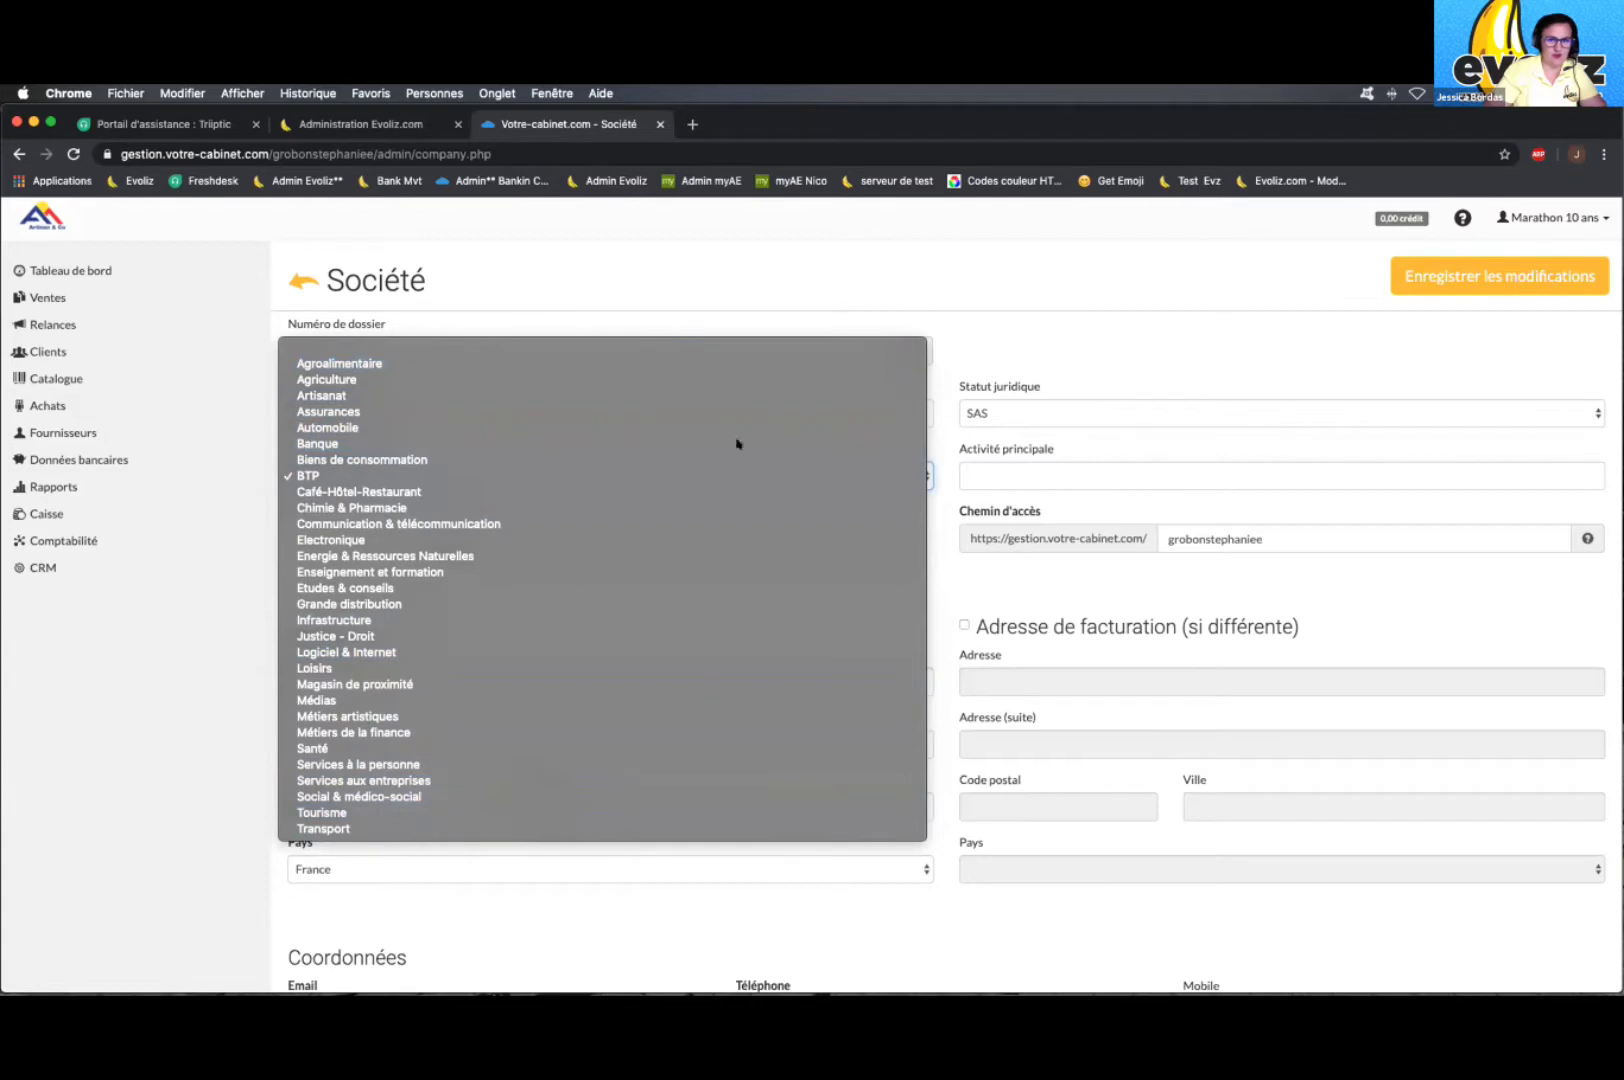
left_click(305, 474)
left_click(305, 474)
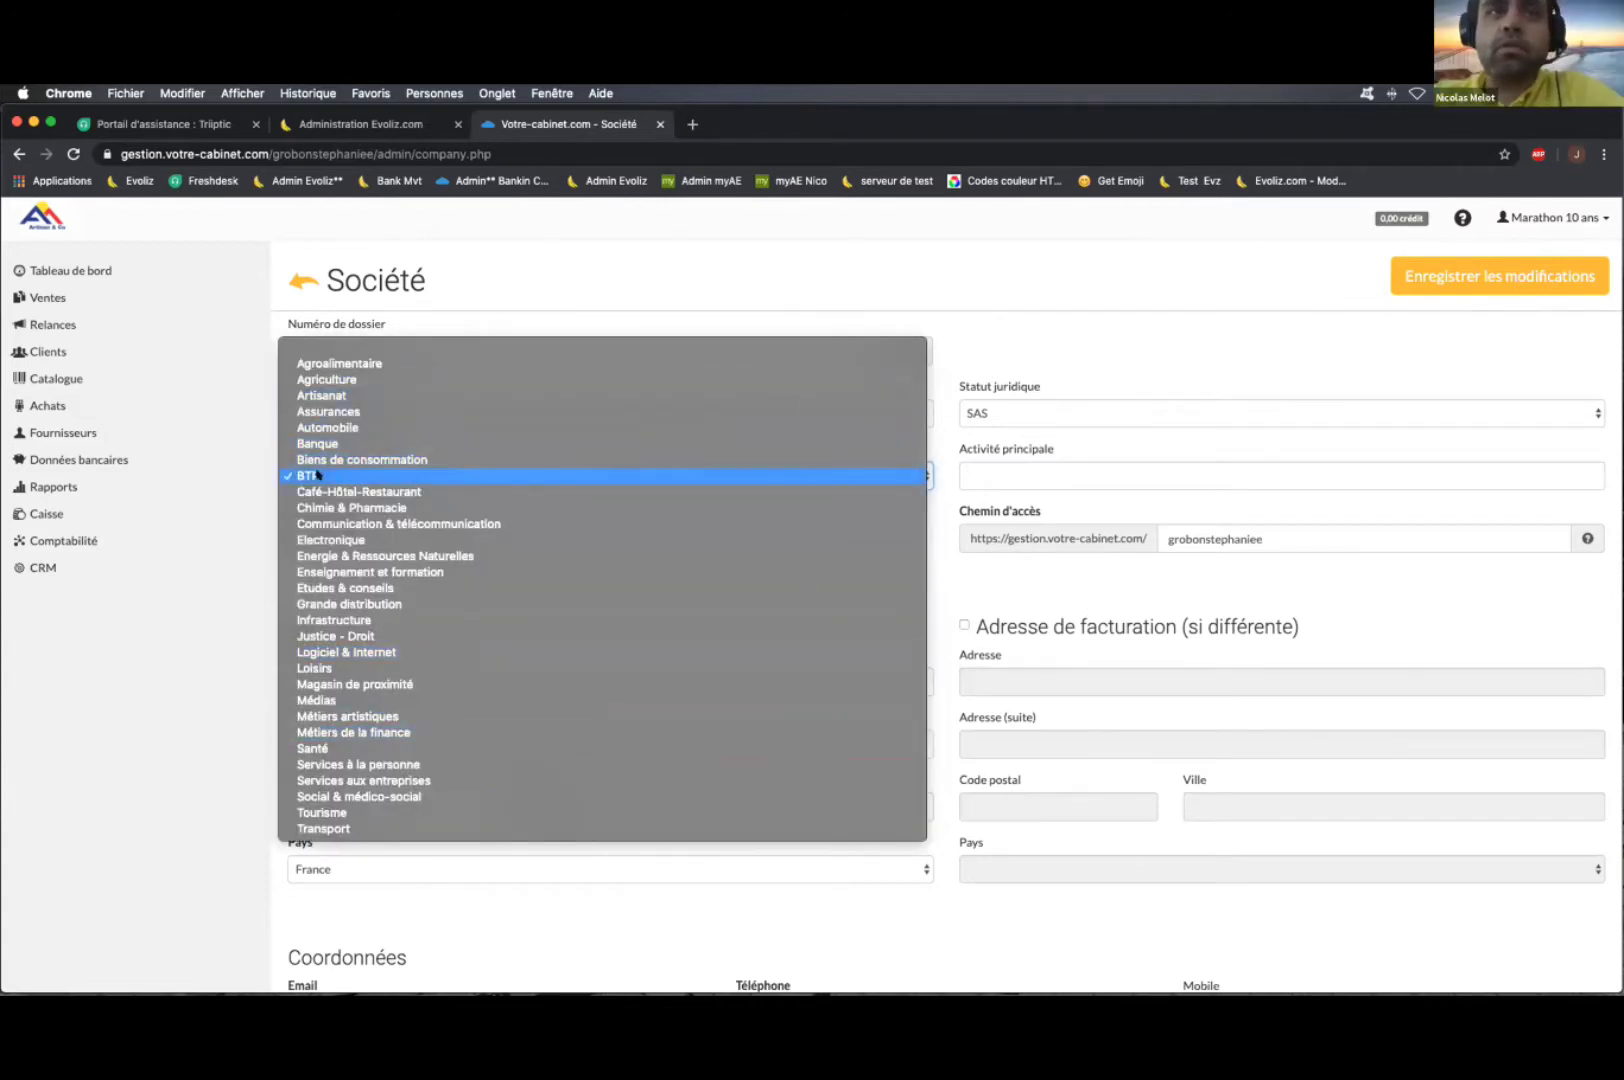
left_click(1390, 476)
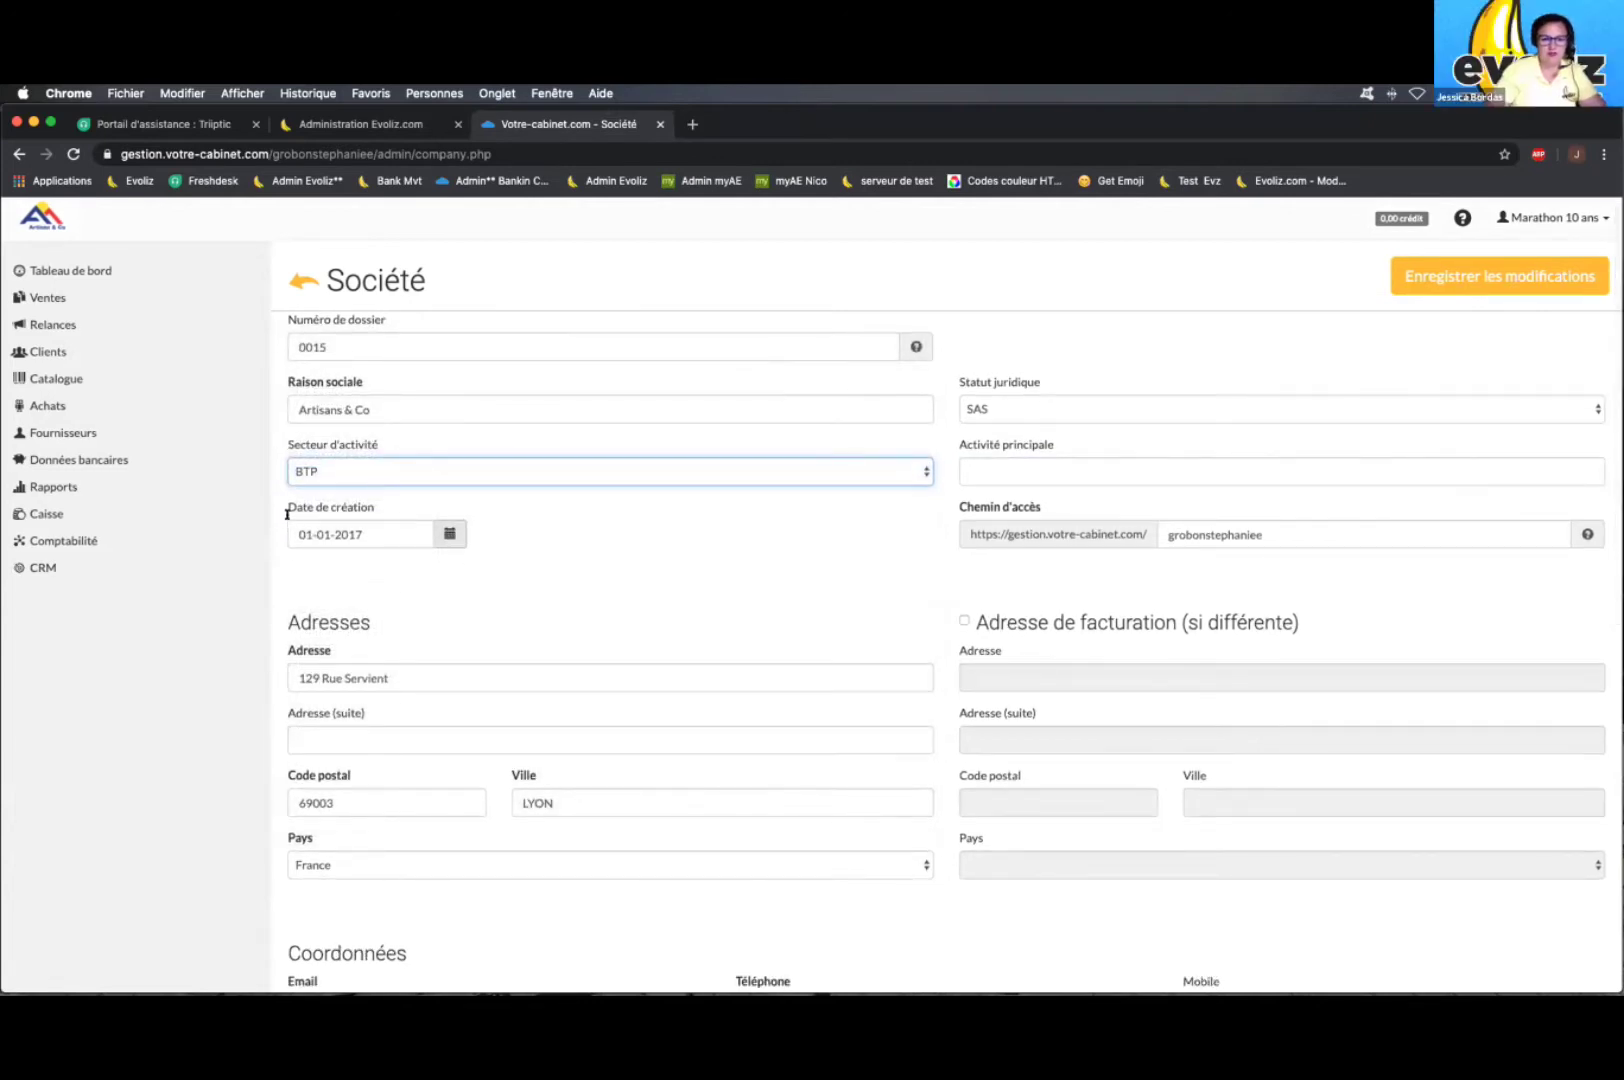
left_click_drag(288, 507, 386, 505)
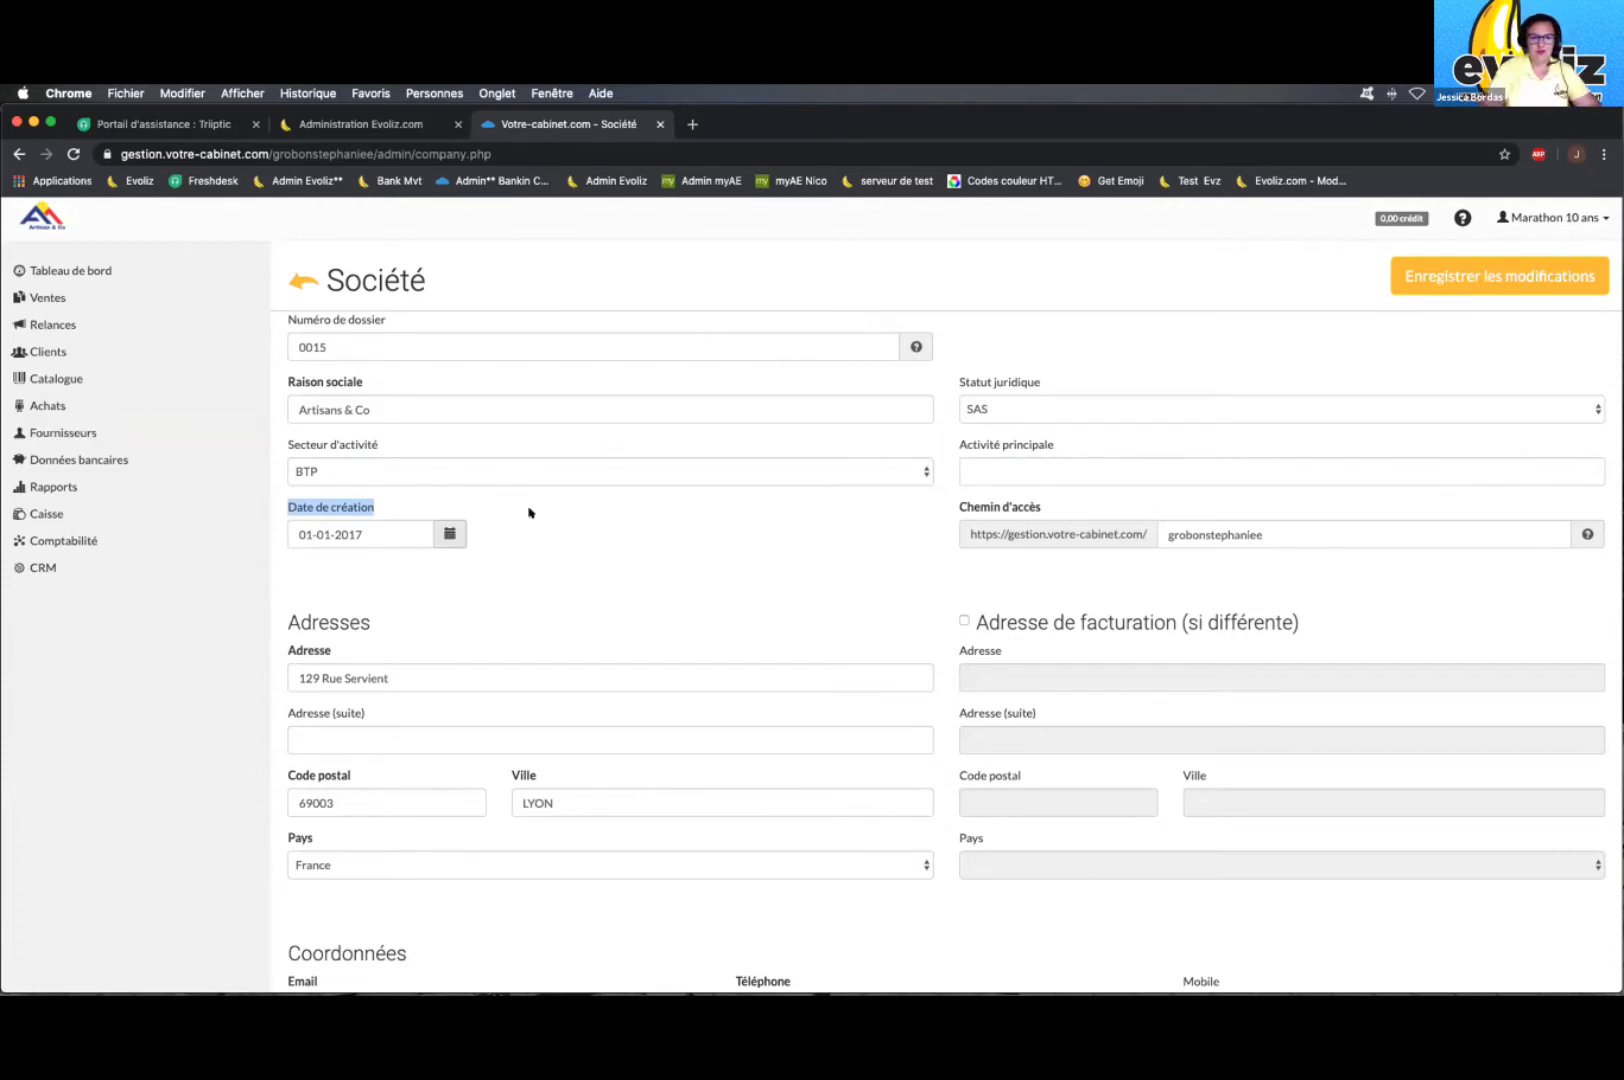
Step: Check the company's address and contact sections, and save the changes to the Société page
scroll(464, 536, "down", 3)
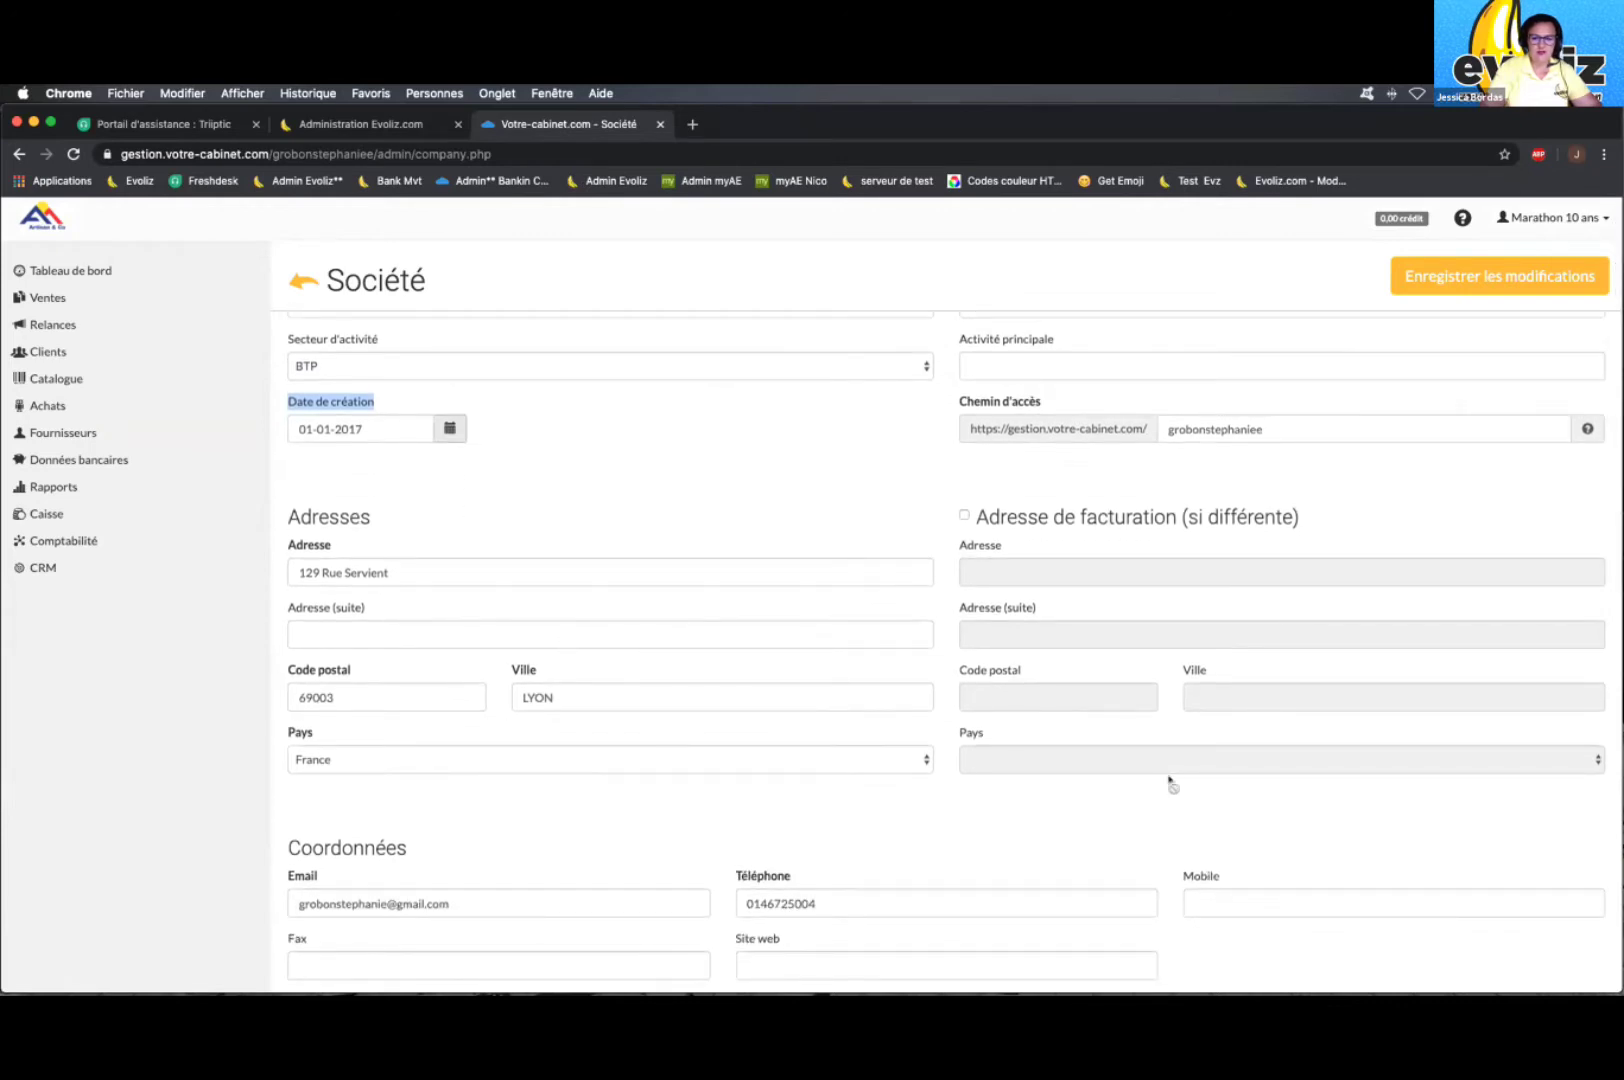
scroll(1300, 520, "up", 3)
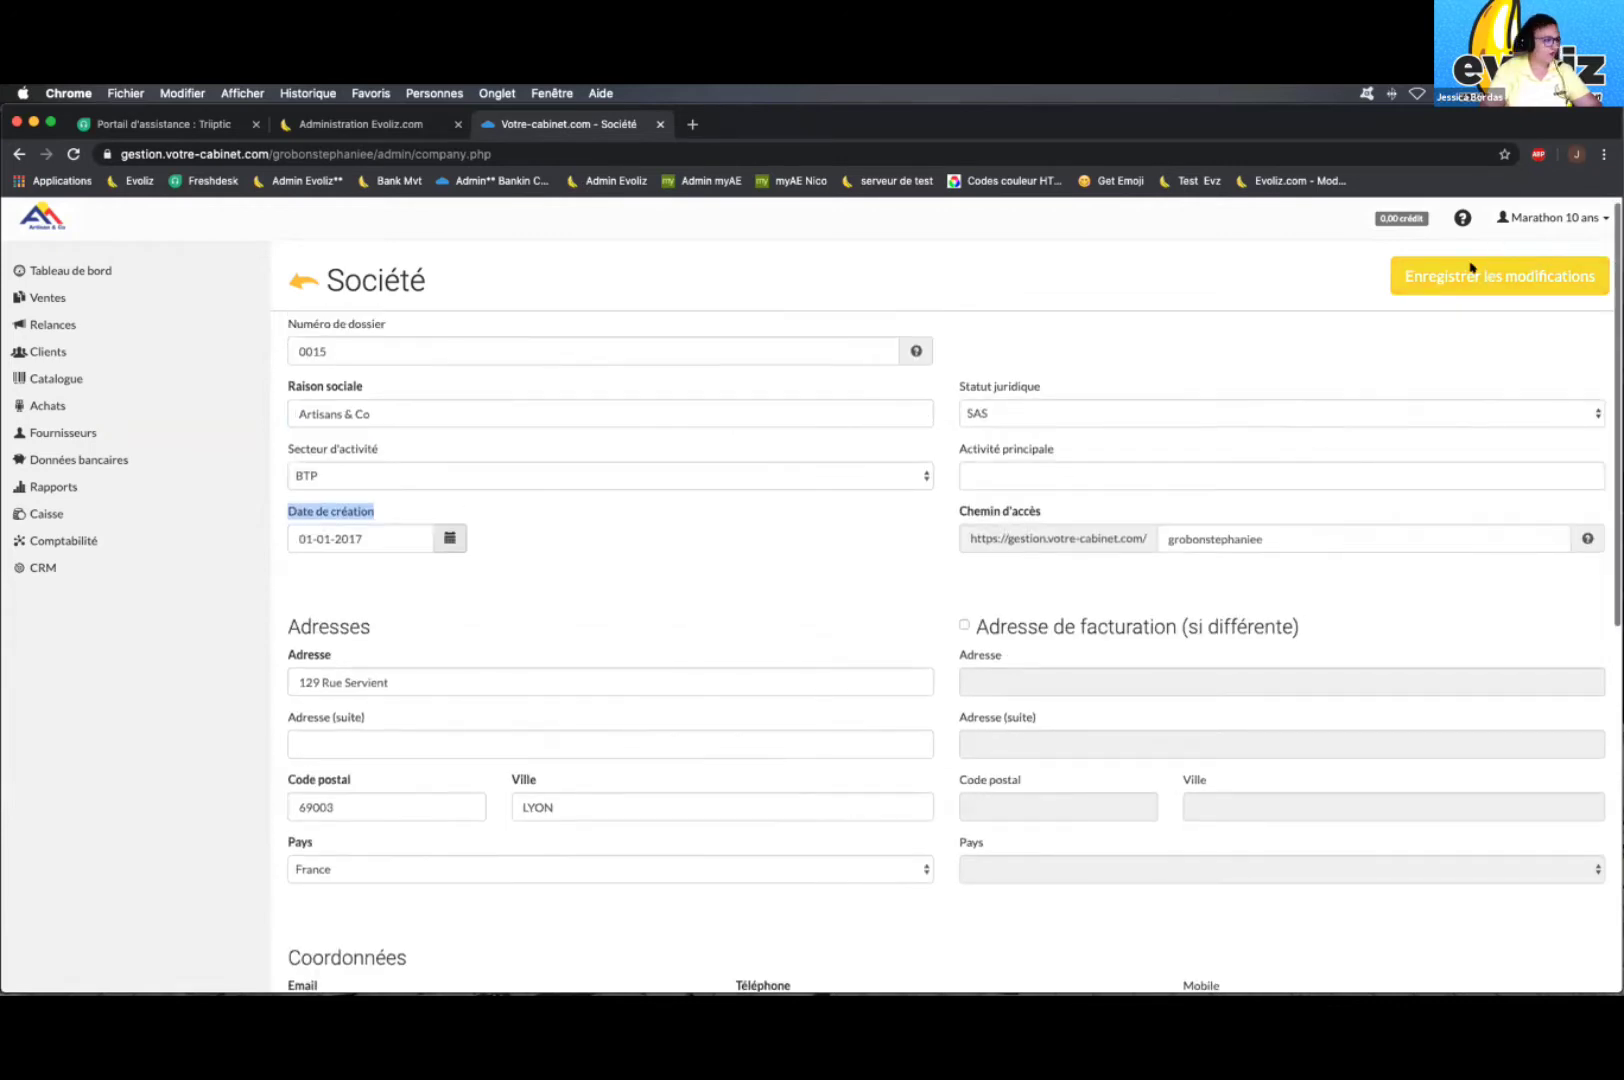
left_click(1468, 272)
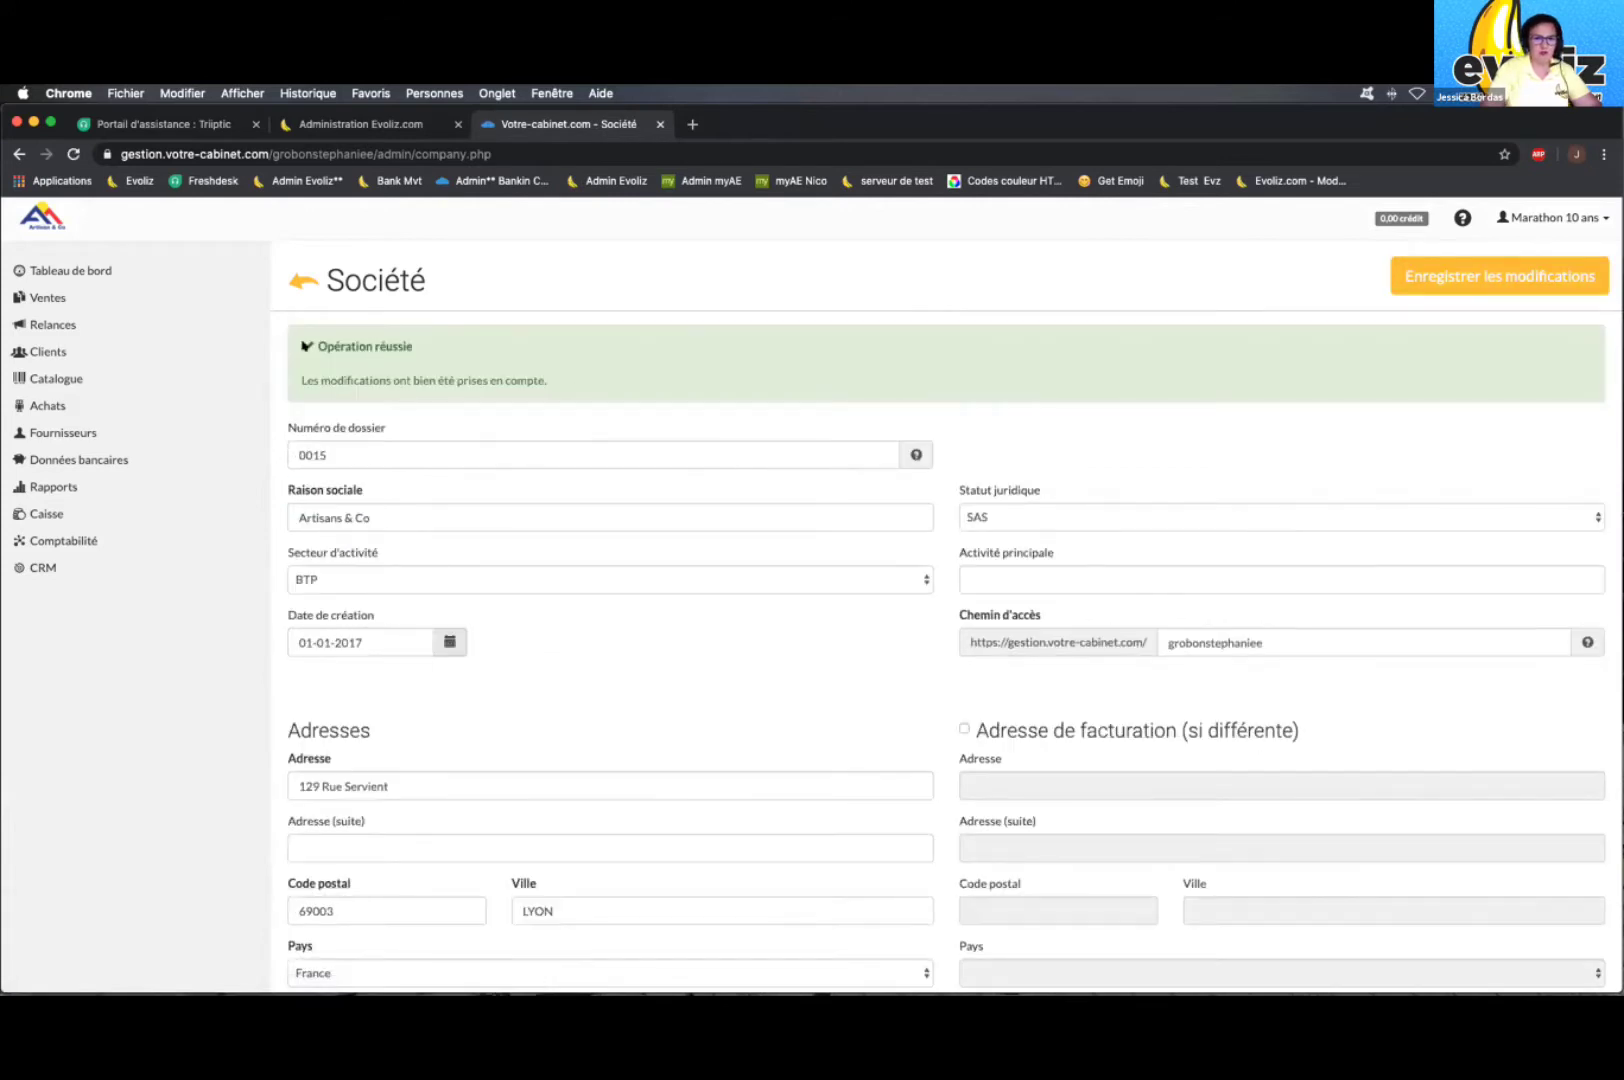
left_click_drag(304, 346, 553, 405)
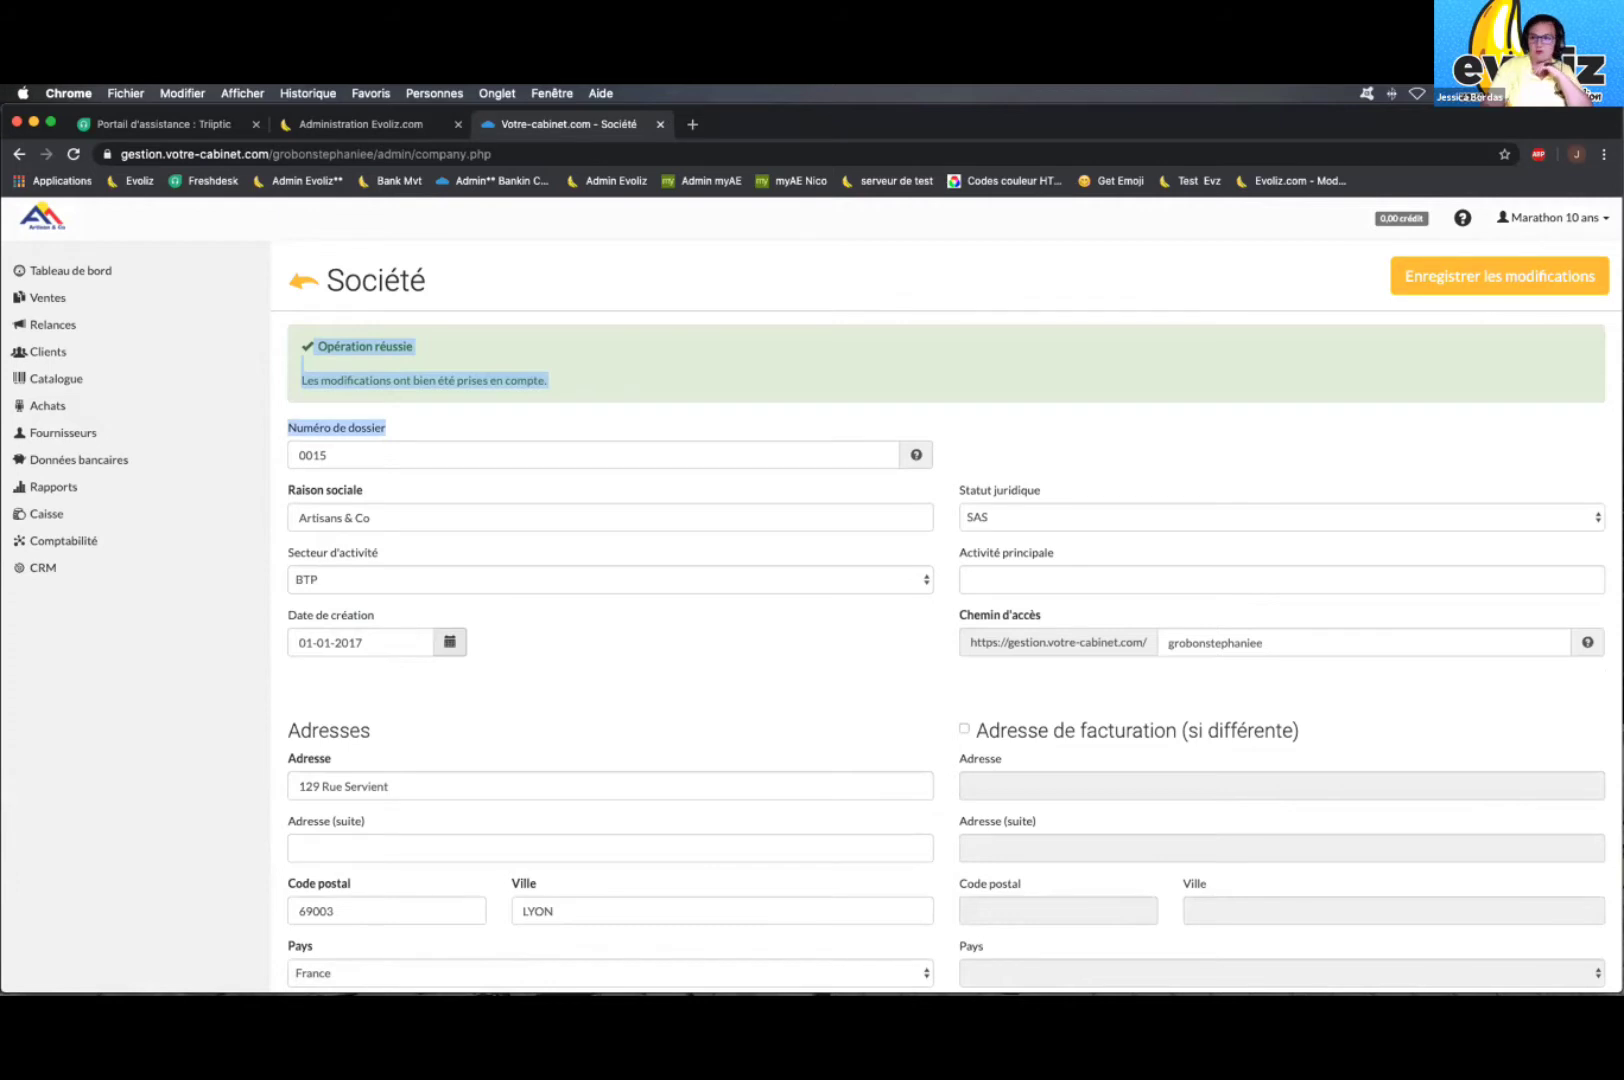
Step: Open the Conditions particulières des documents par défaut from the account's Paramètres
left_click(1516, 217)
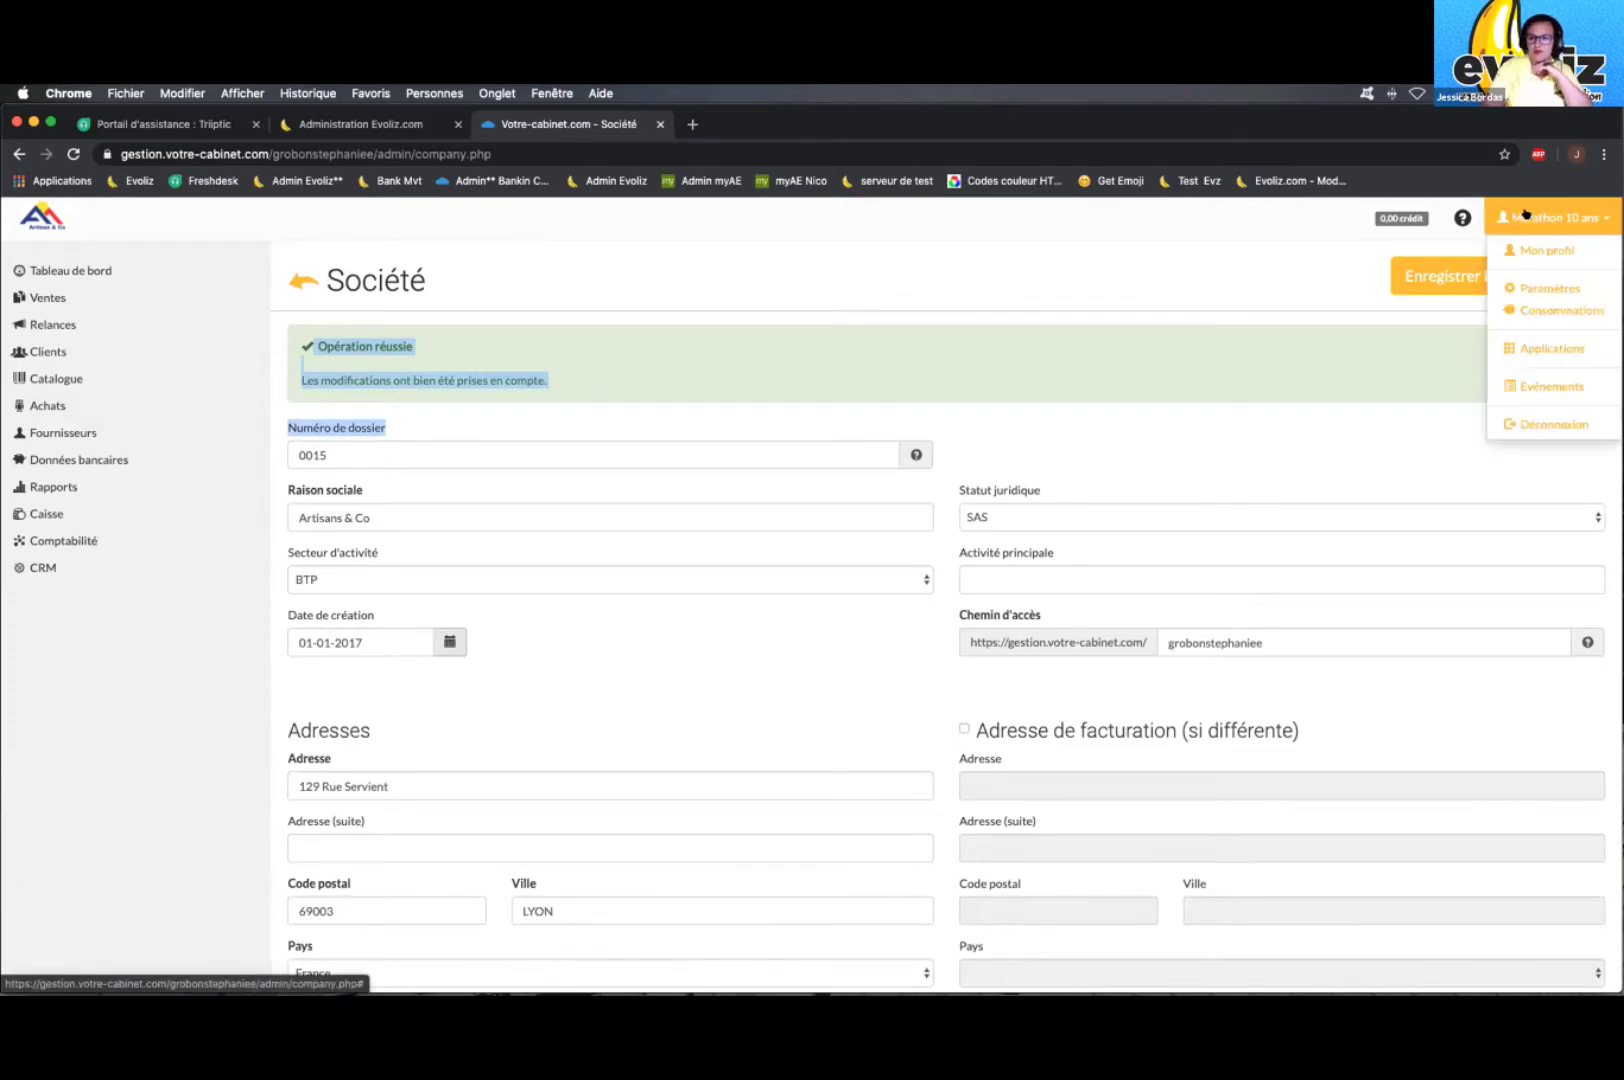
left_click(1546, 287)
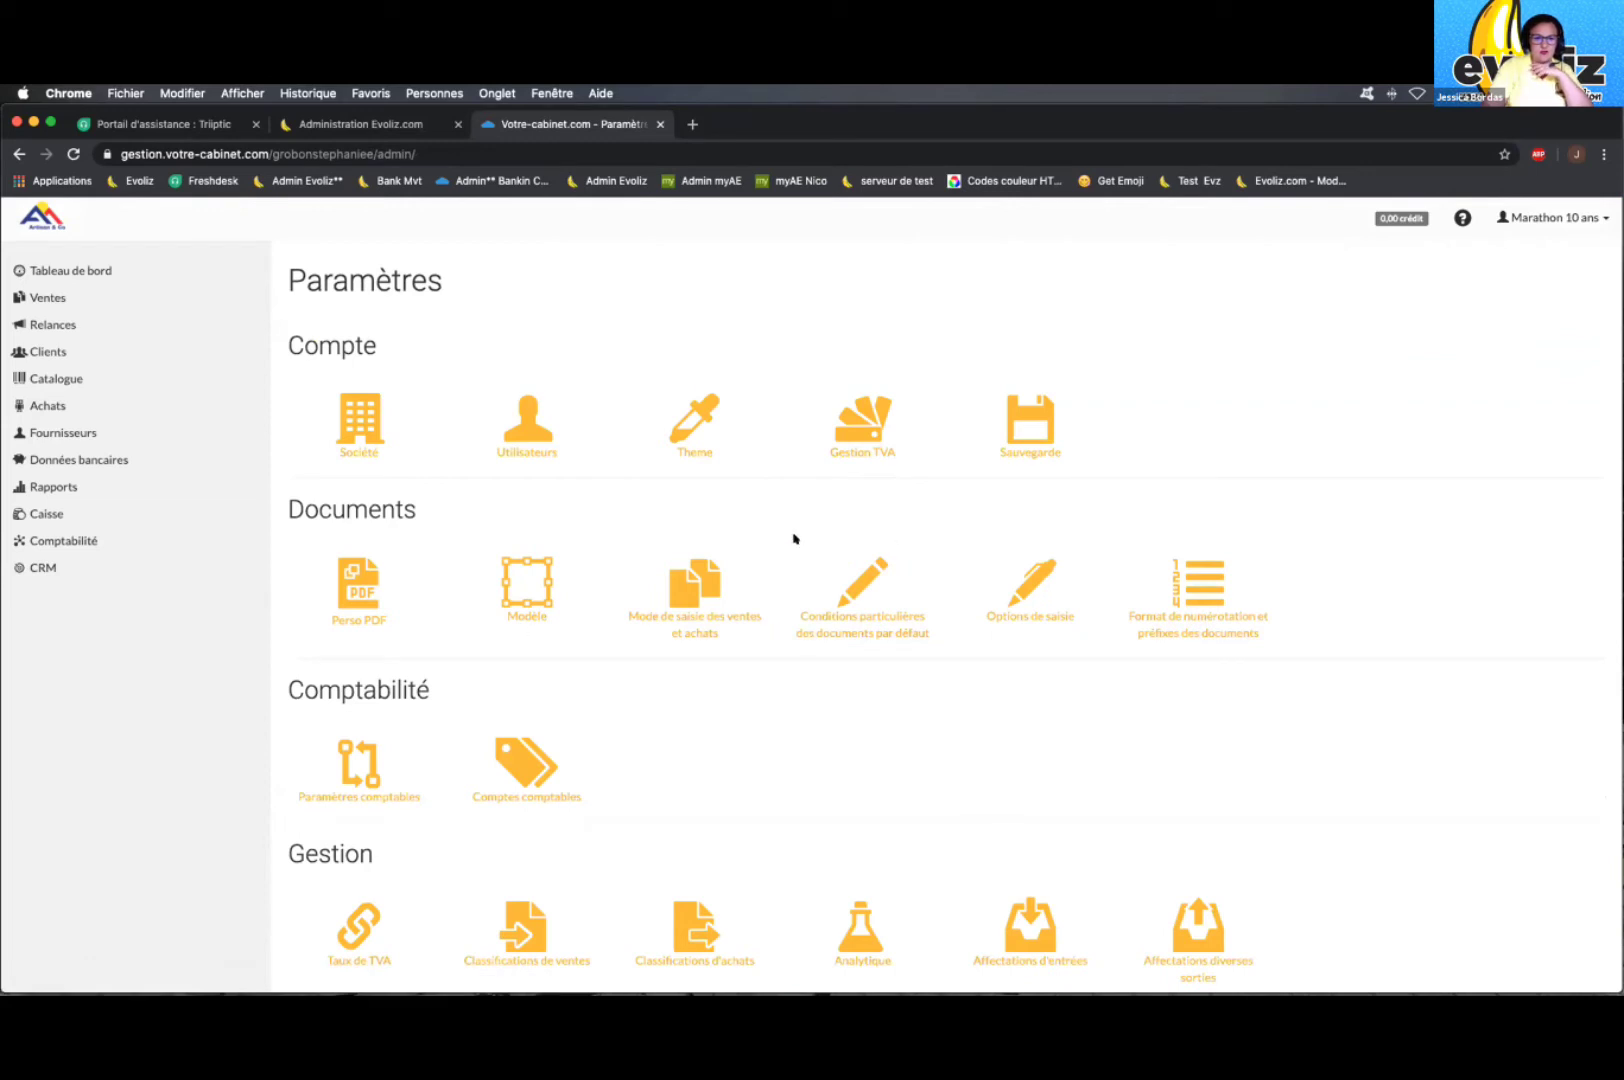
left_click(878, 614)
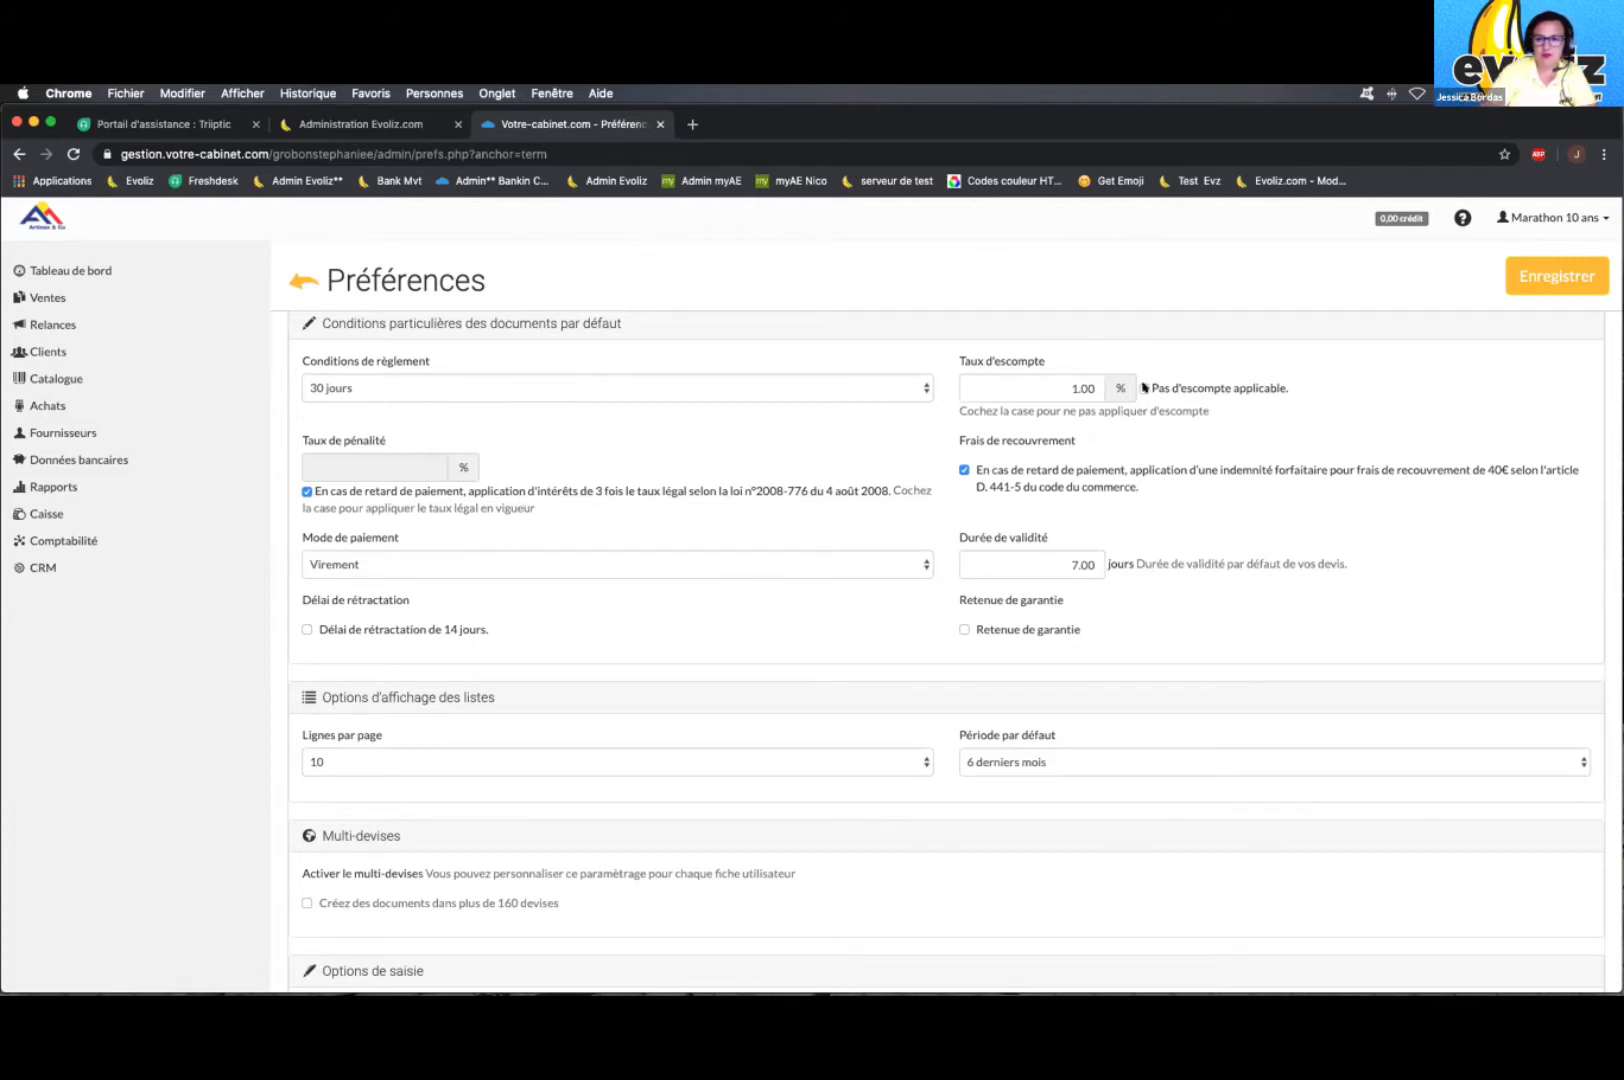
Step: Clear the default Taux d'escompte by enabling and disabling the "Pas d'escompte applicable" option
left_click(1144, 388)
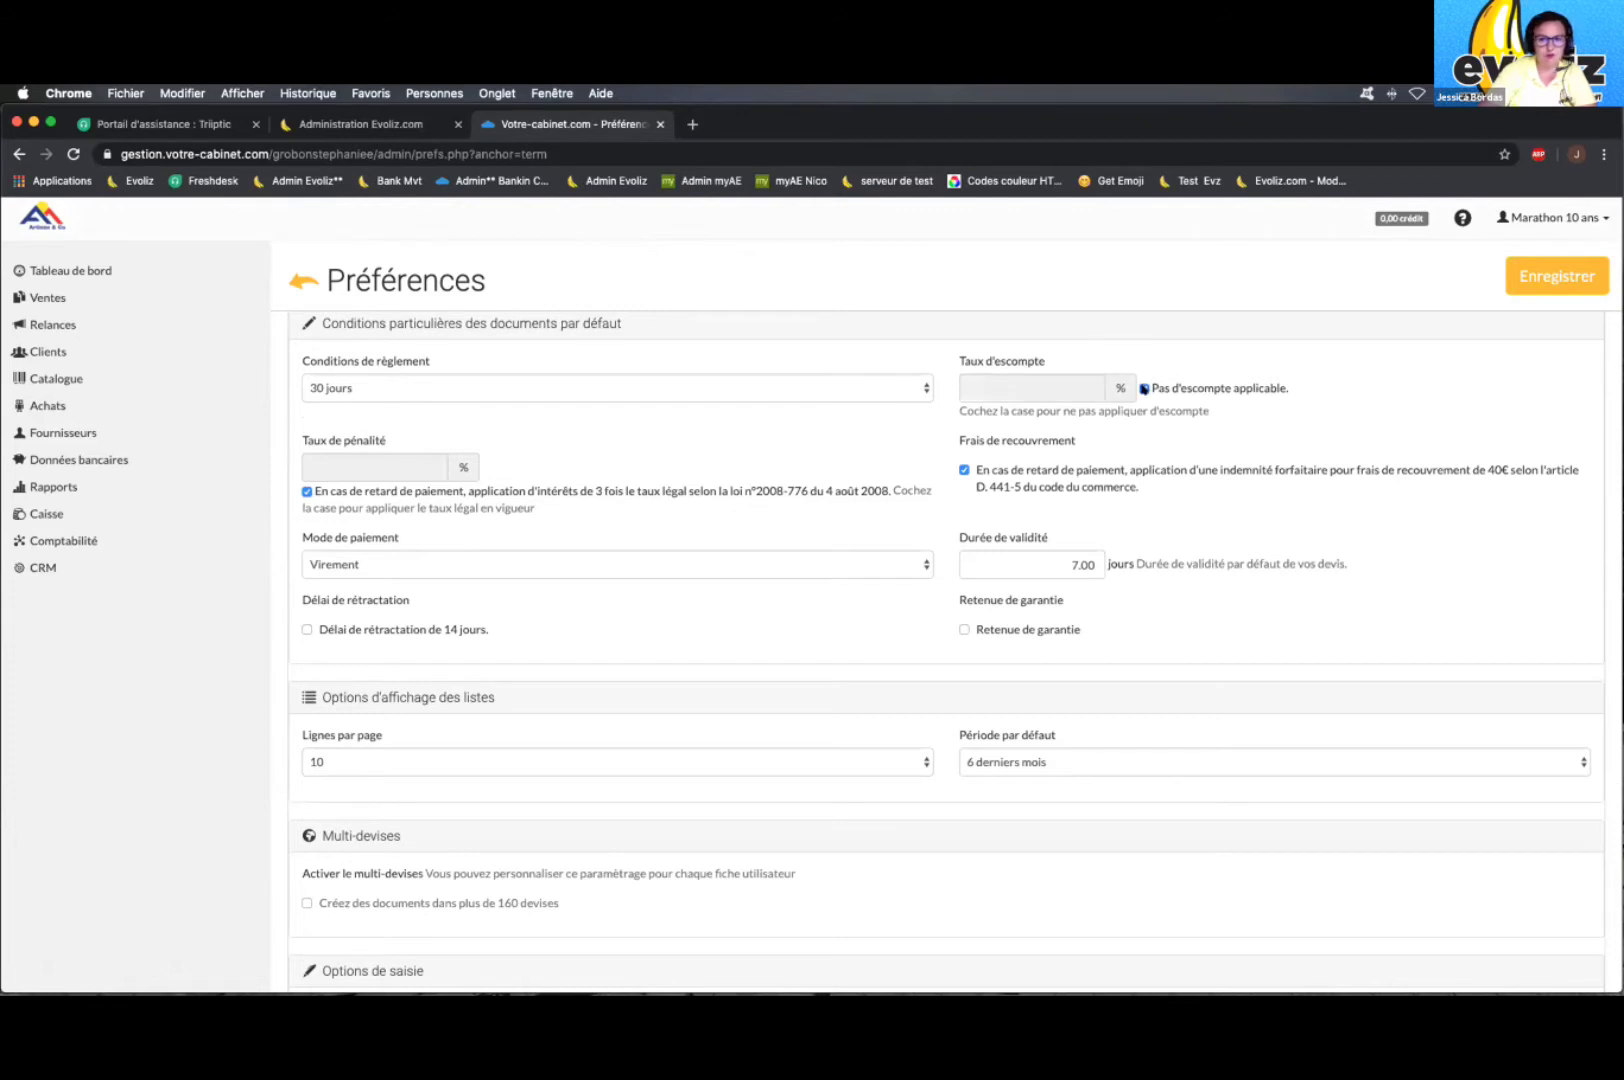
left_click(1144, 388)
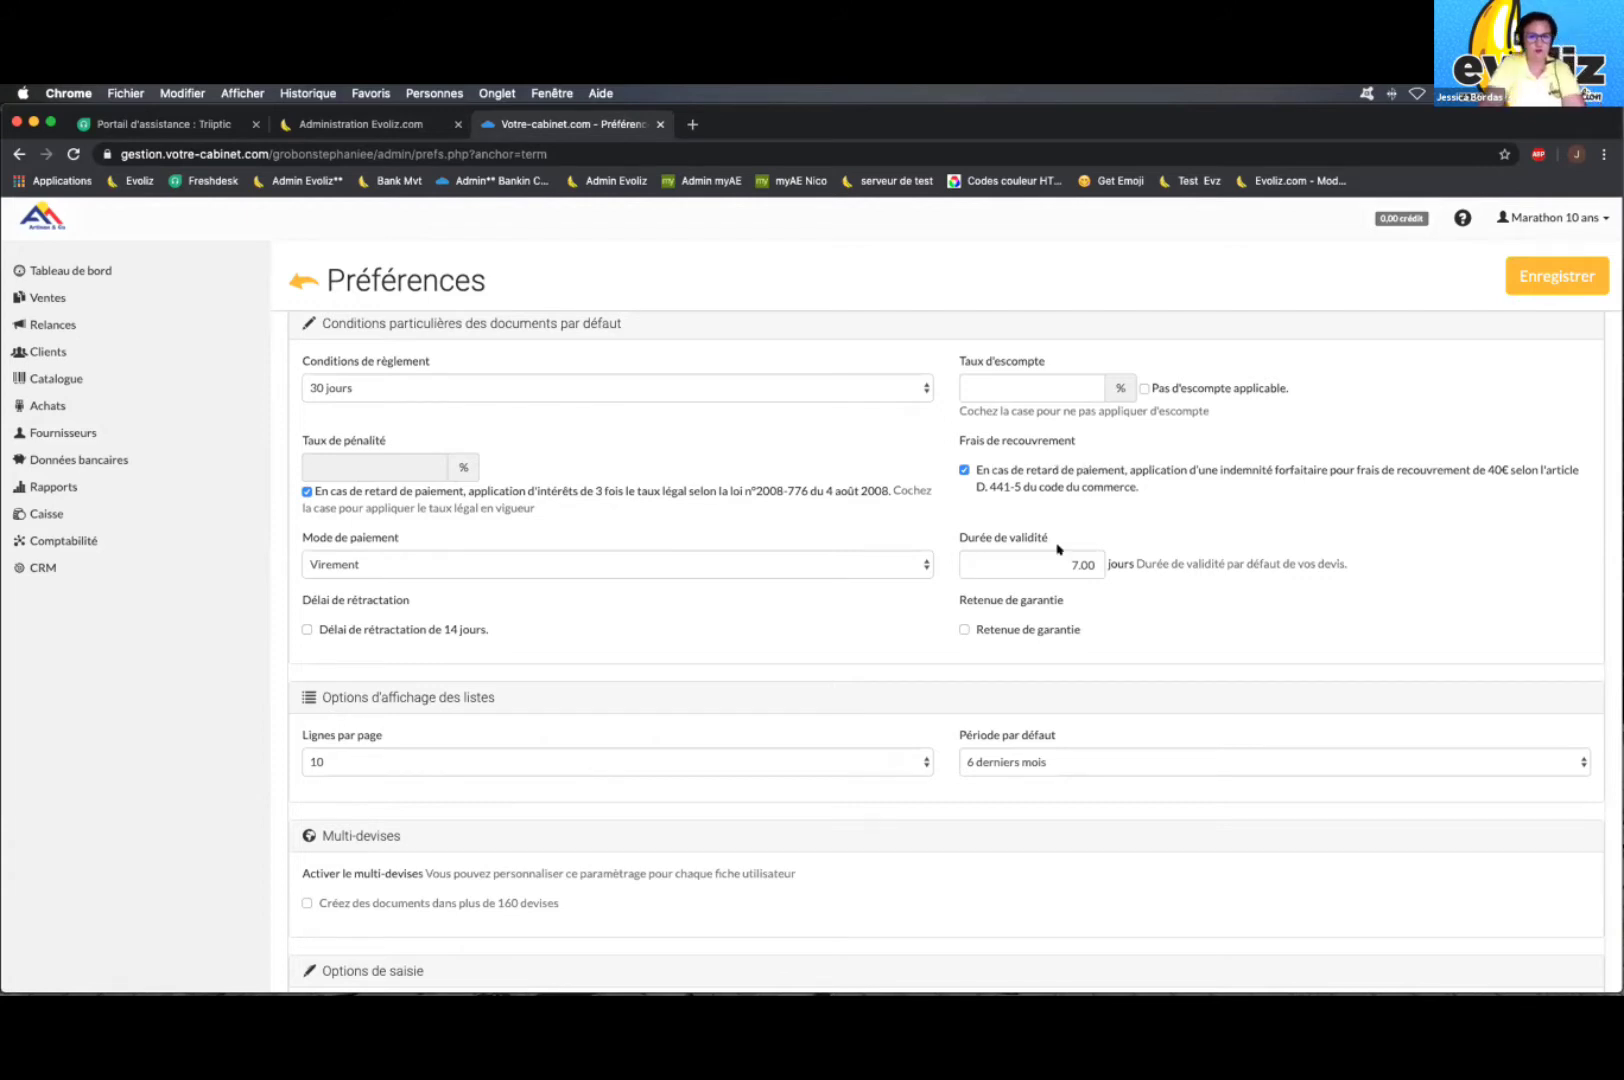
Step: Review the default Mode de paiement options while keeping Virement, and examine the Durée de validité field for quotes
left_click(333, 563)
left_click(576, 610)
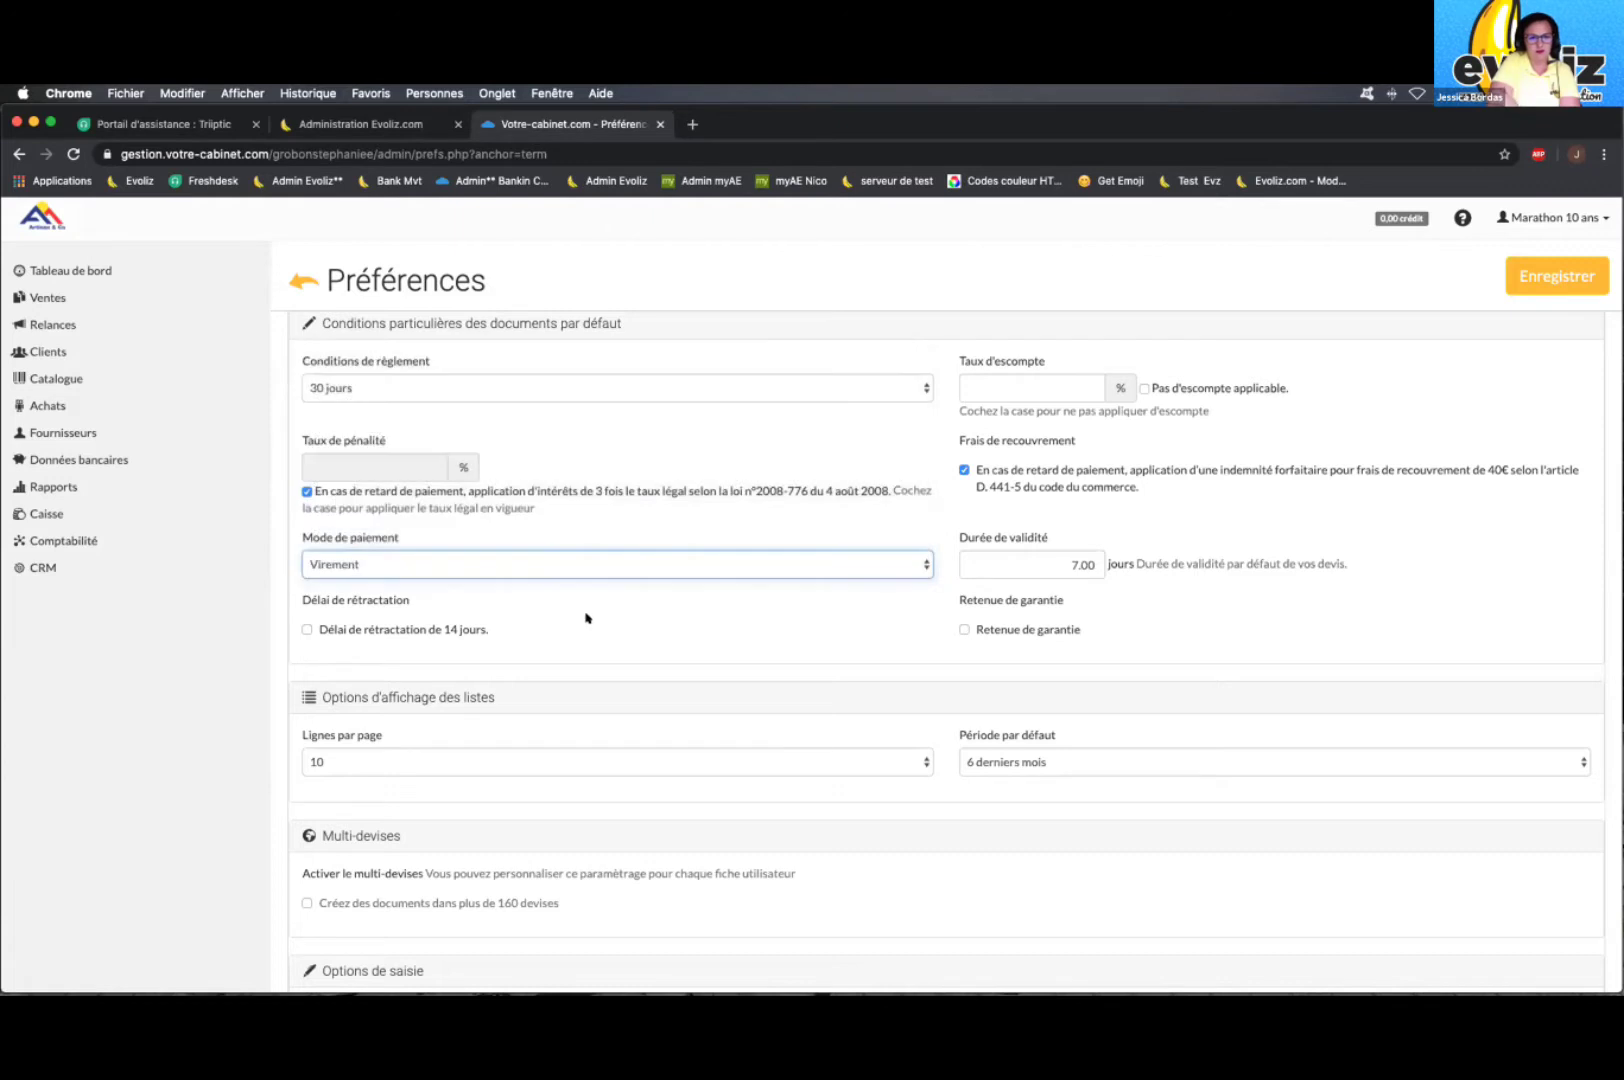
left_click(451, 565)
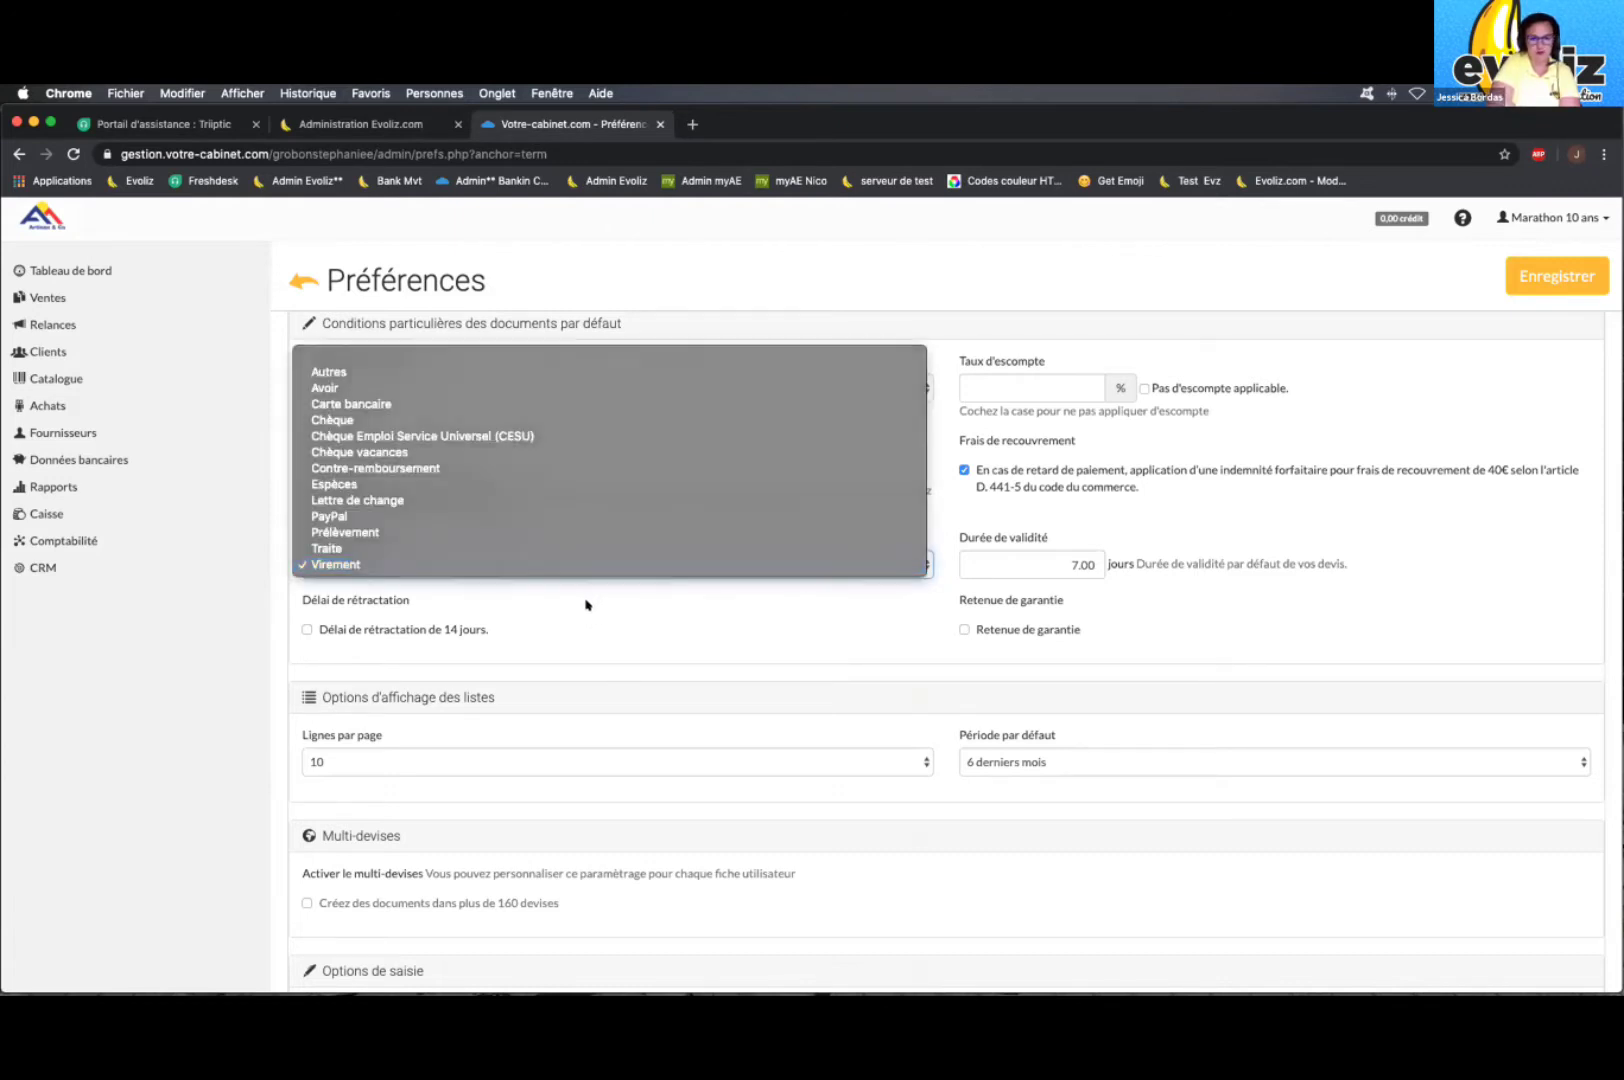
left_click(584, 603)
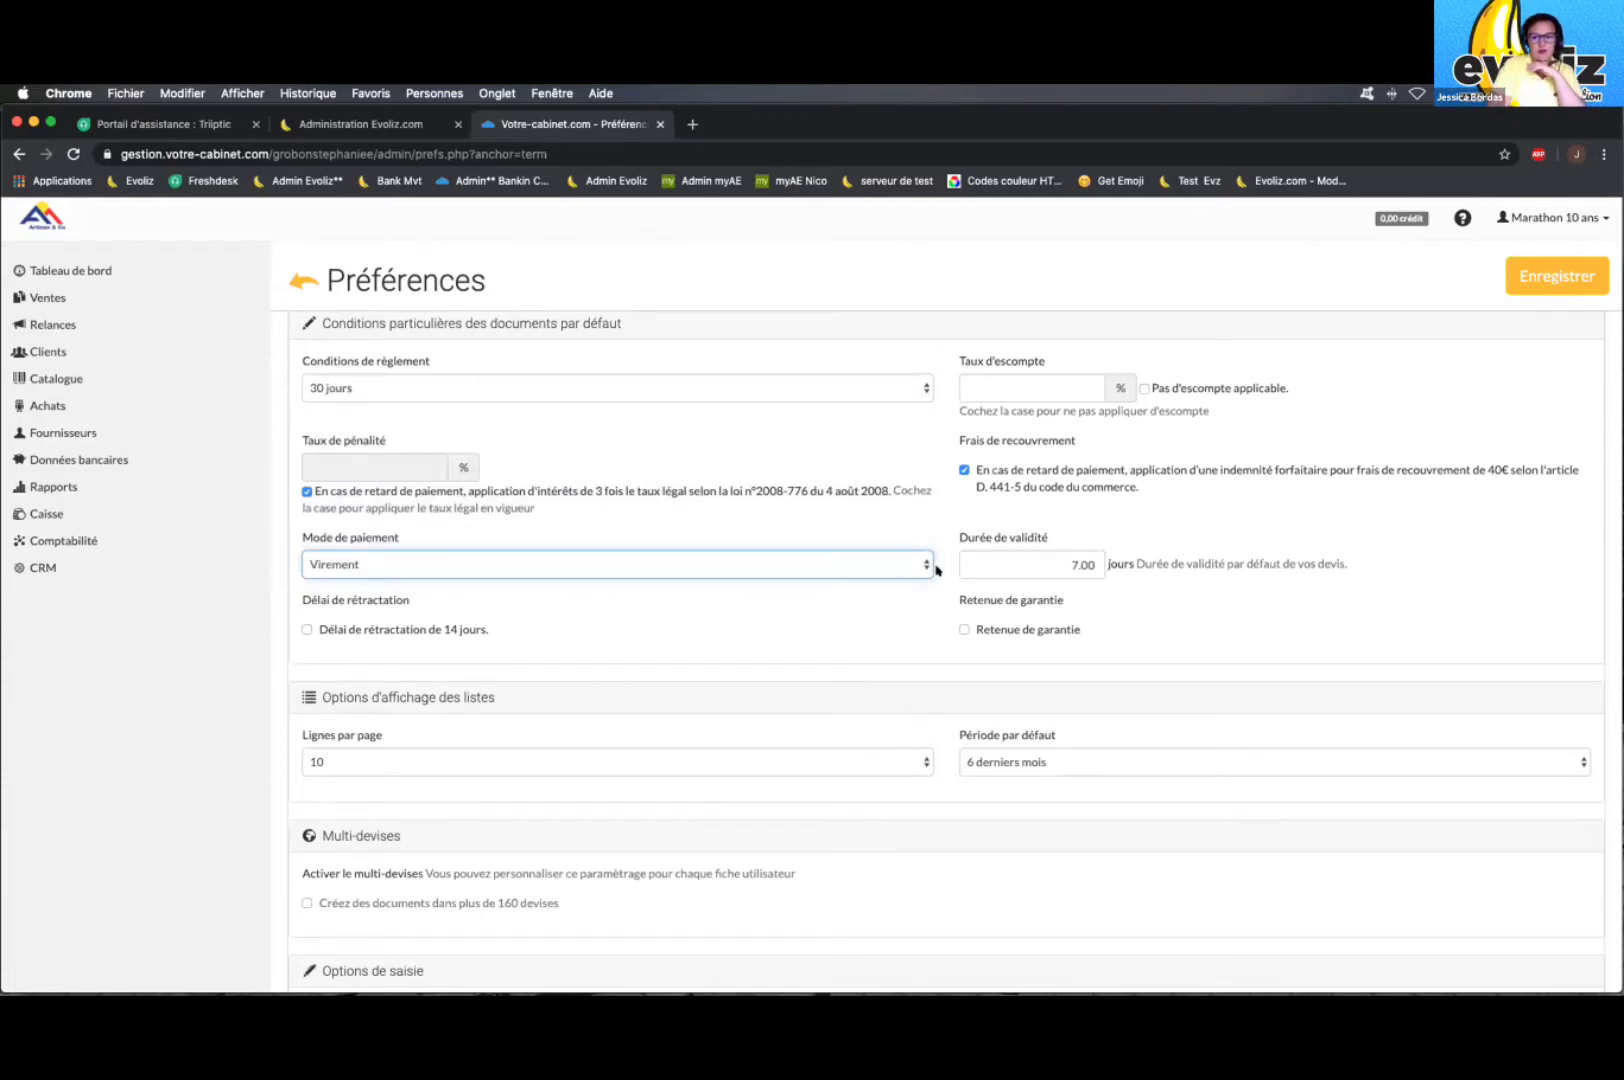
left_click(1045, 558)
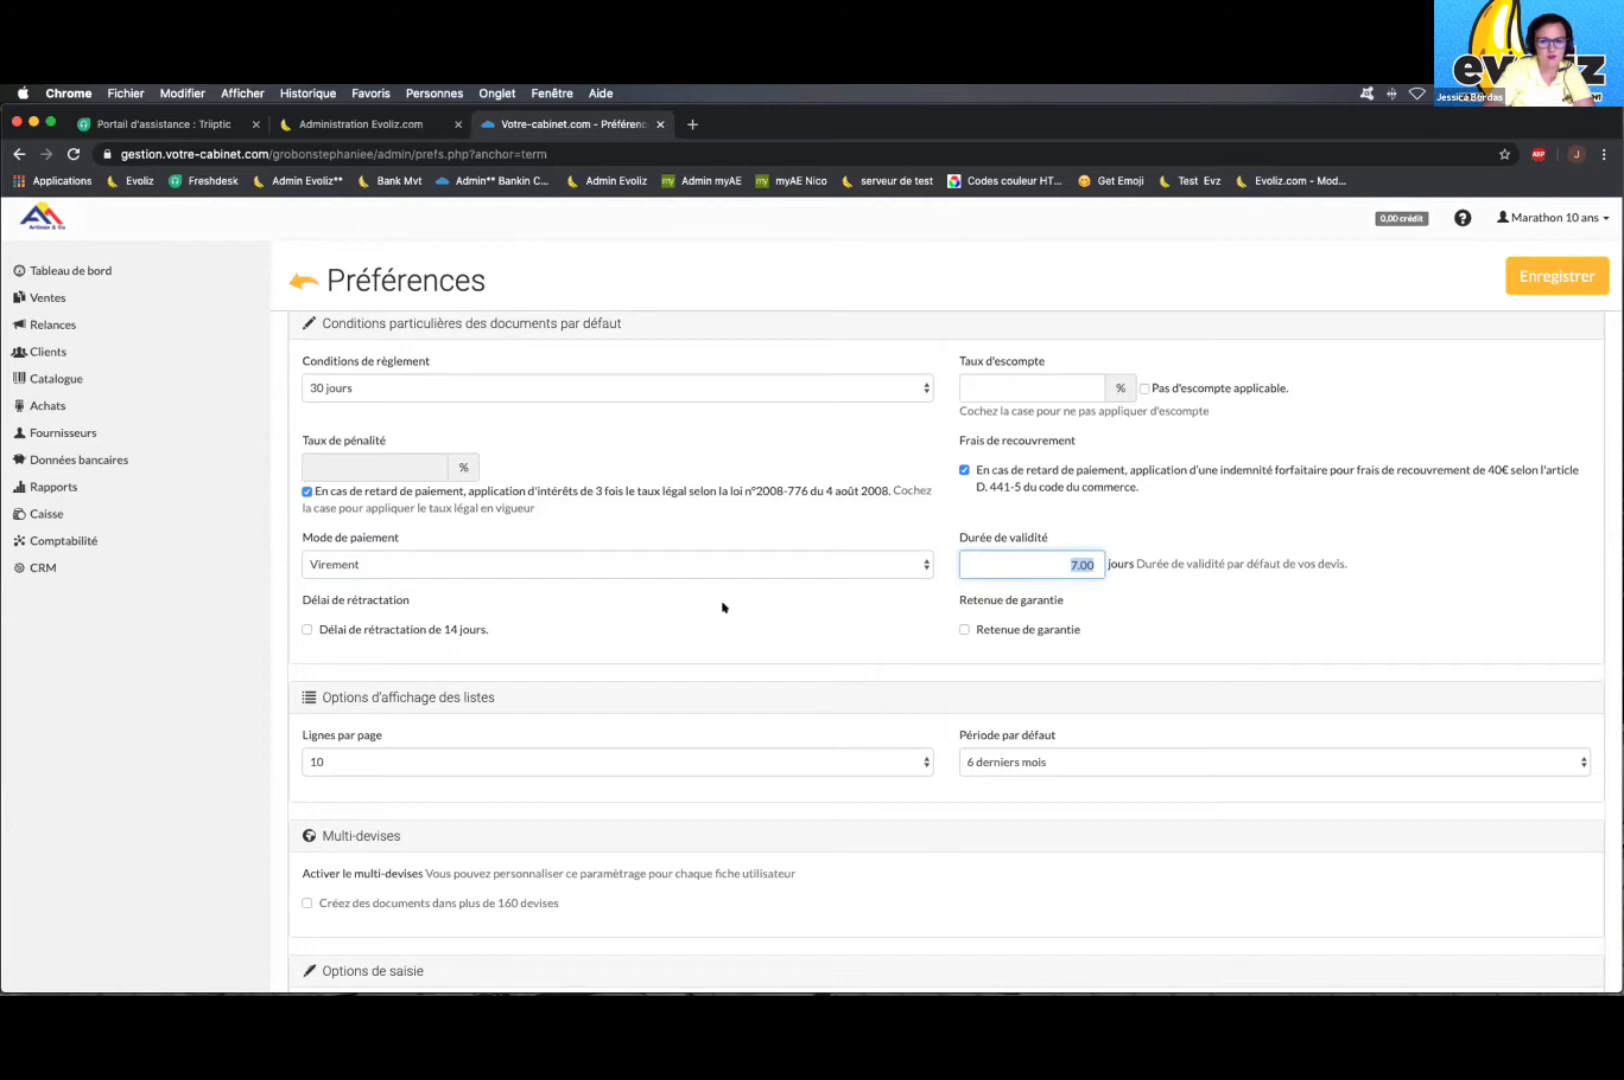
Step: Enable the default Retenue de garantie and set its Taux de la retenue to 5 %
left_click(960, 630)
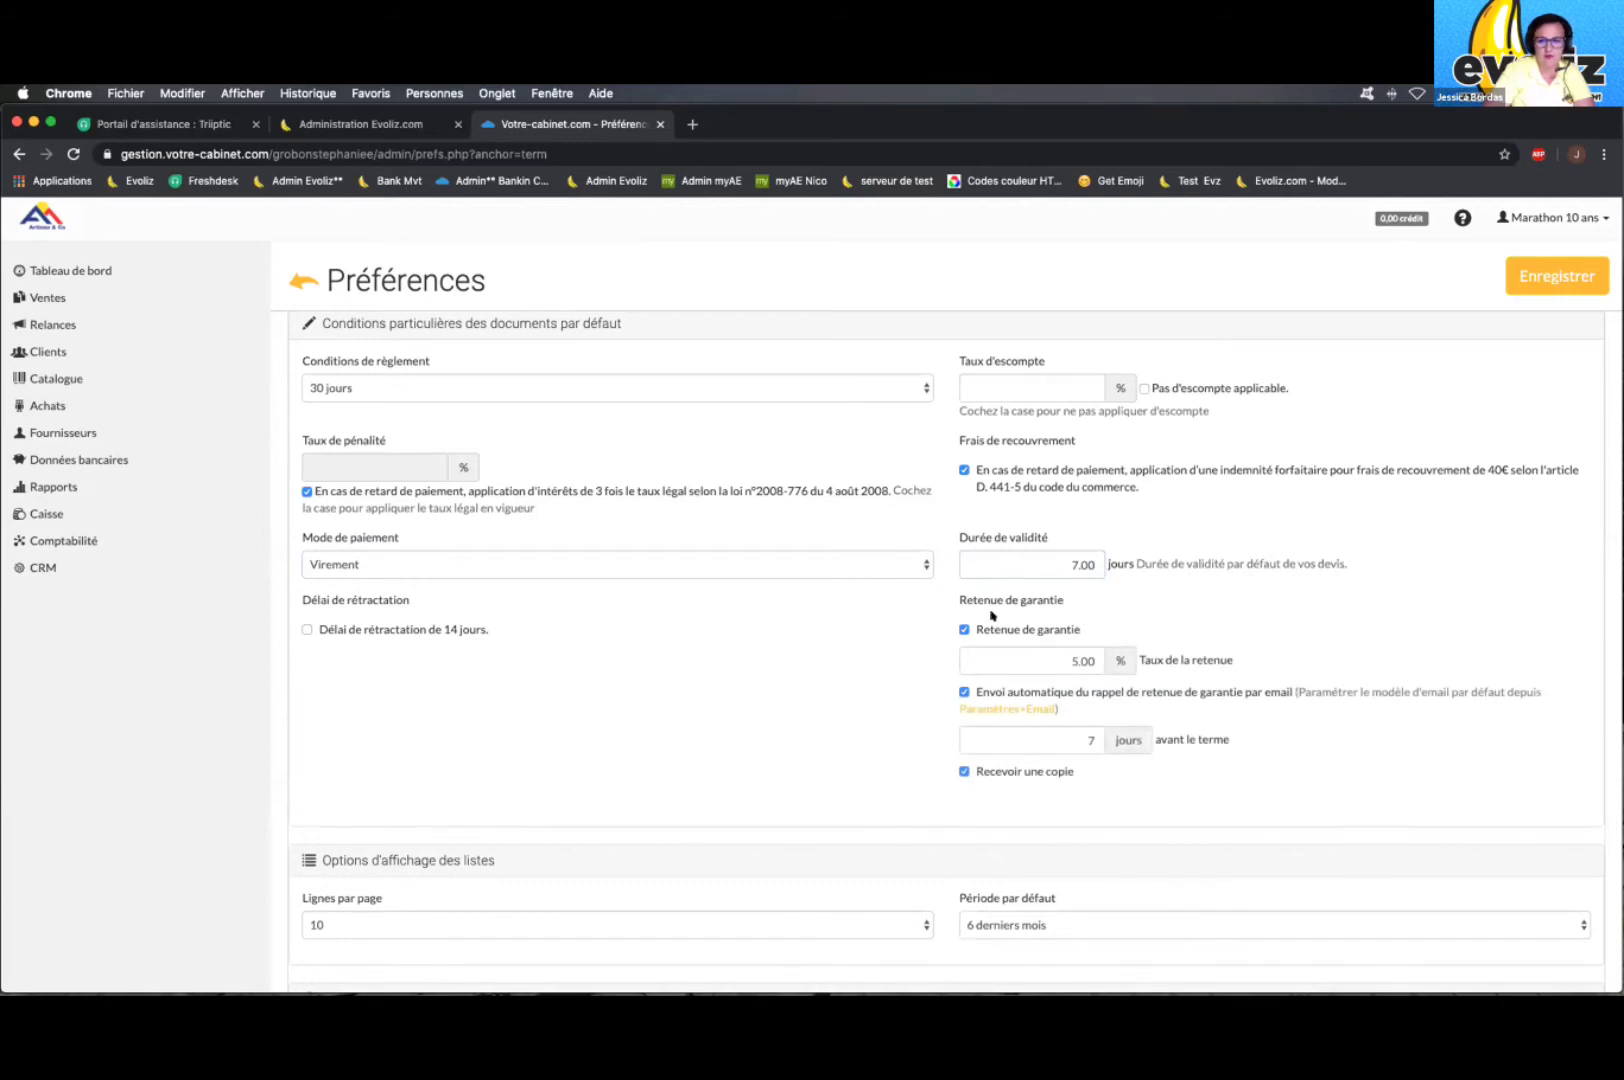
left_click(1074, 657)
left_click(789, 686)
left_click(1077, 661)
key("BackSpace")
type("4")
left_click(1210, 616)
left_click(1066, 659)
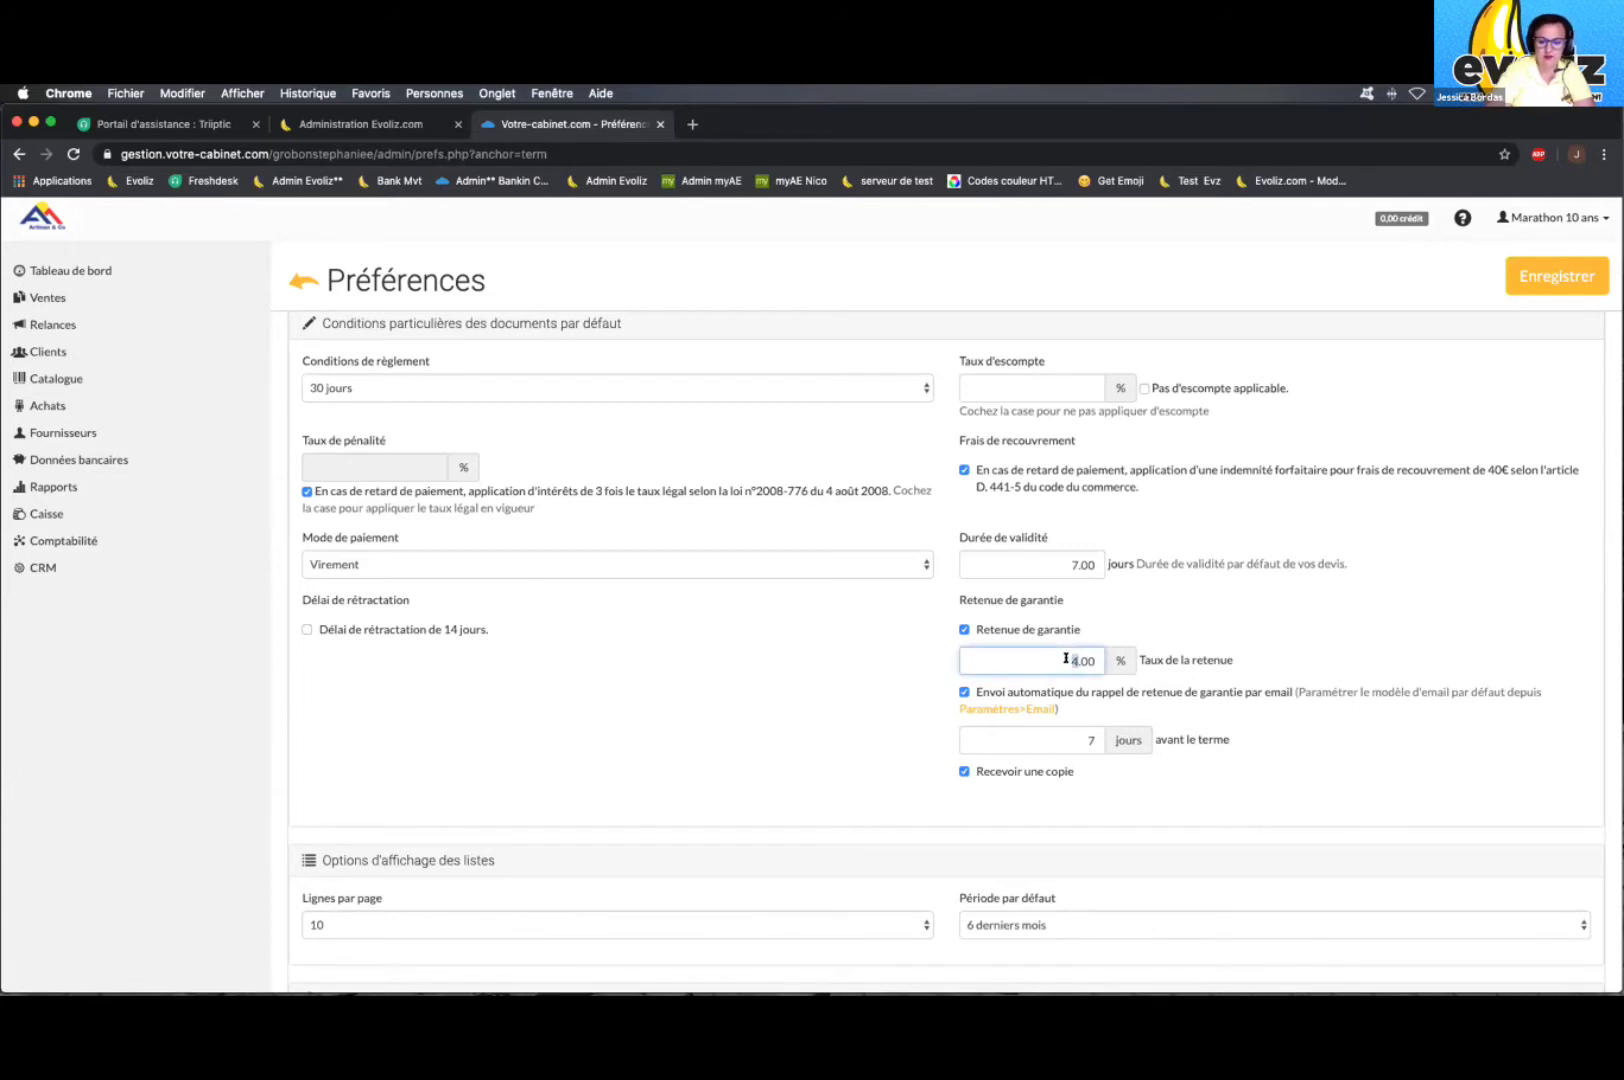
key("Delete")
type("5")
left_click(899, 674)
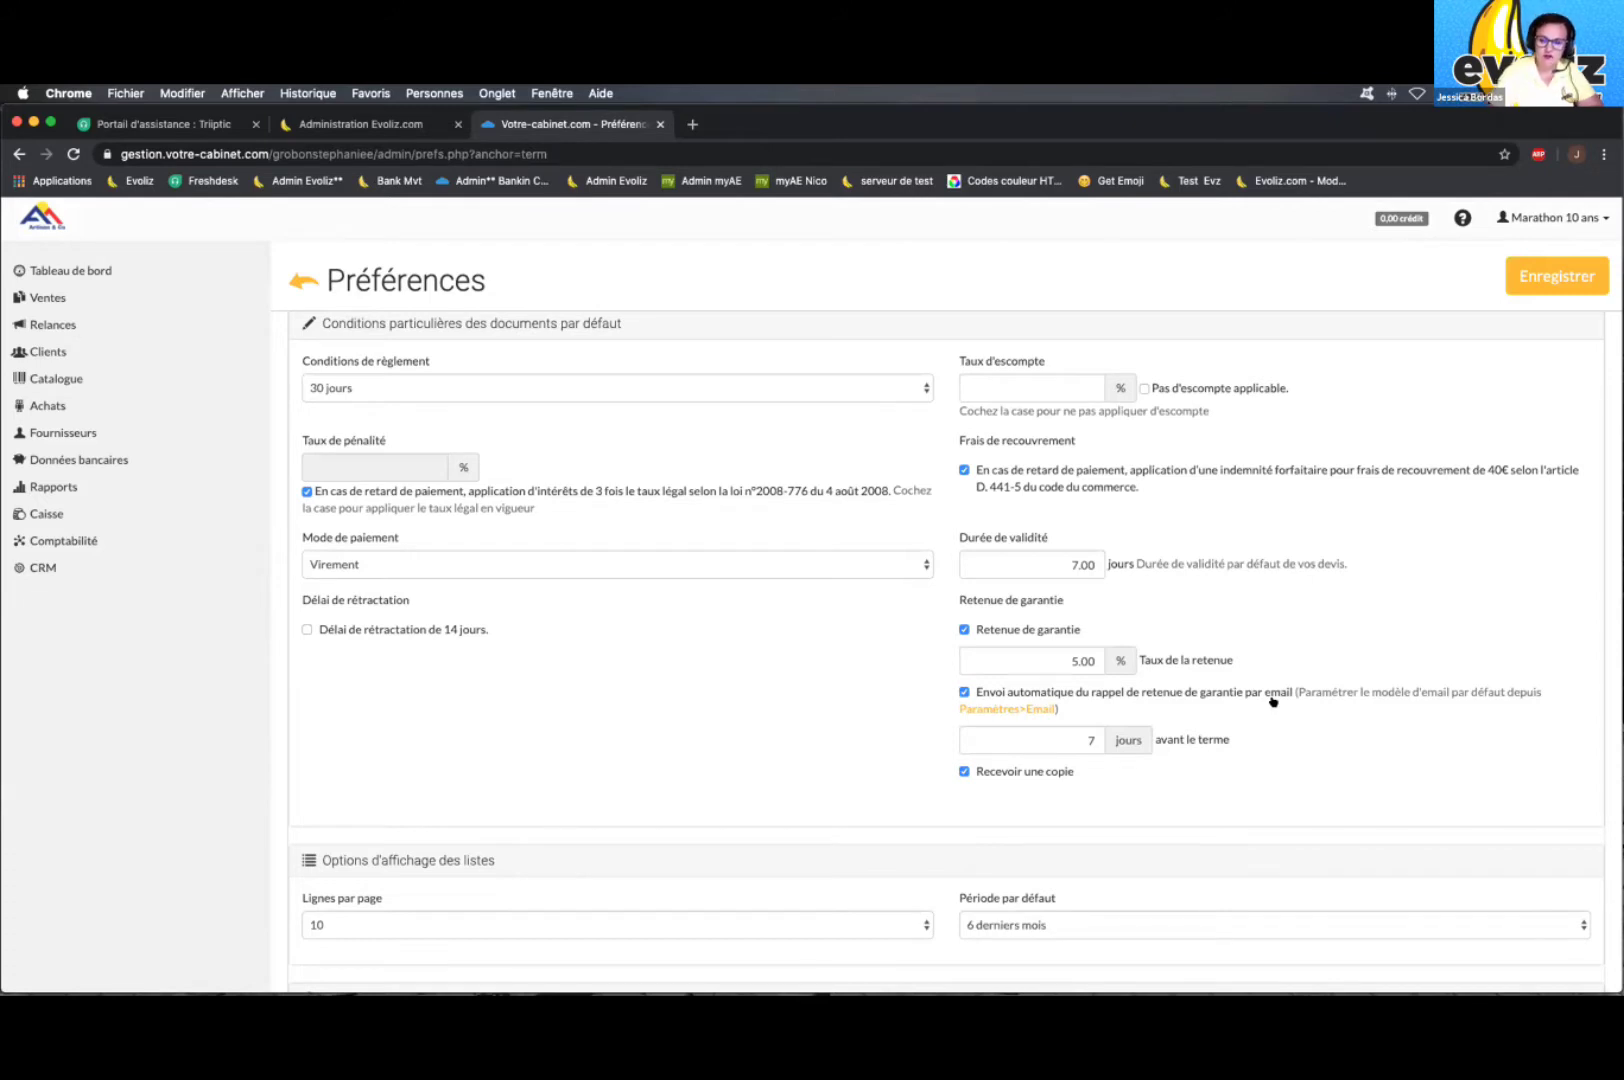
Step: Examine the number of days before the term for the automatic Retenue de garantie email reminder, without changing it
left_click(1050, 740)
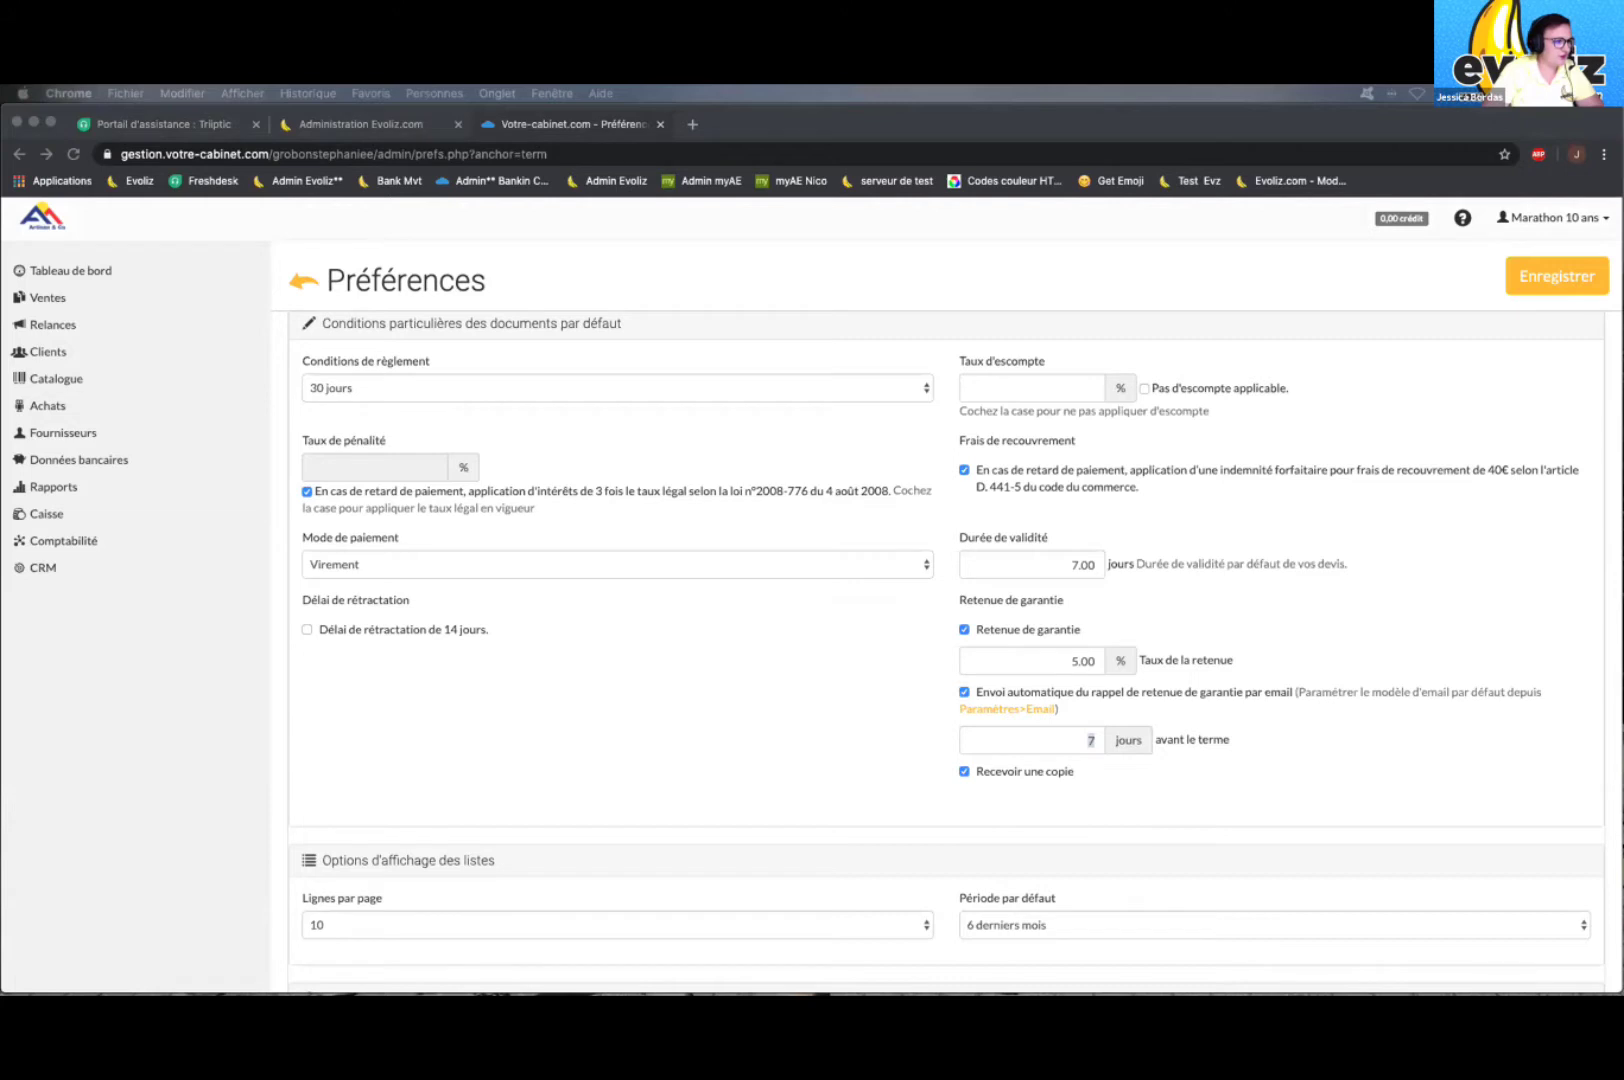
scroll(1160, 591, "up", 1)
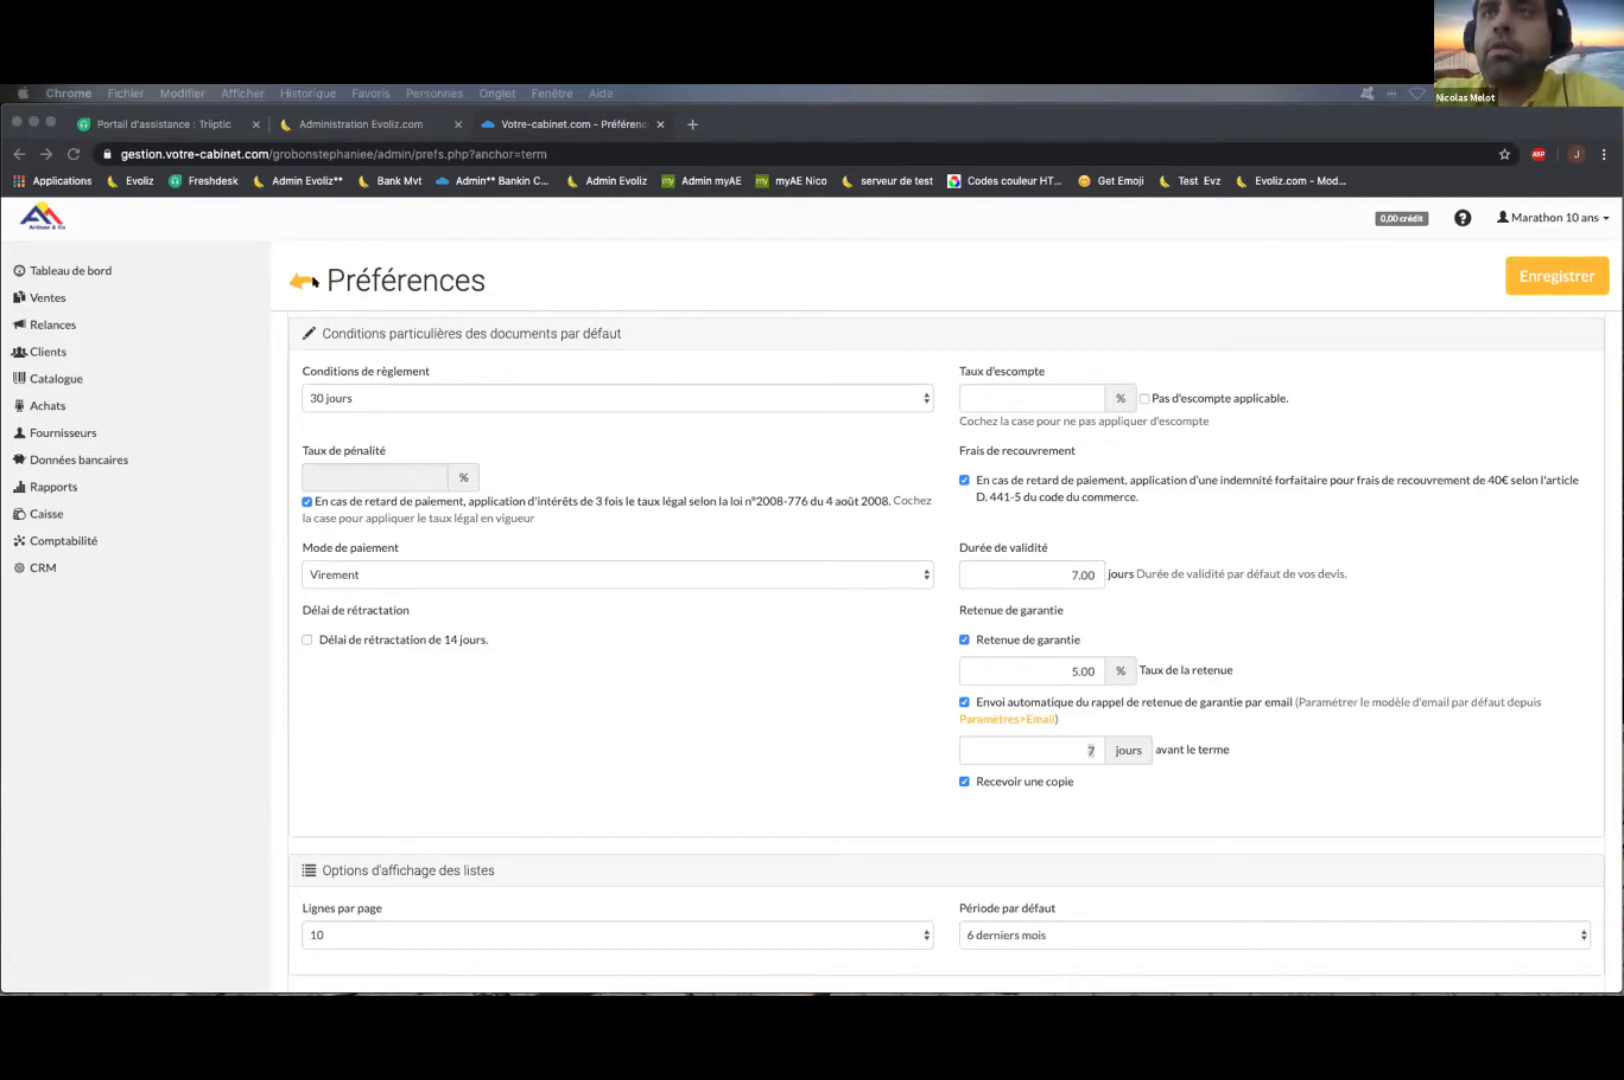
left_click(812, 707)
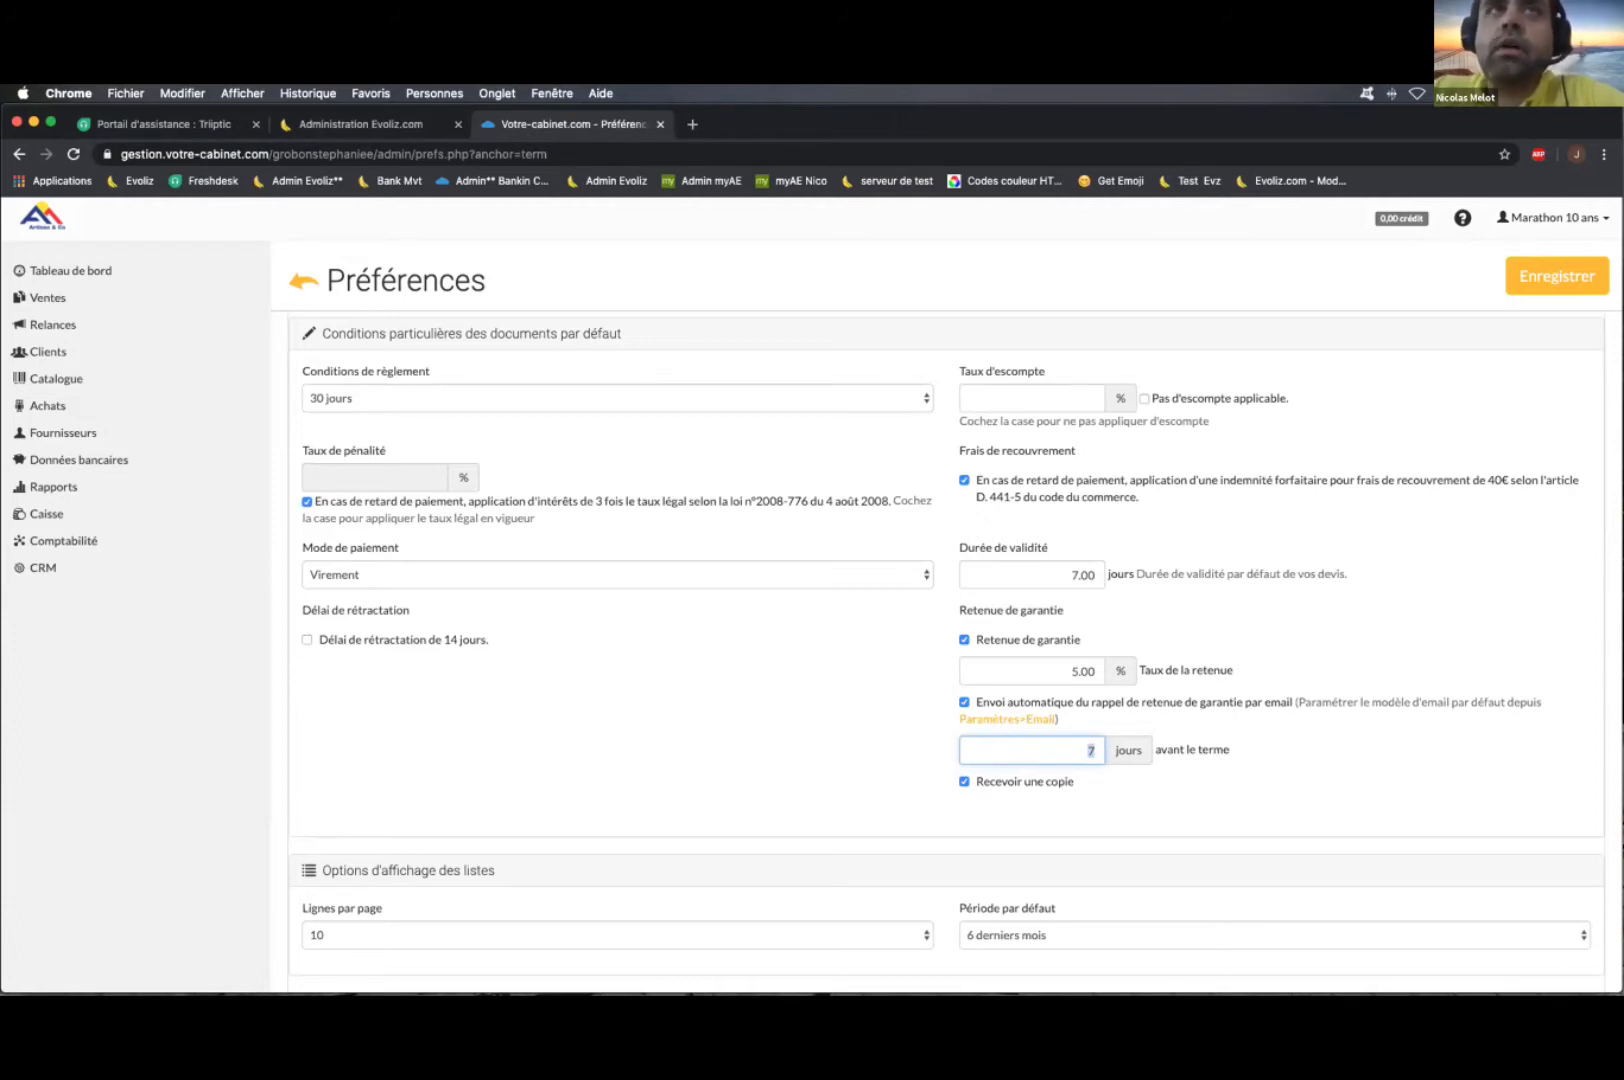
key("super+Tab")
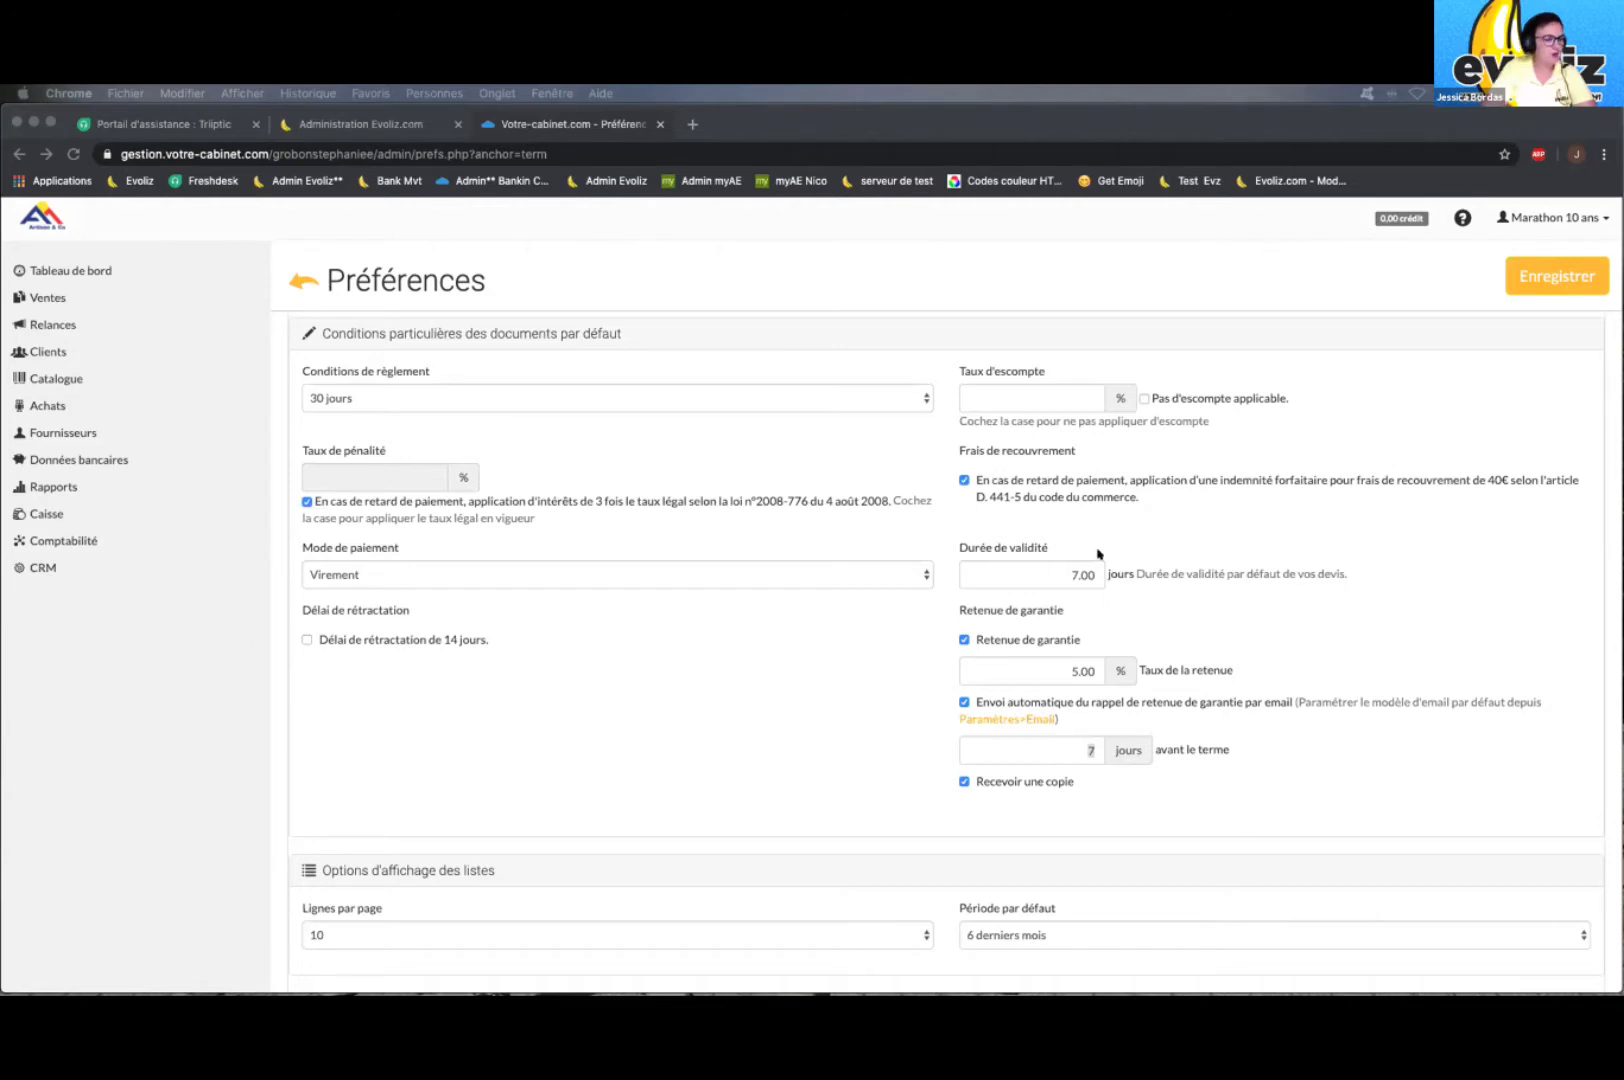
left_click(1245, 272)
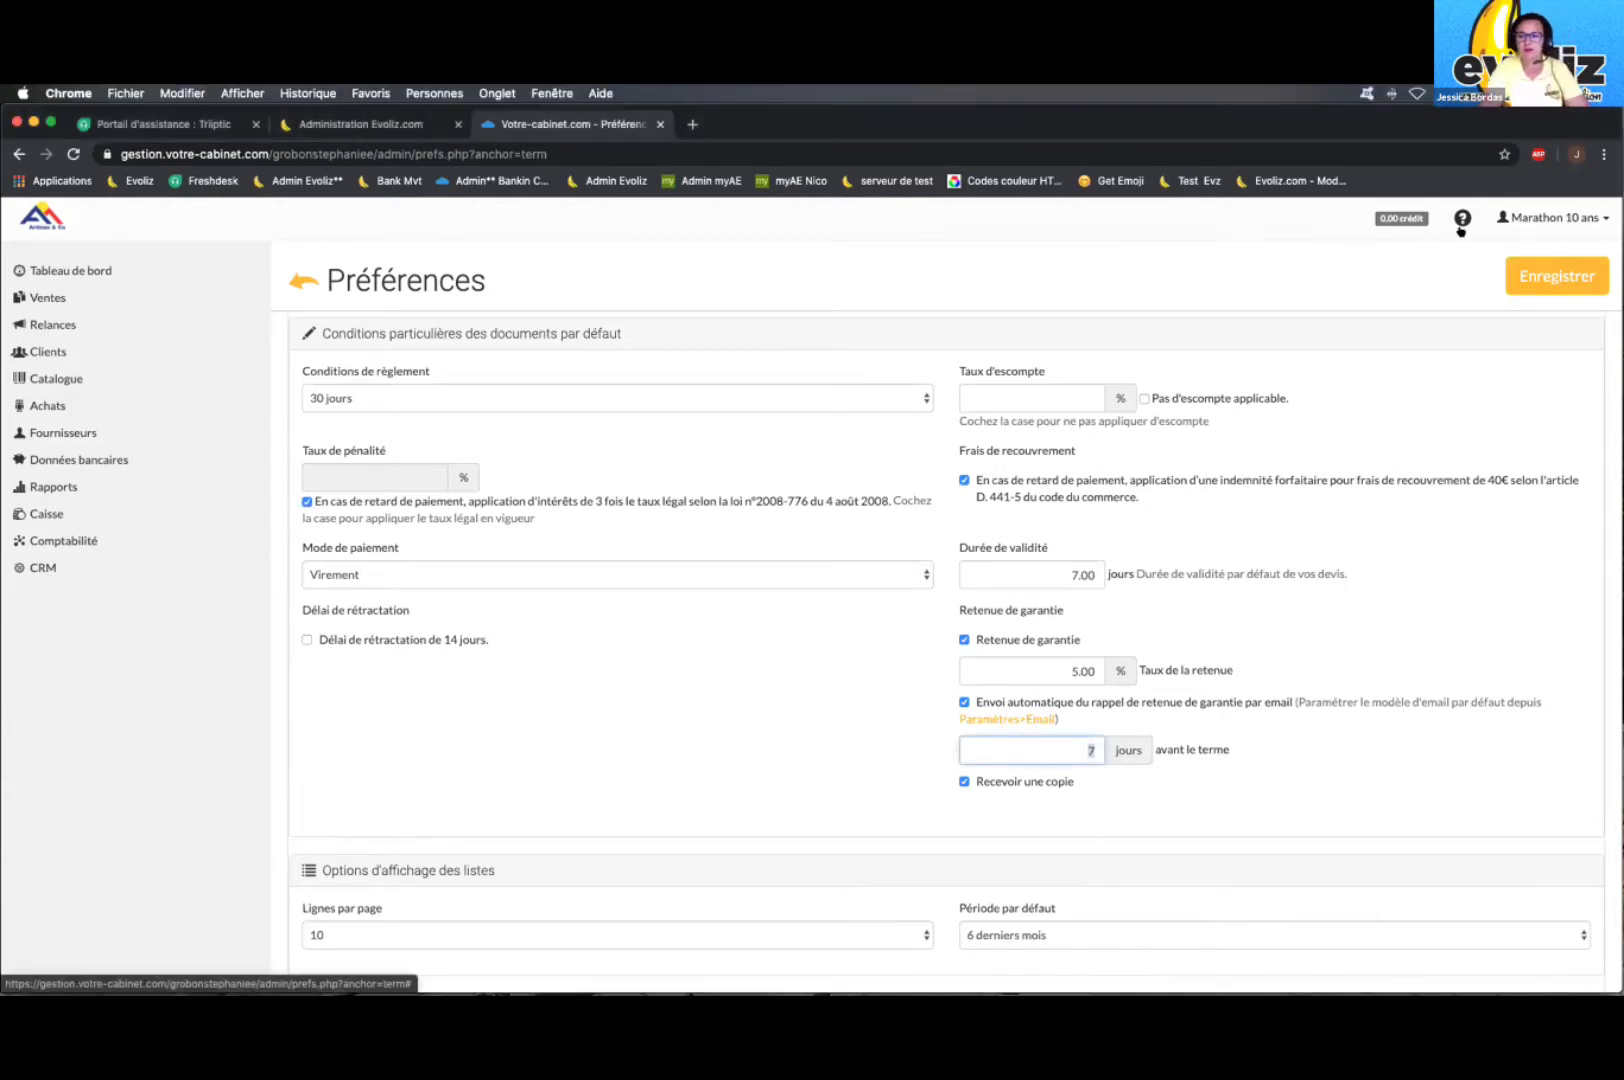
Step: Return to the account's Paramètres, open the Perso PDF page and check the help for the Logo
left_click(1557, 215)
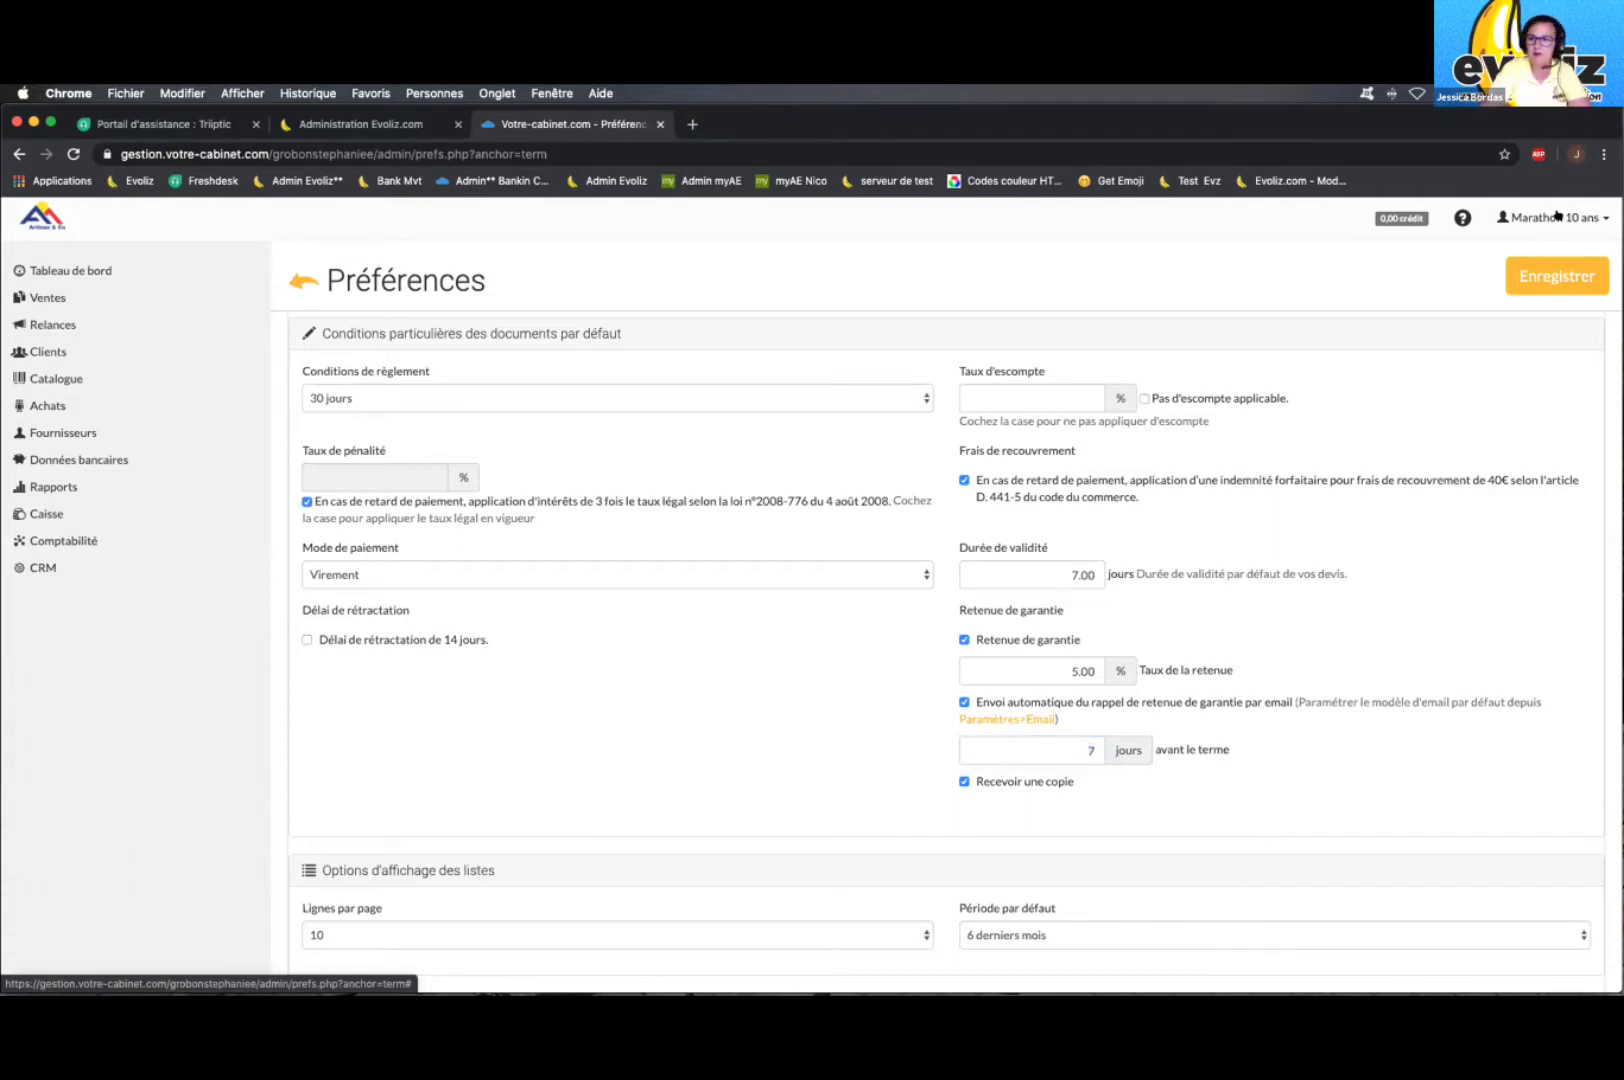
left_click(1529, 284)
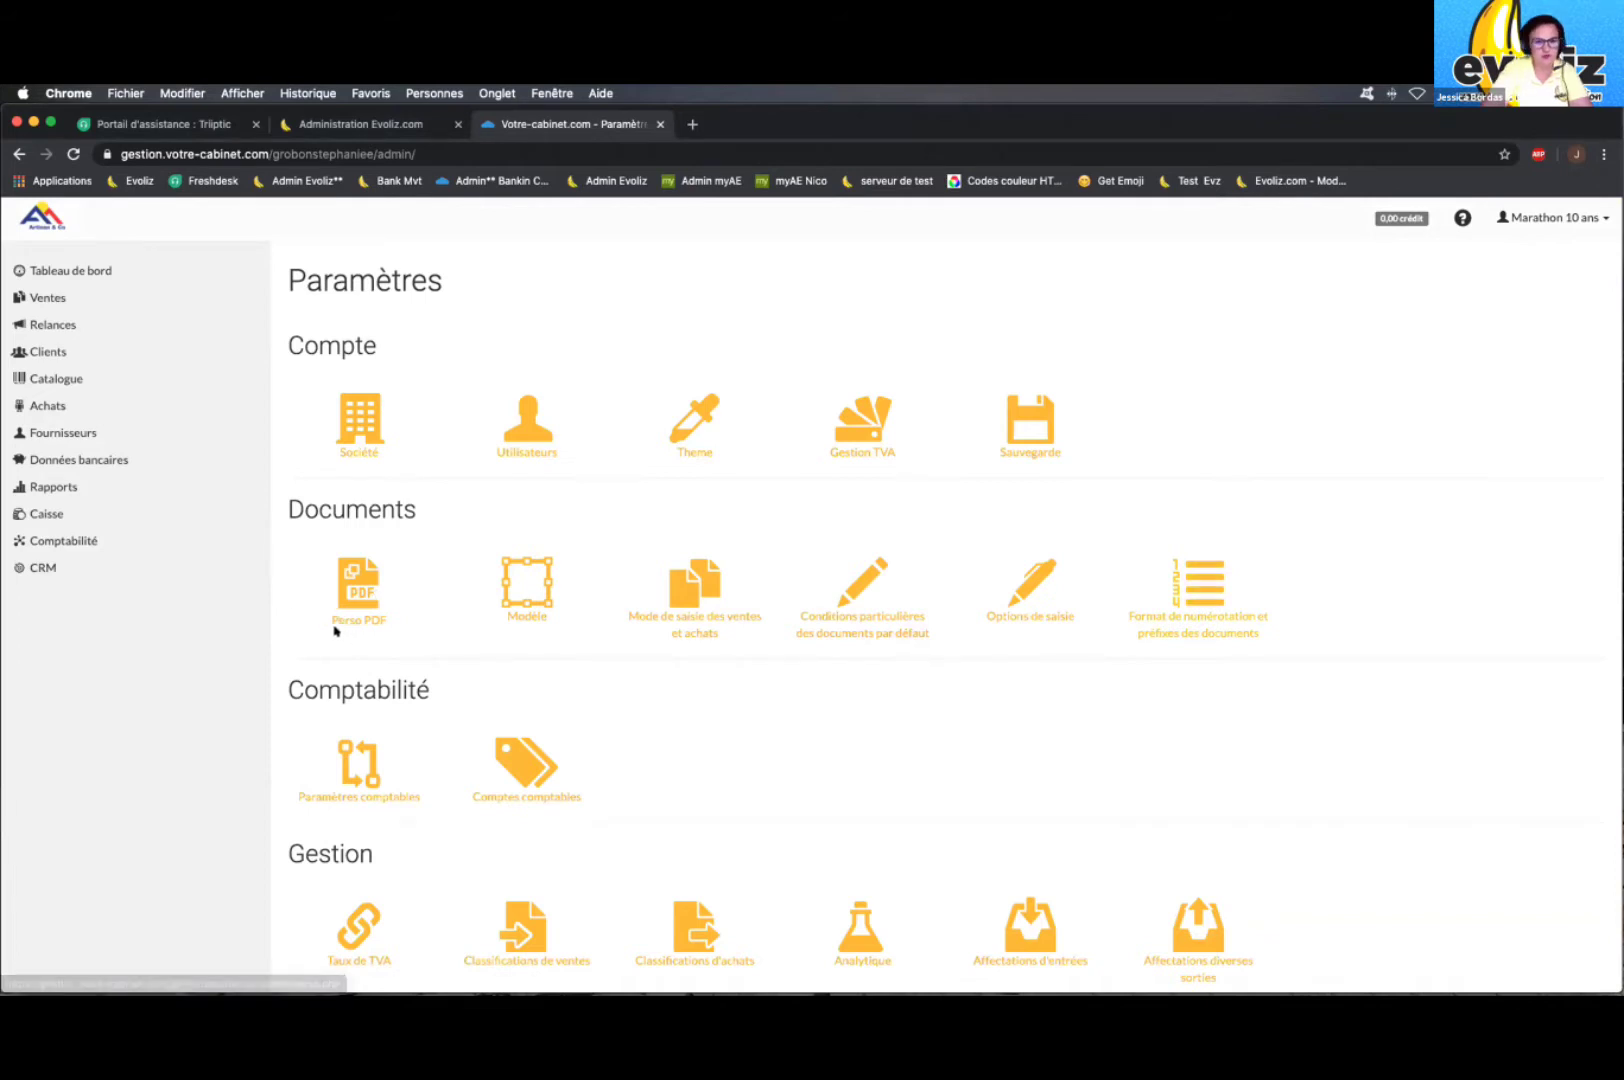
left_click(350, 575)
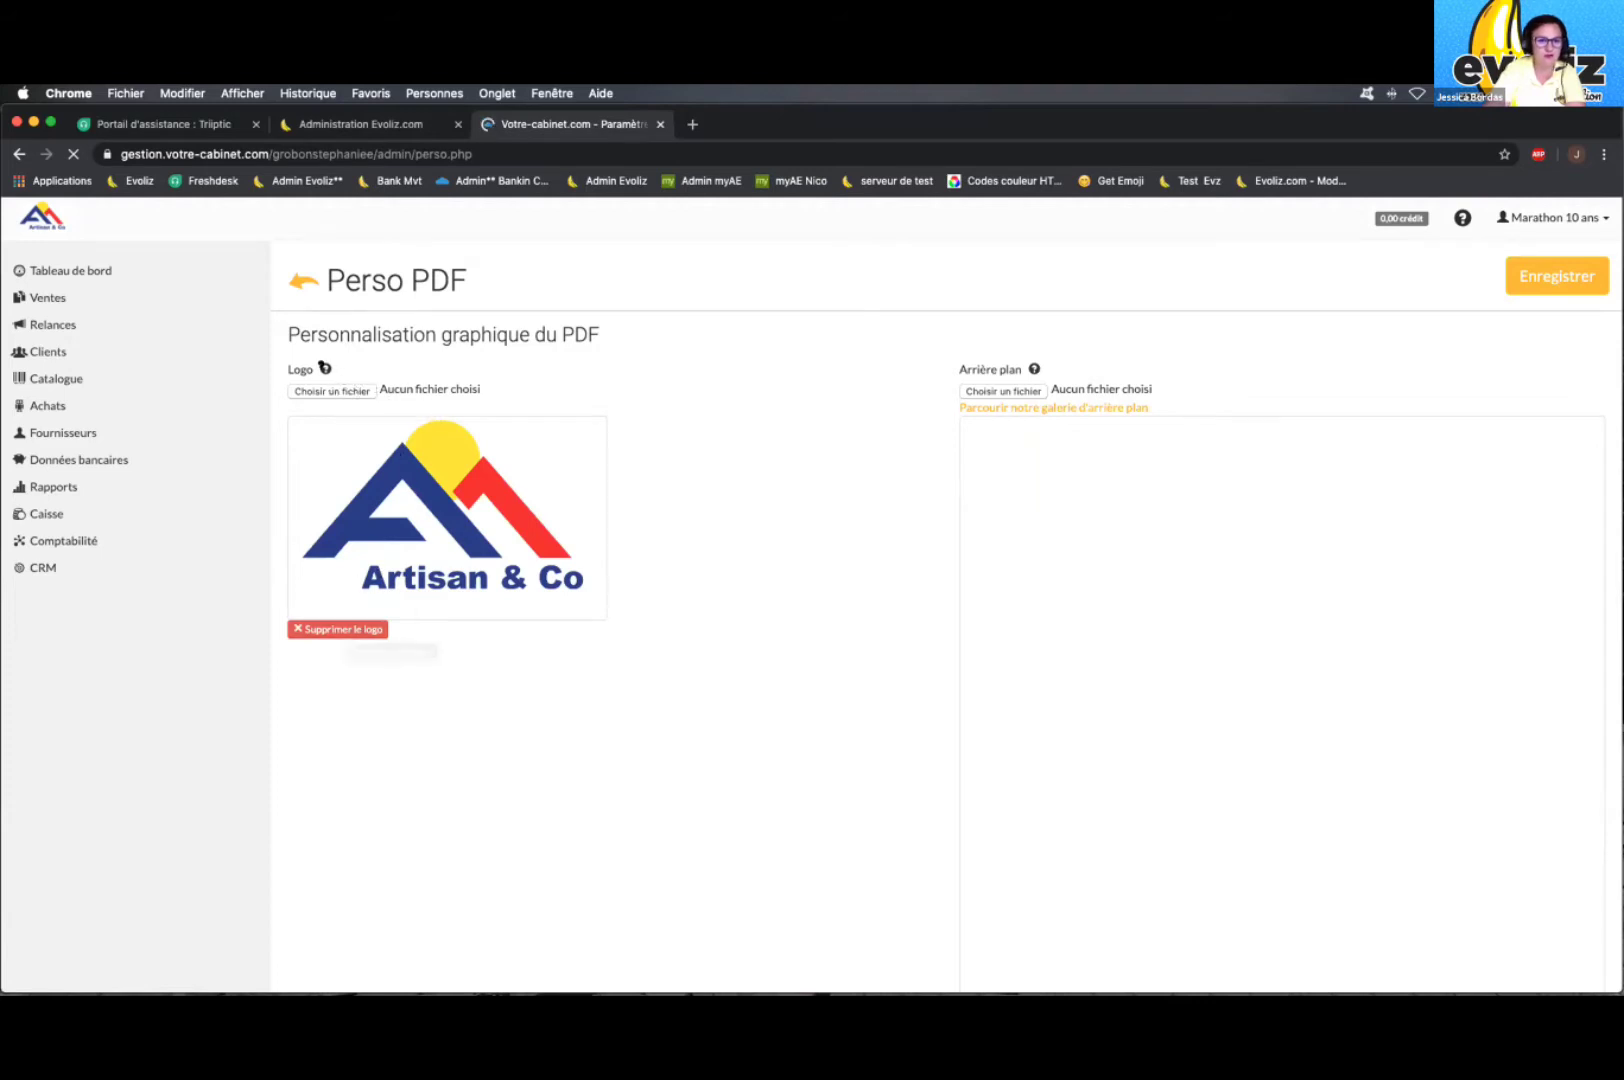
mouse_move(324, 368)
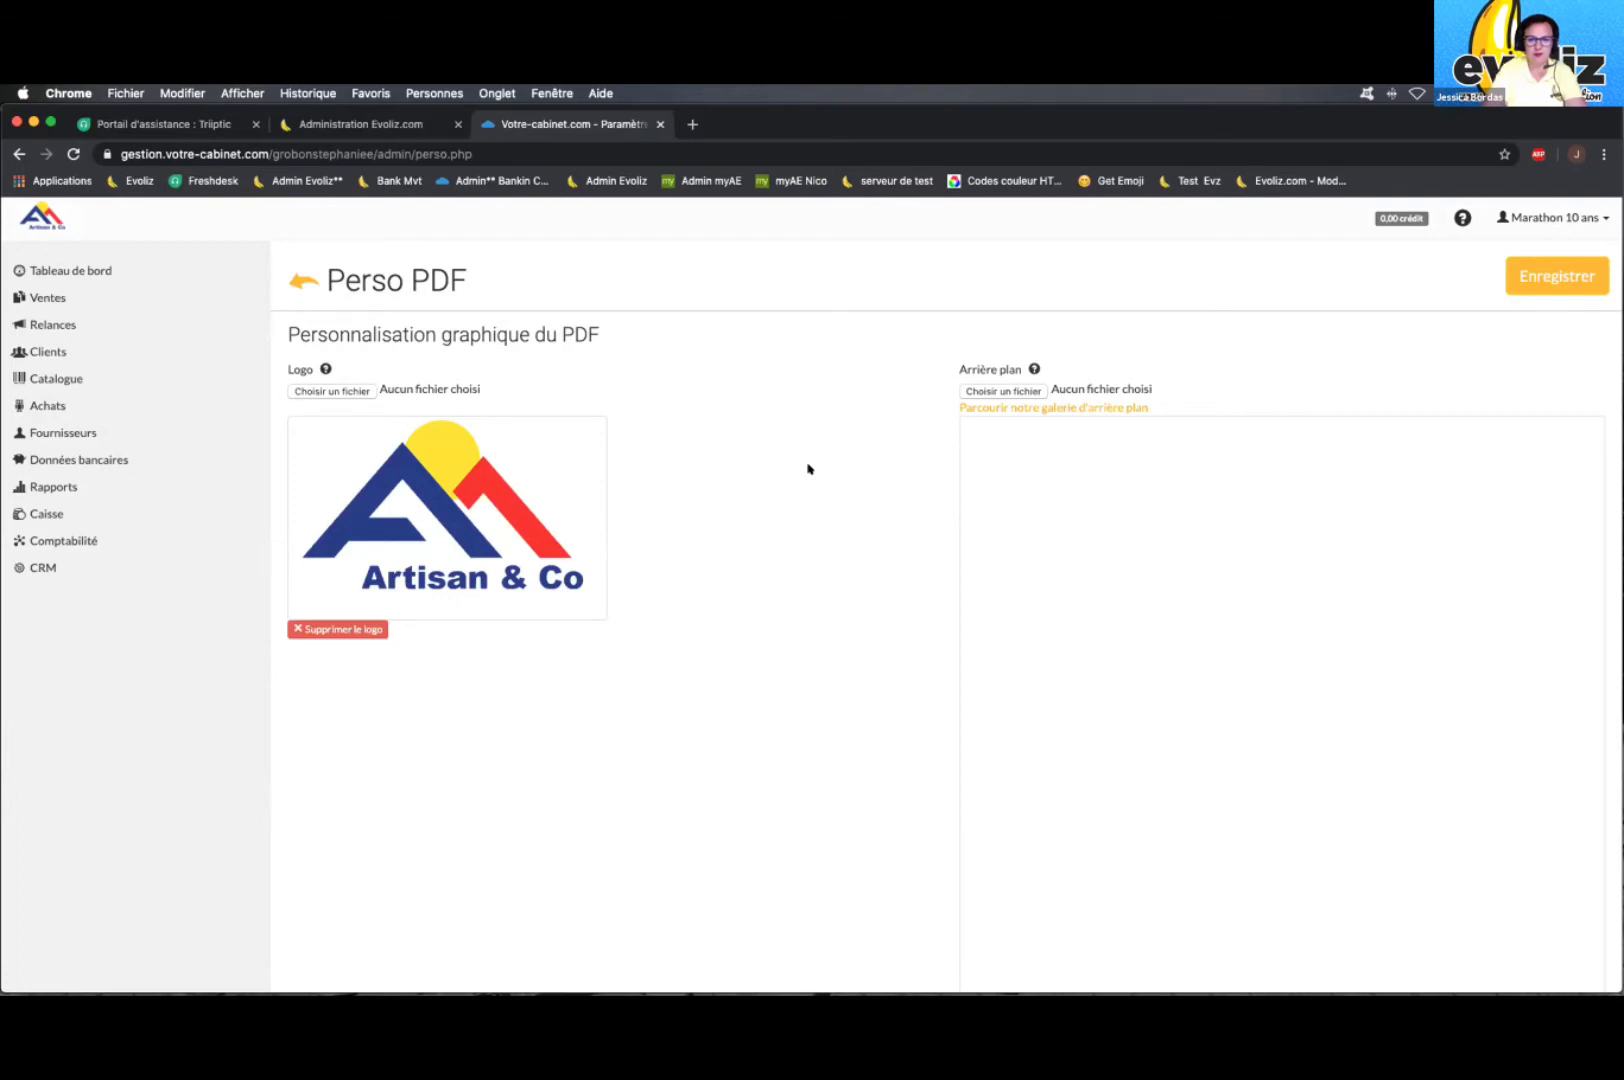
Step: Browse the Arrière plan gallery without choosing a background, and return to the Perso PDF page
left_click(1025, 406)
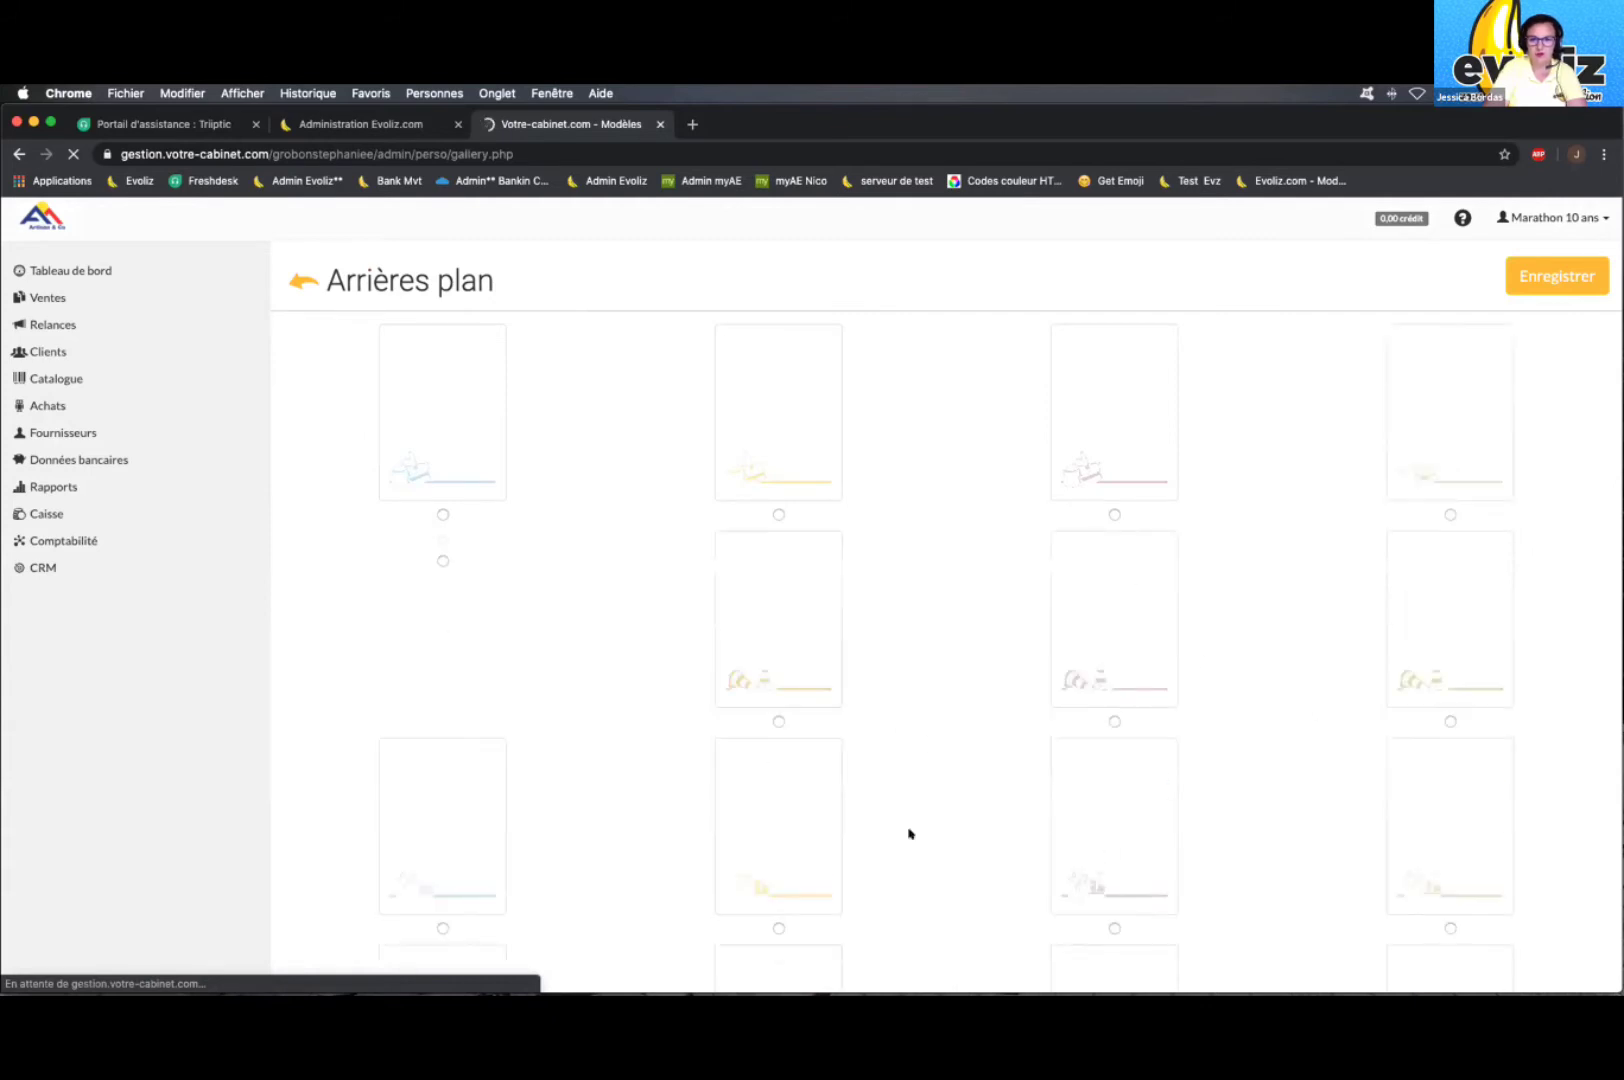
scroll(1158, 675, "down", 3)
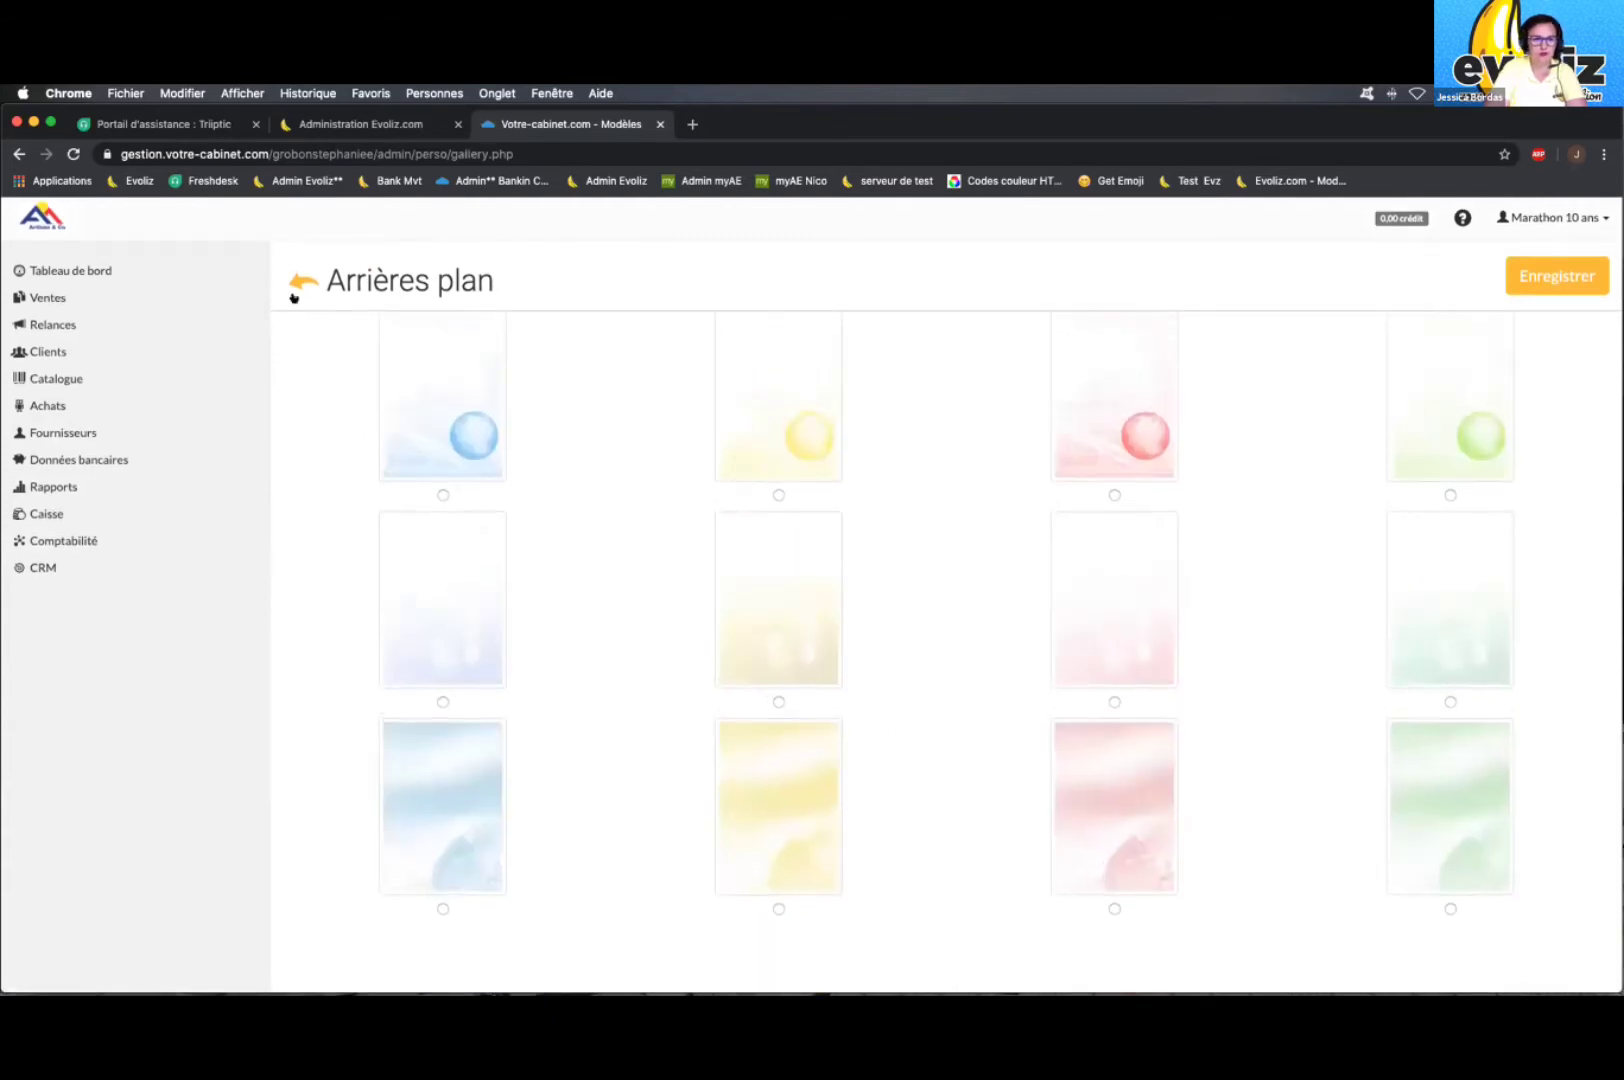
left_click(304, 281)
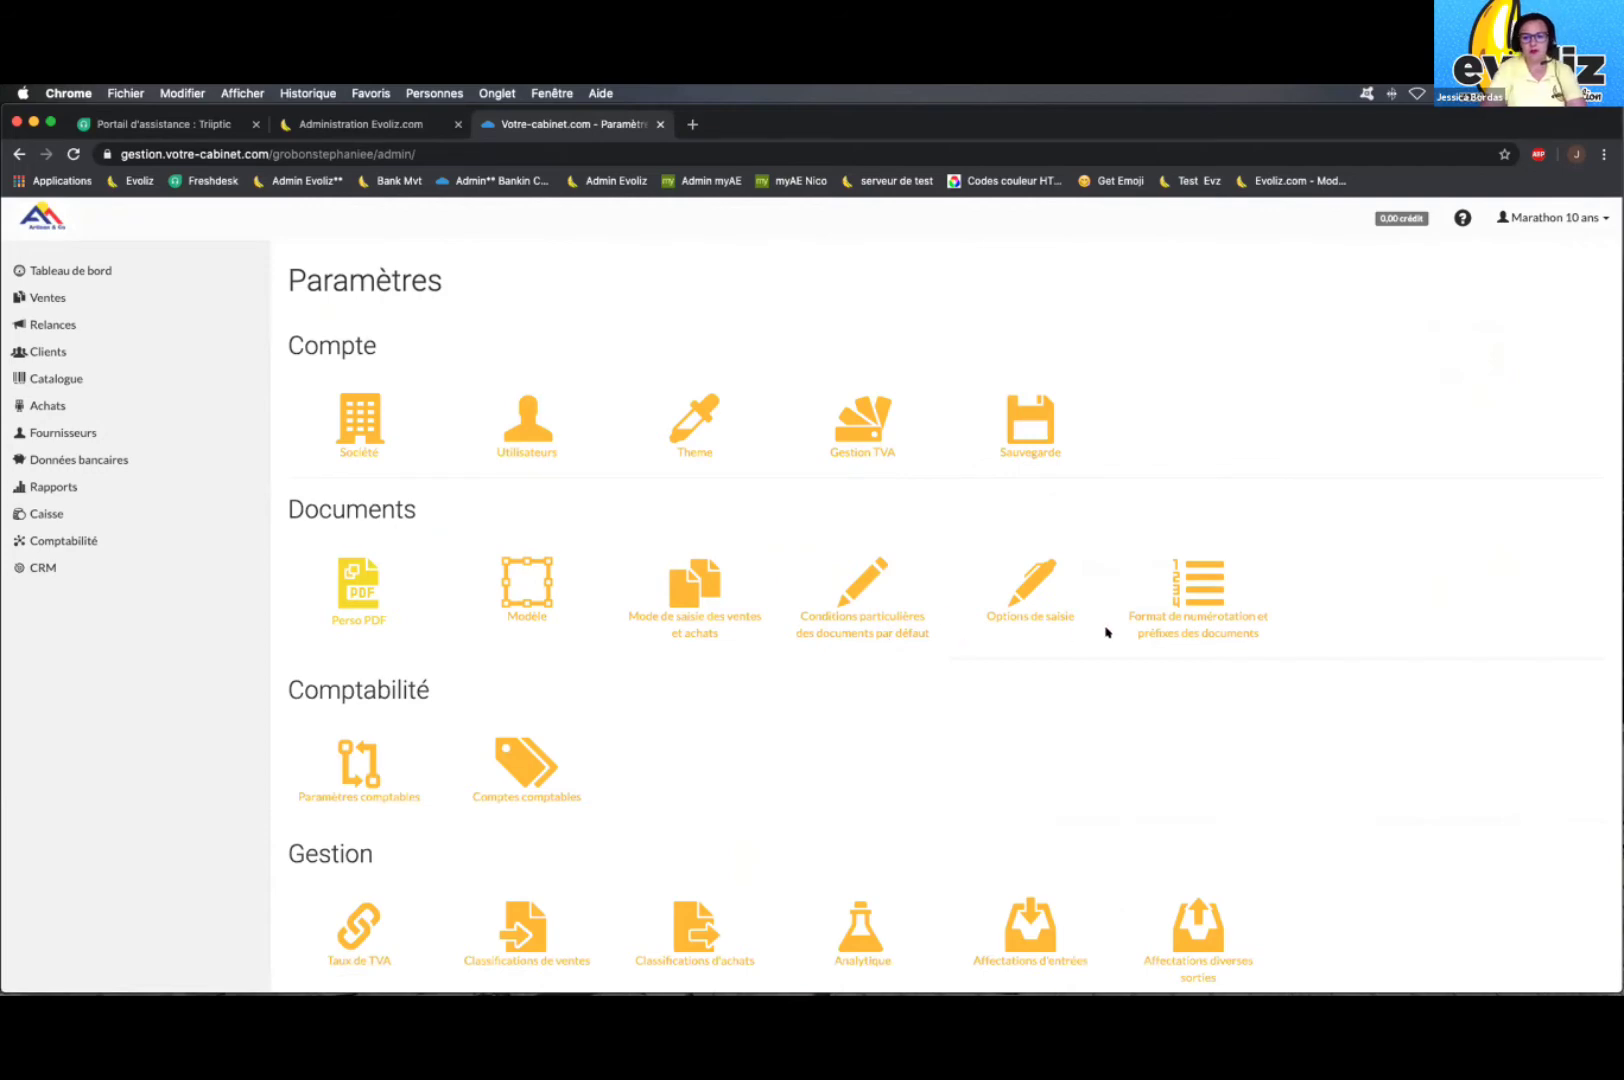
left_click(903, 614)
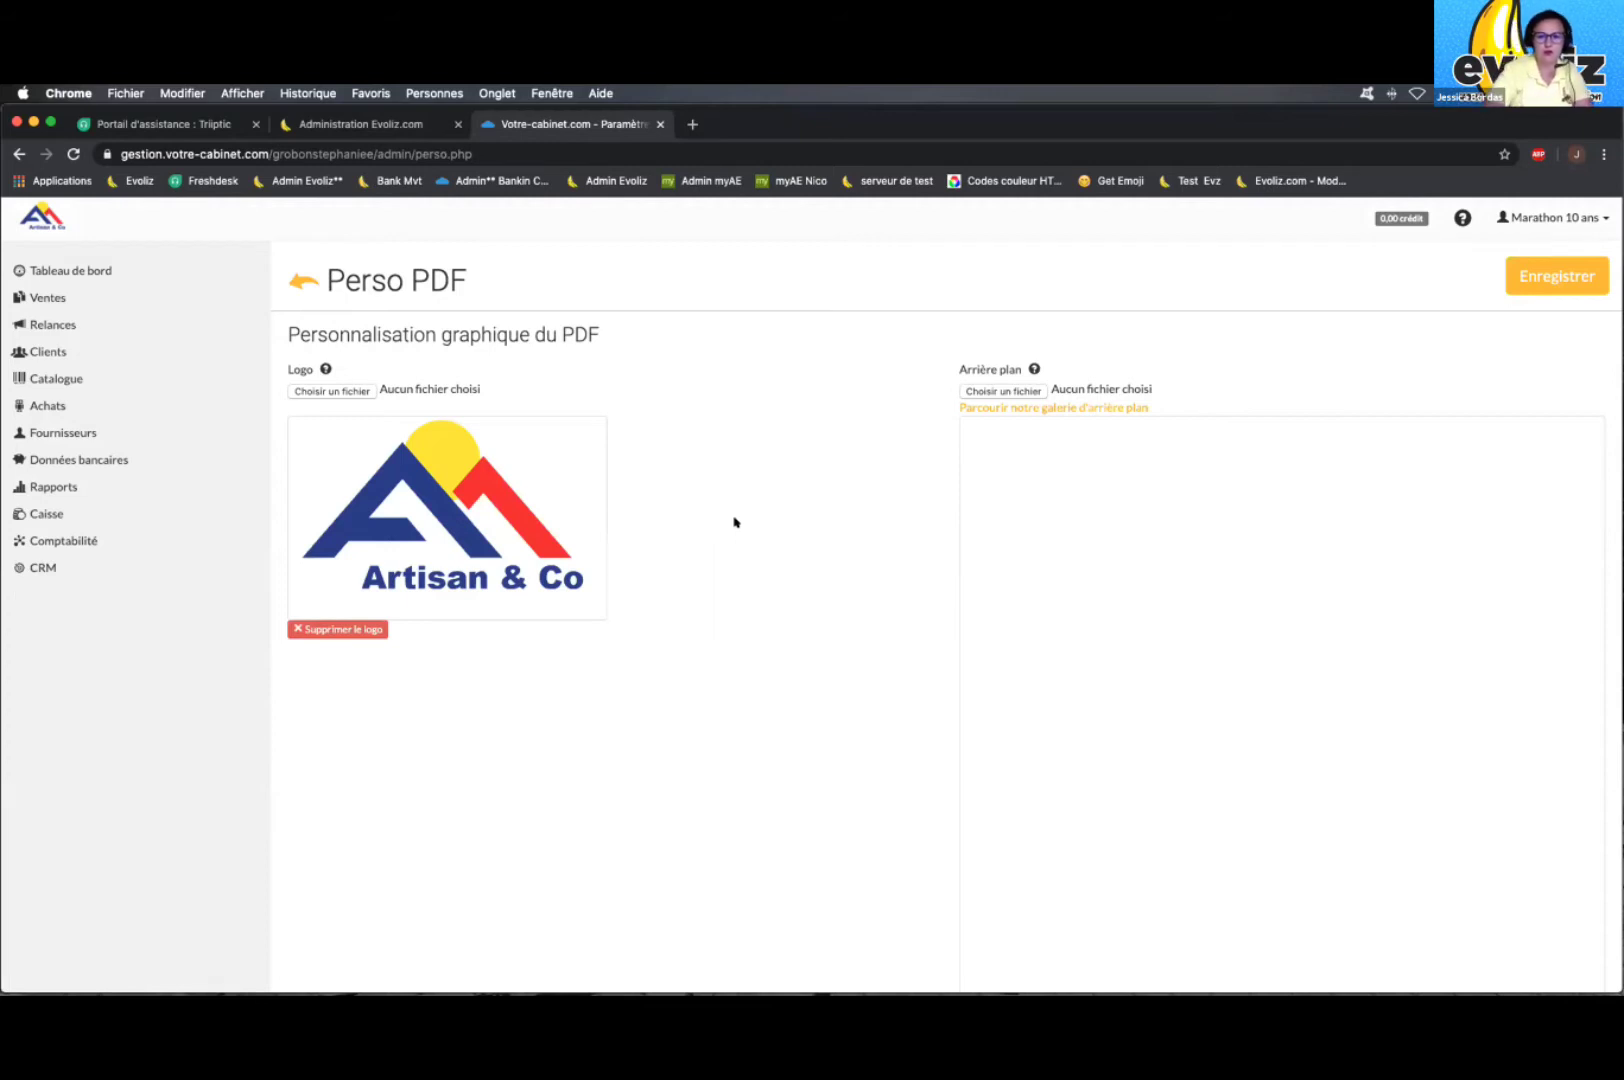
Step: Switch to Microsoft Word to view the custom background in the logo document, and return to the Perso PDF page in Chrome
scroll(735, 523, "down", 2)
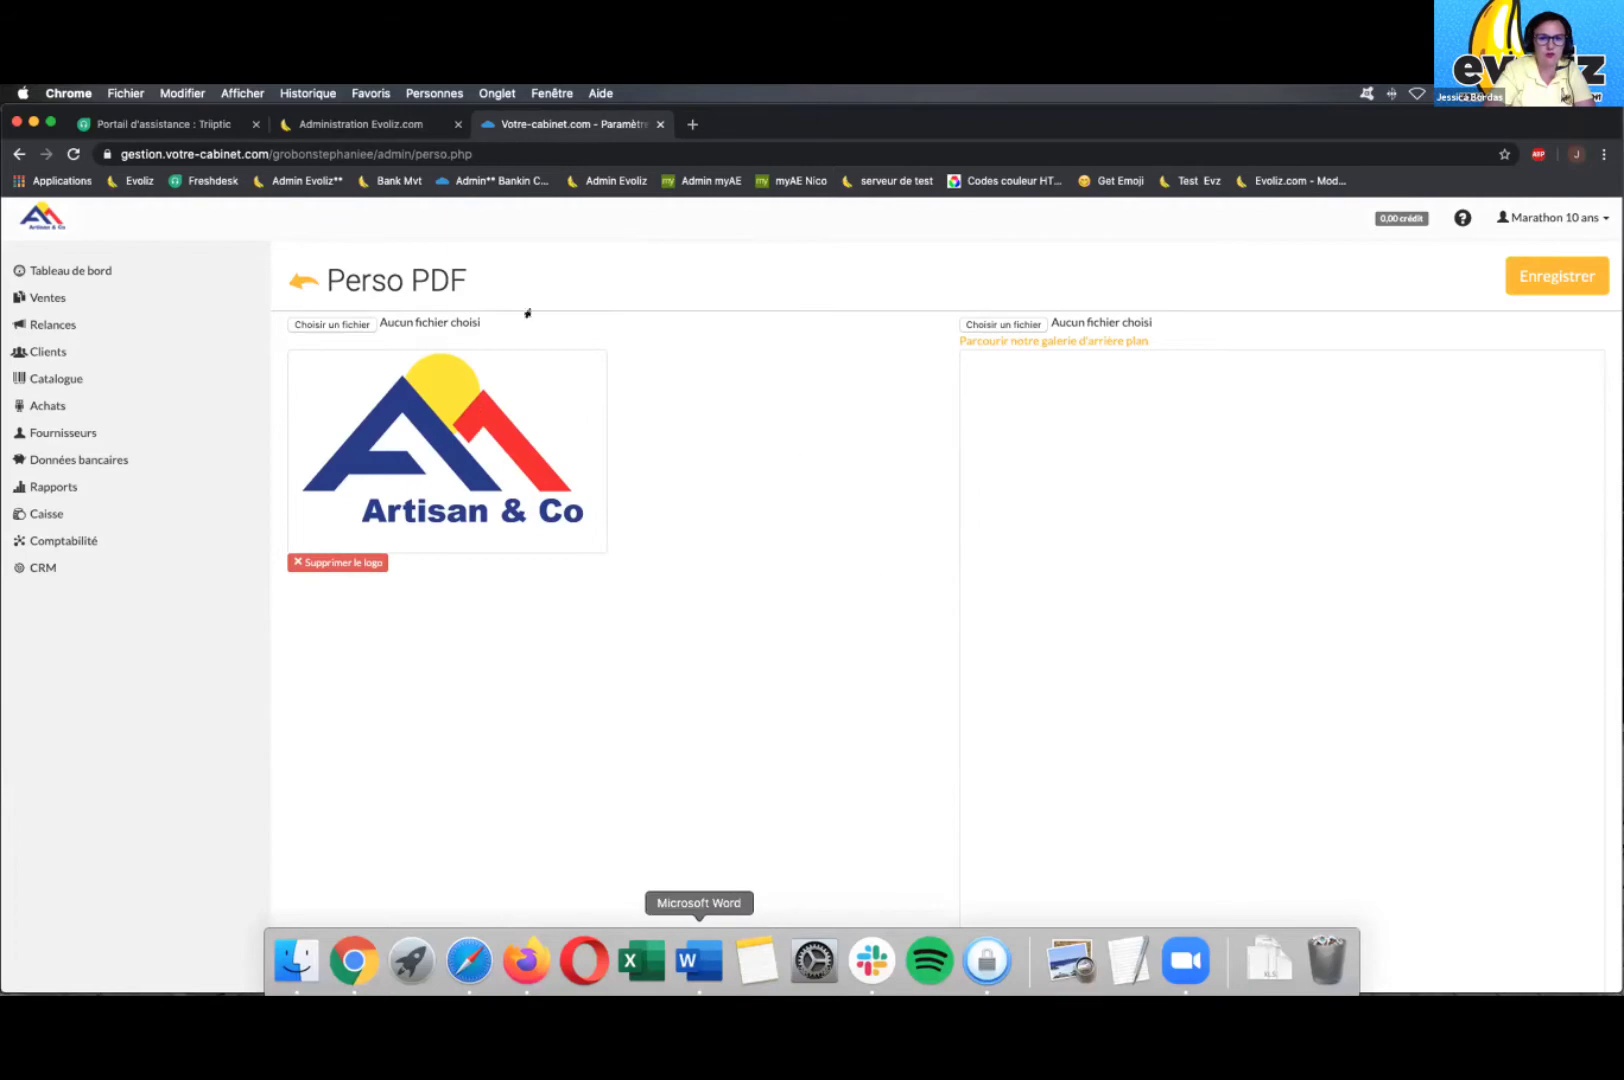
left_click(698, 960)
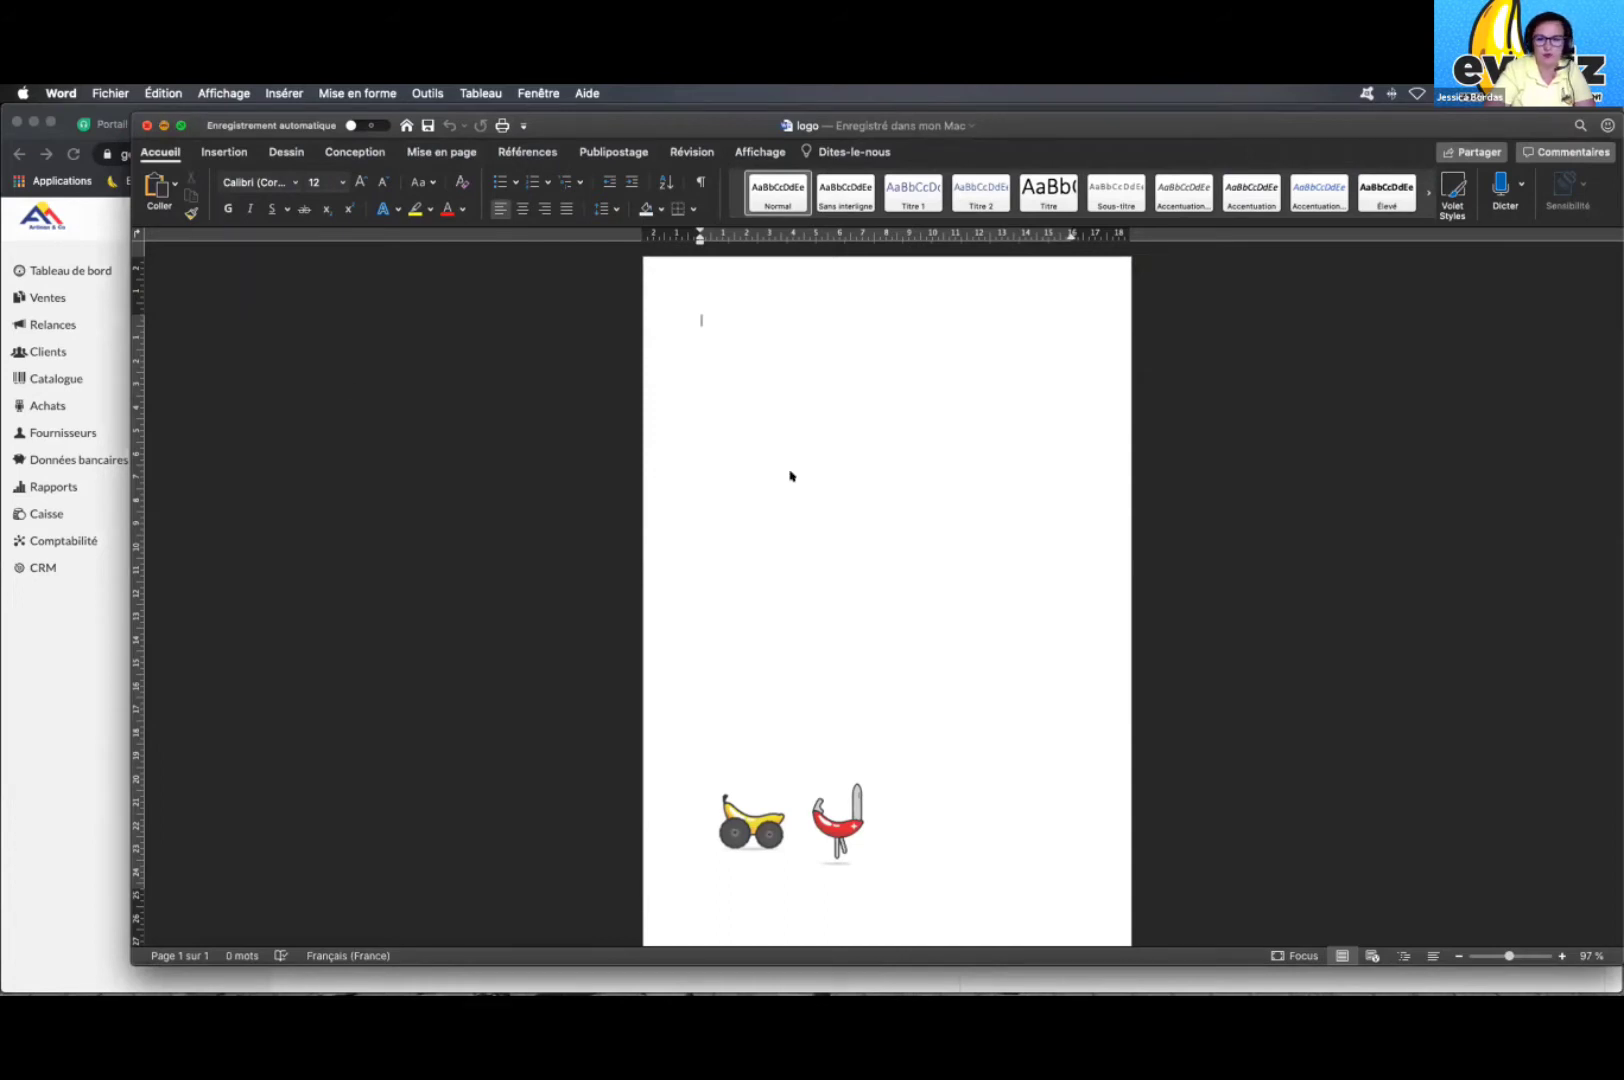
key("super+m")
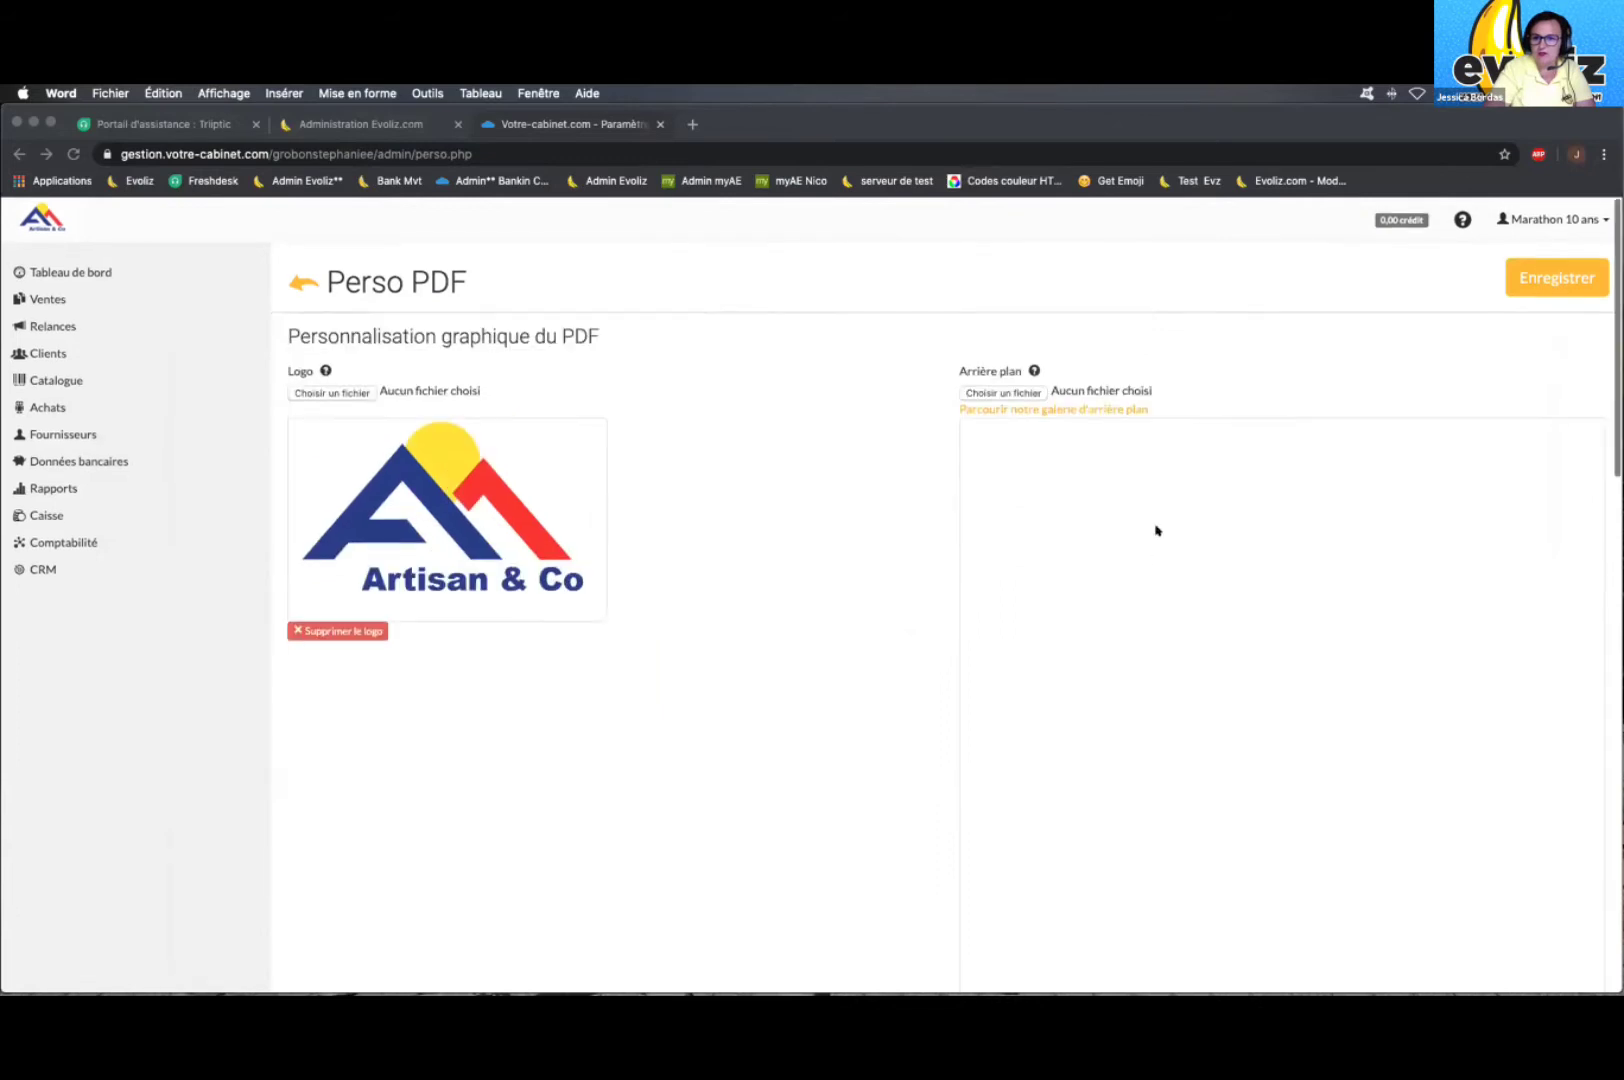
left_click(1030, 367)
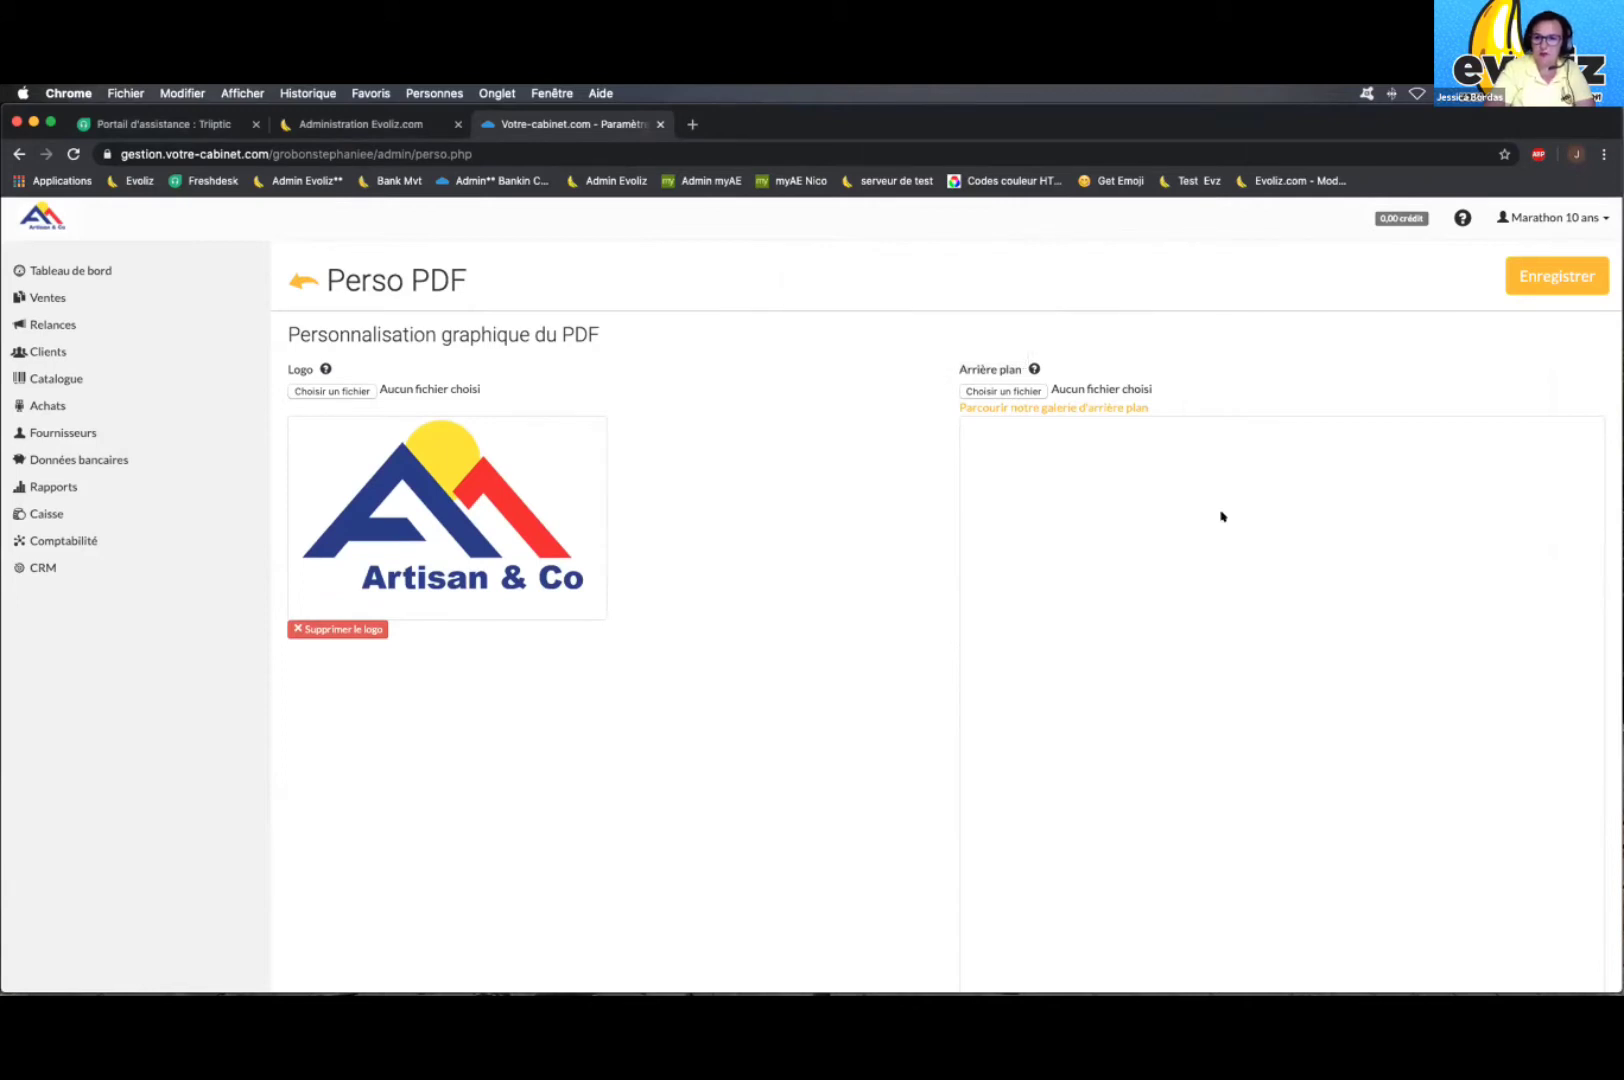
Step: Examine how the custom Arrière plan image and the company logo are placed on the Perso PDF page
scroll(1220, 530, "down", 5)
scroll(1131, 918, "down", 1)
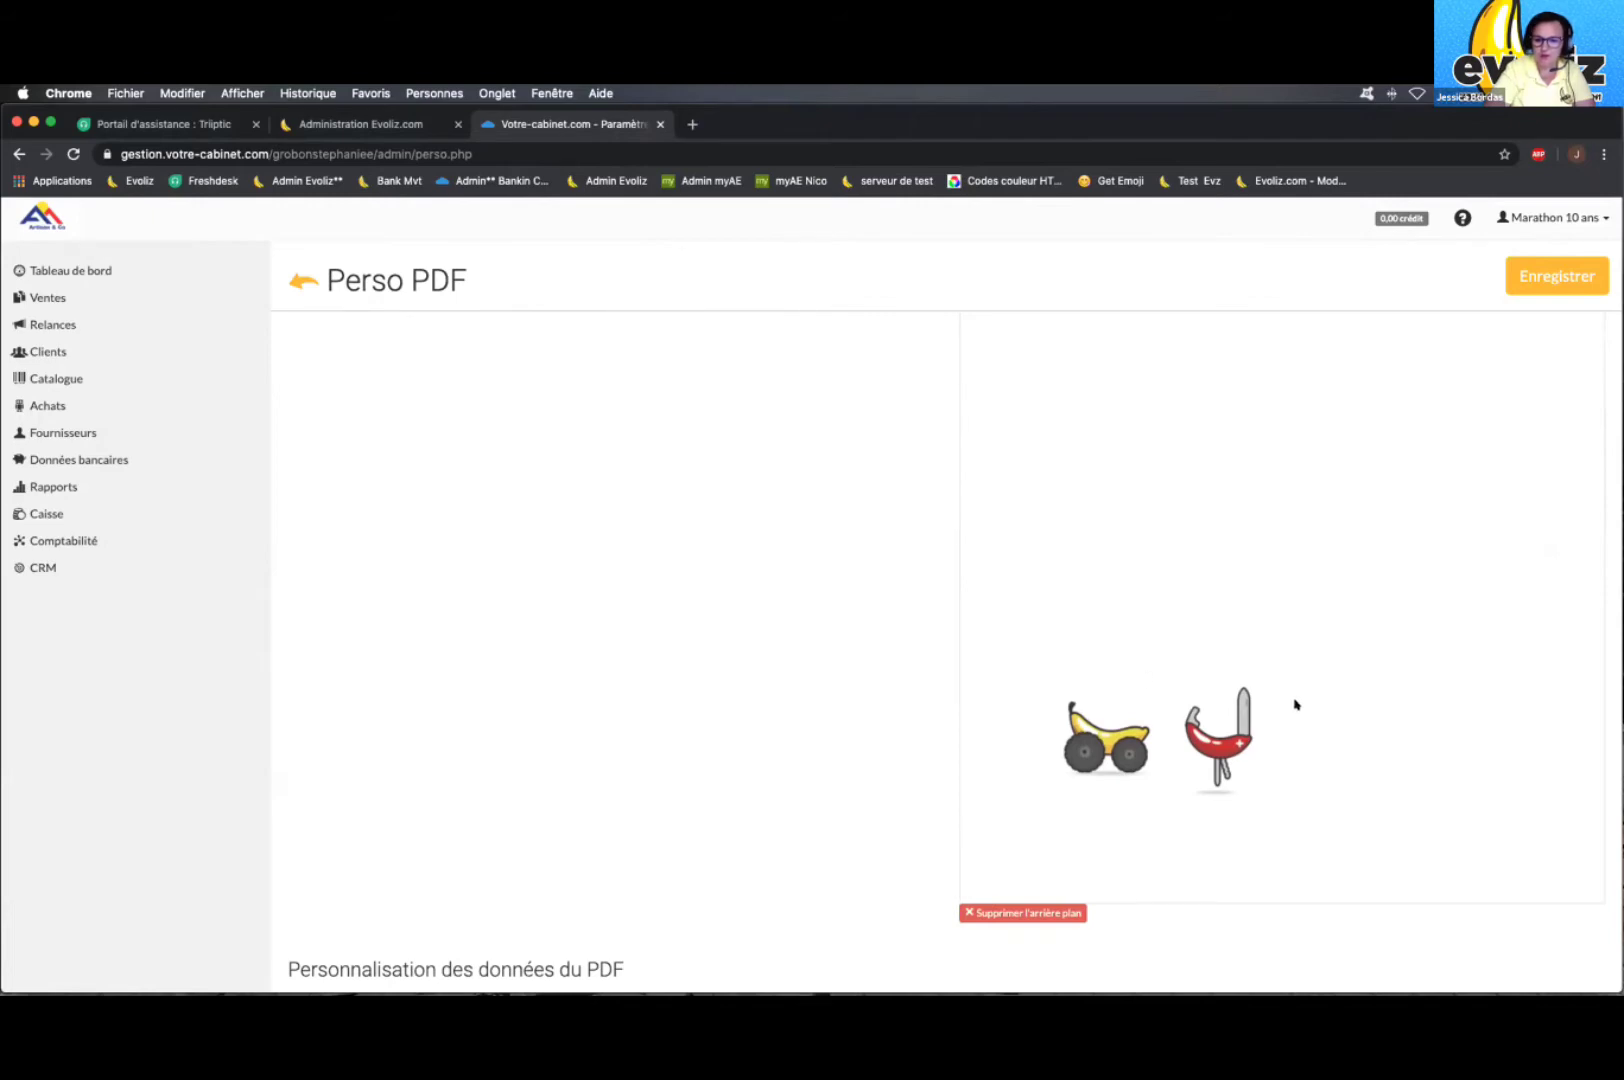
scroll(1295, 705, "down", 2)
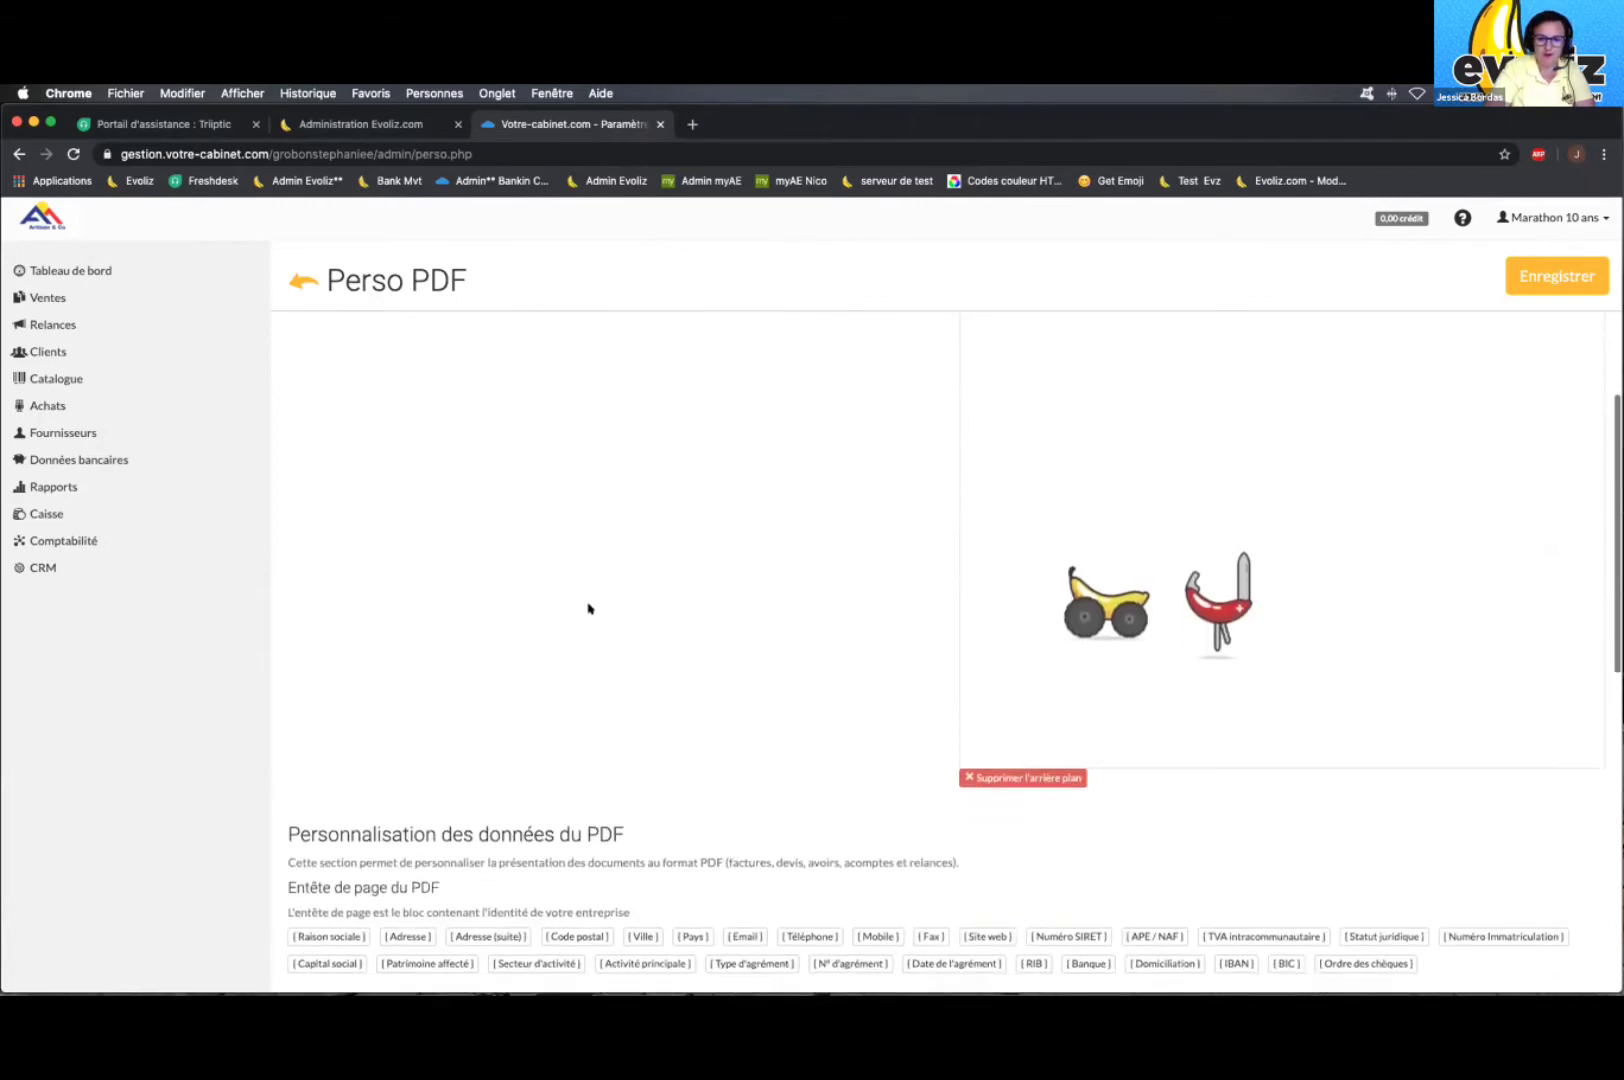
scroll(627, 609, "down", 1)
scroll(562, 587, "down", 1)
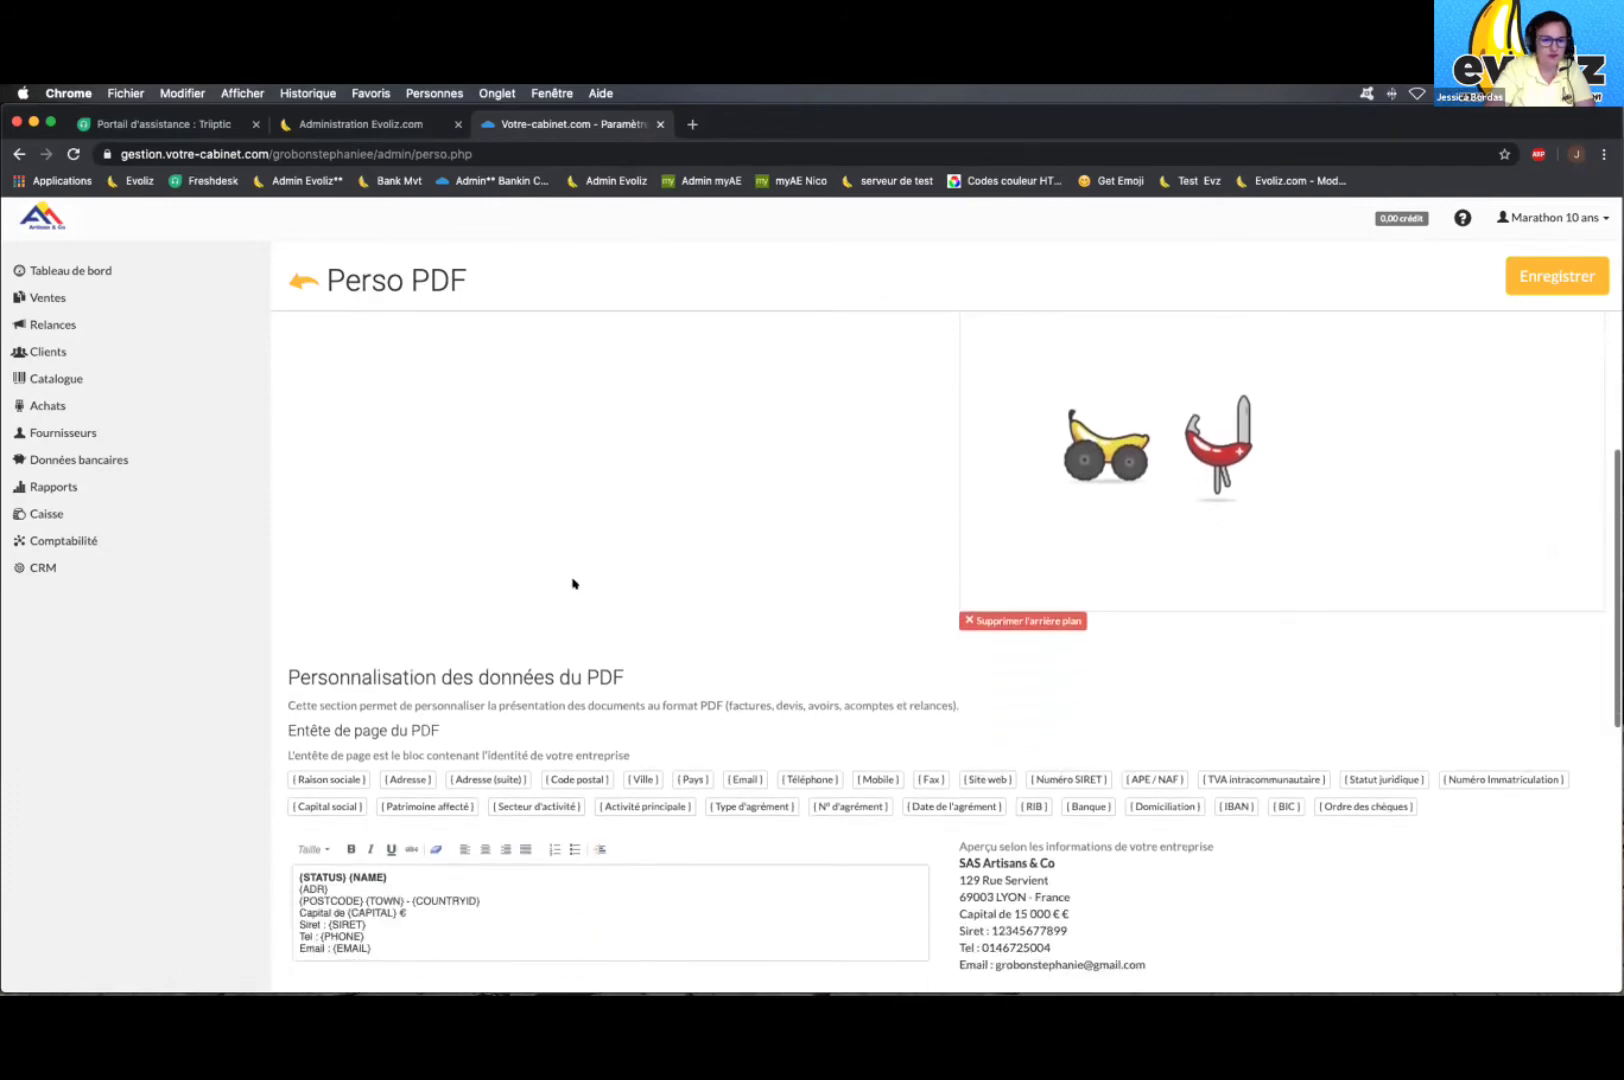
scroll(722, 582, "up", 1)
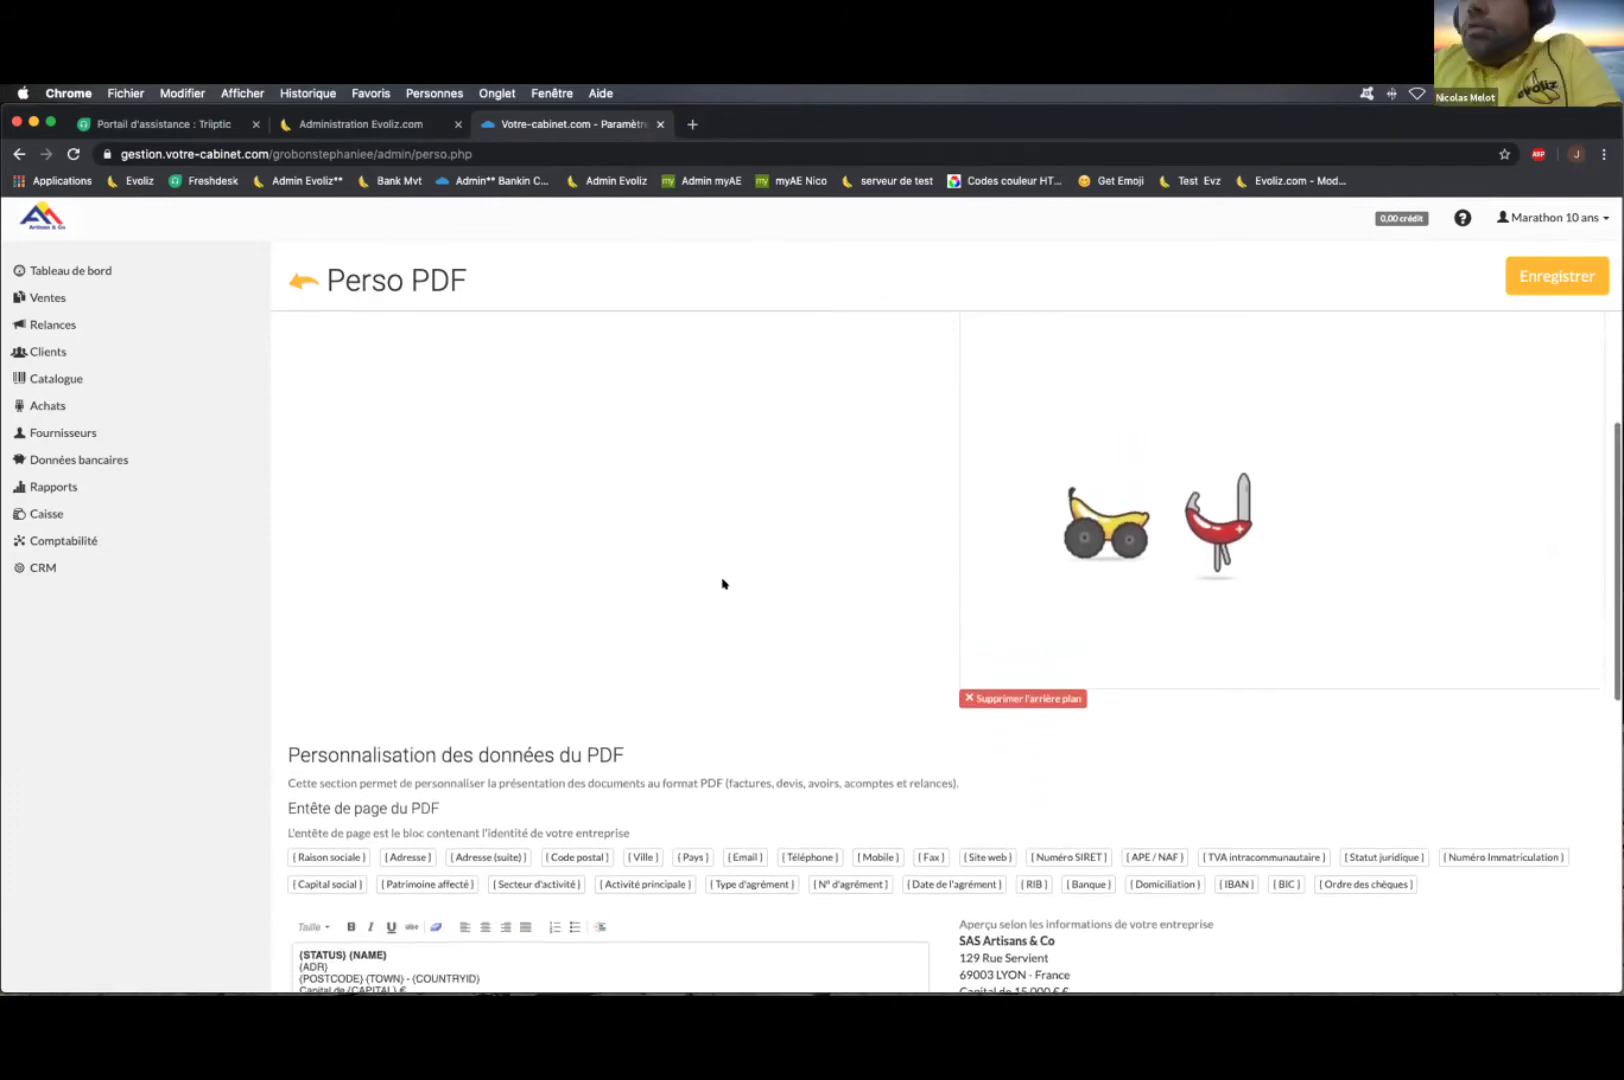
scroll(722, 582, "up", 4)
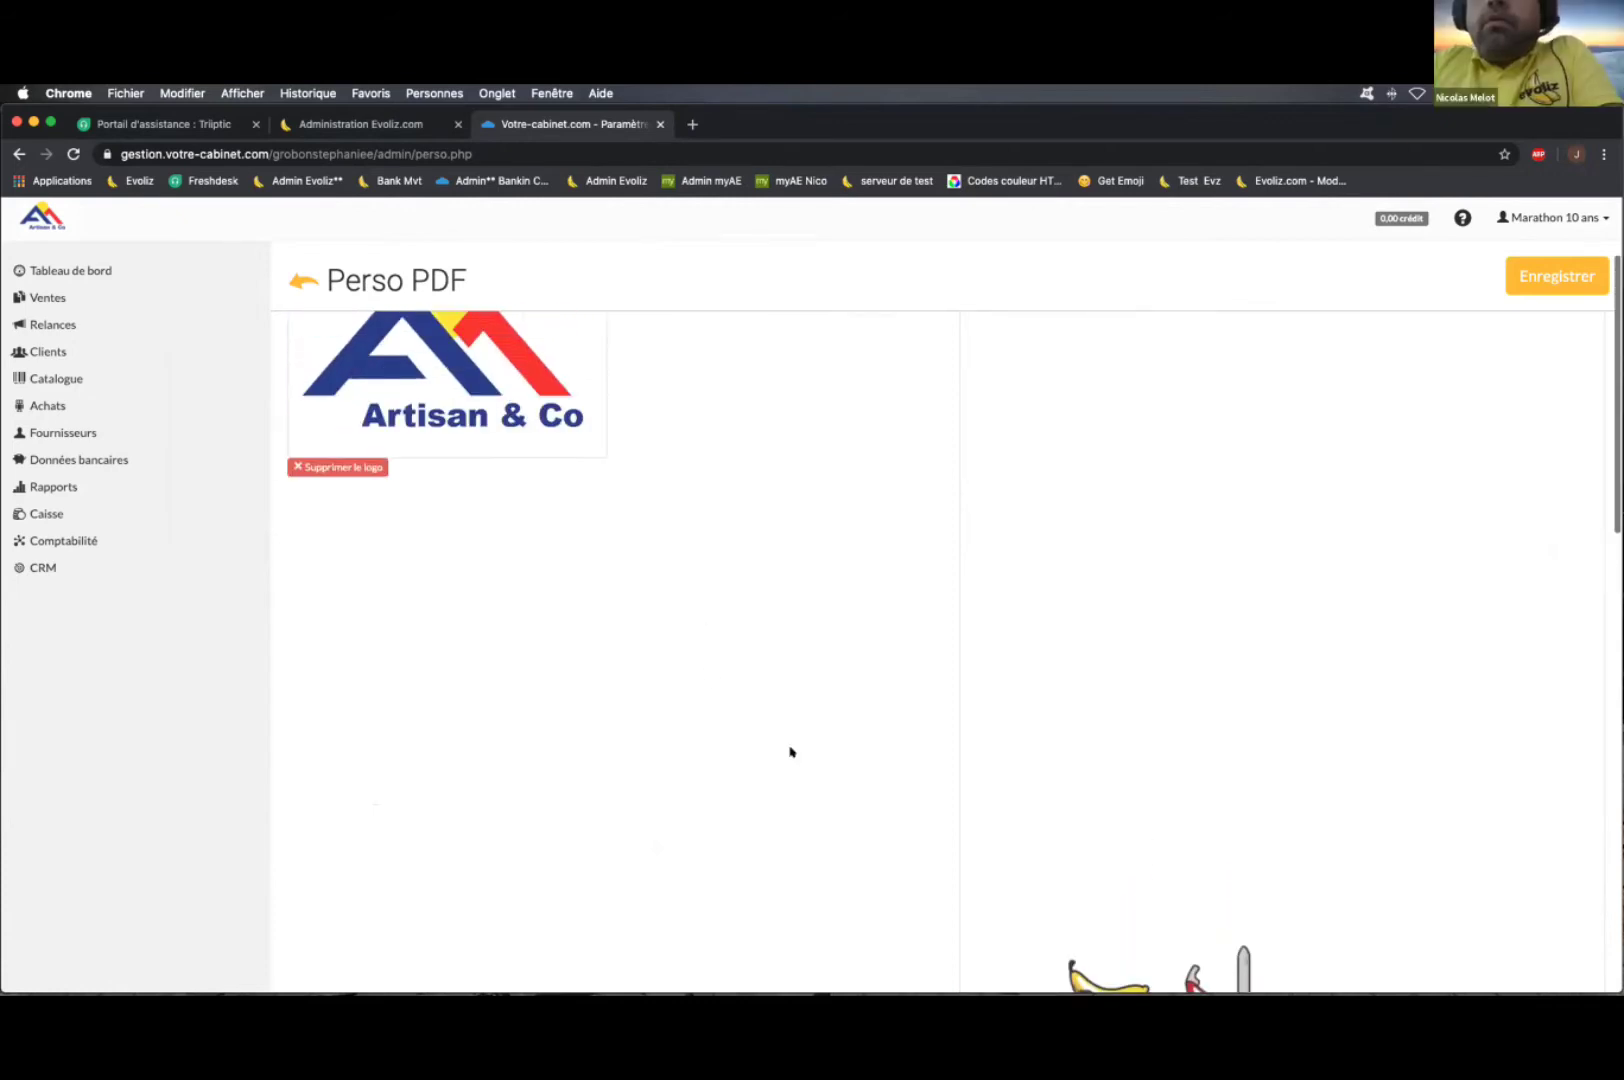
Step: Examine the Personnalisation des données du PDF section, with the Entête de page variables, template and preview
scroll(790, 751, "down", 5)
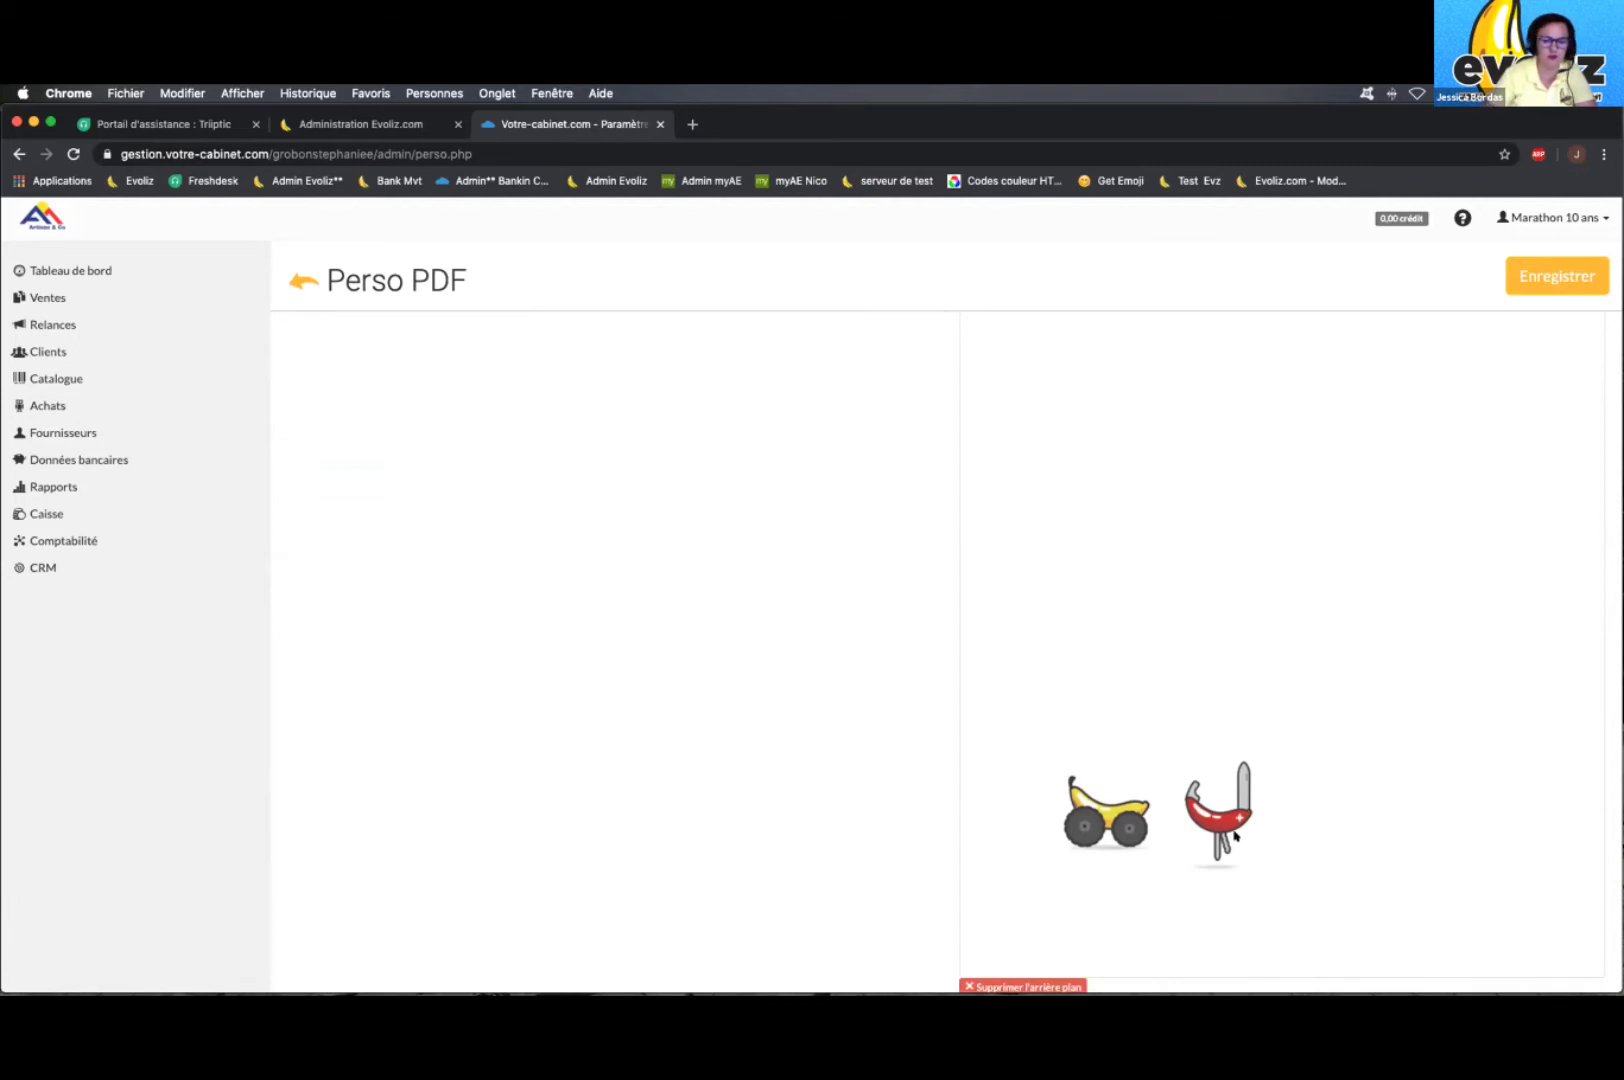
scroll(776, 819, "down", 3)
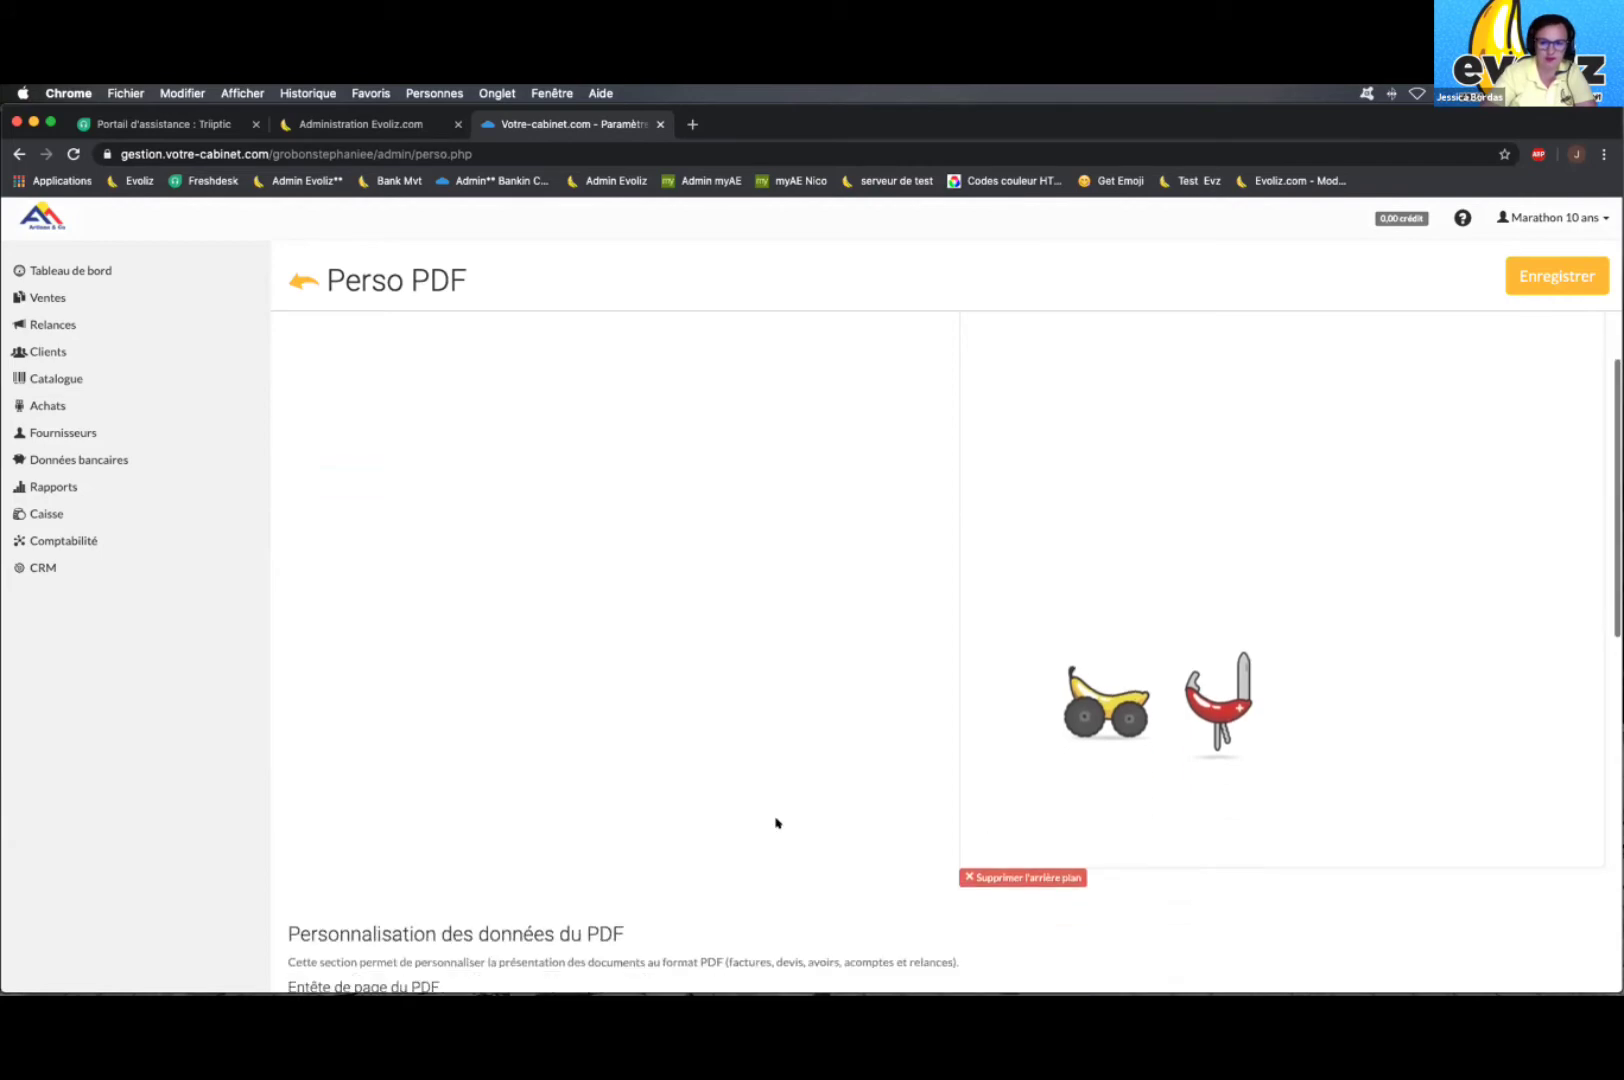
scroll(776, 819, "down", 1)
scroll(720, 760, "down", 1)
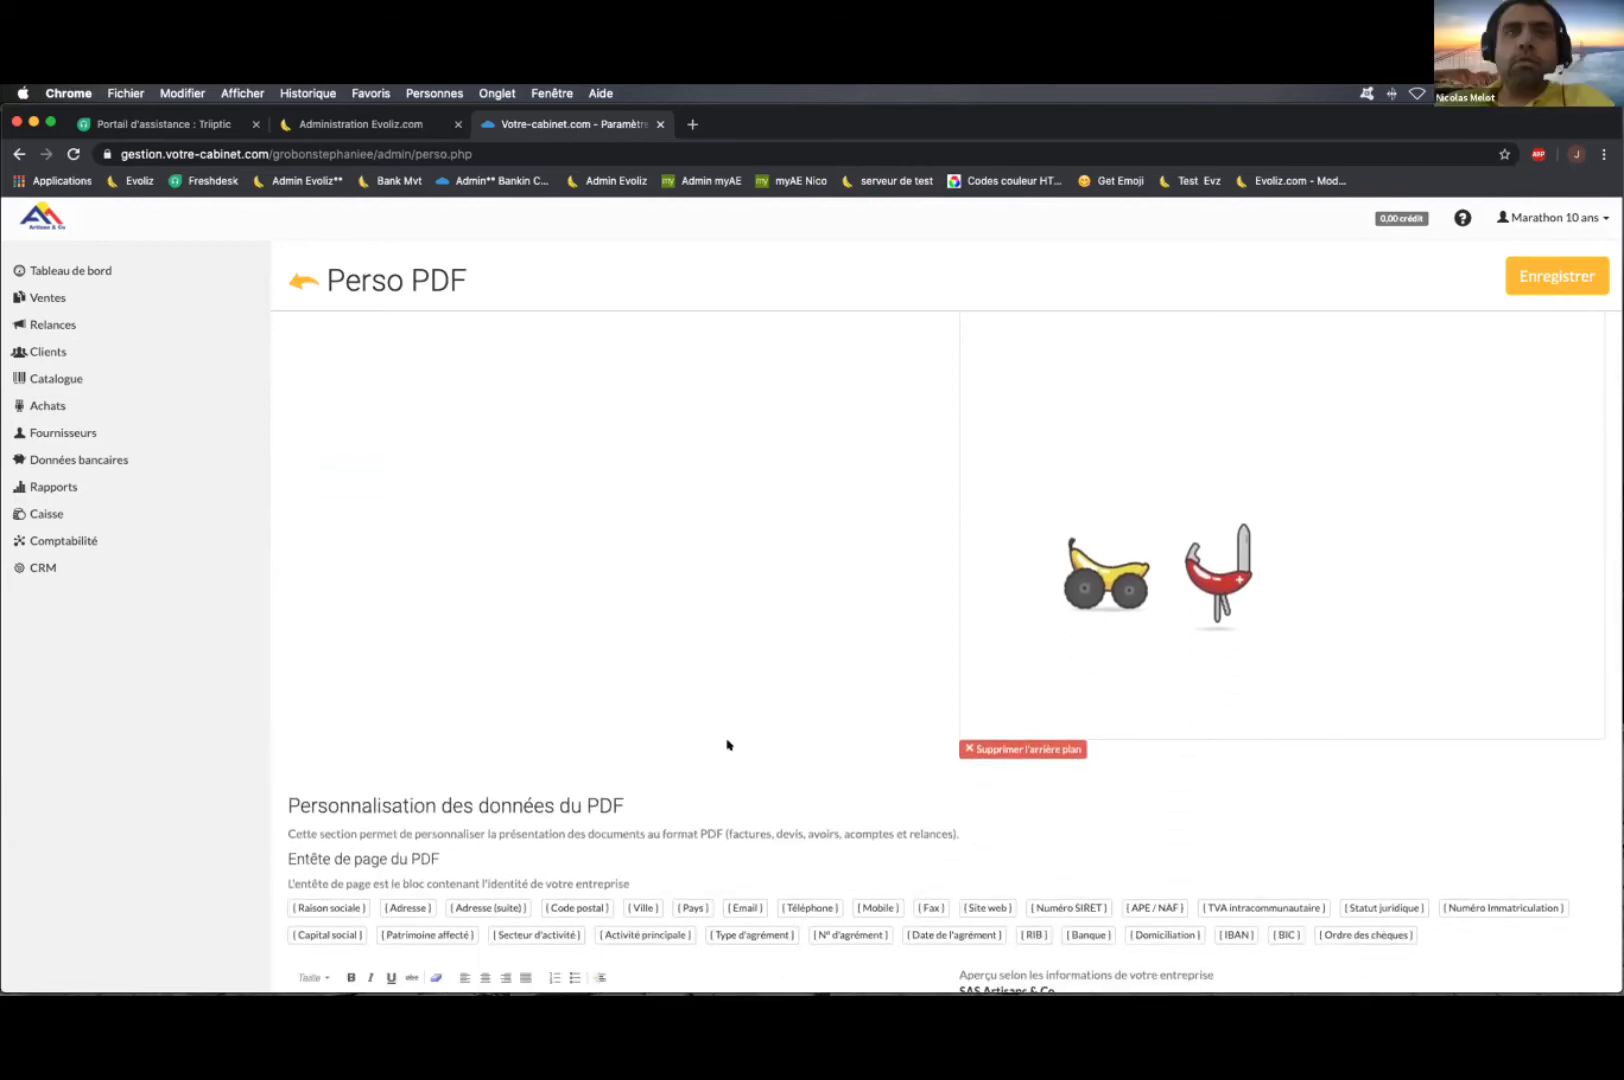
scroll(720, 750, "down", 2)
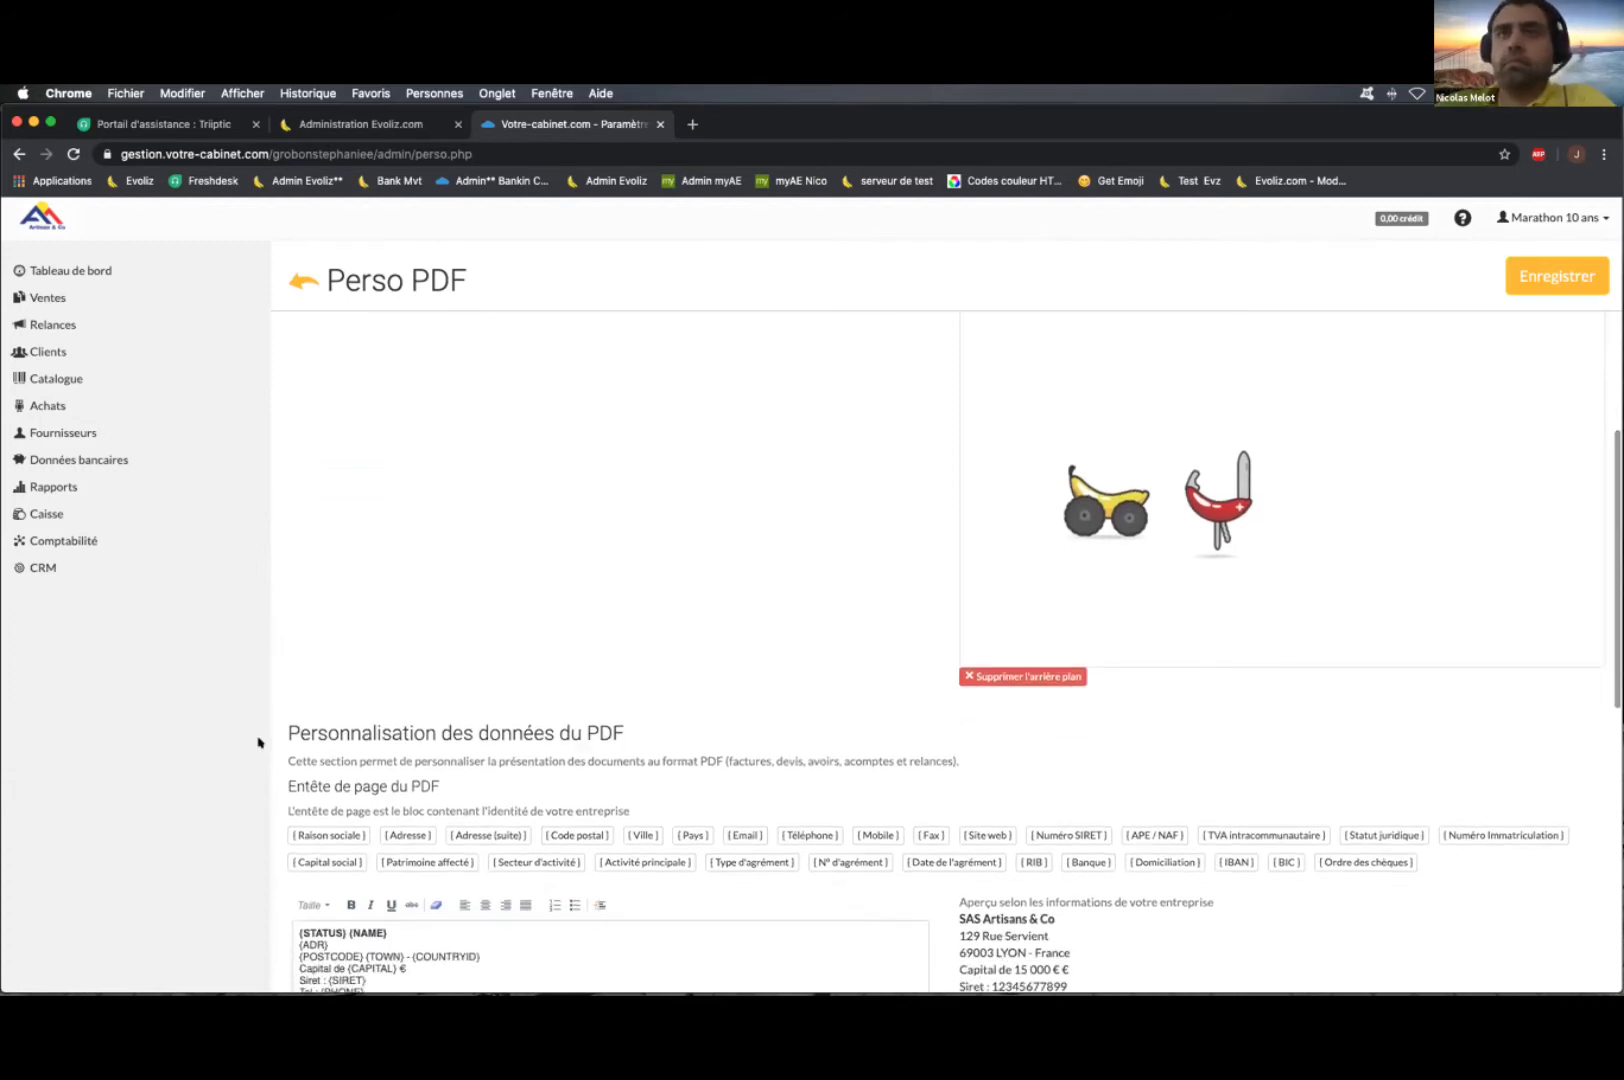
scroll(817, 677, "down", 2)
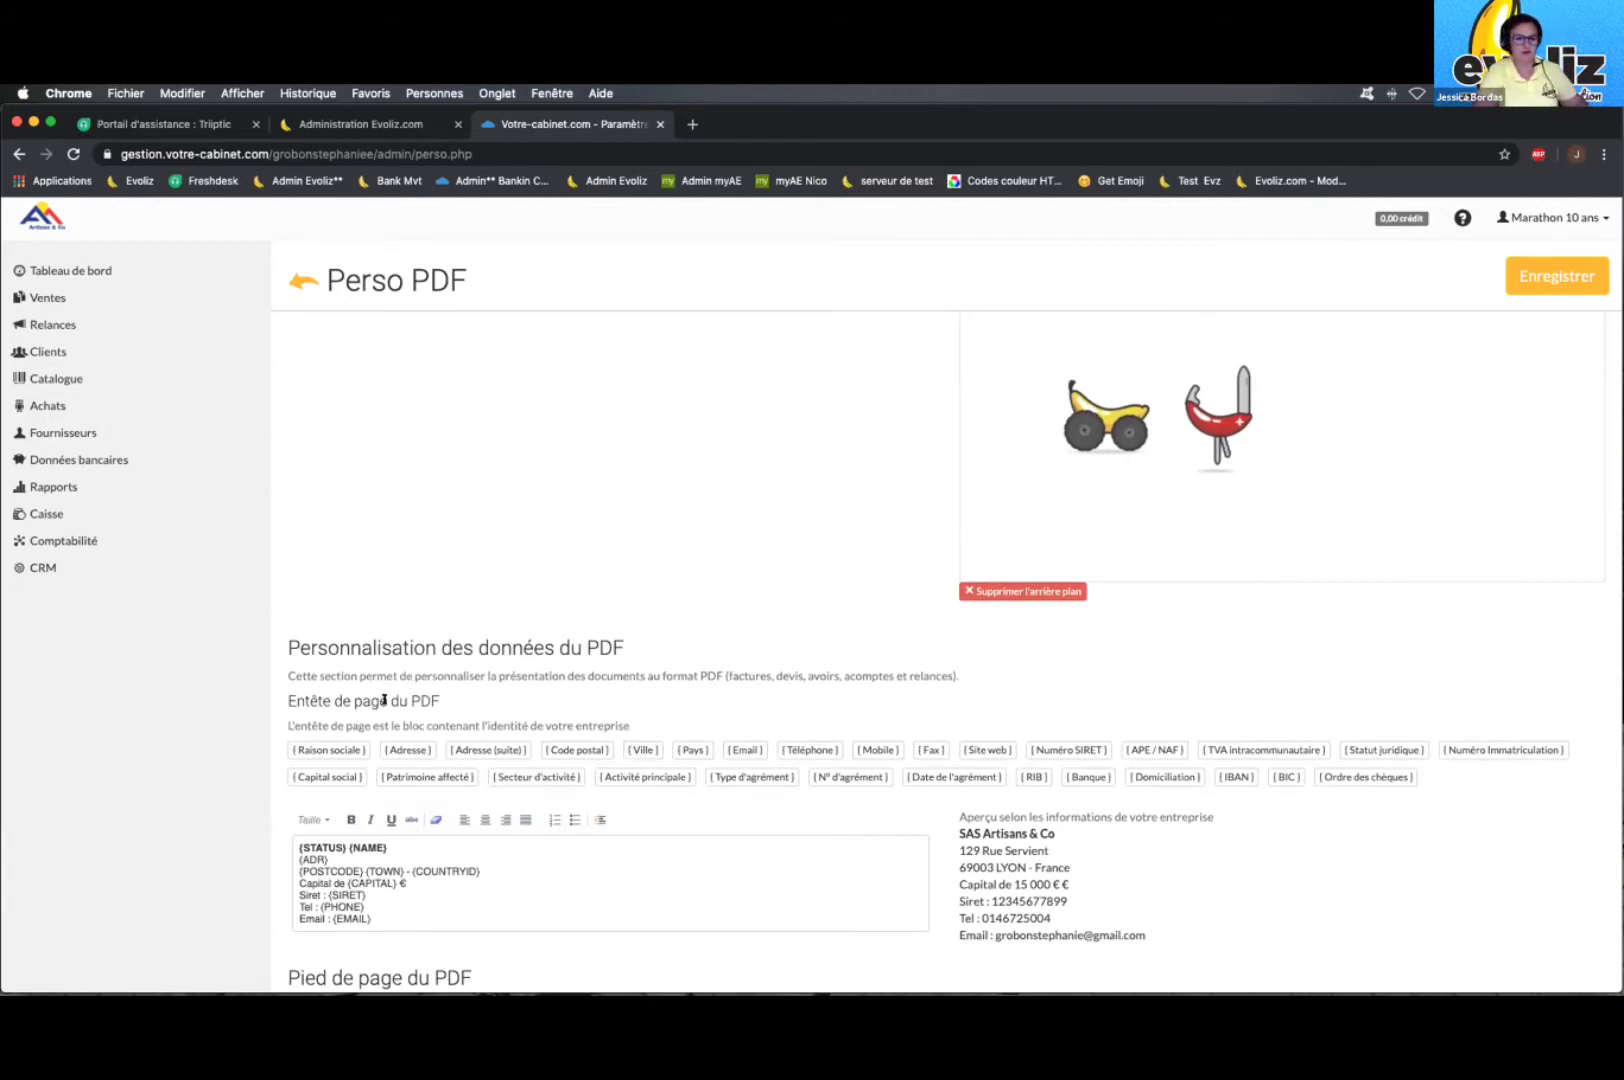
scroll(743, 787, "down", 2)
scroll(939, 772, "down", 1)
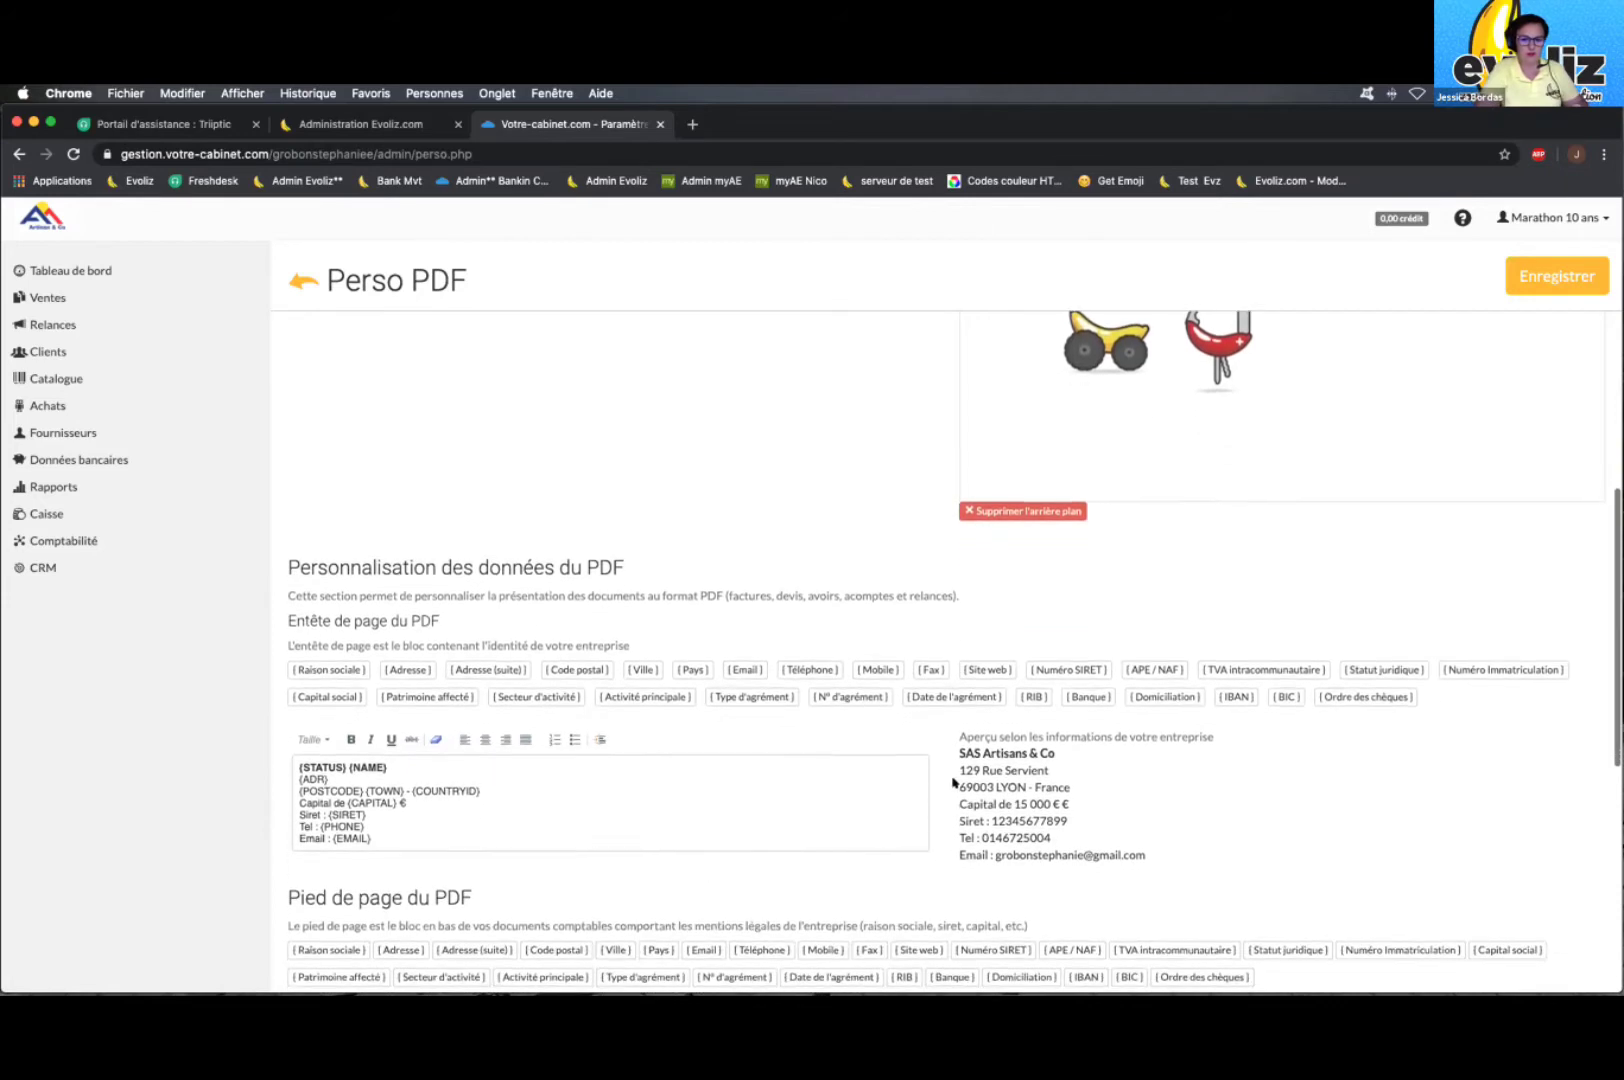
Step: Review the company details in the Entête de page preview and the variables, template and preview of the Pied de page du PDF
left_click_drag(953, 715, 1160, 827)
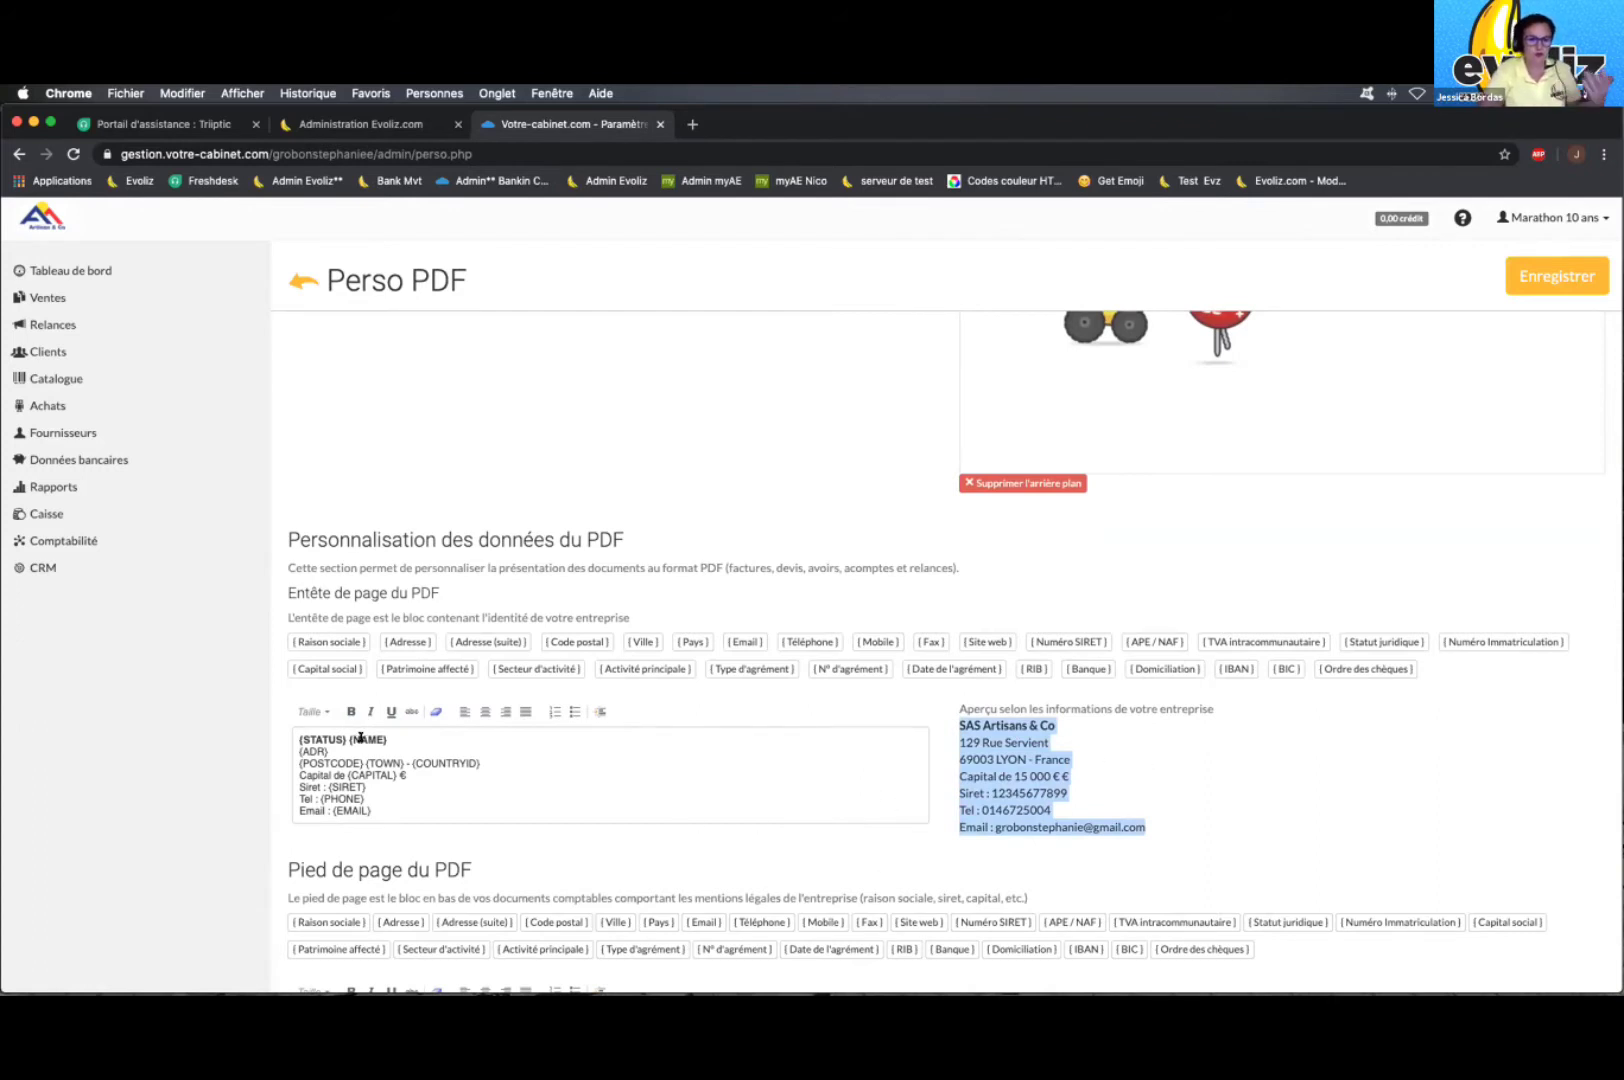
left_click(1322, 779)
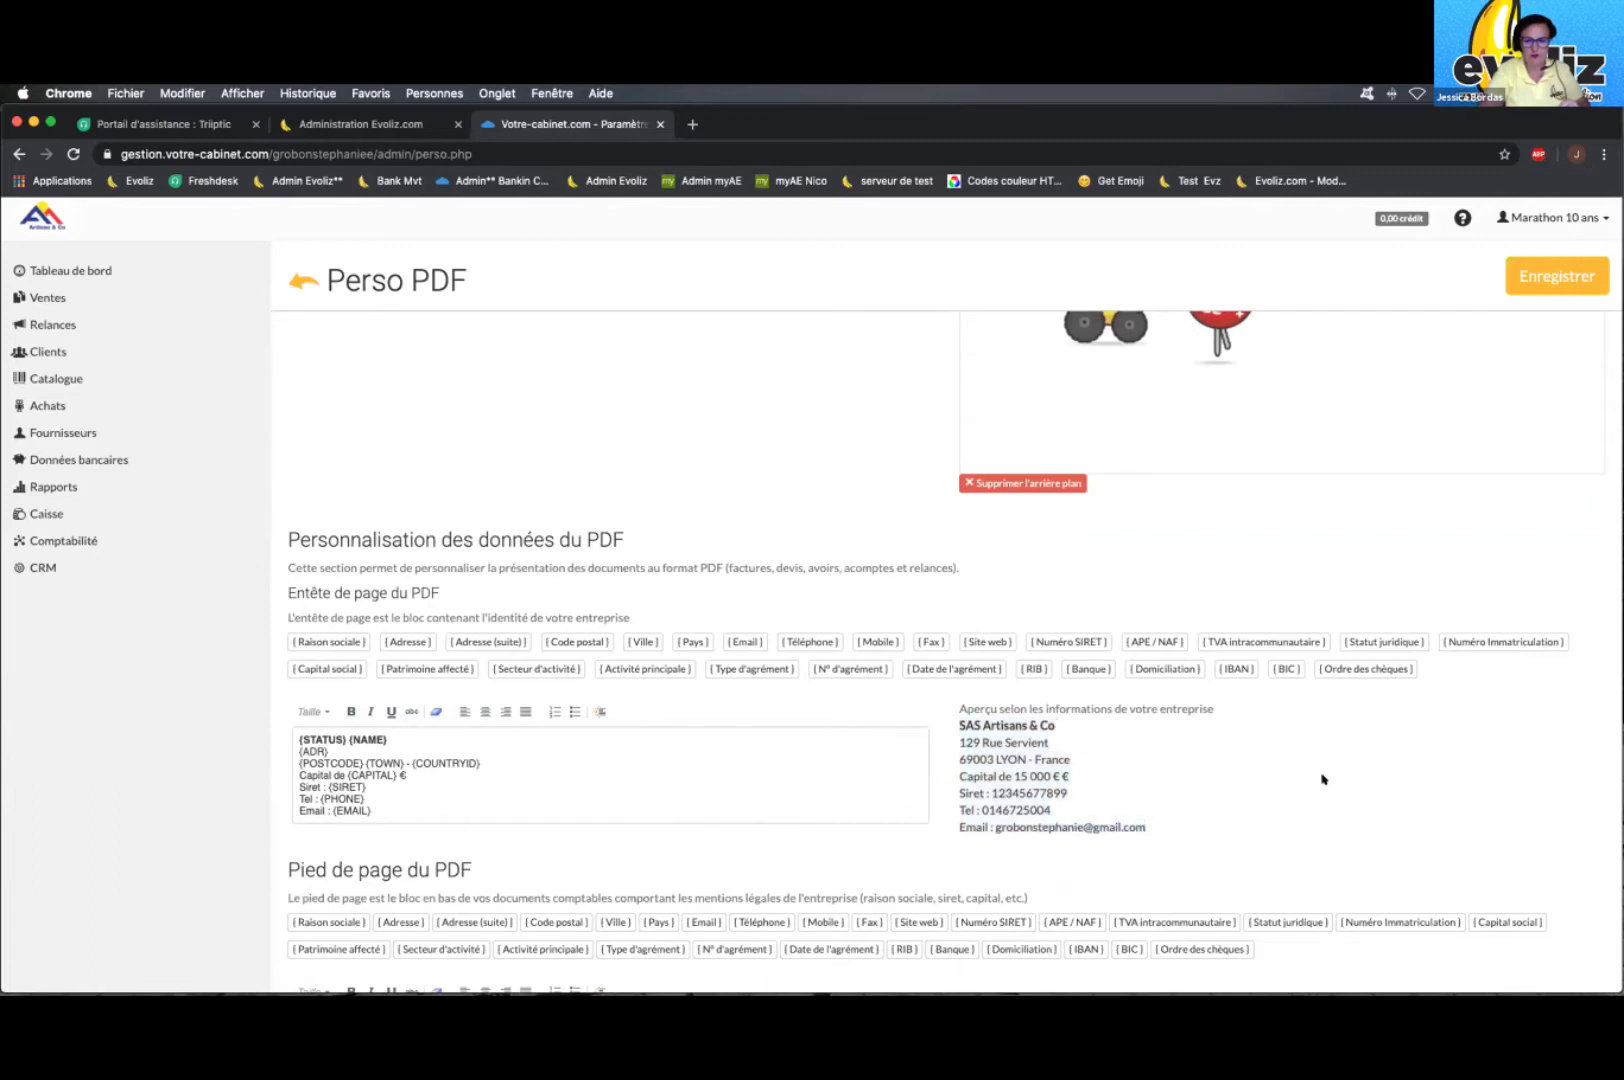
scroll(1322, 779, "down", 3)
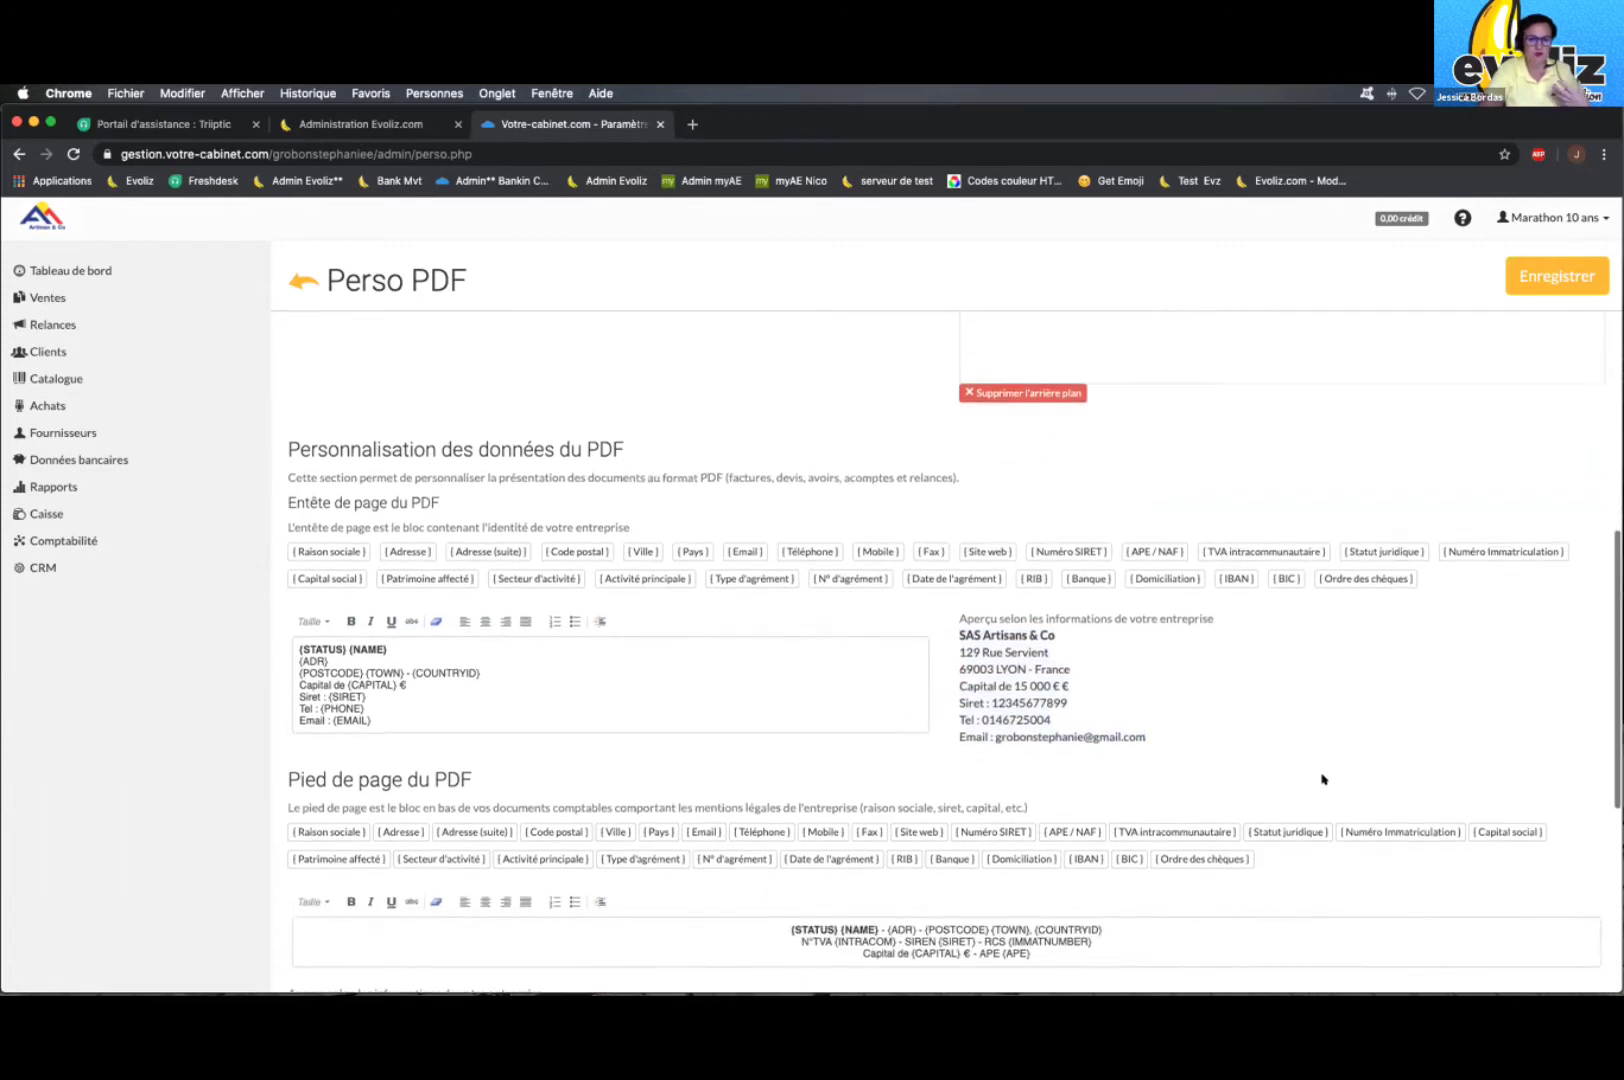
left_click_drag(790, 869, 1070, 890)
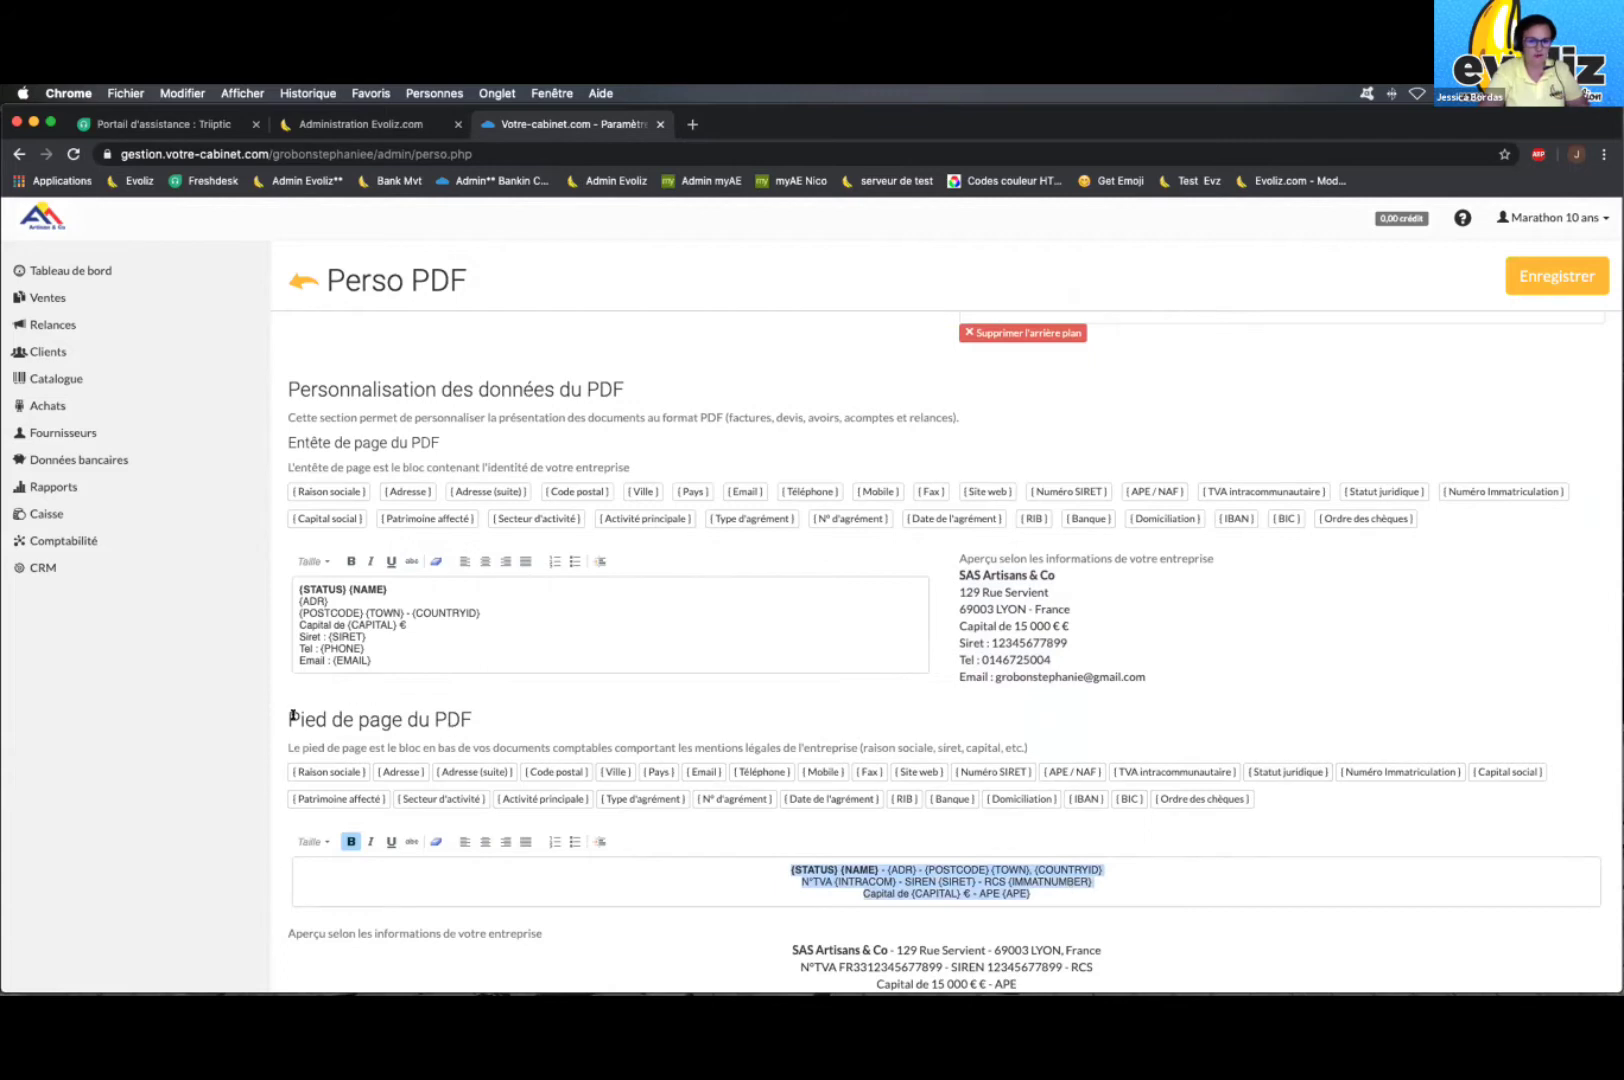
left_click_drag(292, 716, 485, 725)
scroll(710, 768, "down", 1)
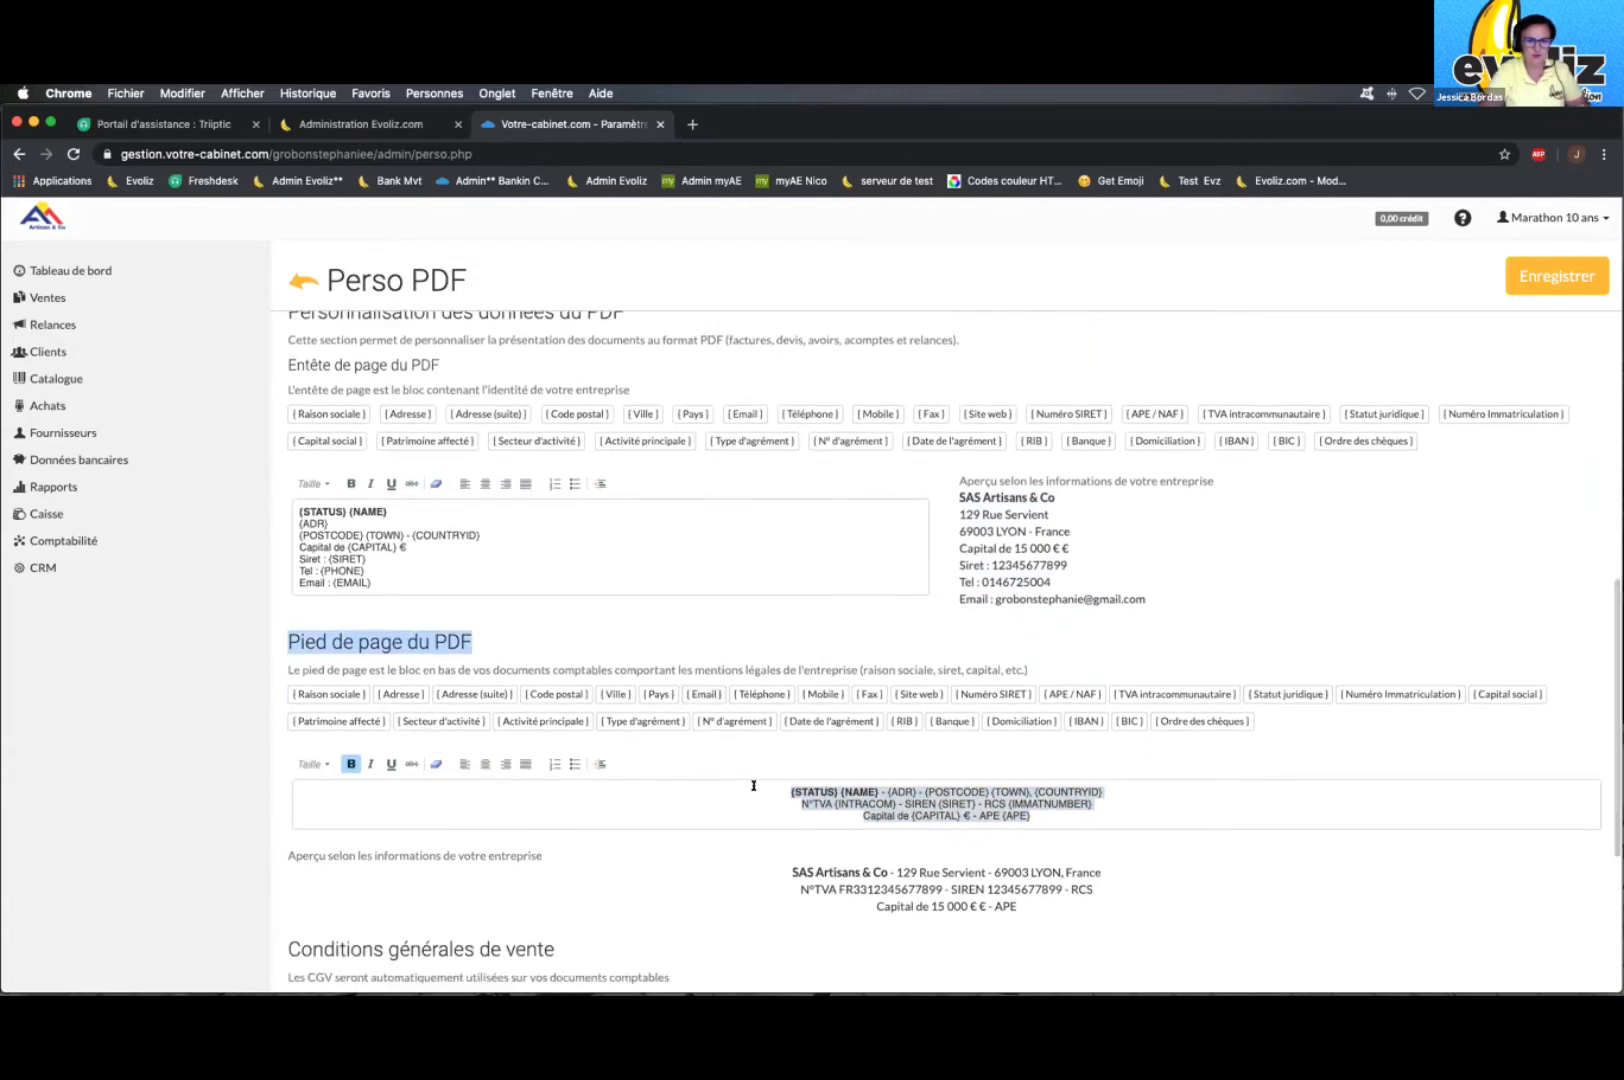
left_click(1048, 812)
scroll(1048, 812, "up", 1)
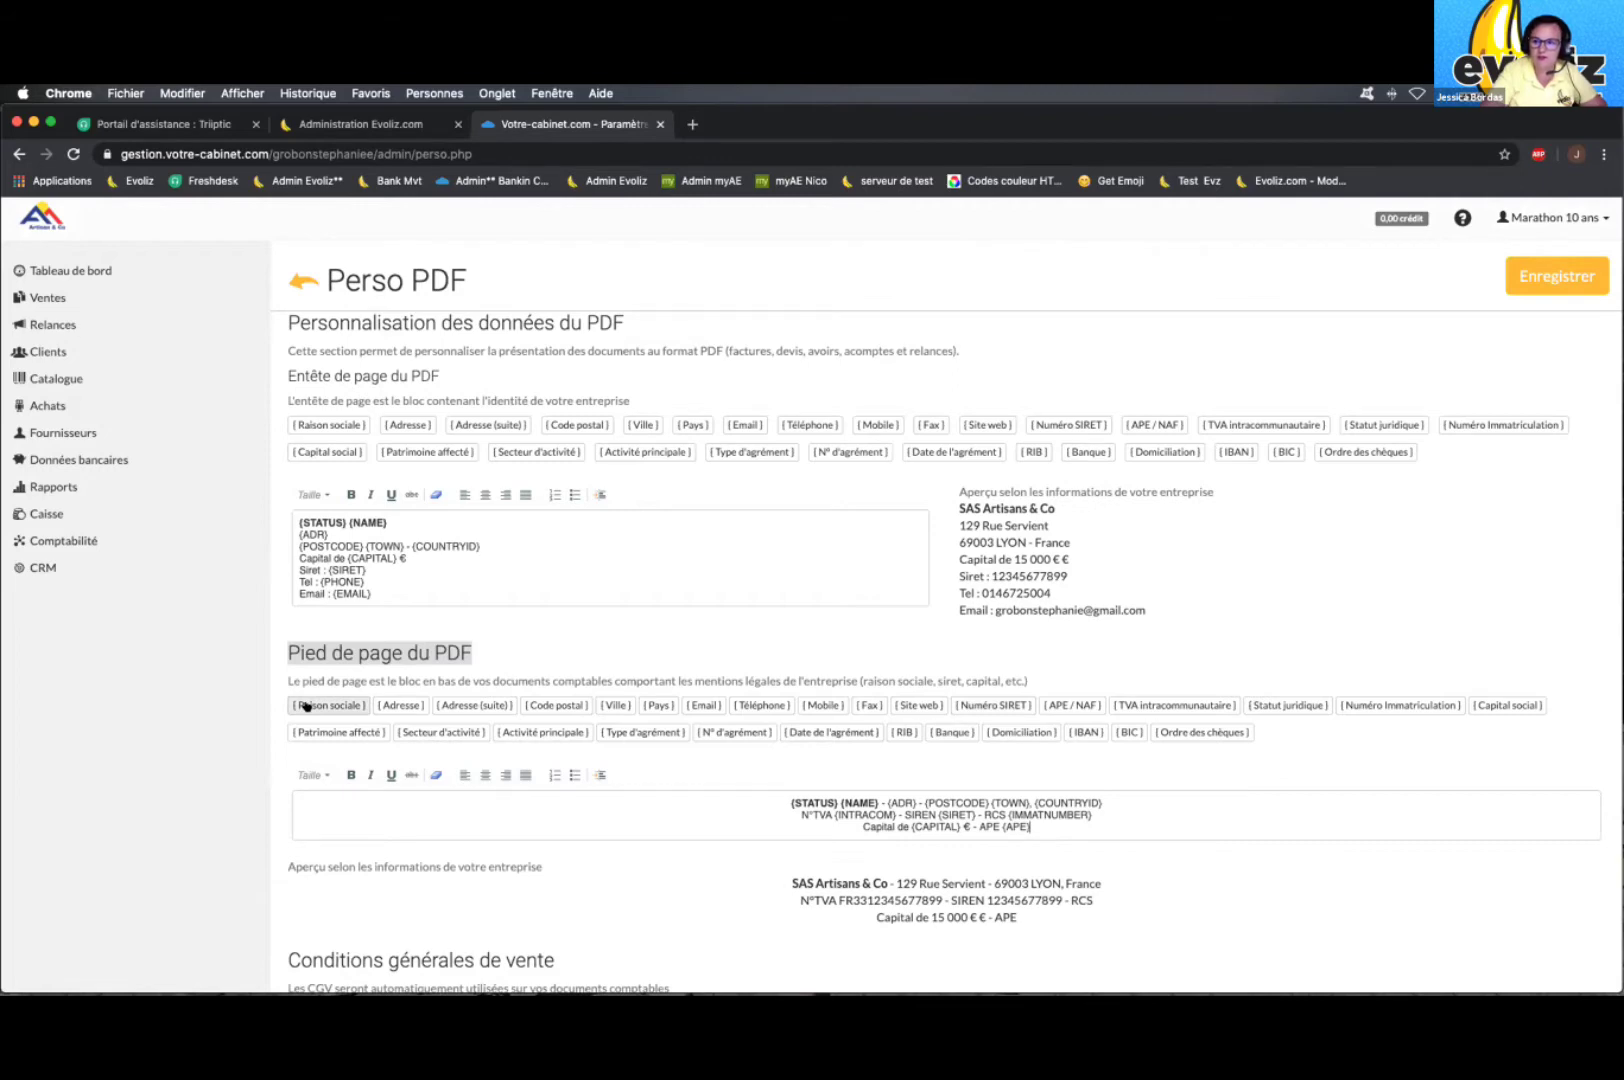
double_click(847, 798)
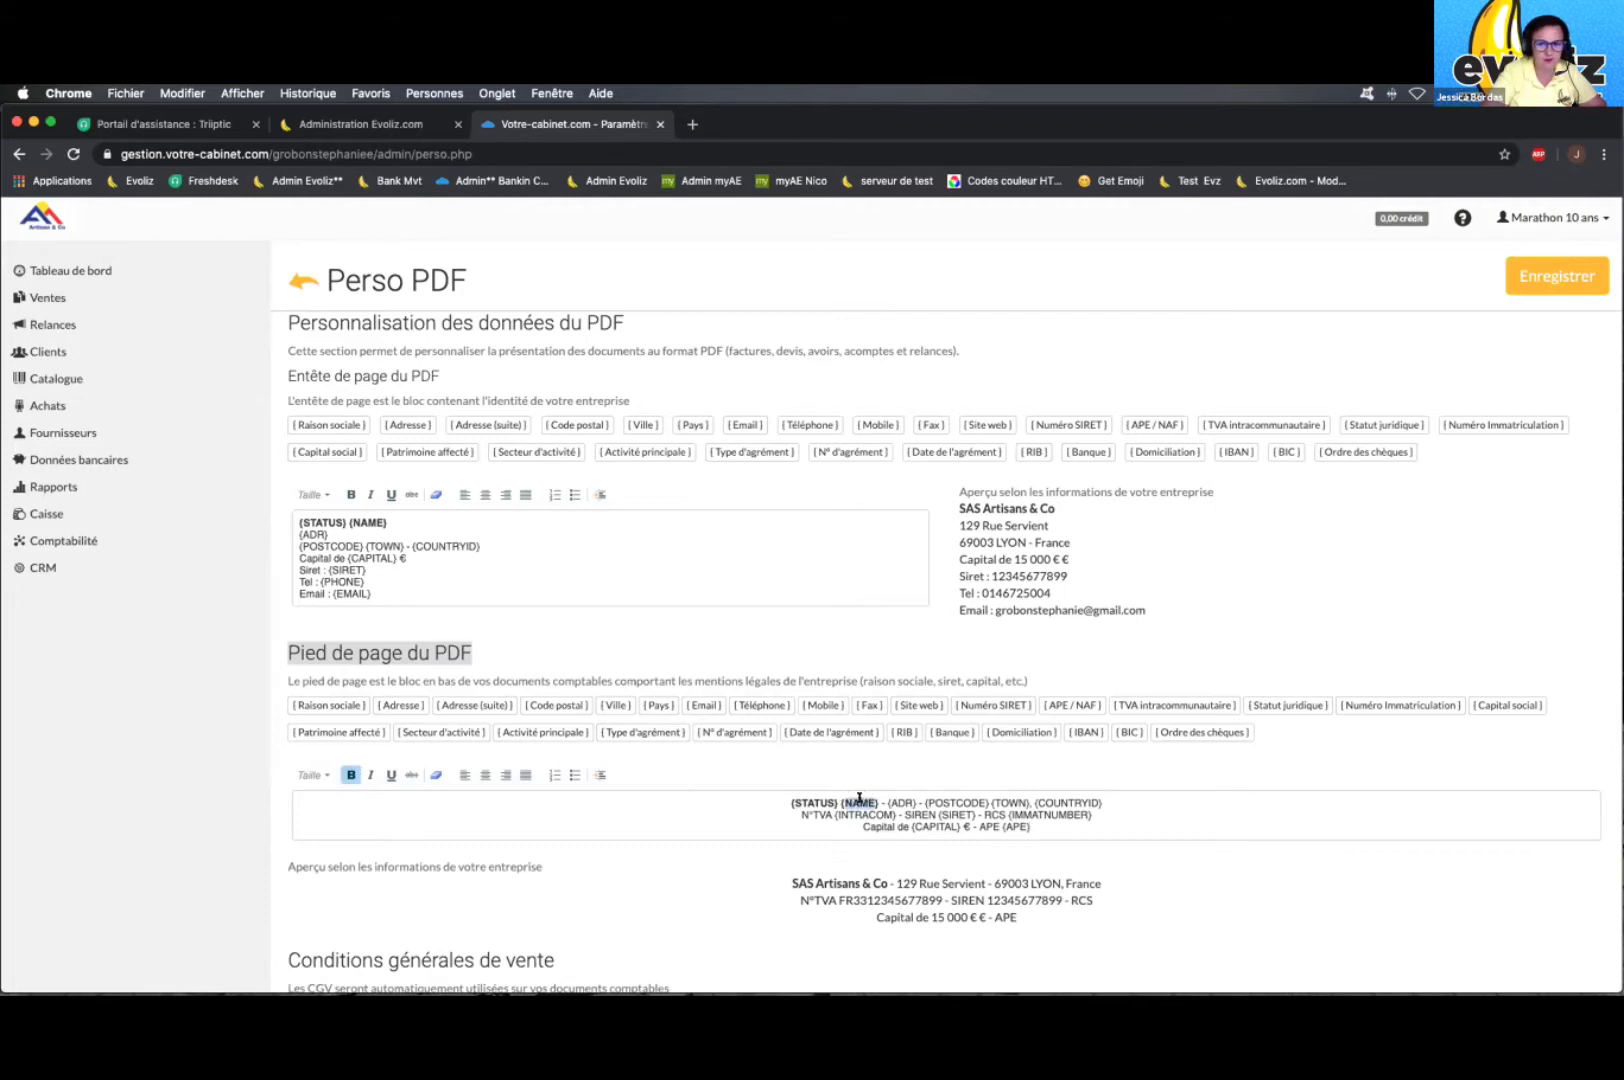
scroll(996, 830, "down", 2)
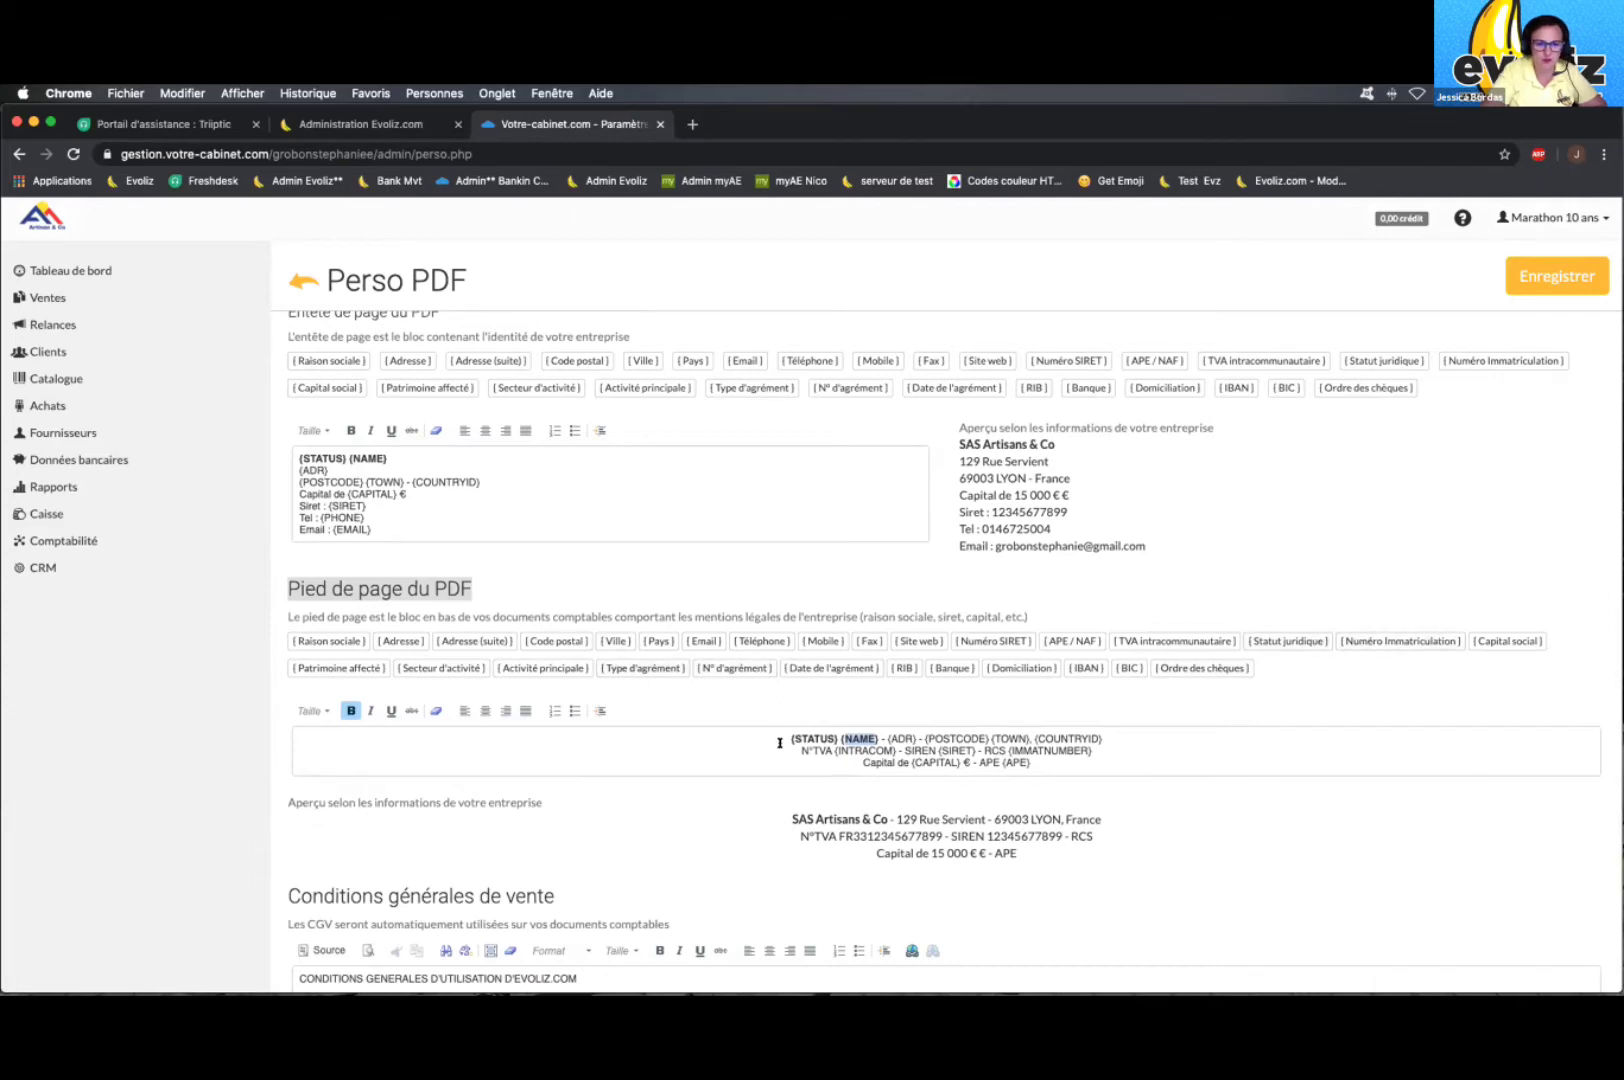
scroll(780, 750, "down", 1)
scroll(781, 750, "down", 2)
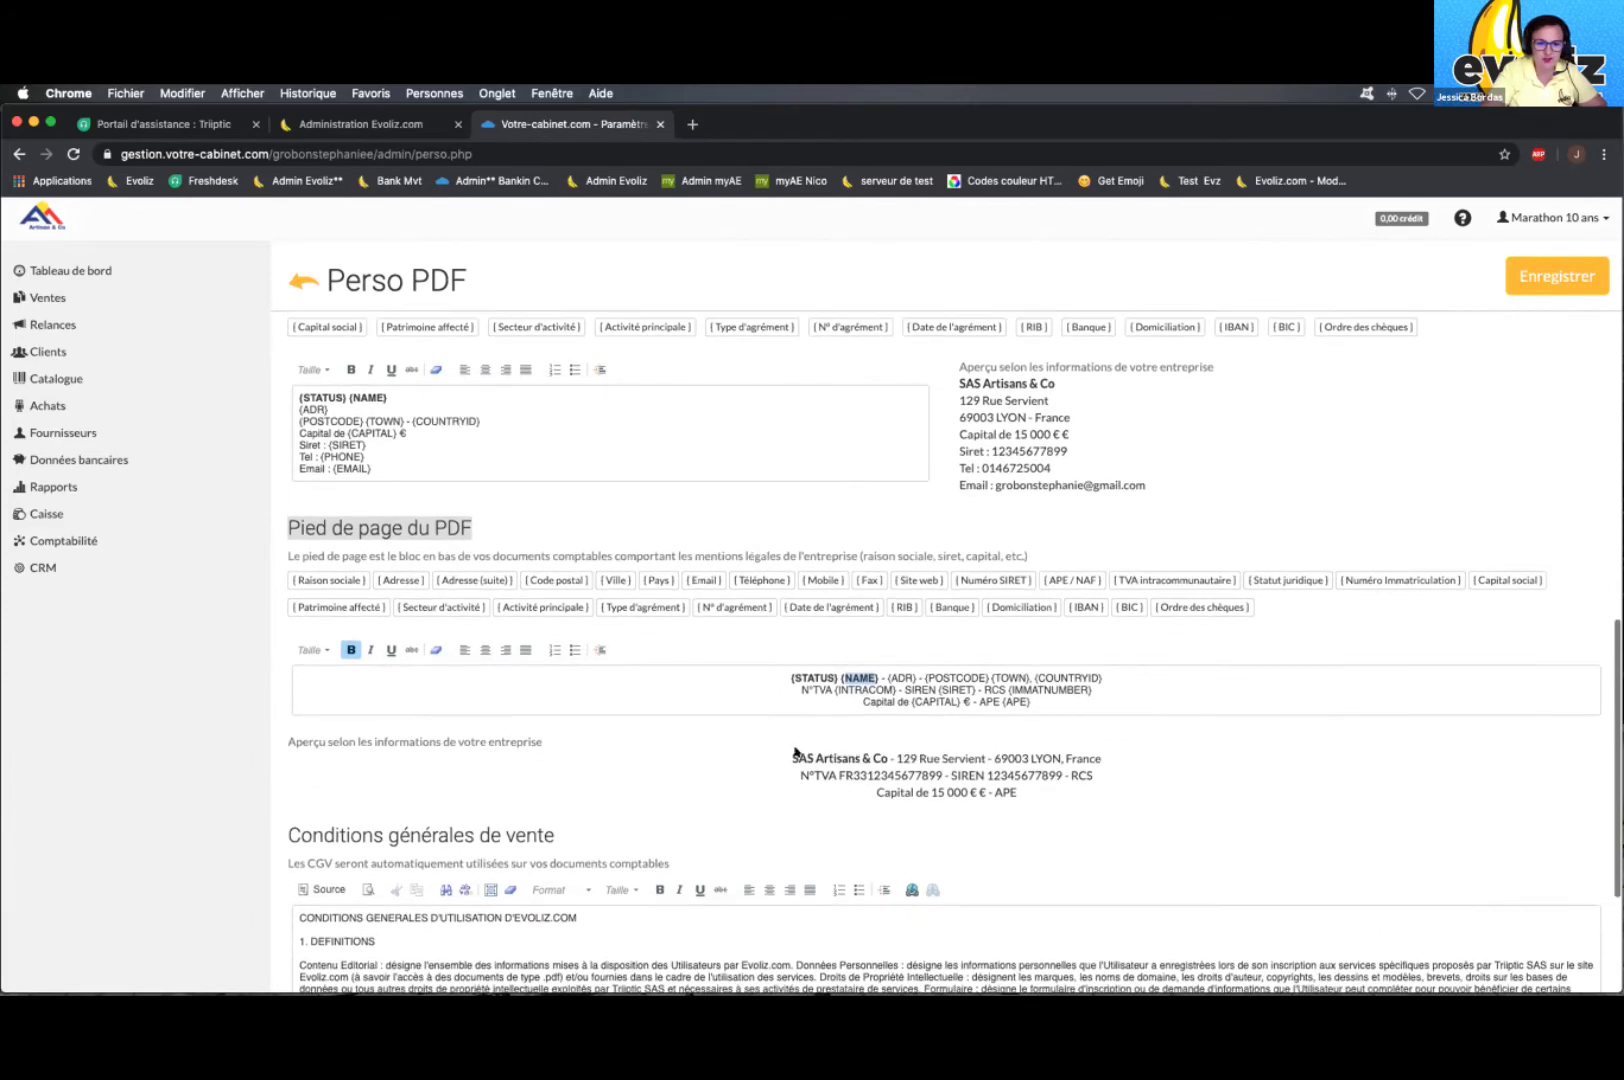
scroll(795, 744, "down", 2)
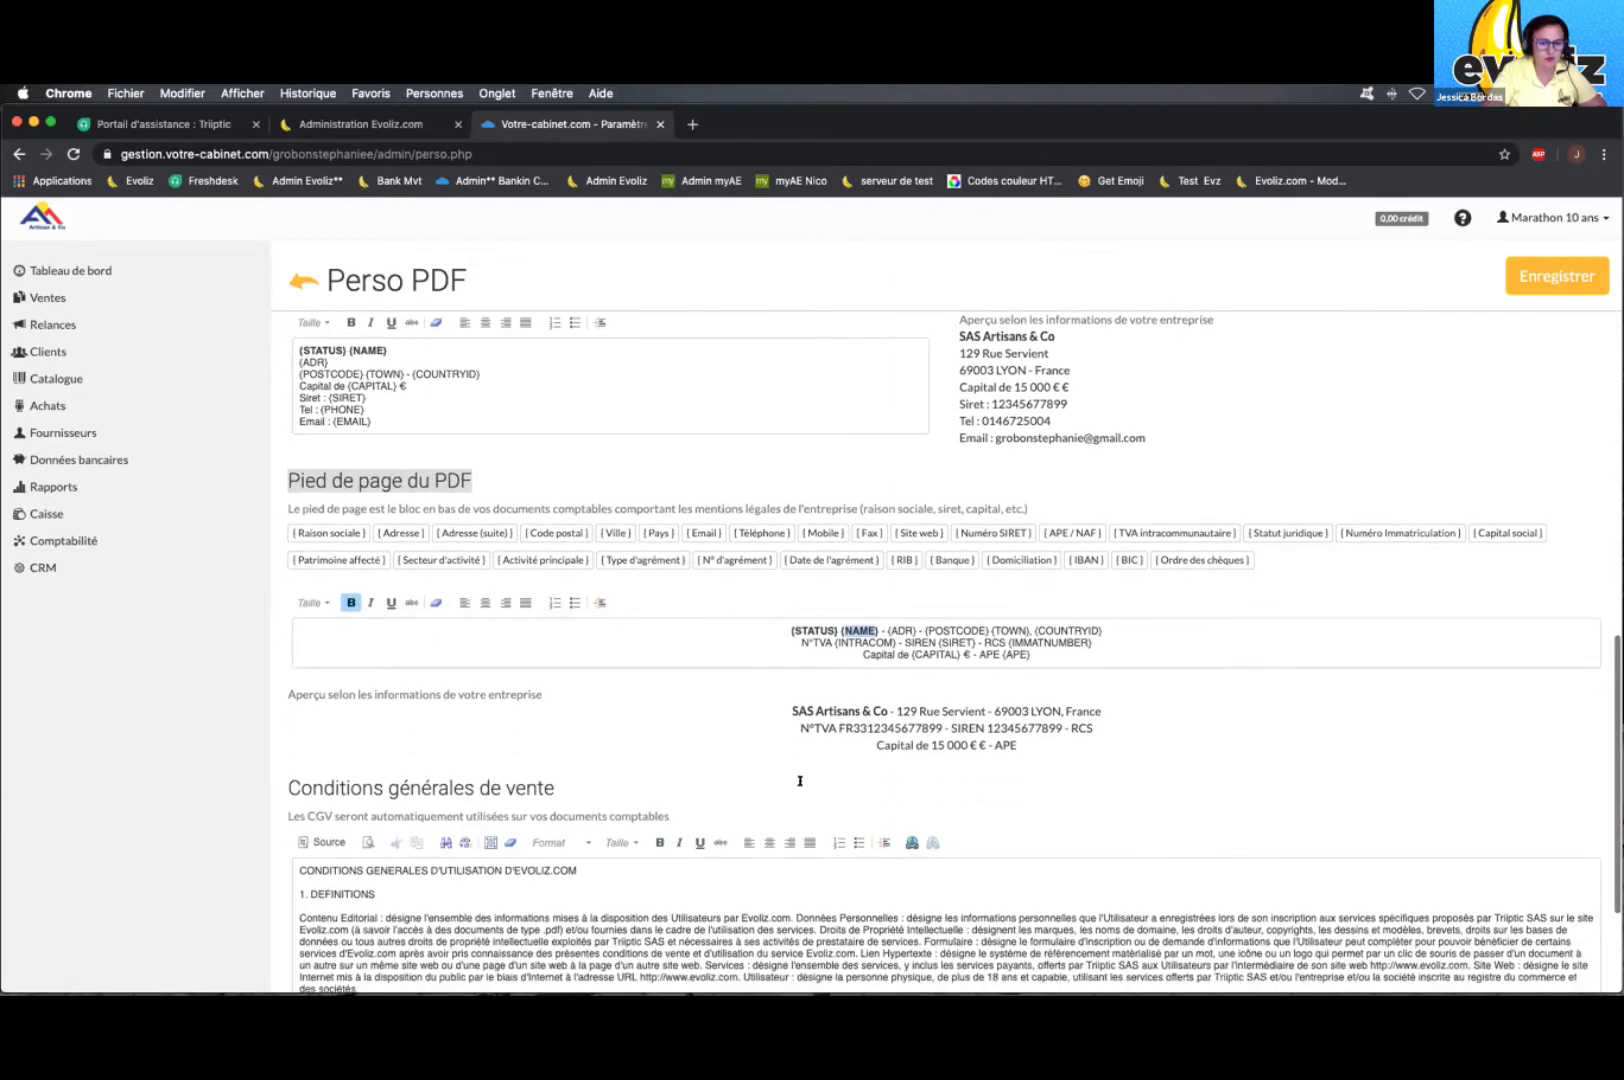
Step: Examine the Conditions générales de vente section, highlighting its heading and the full text of the conditions
scroll(800, 780, "down", 5)
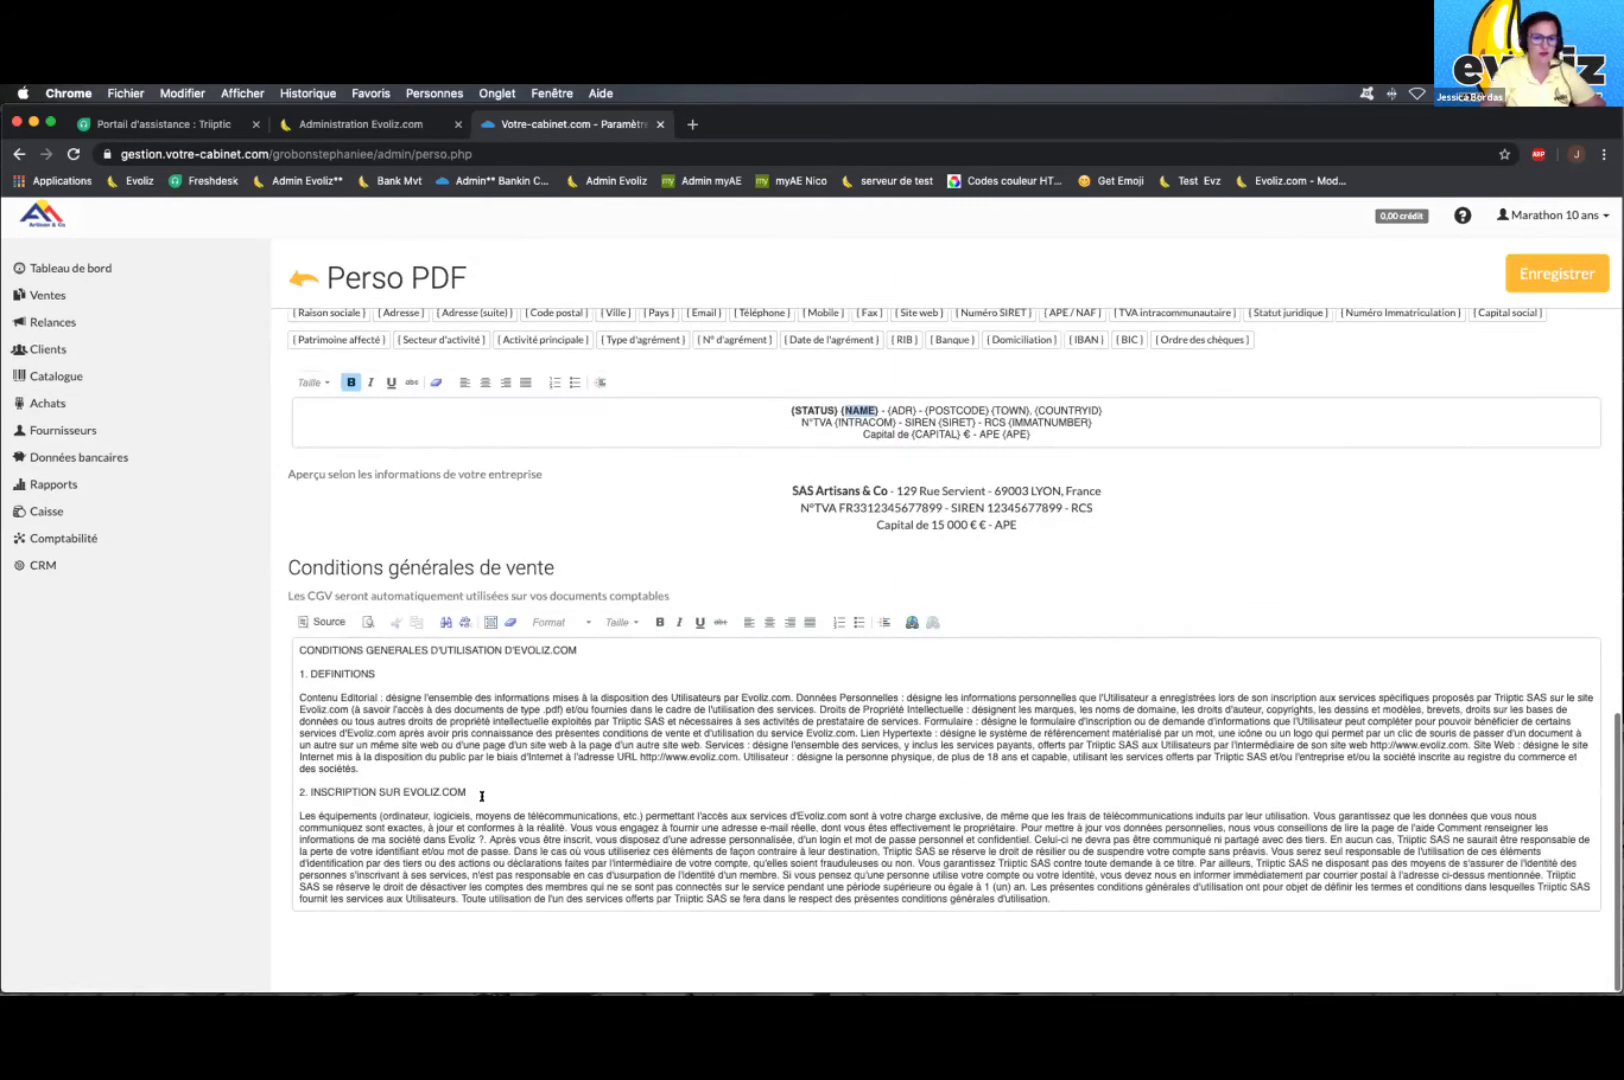
triple_click(420, 567)
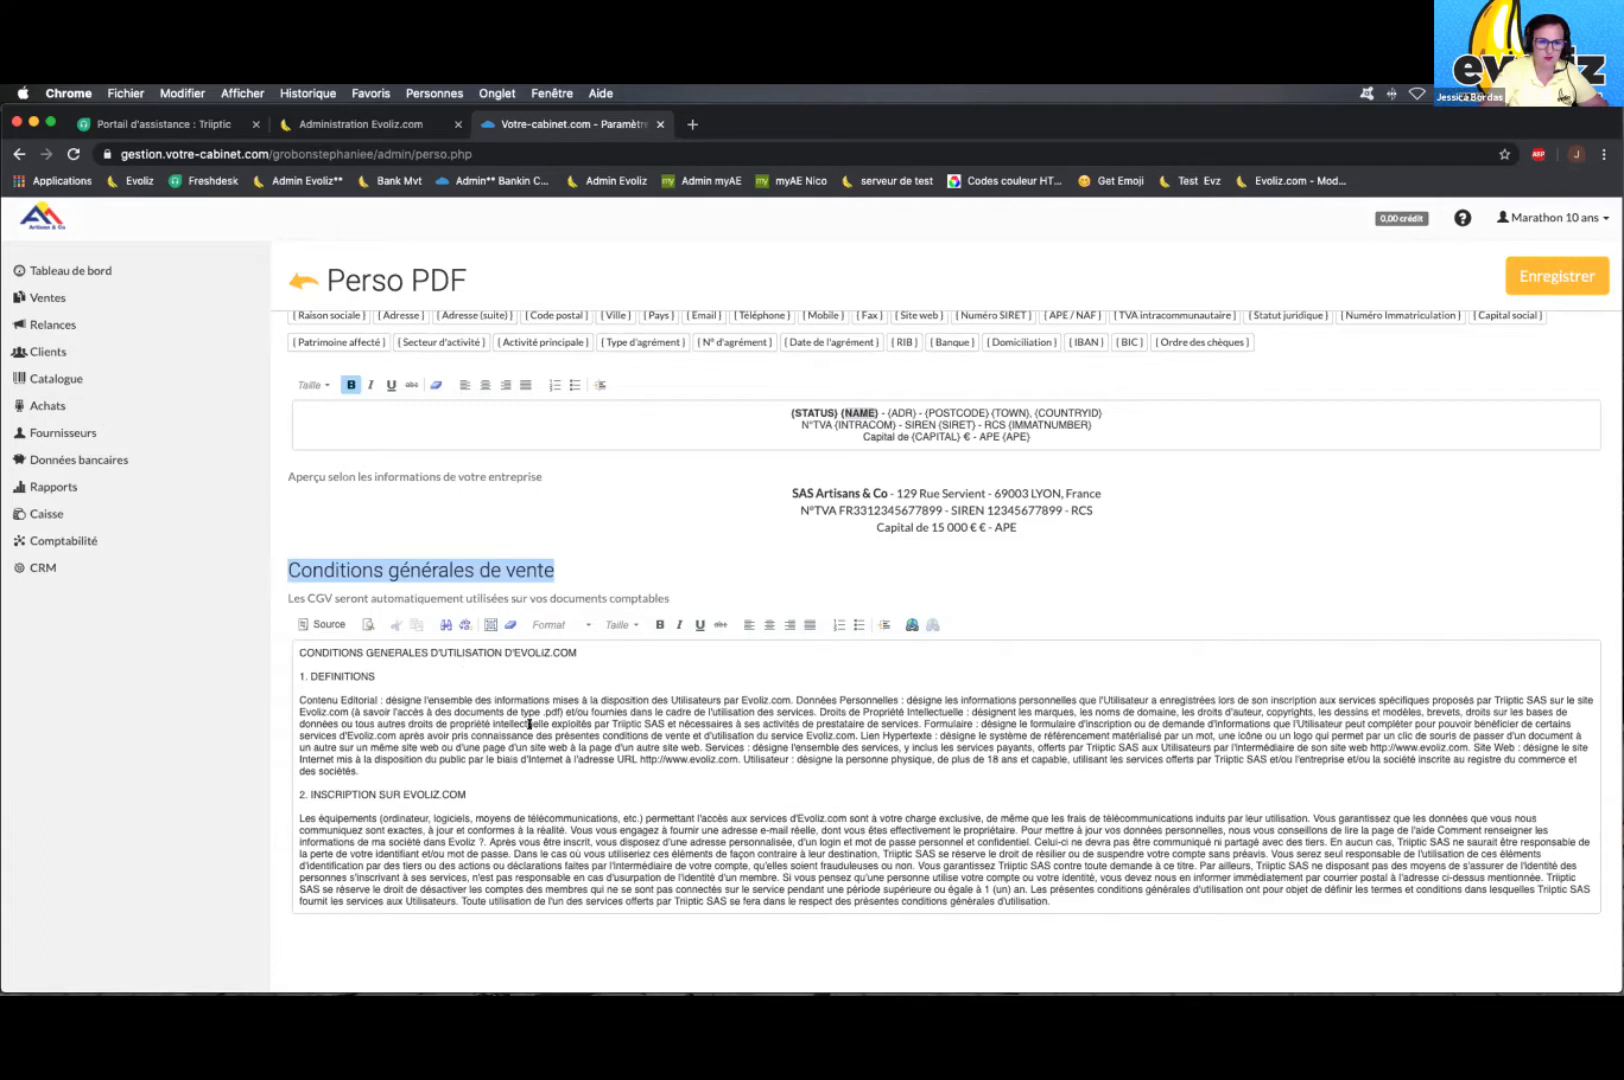
key("shift+Down")
key("shift+Down")
key("shift+Down")
key("shift+Down")
key("shift+Down")
key("shift+Down")
key("shift+Down")
key("shift+Down")
key("shift+Down")
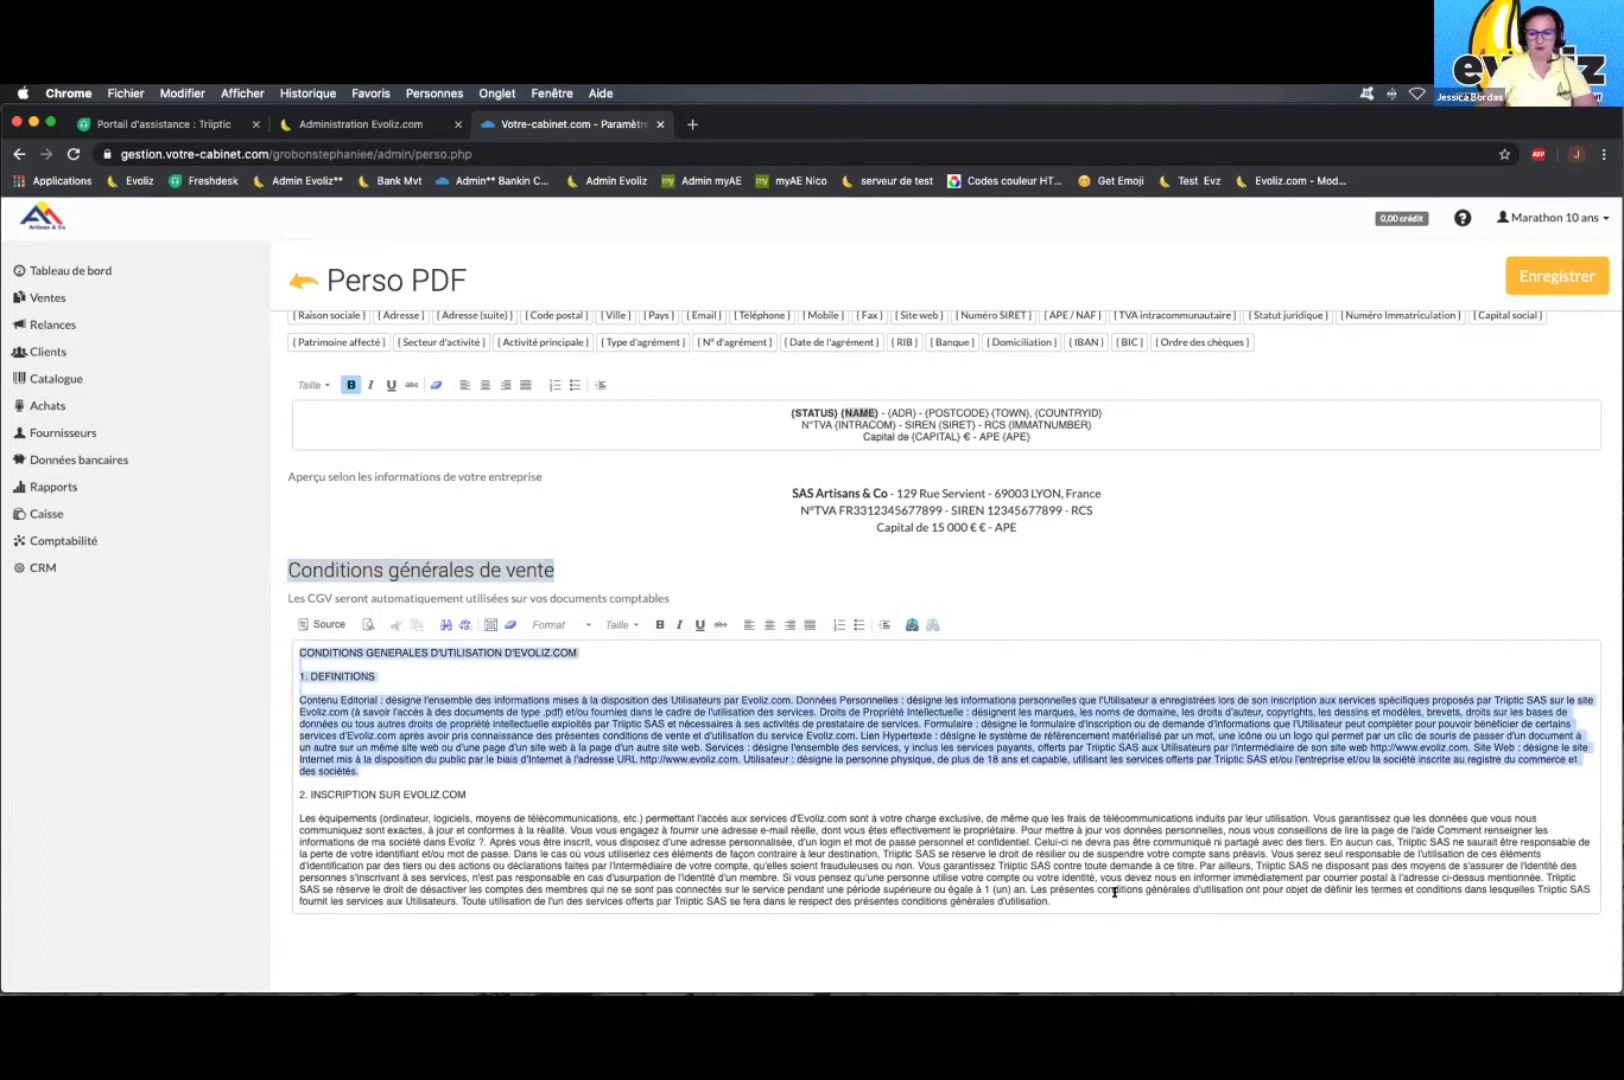
left_click(1126, 903, "shift")
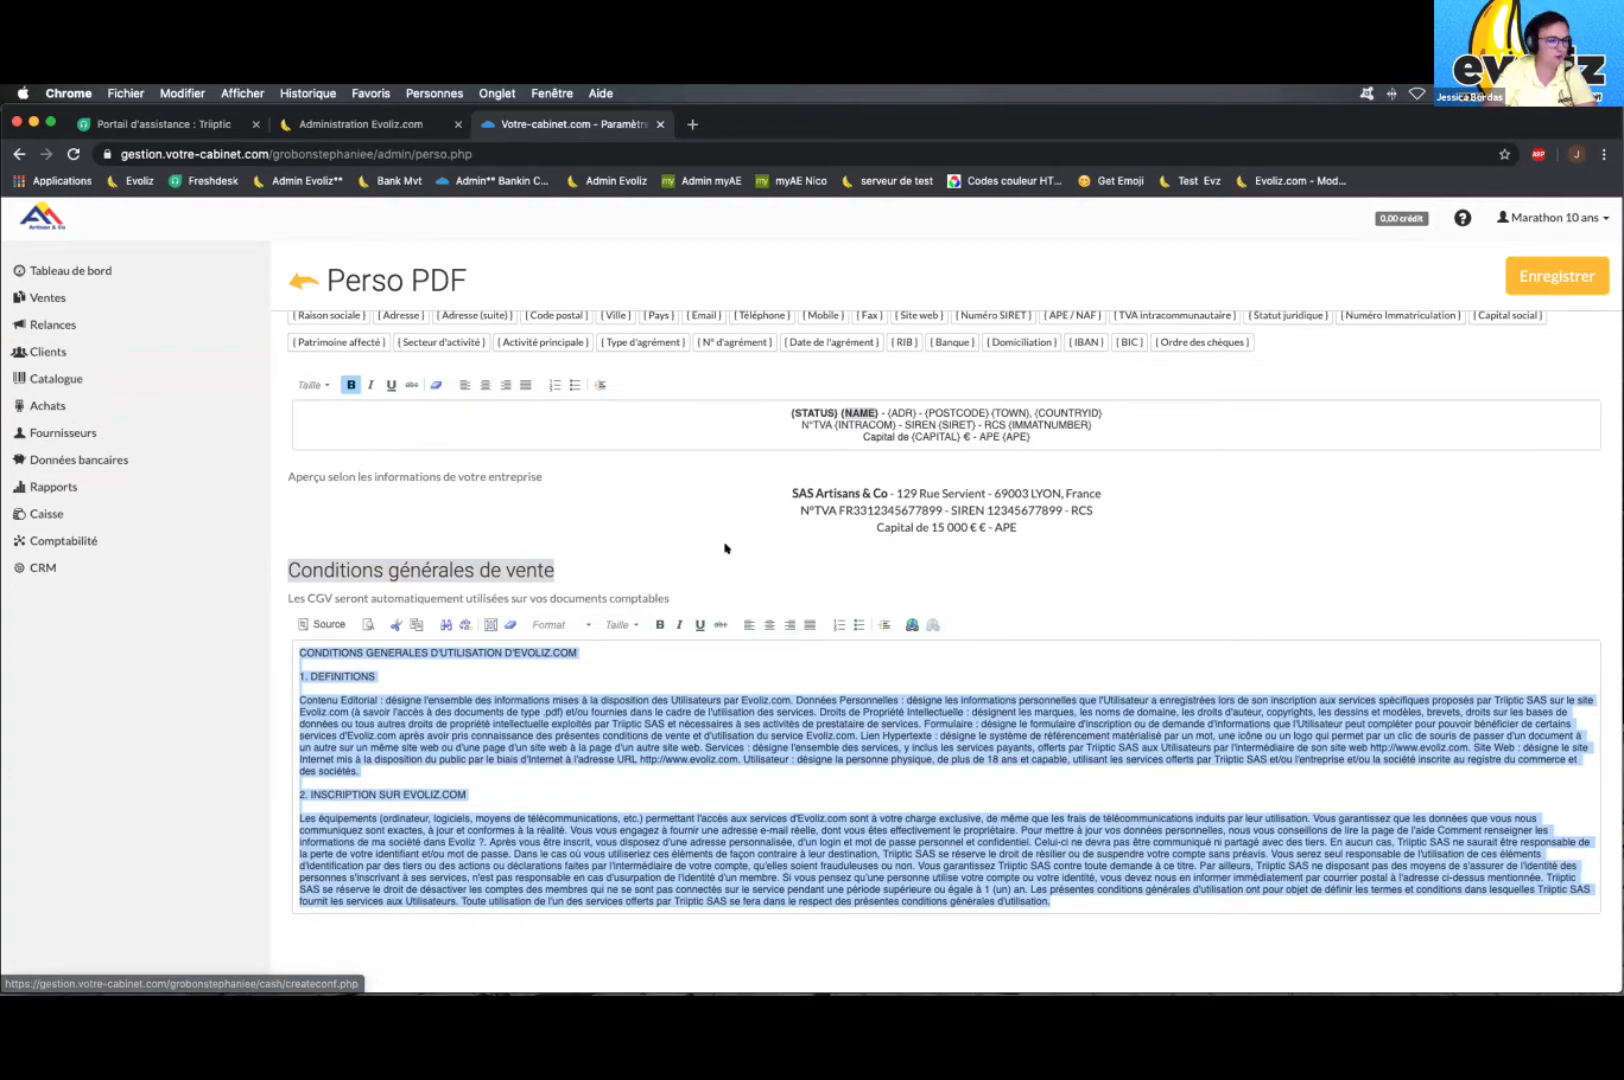
Step: Open the list of articles in the Catalogue
key("super+Tab")
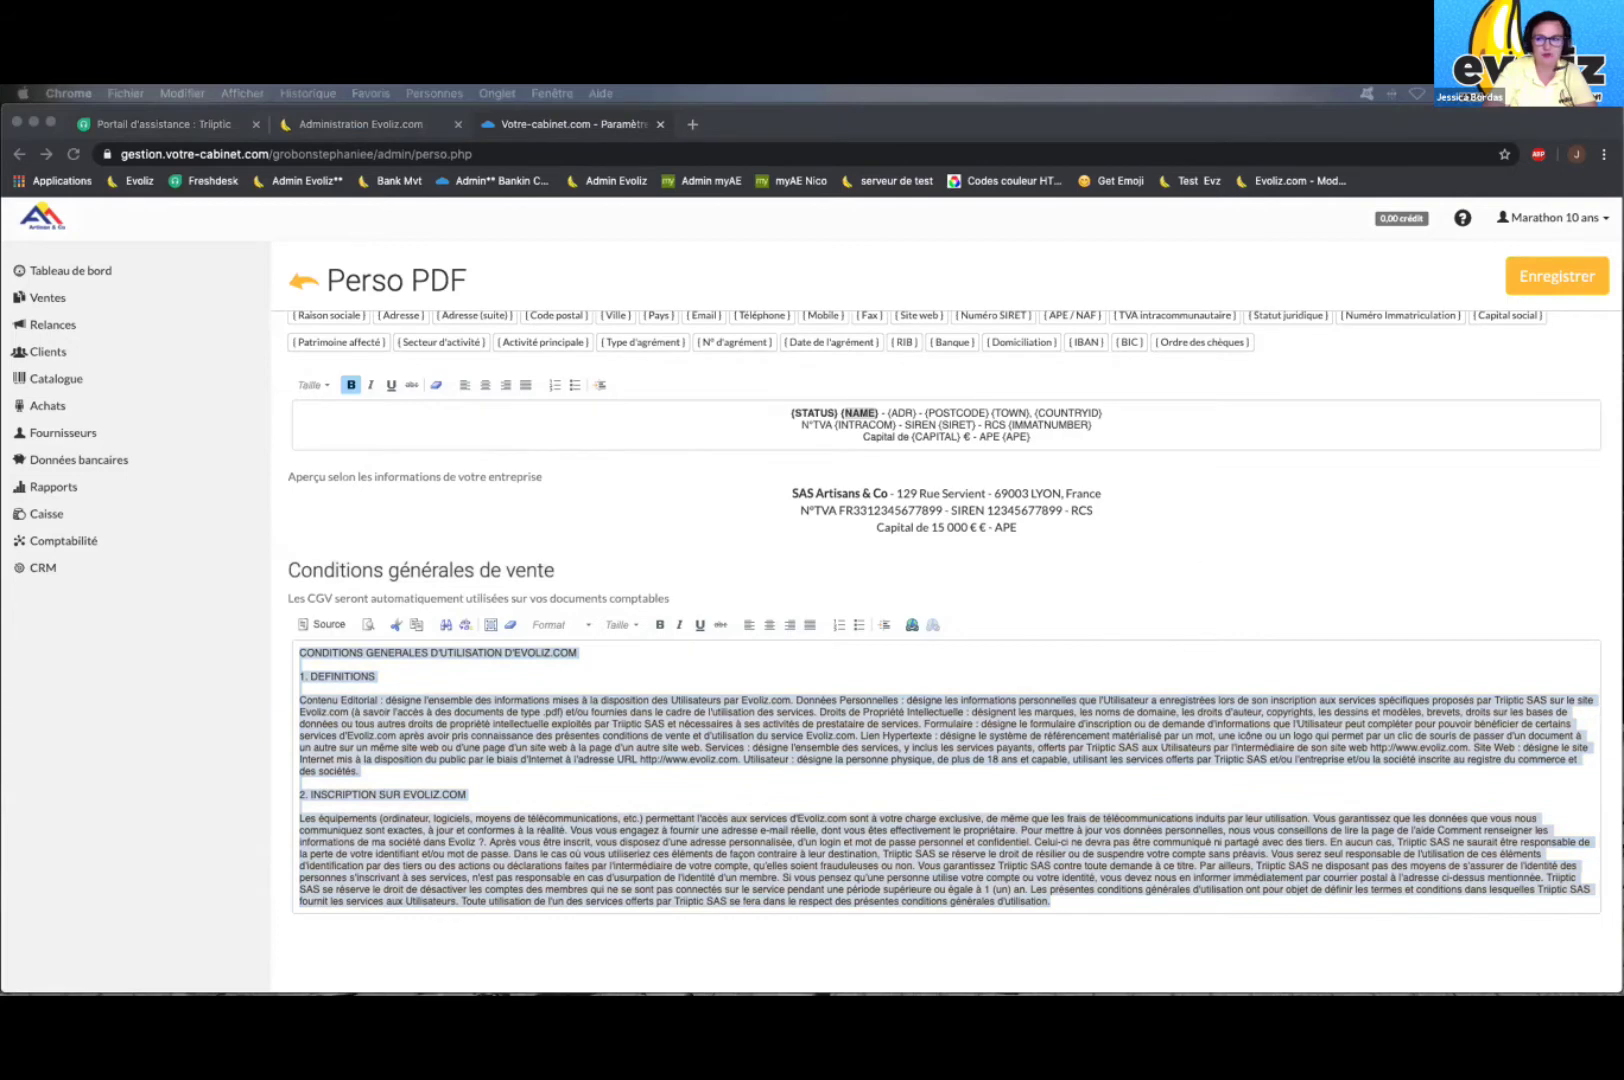
scroll(166, 347, "up", 1)
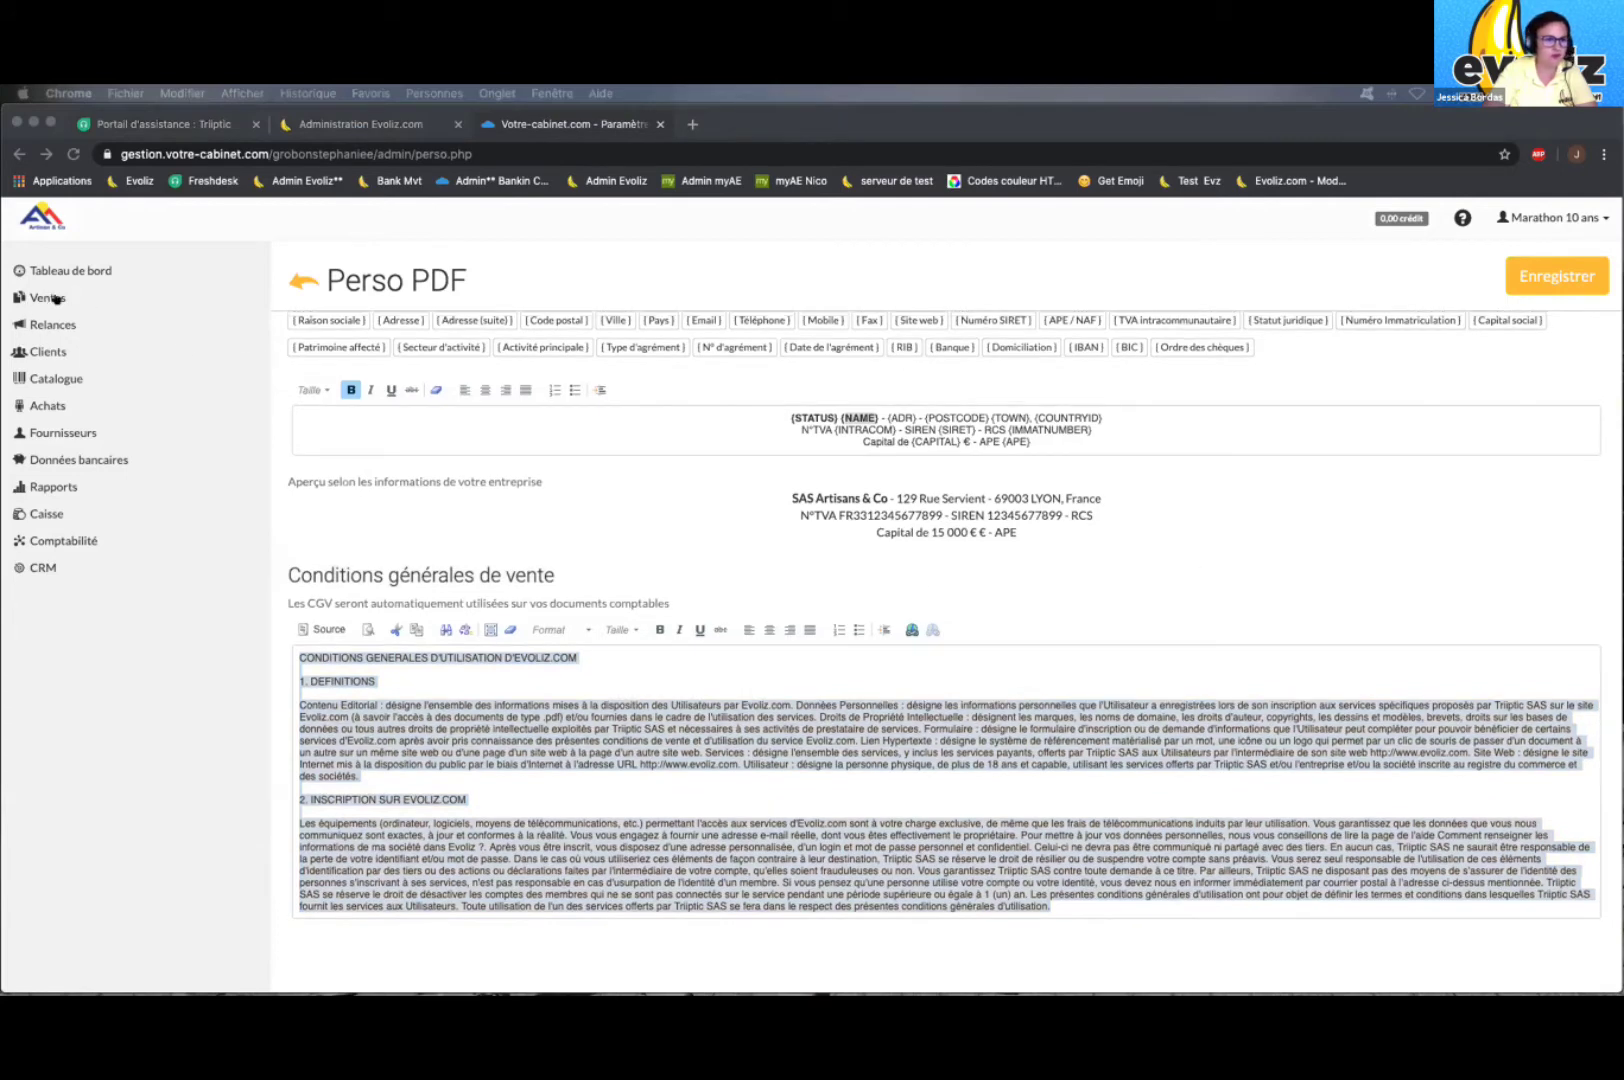
left_click(37, 298)
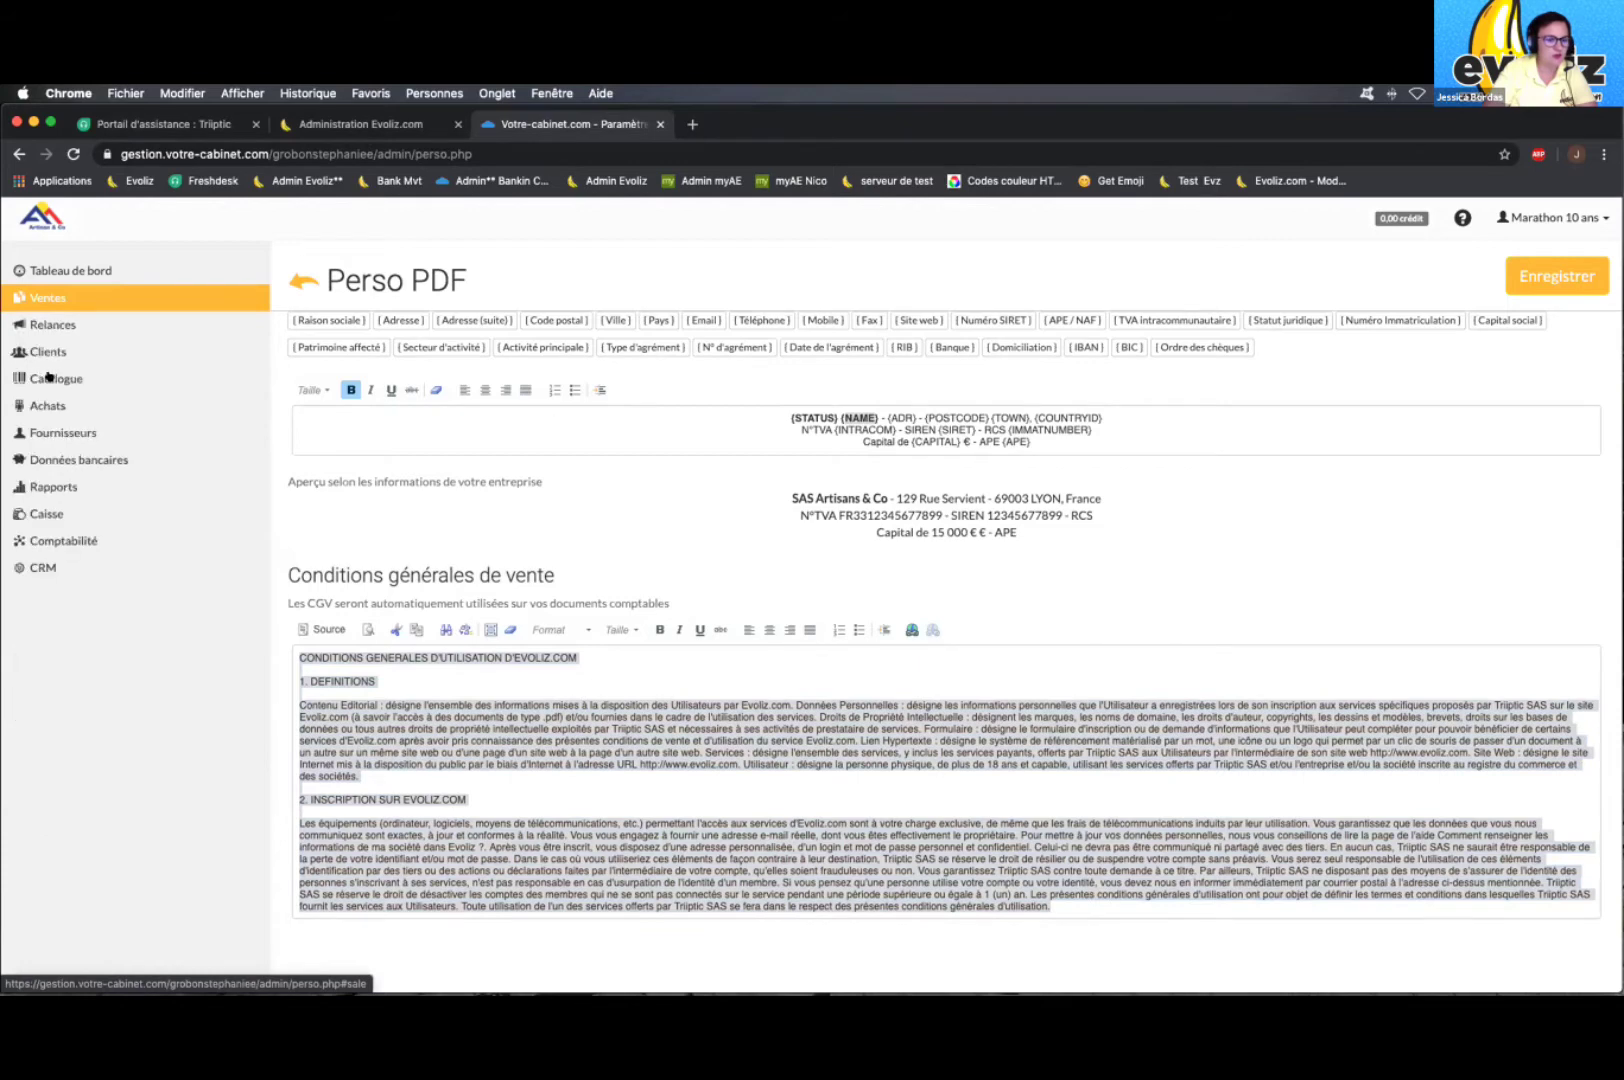
mouse_move(50, 377)
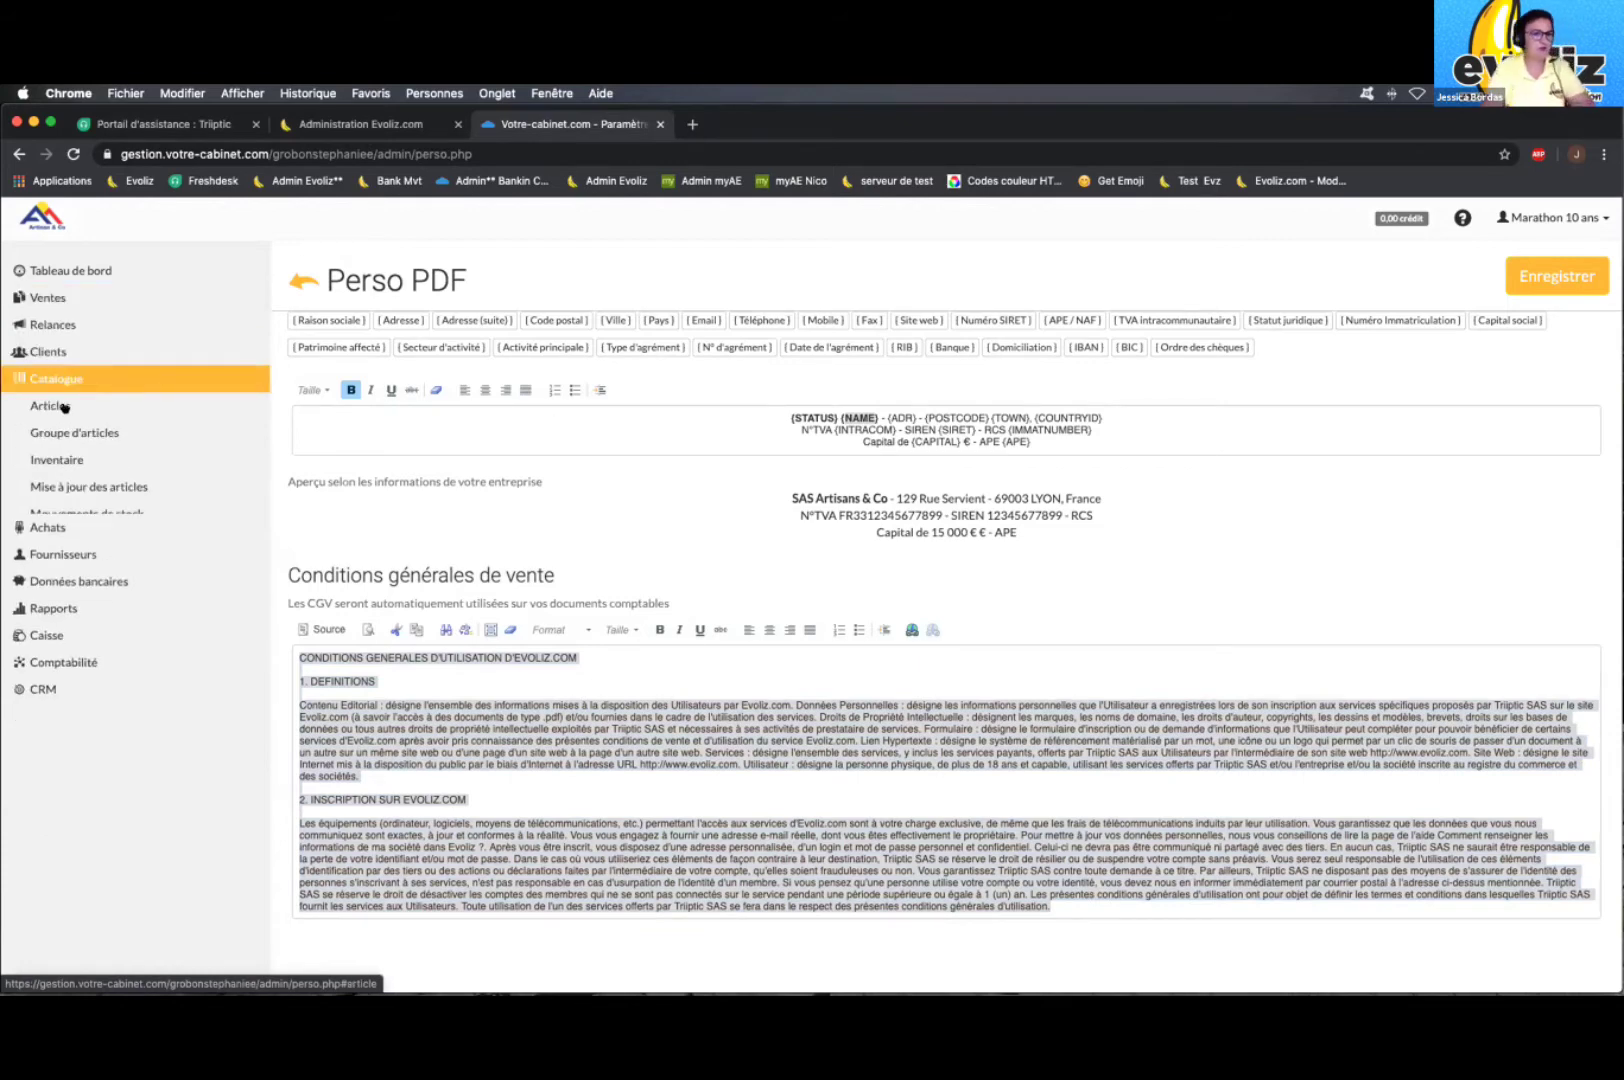
left_click(64, 406)
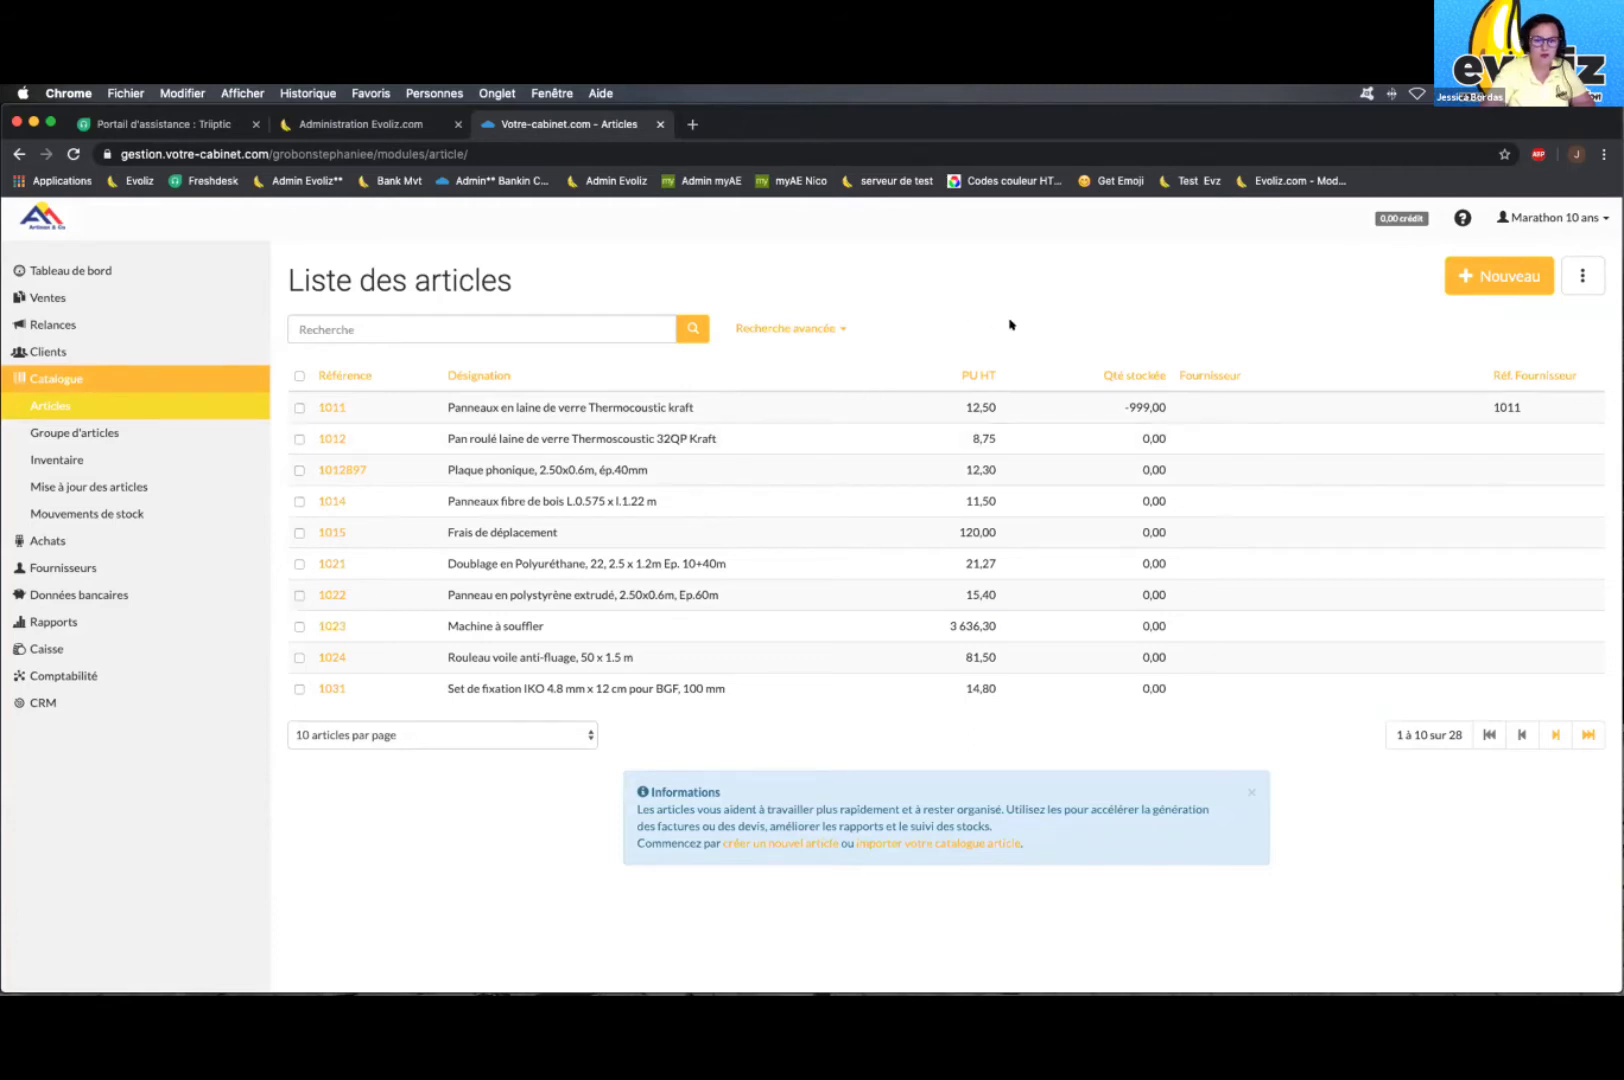
Step: Start a new catalogue article and set its reference to AR1
left_click(1487, 272)
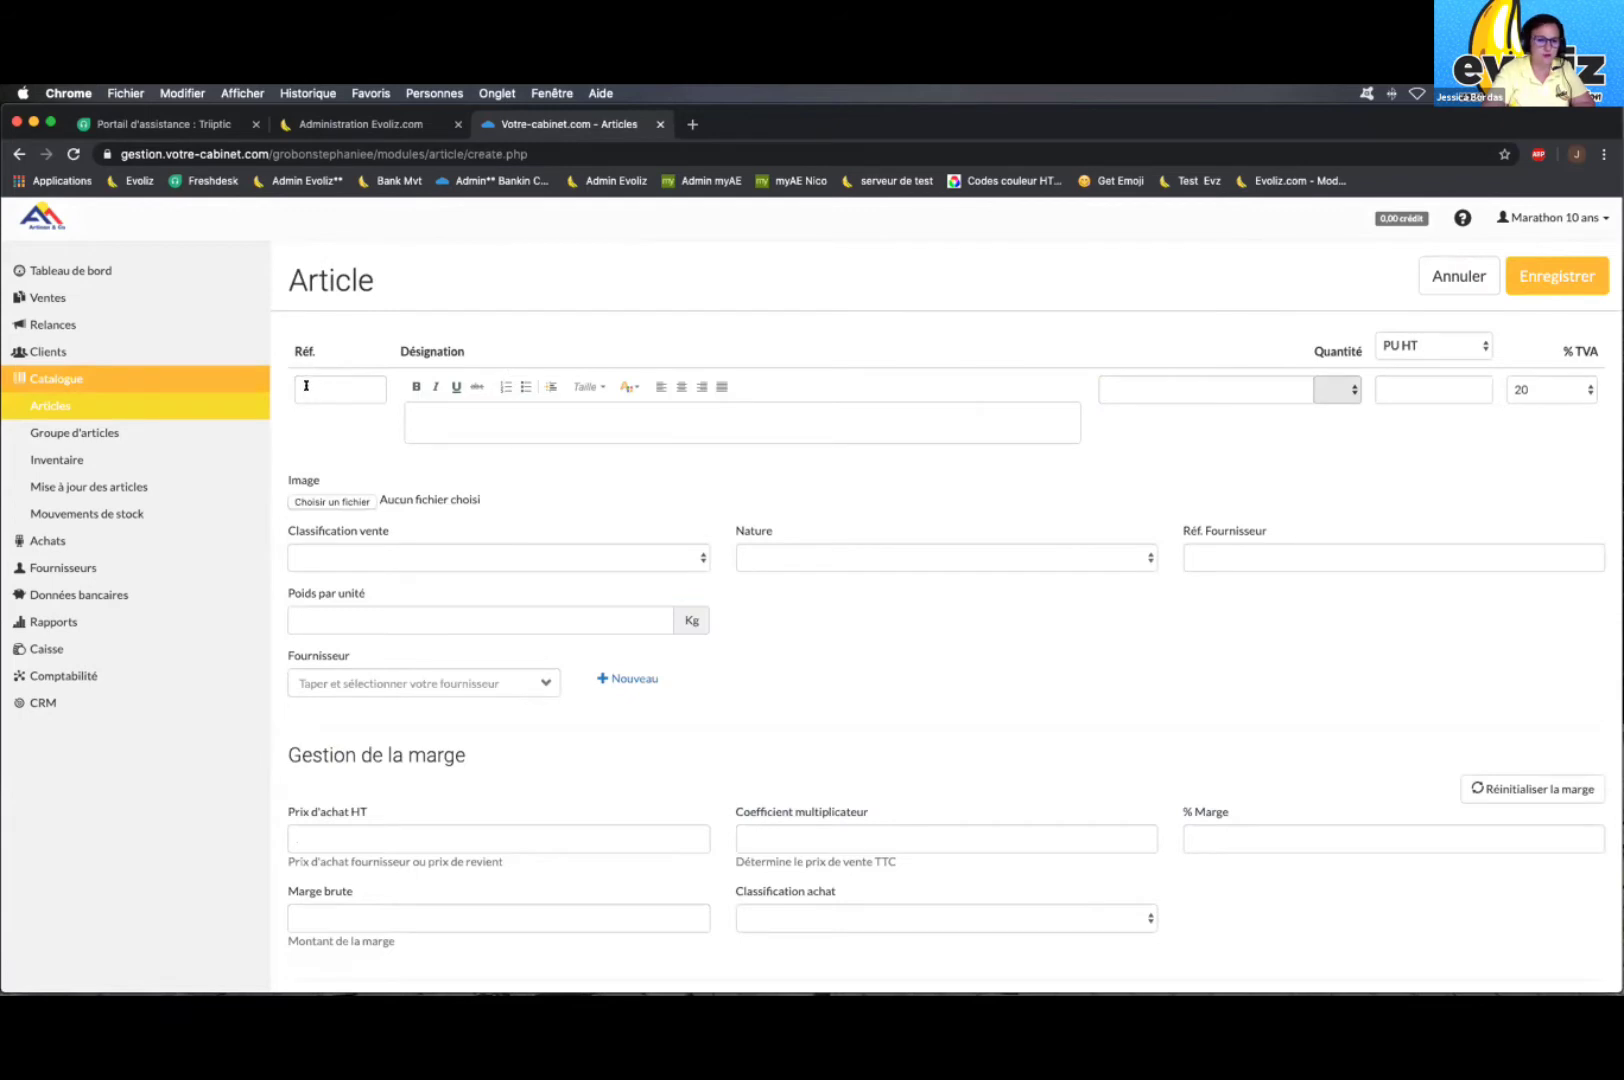
left_click(317, 381)
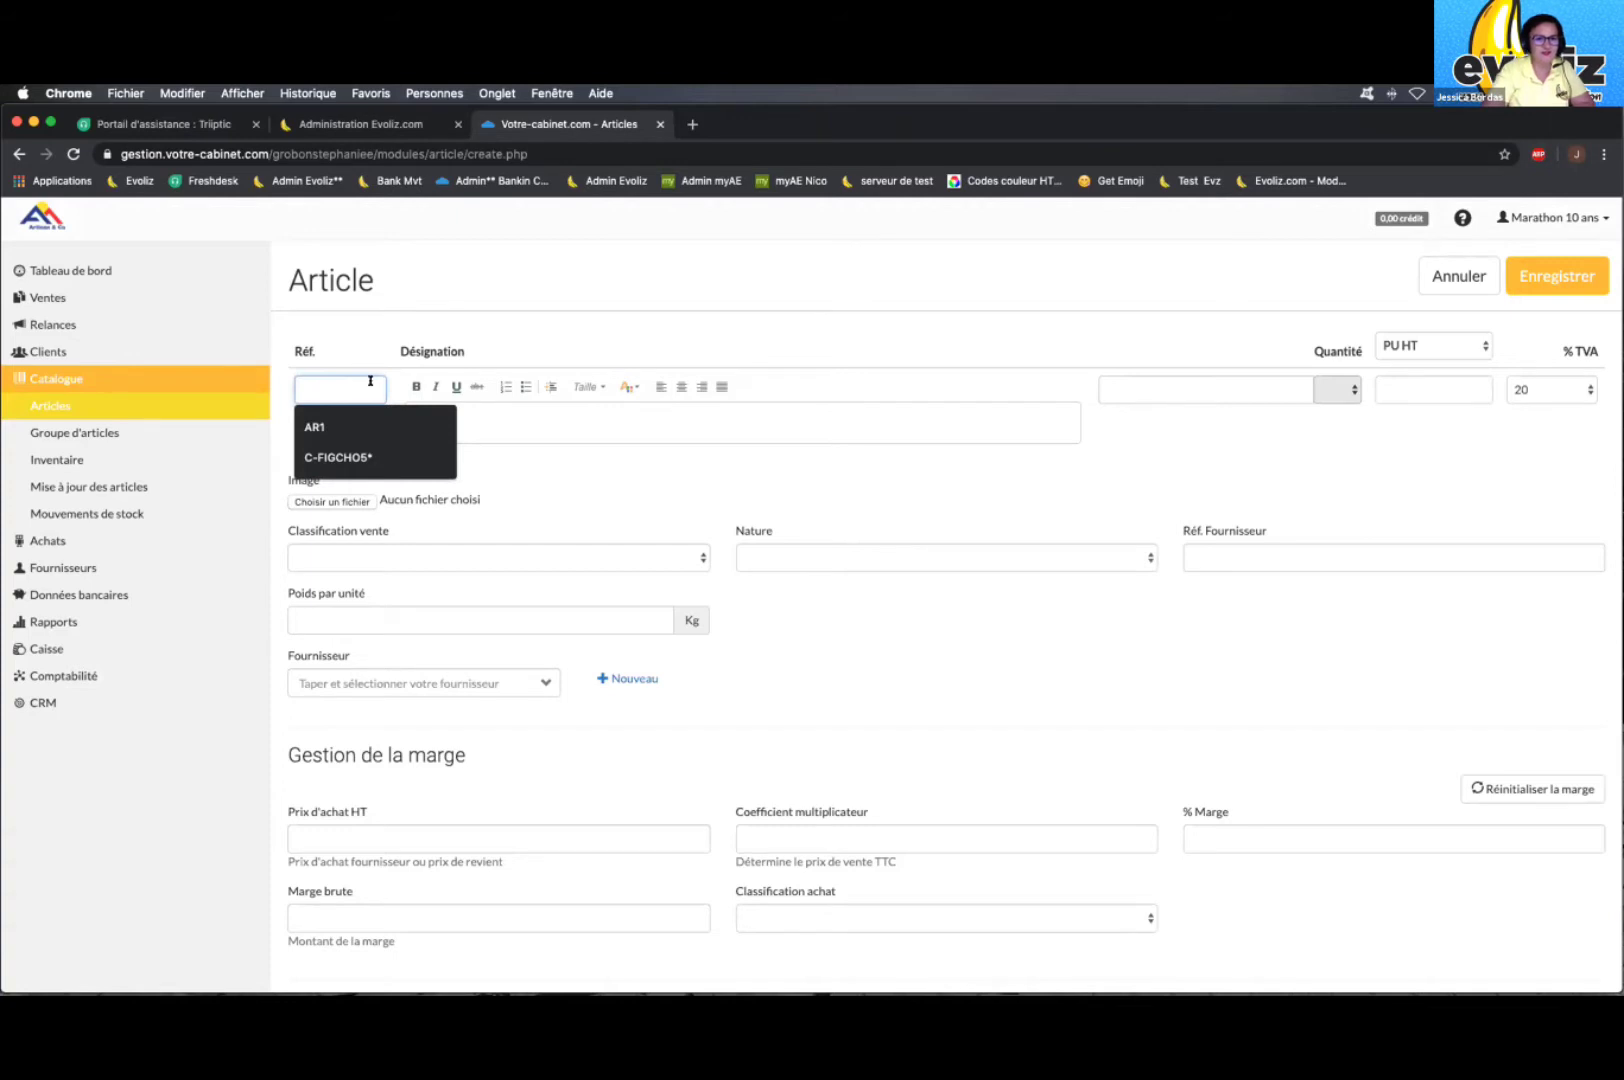
left_click(314, 427)
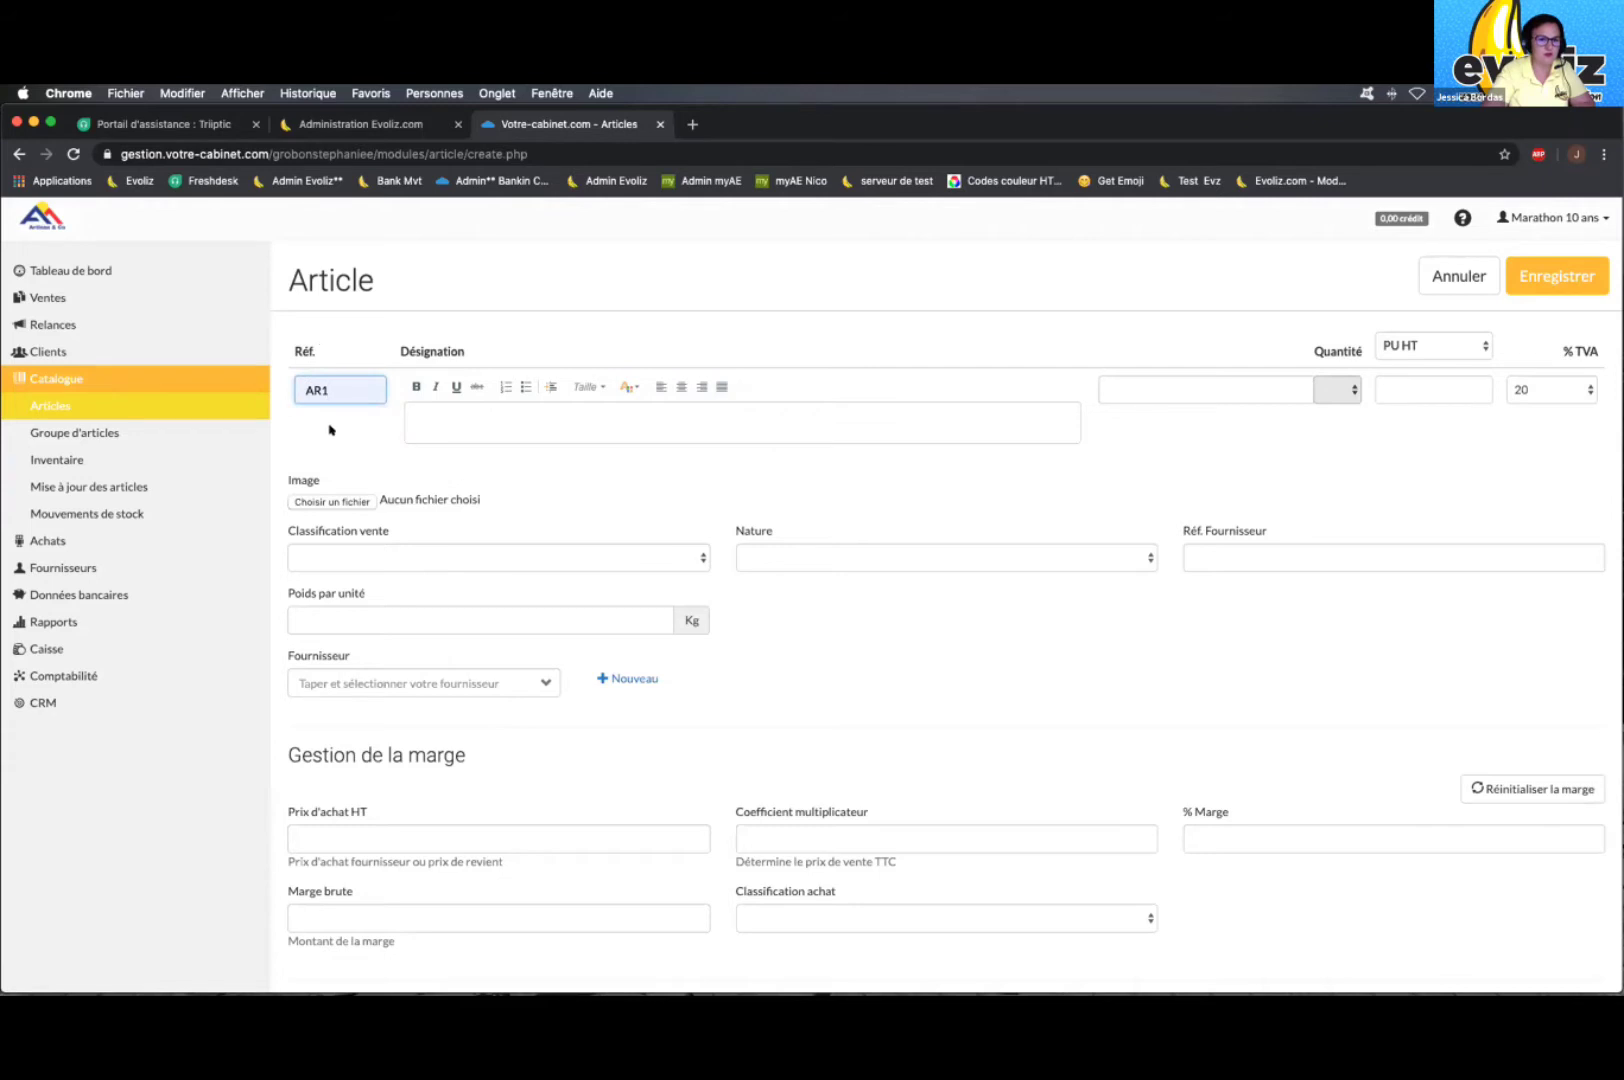
Step: Examine the new article's Désignation and Quantité fields and the Classification vente options, leaving them all empty
left_click(441, 419)
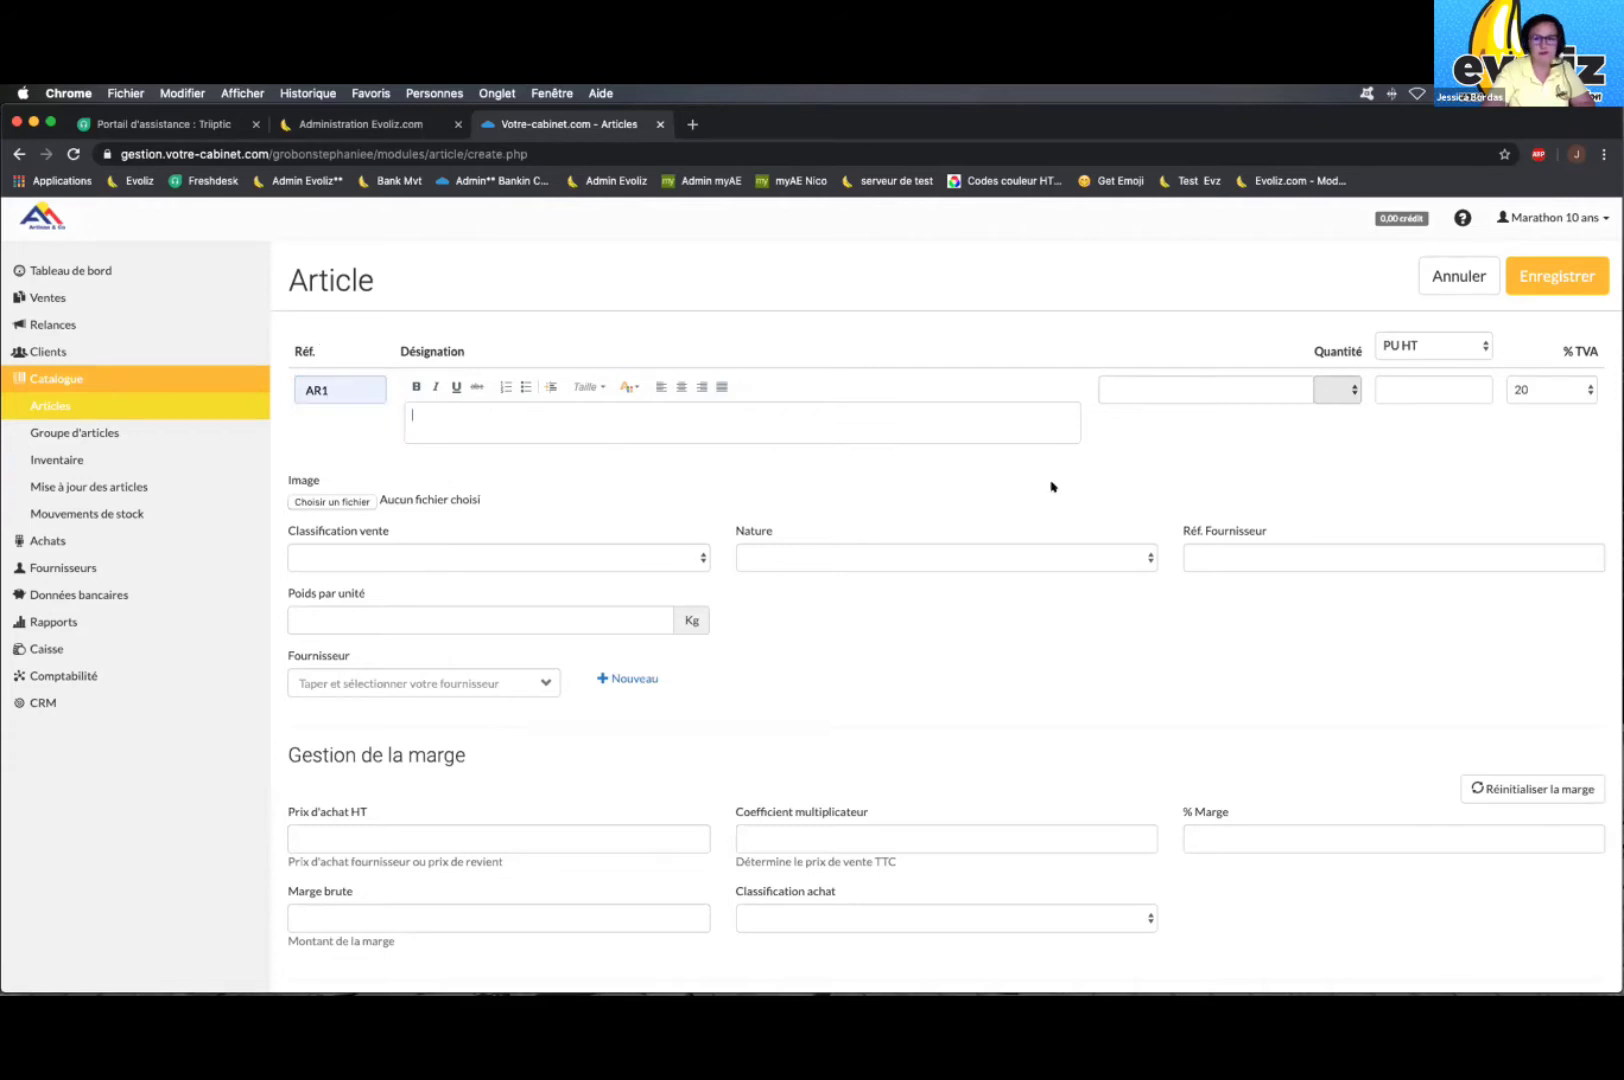
left_click(1225, 388)
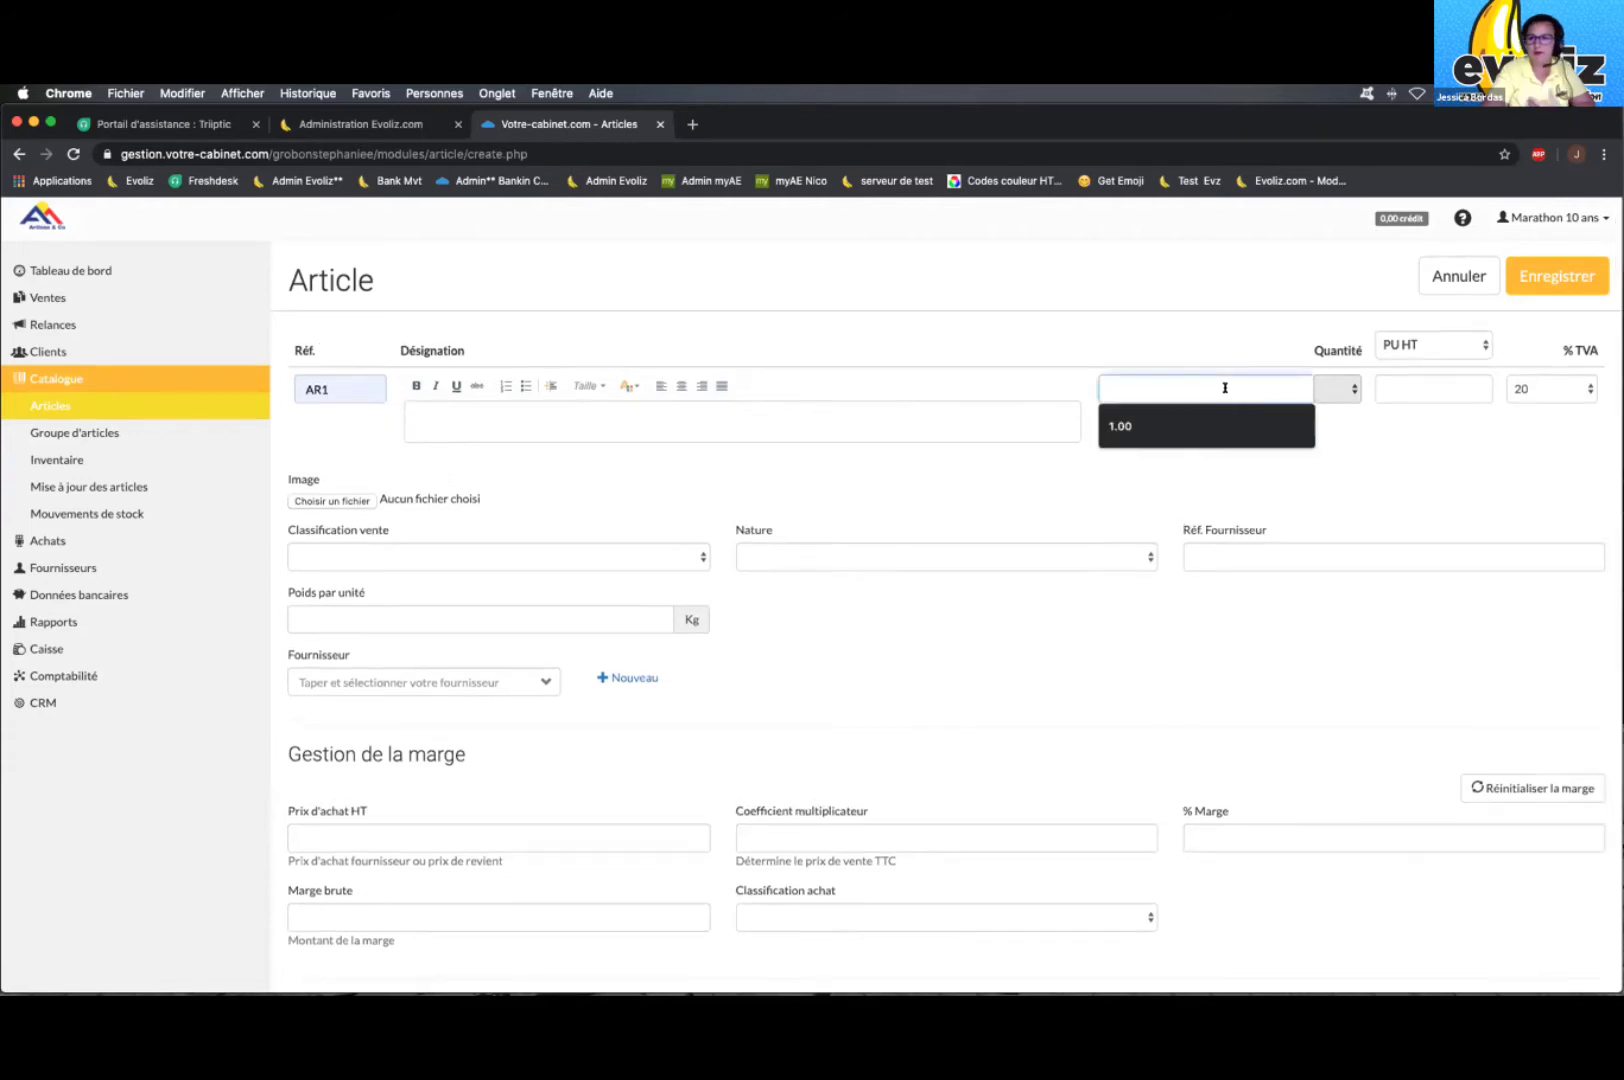
key("Escape")
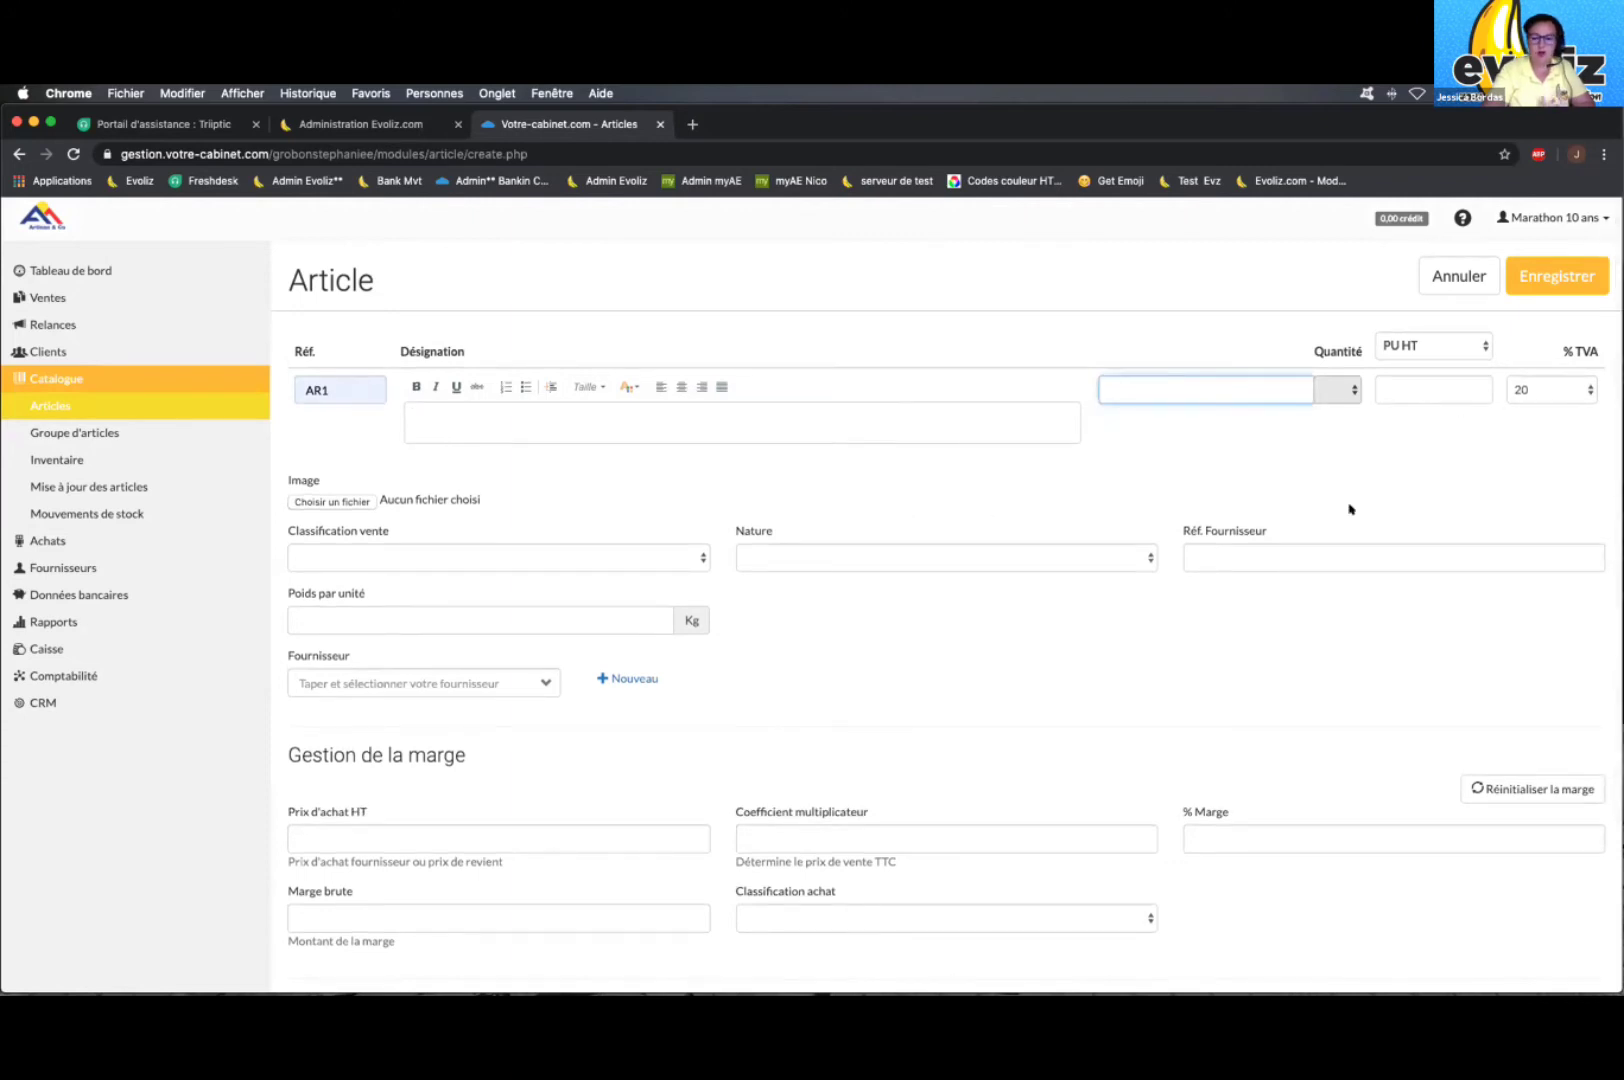
scroll(1565, 405, "down", 1)
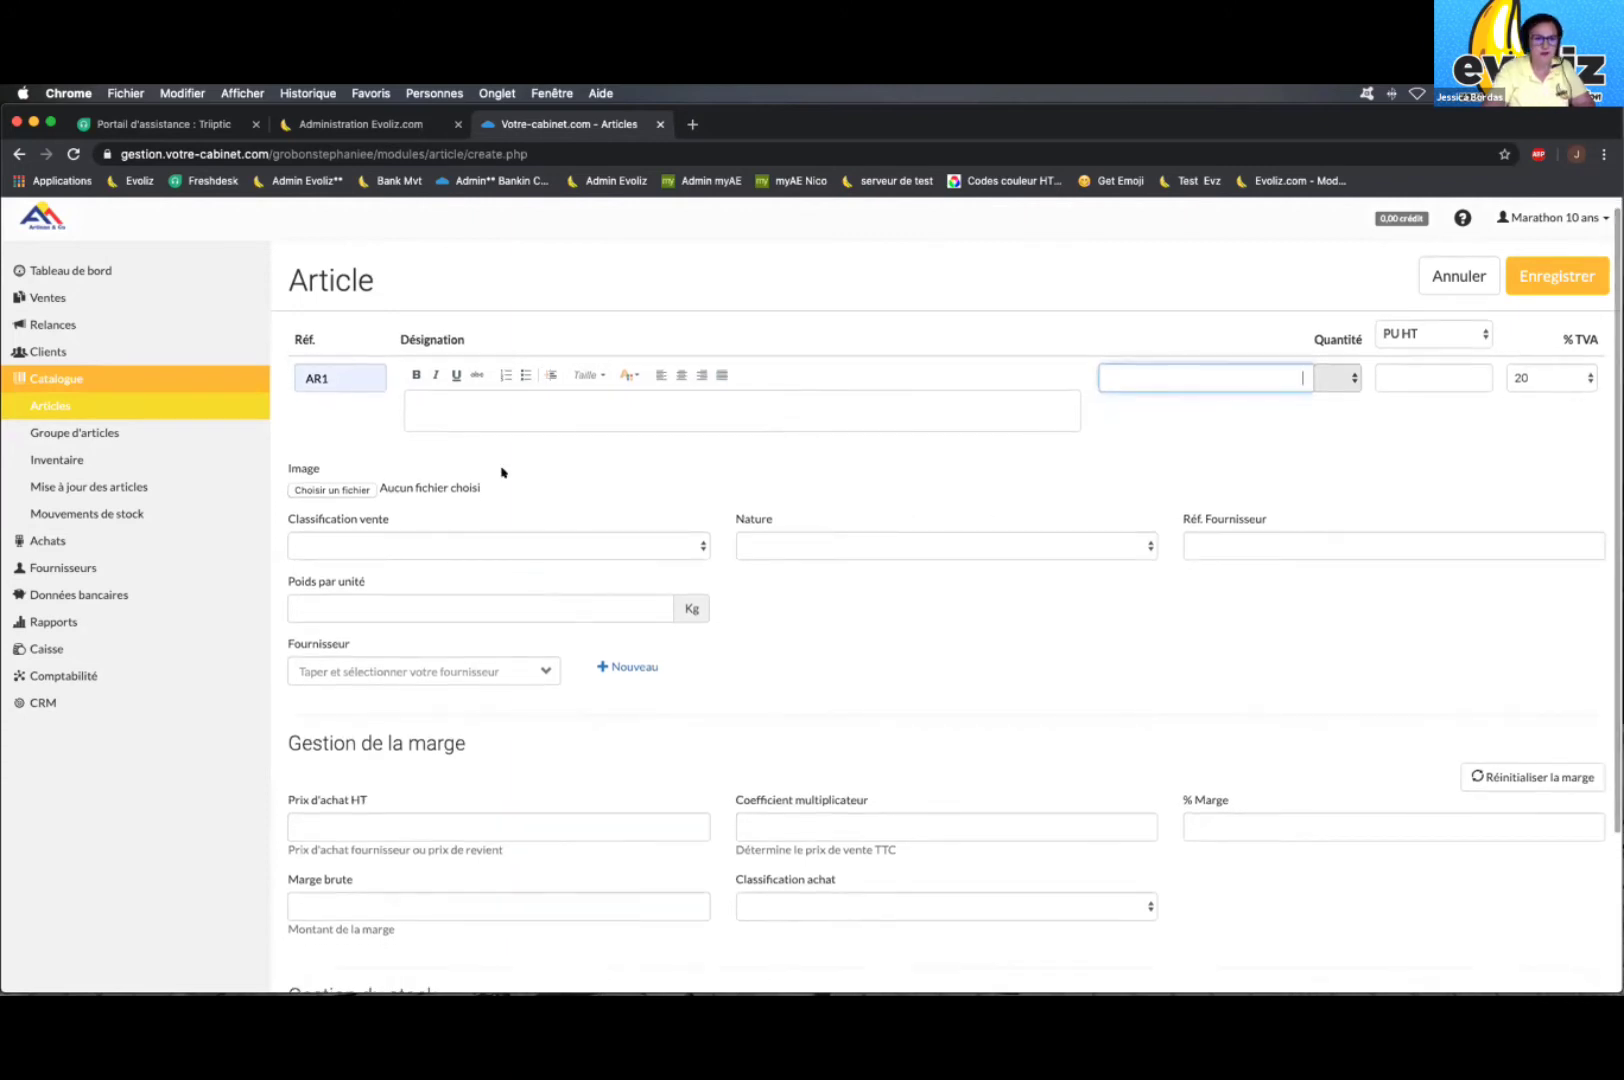
scroll(380, 495, "up", 1)
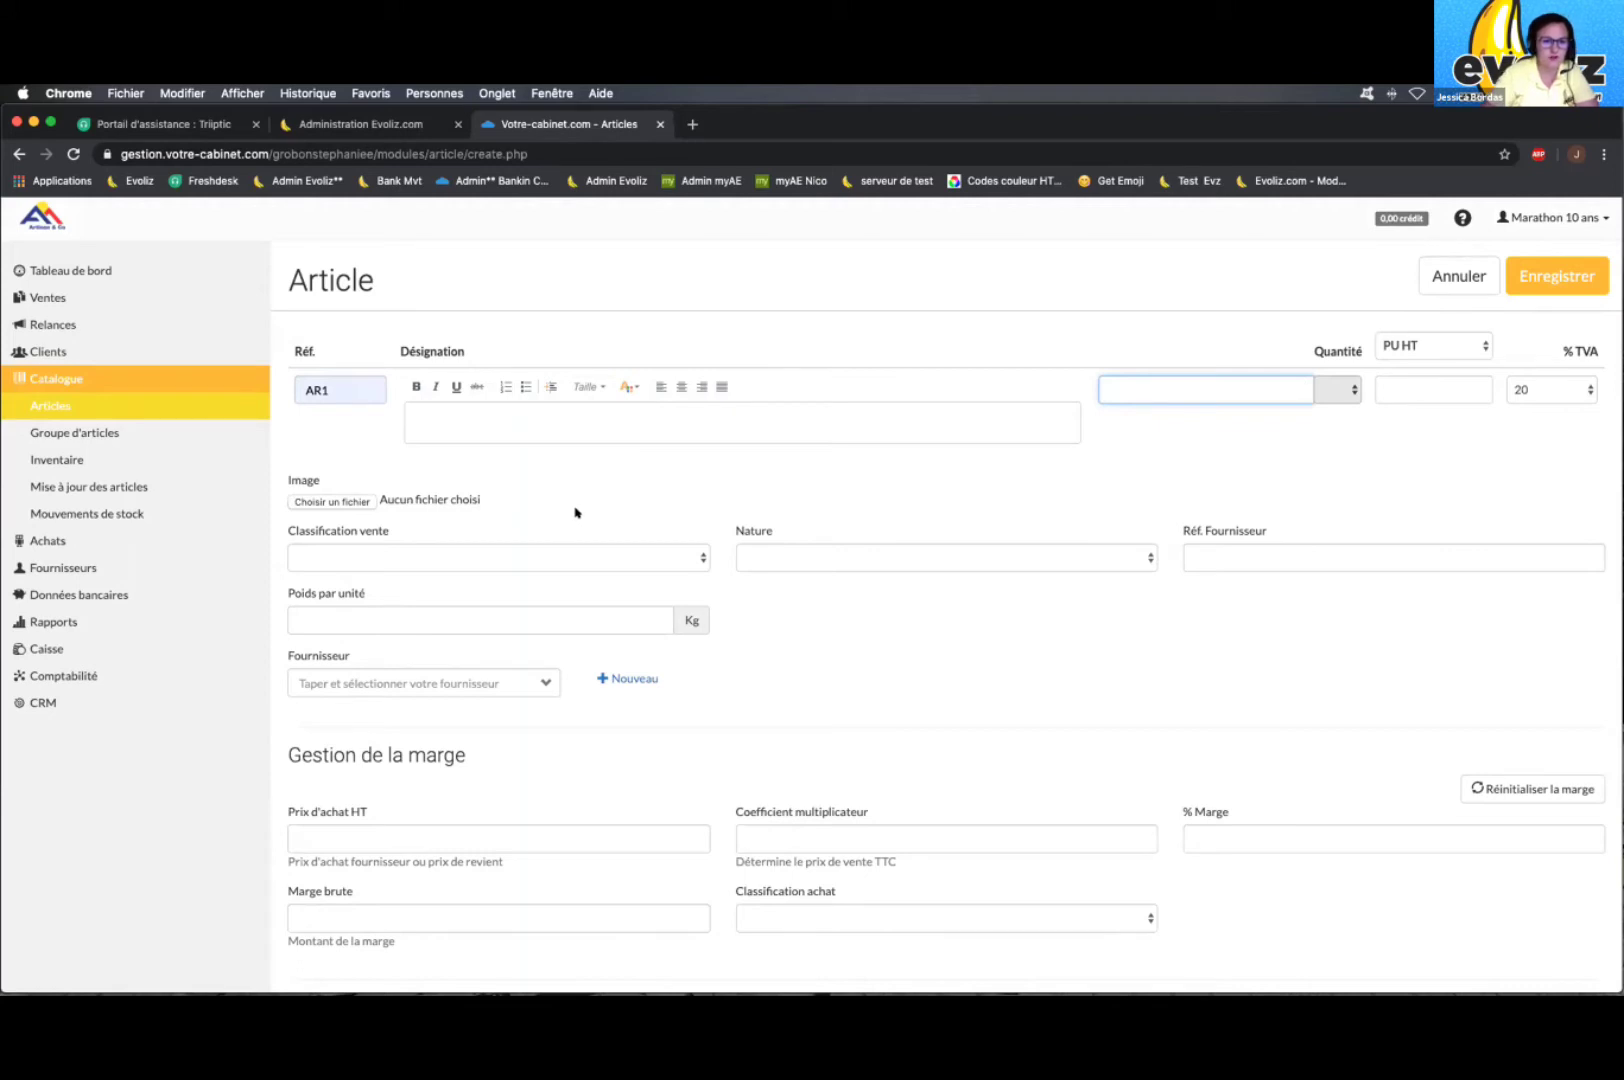
left_click(331, 557)
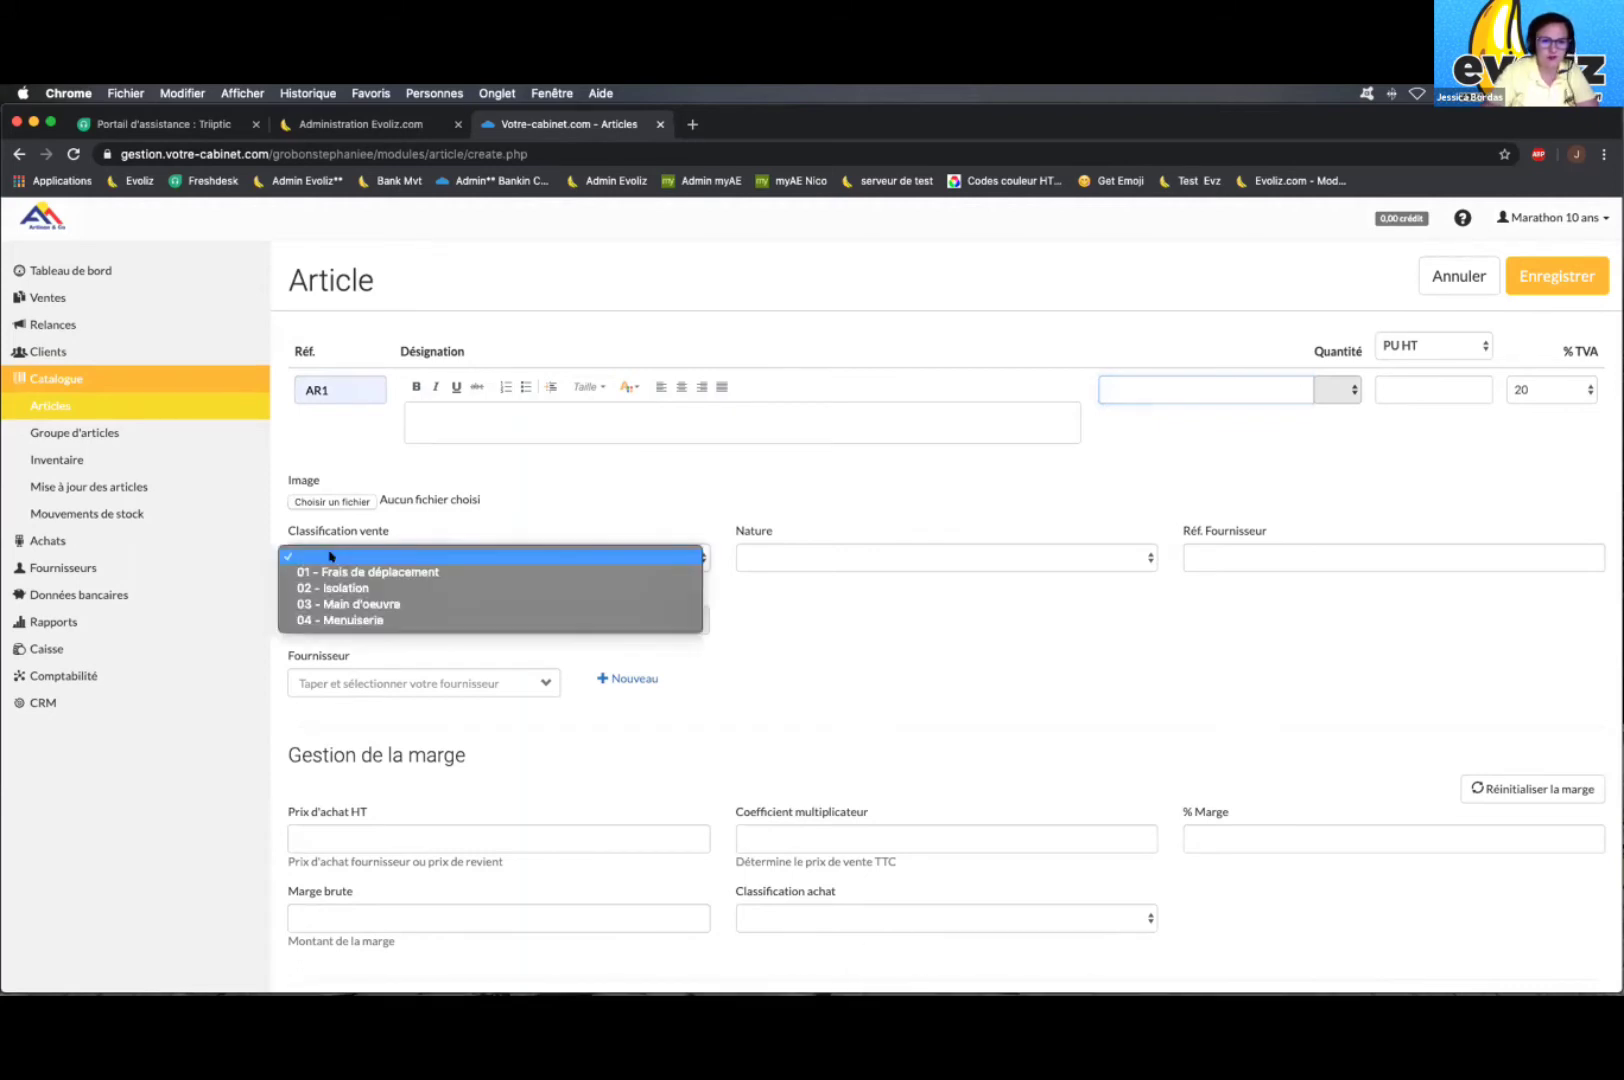
left_click(591, 552)
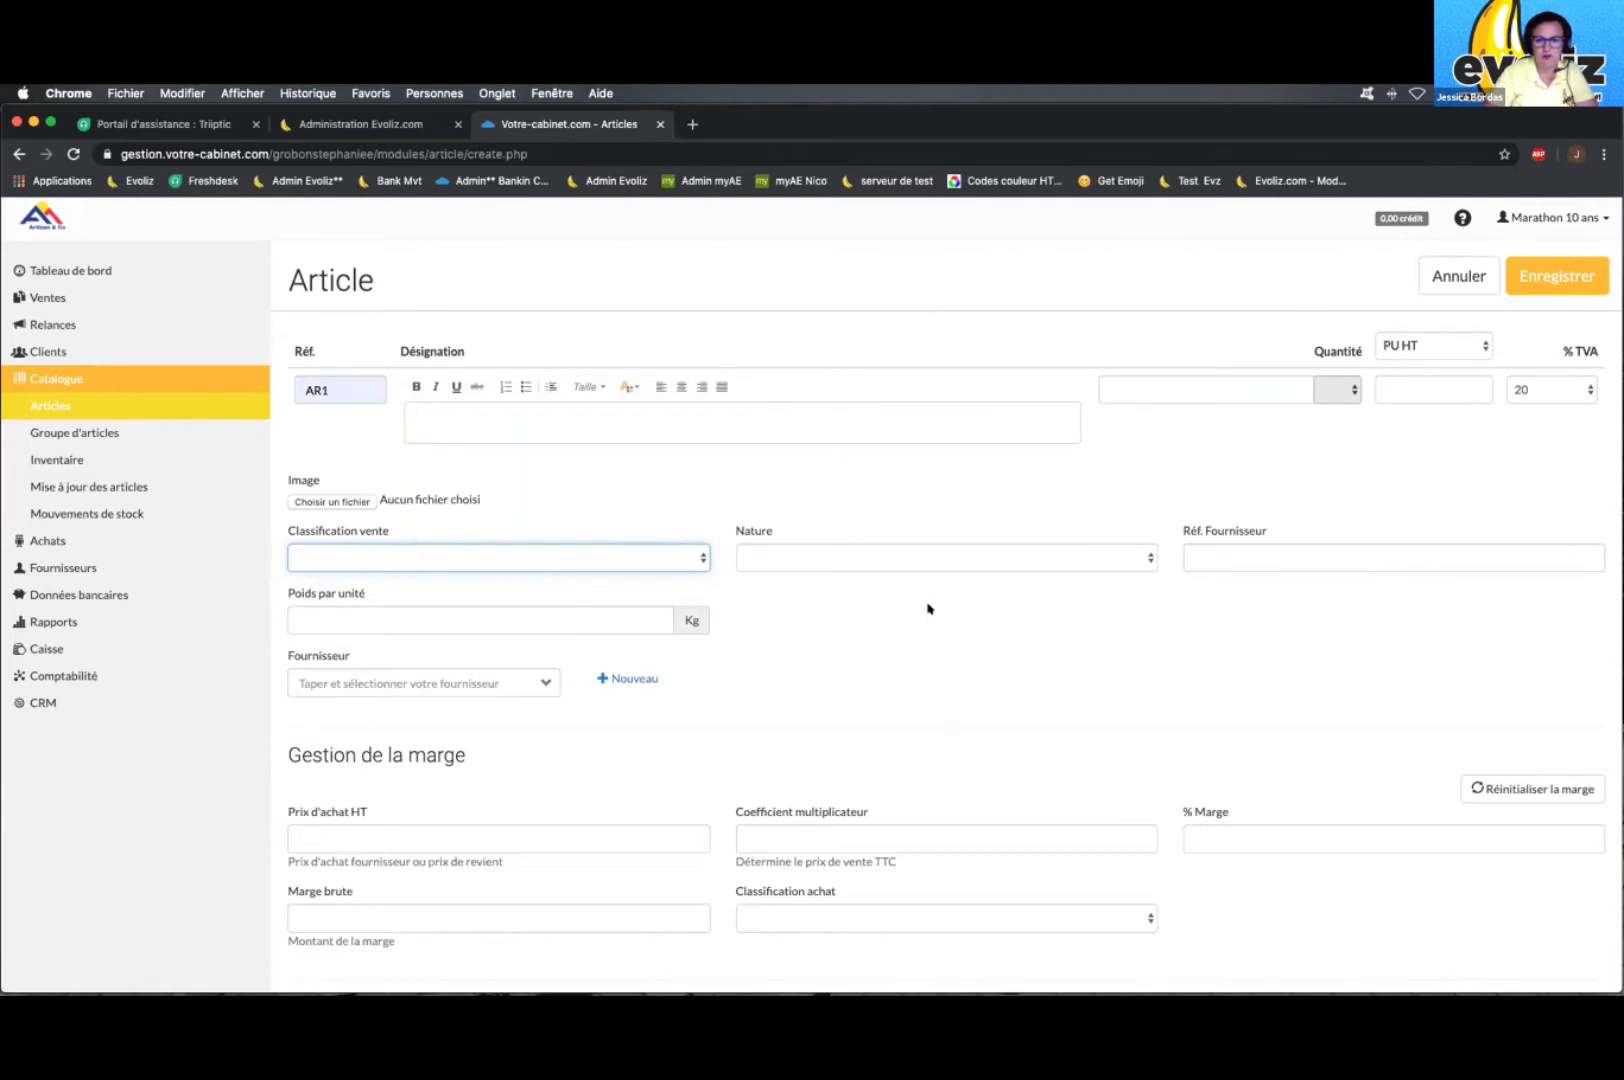
left_click(960, 632)
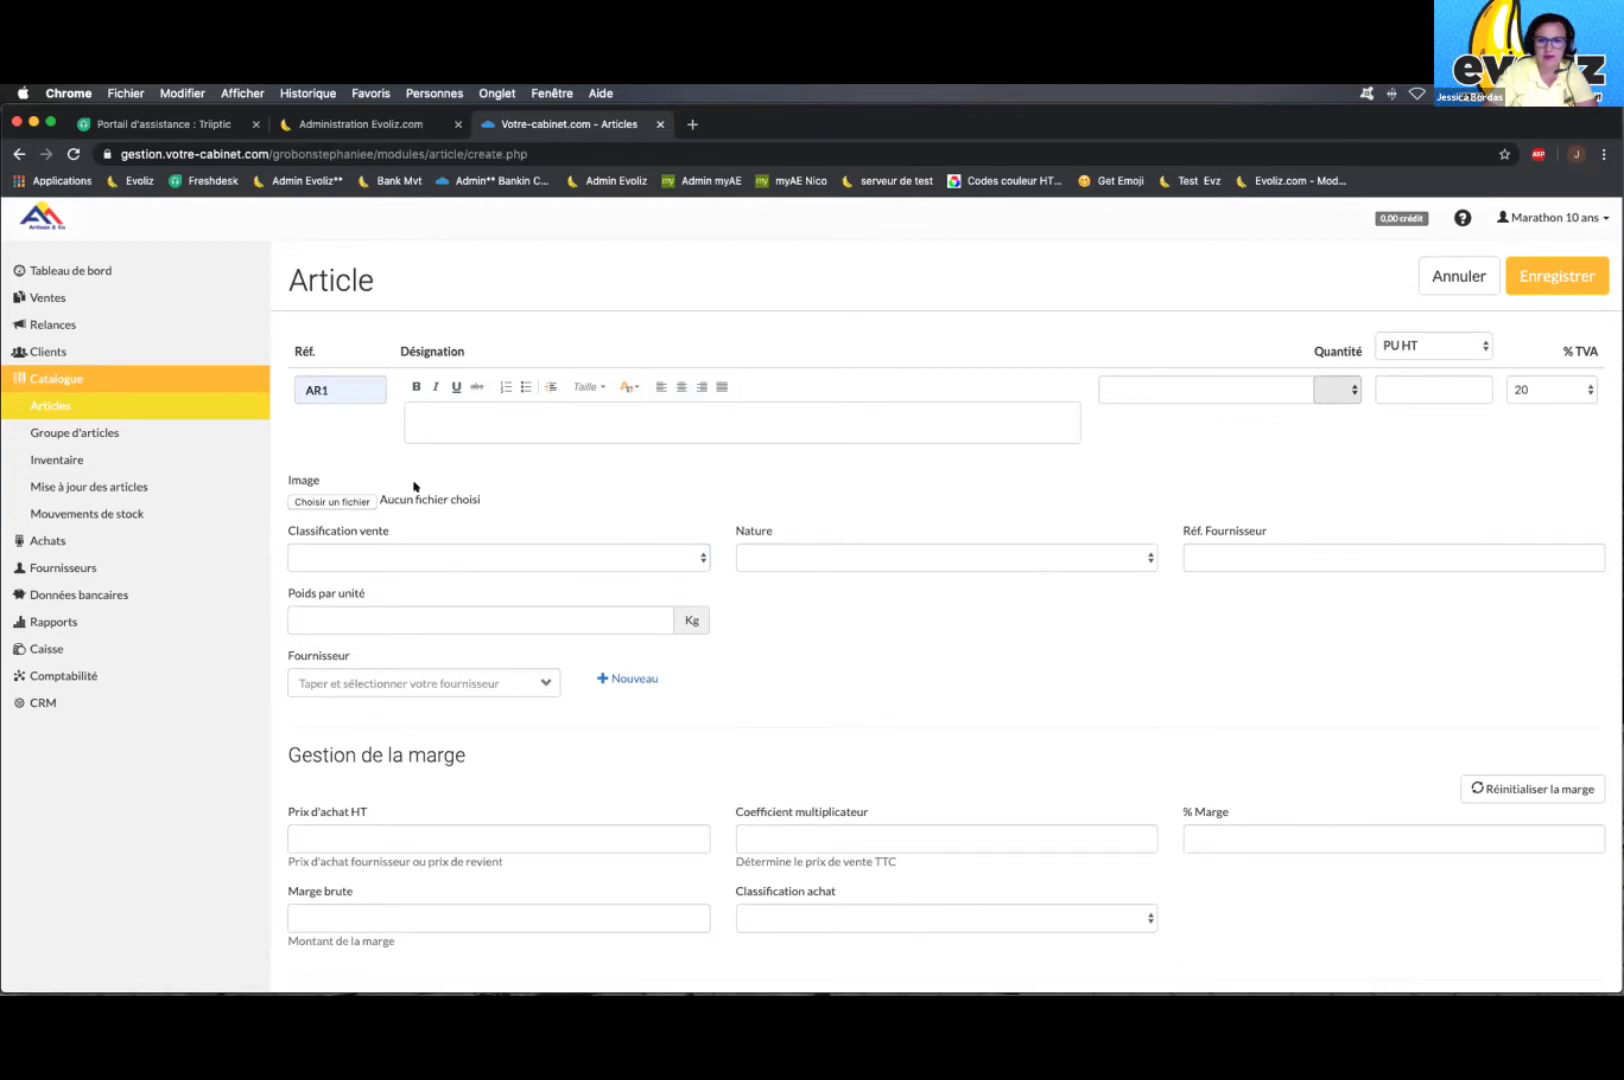
Step: Examine the Réf. Fournisseur field and compare it with the article's own Réf. field, without entering a supplier reference
left_click(1240, 556)
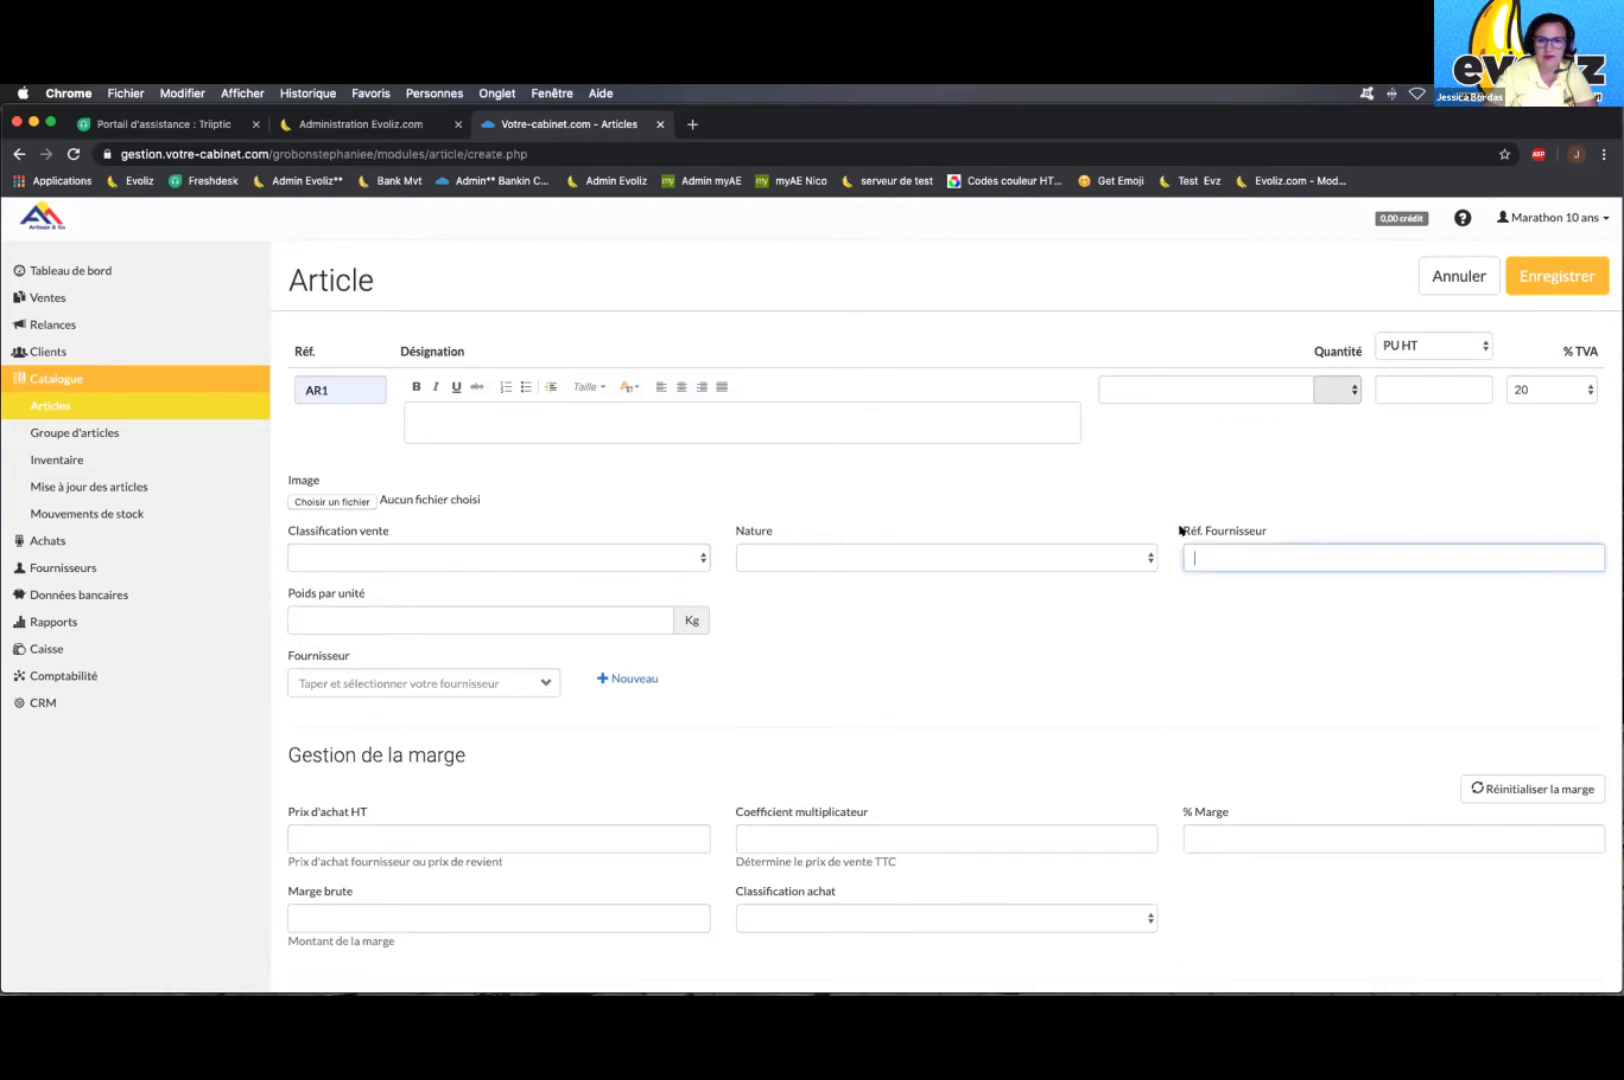
left_click_drag(1176, 527, 1272, 531)
left_click(1196, 554)
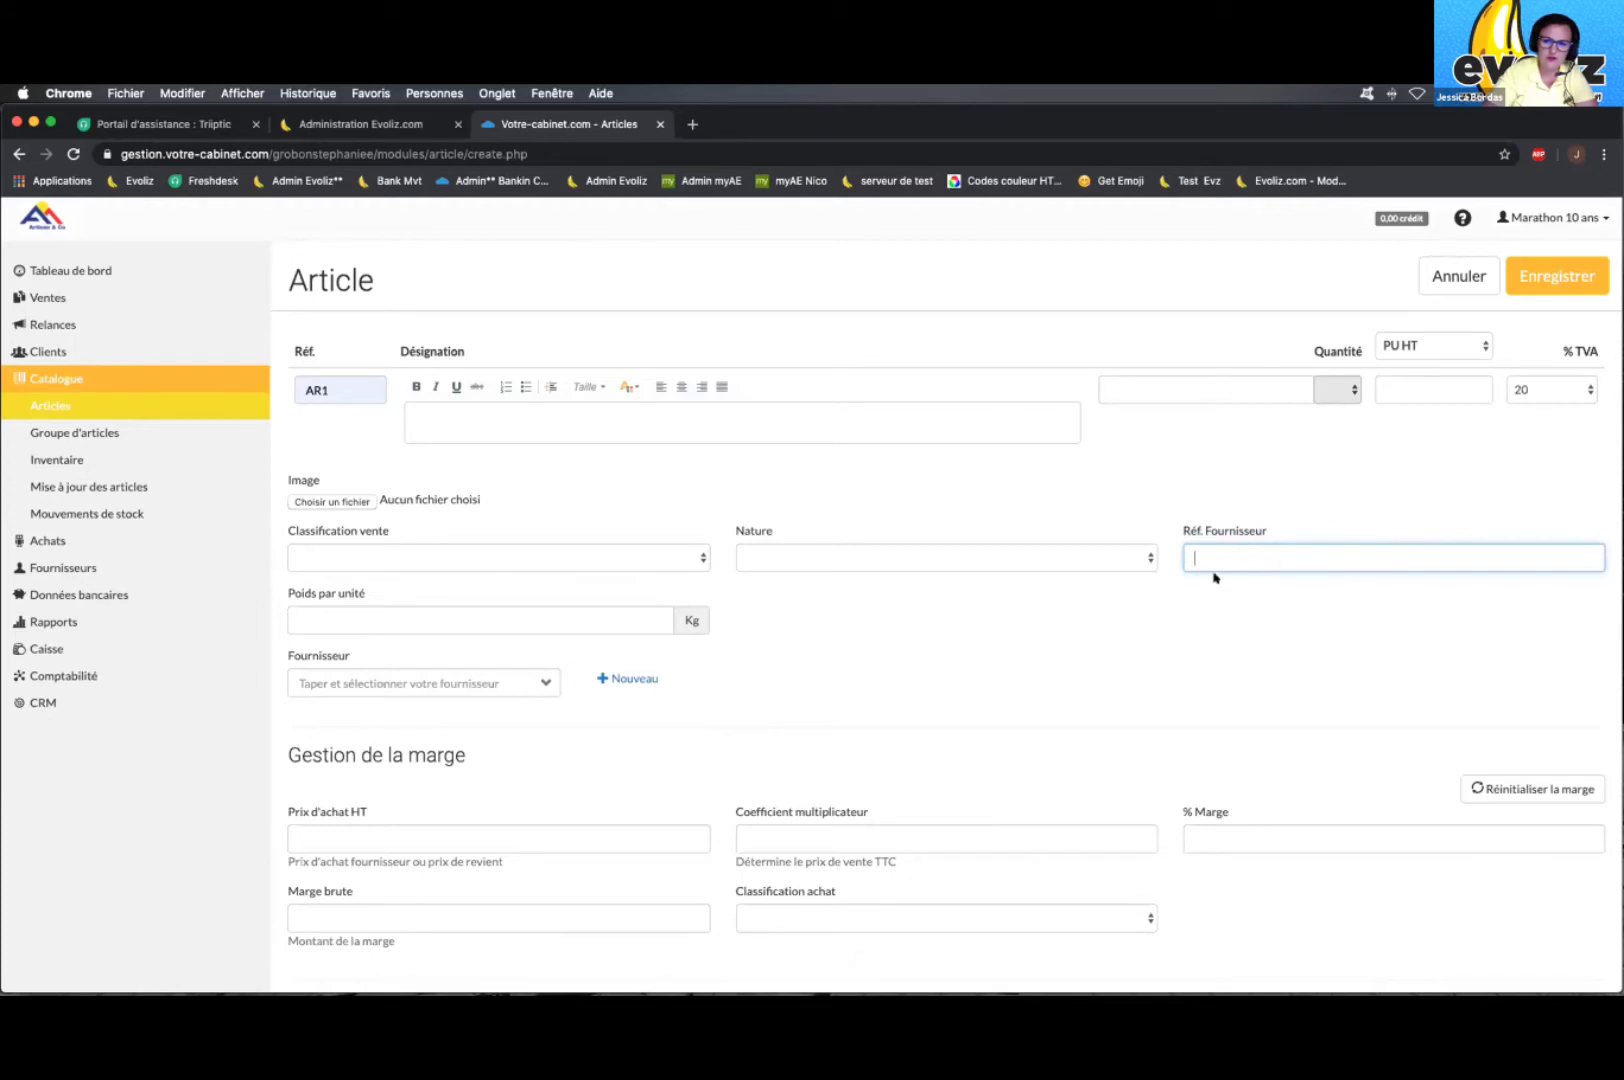
left_click_drag(1178, 527, 1265, 530)
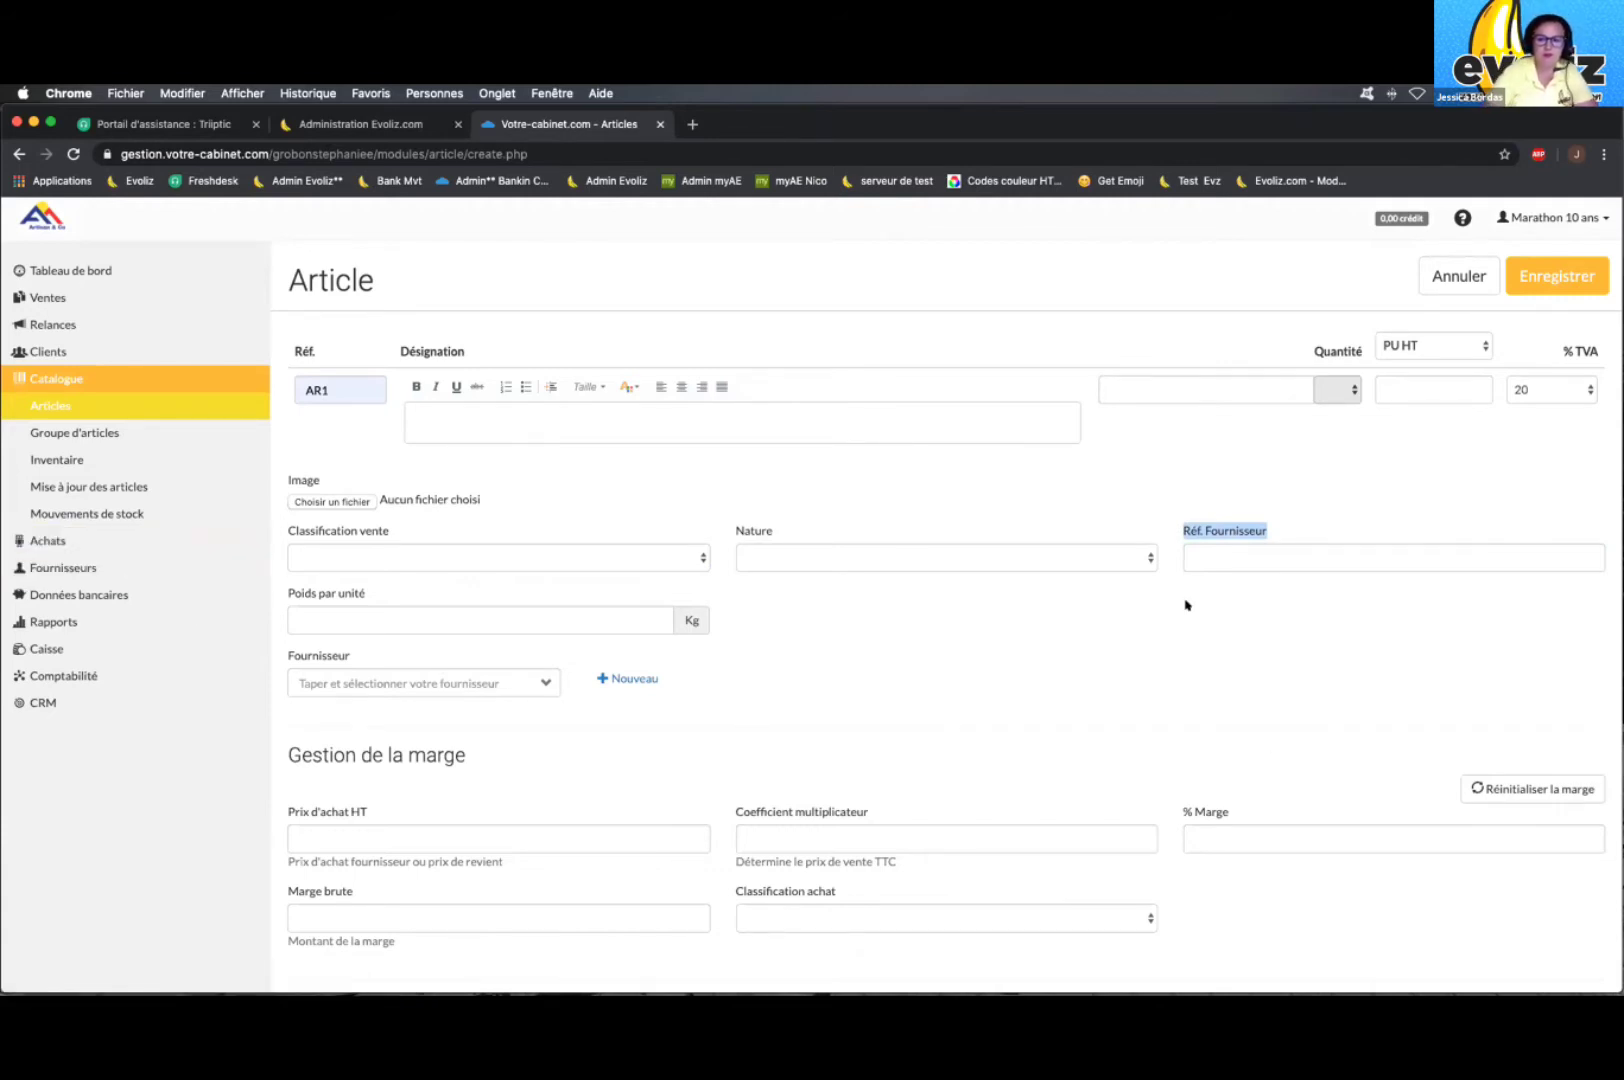
left_click(1211, 553)
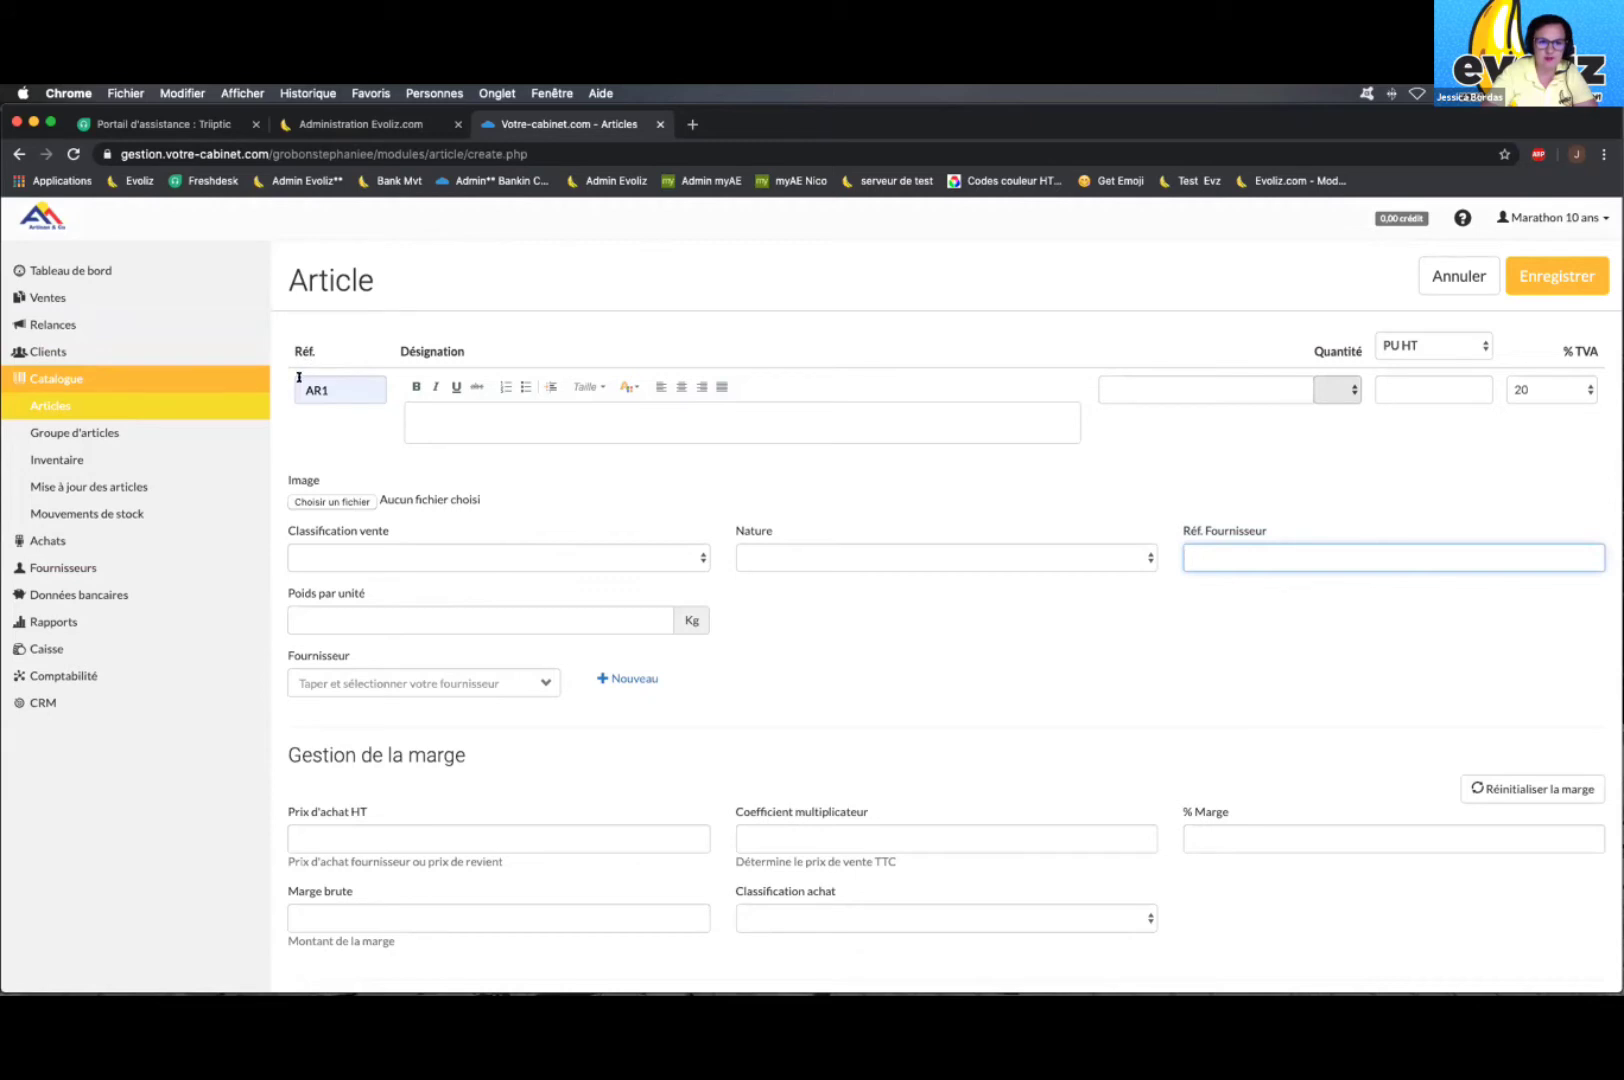
left_click_drag(299, 388, 362, 387)
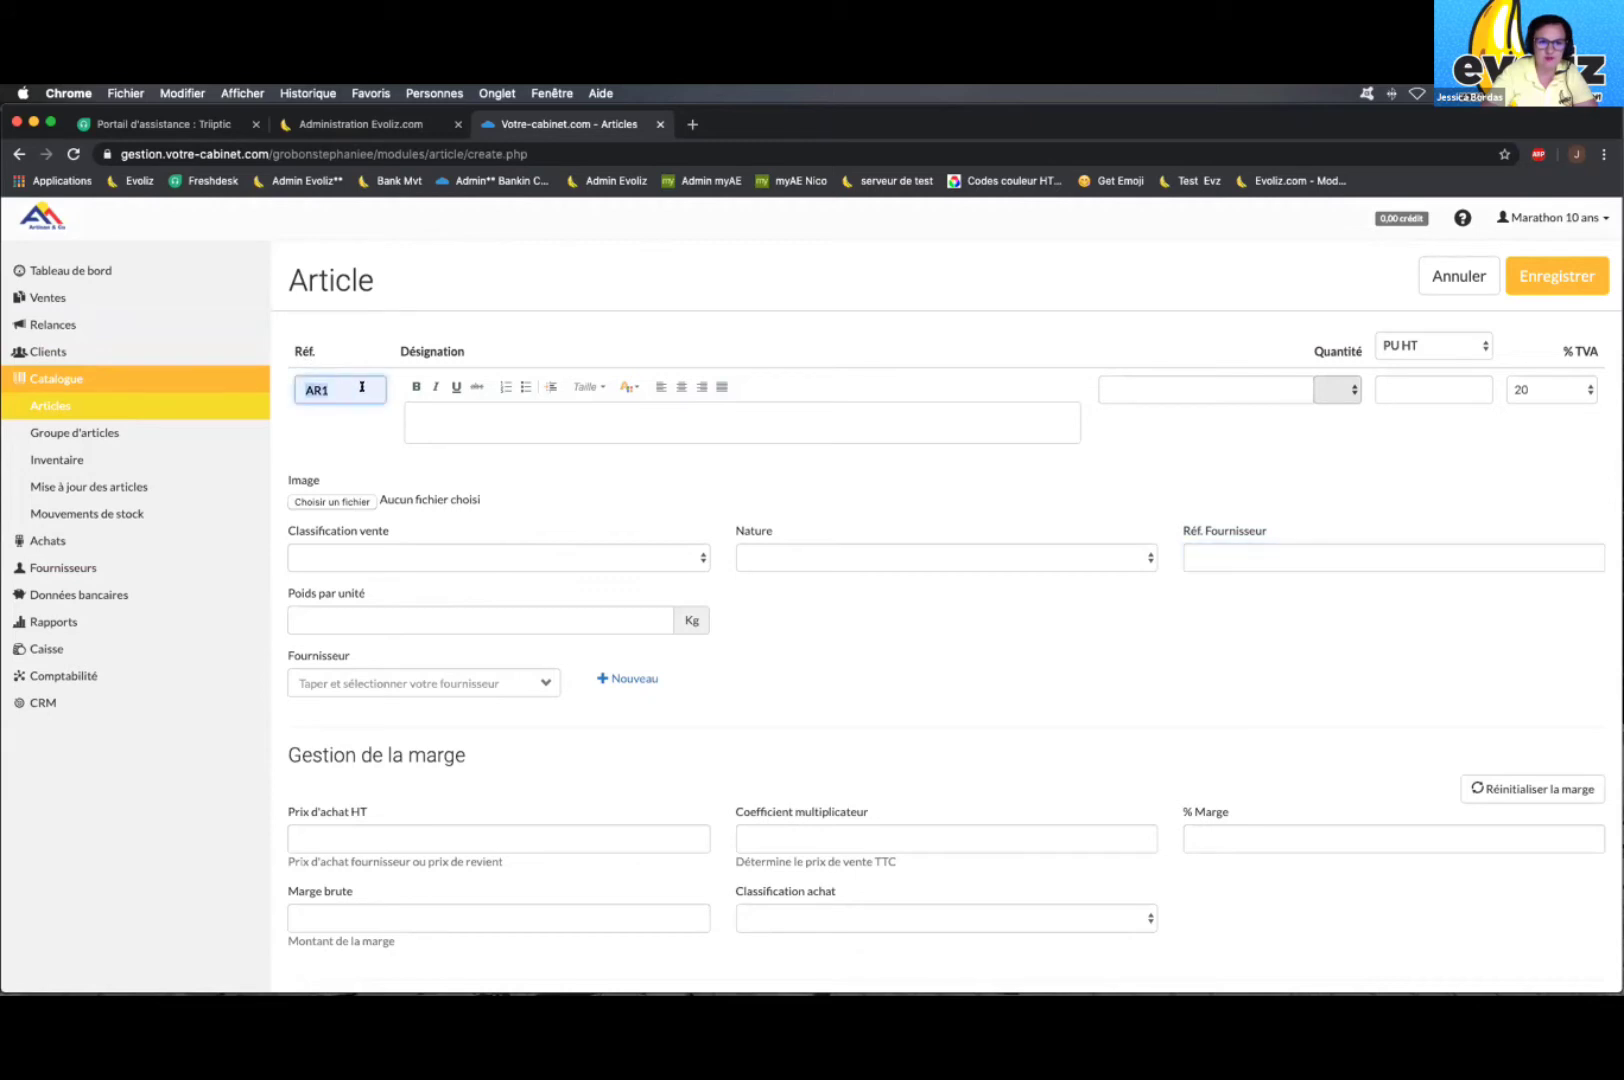
Step: Start a new supplier order in Commandes and examine the catalogue articles offered for the line's Réf. field
left_click(1211, 551)
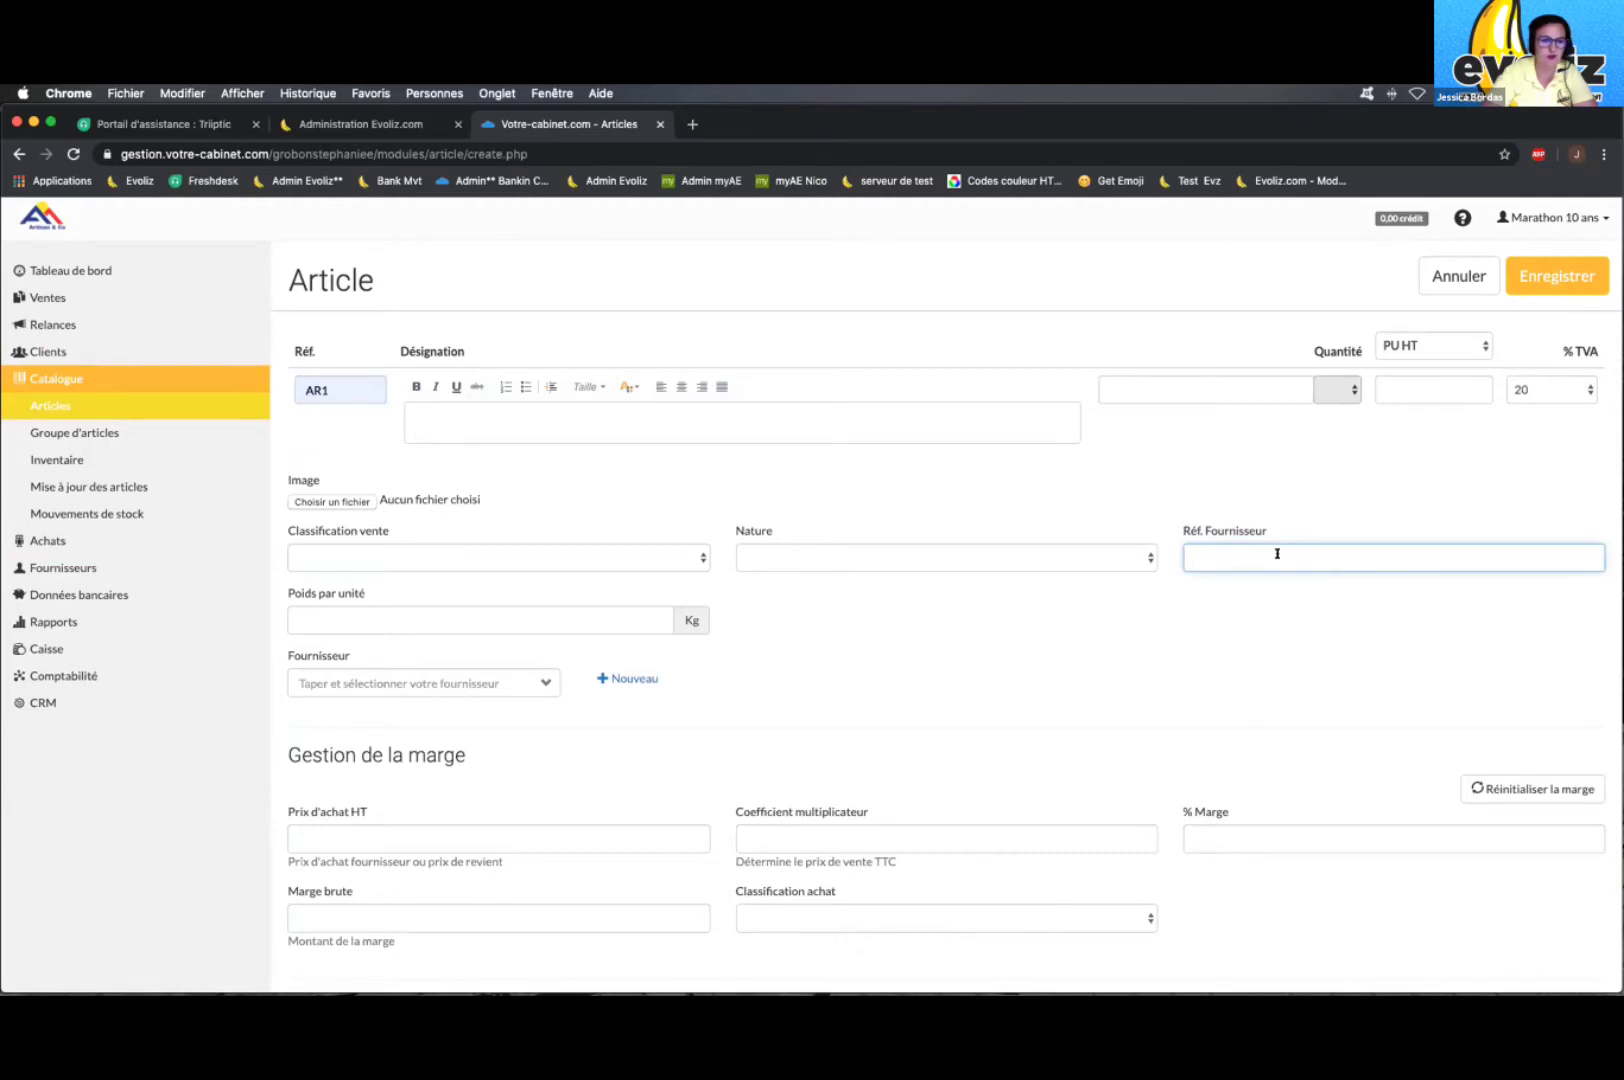
left_click(48, 540)
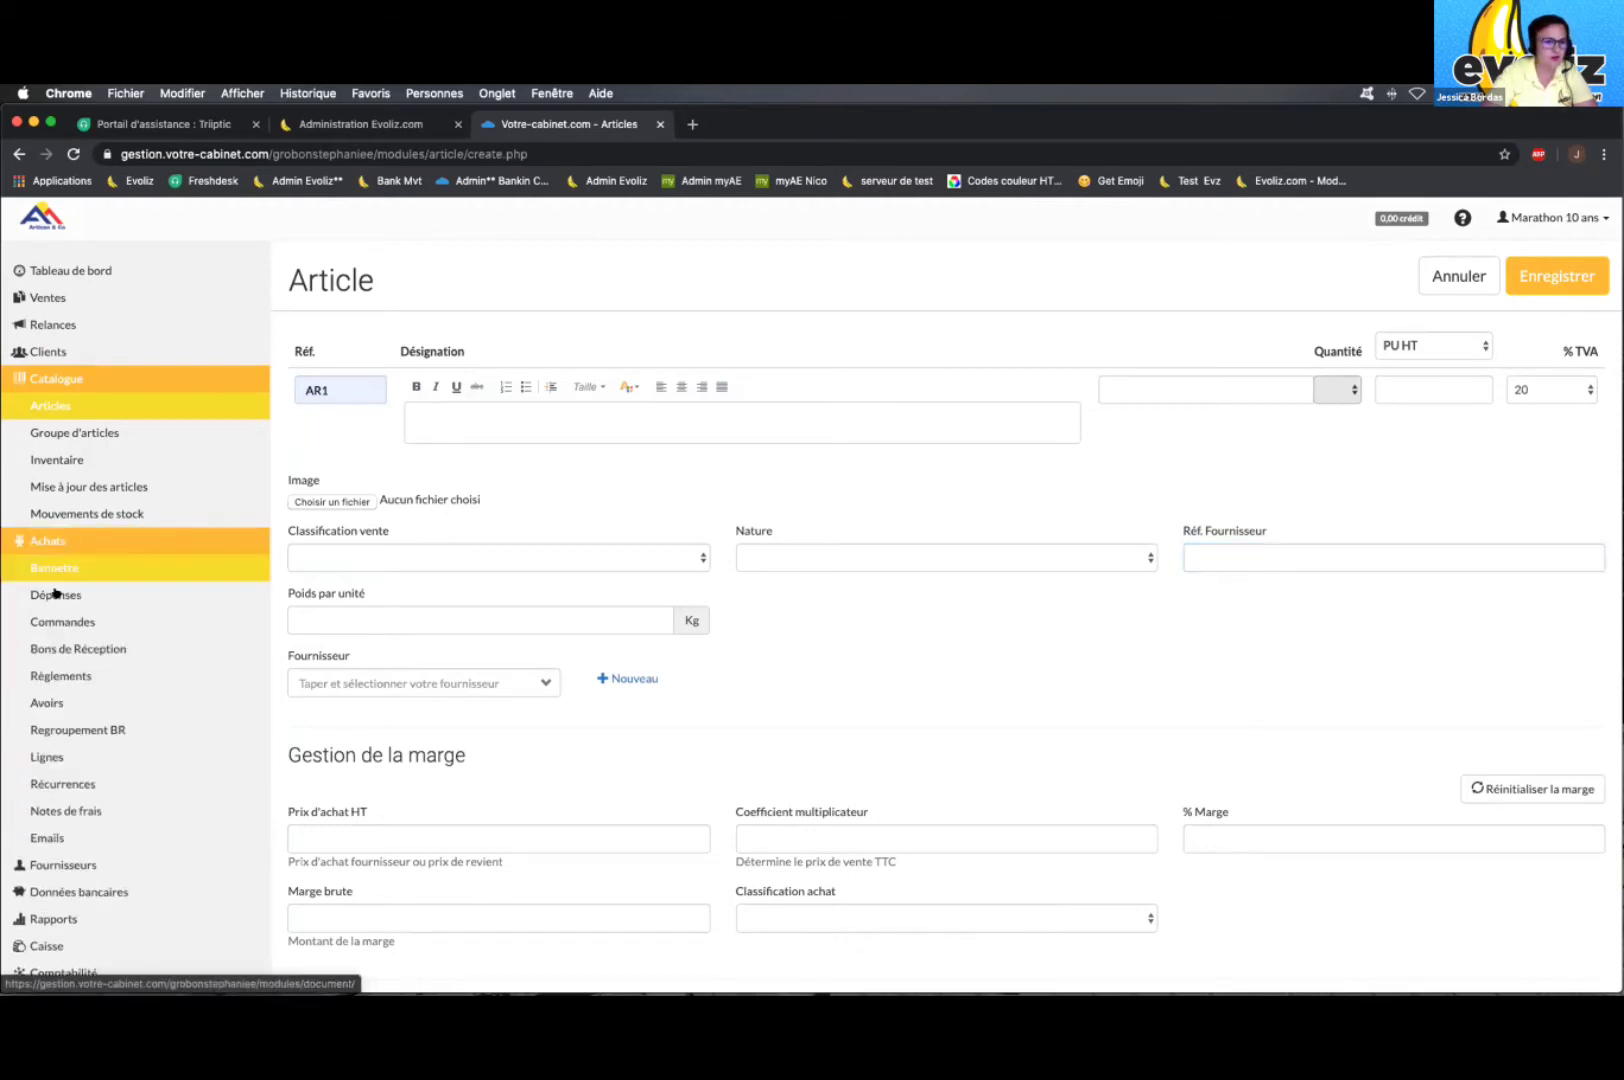
left_click(55, 592)
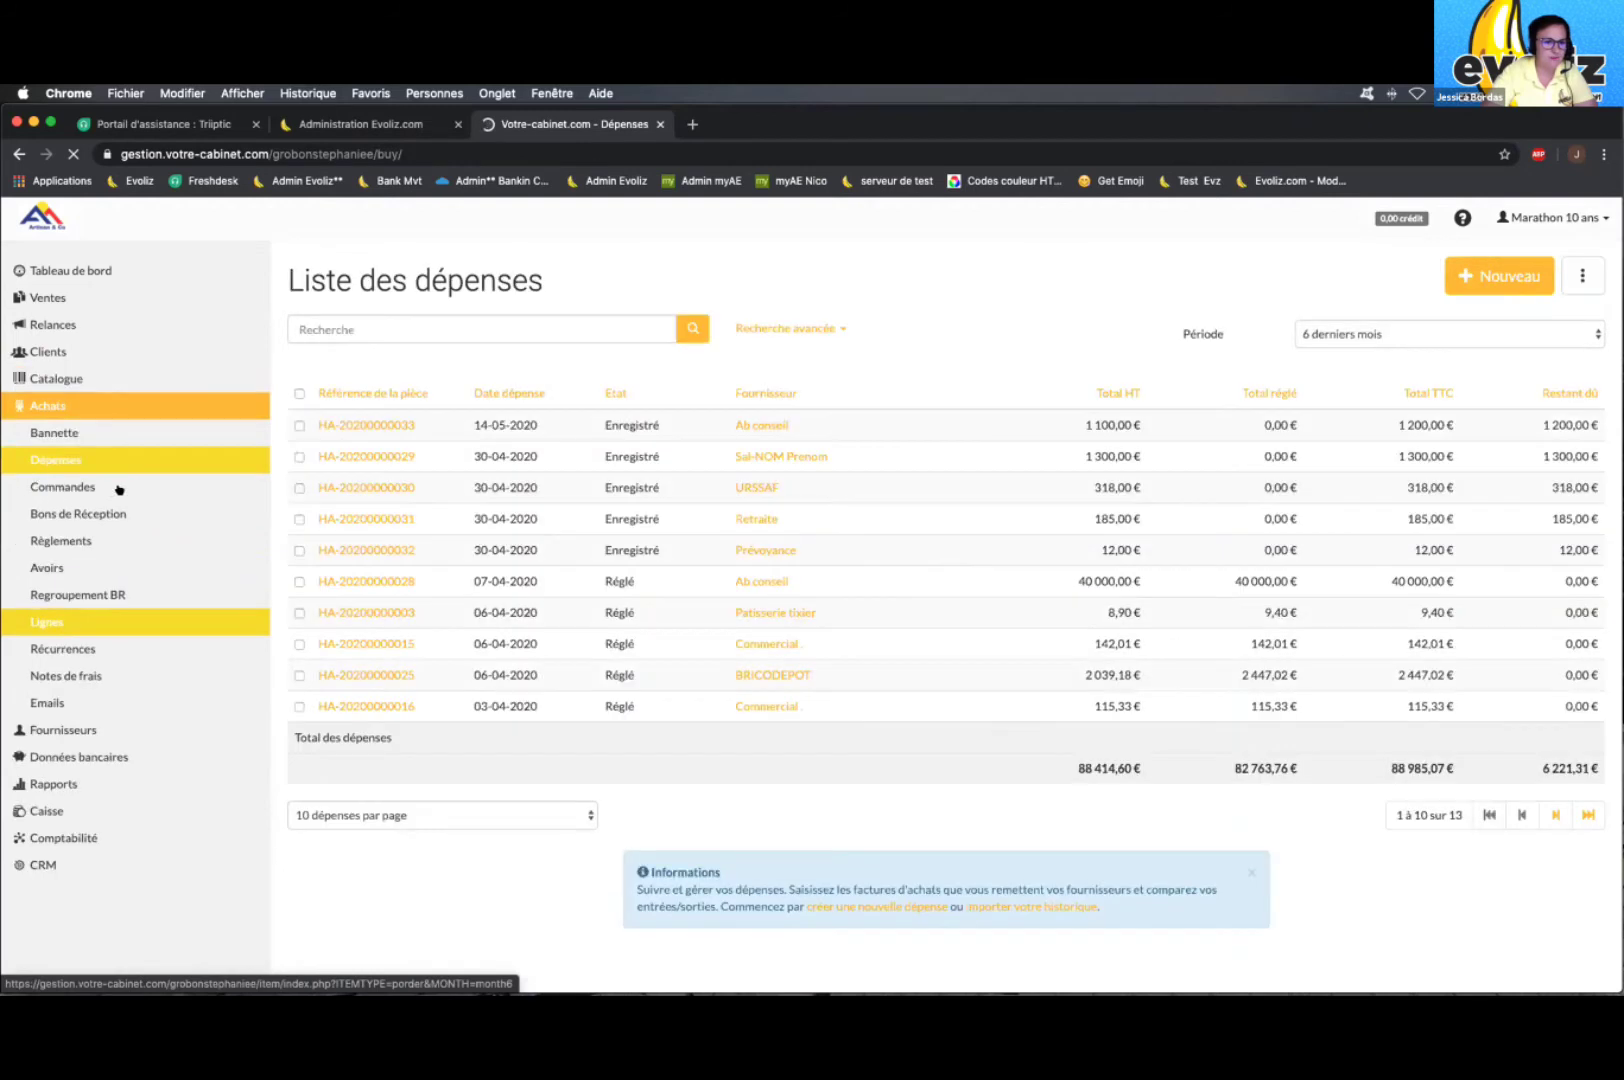
left_click(119, 489)
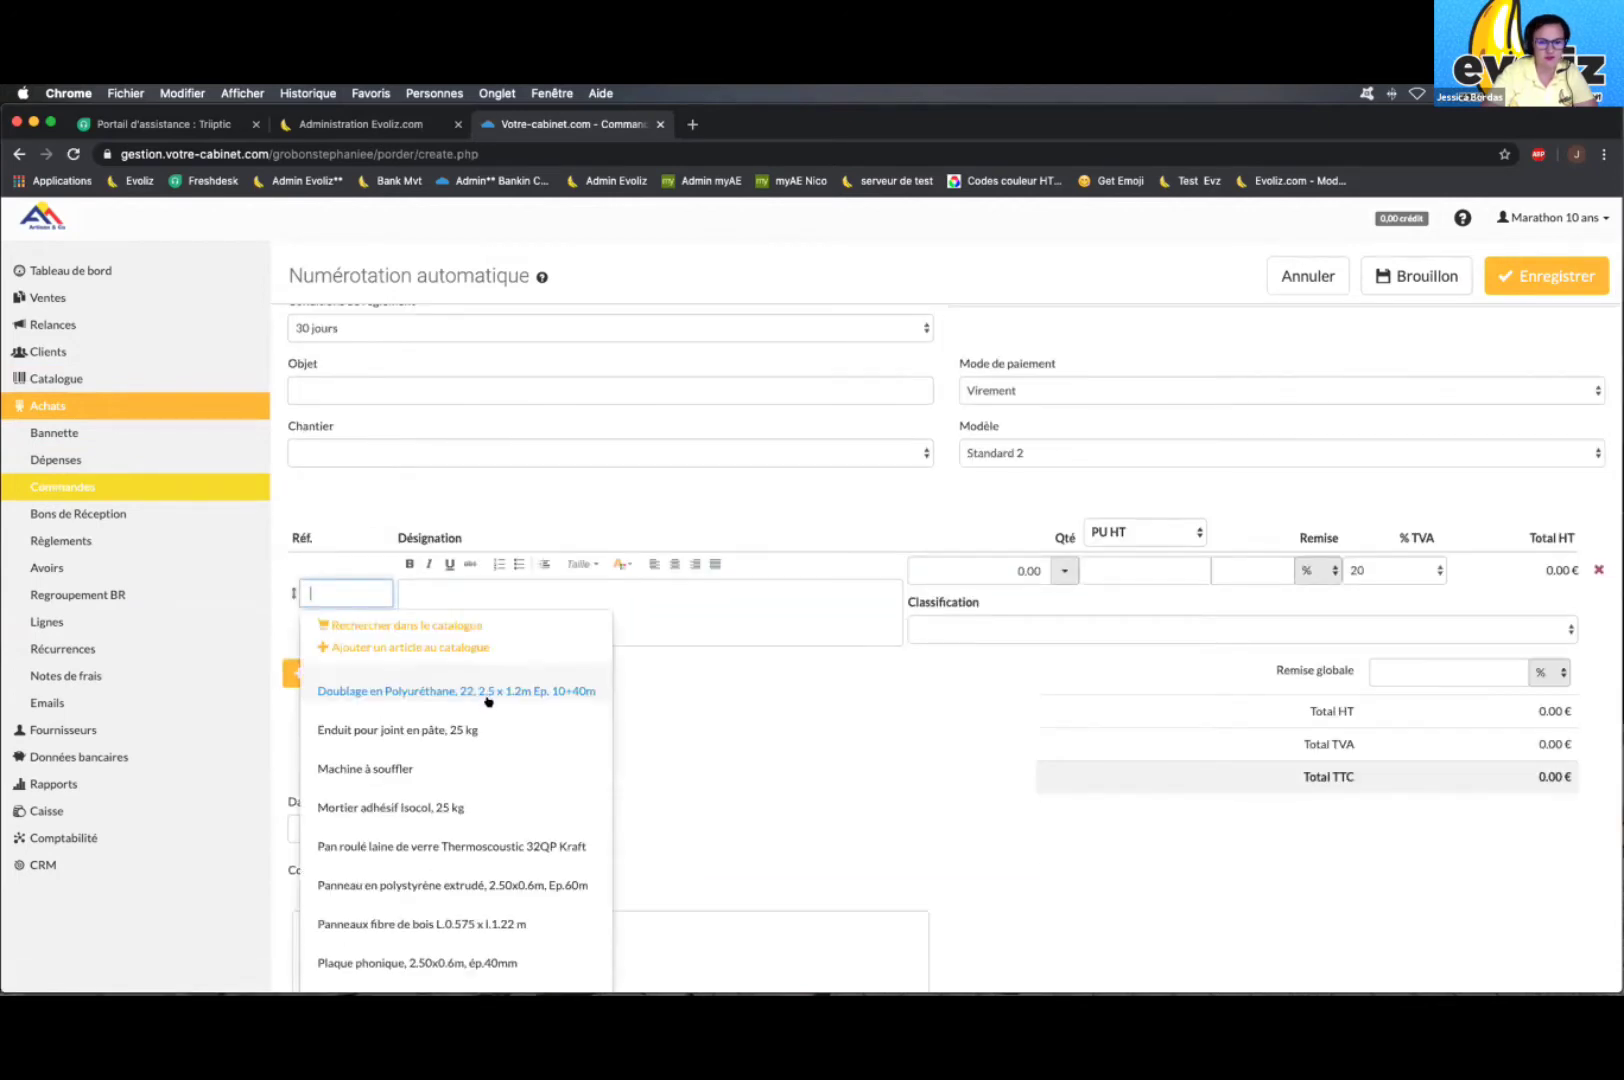
scroll(488, 700, "down", 1)
scroll(488, 702, "down", 1)
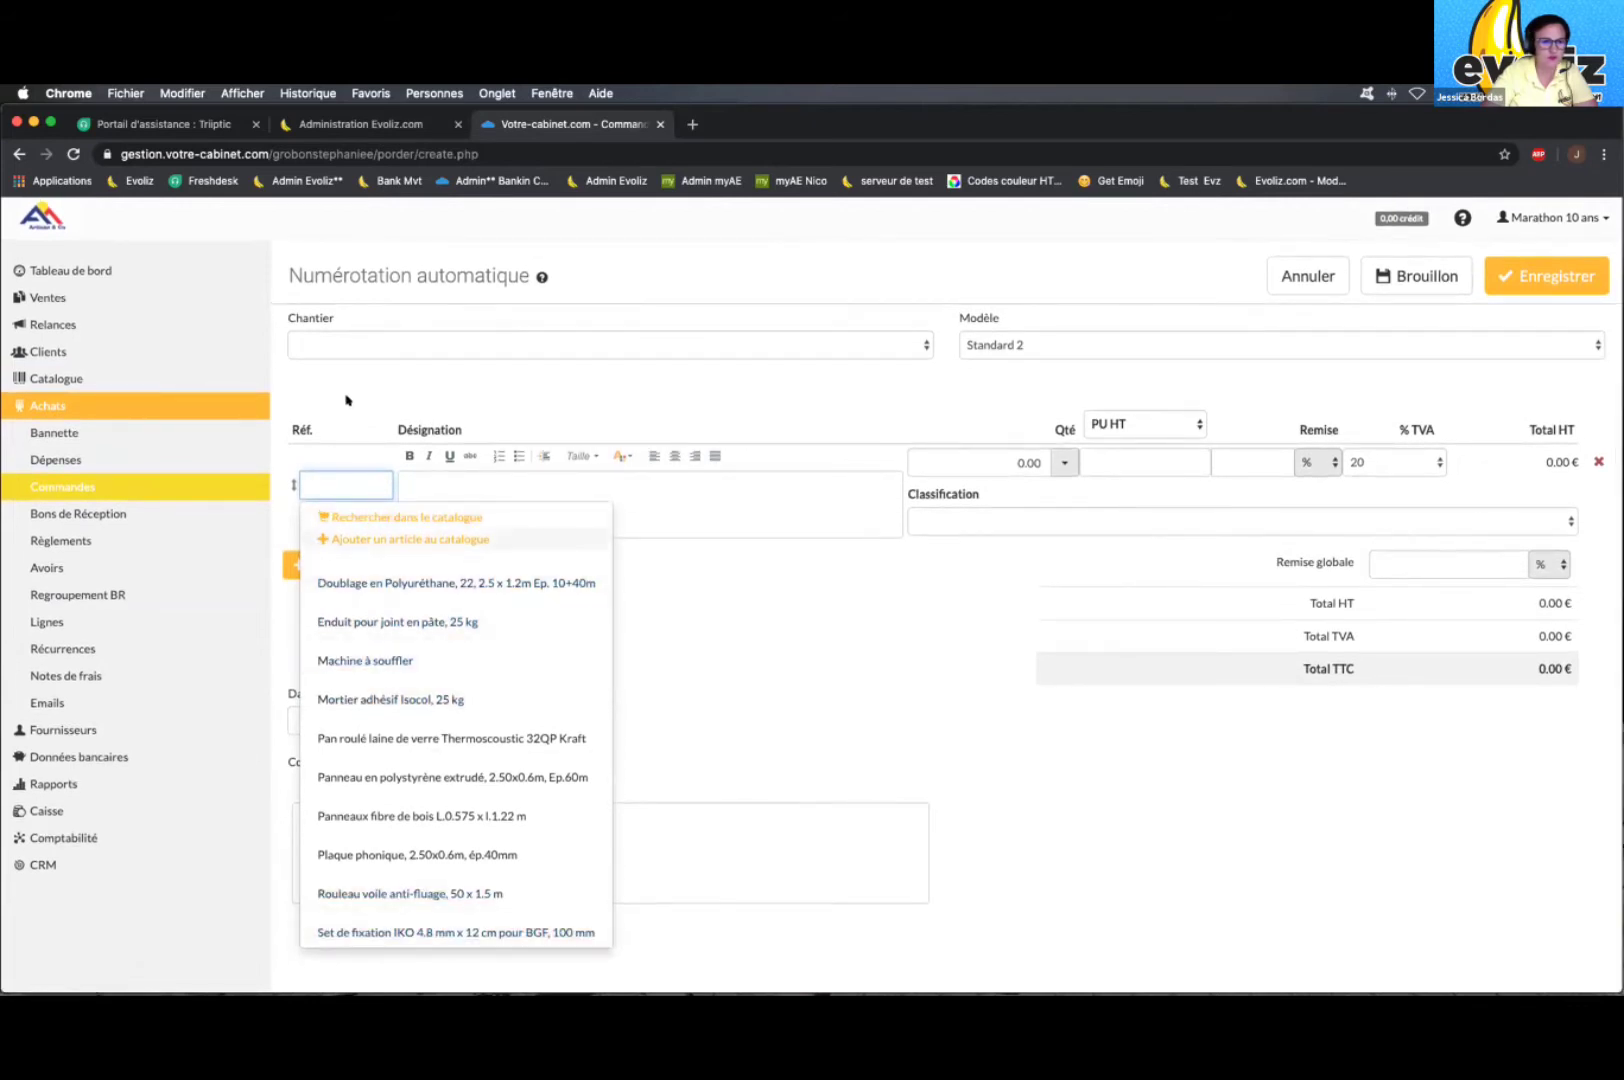
Step: Start another new article in the Catalogue and examine its Gestion de la marge section
left_click(58, 379)
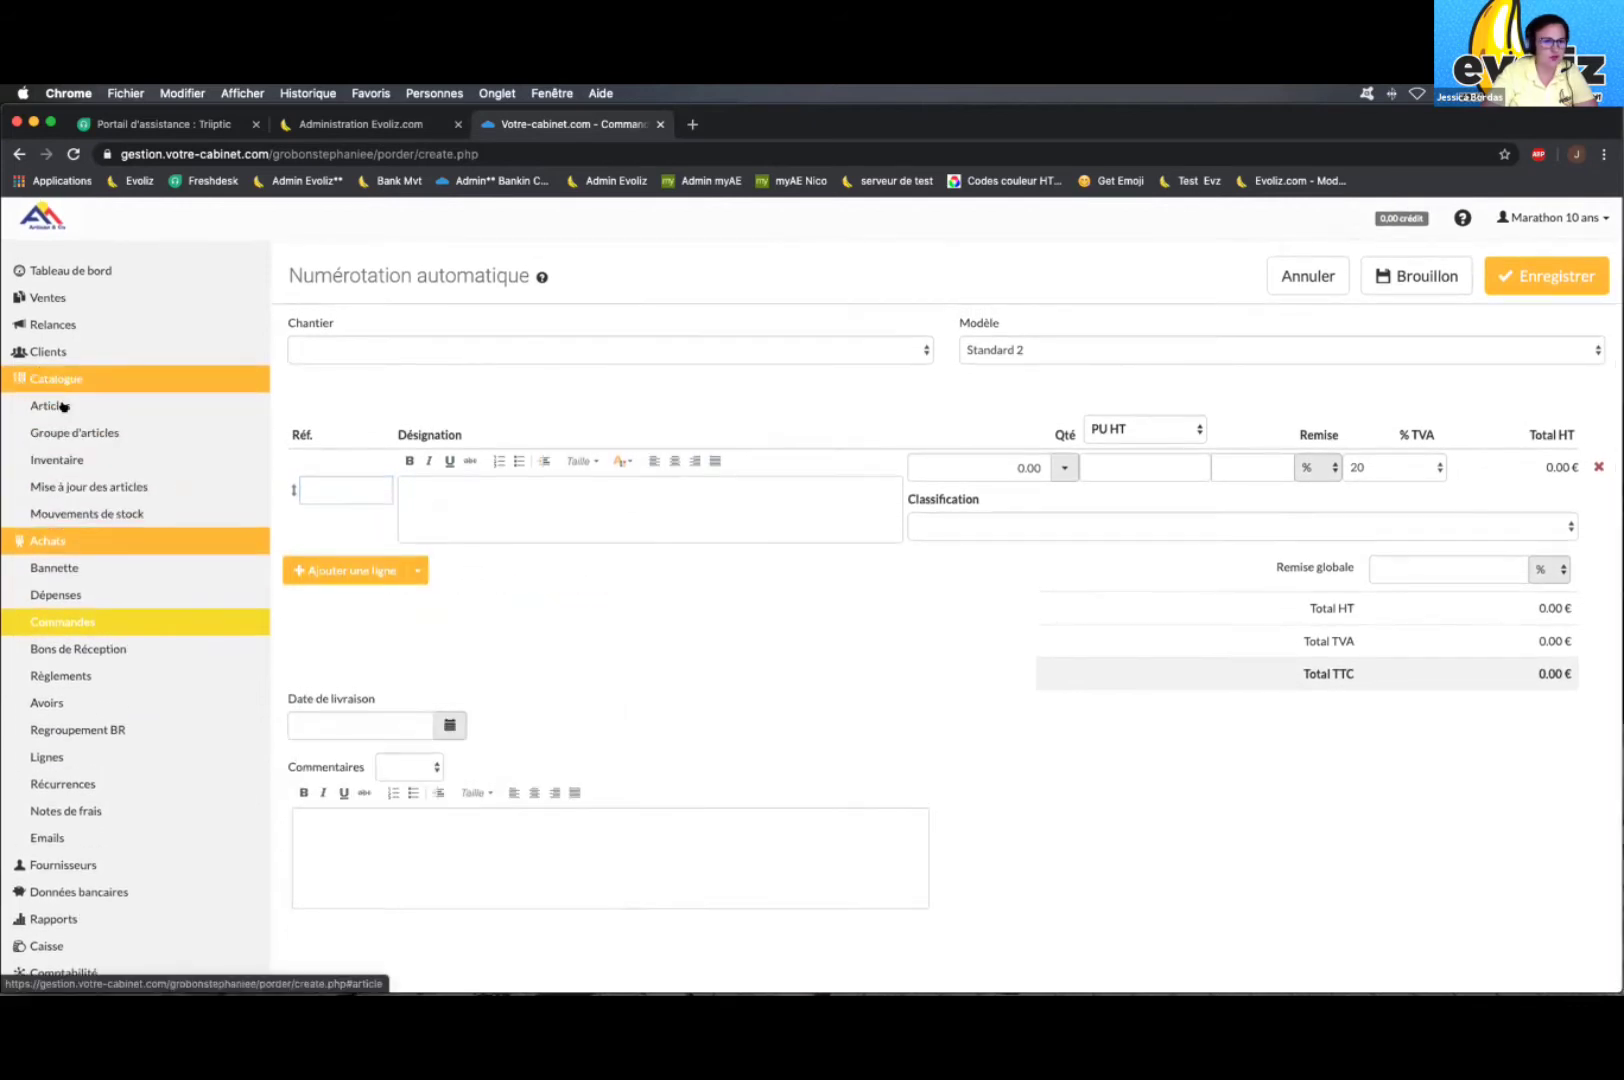
left_click(63, 405)
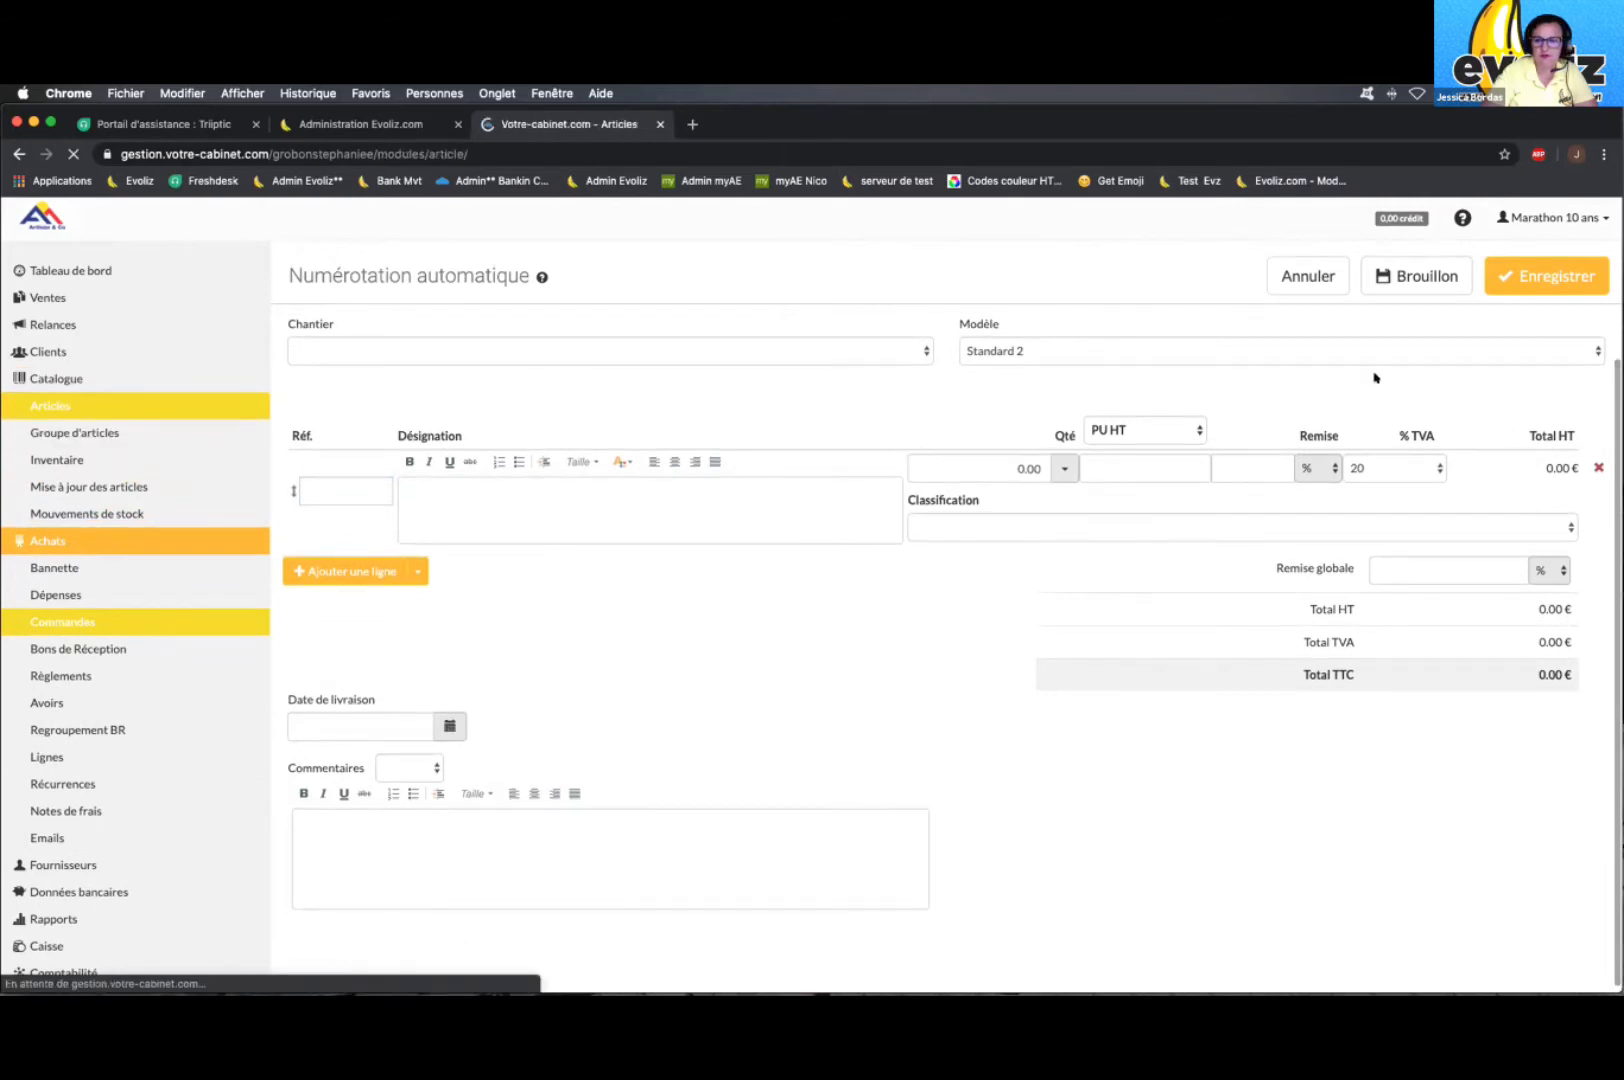
left_click(1497, 274)
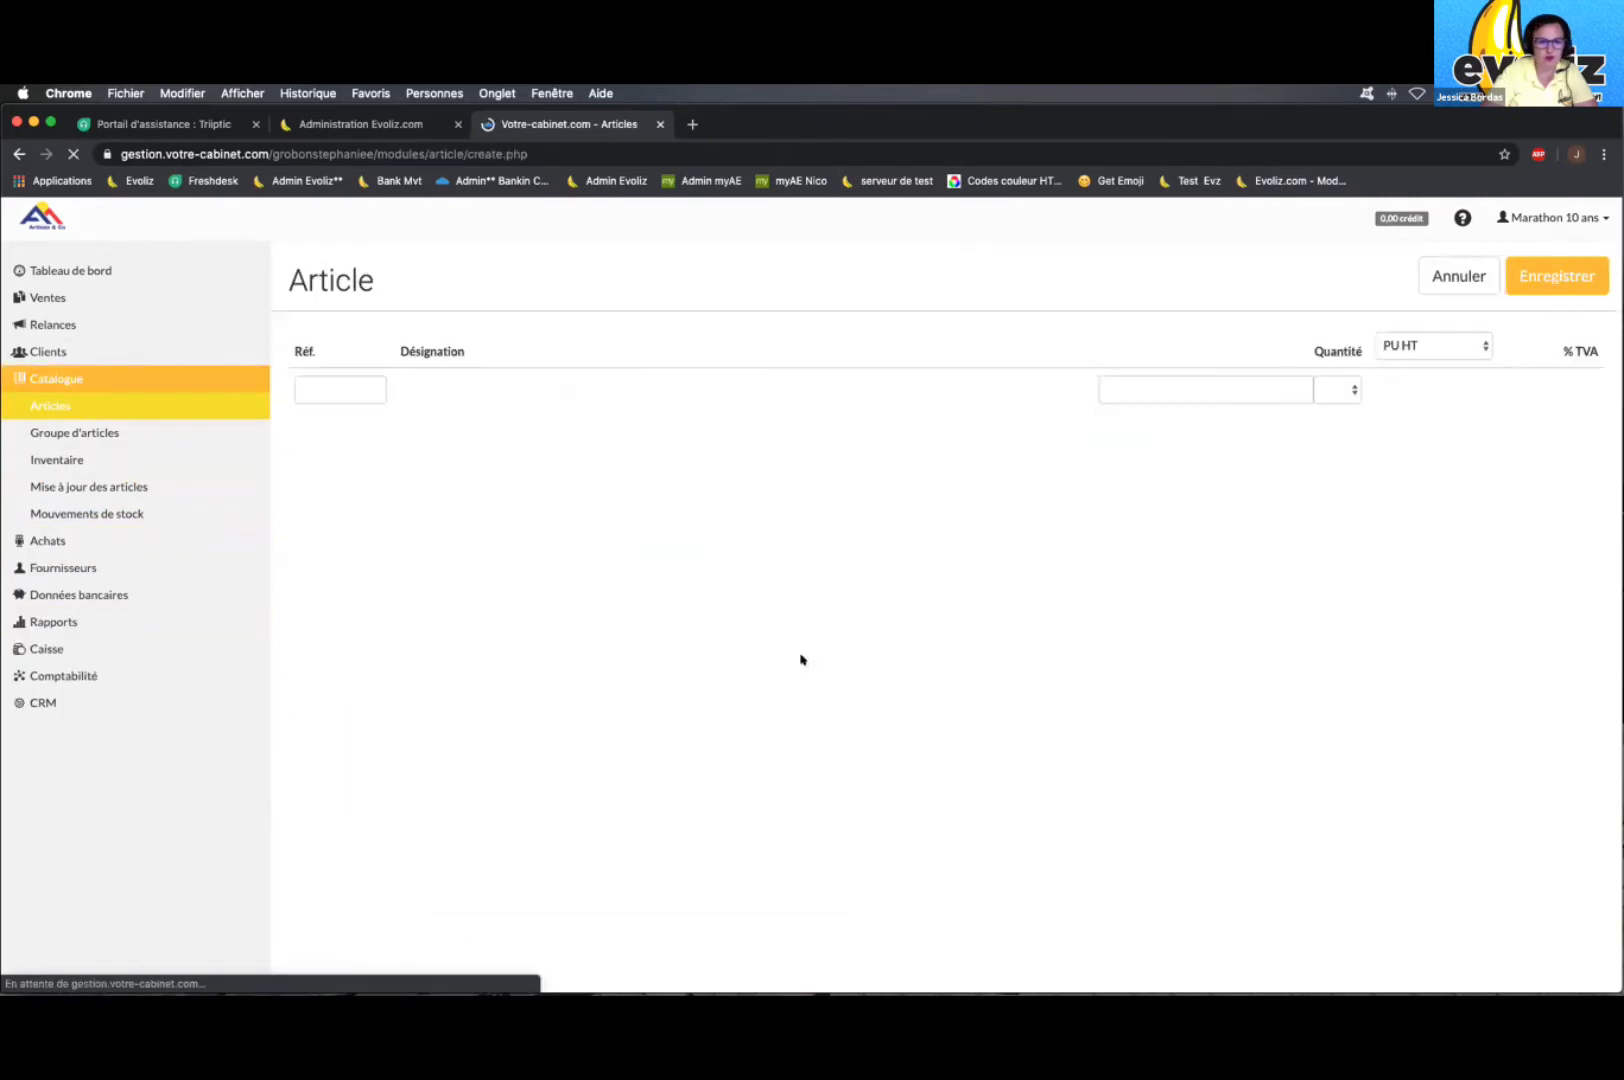
scroll(319, 565, "down", 5)
left_click_drag(285, 543, 536, 551)
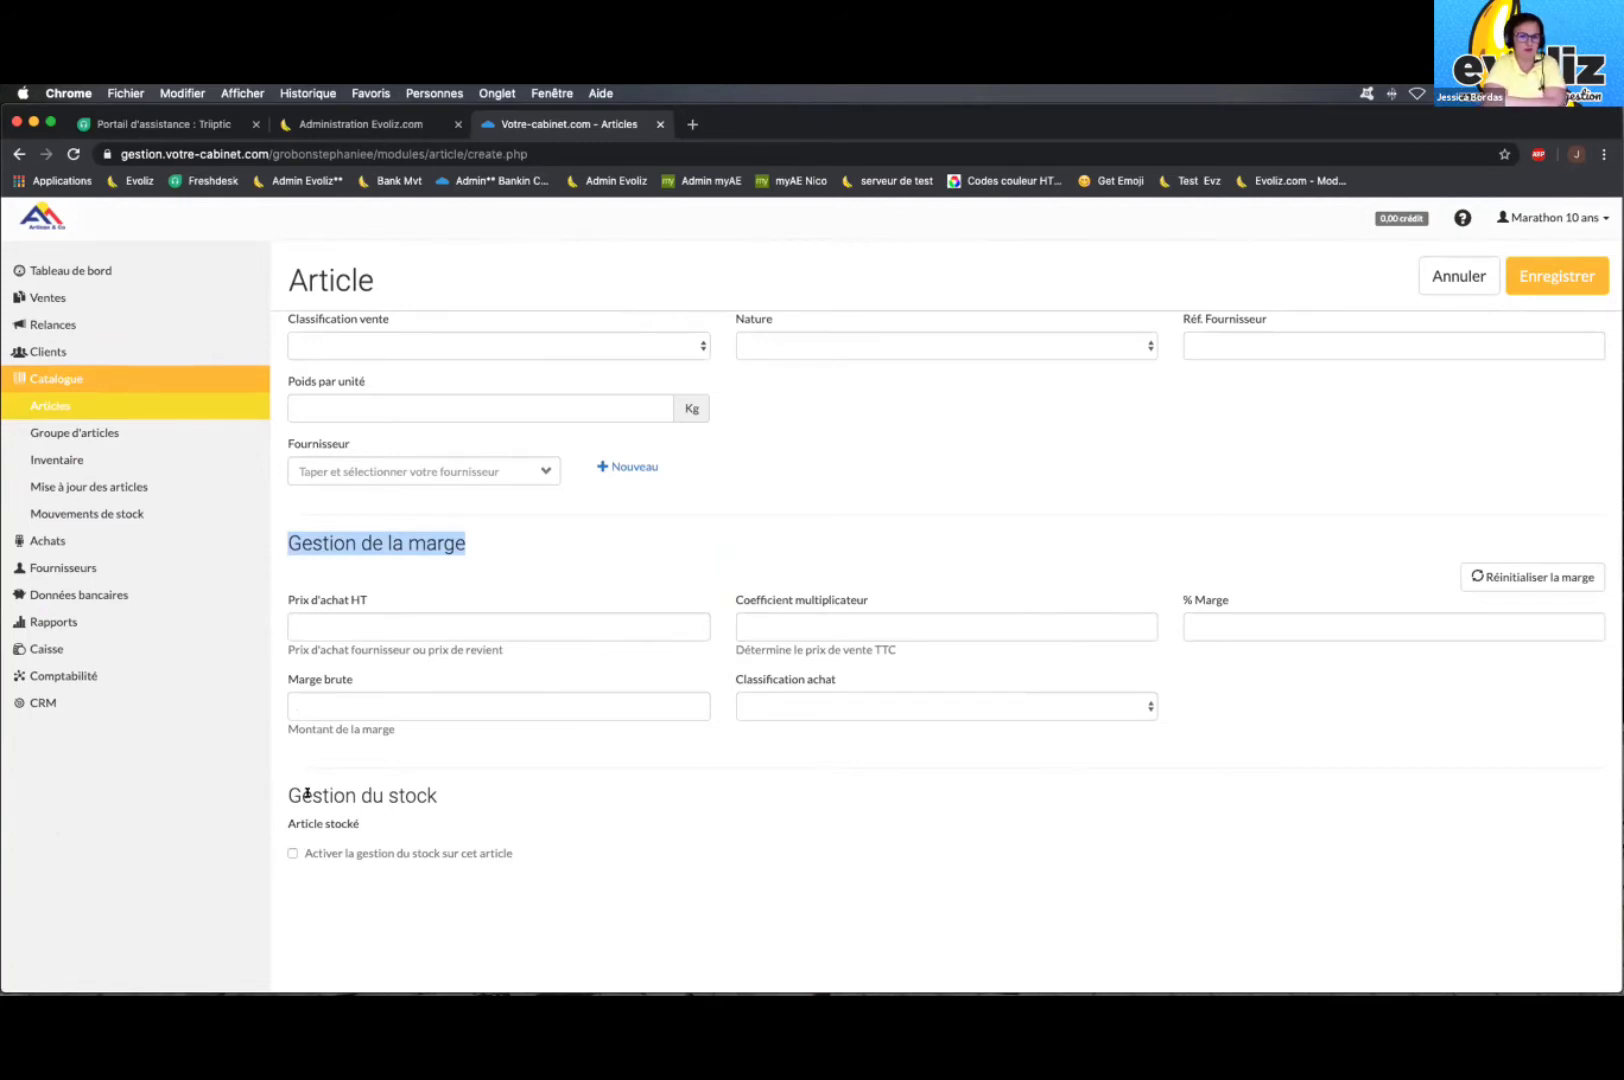
Step: Activate stock management on the new article and examine the Qté stockée field without entering a quantity
left_click_drag(290, 795, 434, 795)
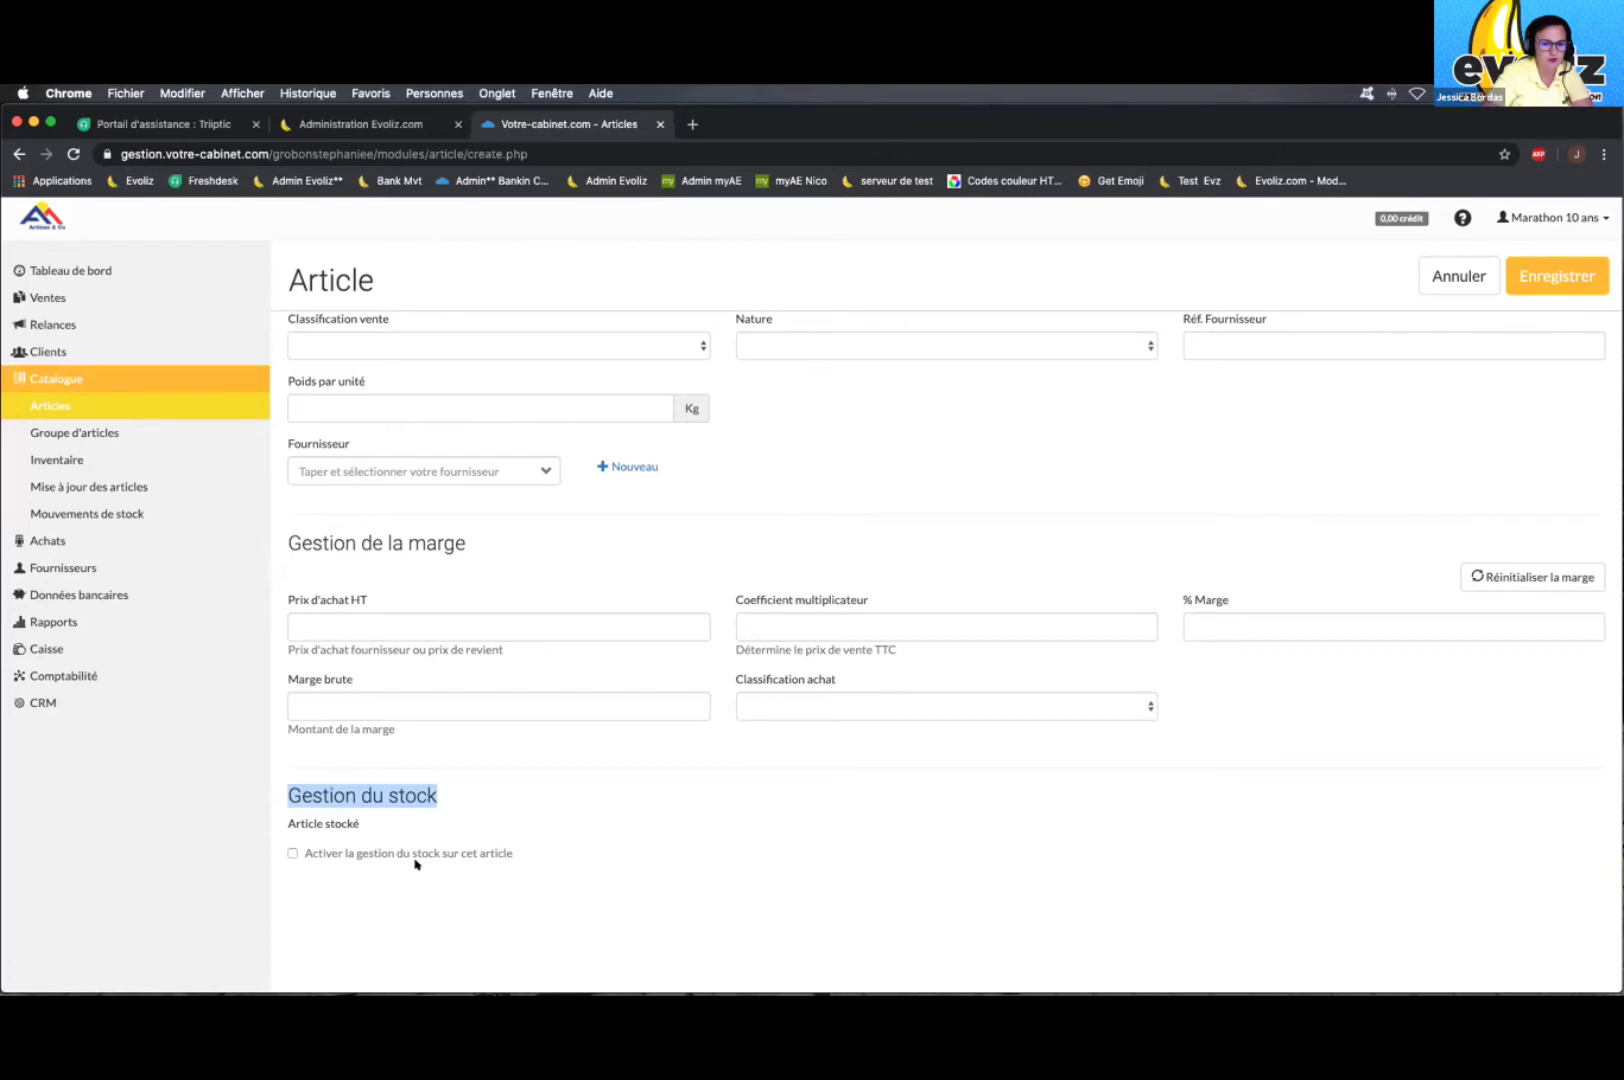
left_click(290, 853)
left_click(984, 847)
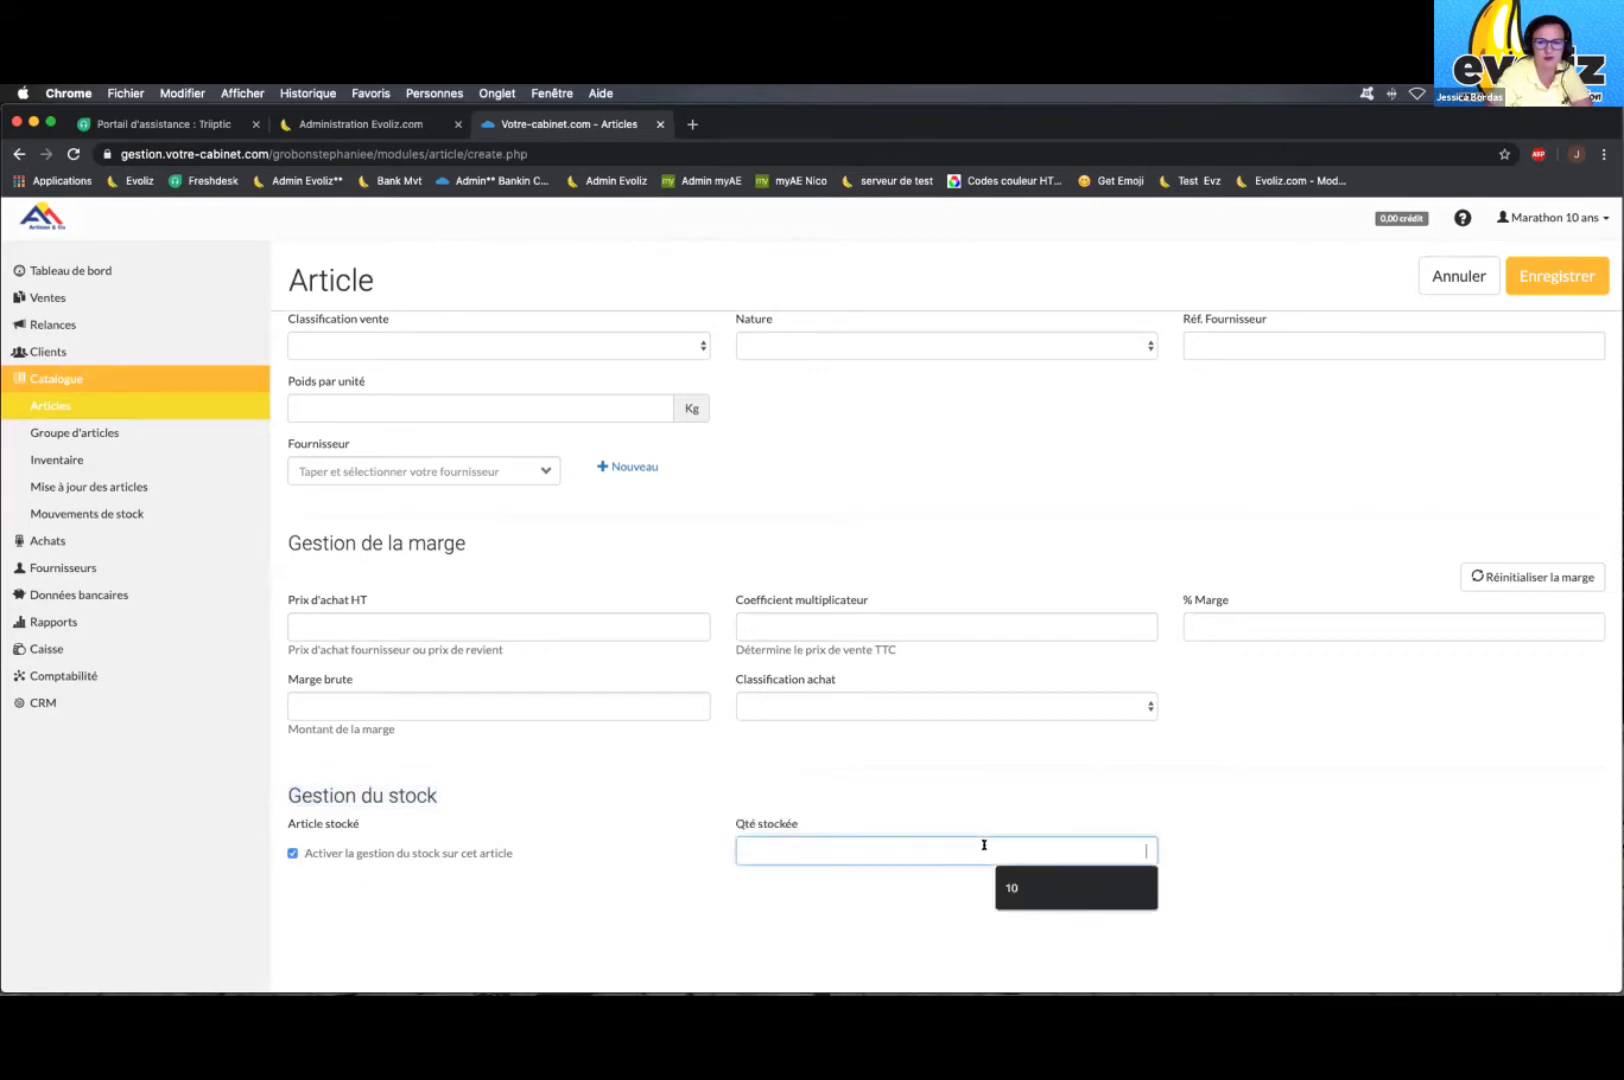
left_click(1322, 848)
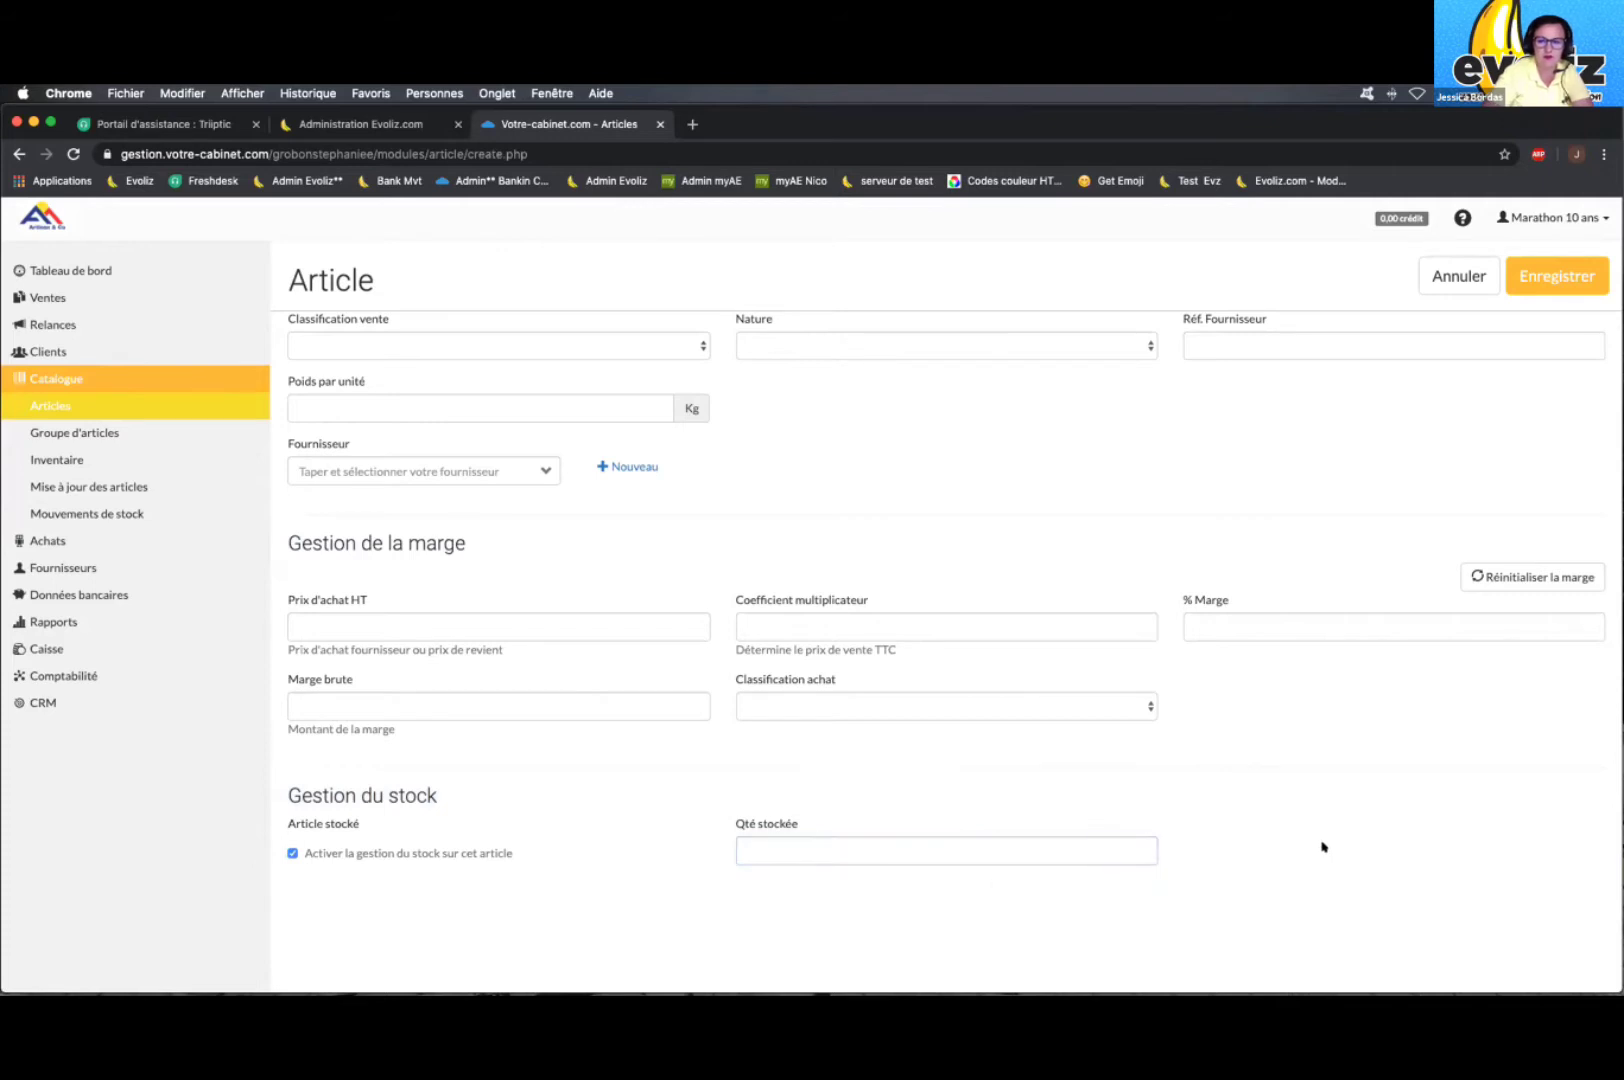
Step: Open the Gestion des stocks preferences from the account's Paramètres
left_click(1578, 218)
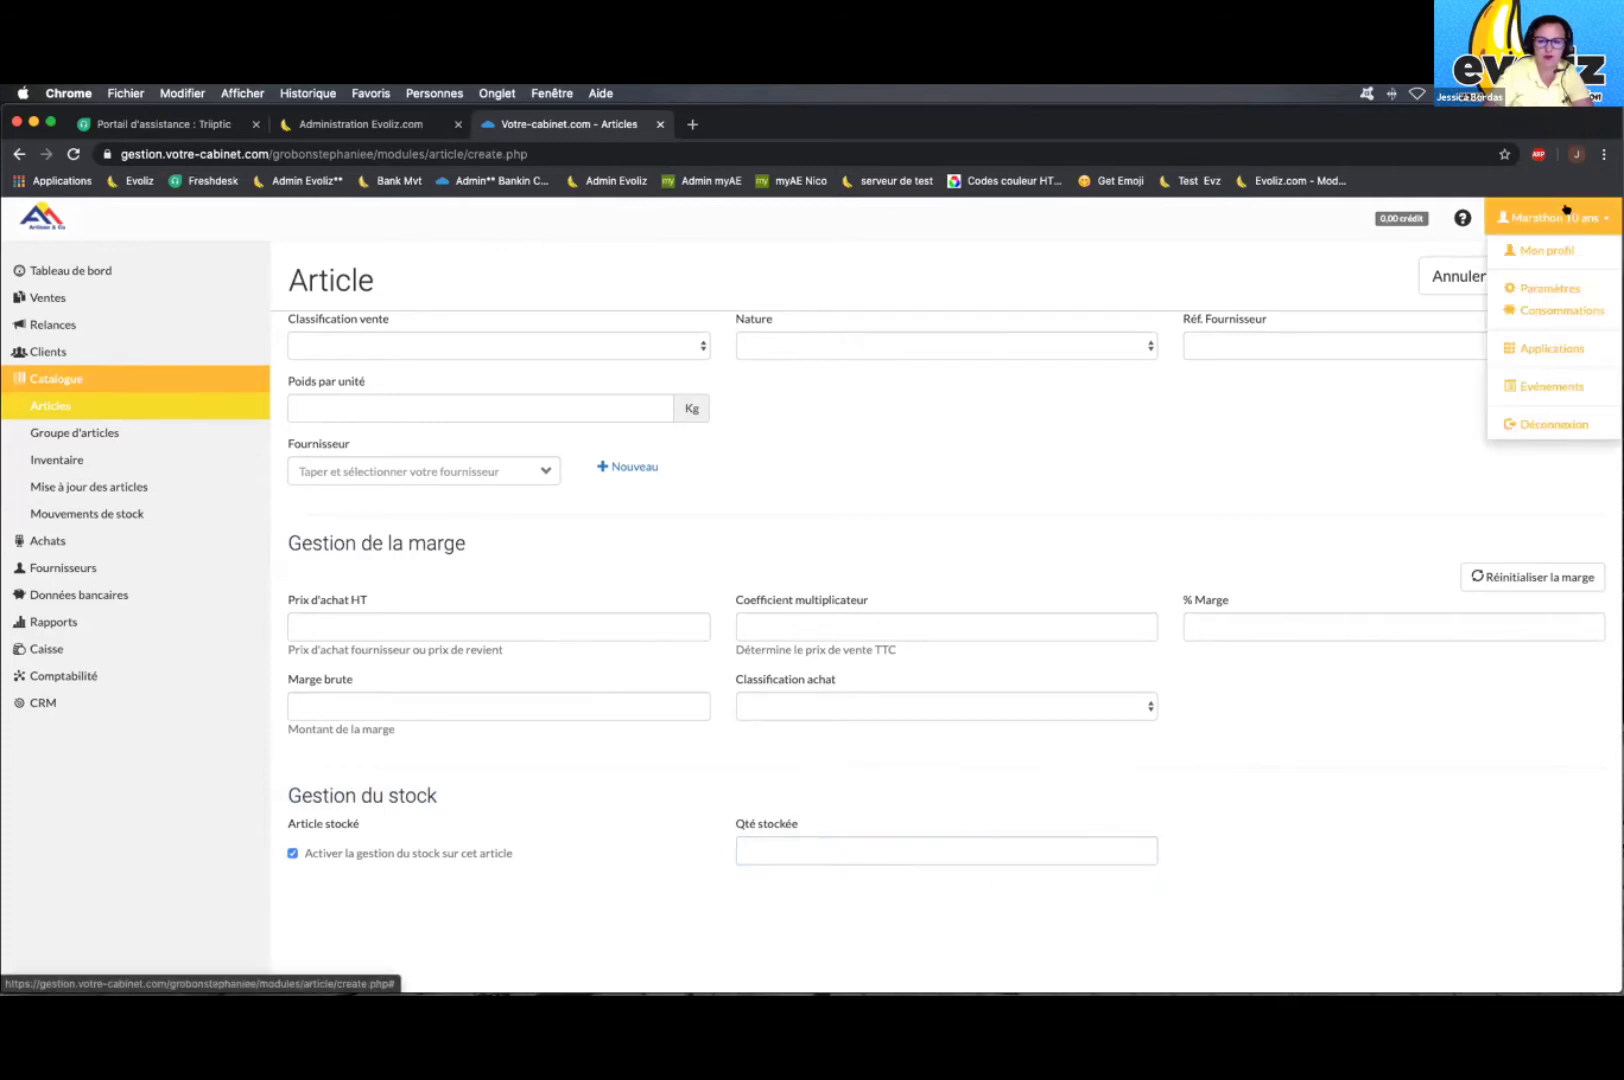
left_click(1533, 290)
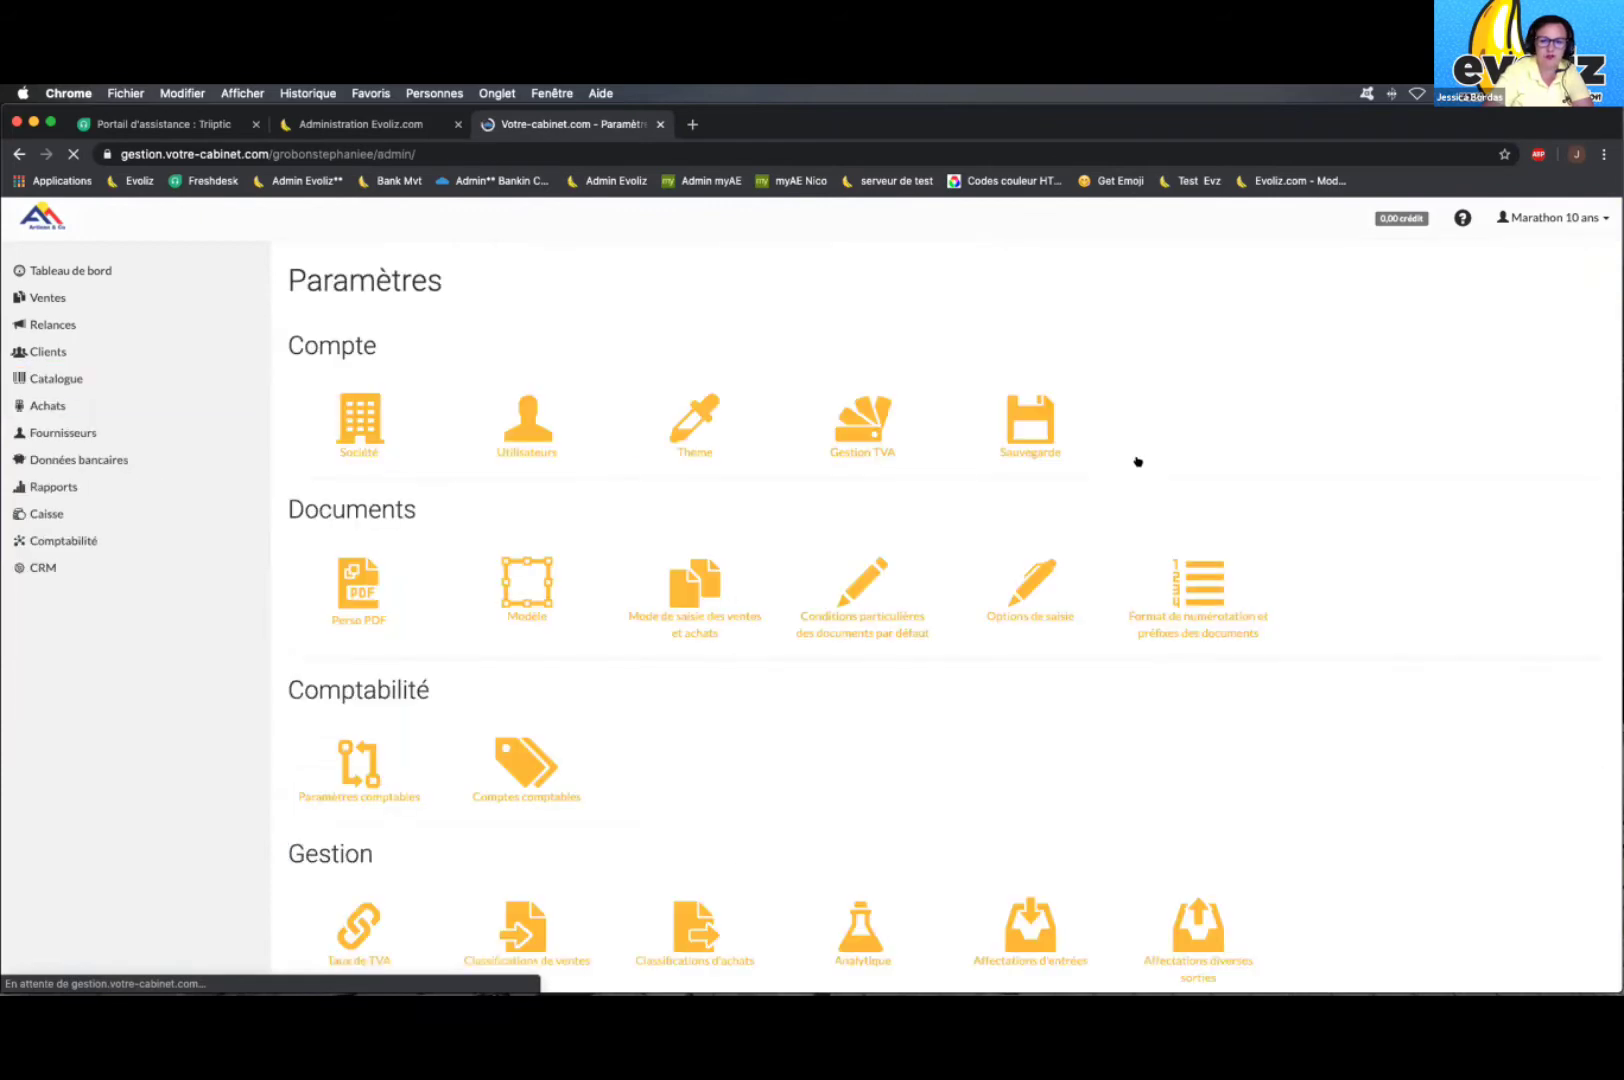
scroll(1138, 460, "down", 3)
scroll(1149, 470, "down", 2)
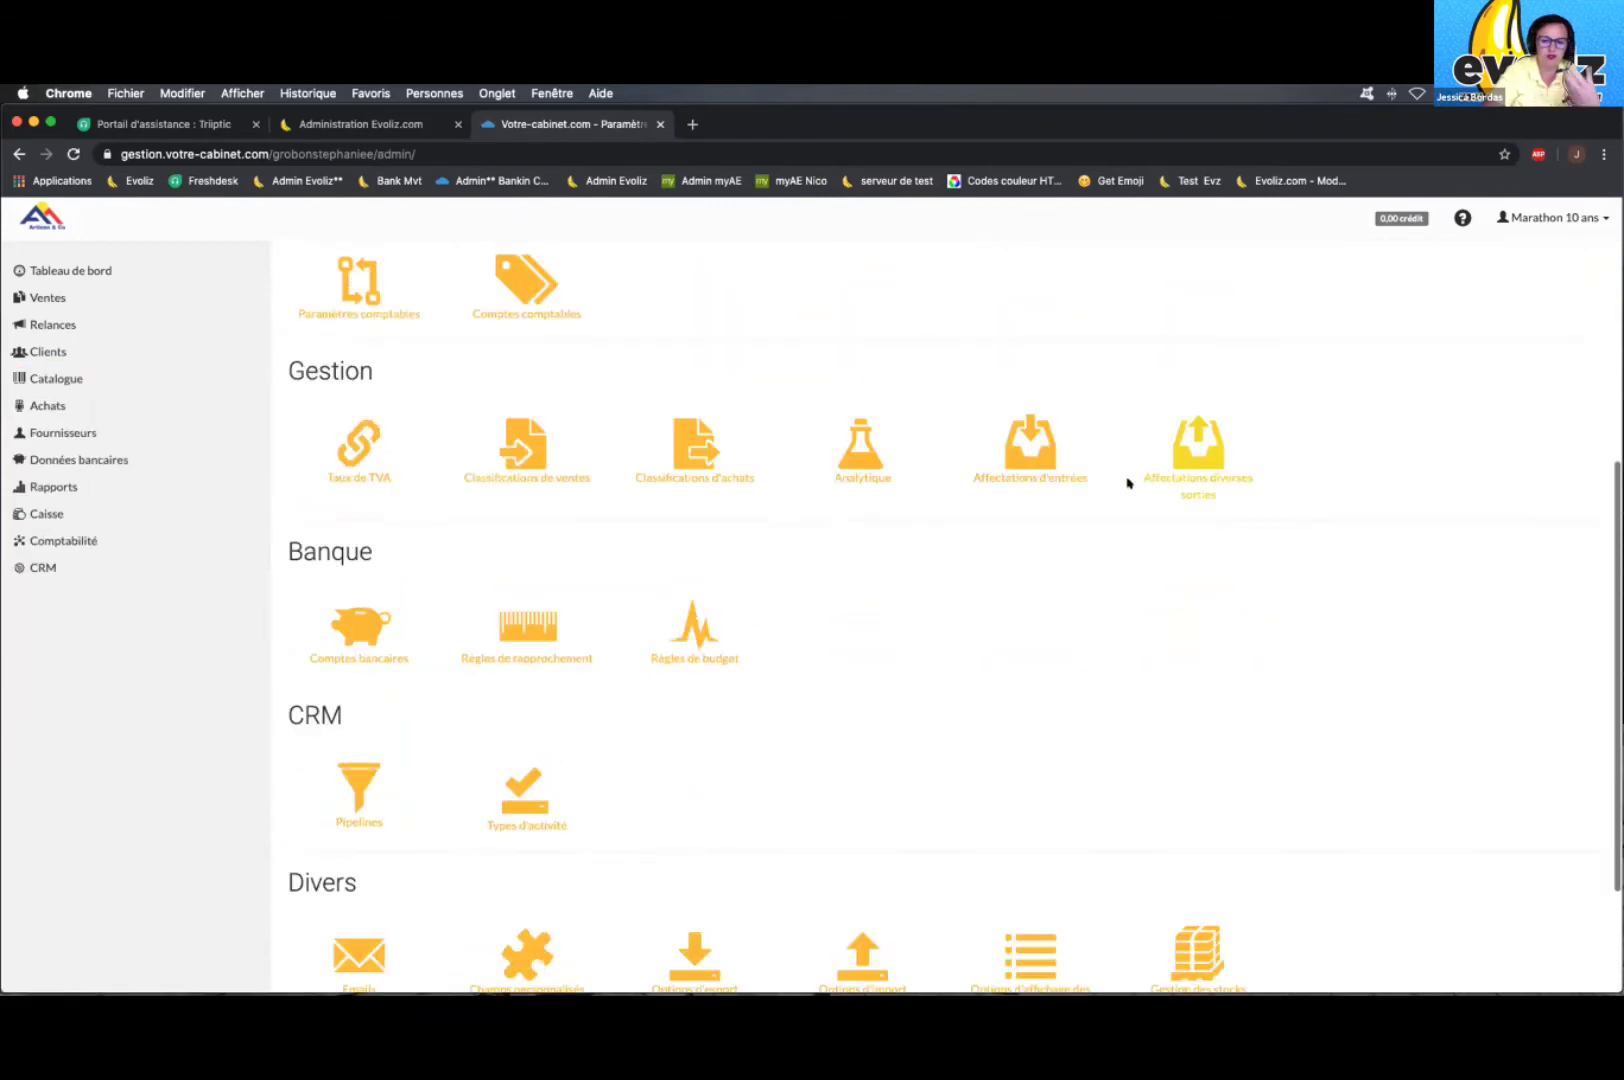
scroll(1150, 779, "down", 2)
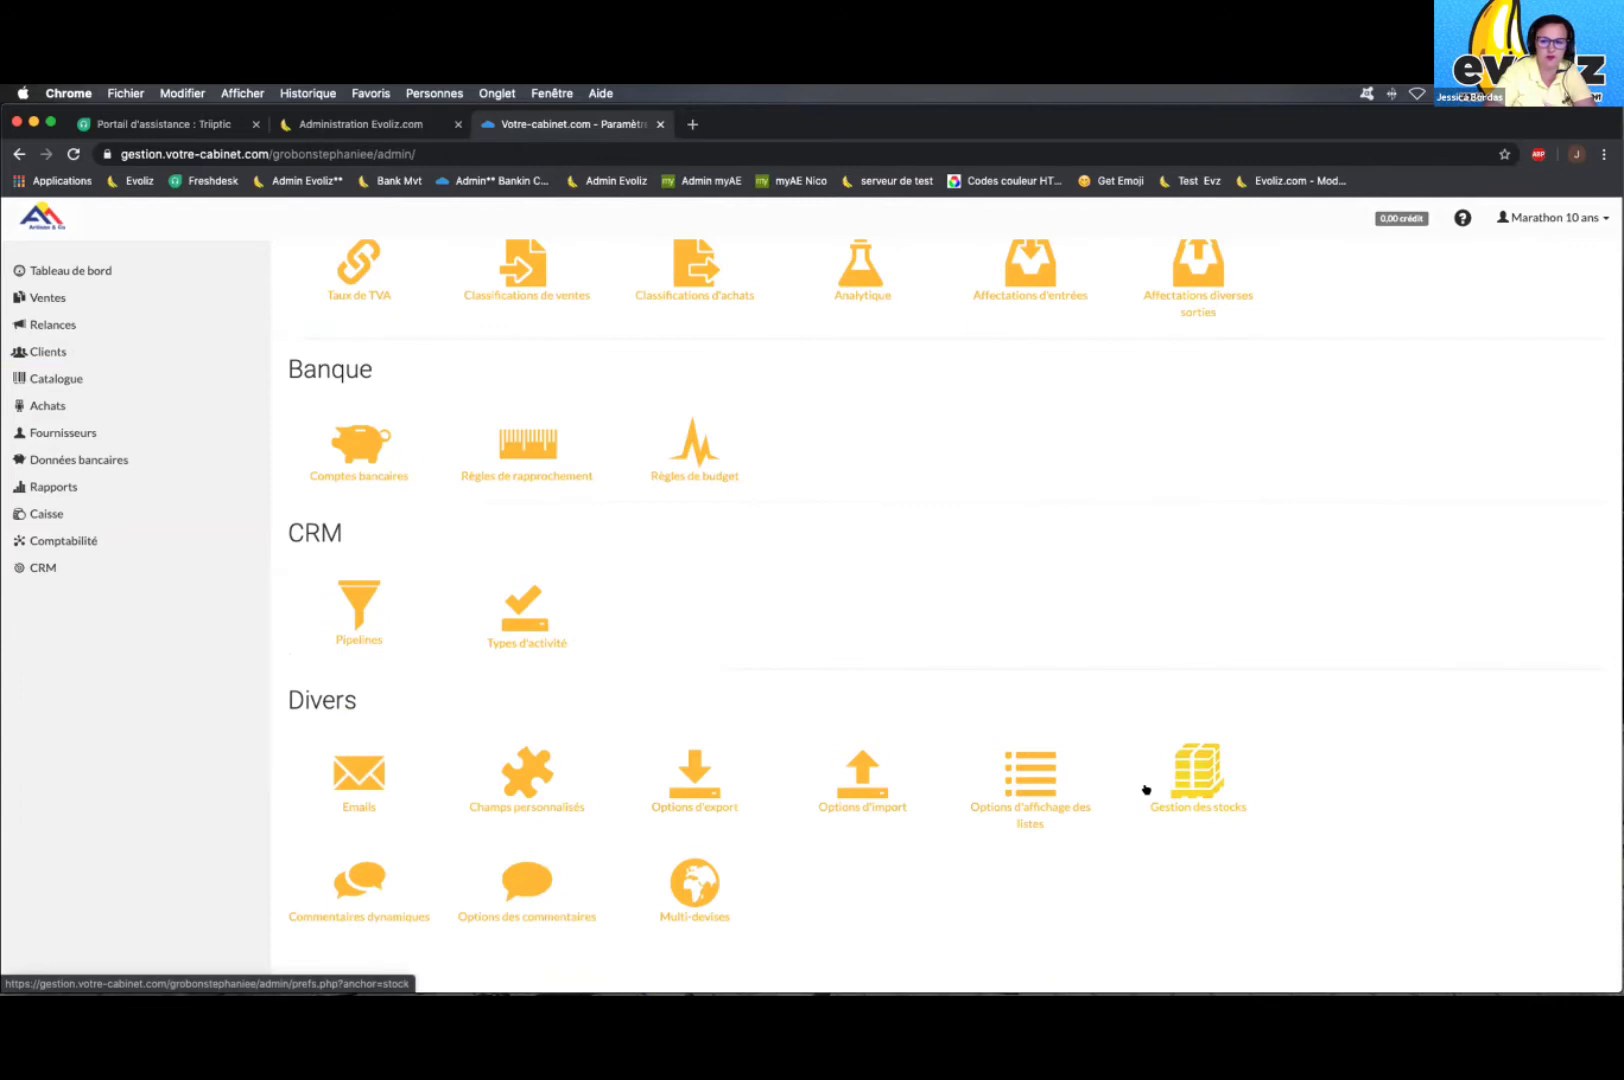
scroll(1287, 783, "up", 4)
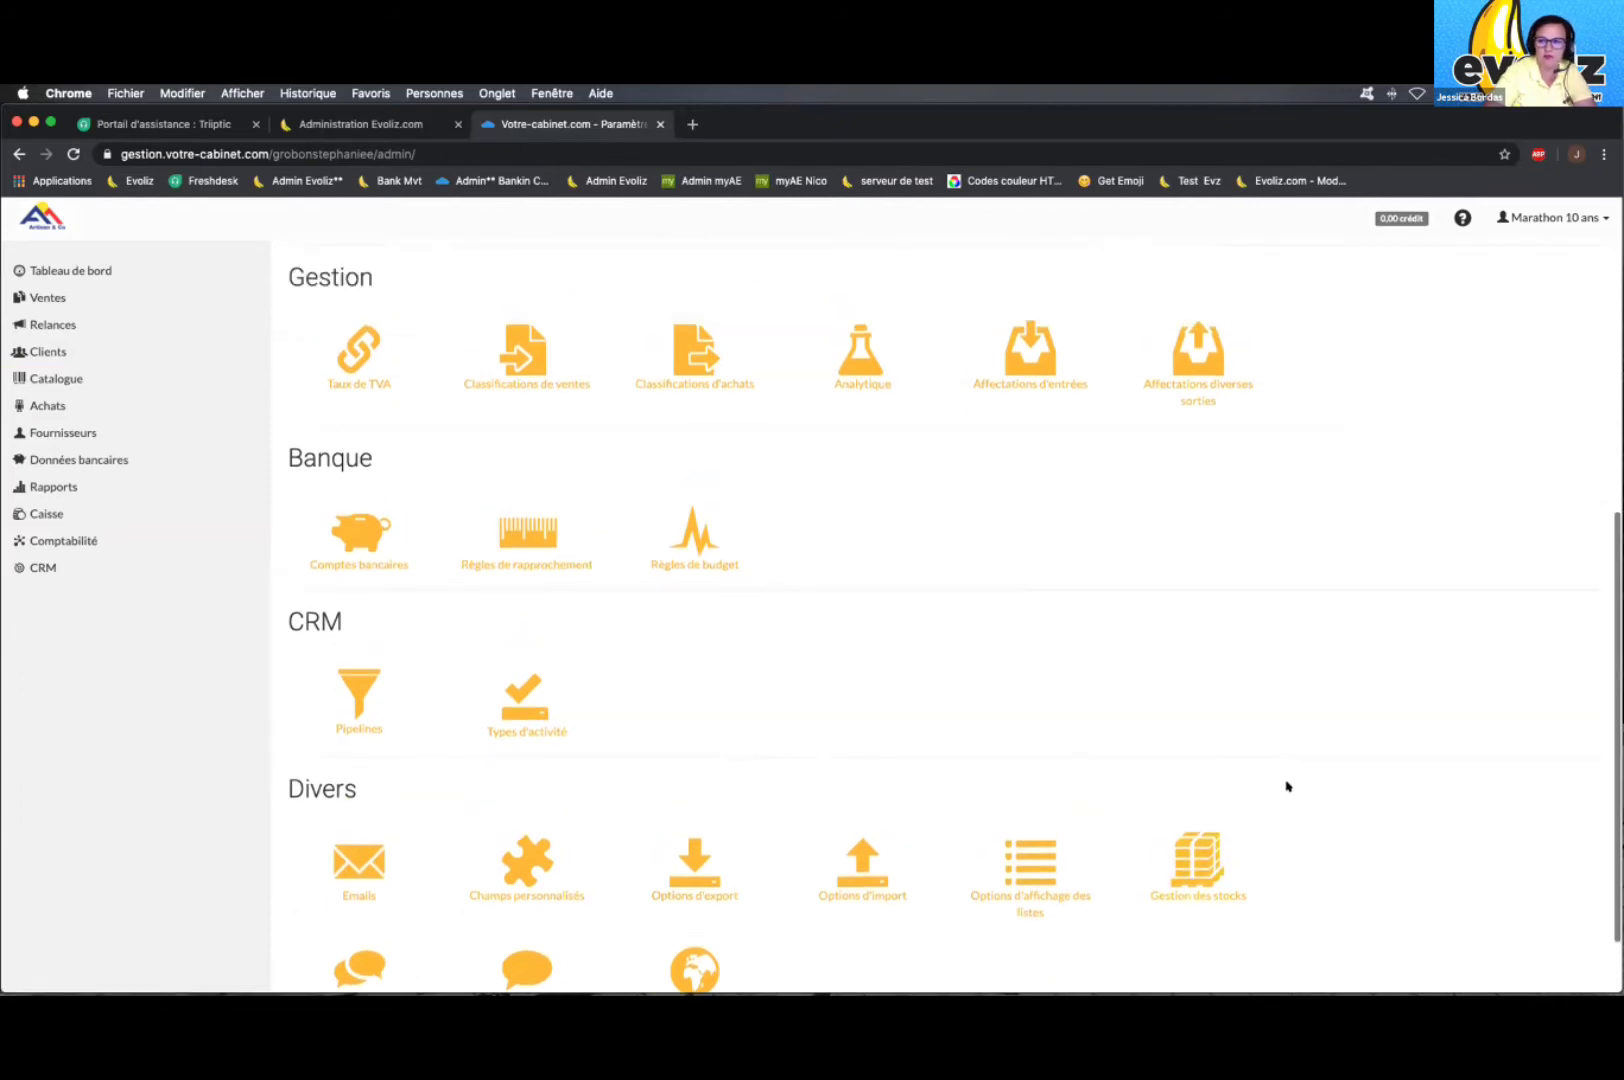
scroll(1164, 493, "up", 5)
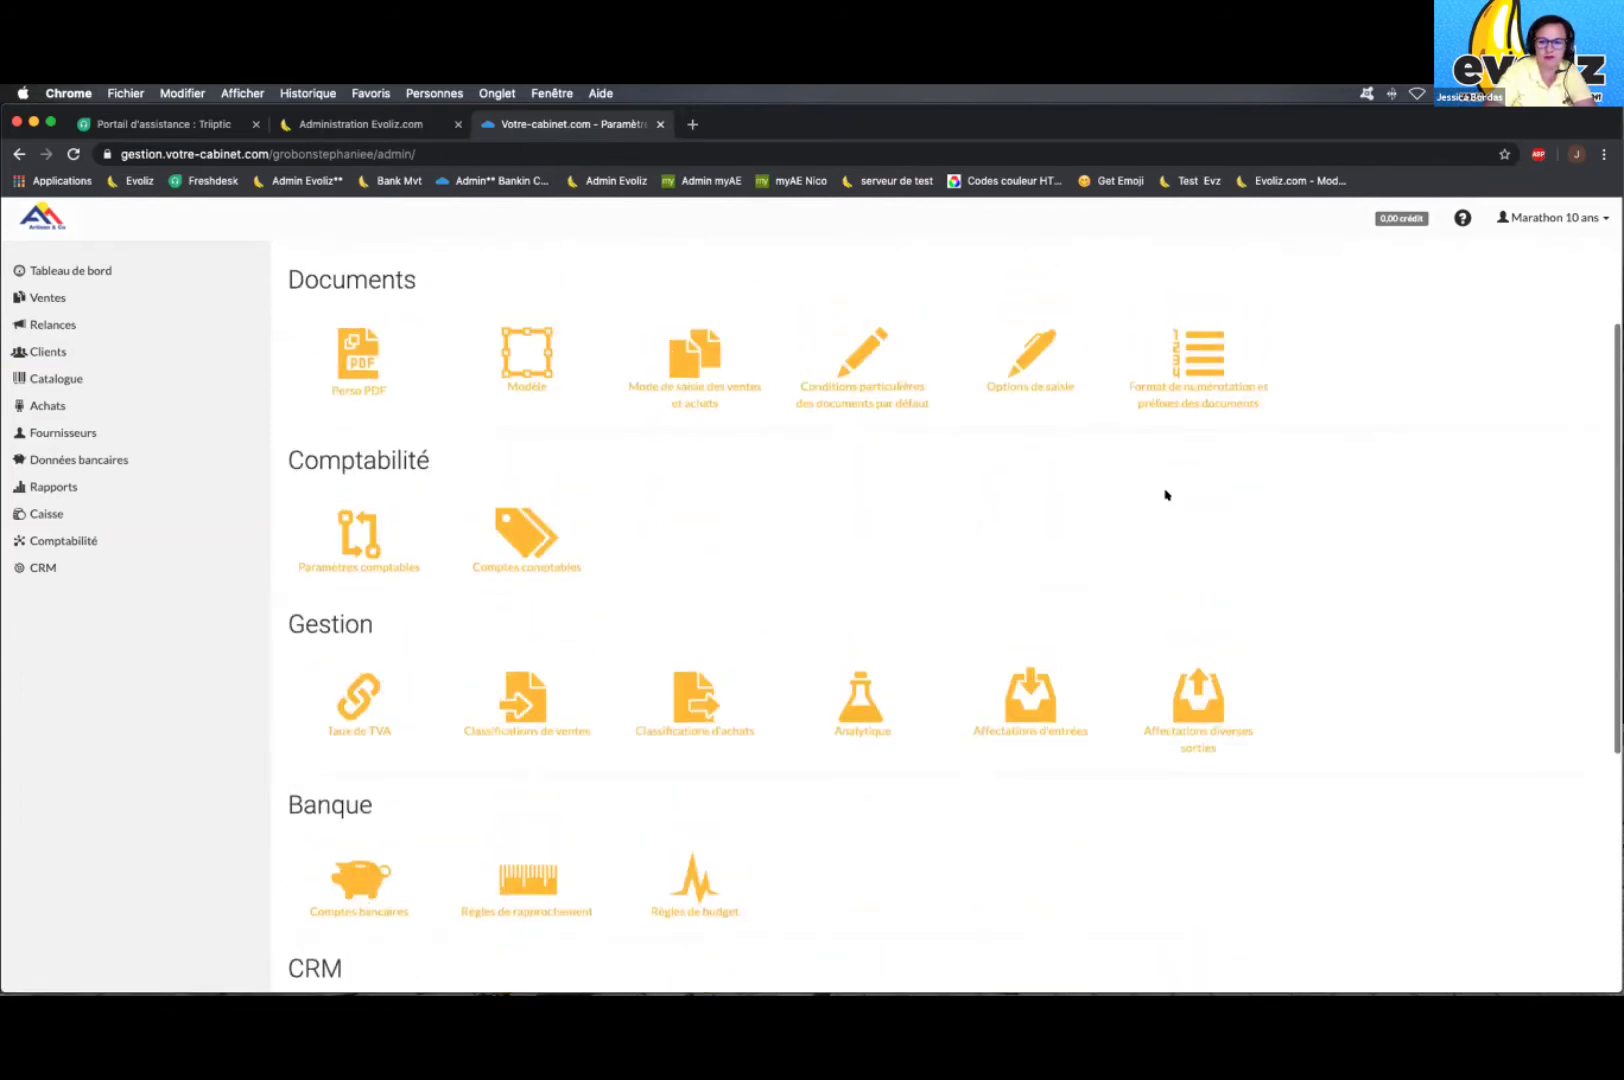
scroll(1196, 743, "down", 6)
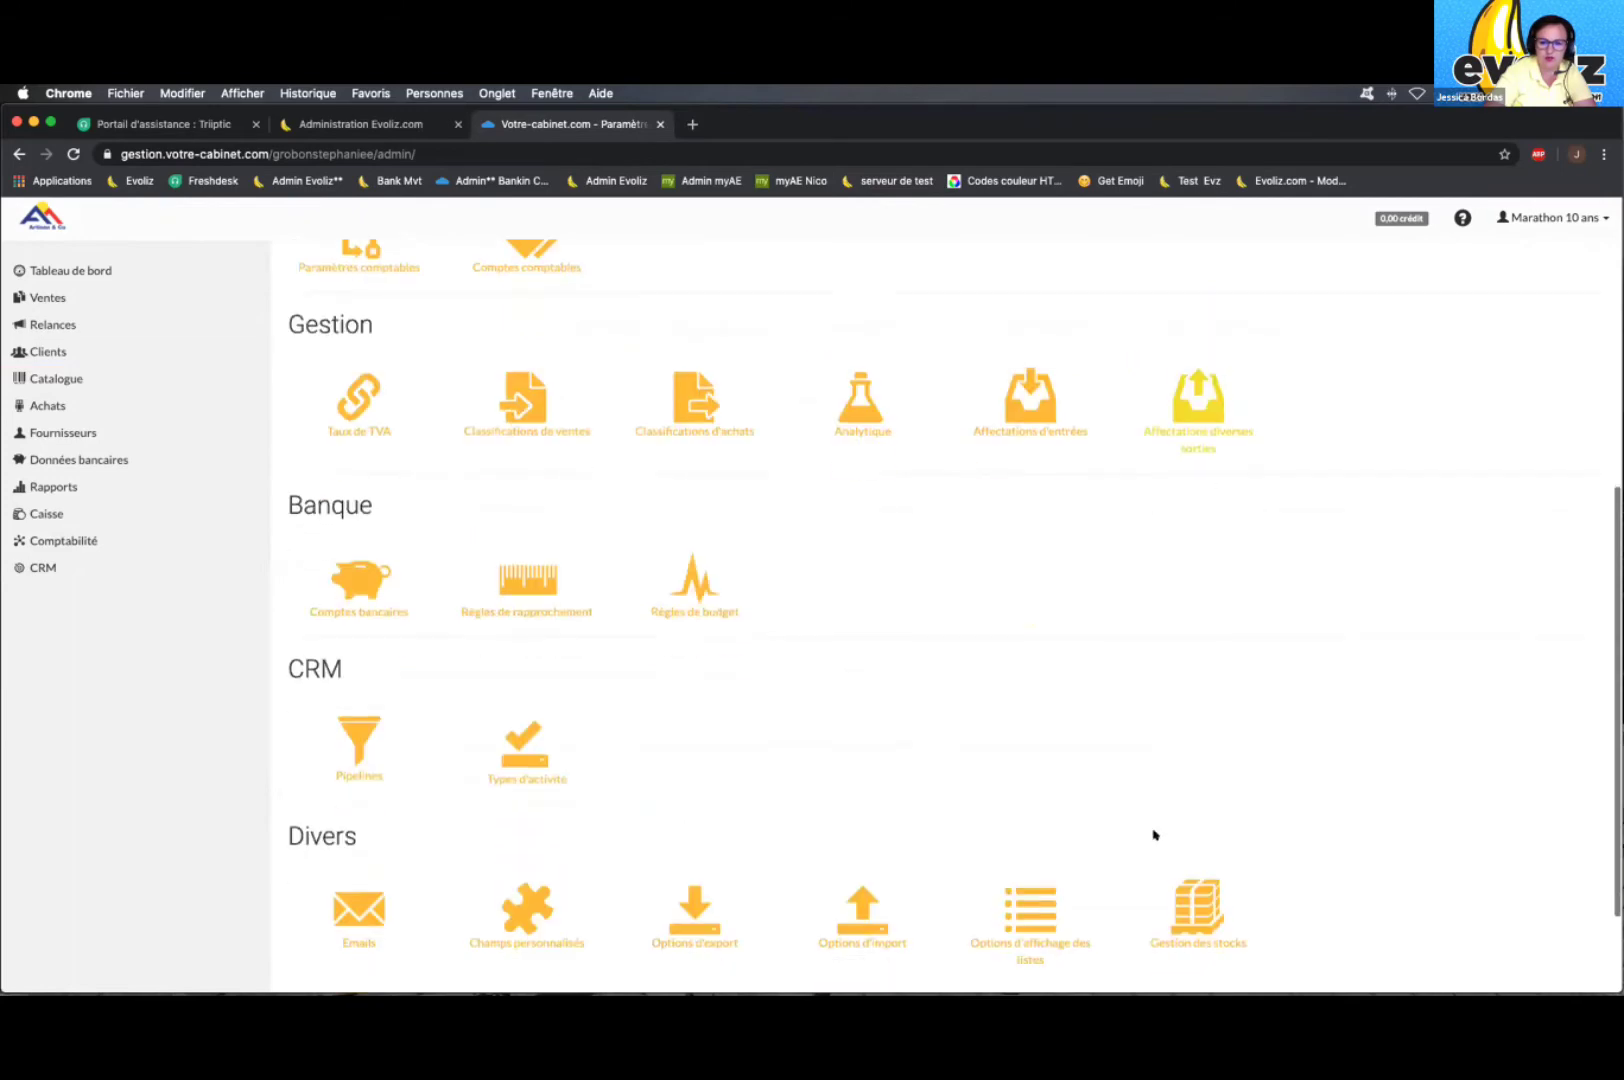
scroll(1215, 785, "down", 3)
left_click(1199, 774)
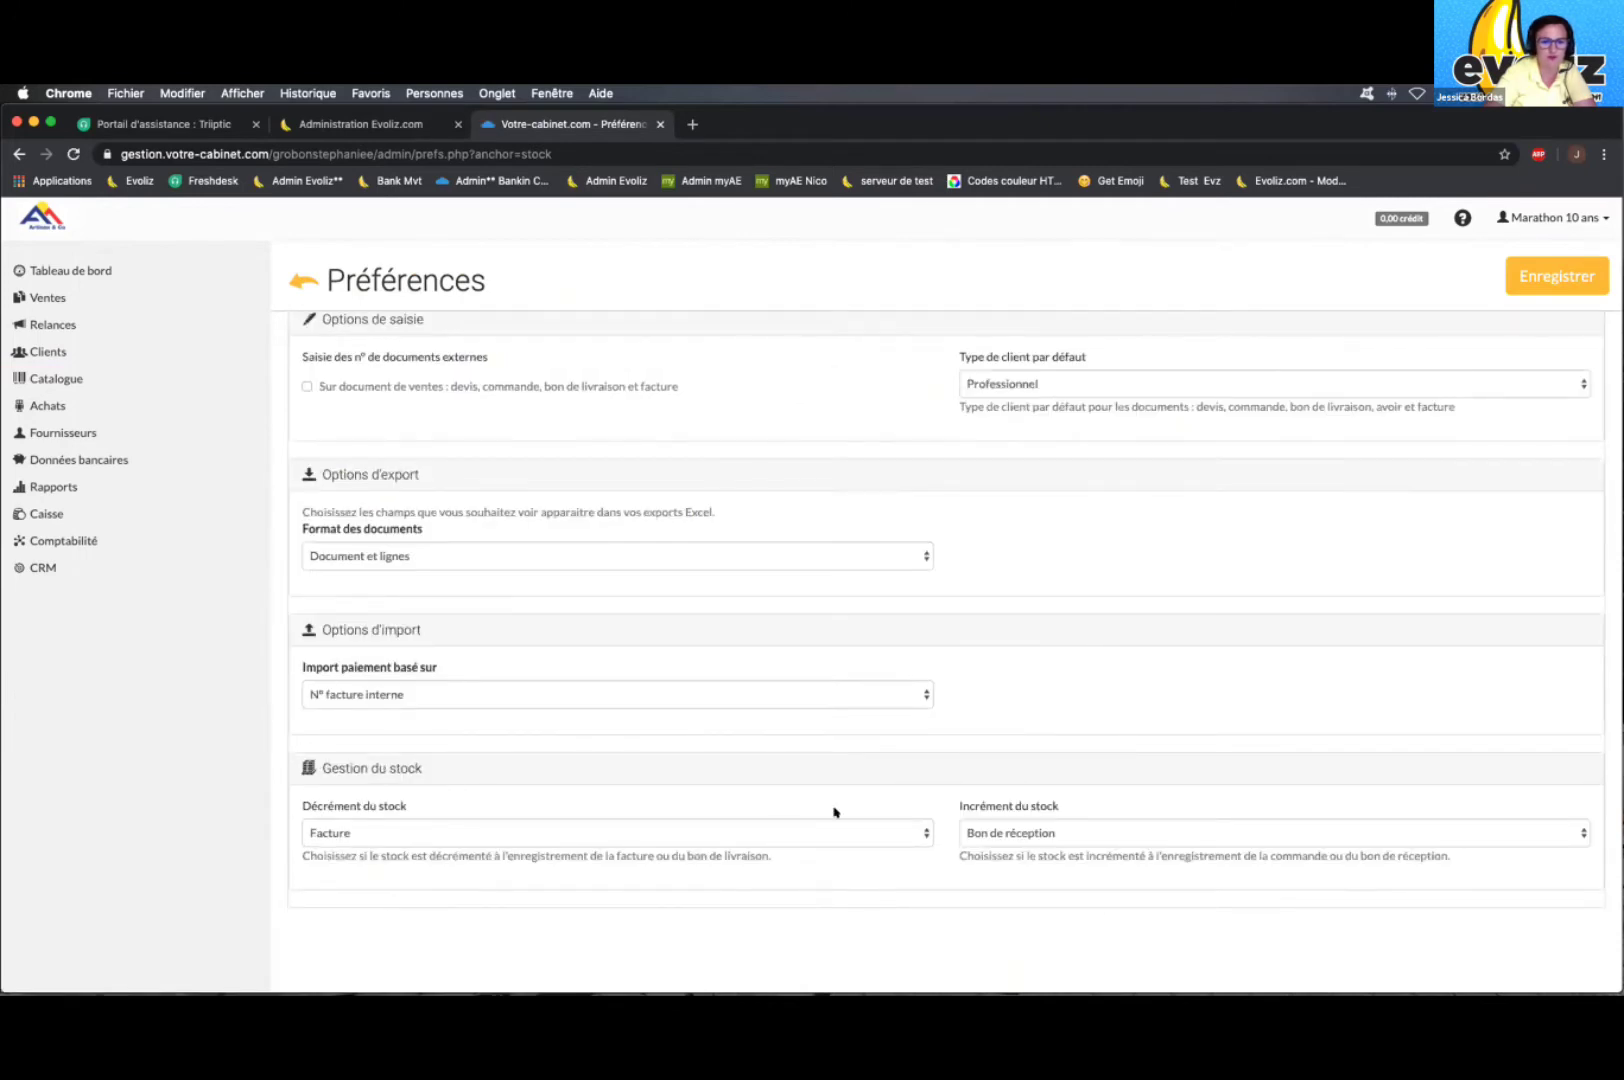
Step: Examine the Décrément du stock and Incrément du stock options, keeping Facture and Bon de réception selected
left_click(396, 830)
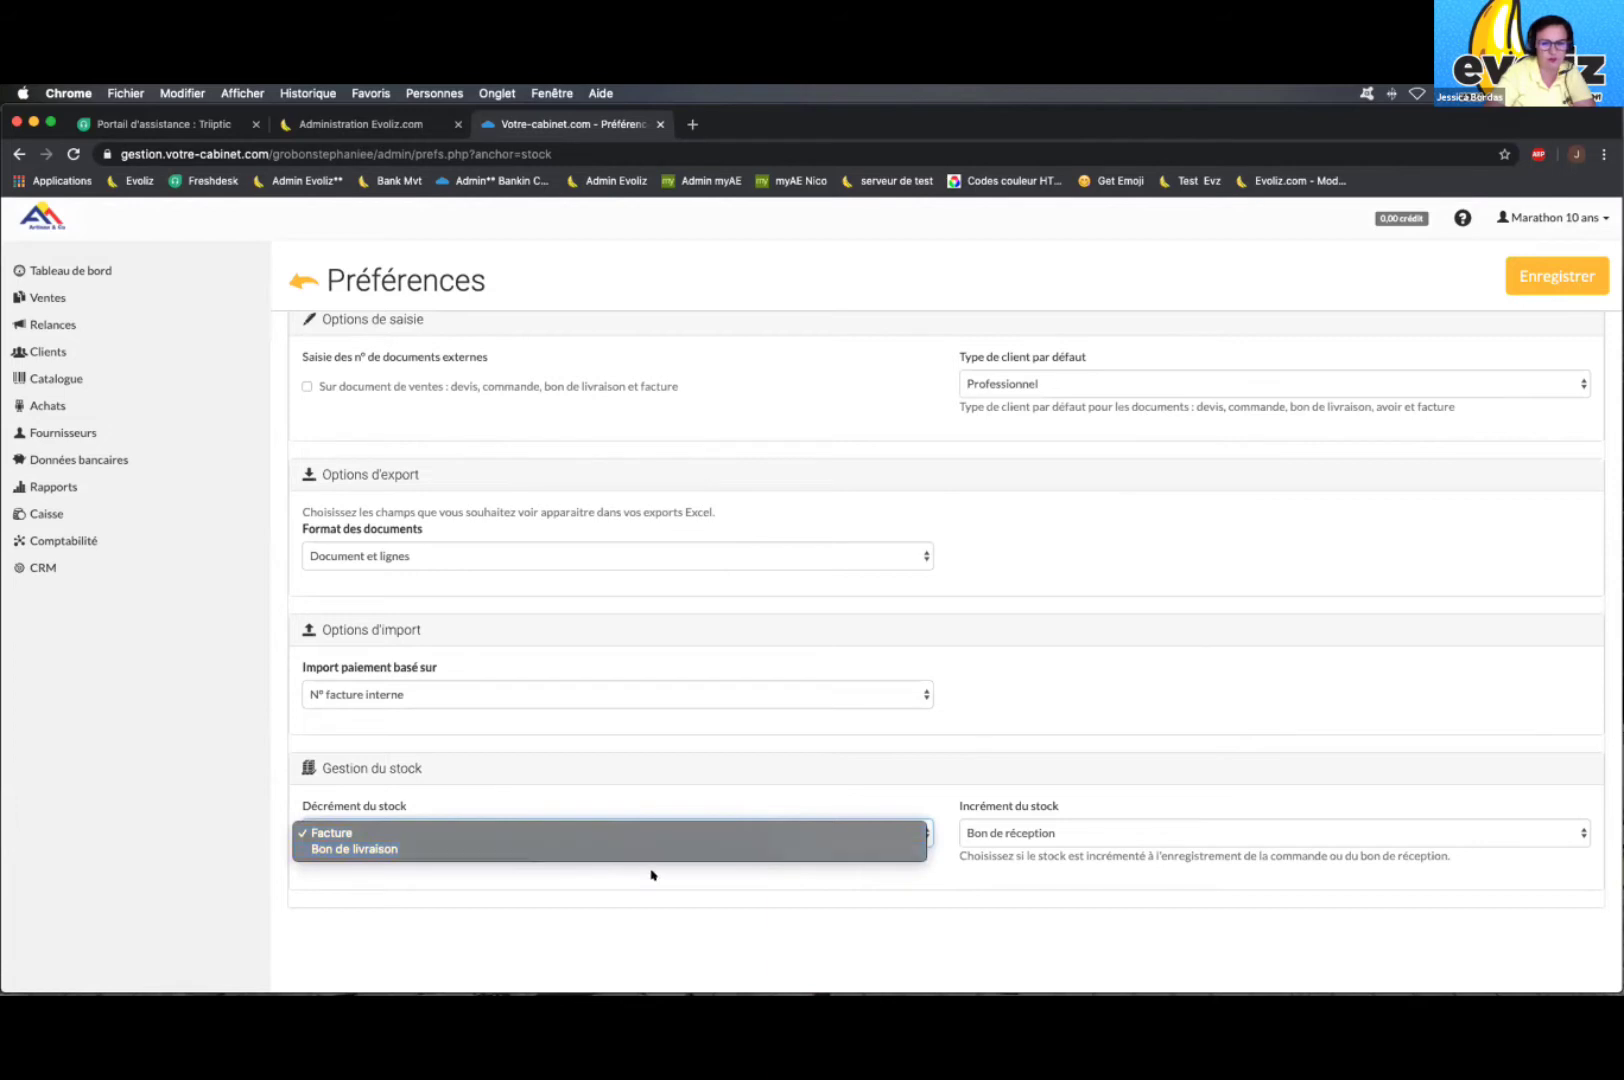
left_click(848, 901)
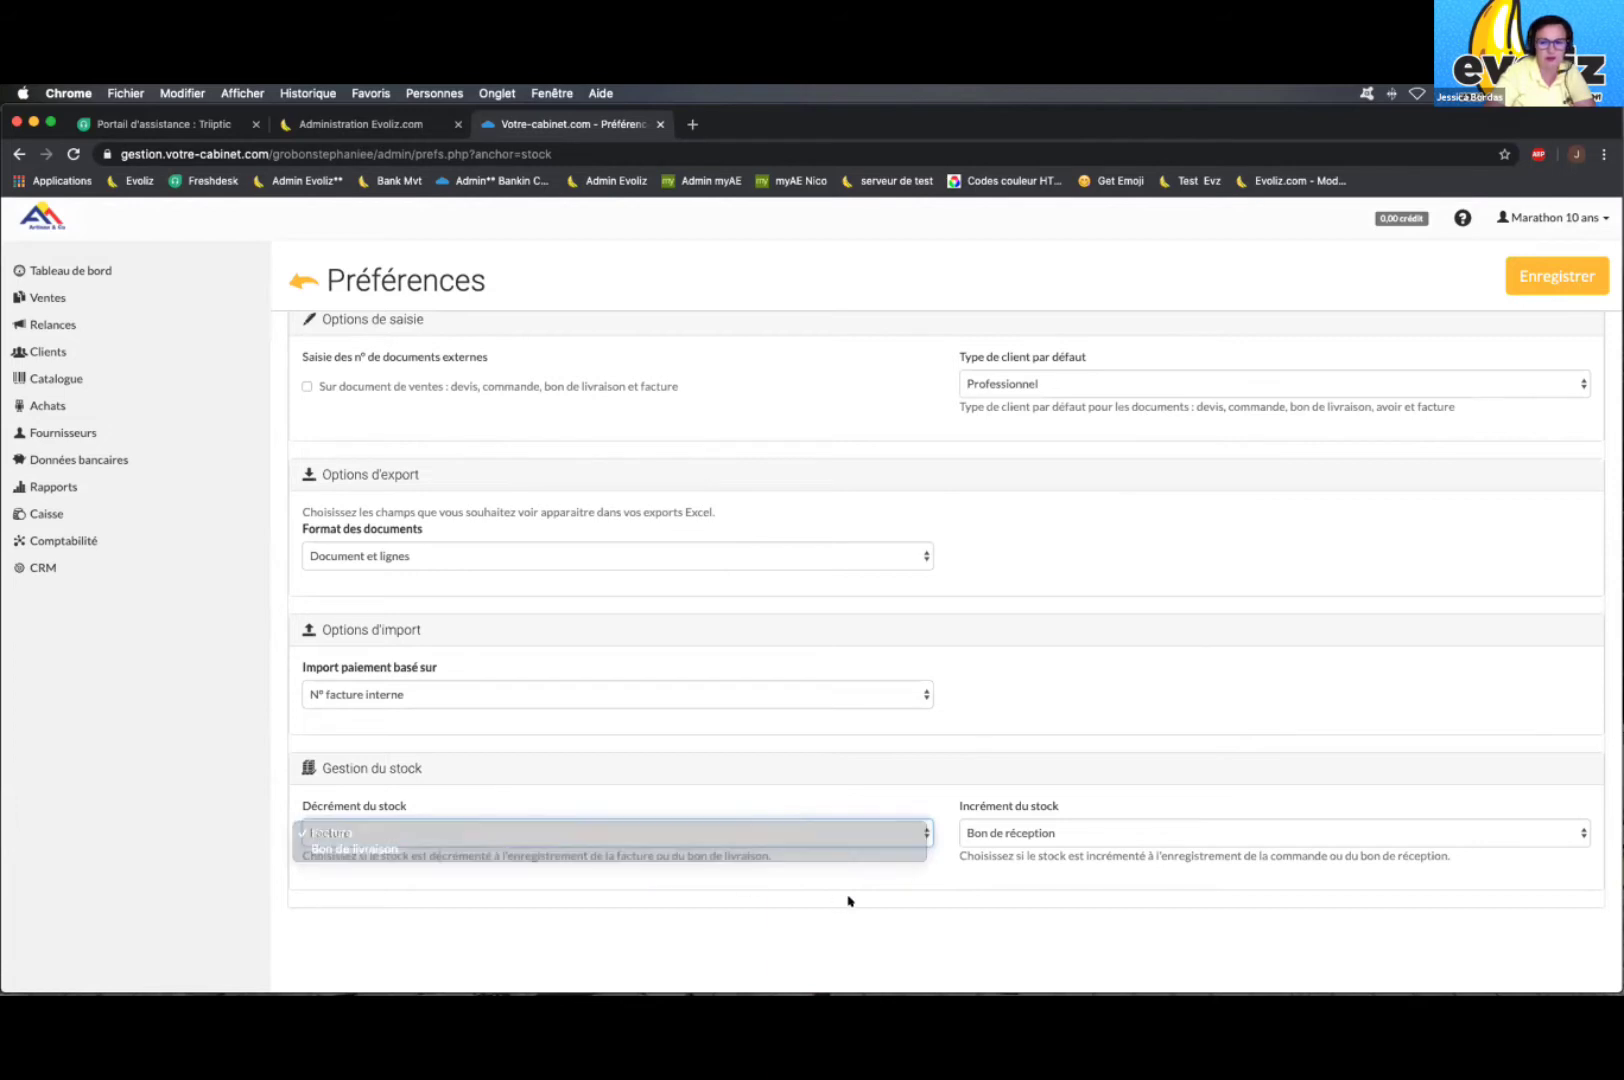
left_click(981, 807)
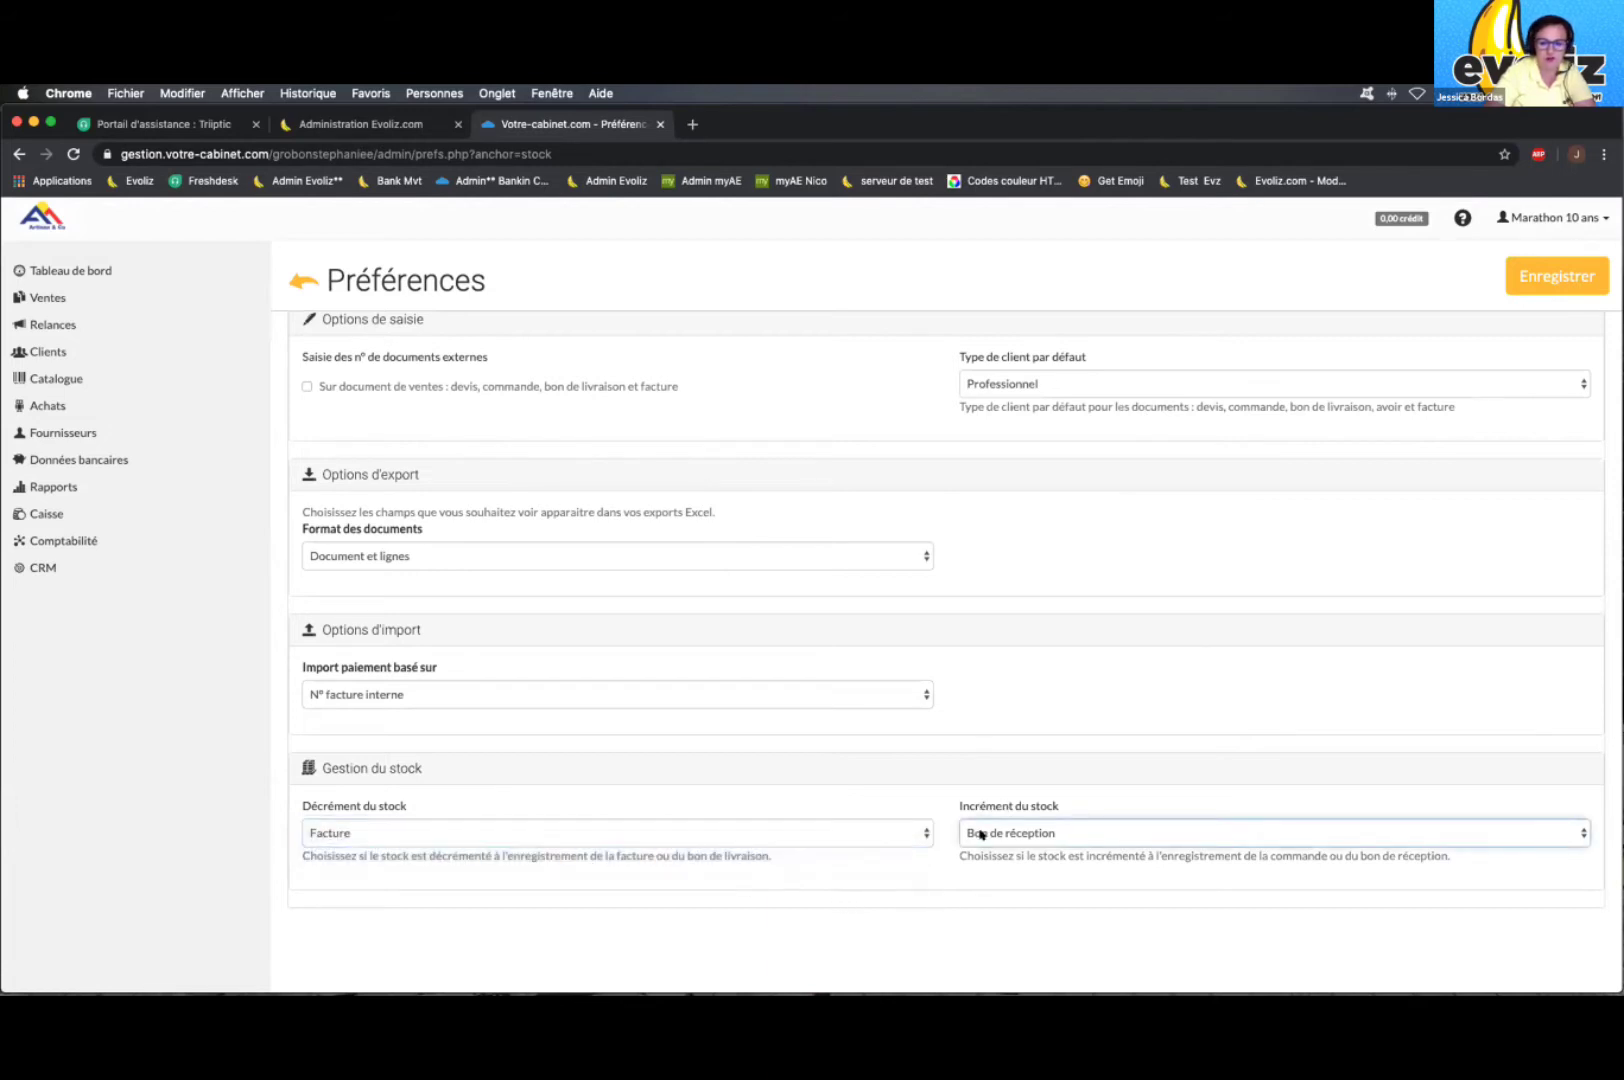
left_click(992, 834)
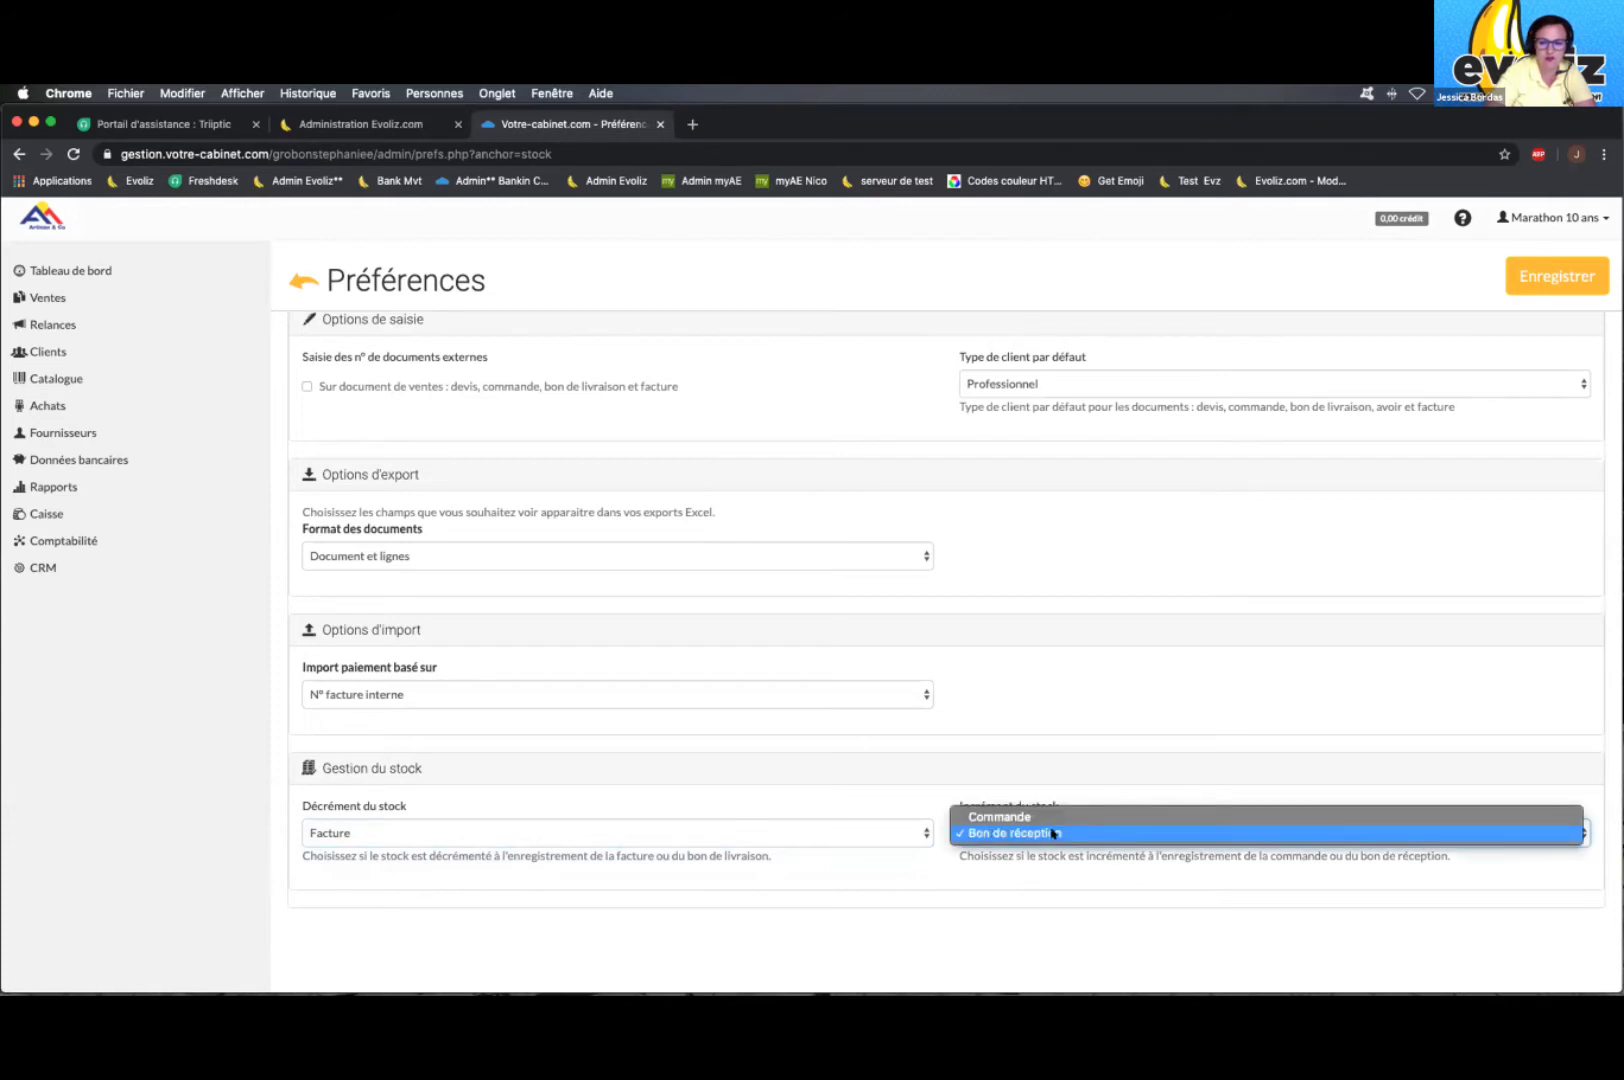
left_click(984, 833)
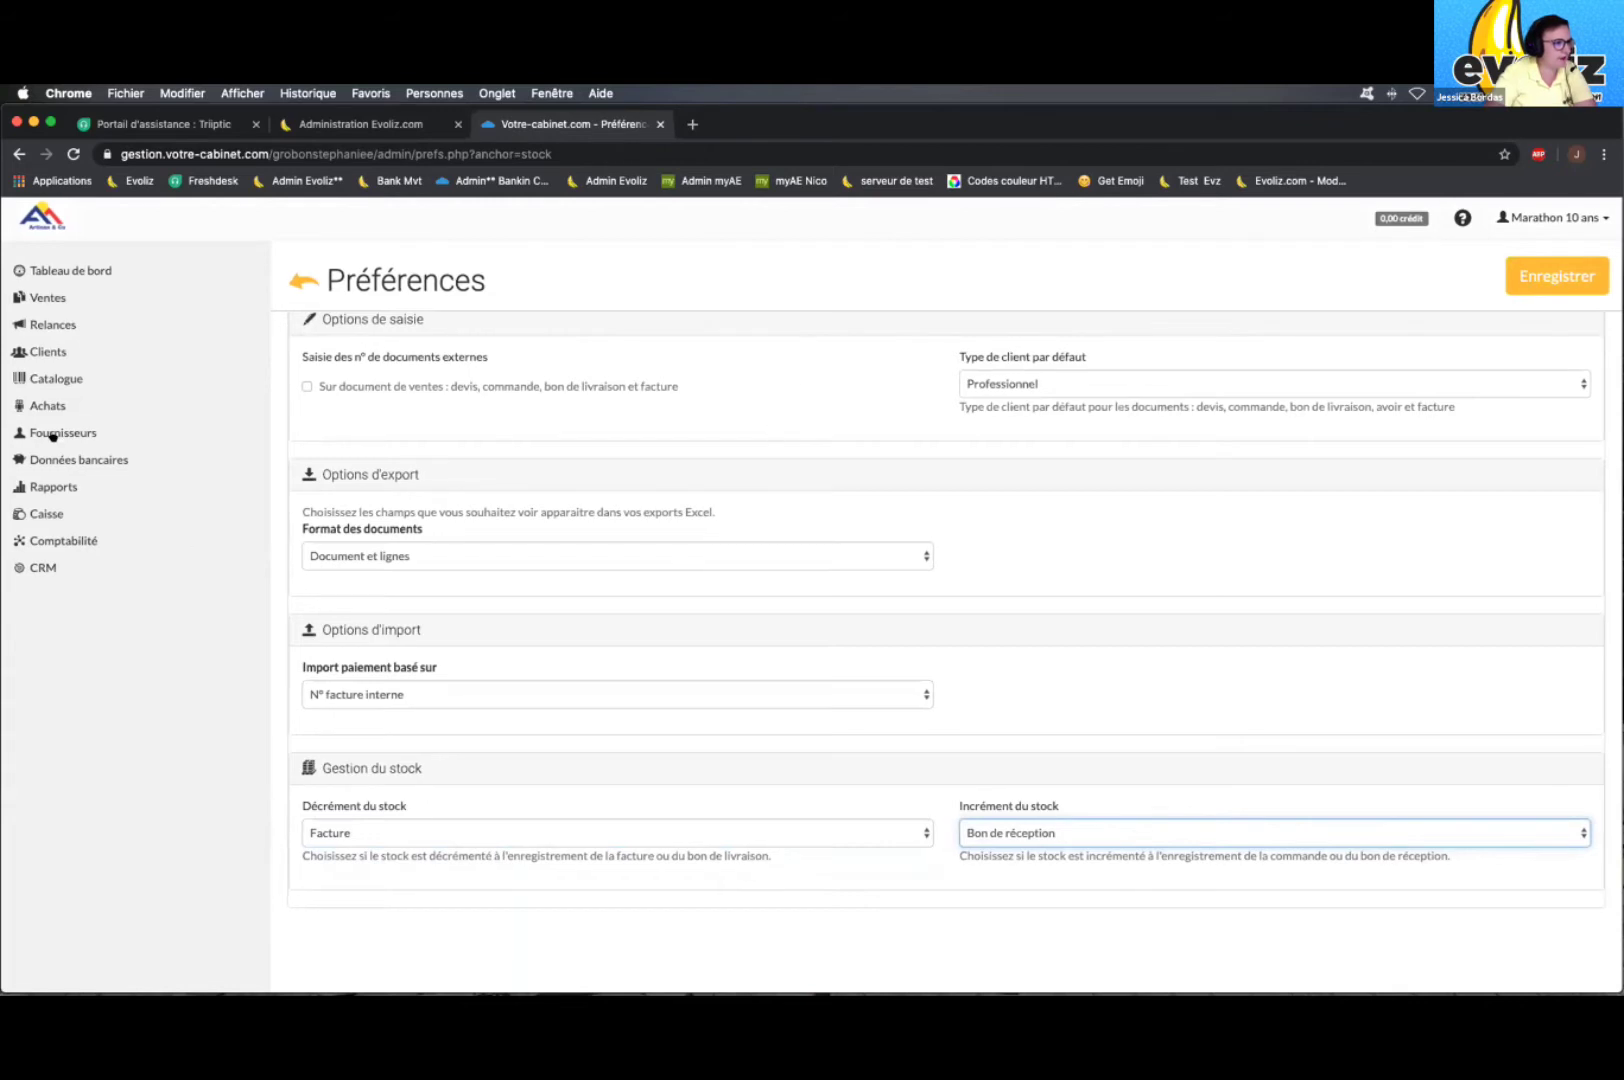
scroll(1505, 705, "up", 1)
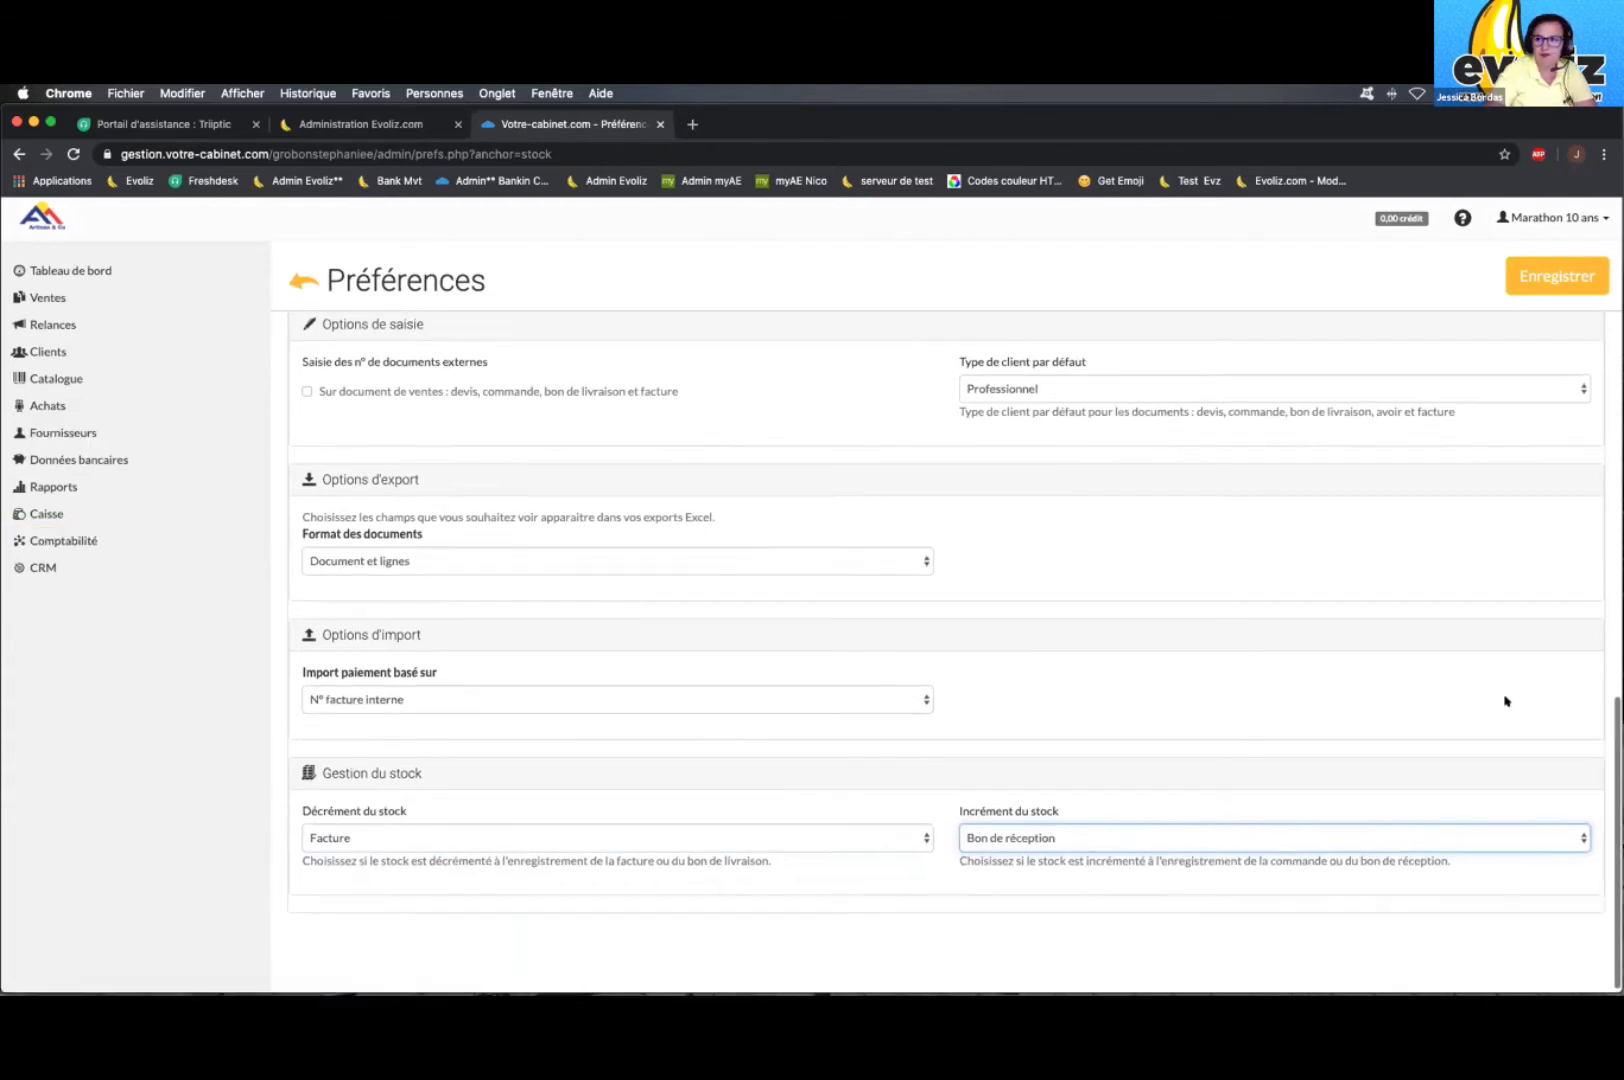
scroll(1386, 440, "up", 1)
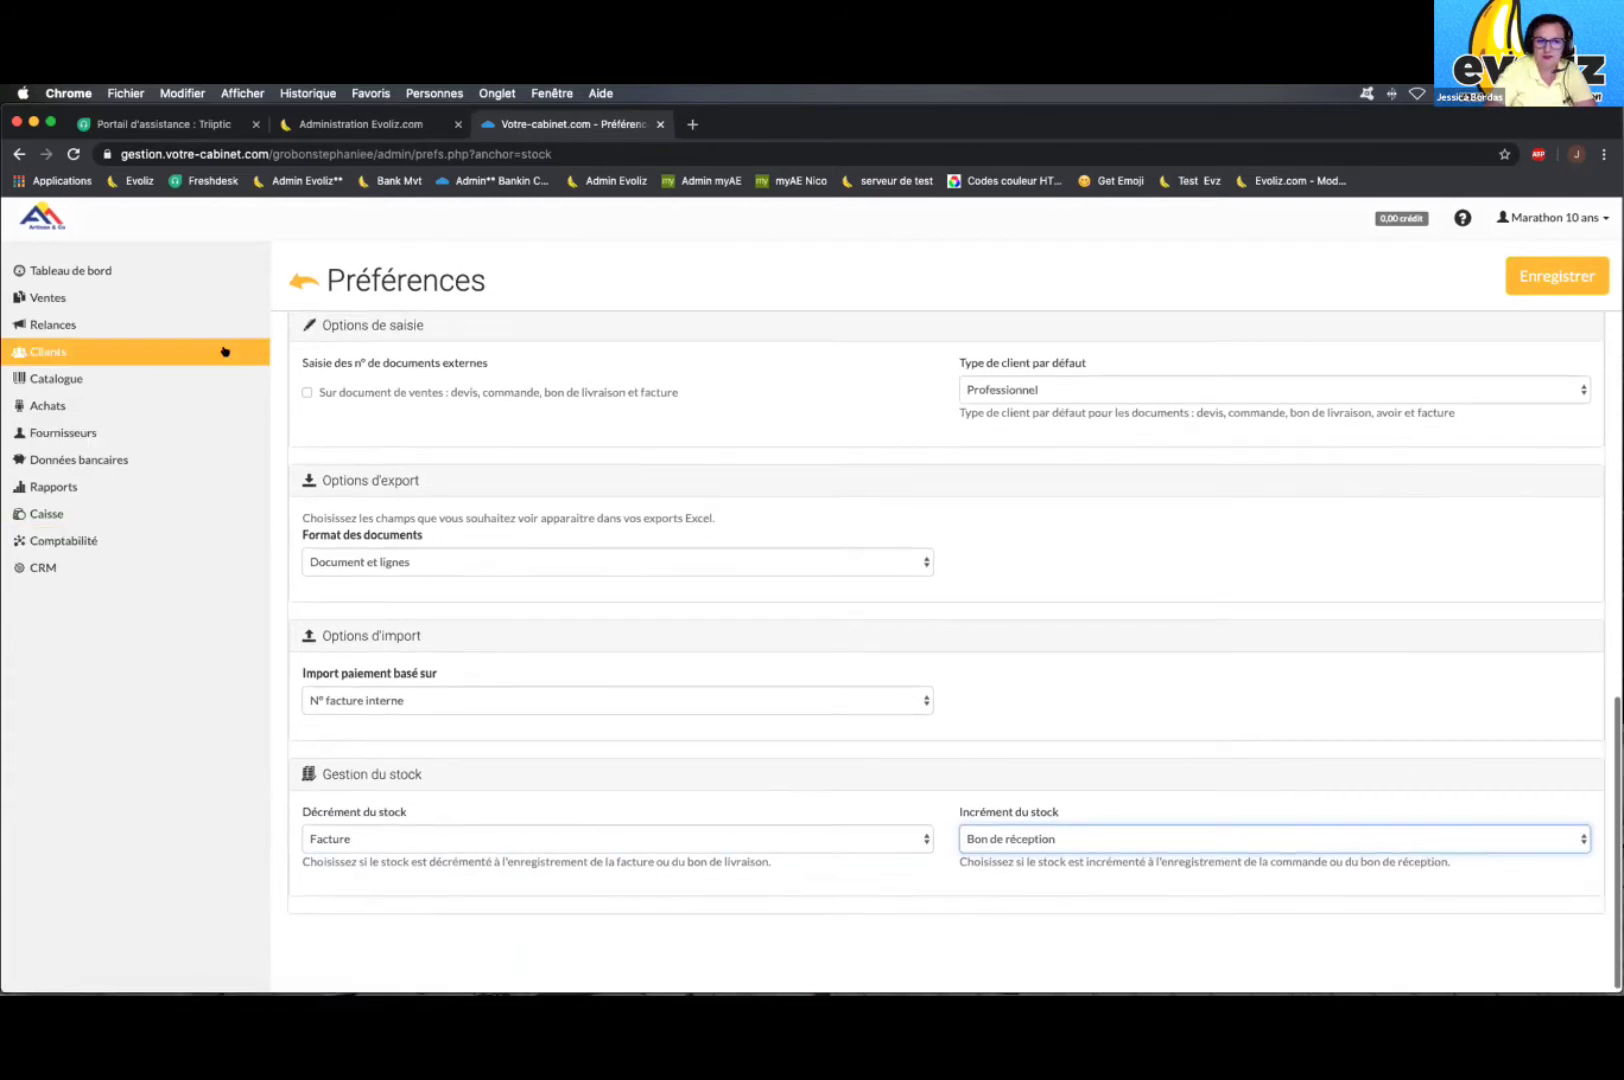
Step: Look over the Catalogue's article list, then examine the lines of the Carrelage article group
left_click(72, 378)
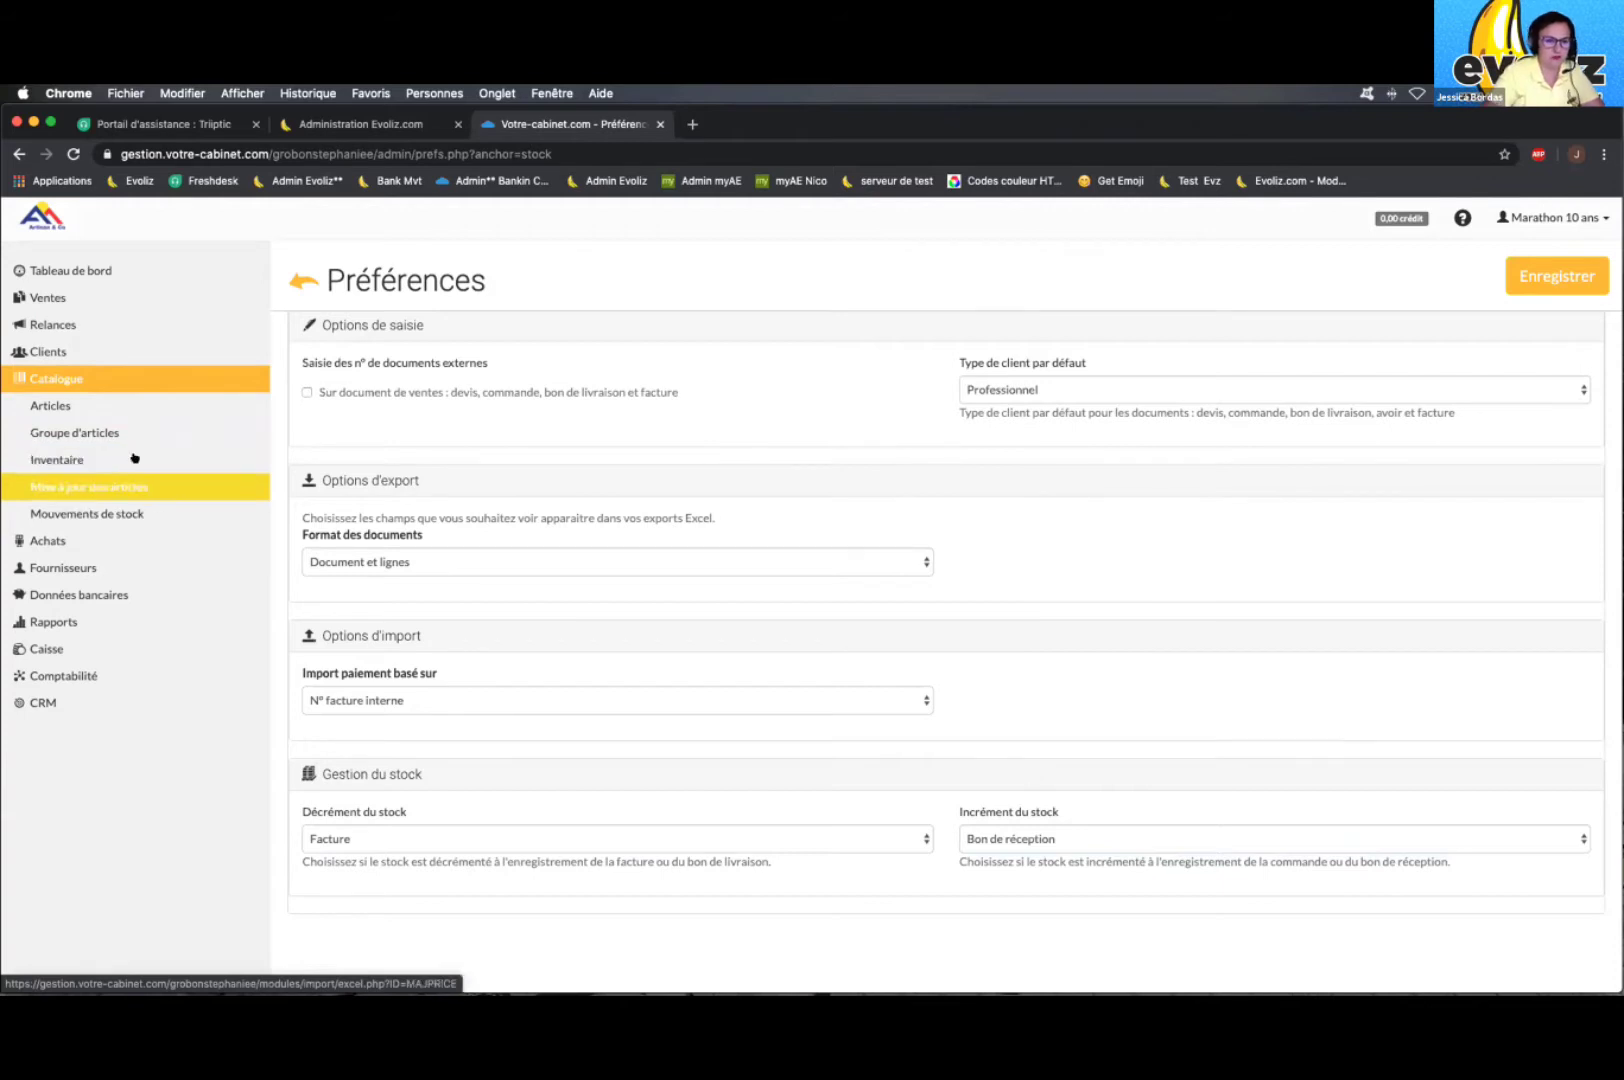
left_click(80, 408)
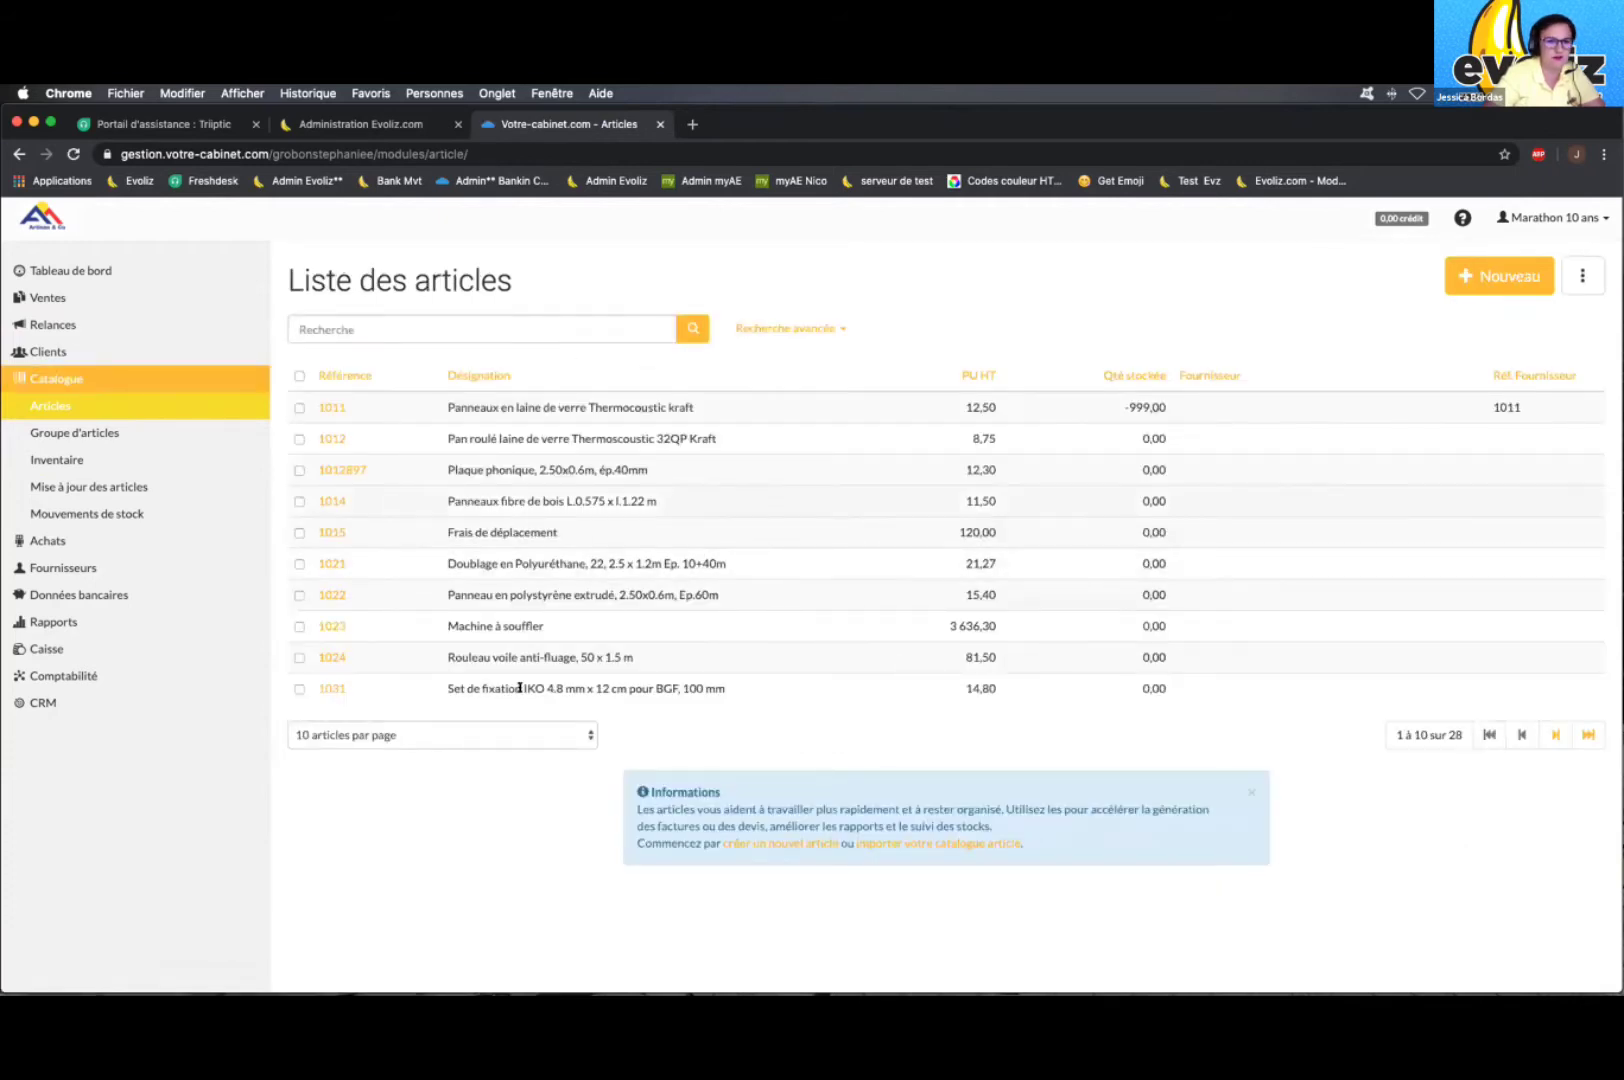
left_click(50, 433)
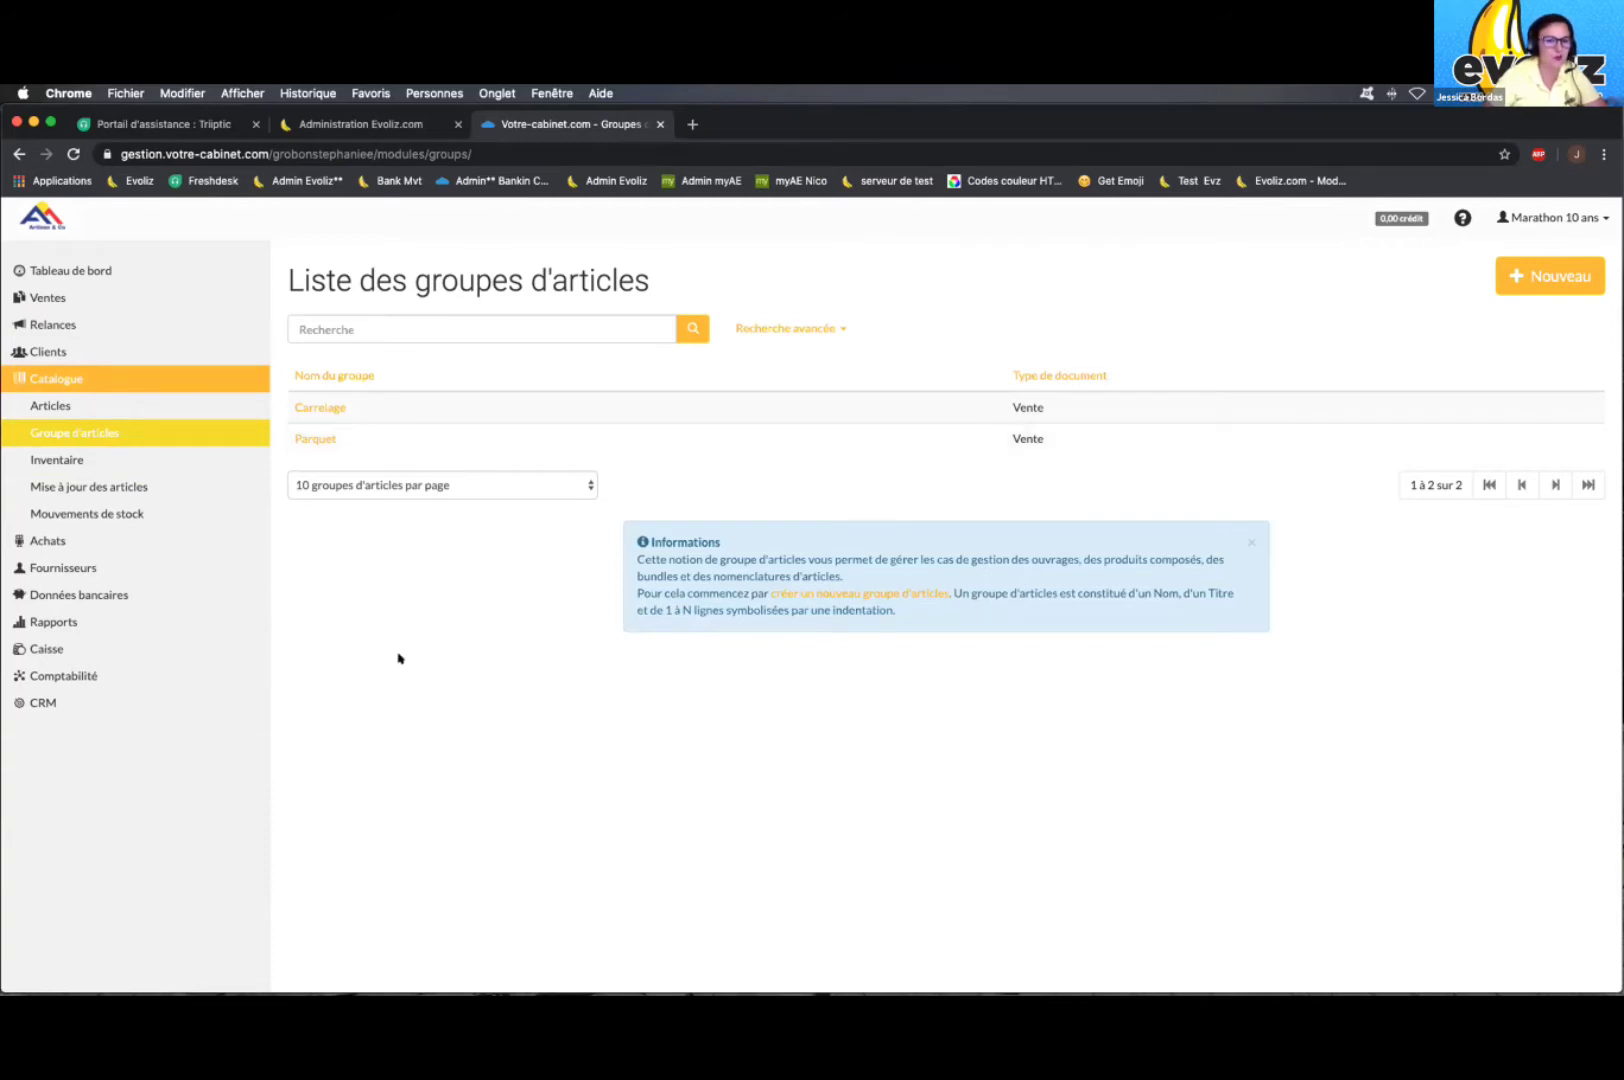
left_click(314, 405)
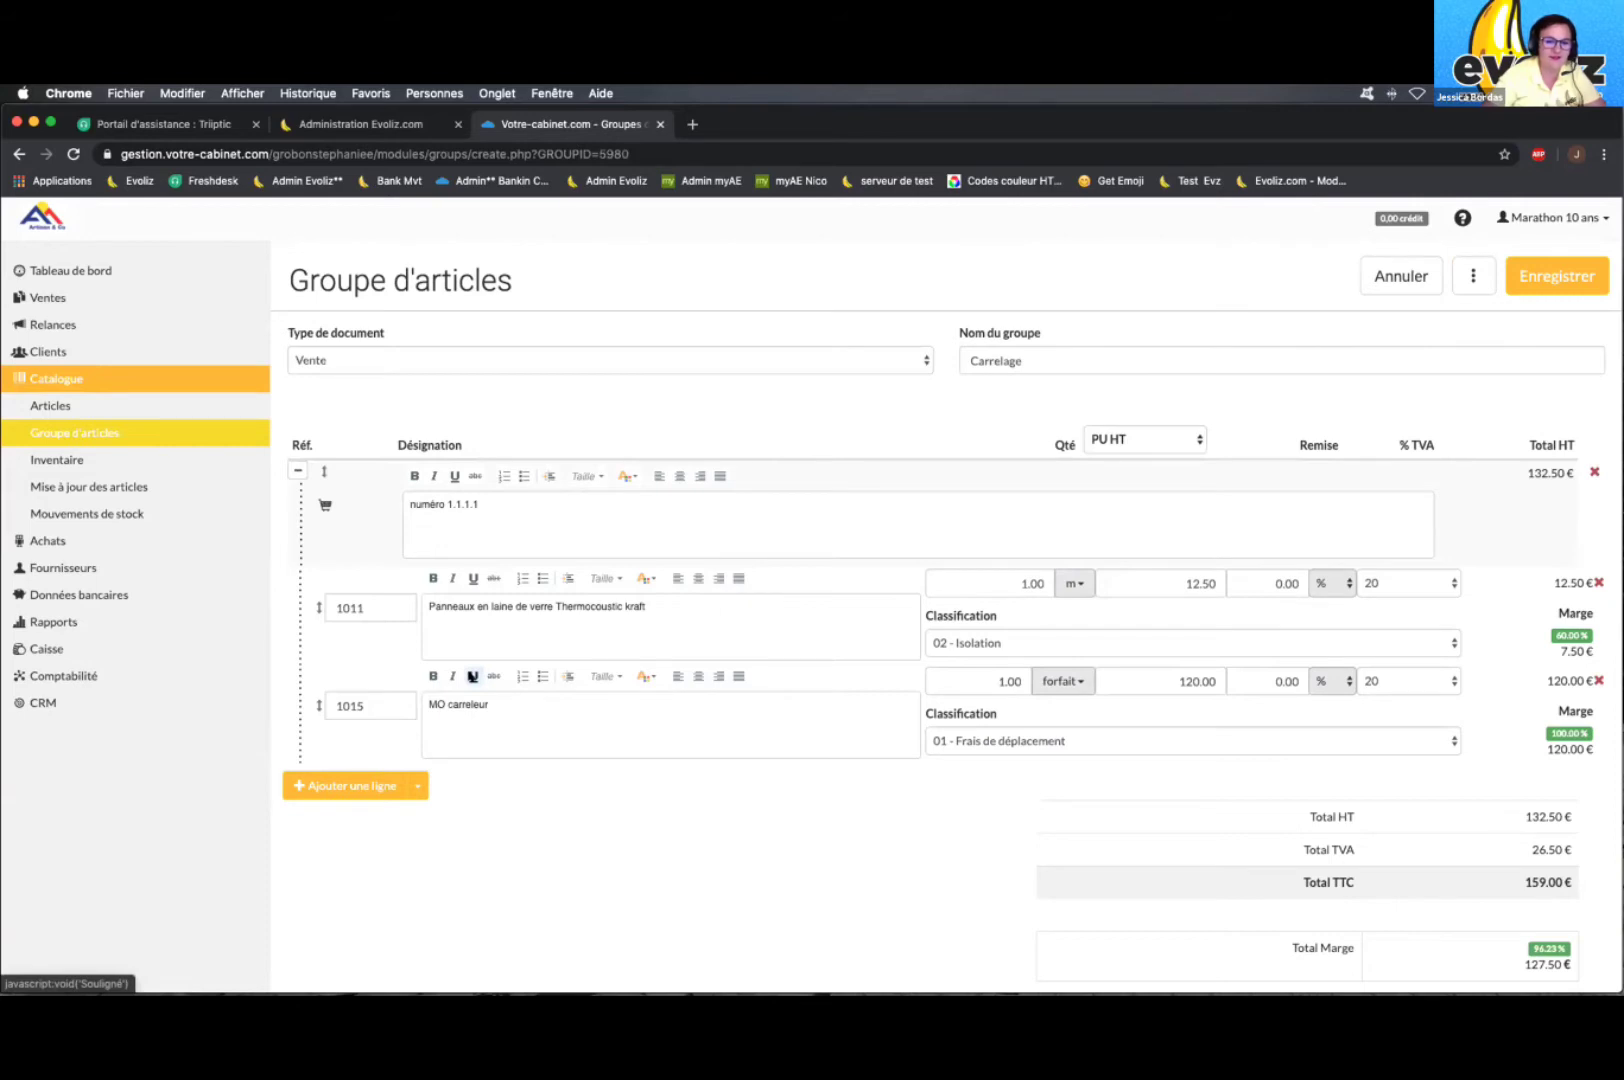
triple_click(448, 604)
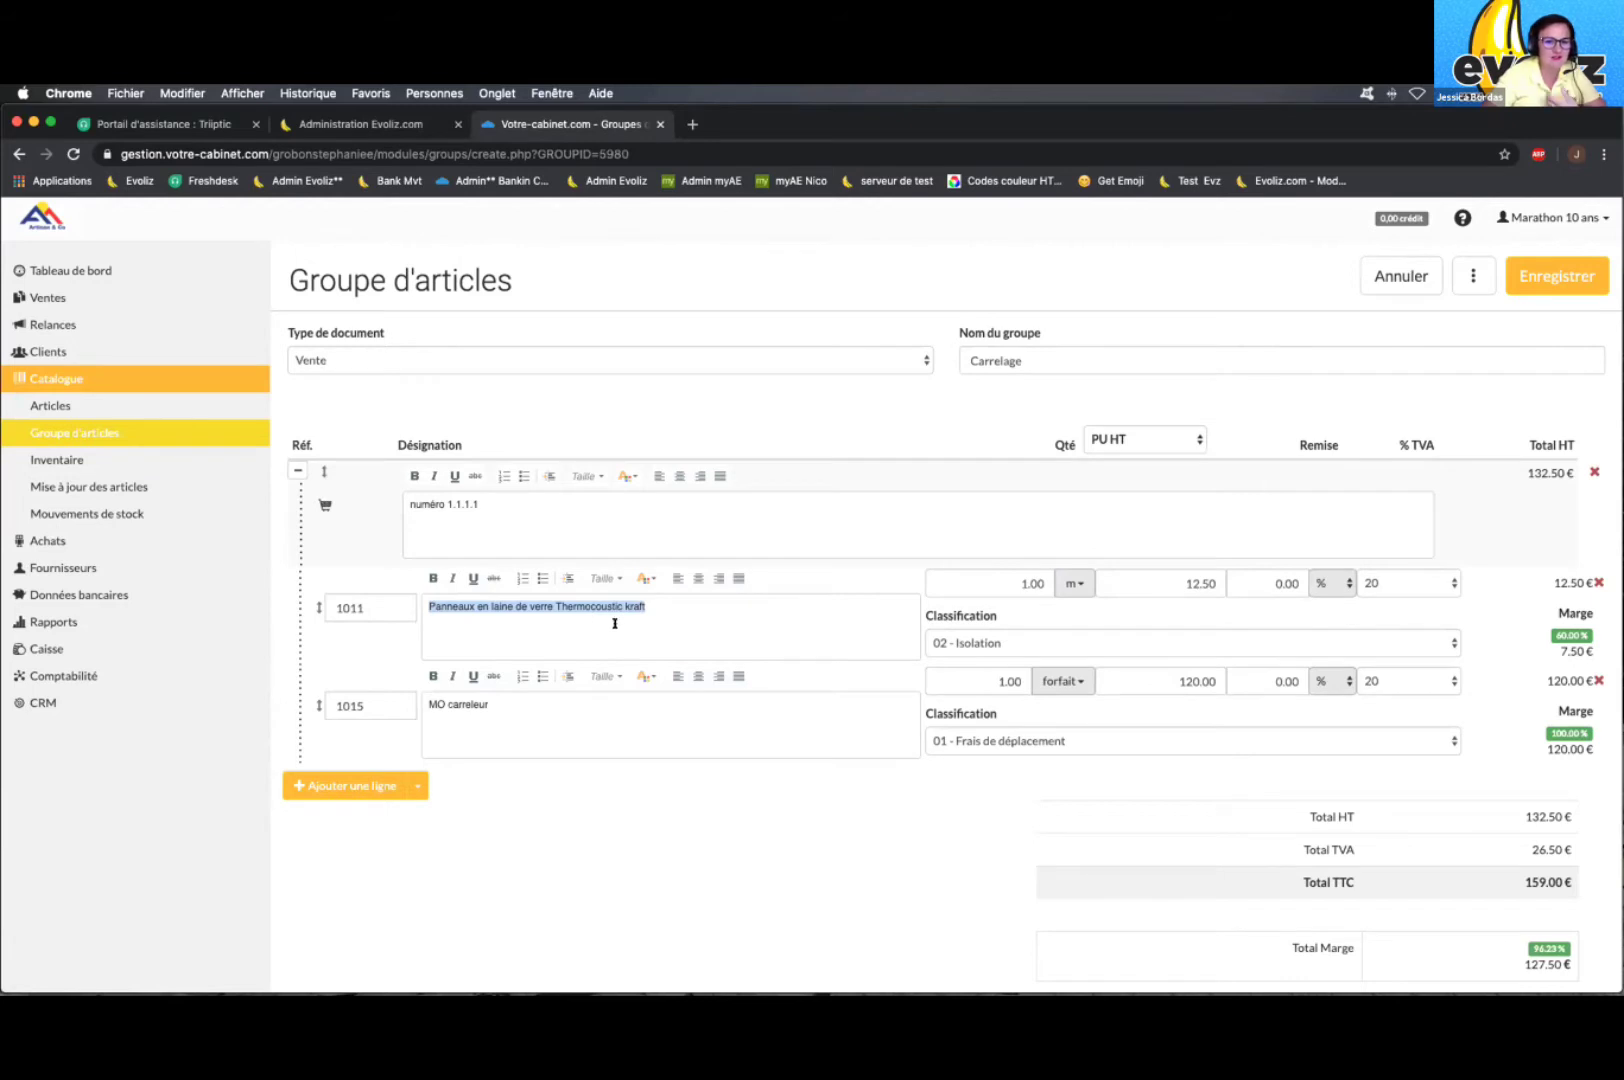
Step: Leave the Carrelage group and start a new article group with the document type Vente
left_click(1403, 295)
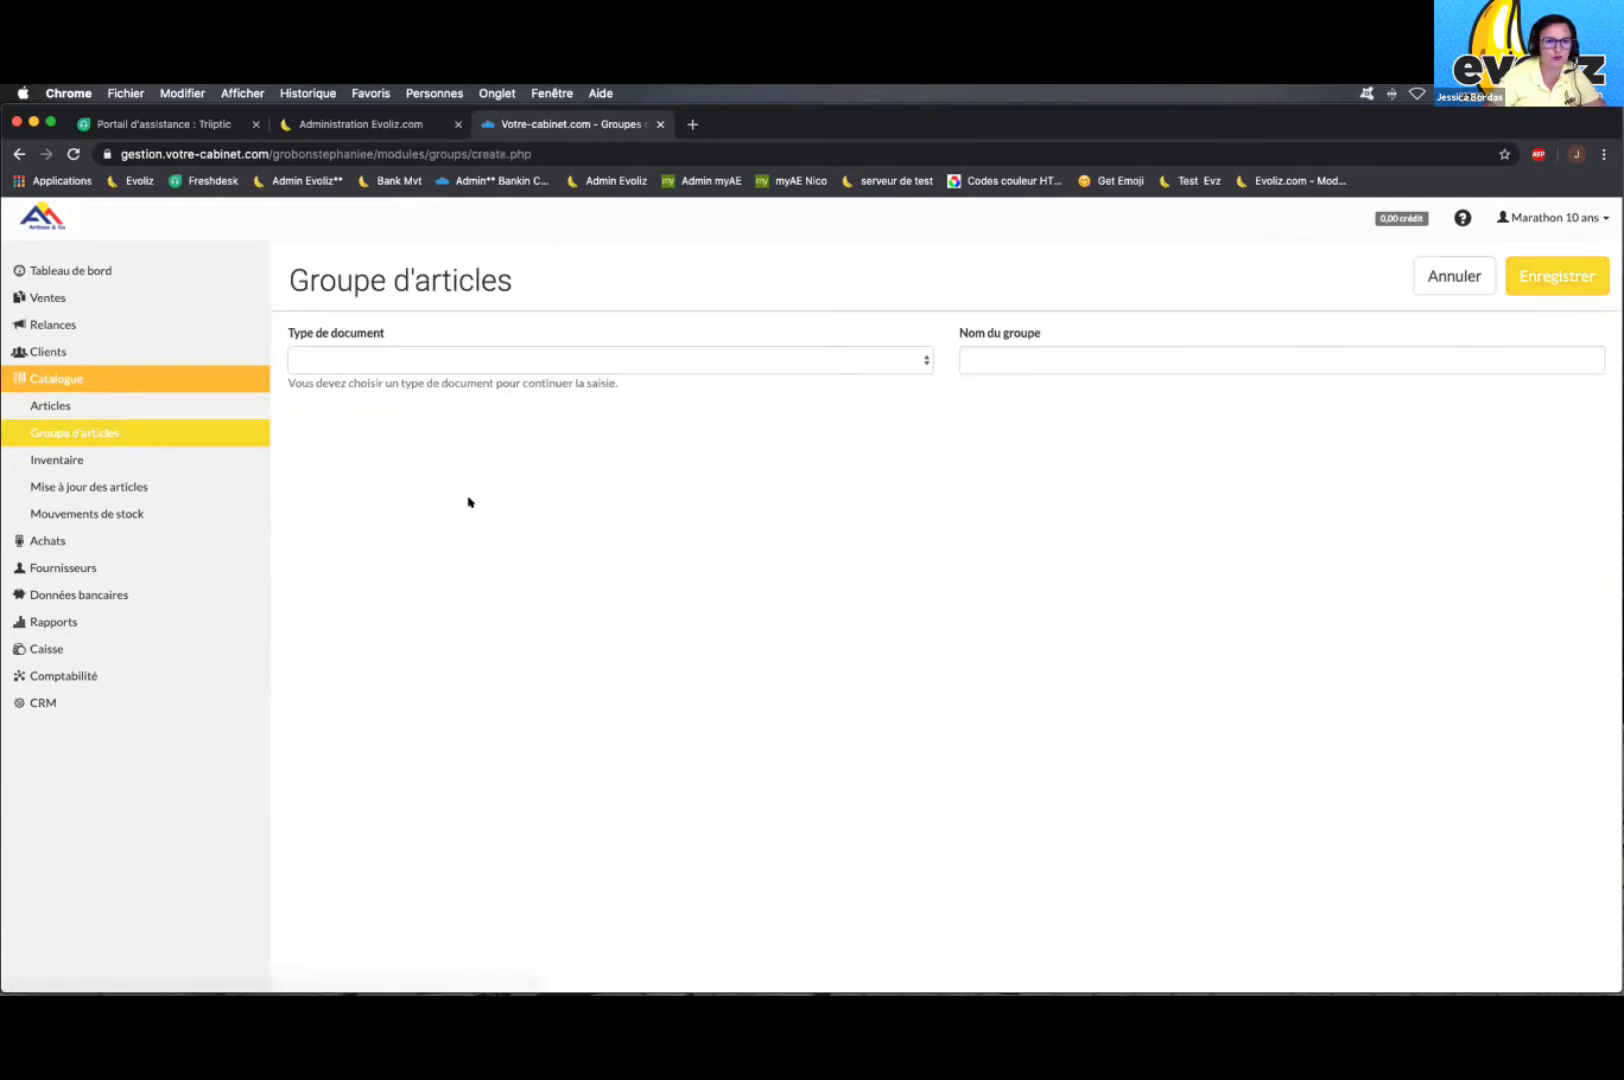
left_click(316, 363)
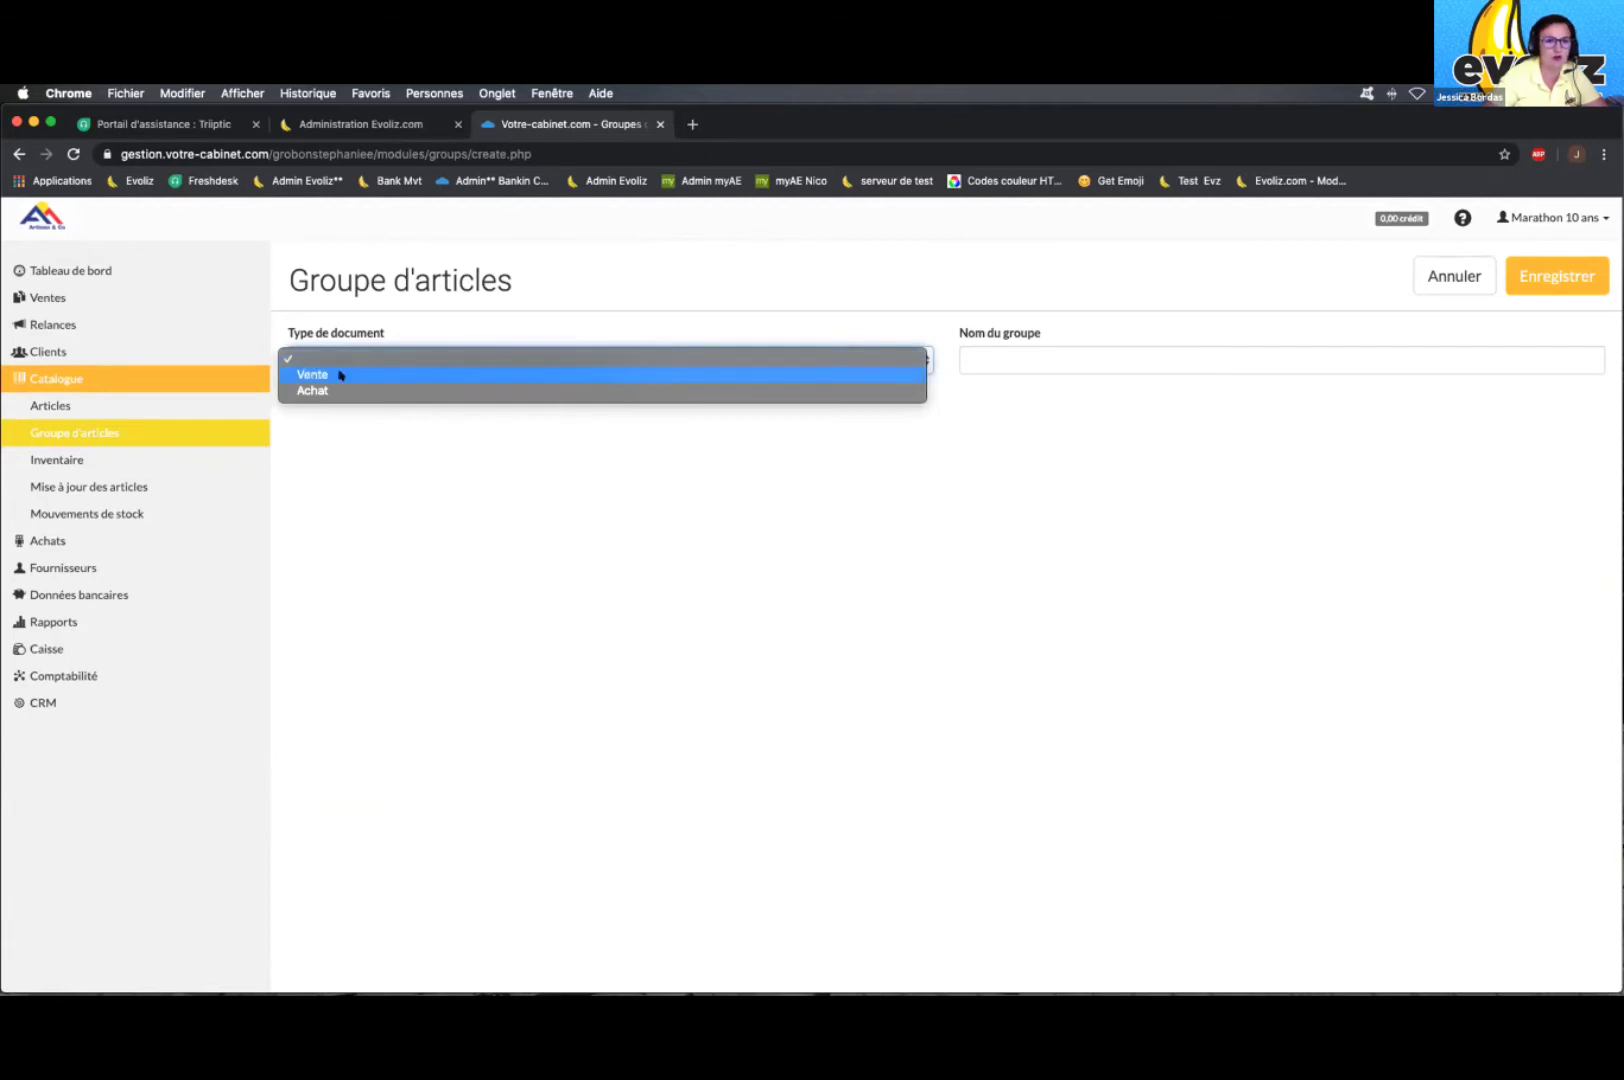
left_click(340, 375)
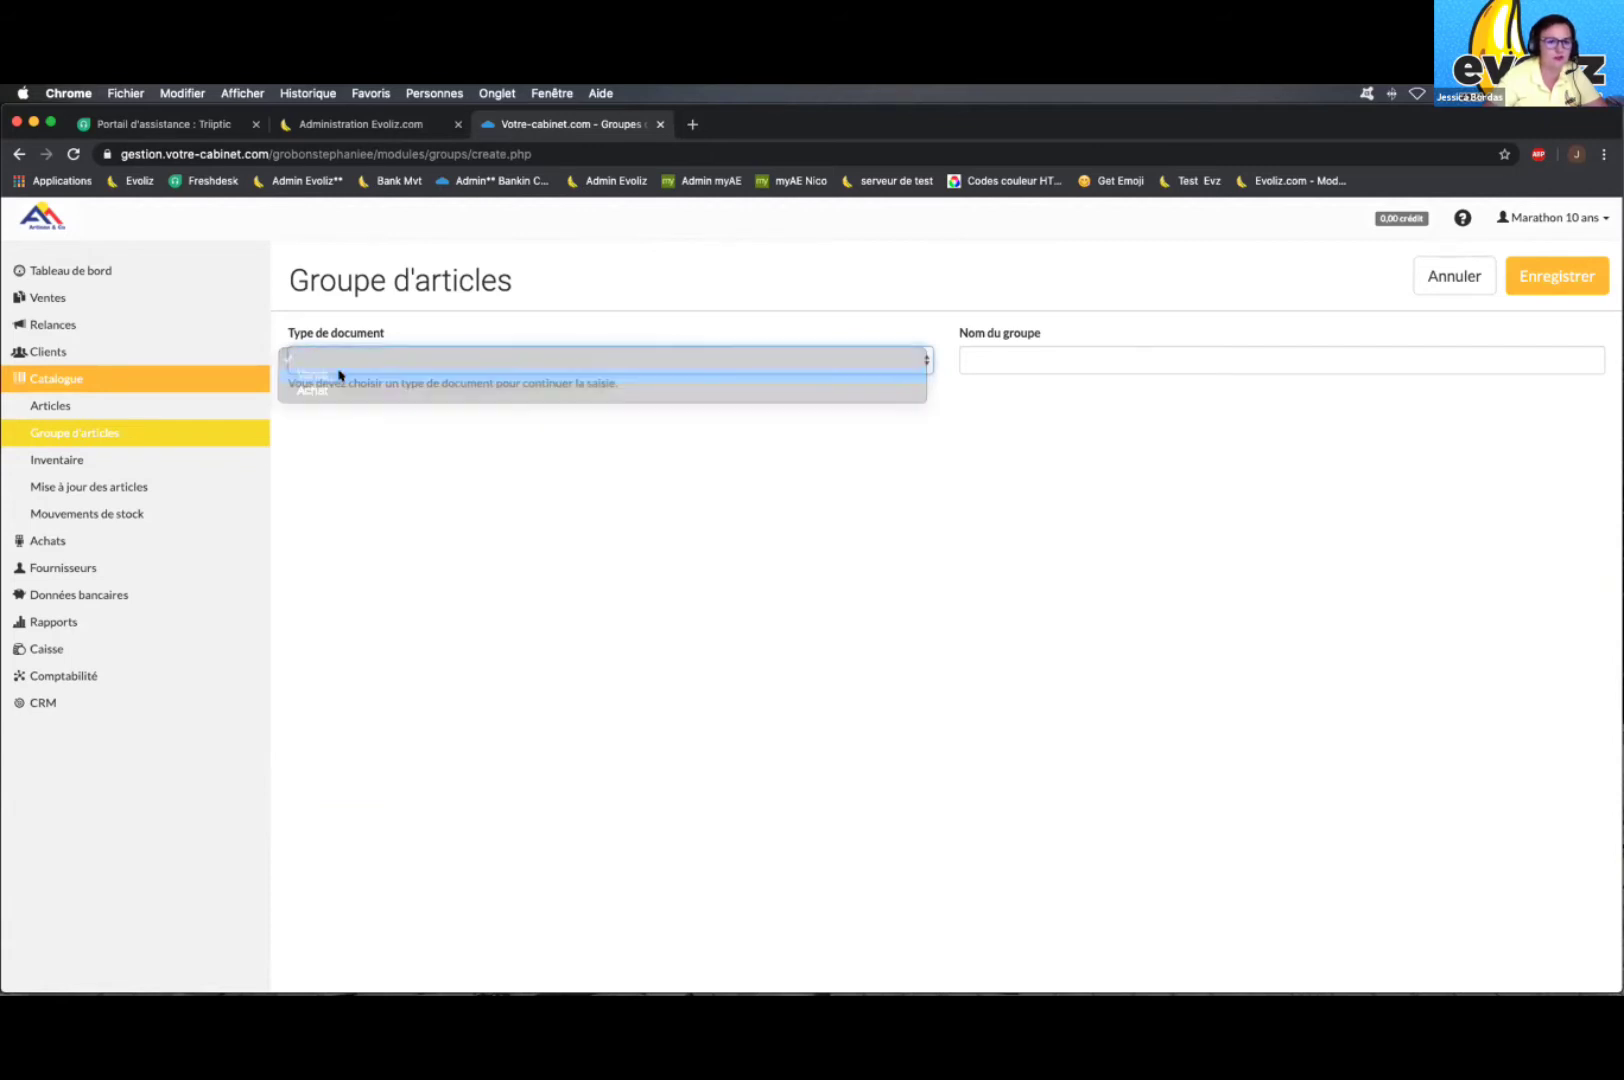
Step: Name the article group "salle de bain" and enter "Montage" as its title designation
left_click(1020, 355)
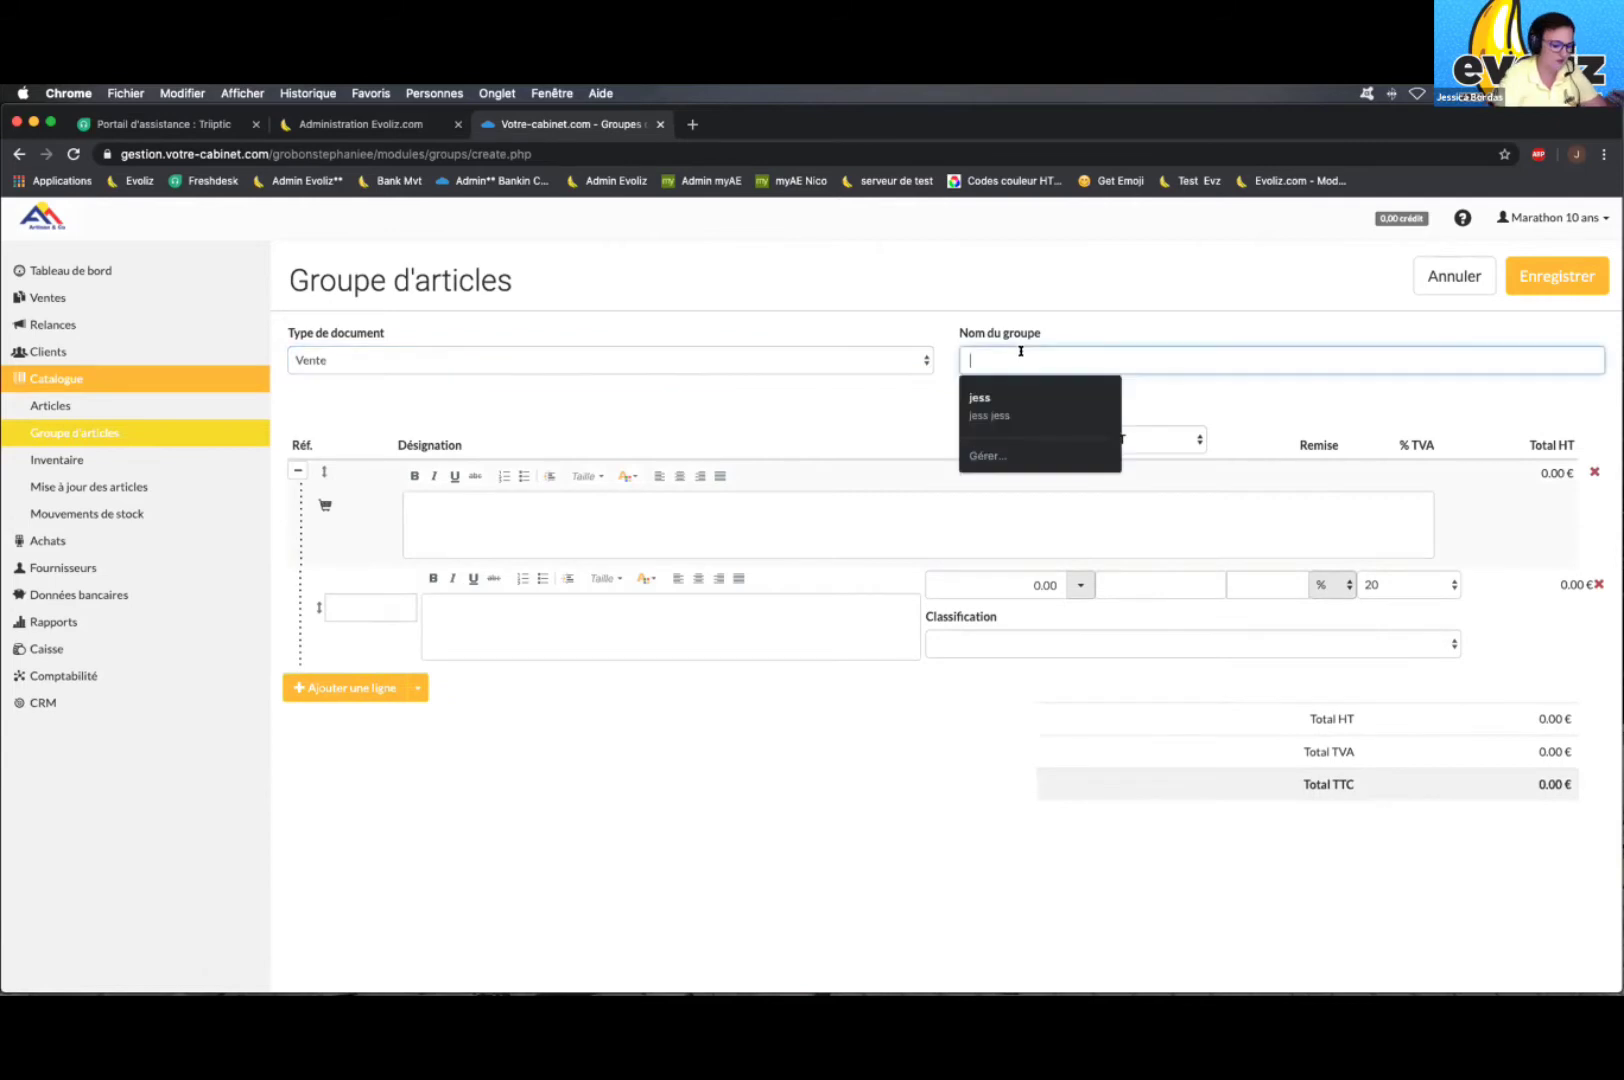
type("sa")
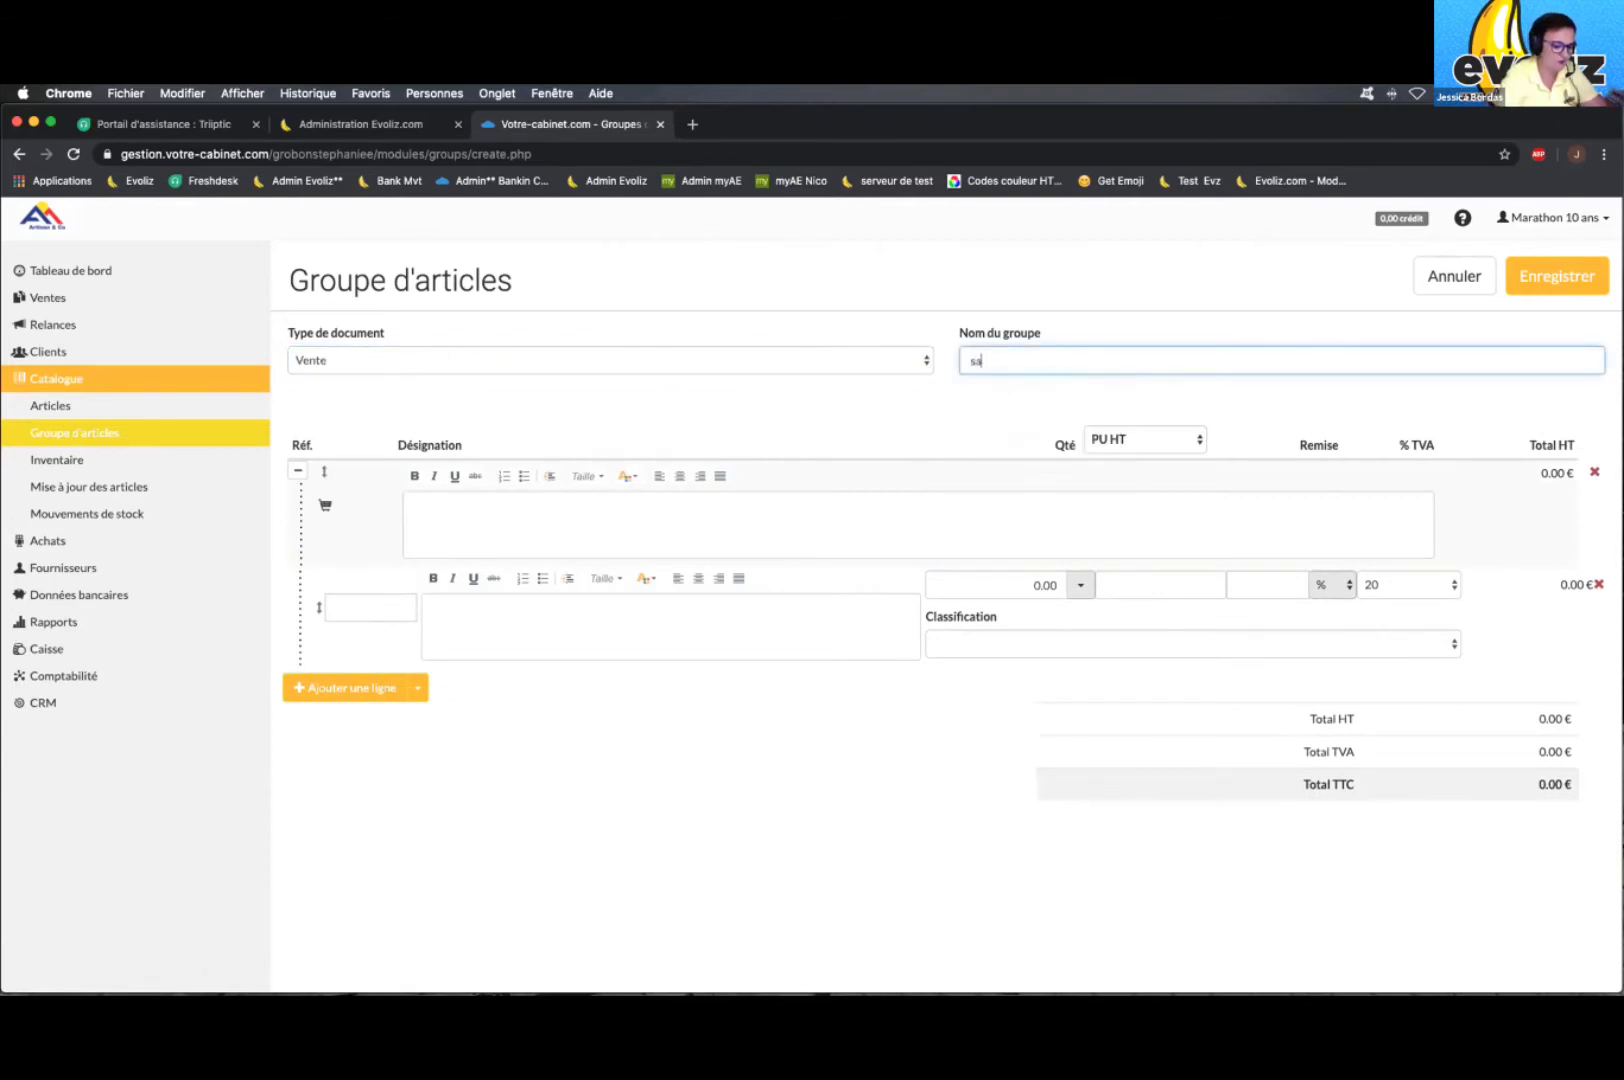
type("lle de bain")
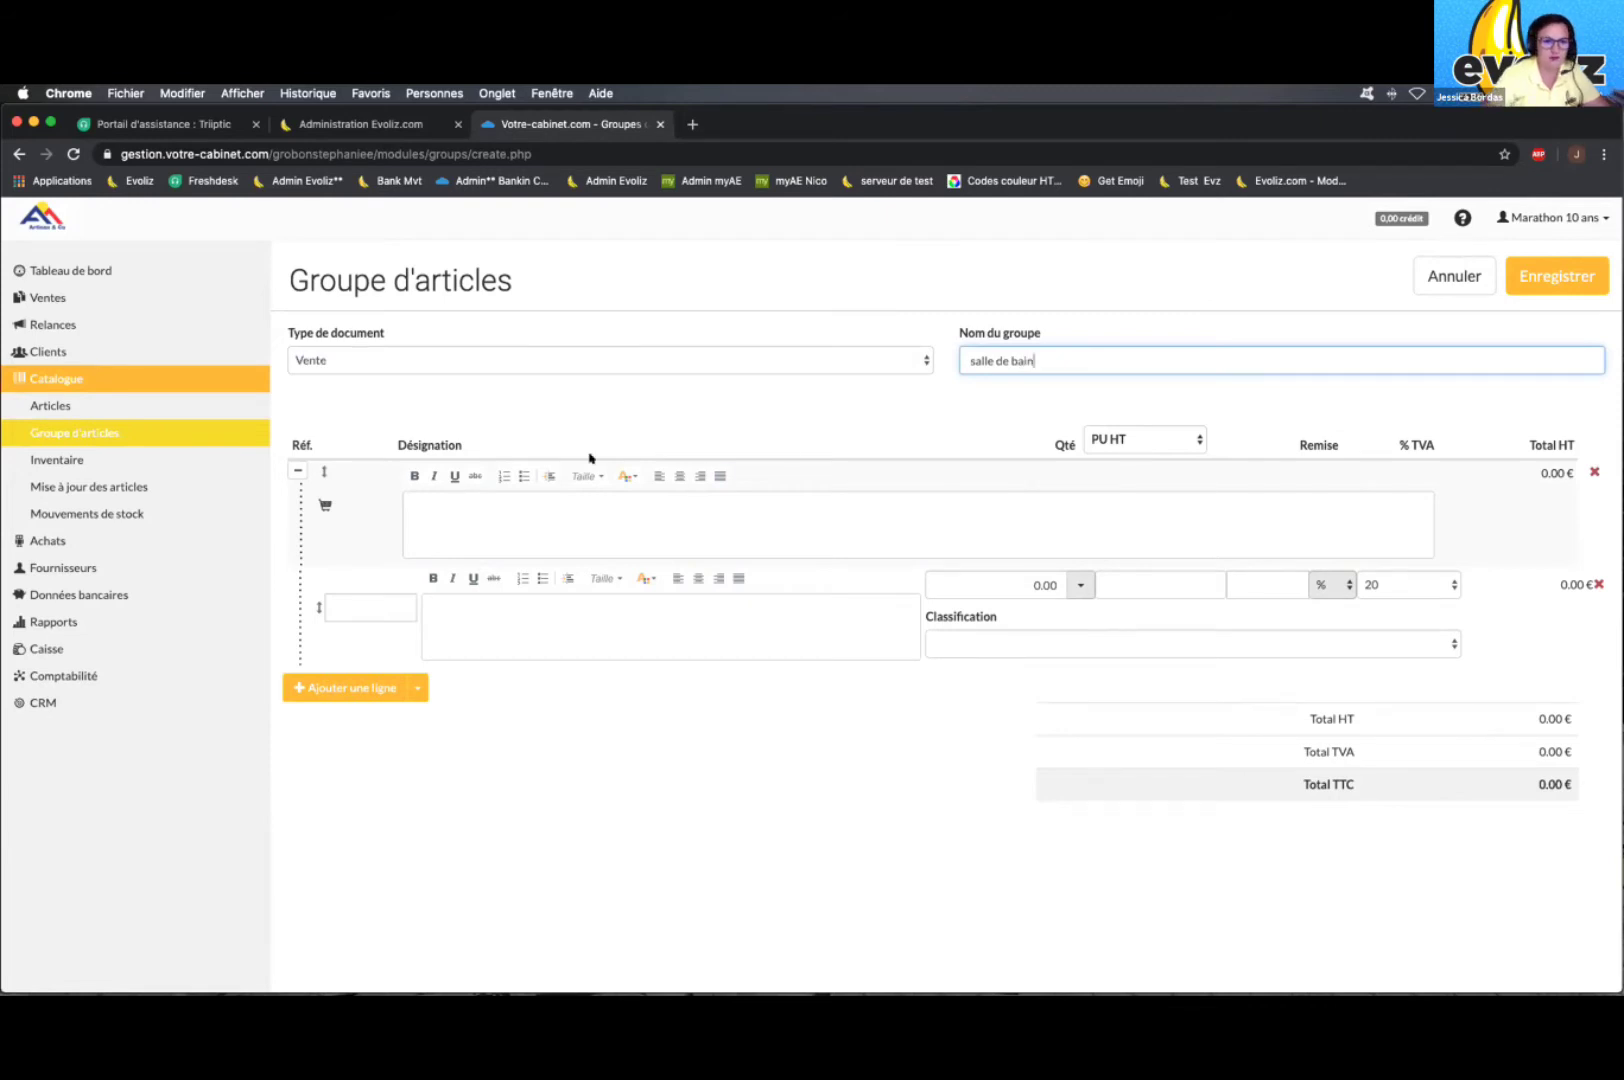
left_click(427, 514)
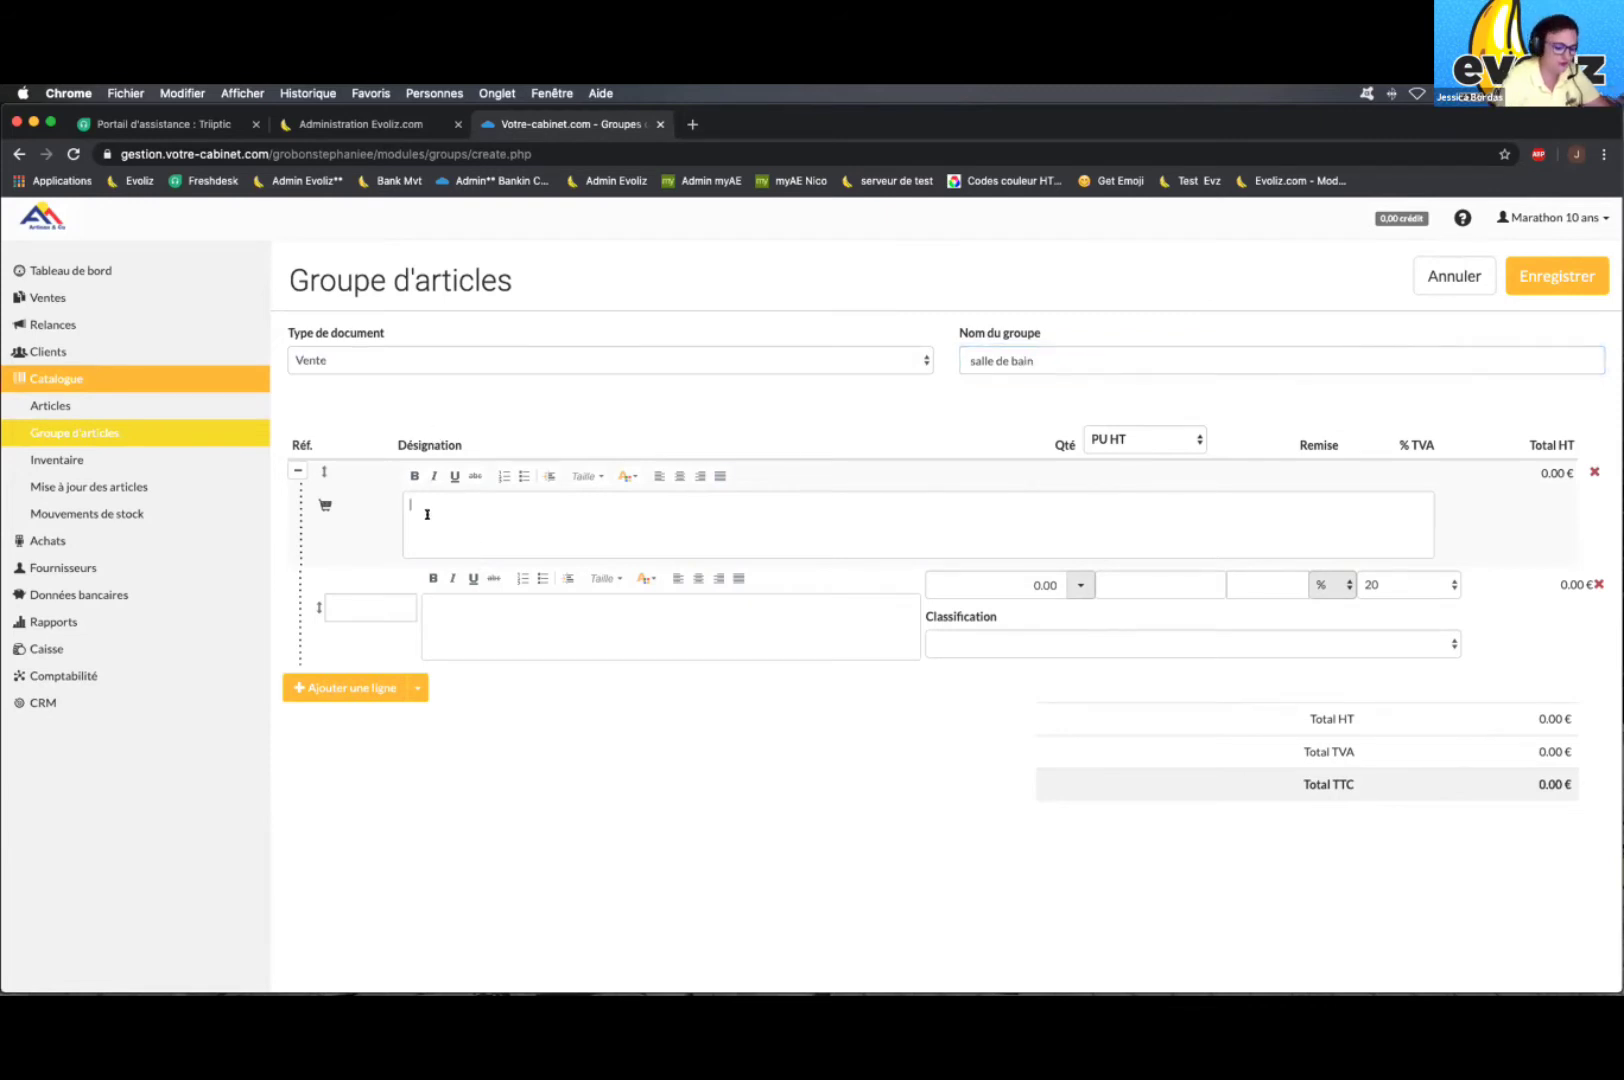
type("montage")
left_click_drag(418, 507, 402, 501)
type("M")
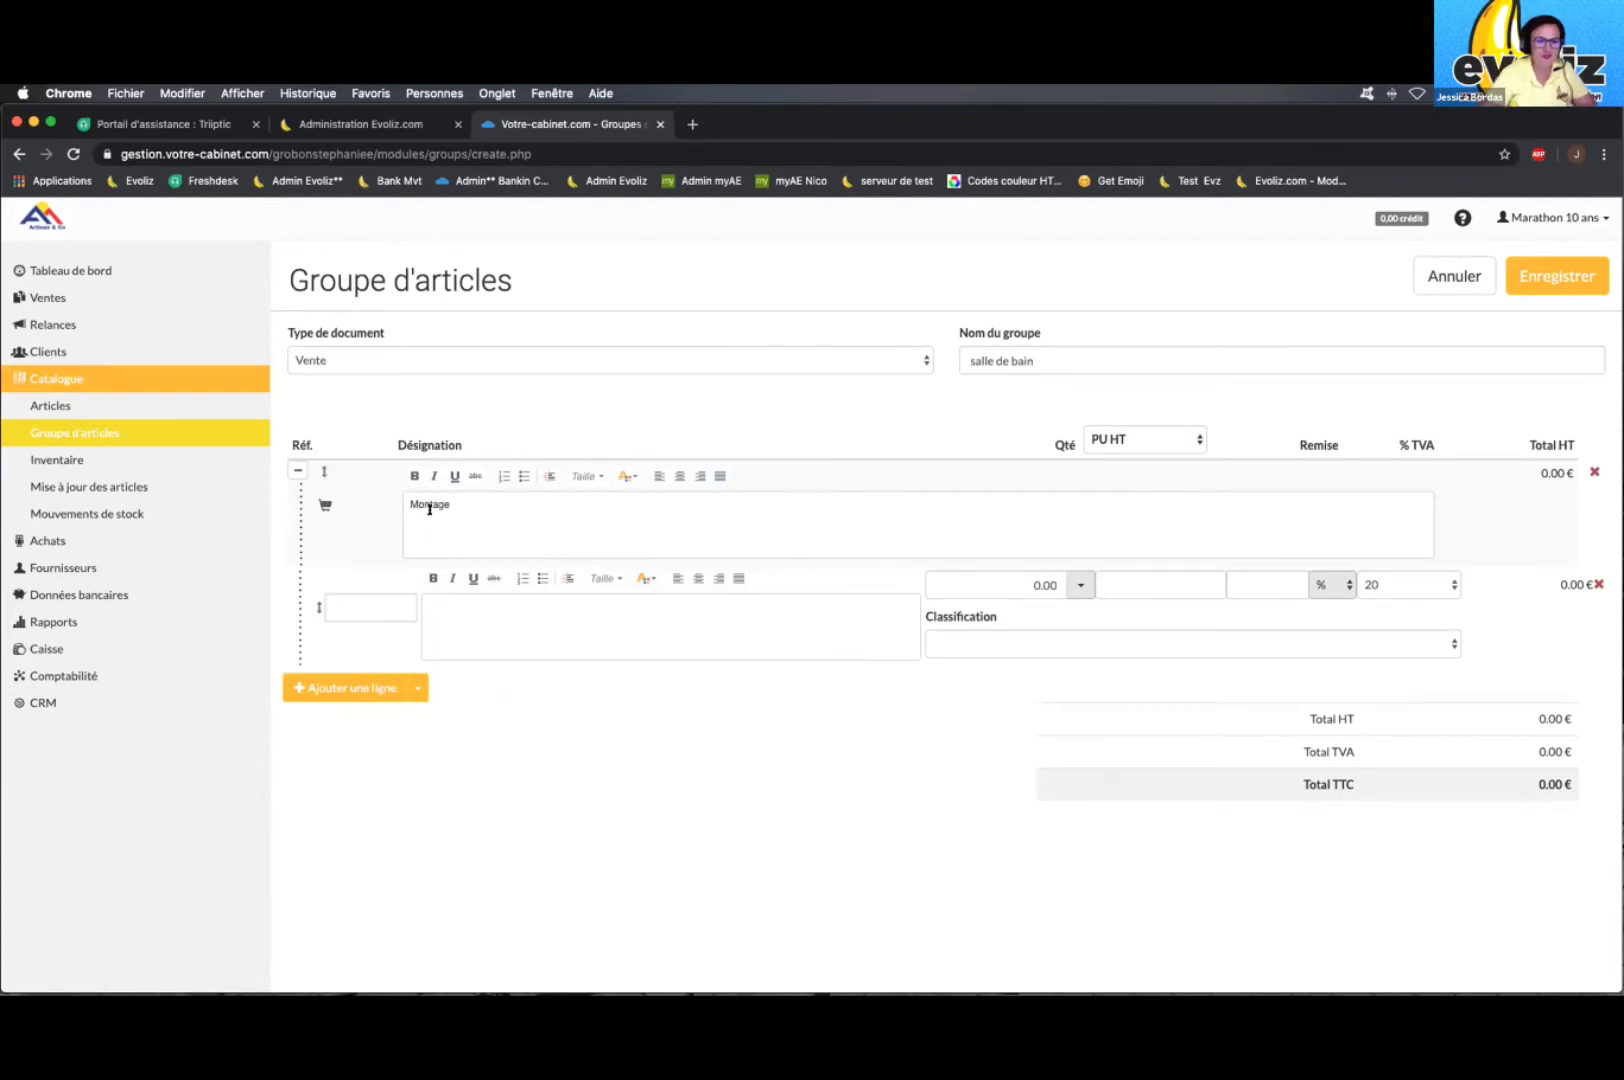
Step: Look over the catalogue references offered for the group's first line, then enter its designation as "baignoire" without a reference
left_click(353, 596)
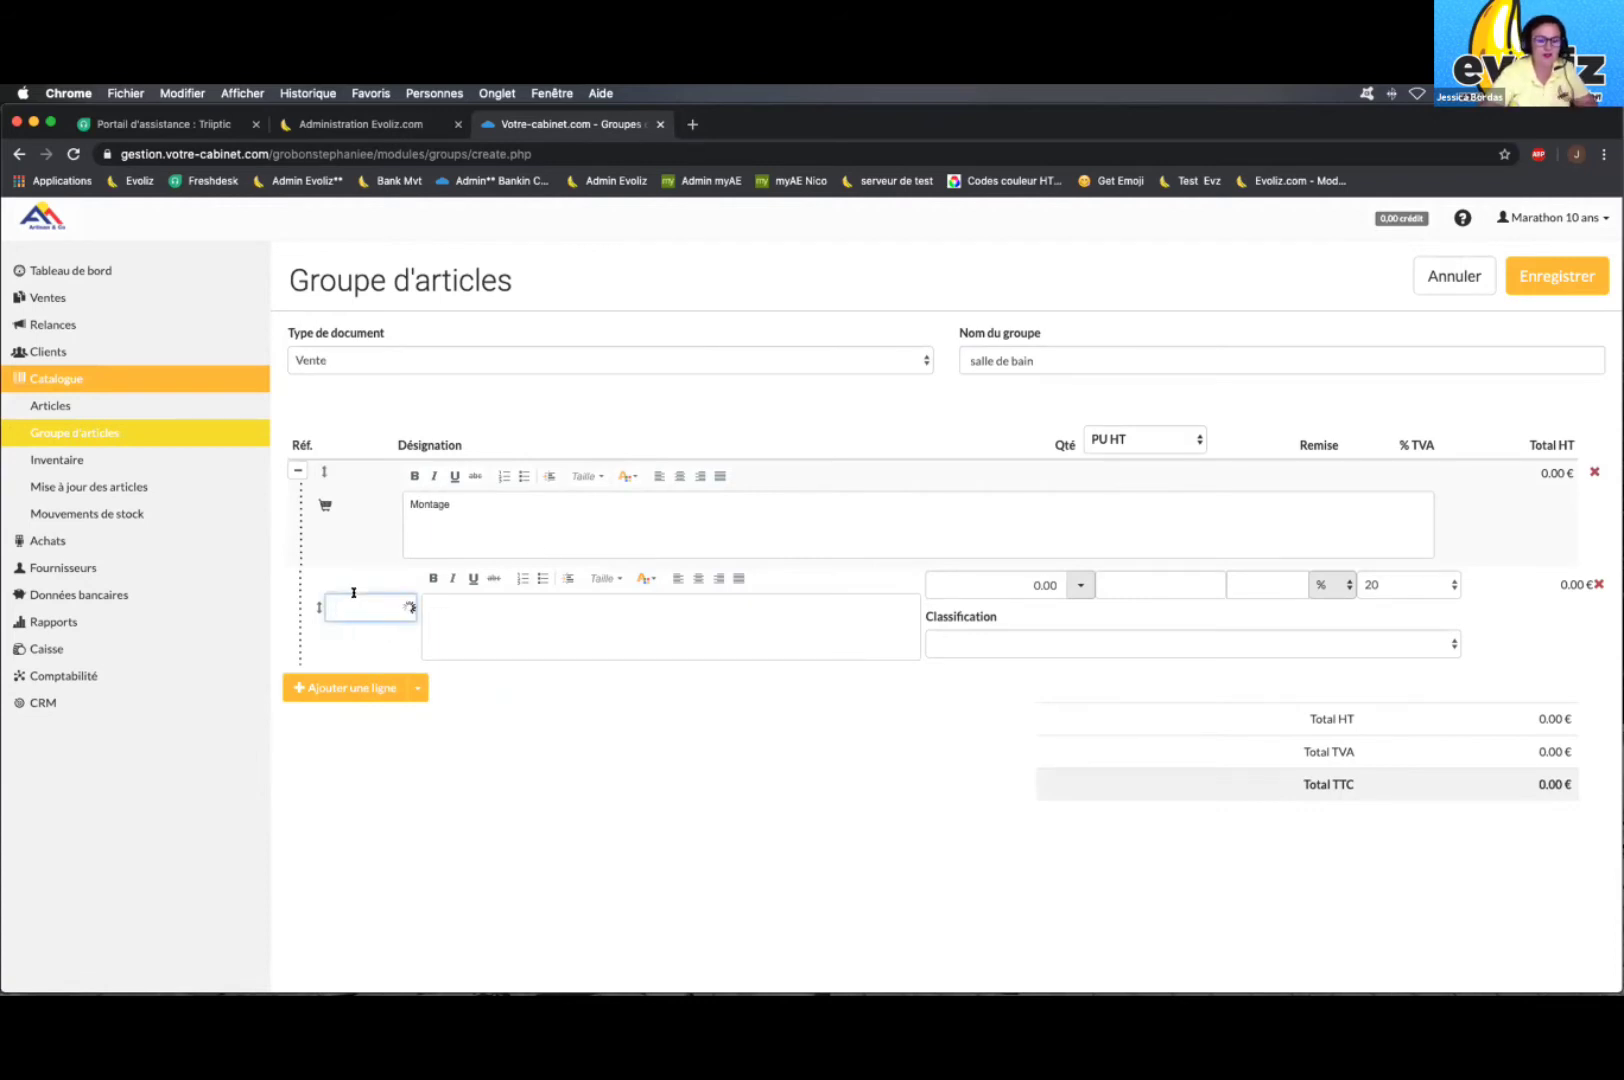
scroll(375, 930, "down", 1)
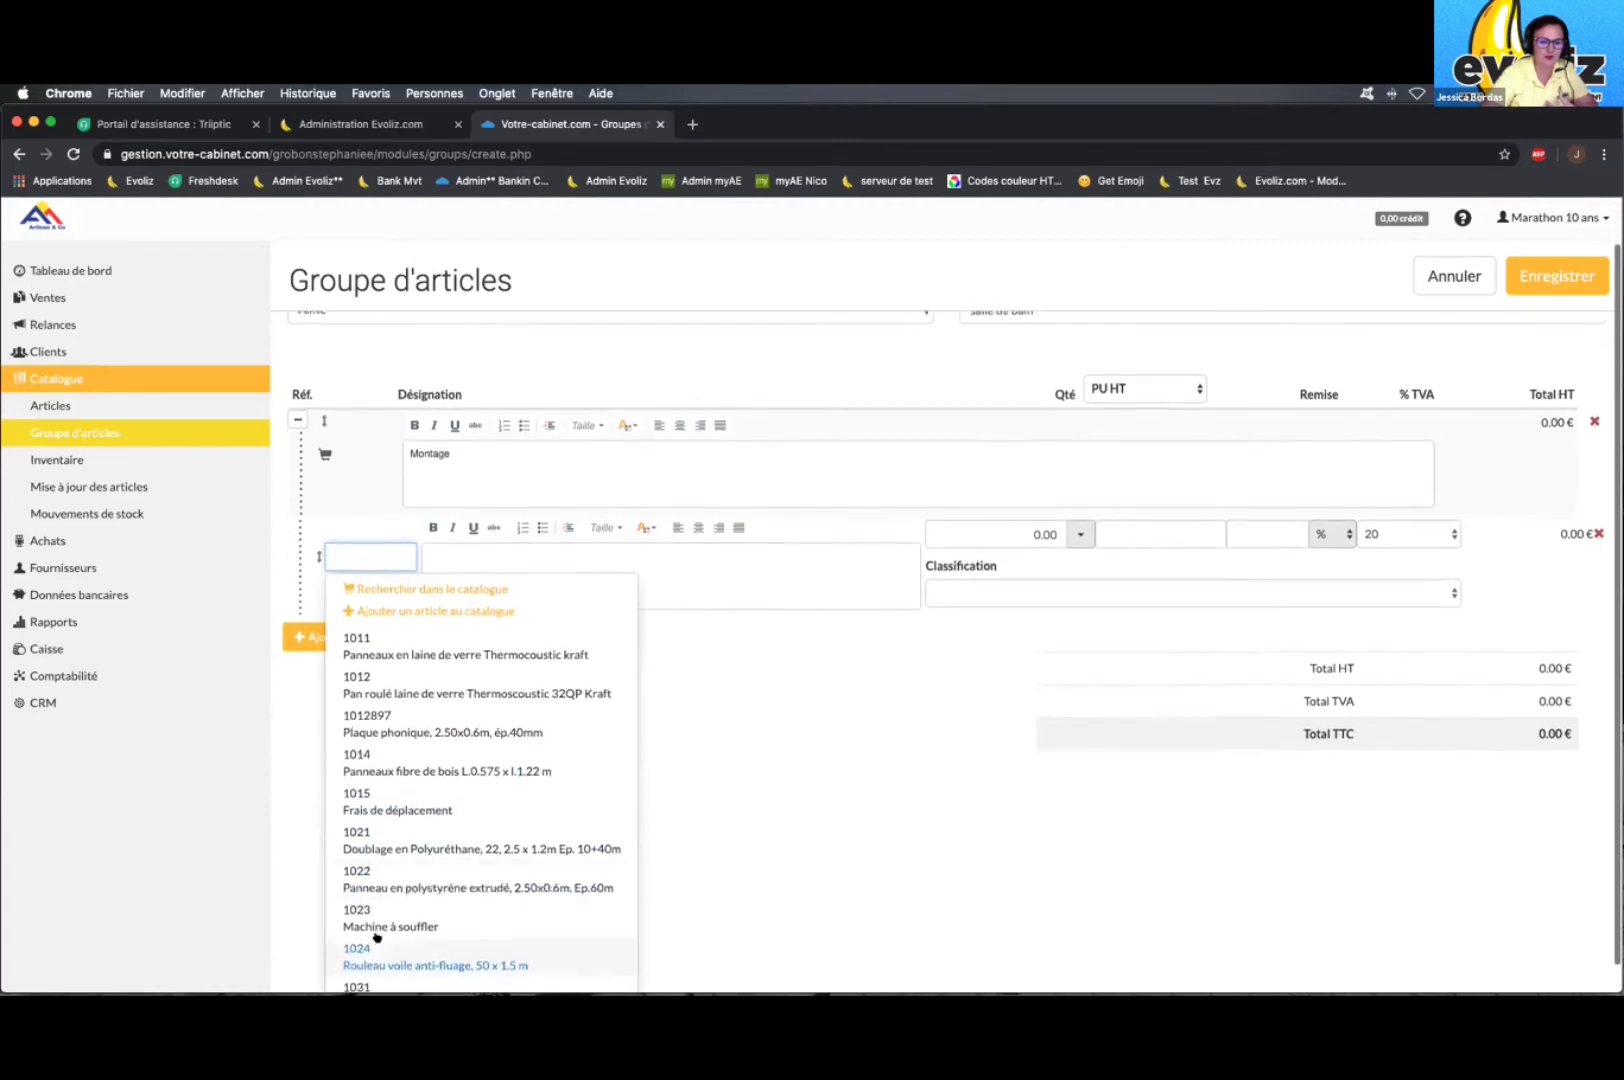
scroll(378, 935, "down", 1)
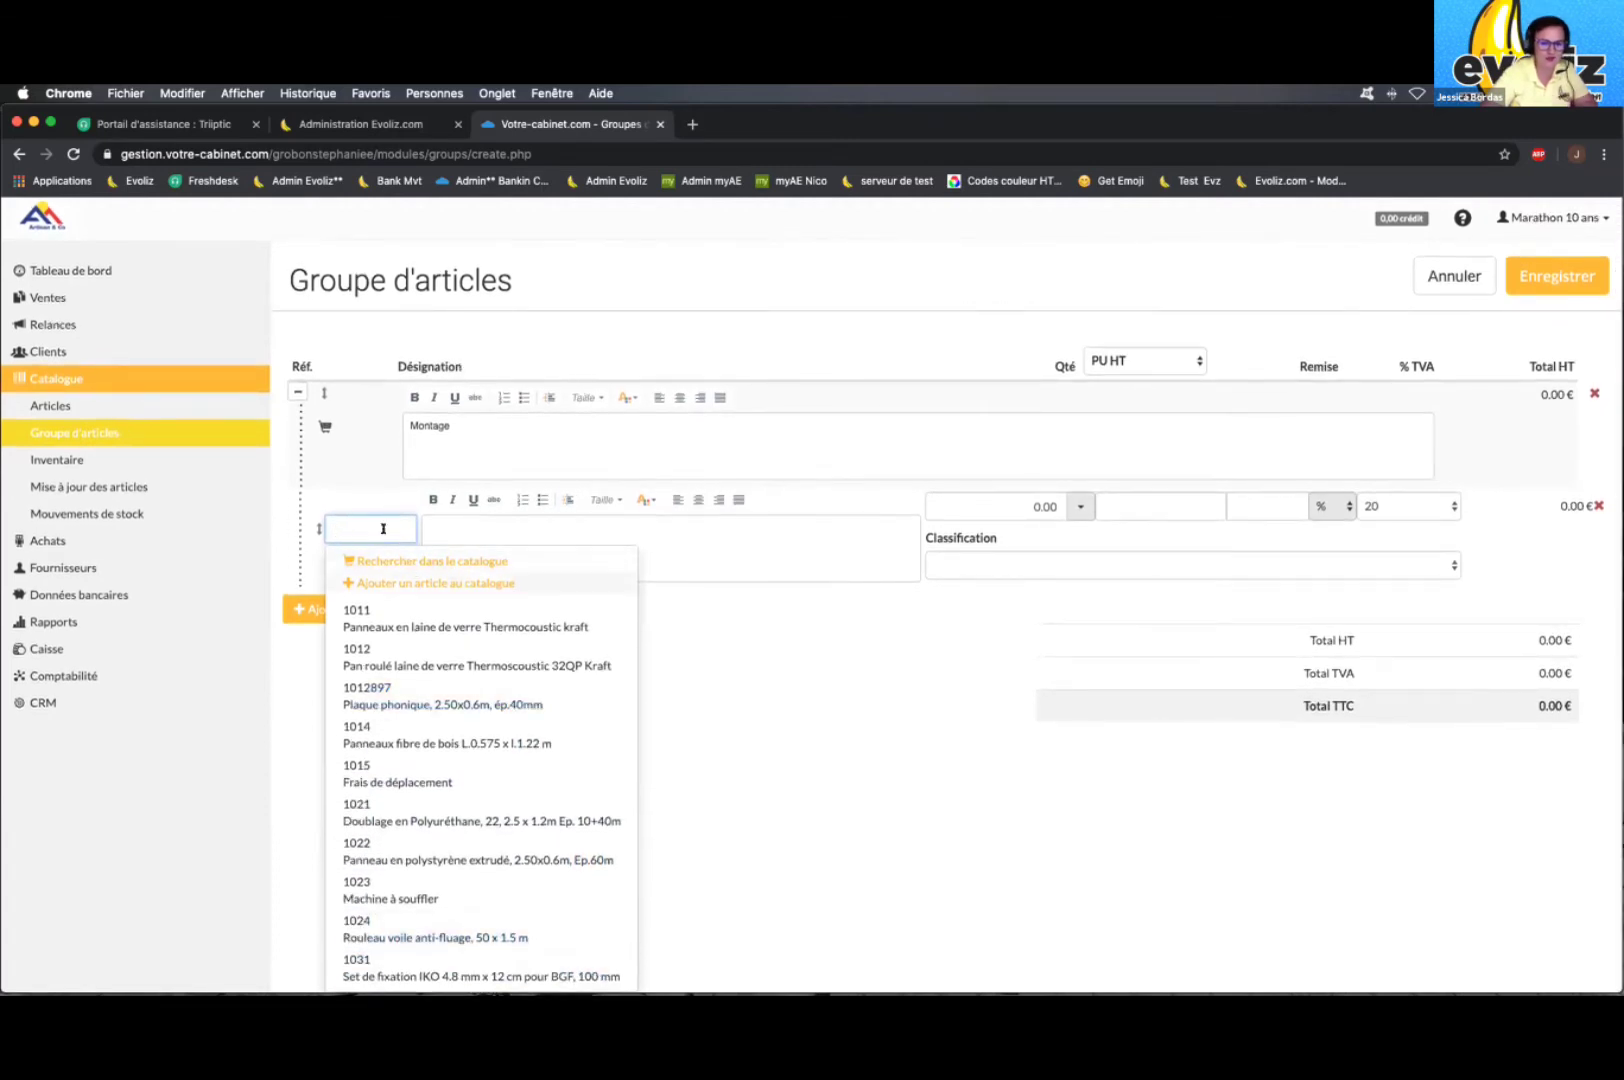
left_click(458, 527)
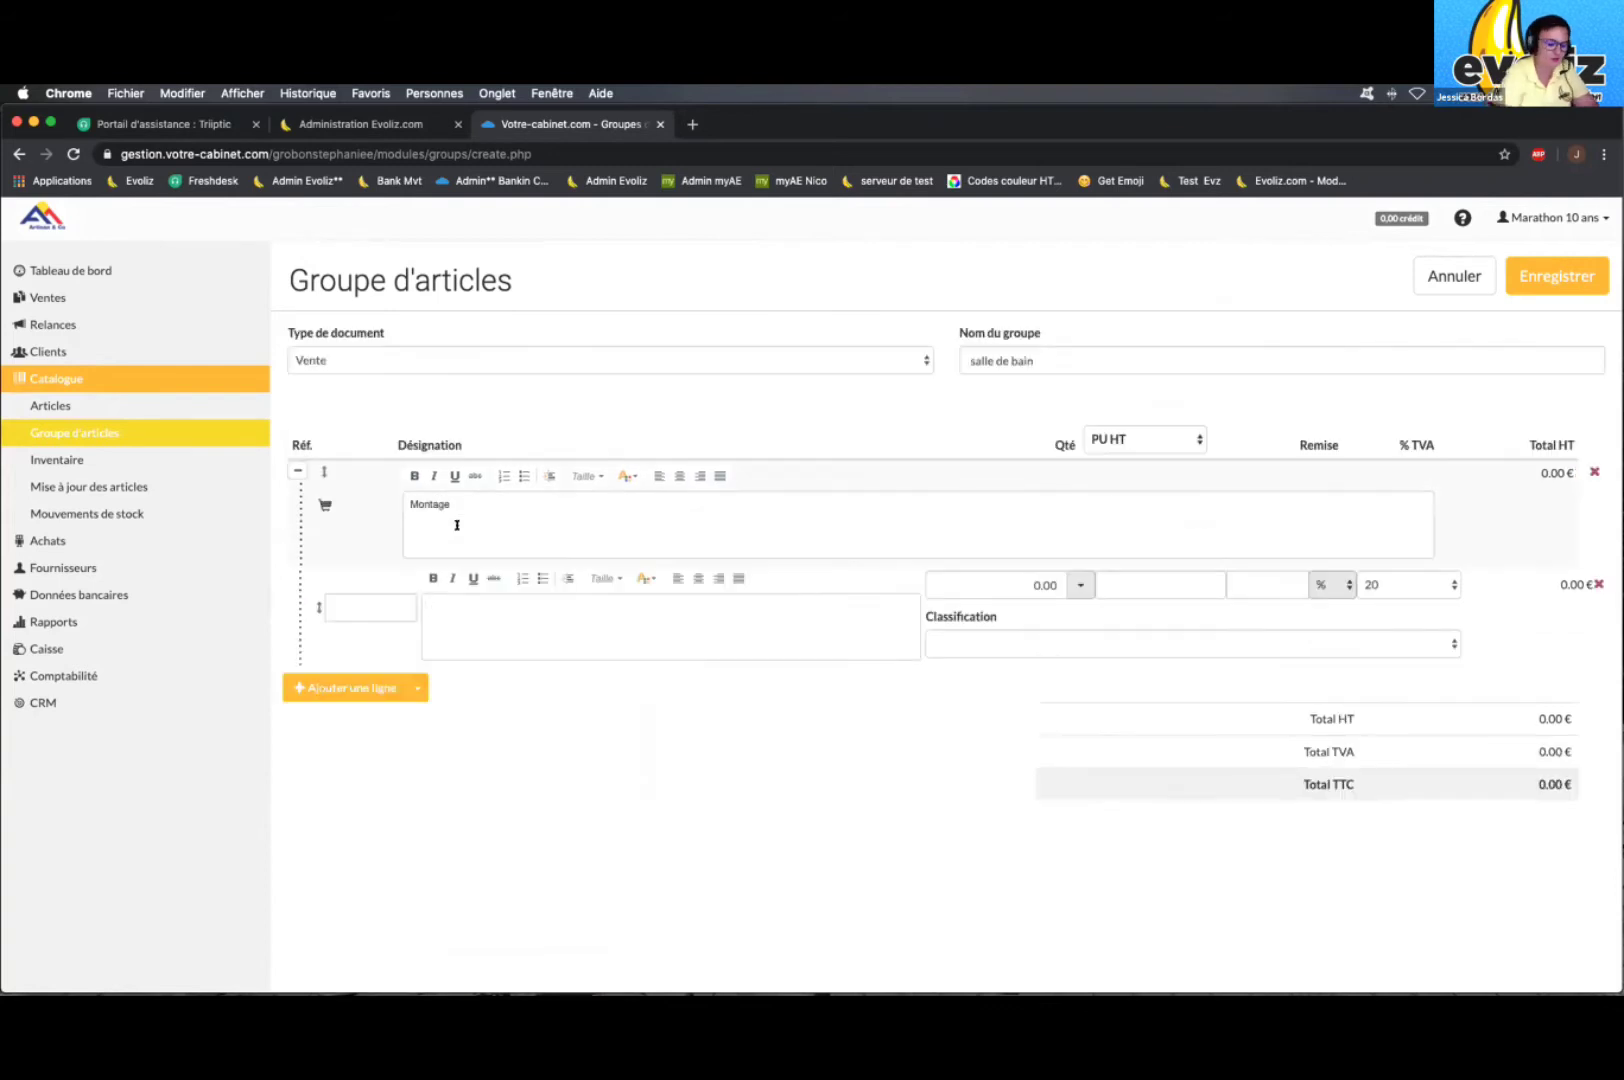
type("baignoire")
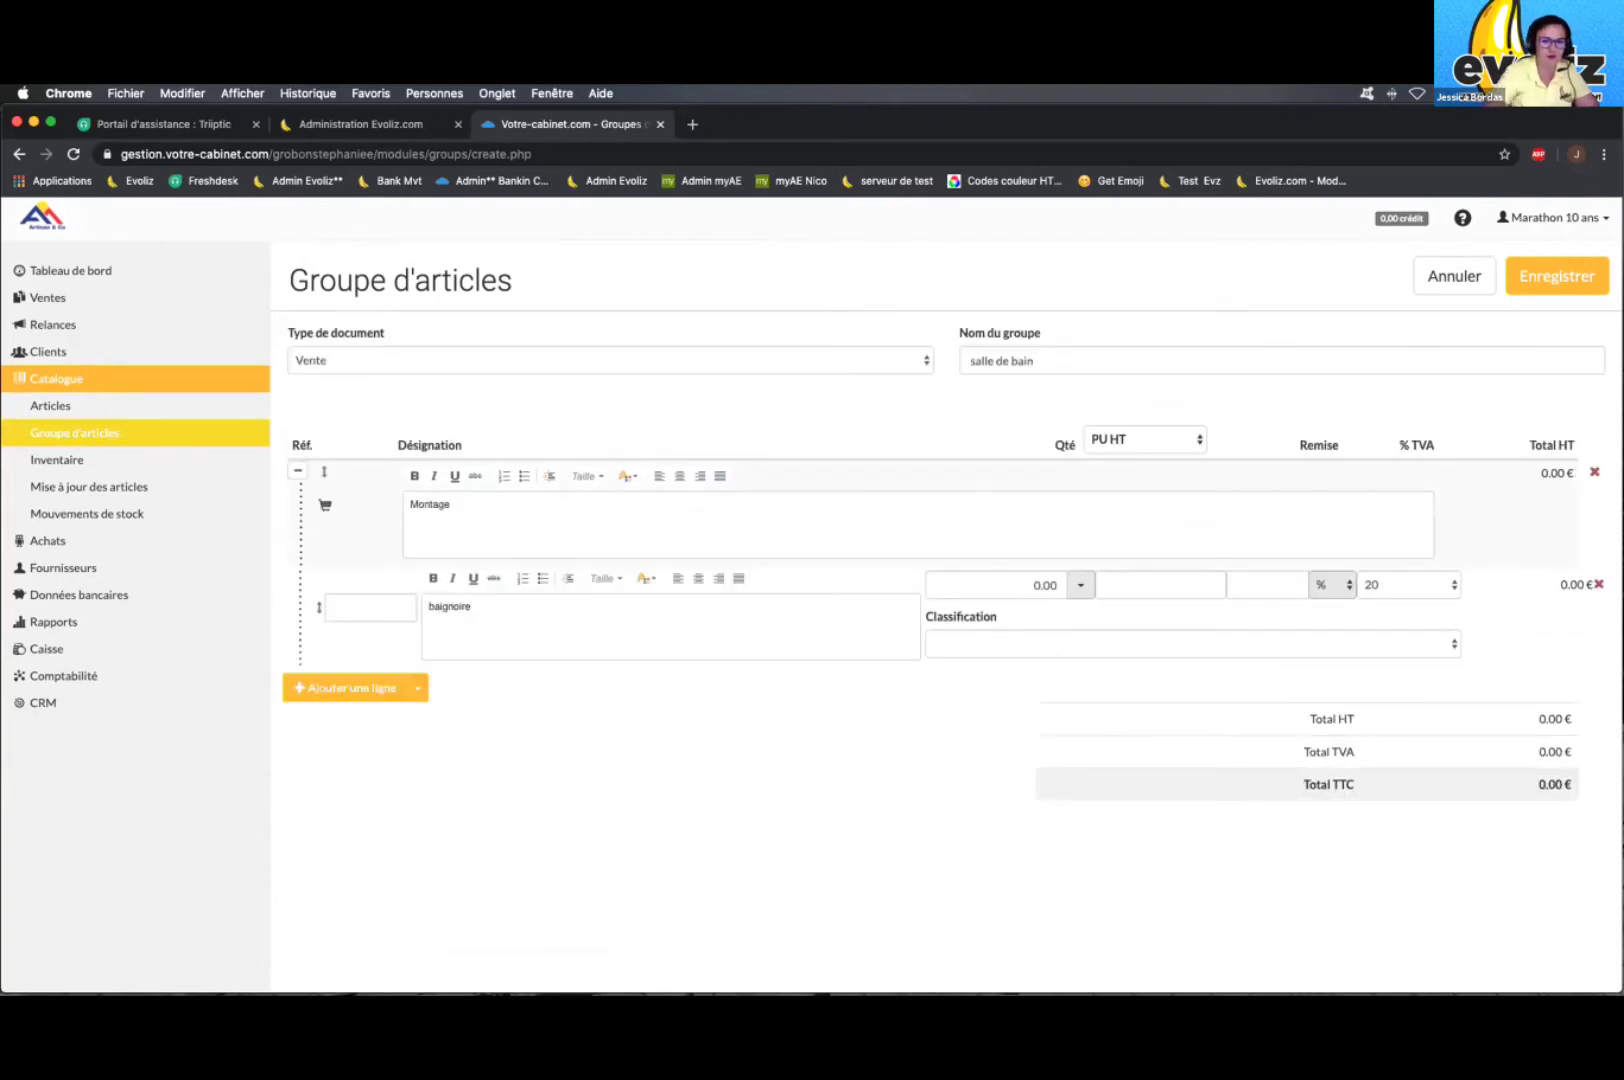
Step: Add a second line to the group with the designation "robineterie"
left_click(350, 688)
left_click(521, 725)
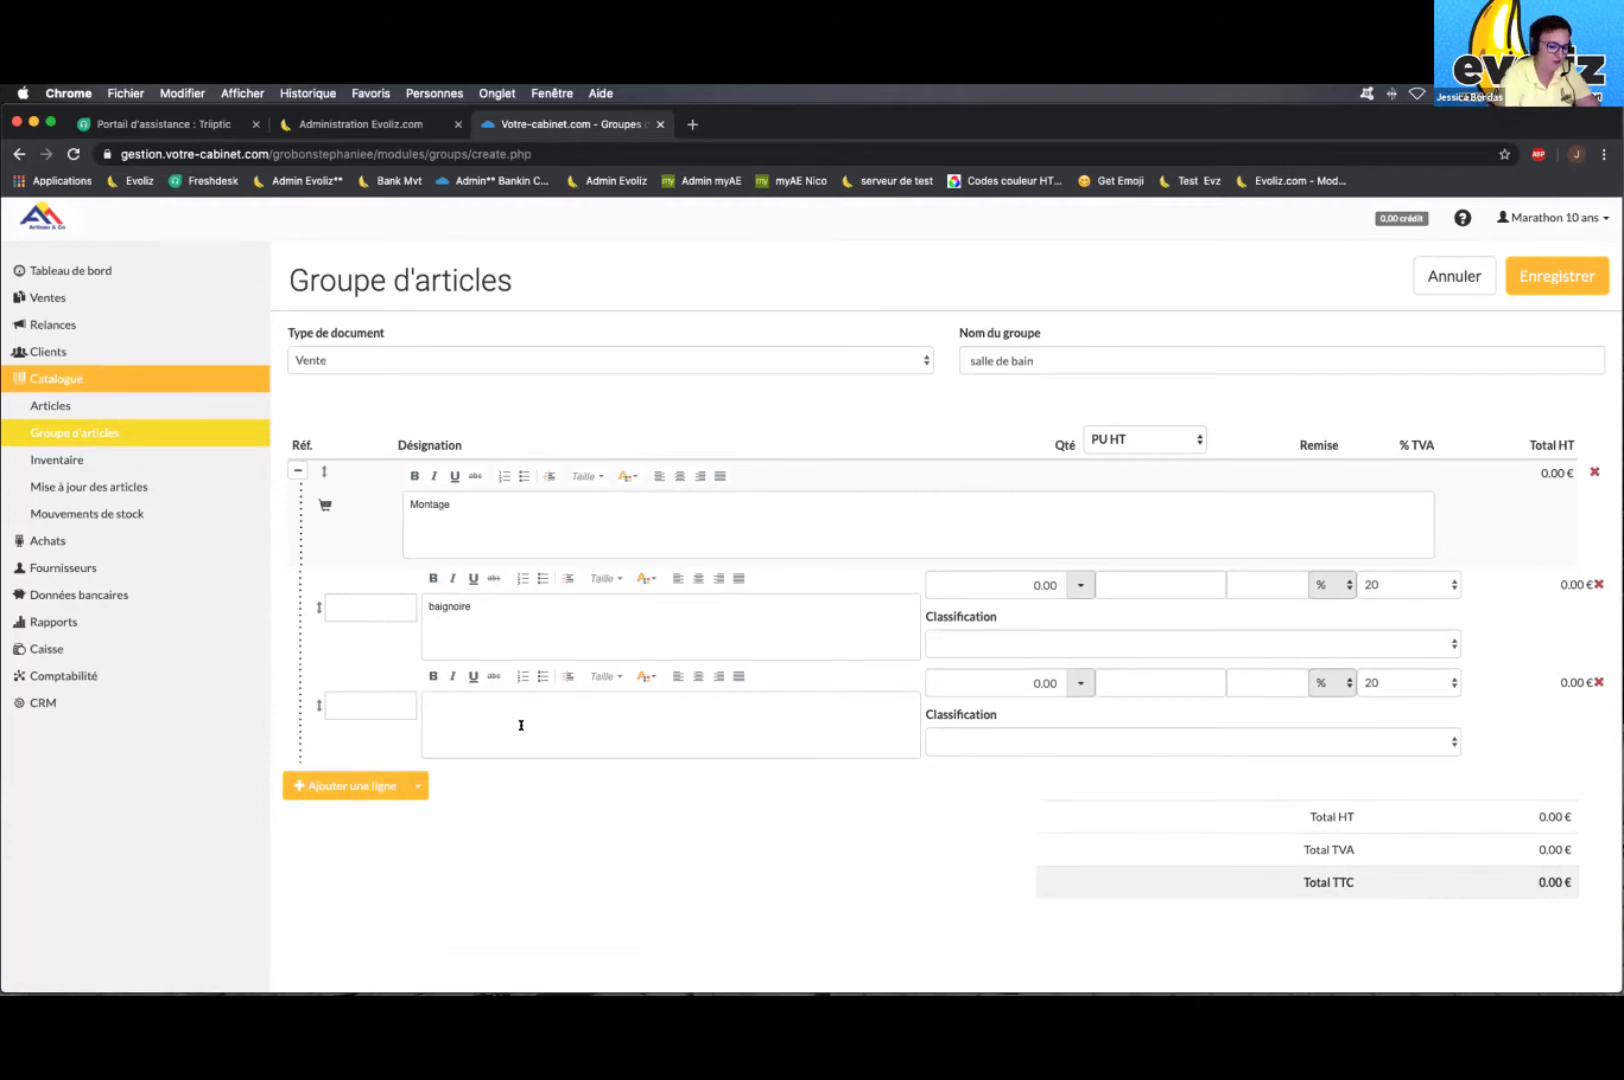
type("robin")
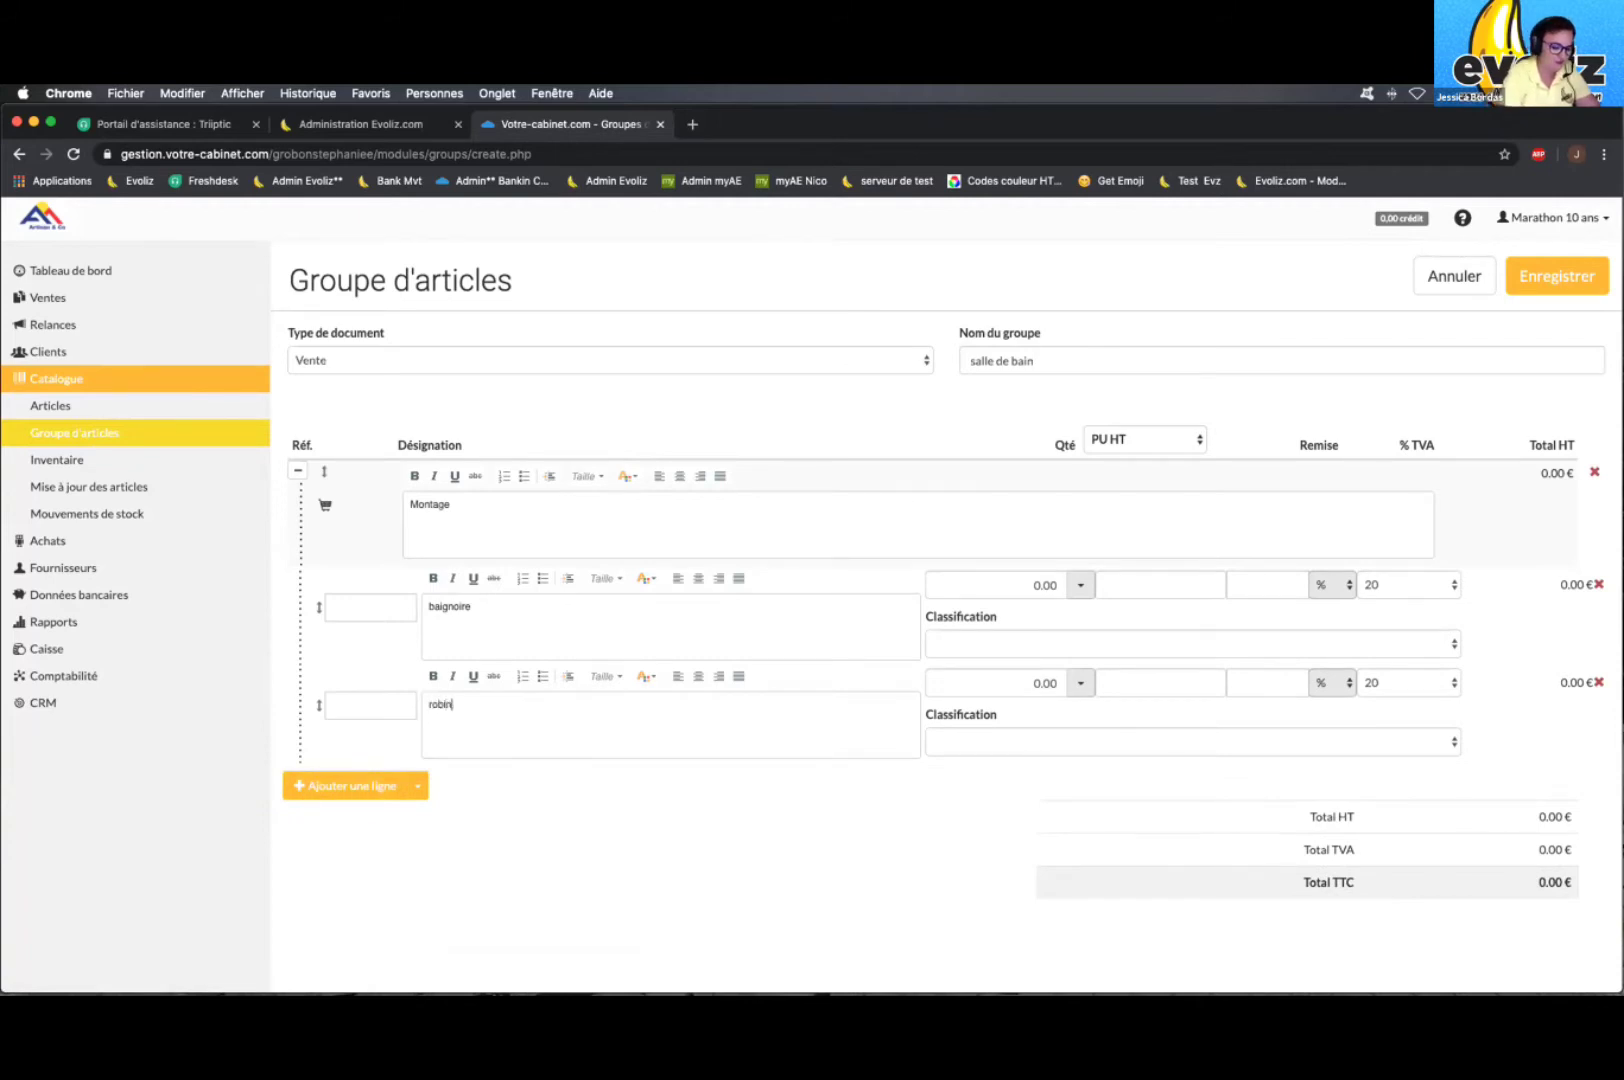
type("etrie")
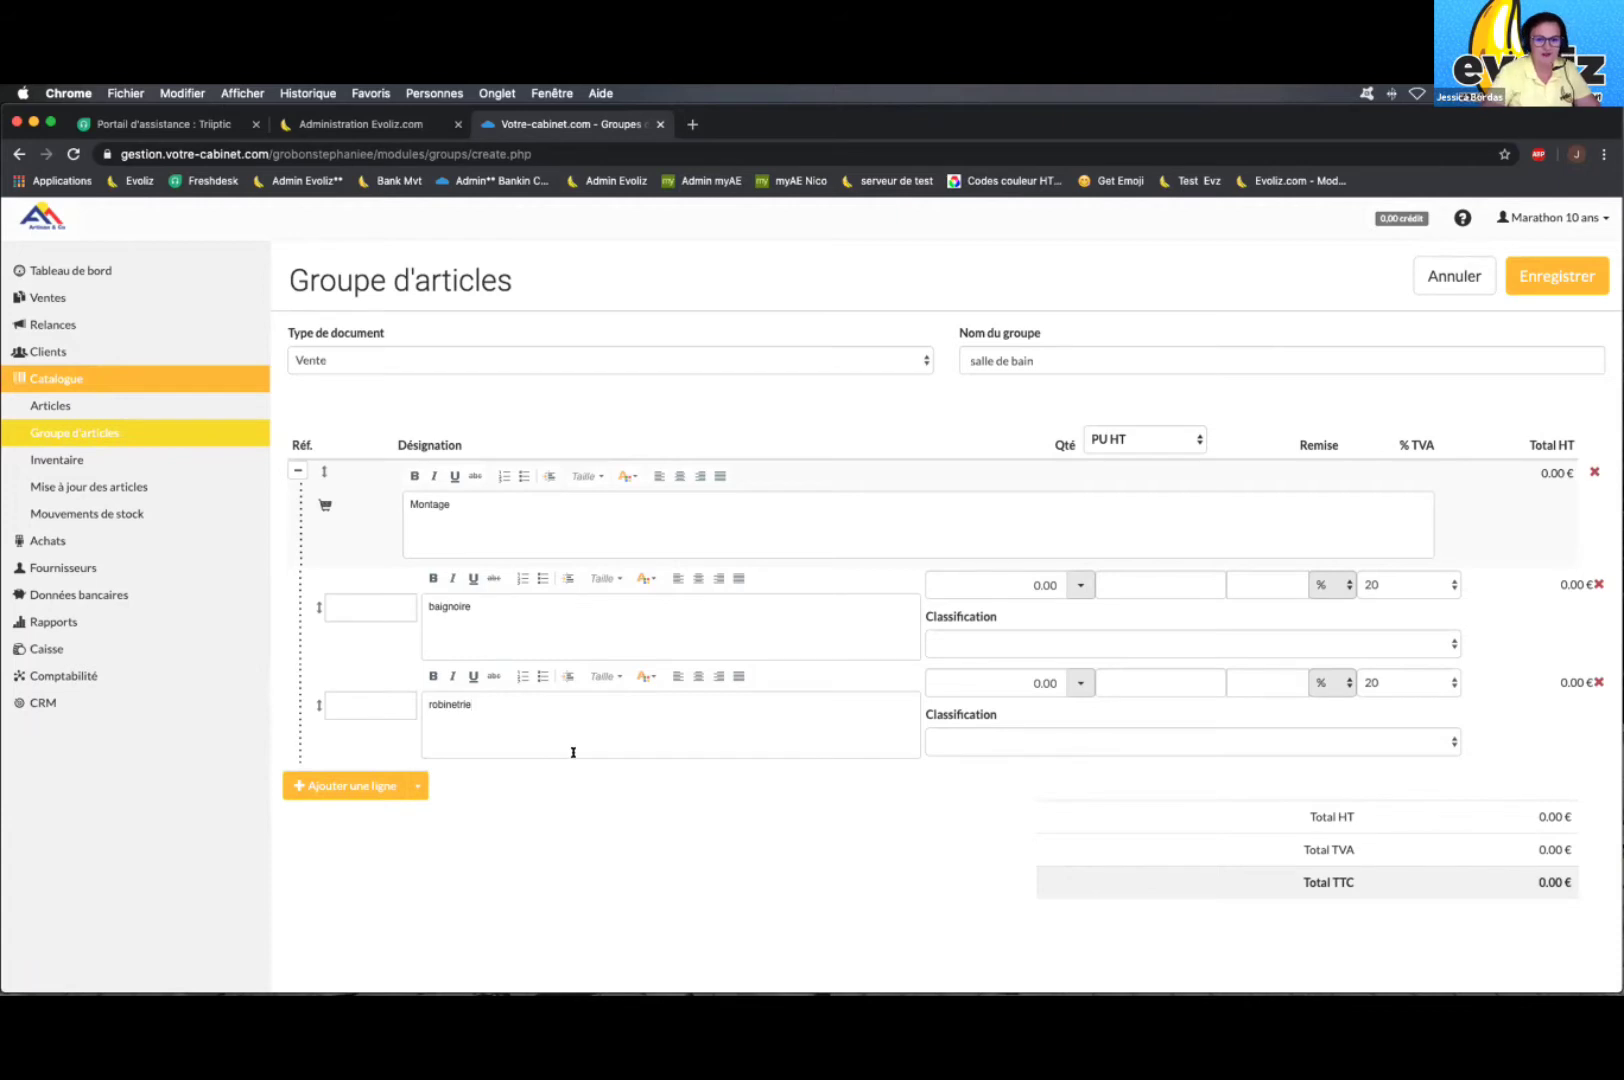
key("BackSpace")
key("BackSpace")
key("BackSpace")
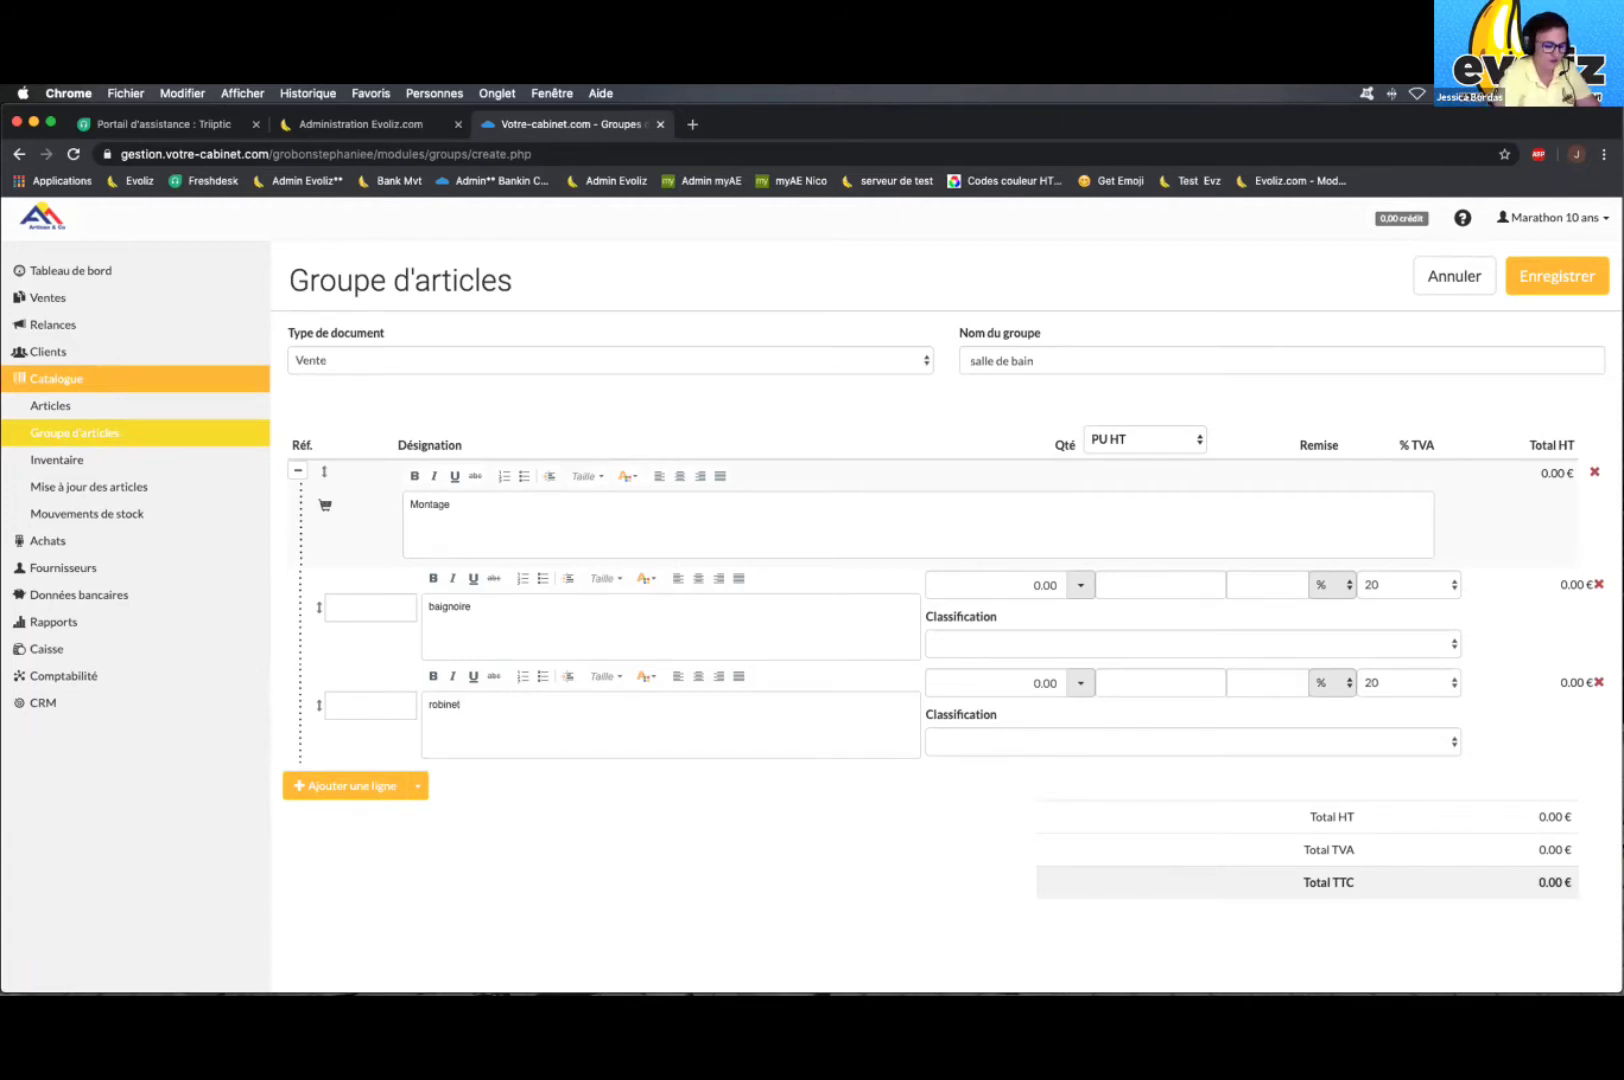
type("erie")
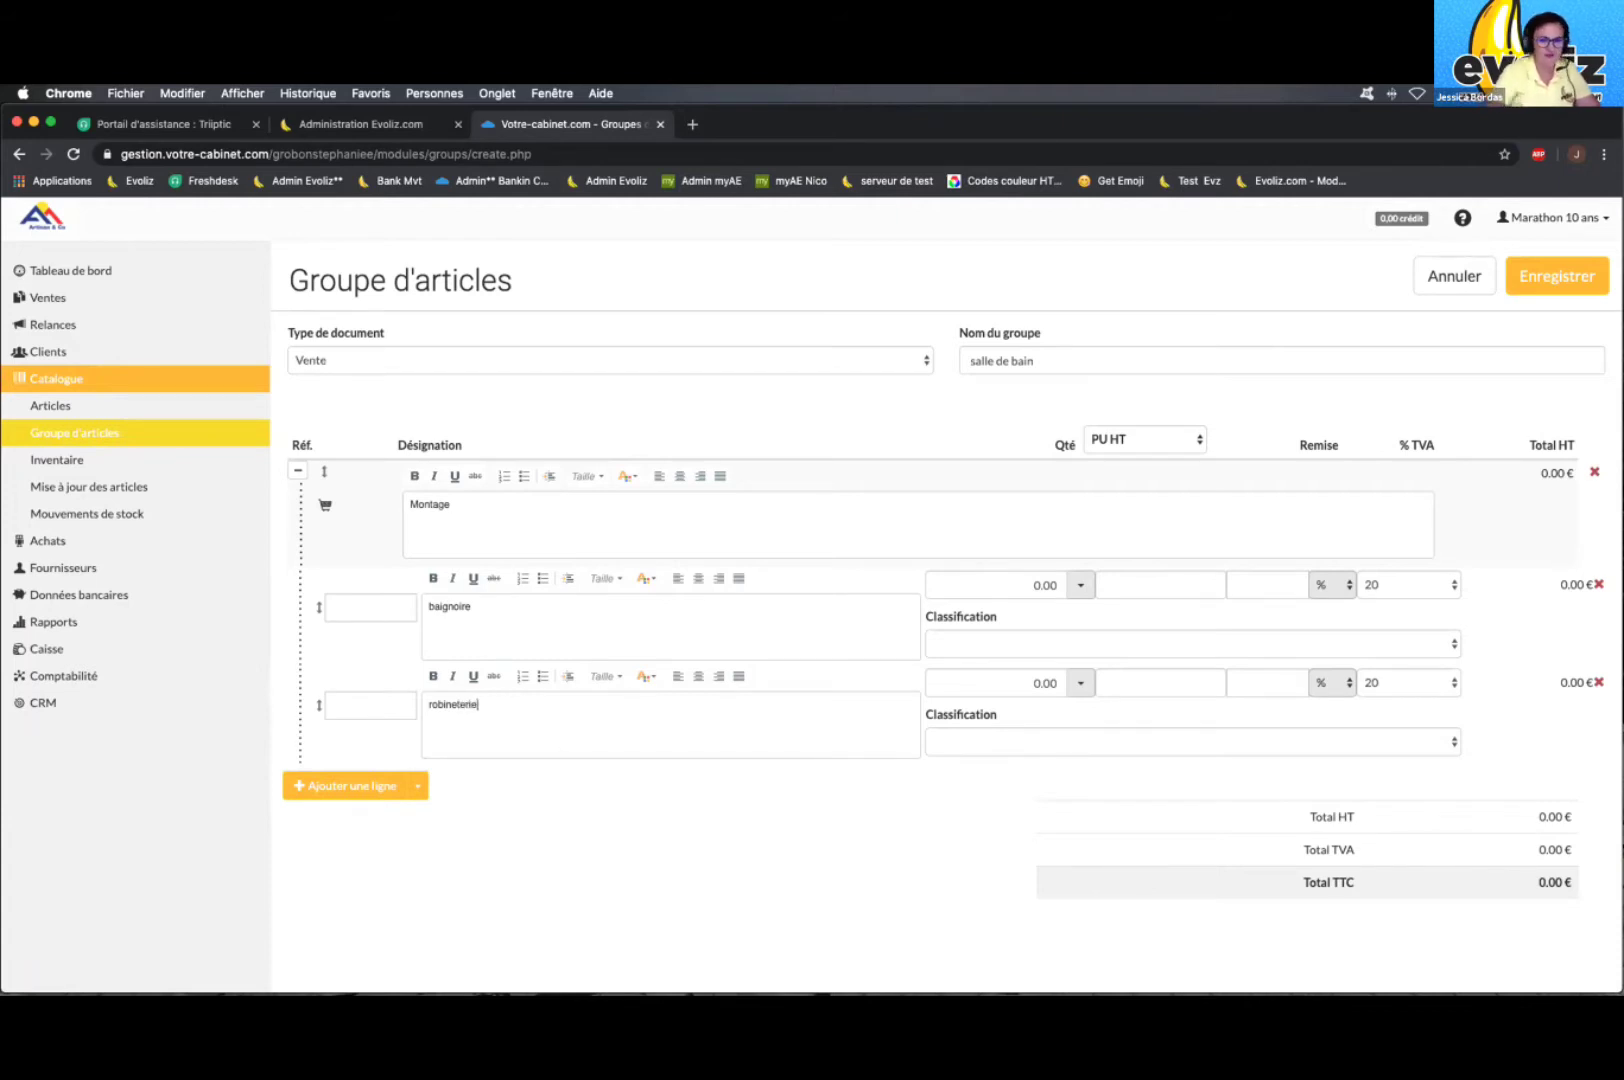
Step: Set both the baignoire and robineterie lines to quantity 1 and unit price 10, and save the group
left_click(1016, 582)
double_click(1016, 582)
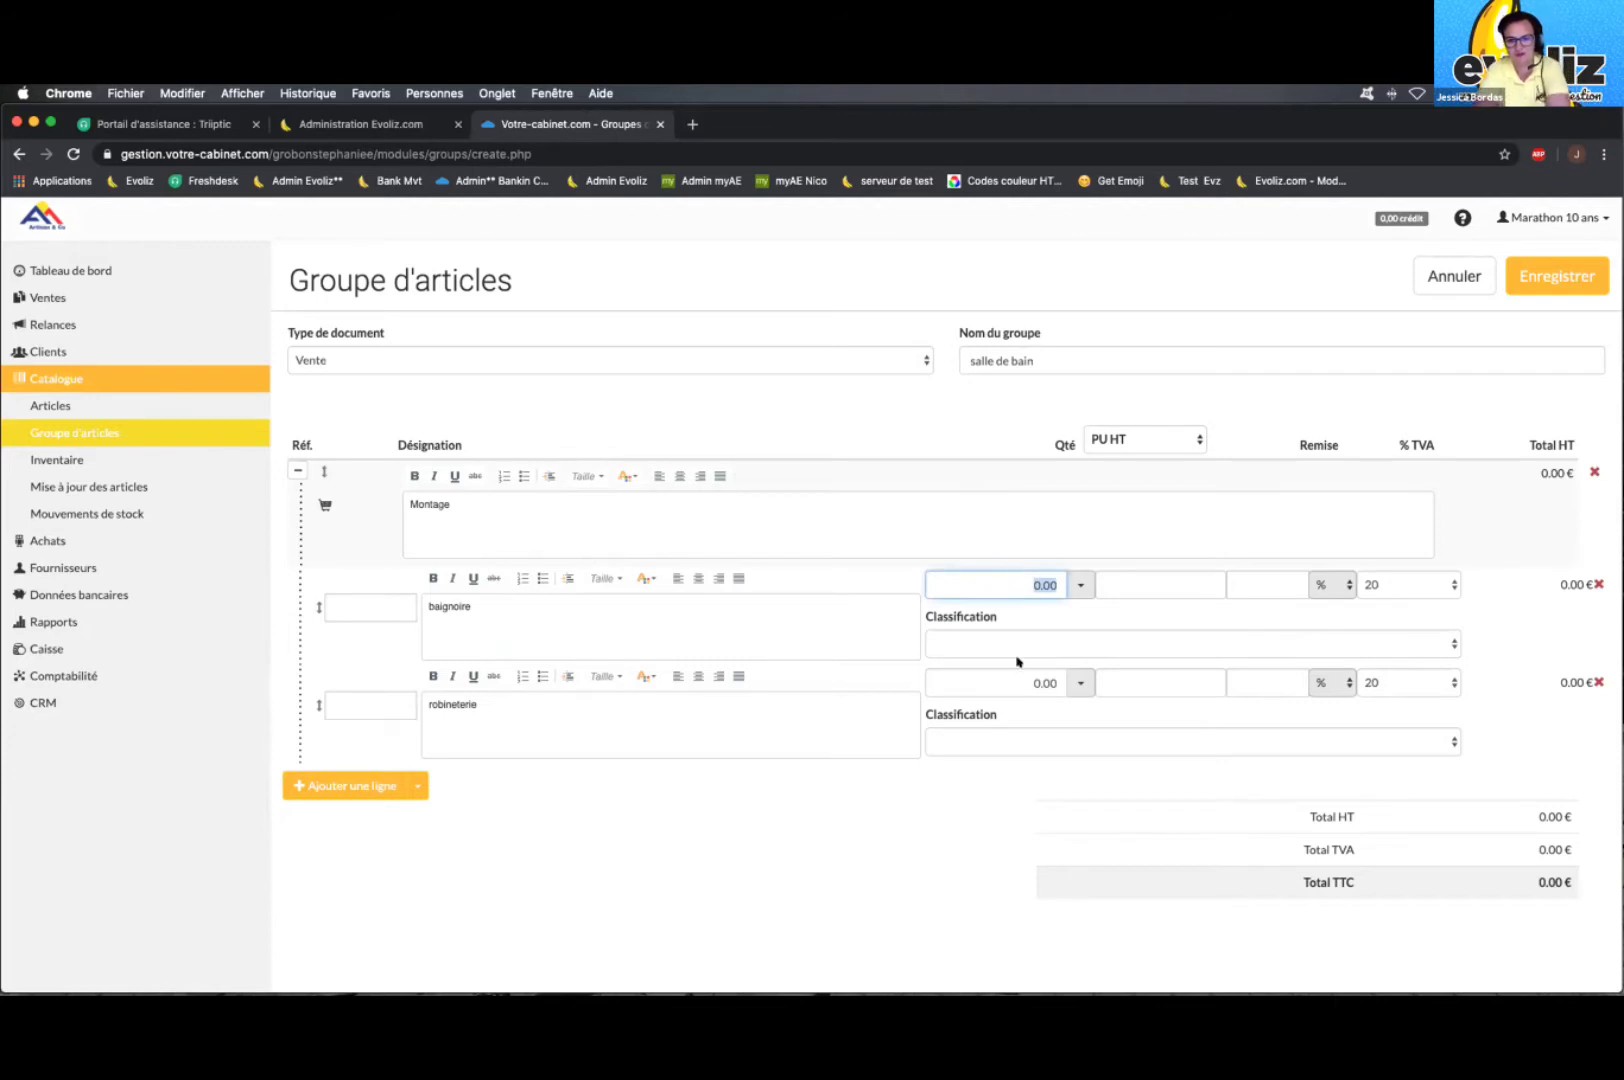
type("1")
left_click(1004, 688)
type("1")
left_click(1168, 582)
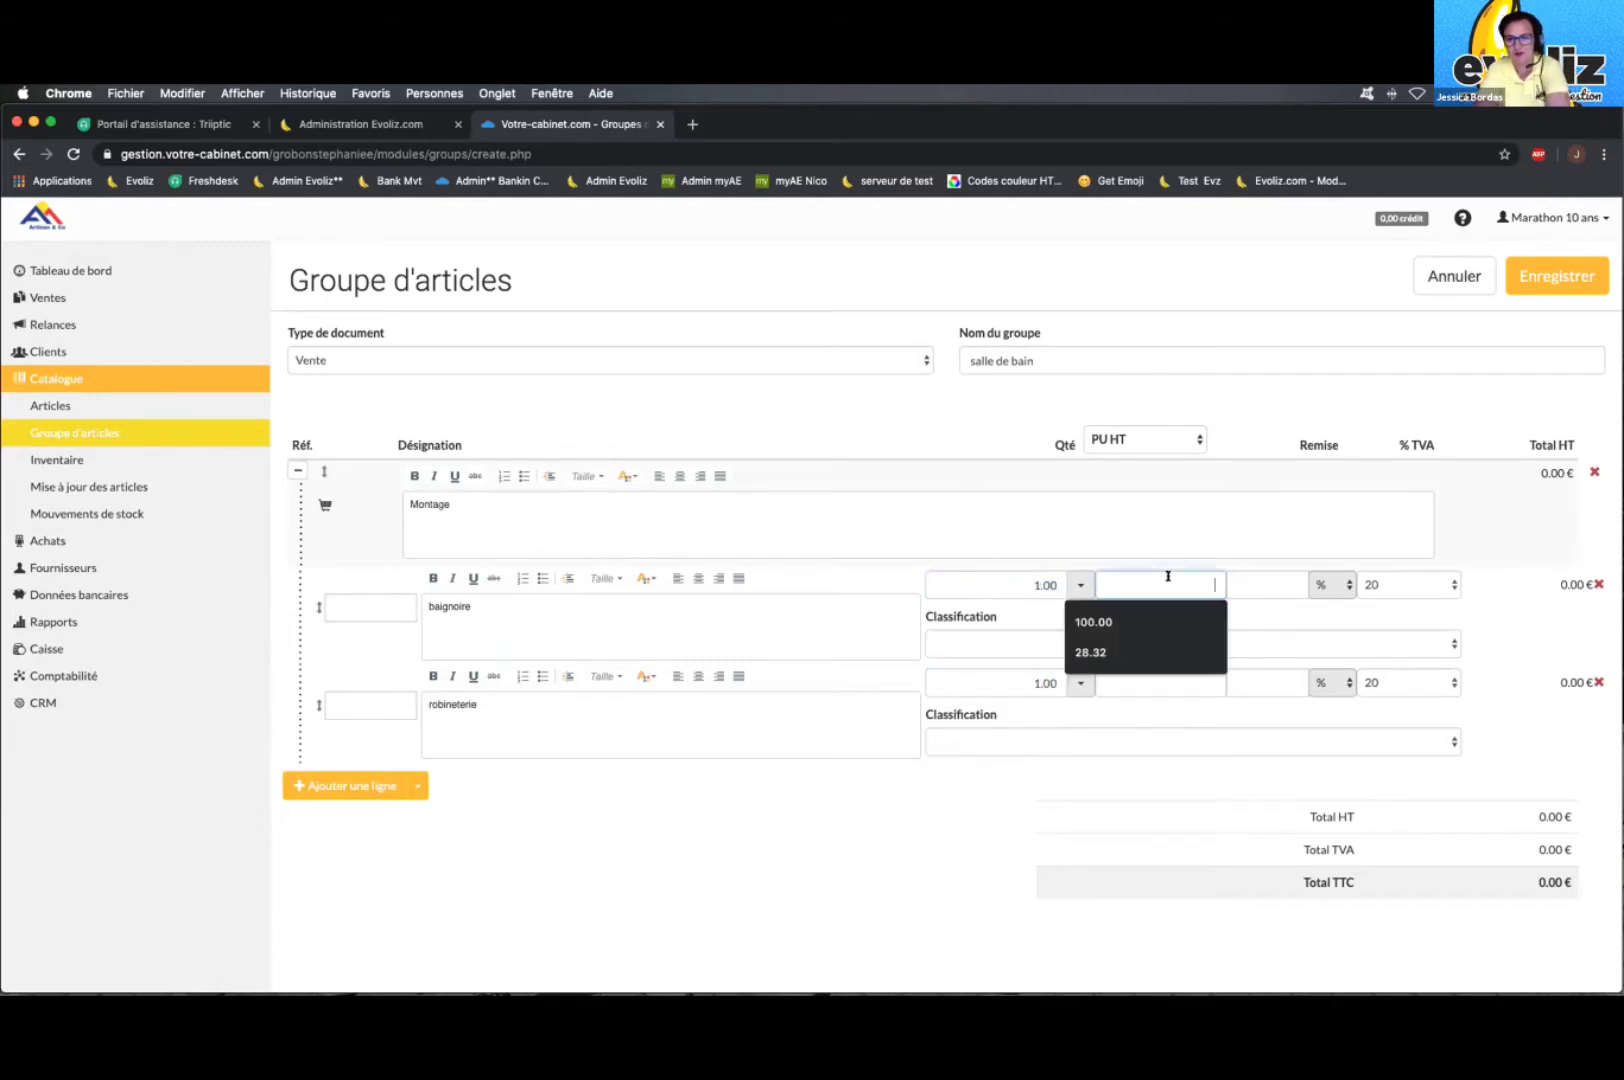
type("10")
left_click(1165, 683)
type("10")
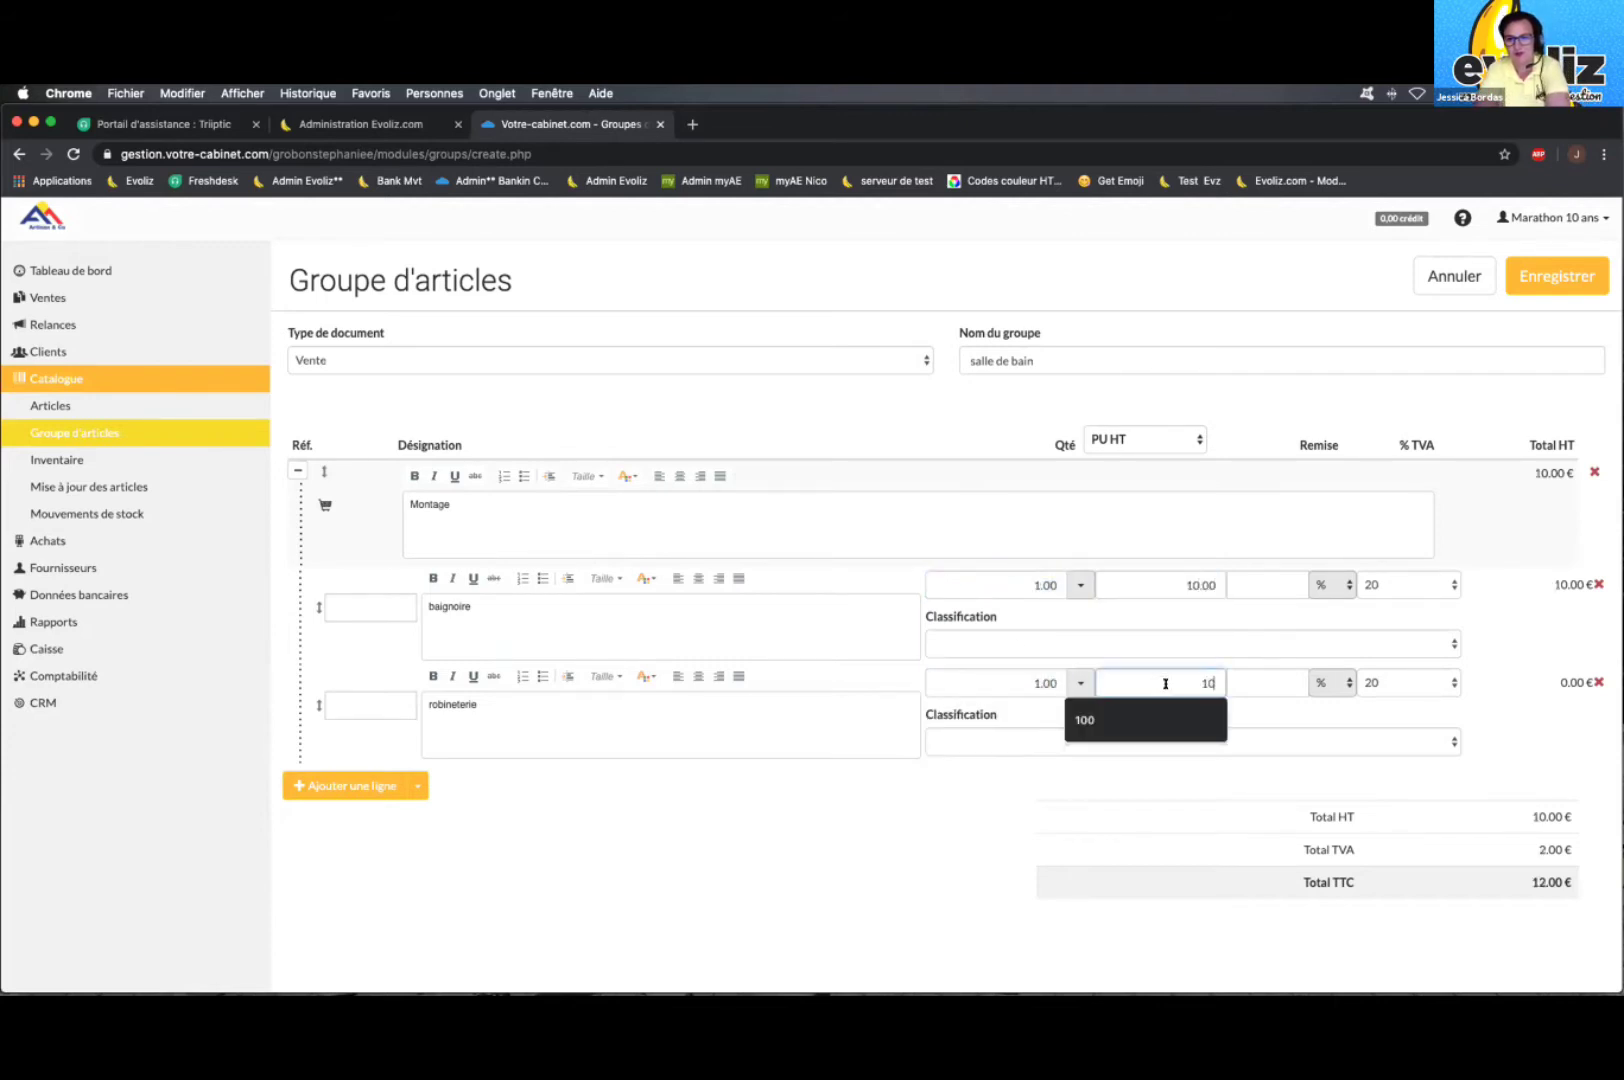
left_click(1230, 754)
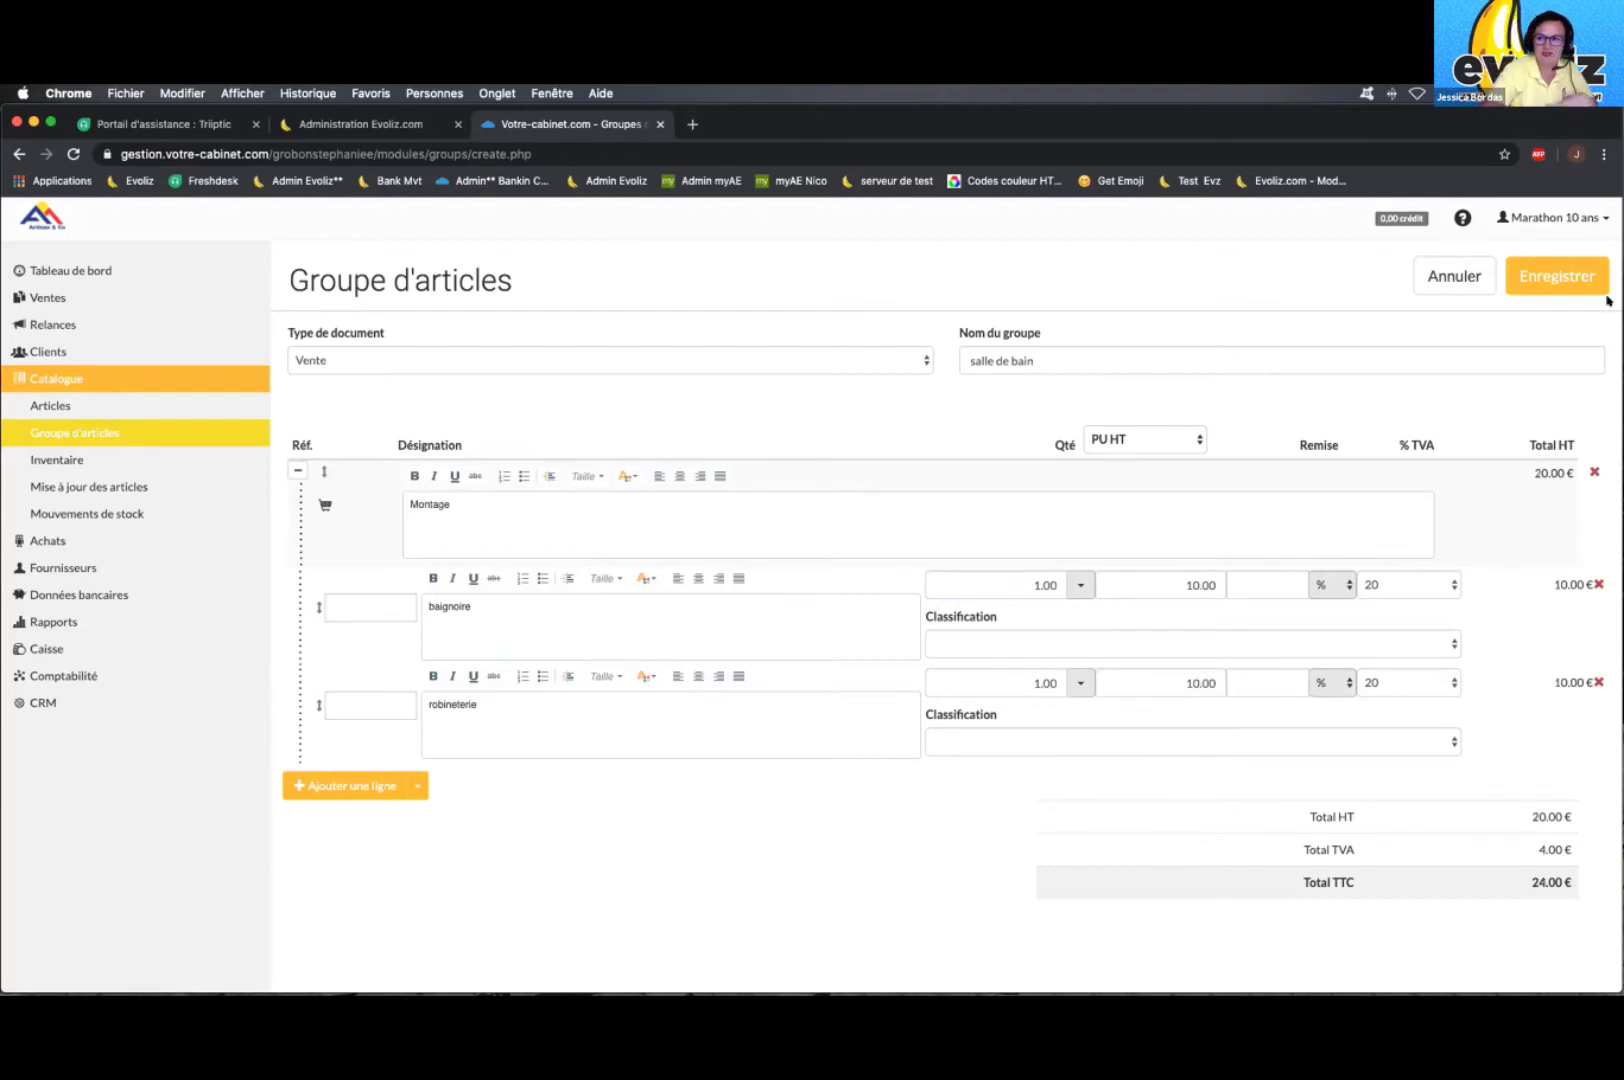
left_click(1560, 278)
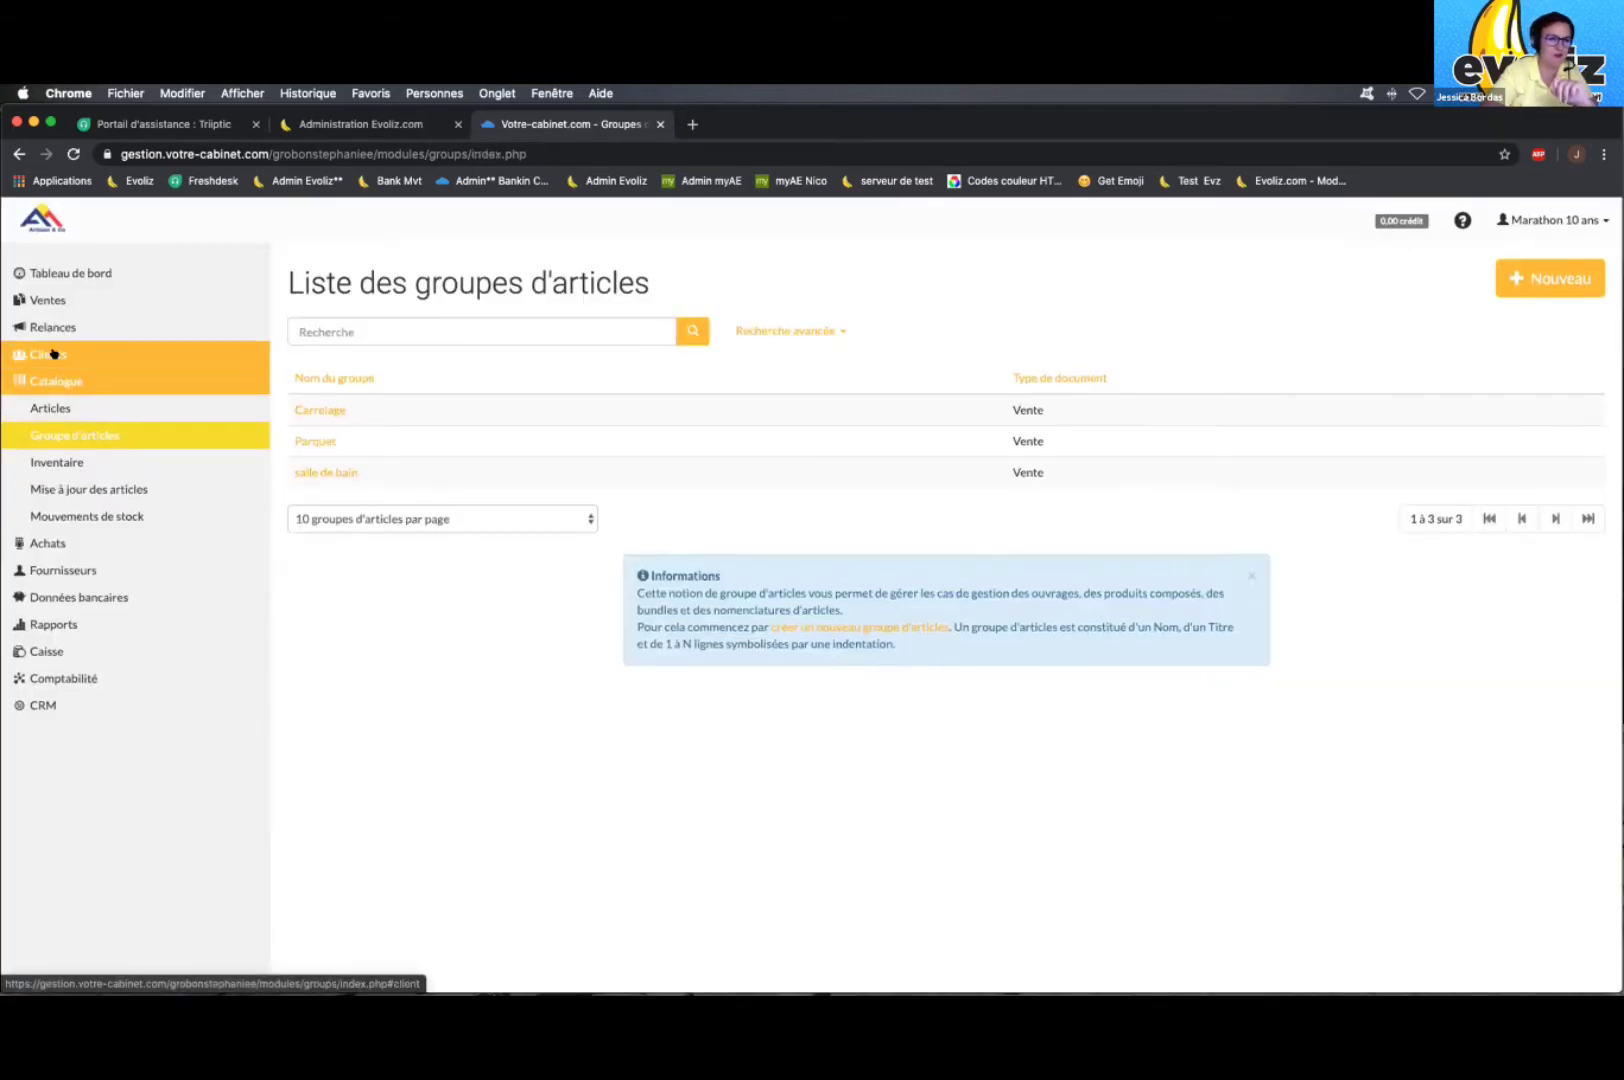
Step: Open the list of Devis under Ventes and start a new quote
left_click(48, 300)
left_click(54, 353)
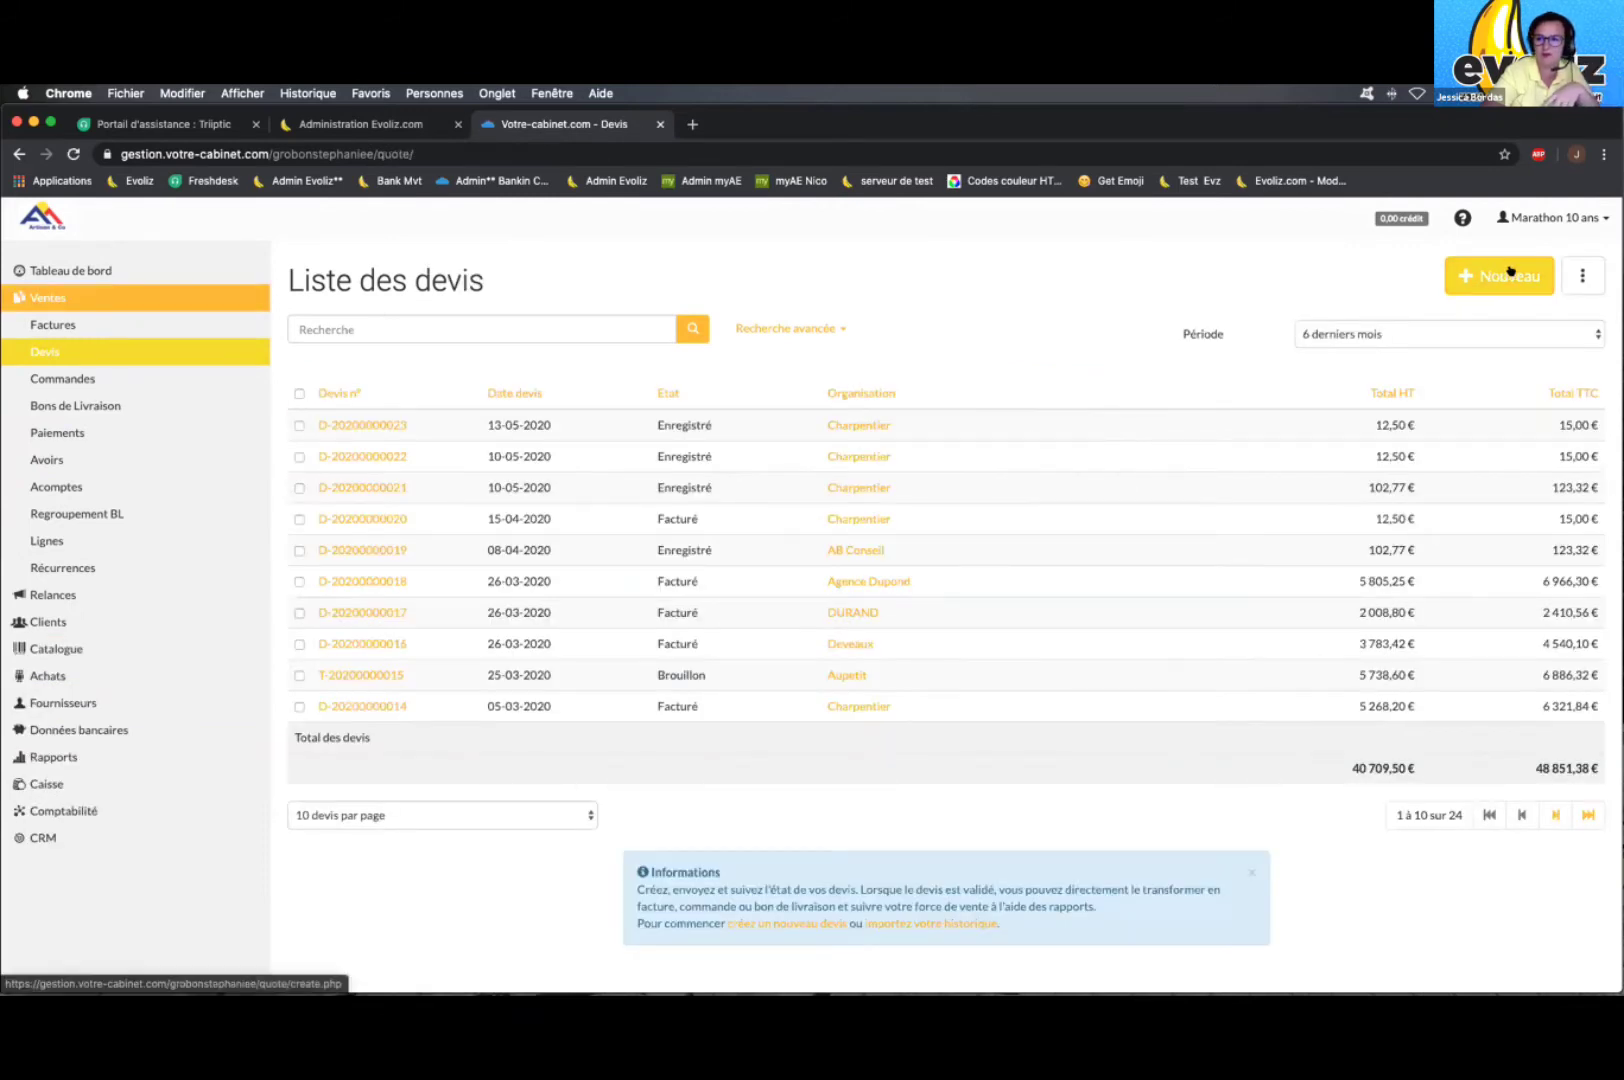
left_click(1510, 271)
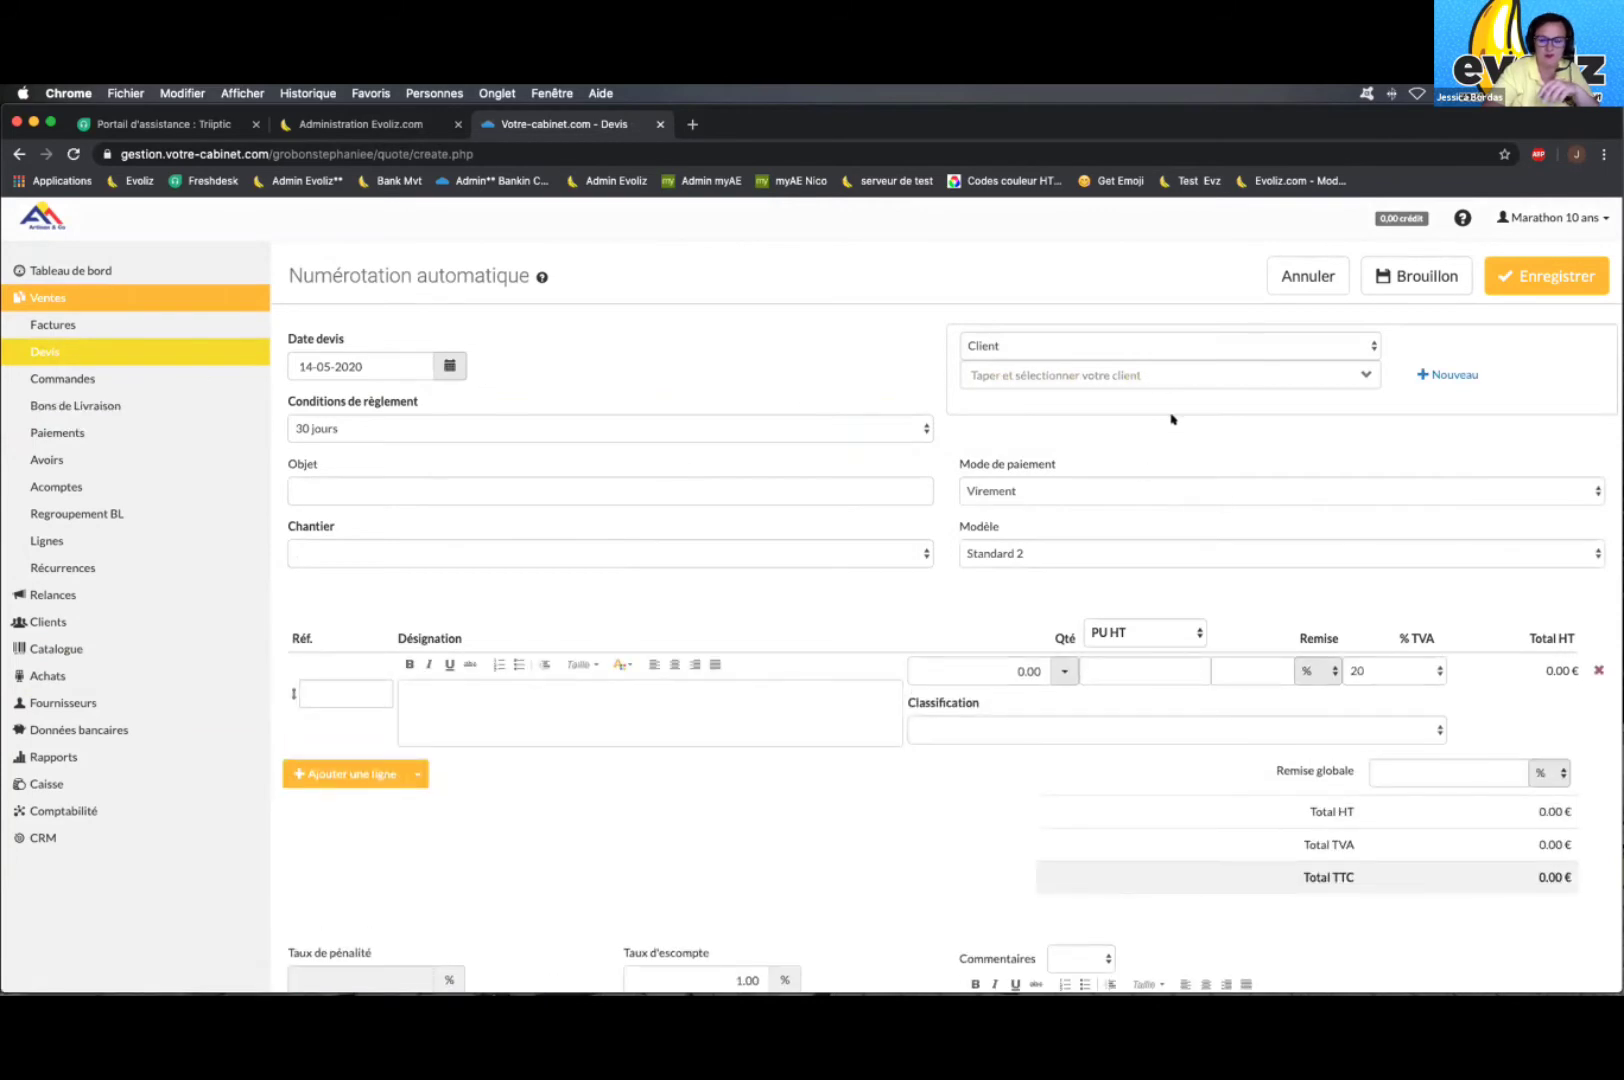
Step: Add a group line to the new quote and fill it with the salle de bain article group from the catalogue
scroll(1173, 419, "down", 3)
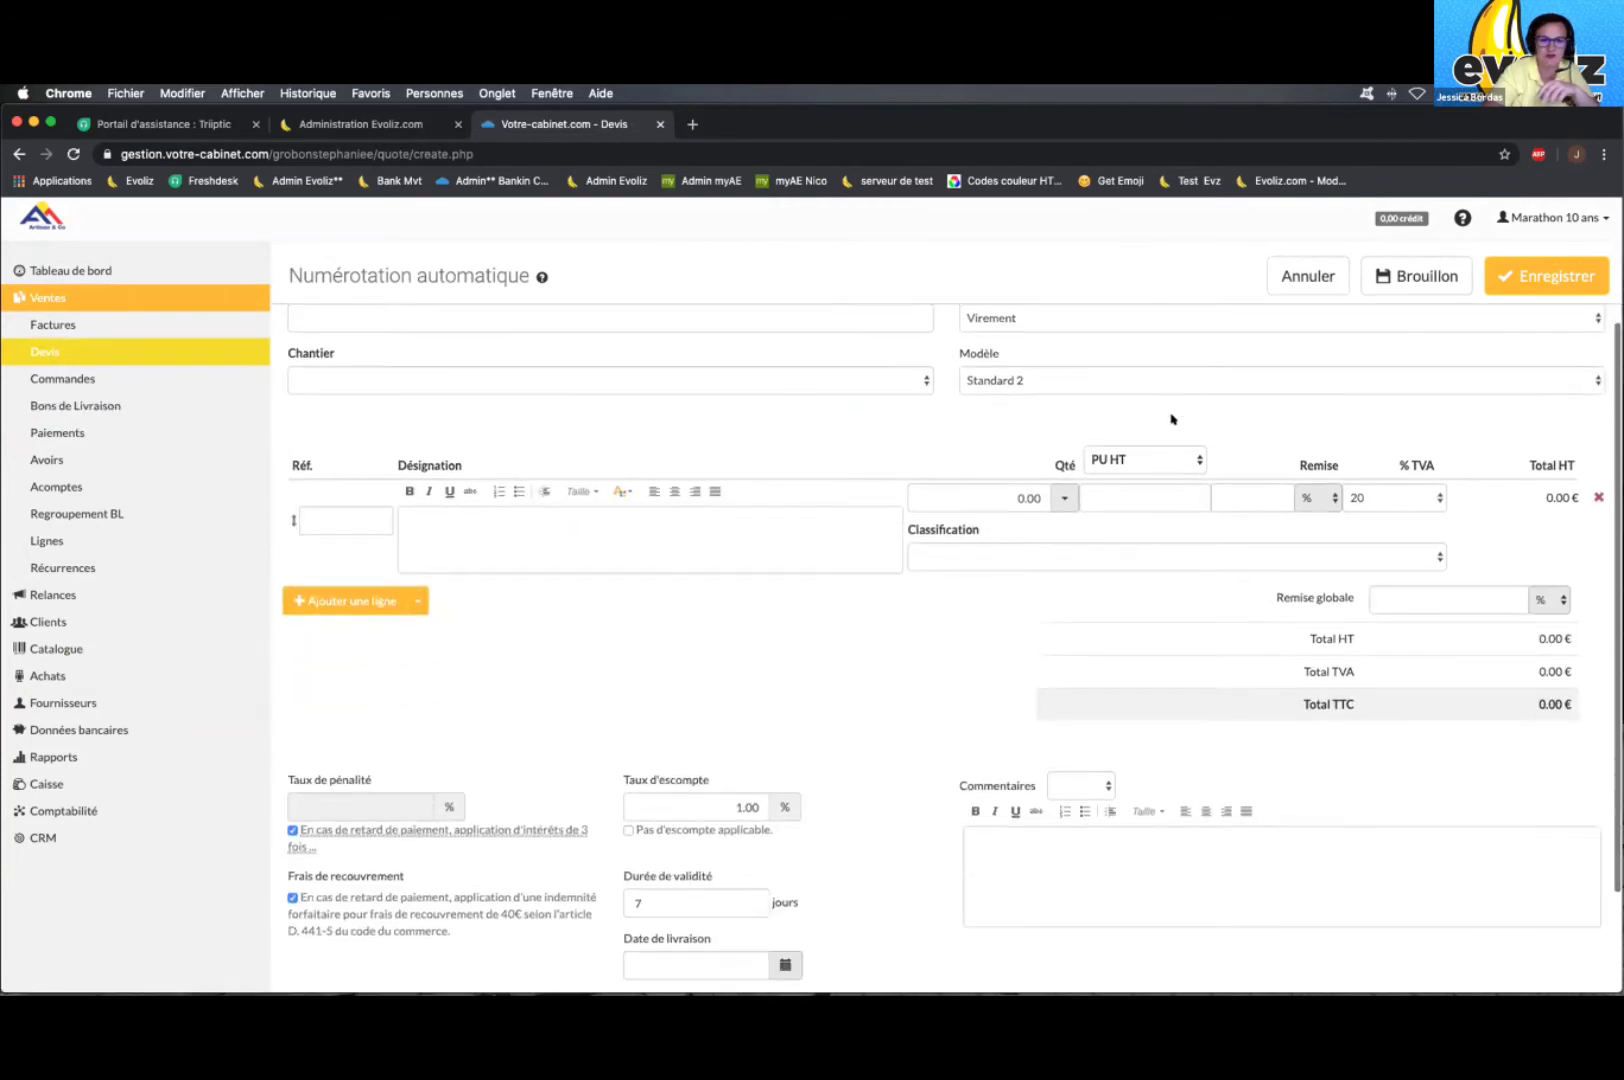
scroll(1171, 417, "down", 1)
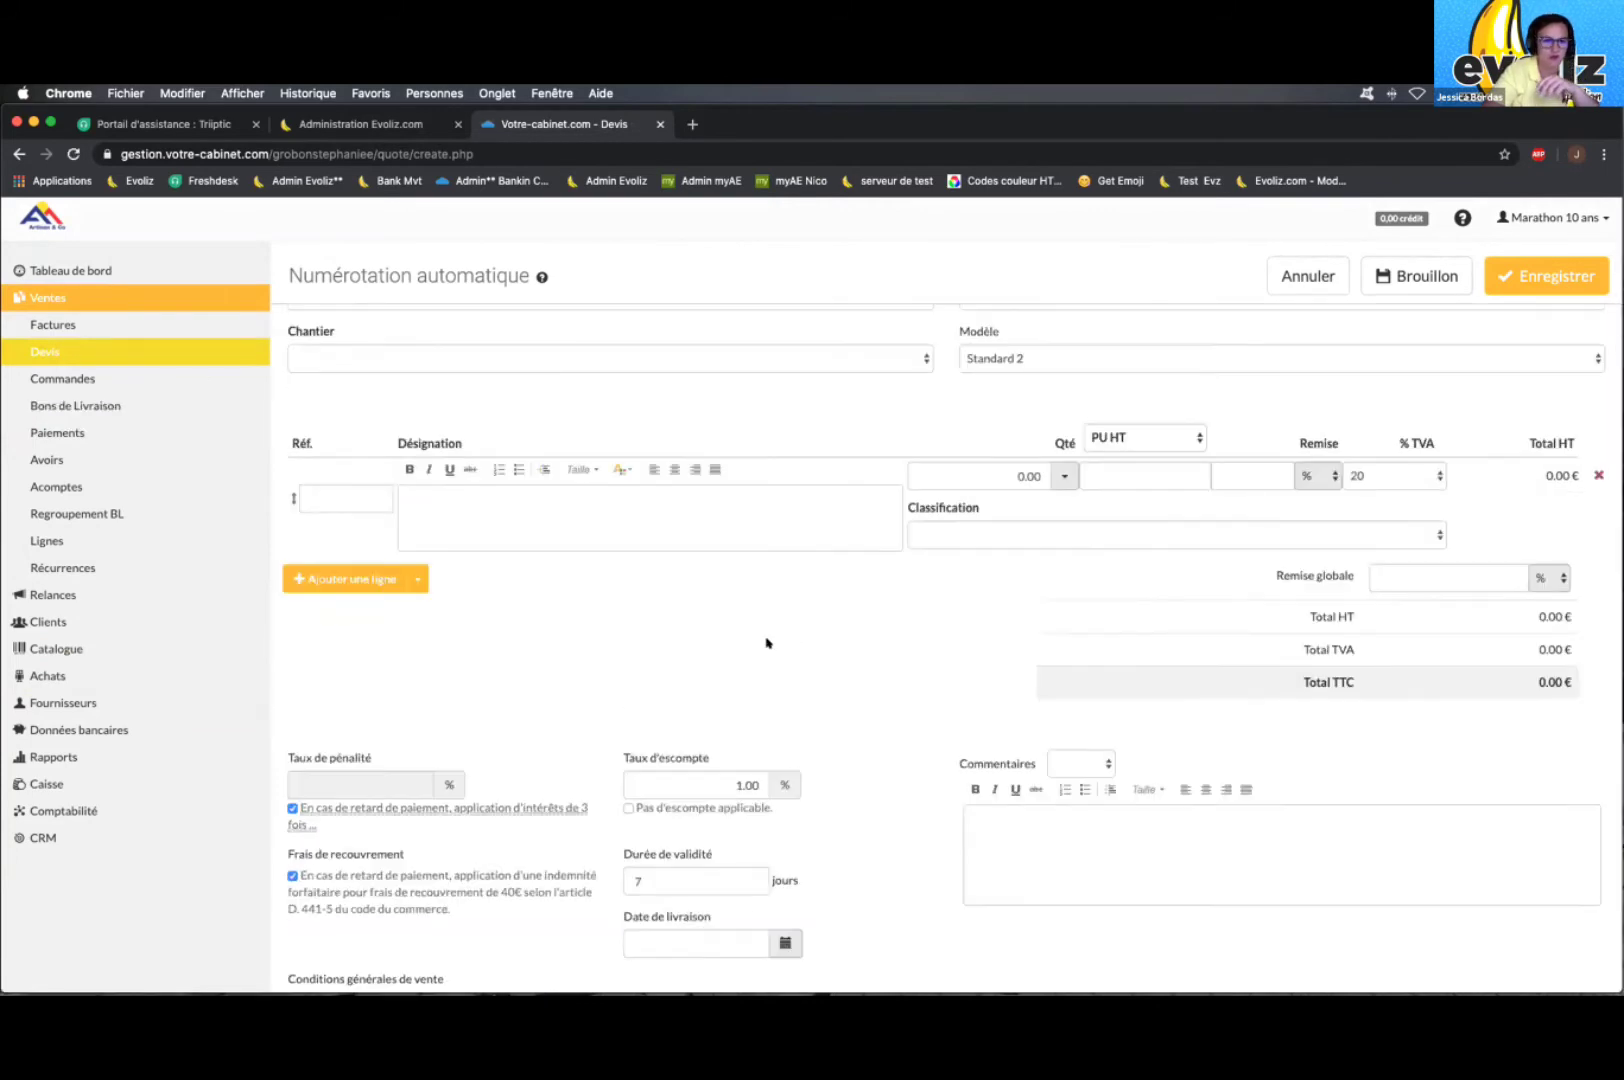
left_click(418, 571)
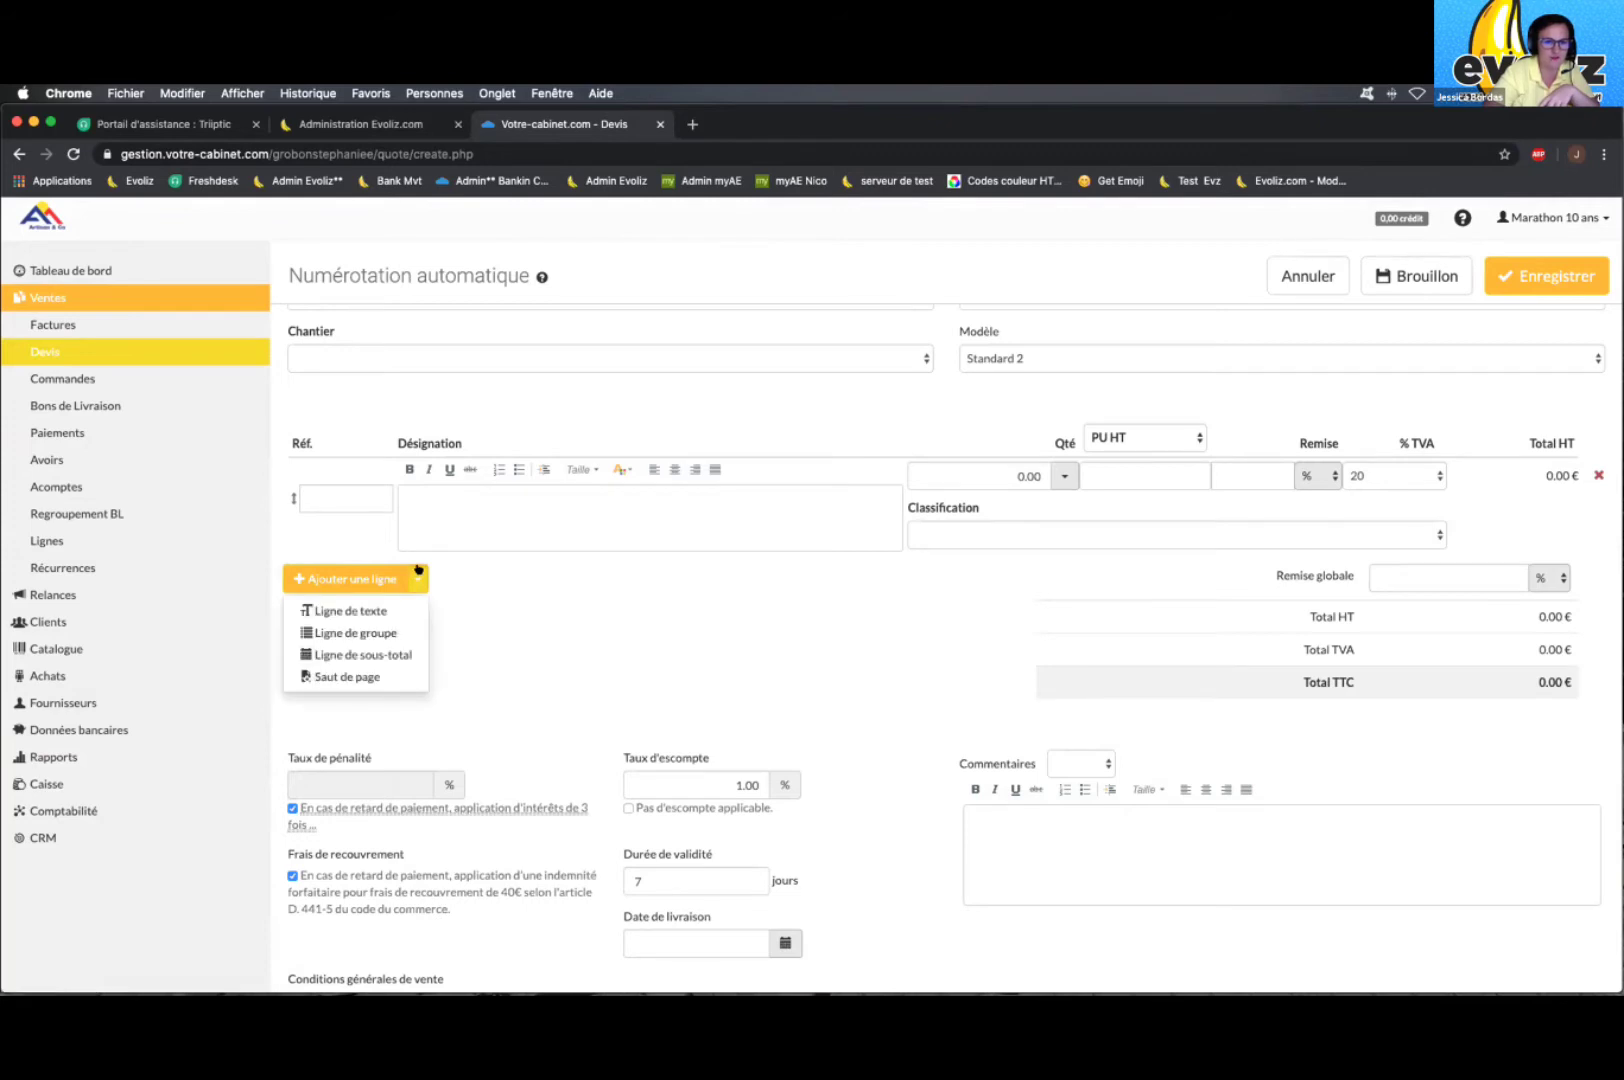
left_click(356, 632)
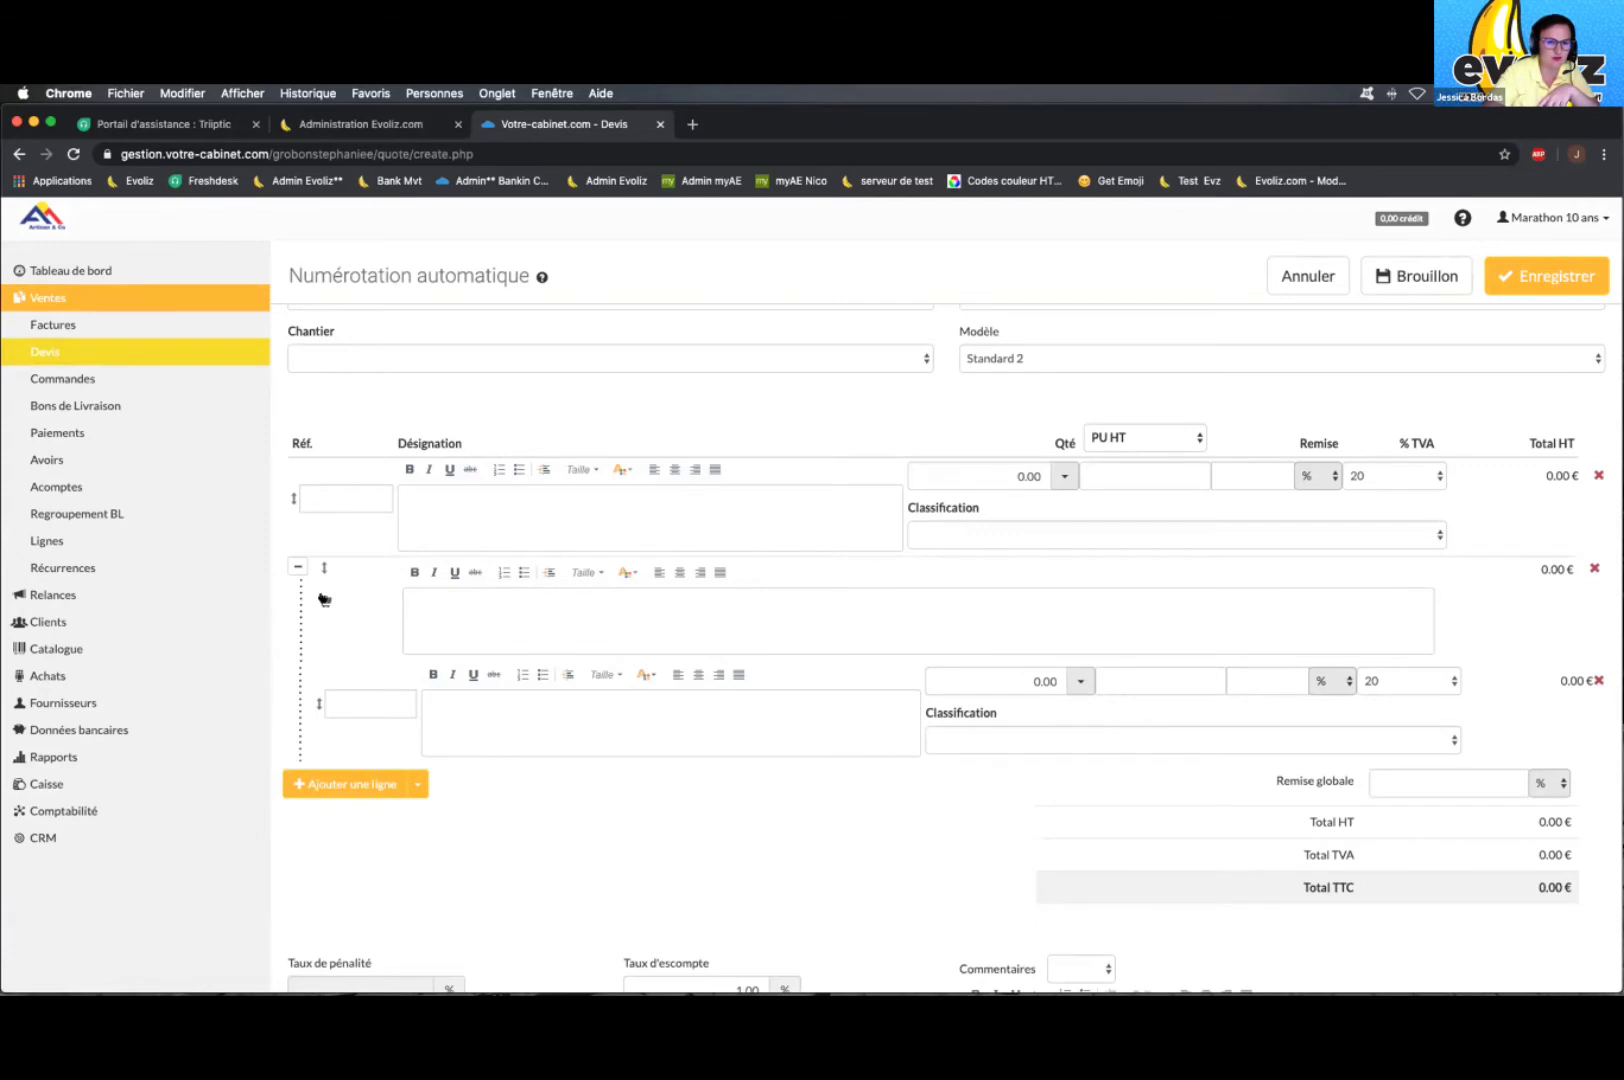
left_click(325, 601)
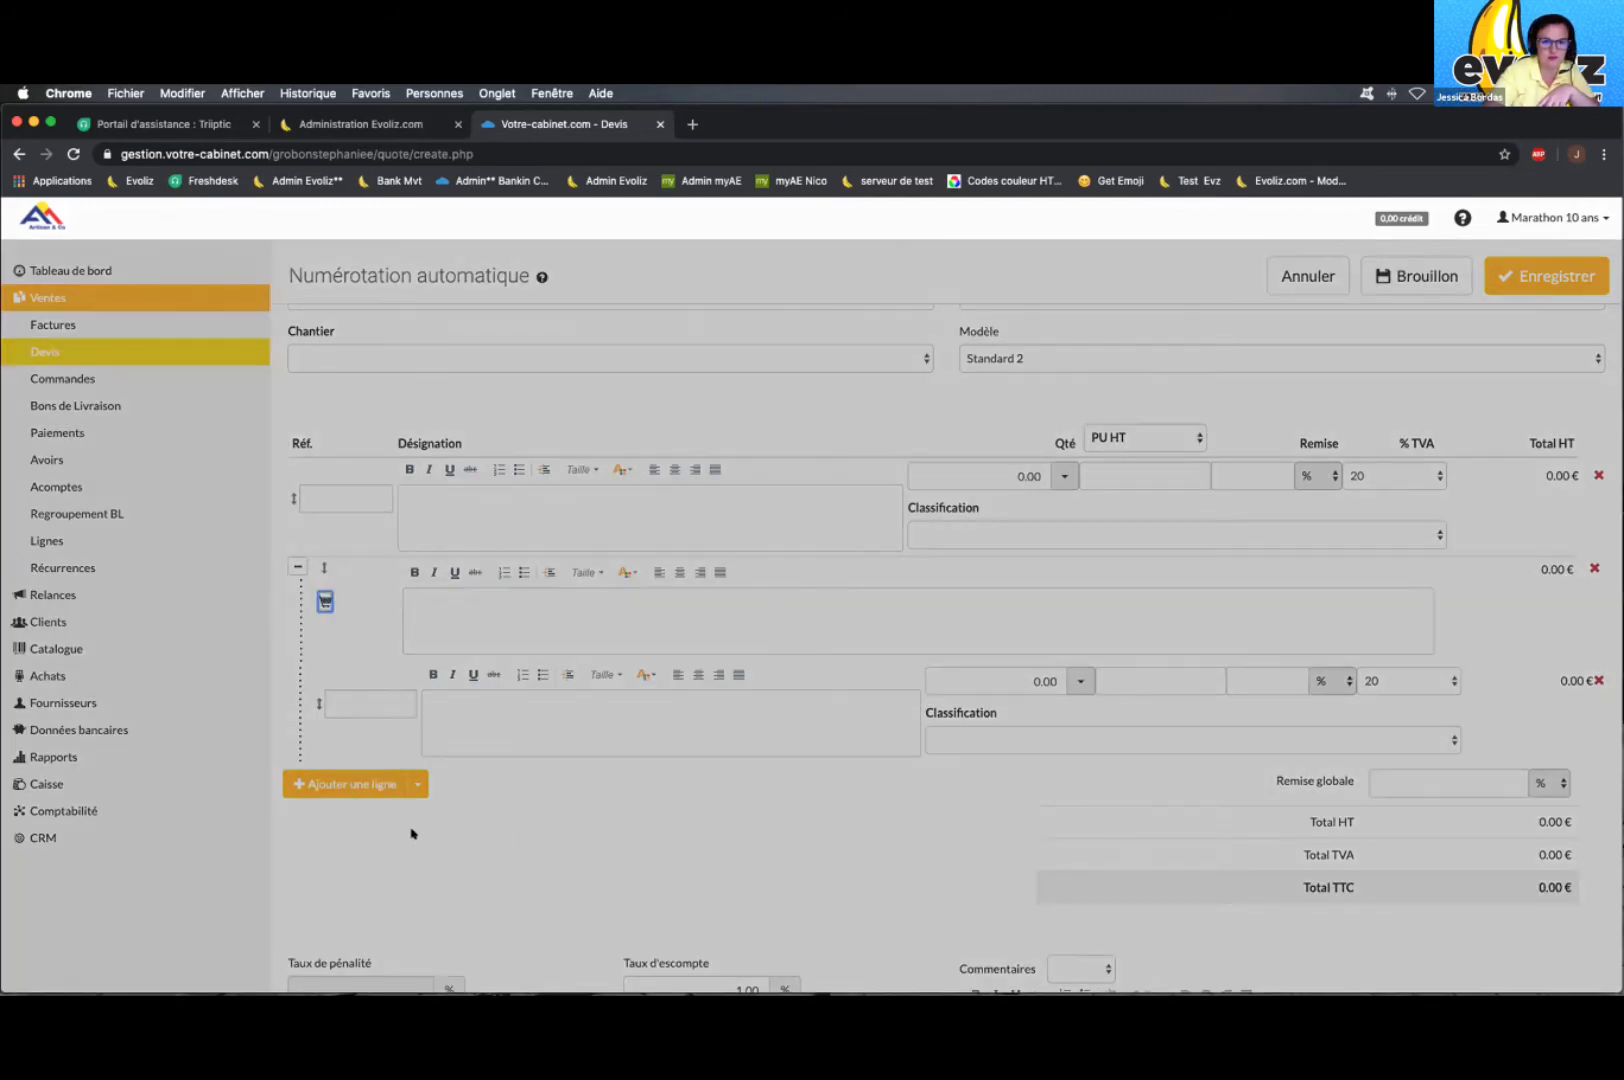
scroll(605, 830, "down", 2)
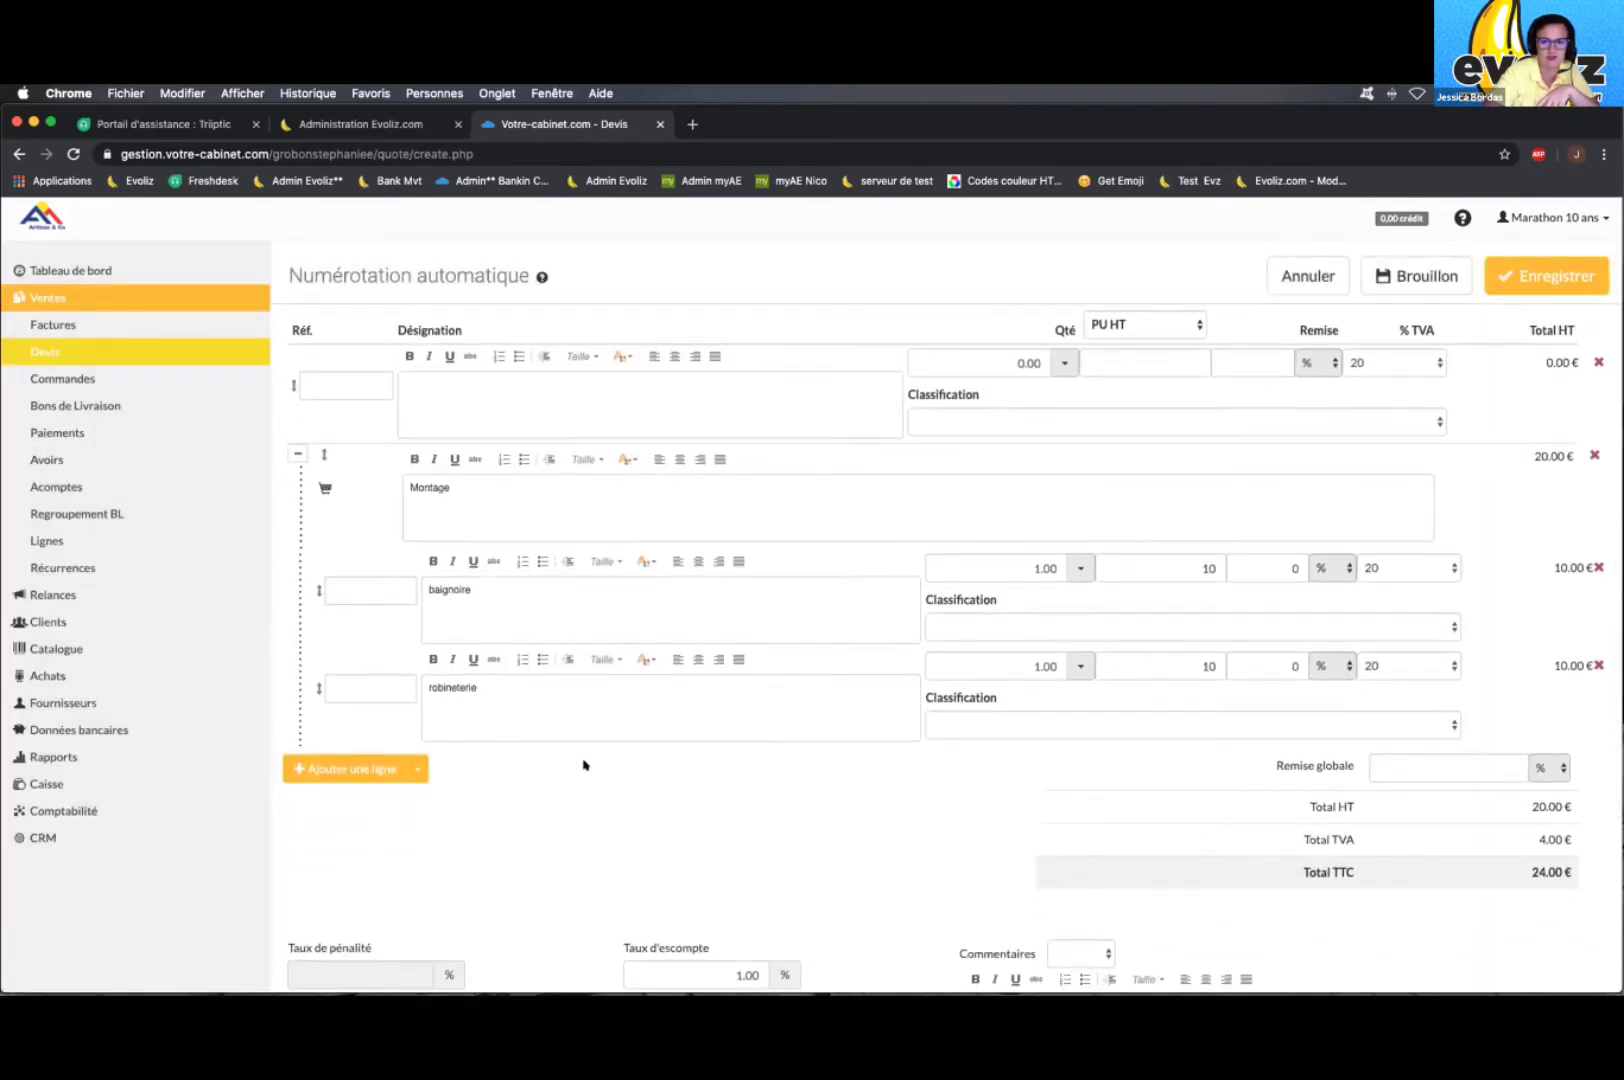
scroll(629, 777, "down", 1)
scroll(629, 777, "down", 3)
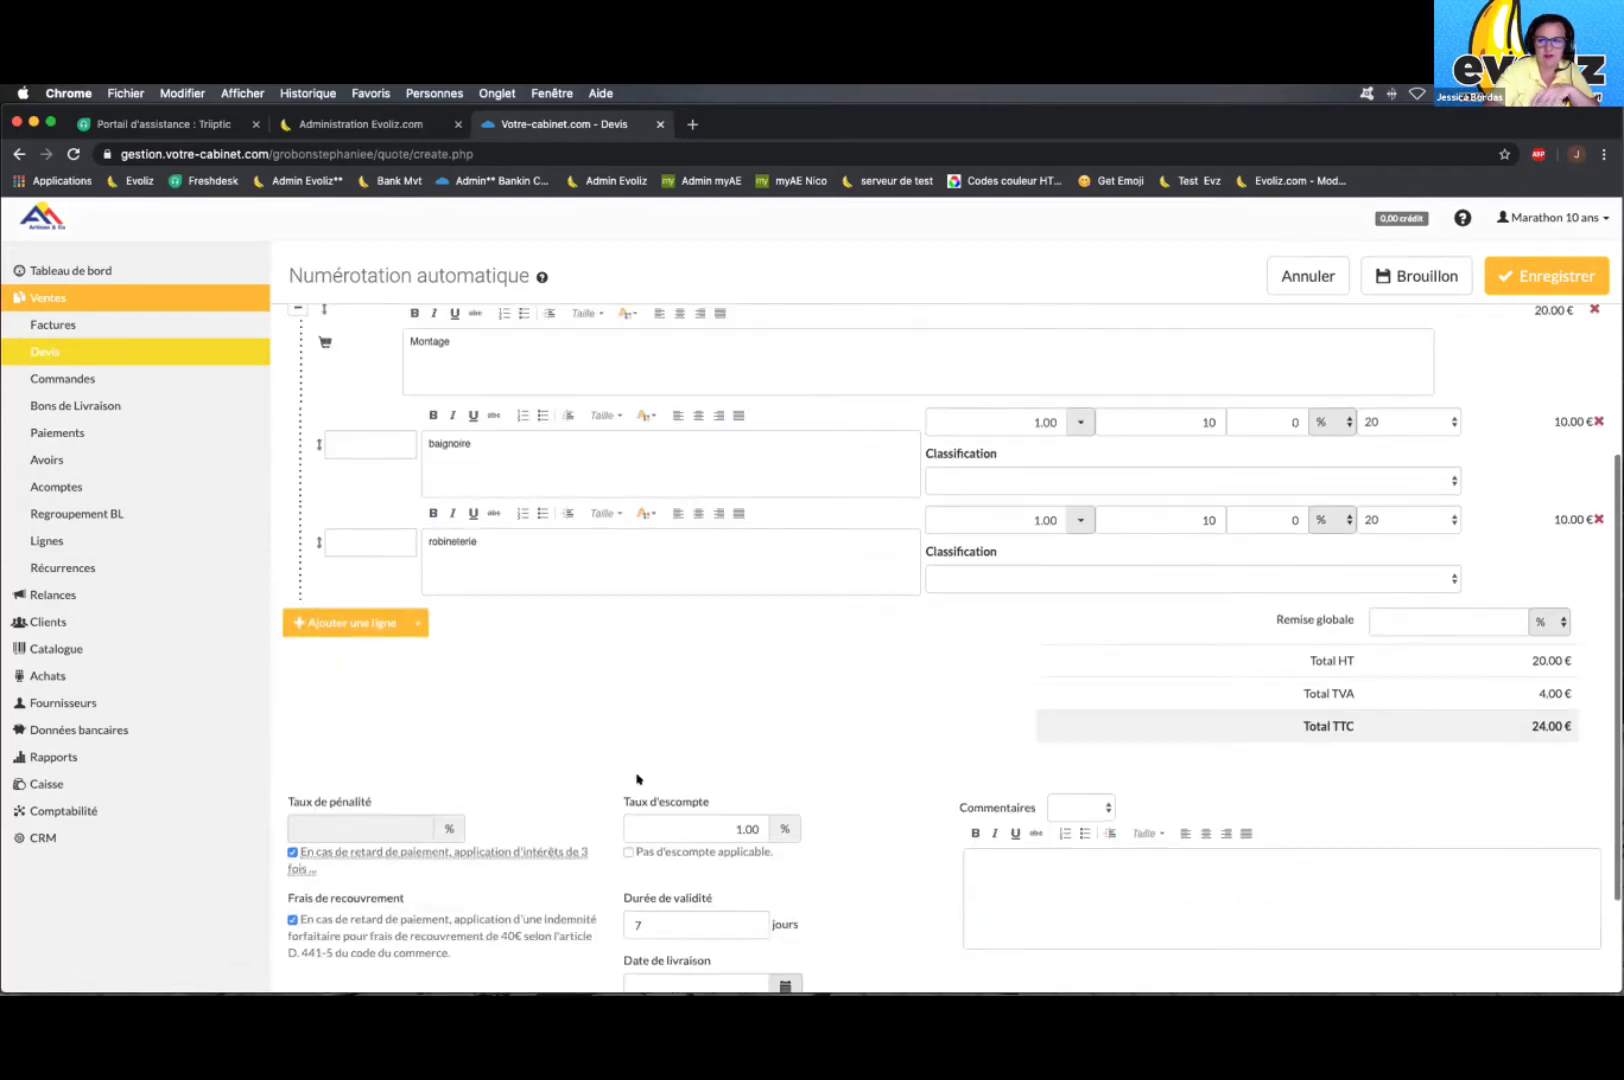
scroll(905, 738, "down", 1)
scroll(902, 731, "up", 5)
scroll(902, 731, "up", 2)
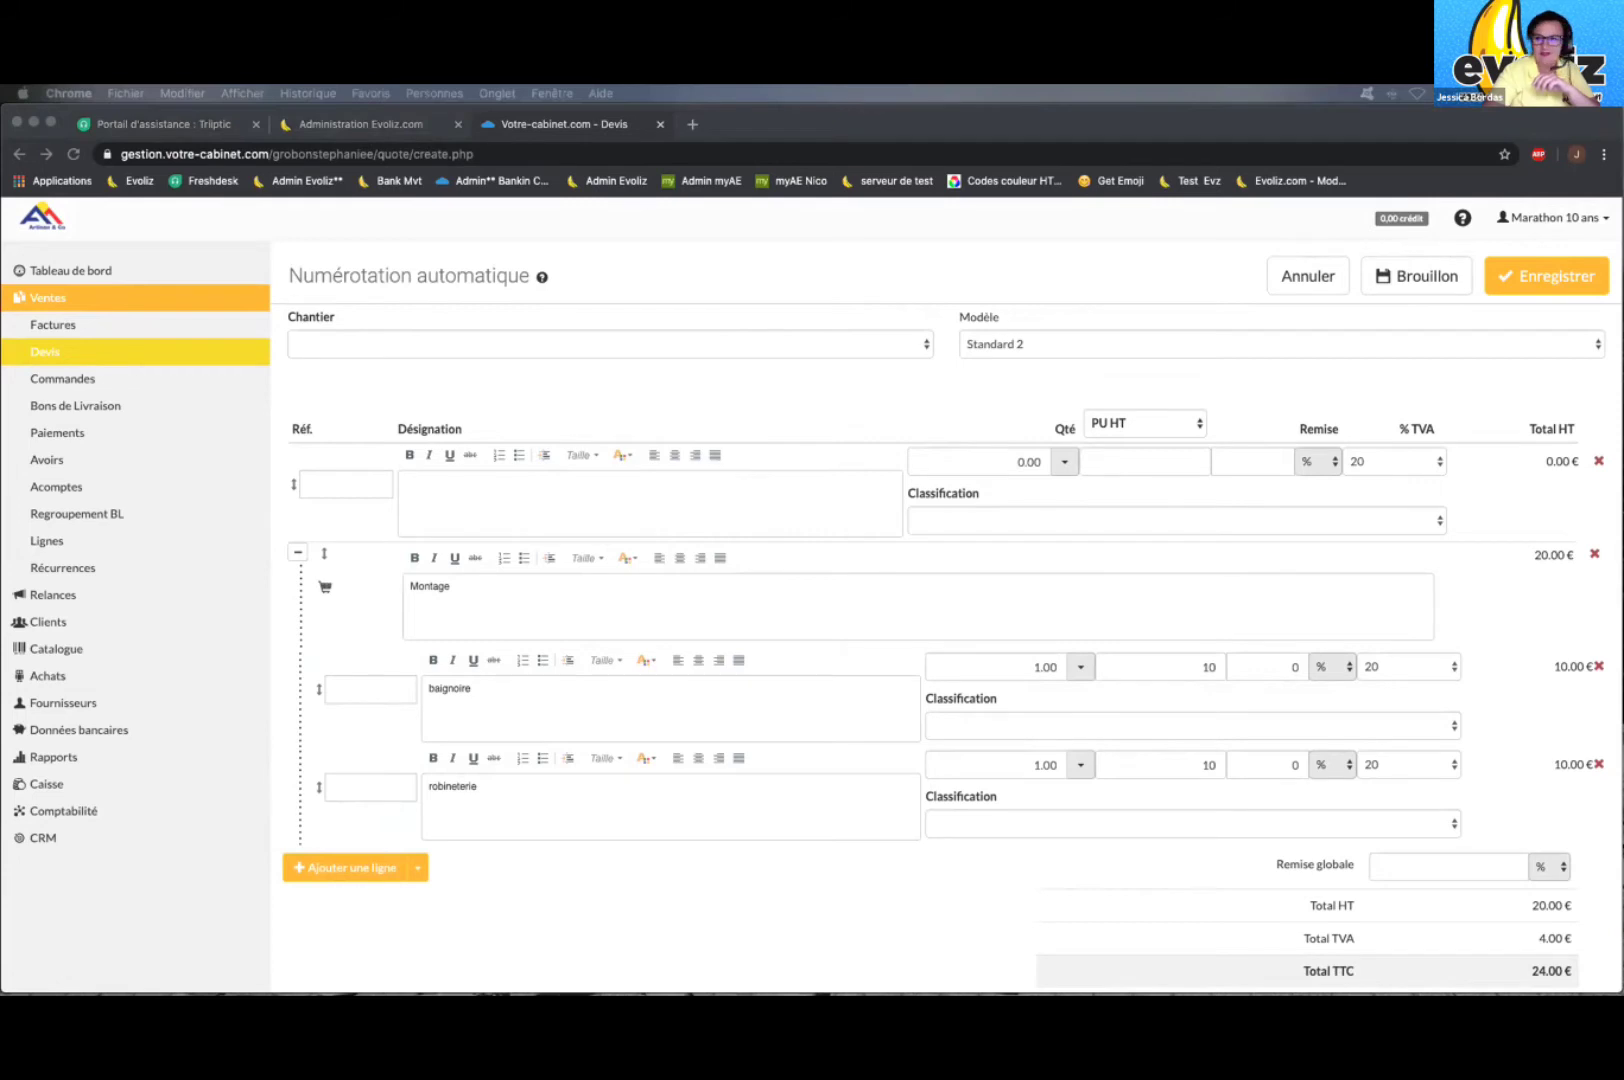
Step: Leave the new quote without saving it and open the existing quote dated 13-05-2020 from the list of Devis
left_click(710, 389)
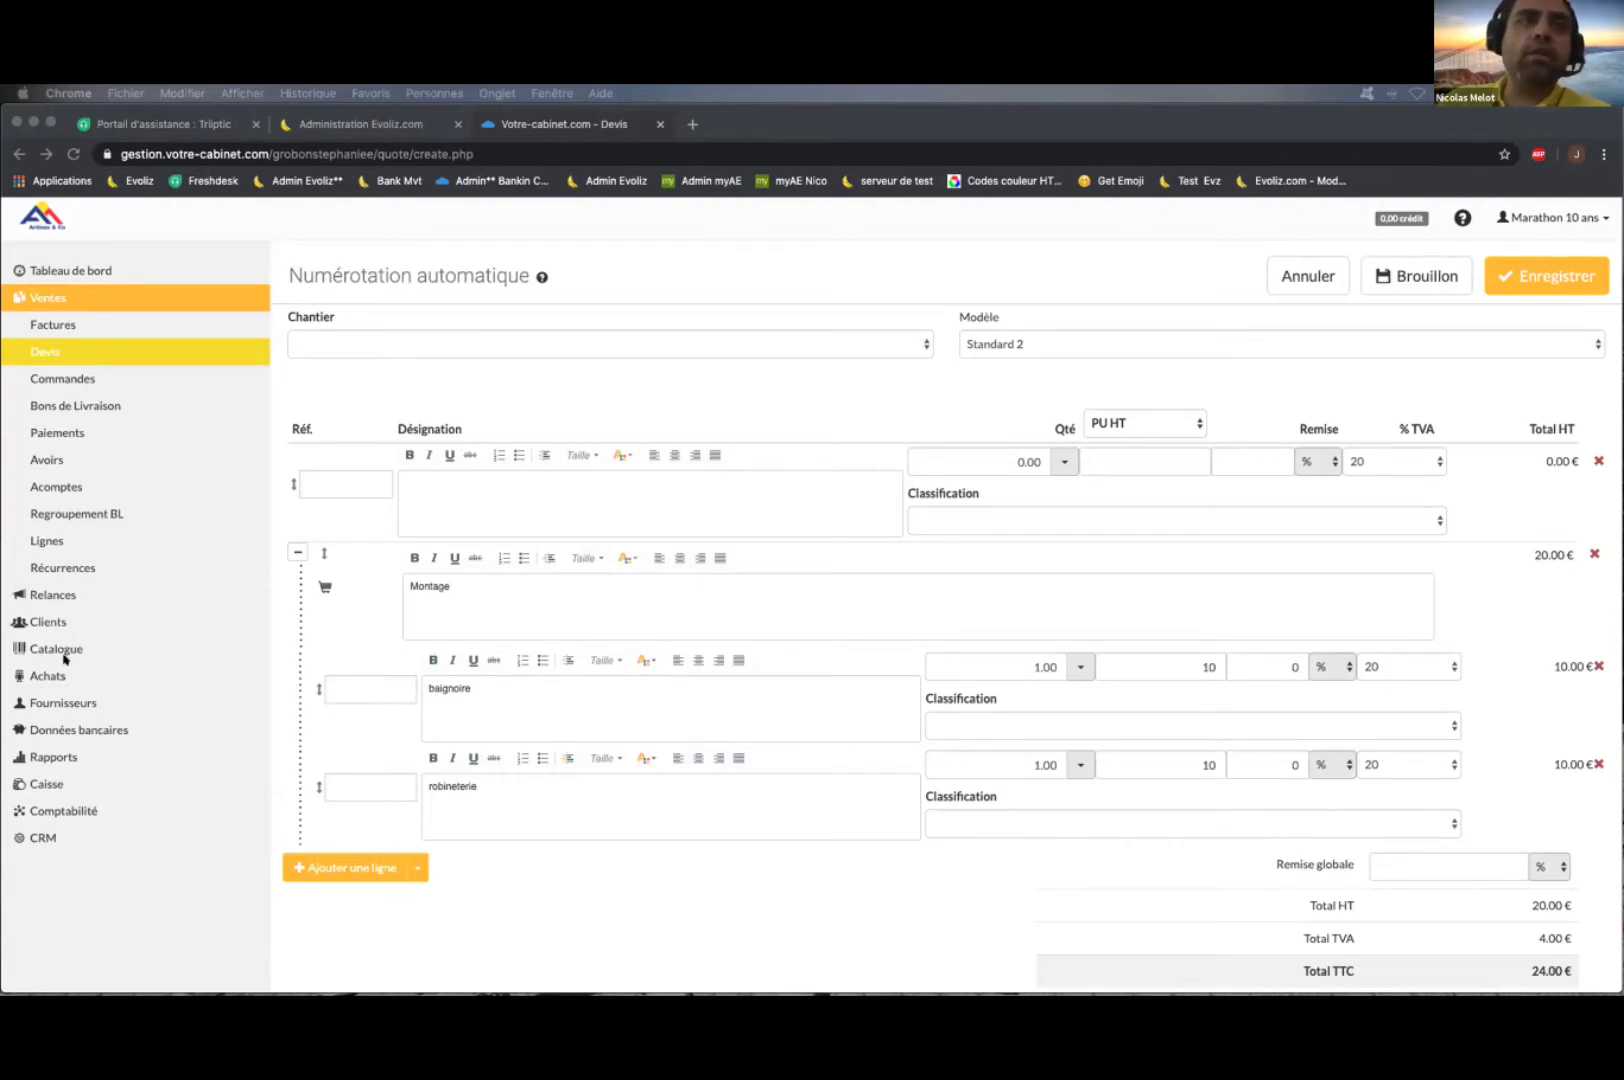
scroll(80, 805, "up", 2)
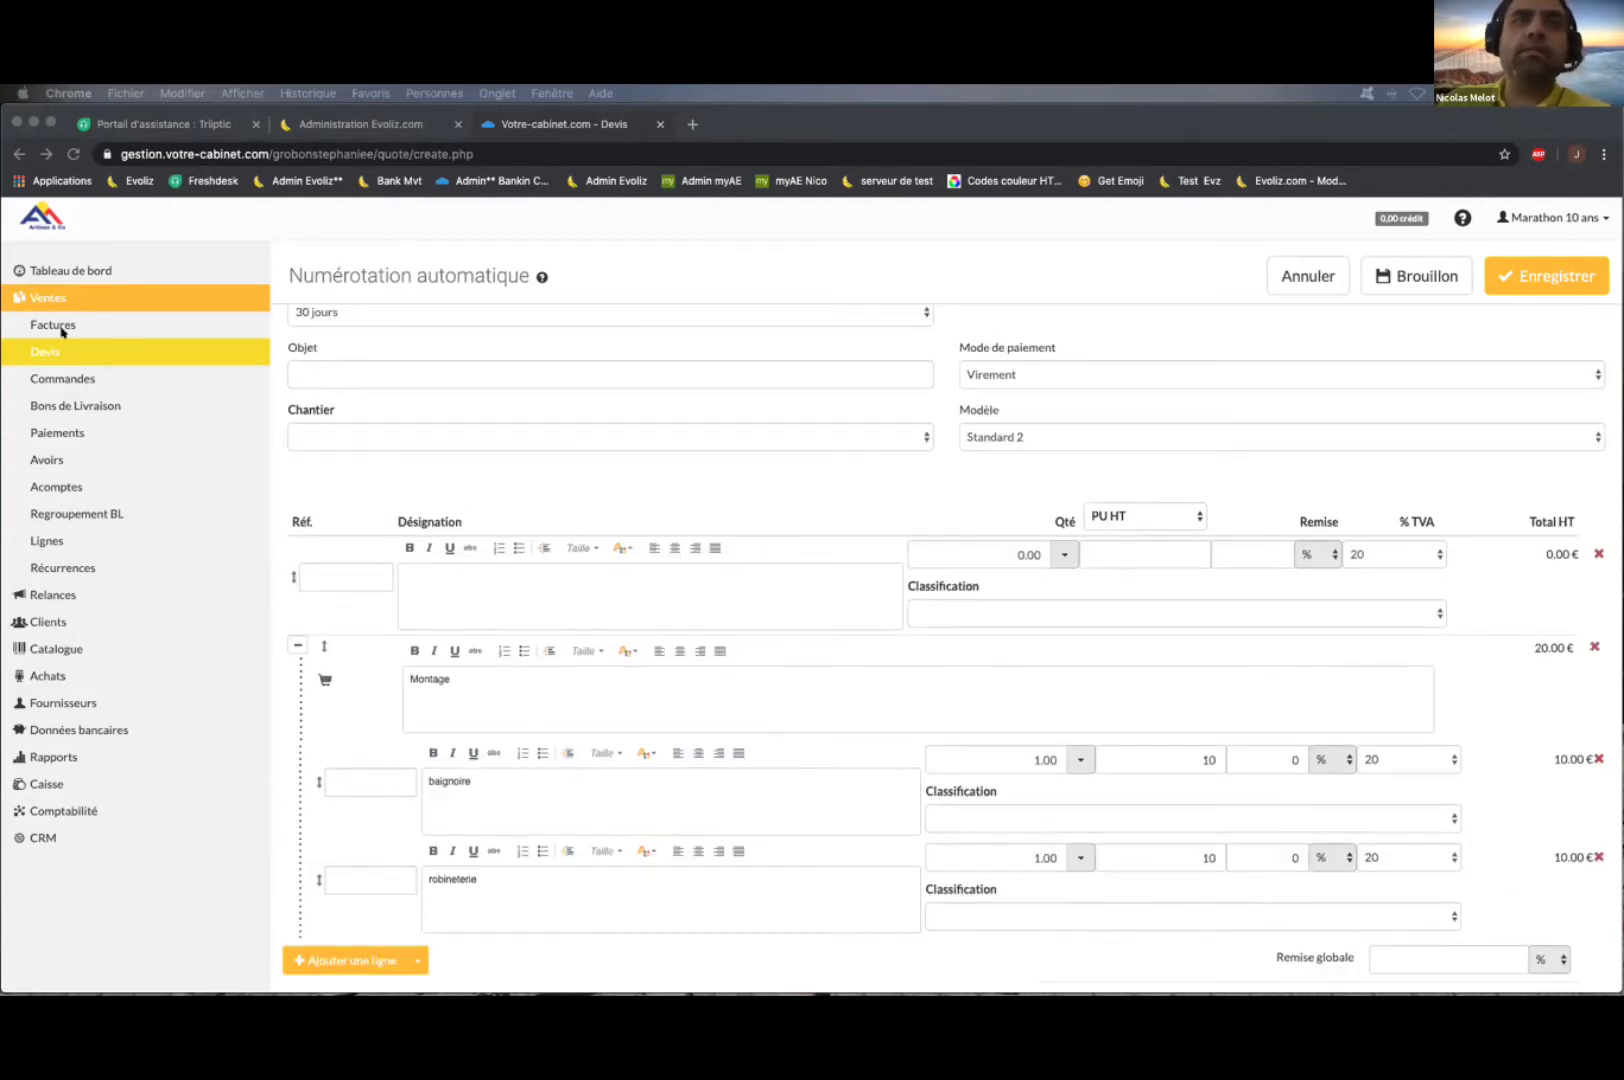
left_click(483, 246)
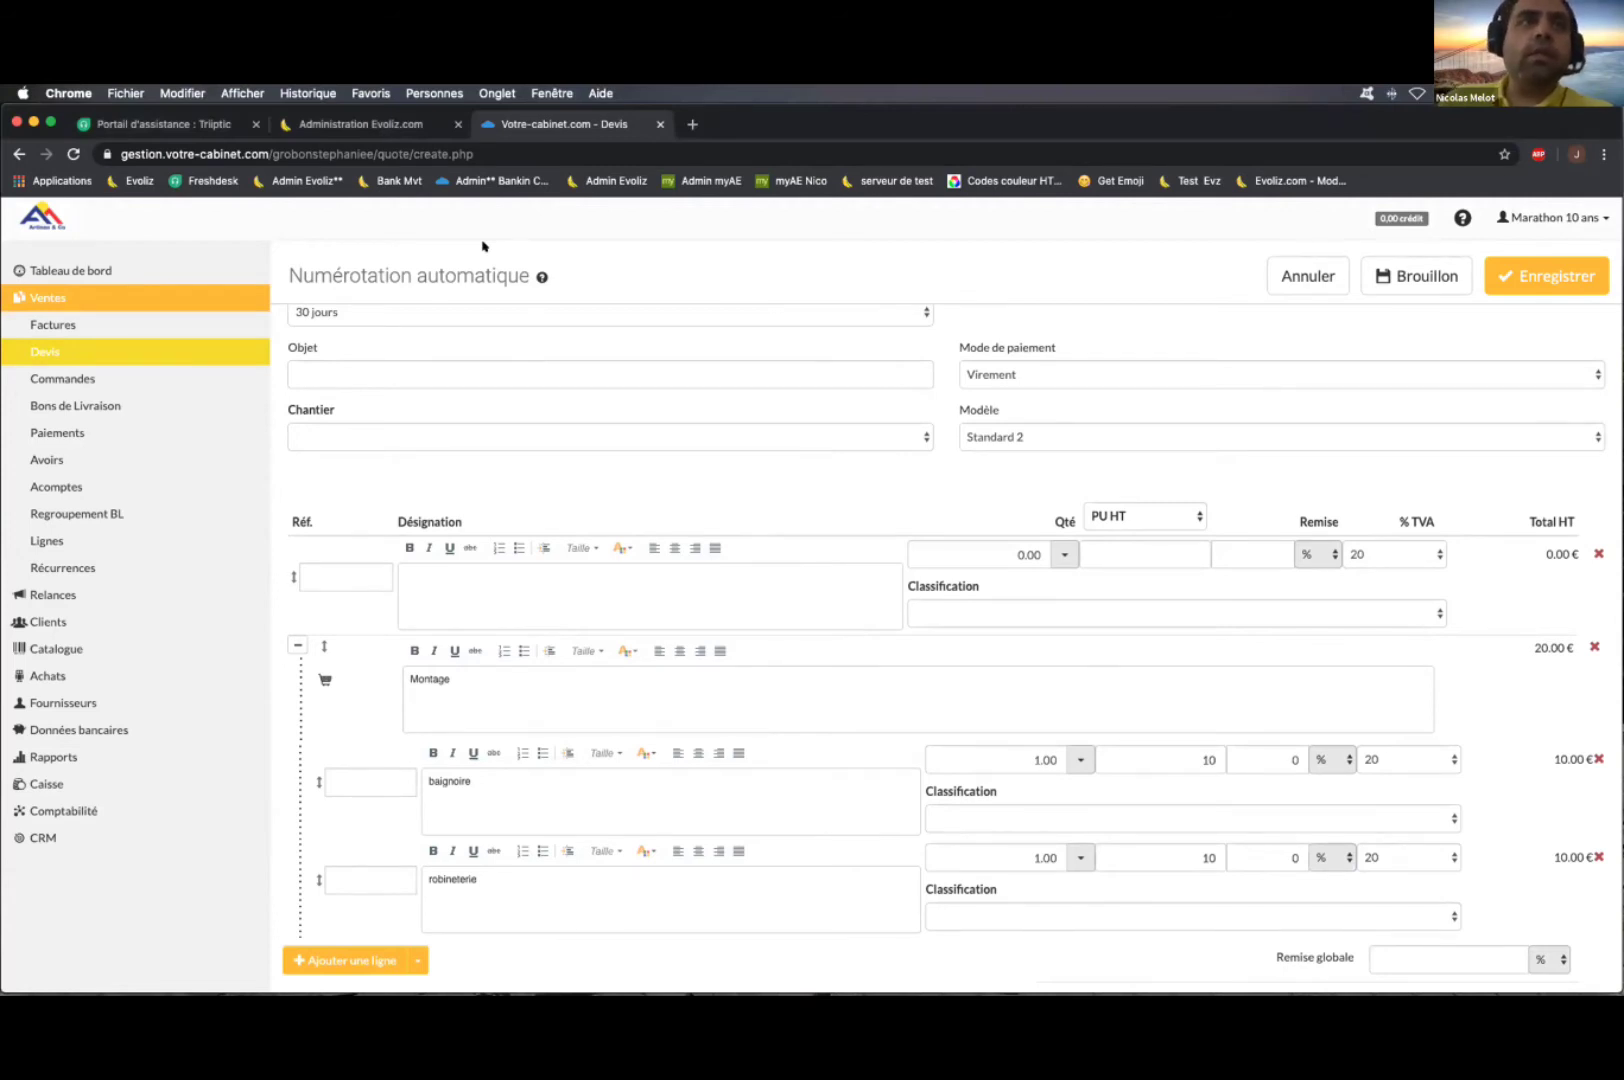
left_click(53, 343)
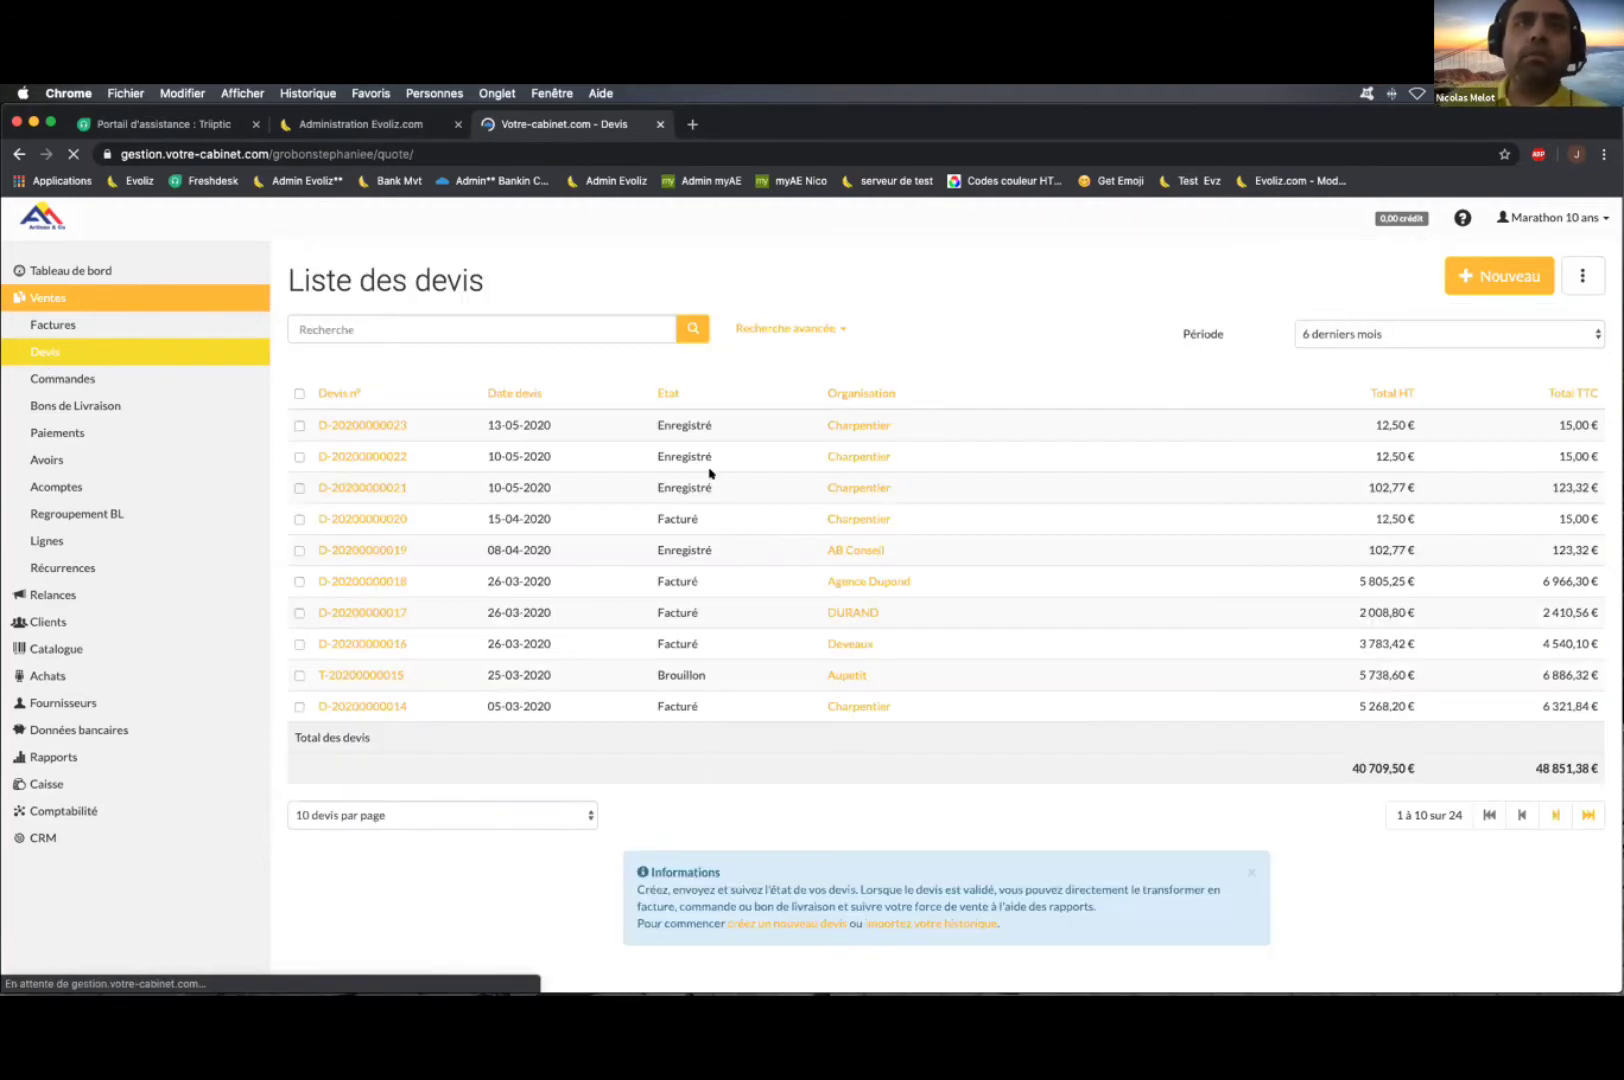
left_click(372, 425)
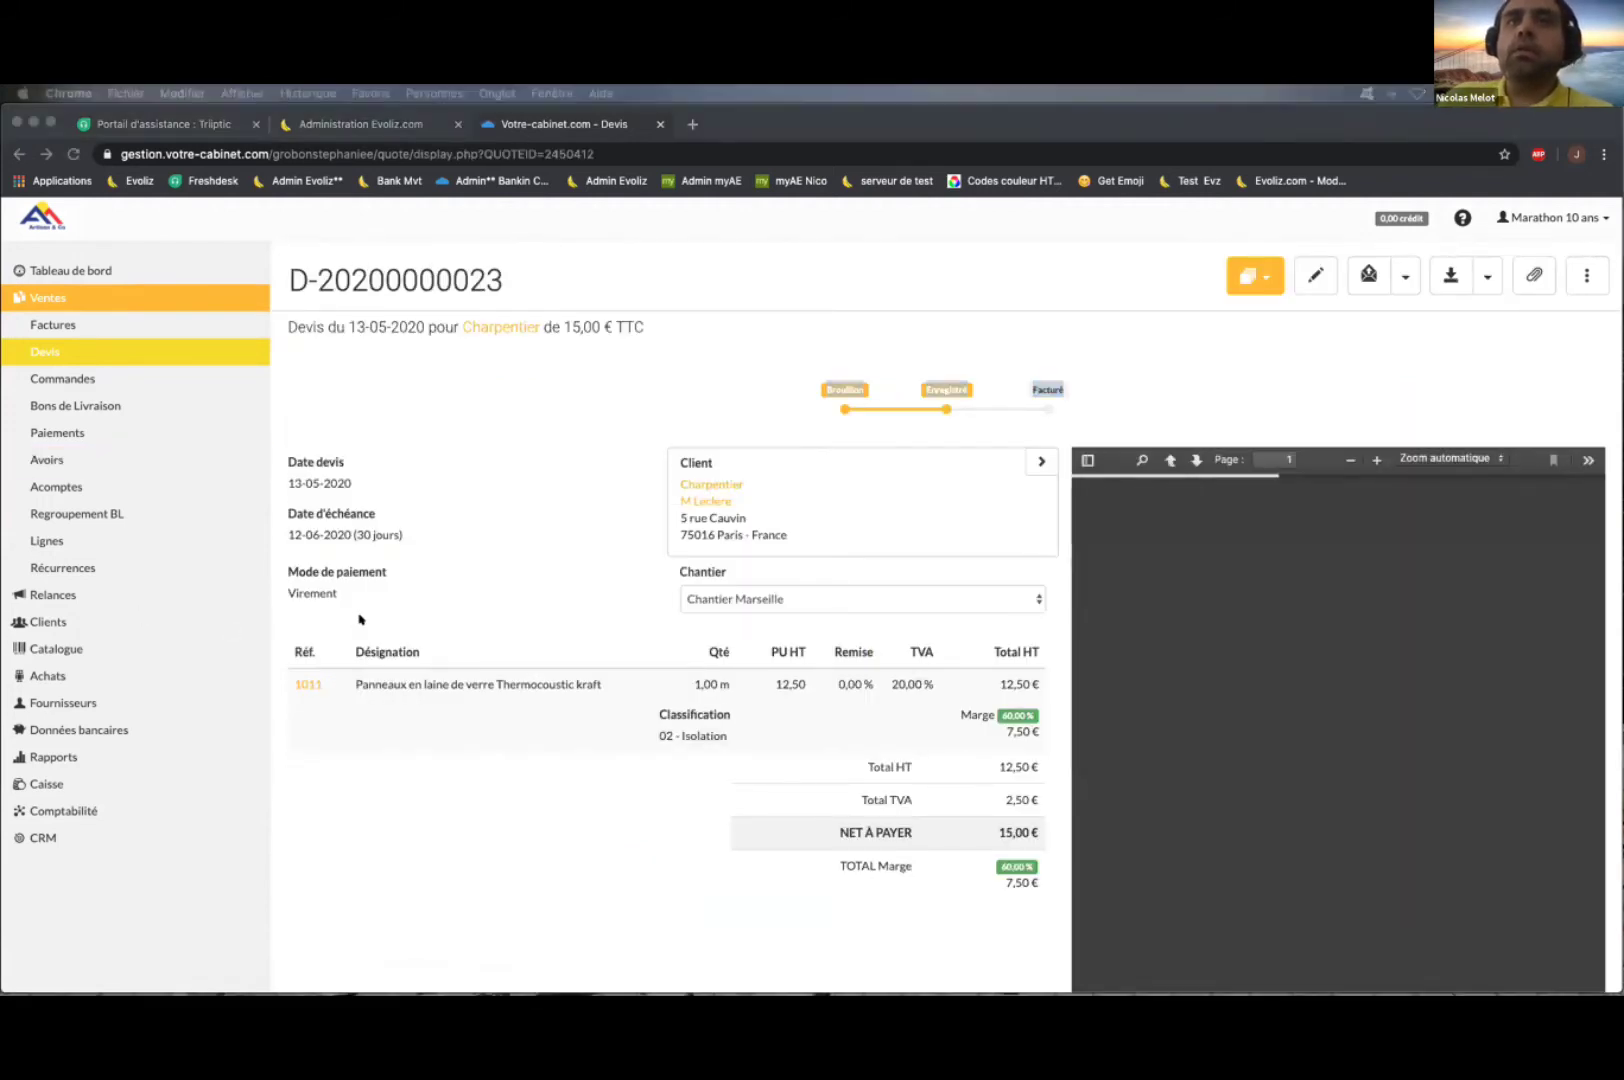
Step: Examine the quote's deposit form and its Montant TTC unit choices, close it without saving, and review the quote's conversion options
left_click(1267, 281)
left_click(1268, 283)
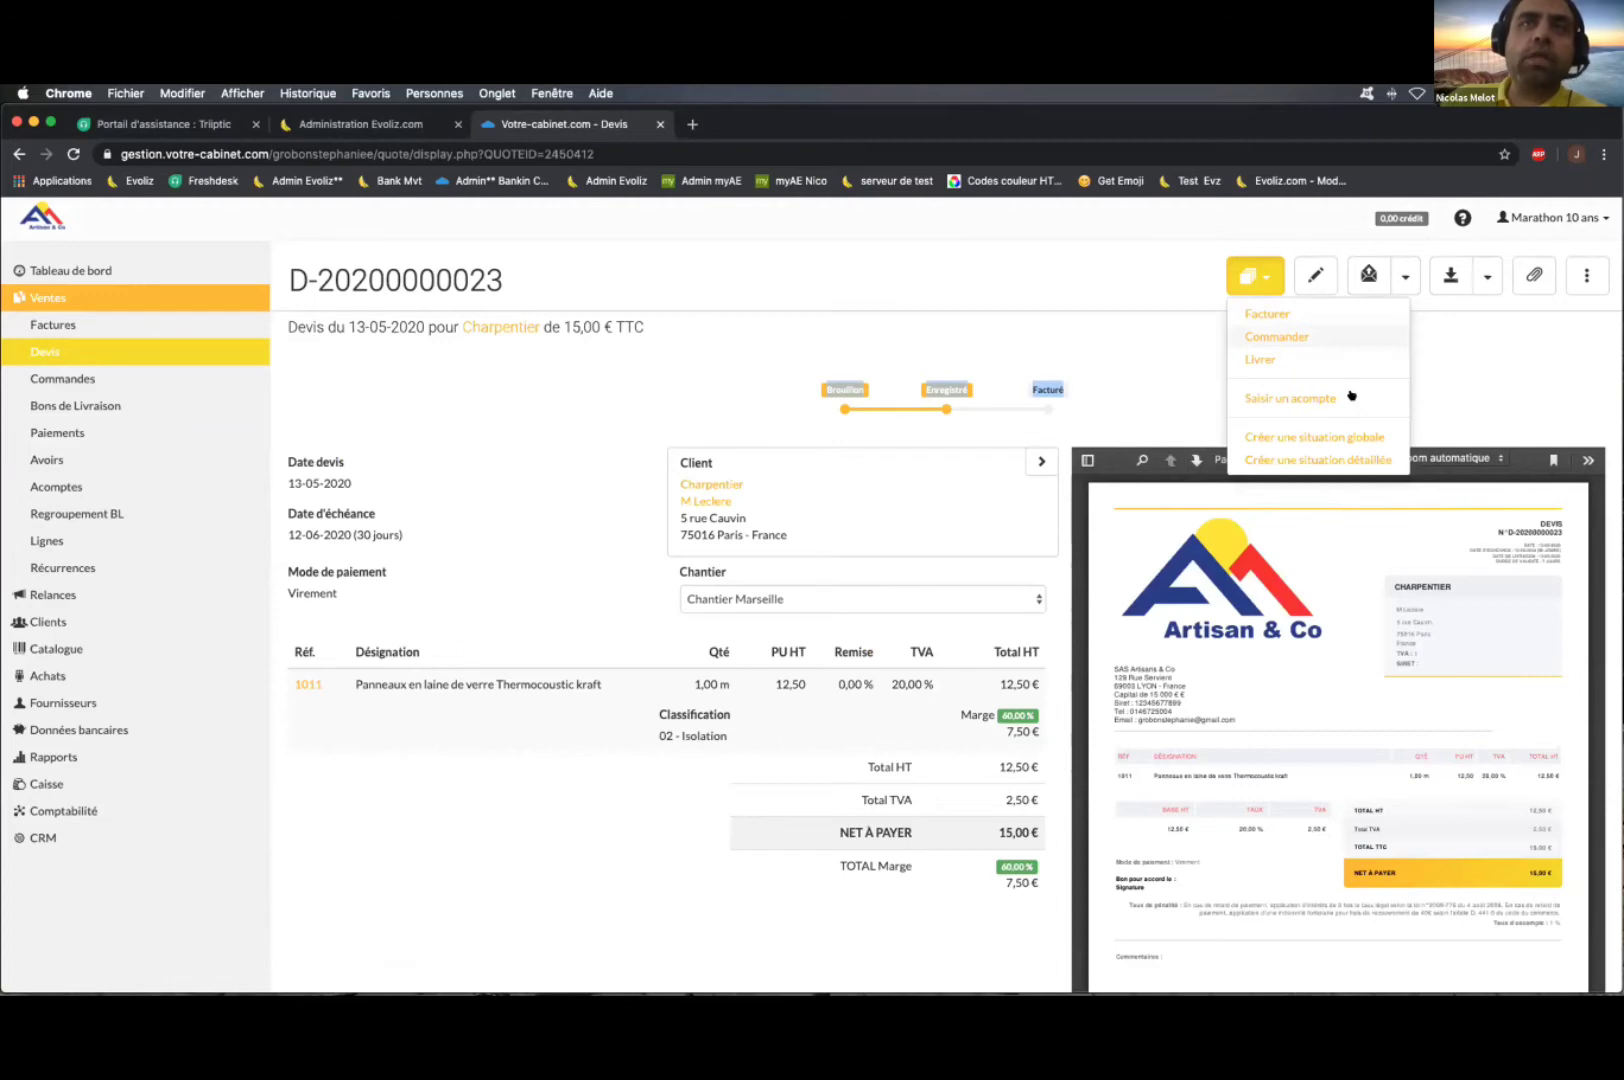
left_click(1300, 398)
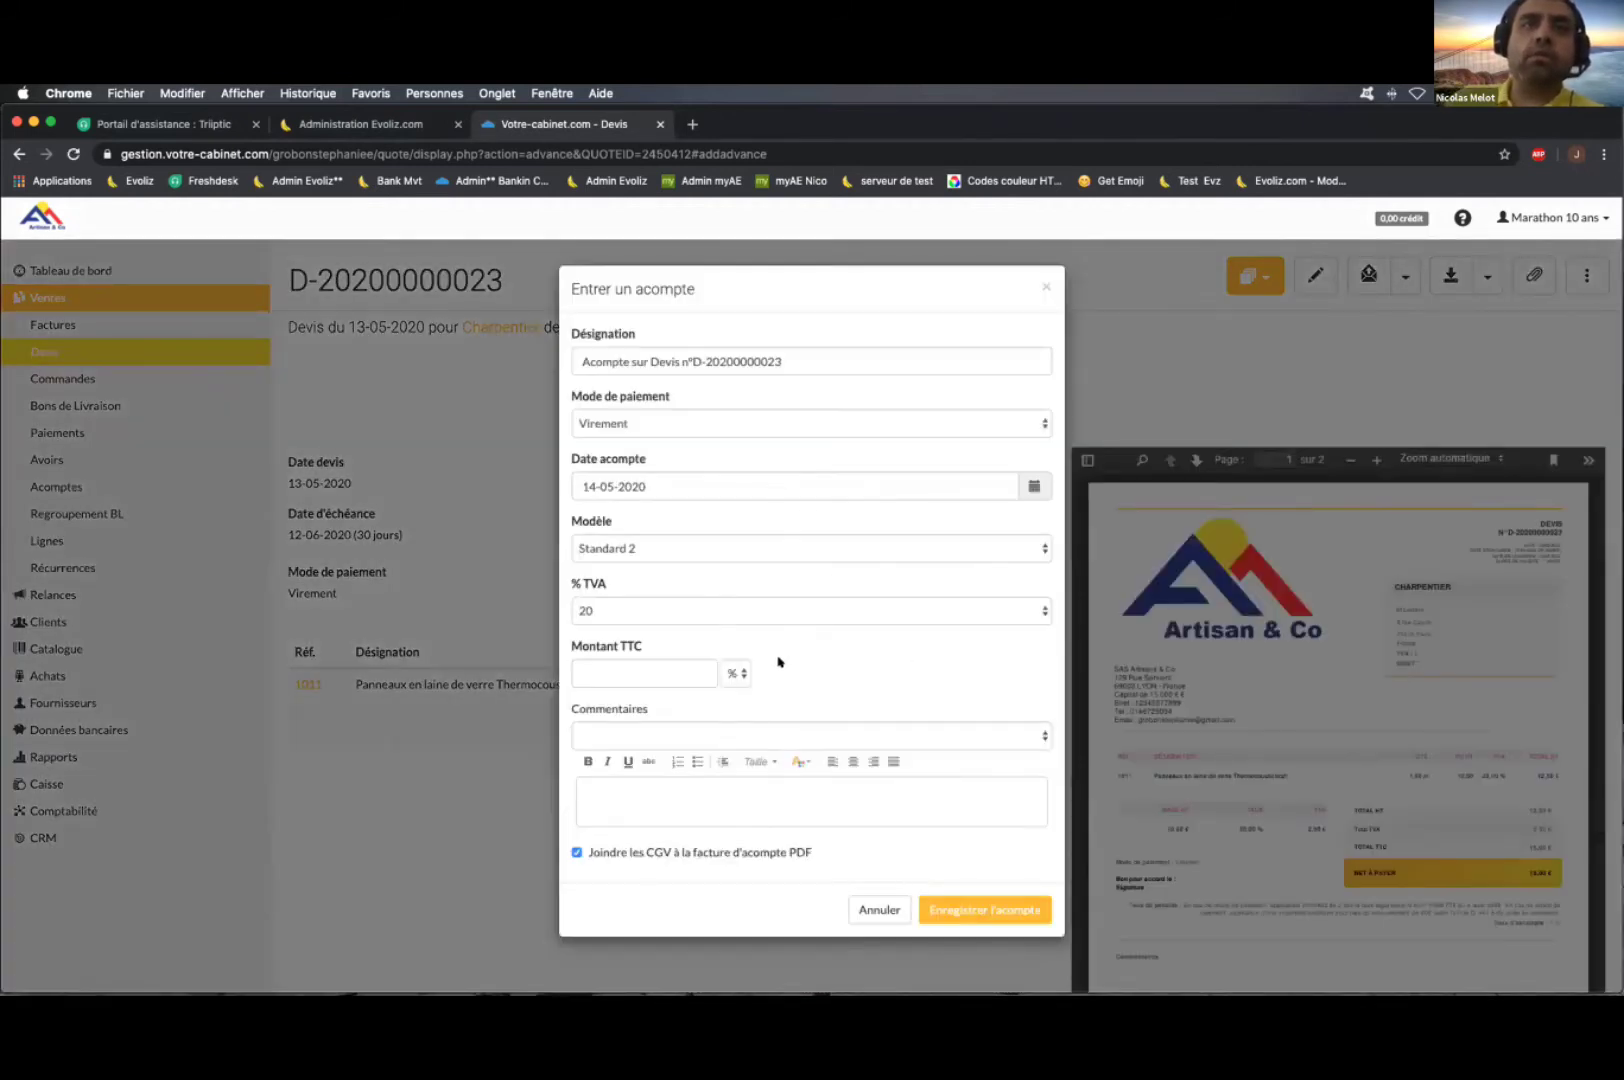
left_click(728, 673)
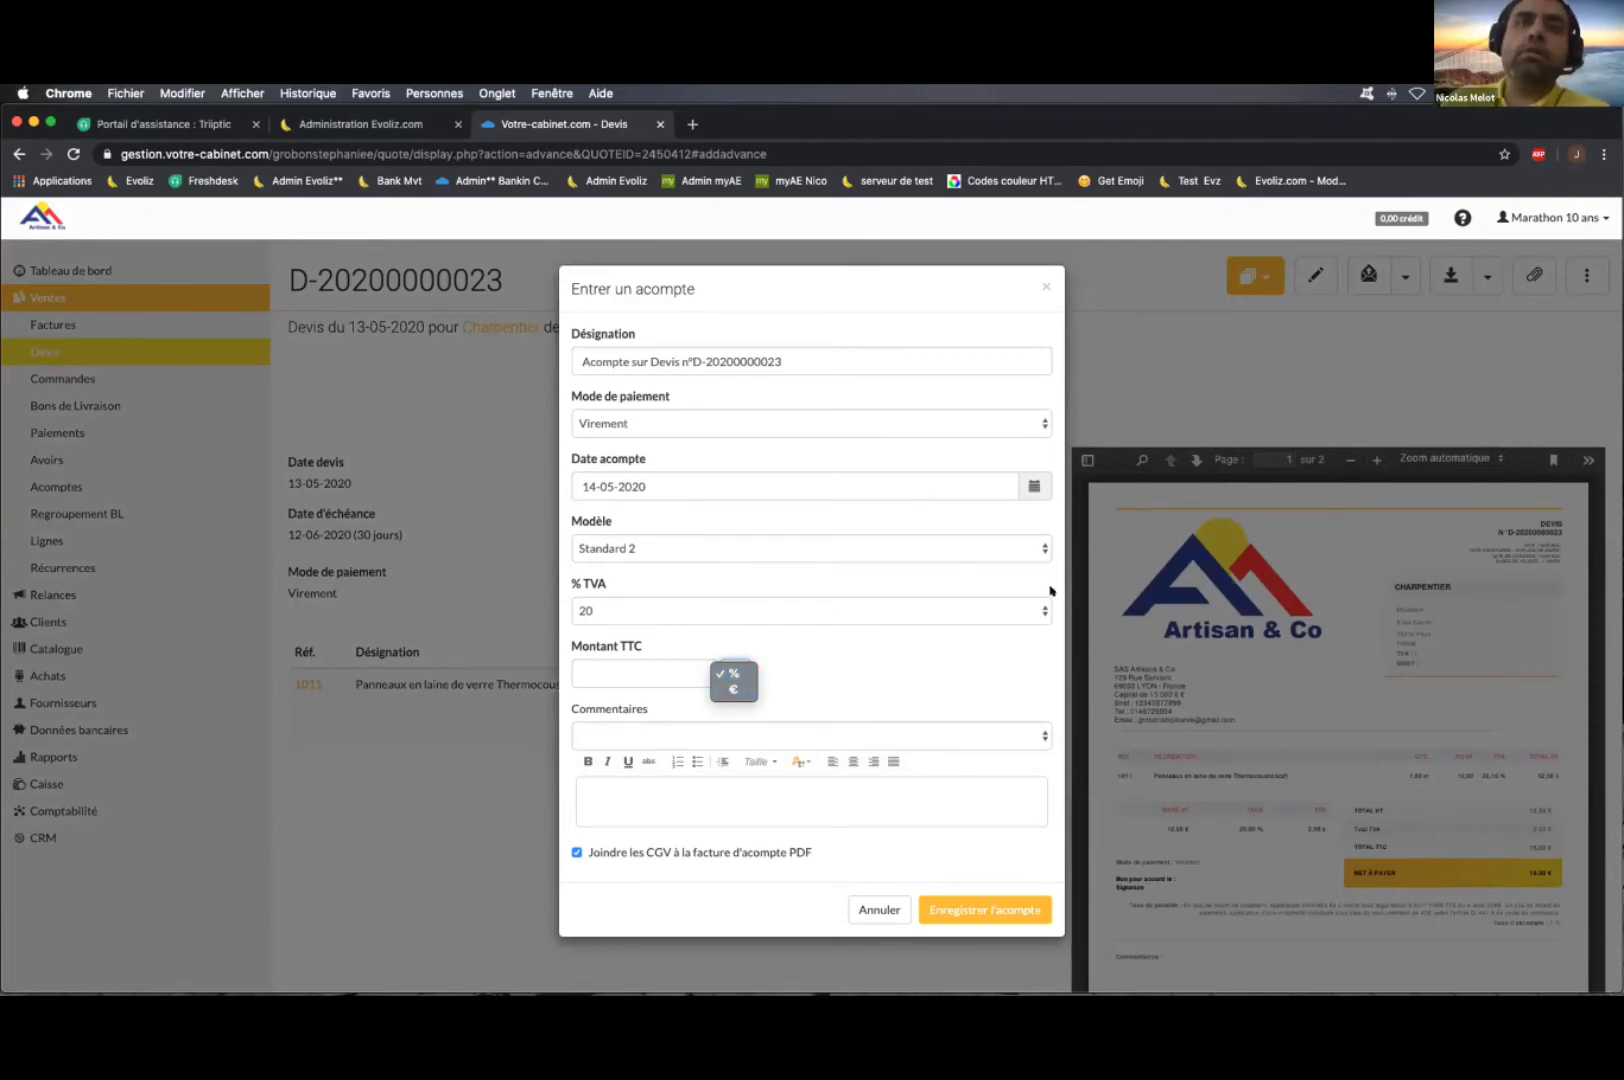
left_click(485, 651)
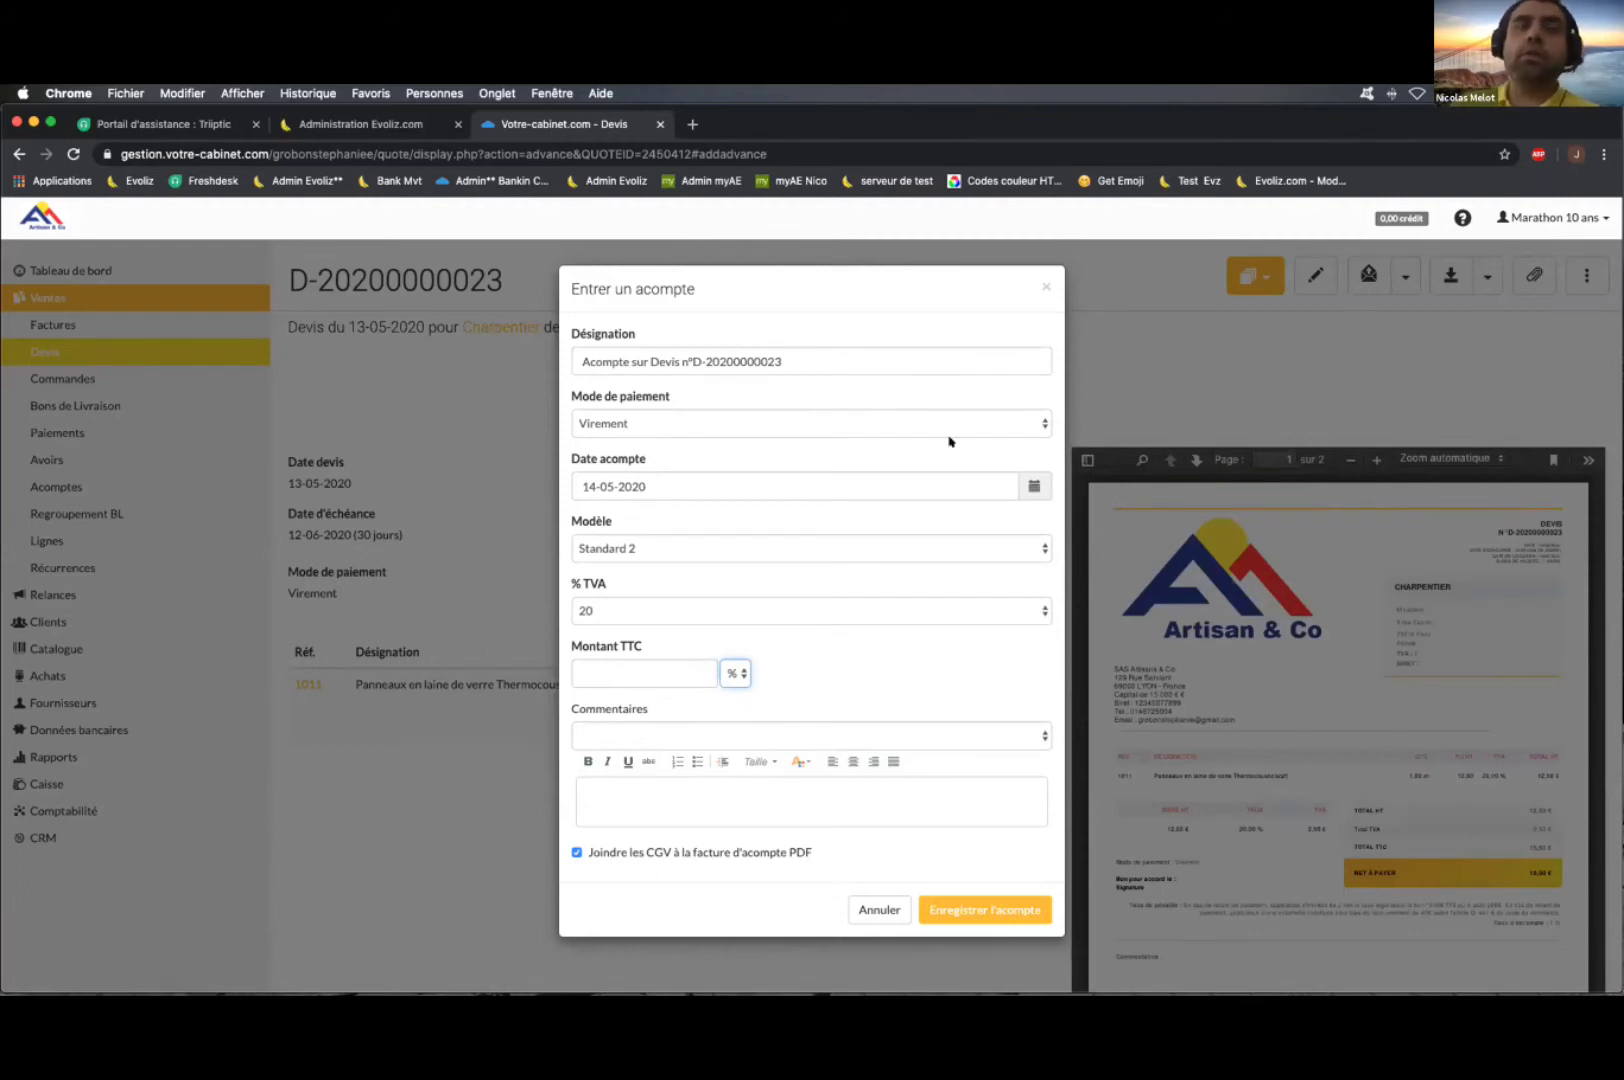
left_click(1270, 378)
left_click(1044, 287)
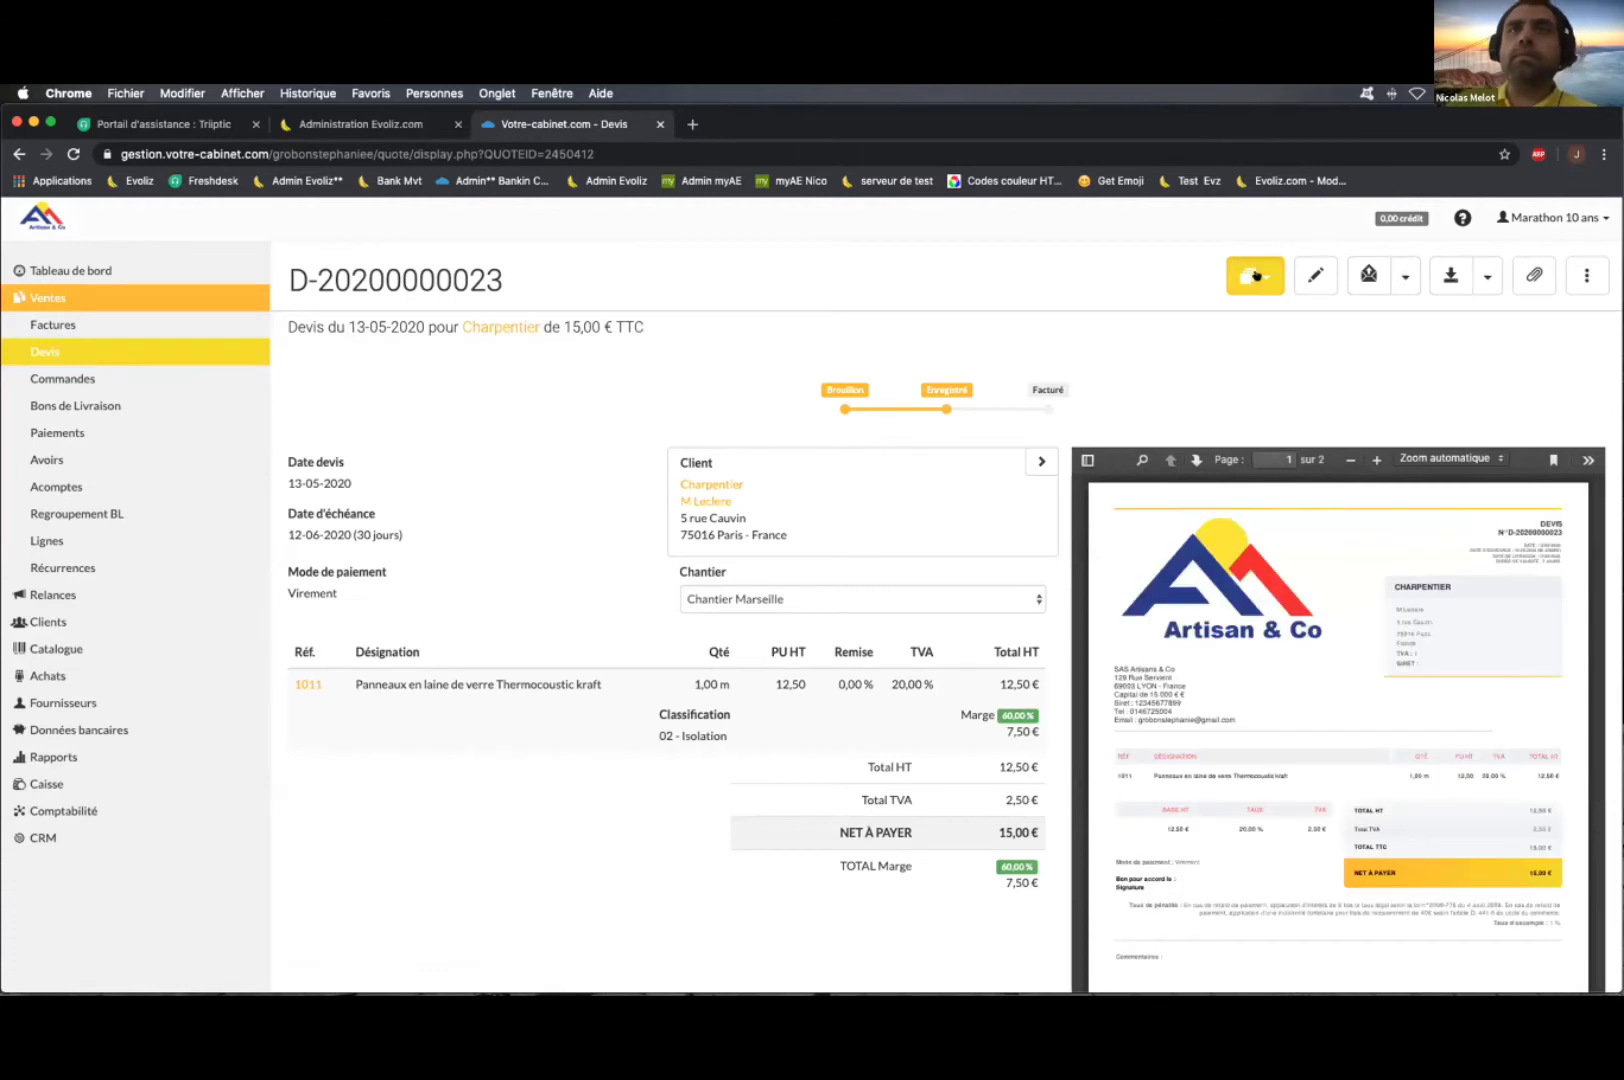
left_click(1253, 277)
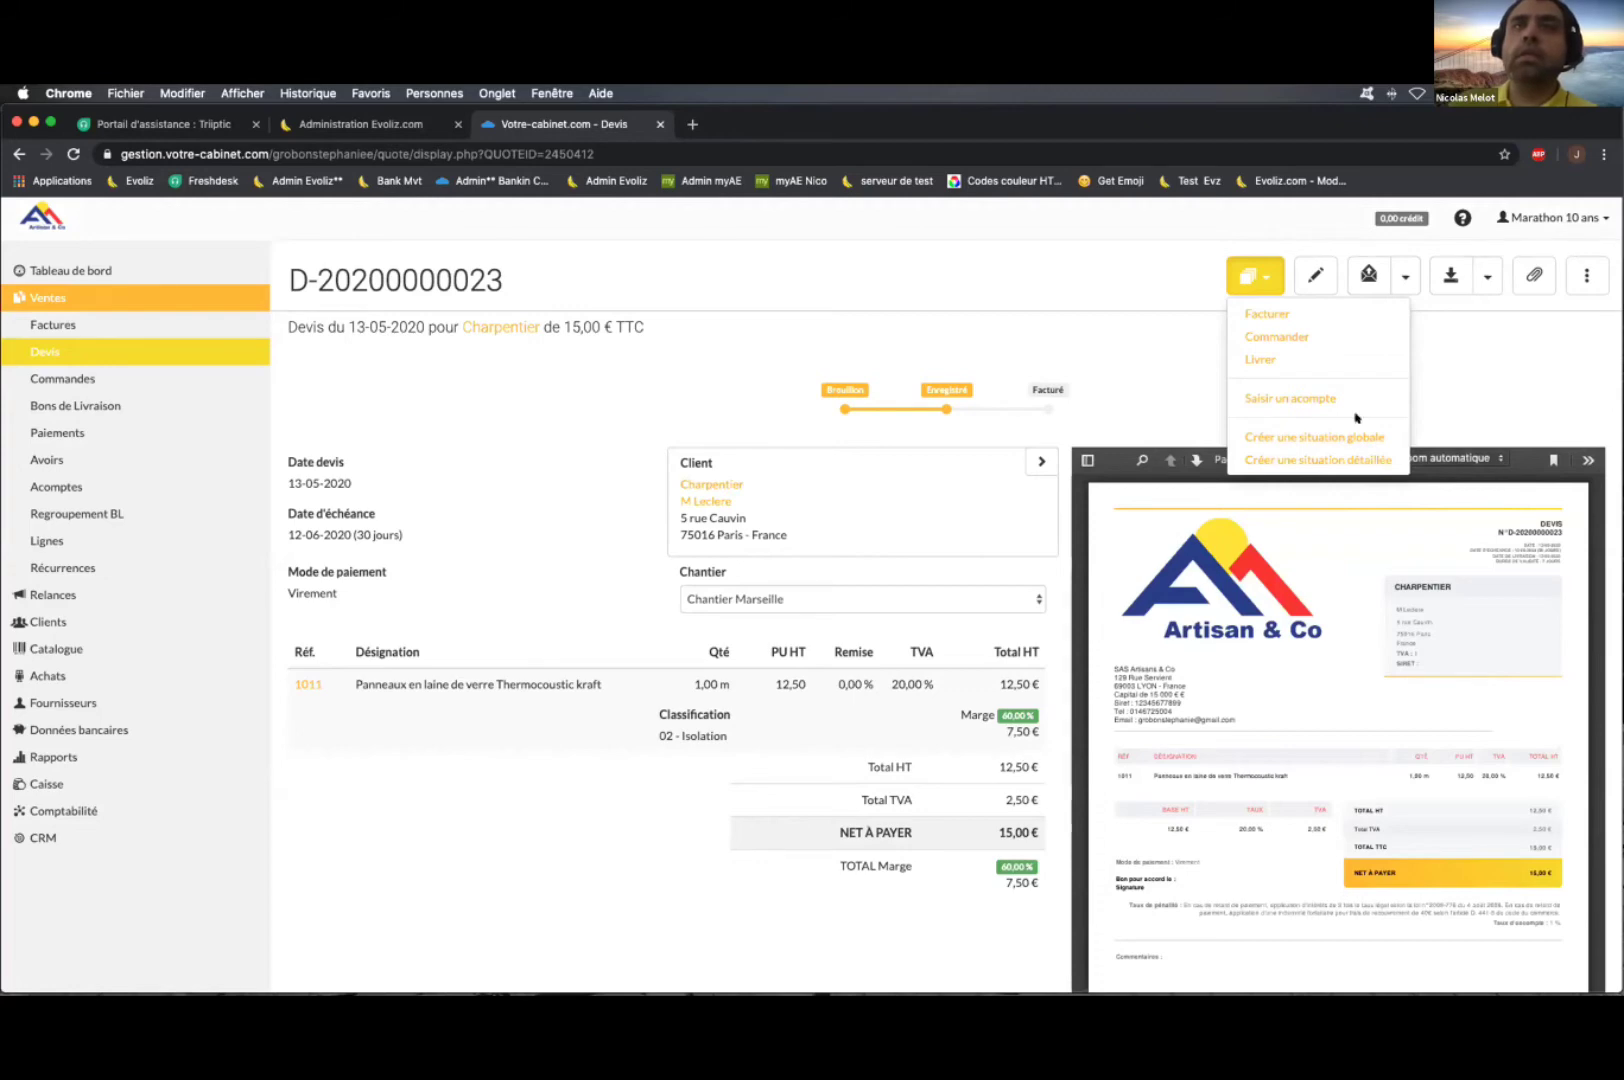
left_click(996, 302)
Step: Edit the quote and add a second line with article 1011, Panneaux en laine de verre Thermocoustic kraft
left_click(1313, 285)
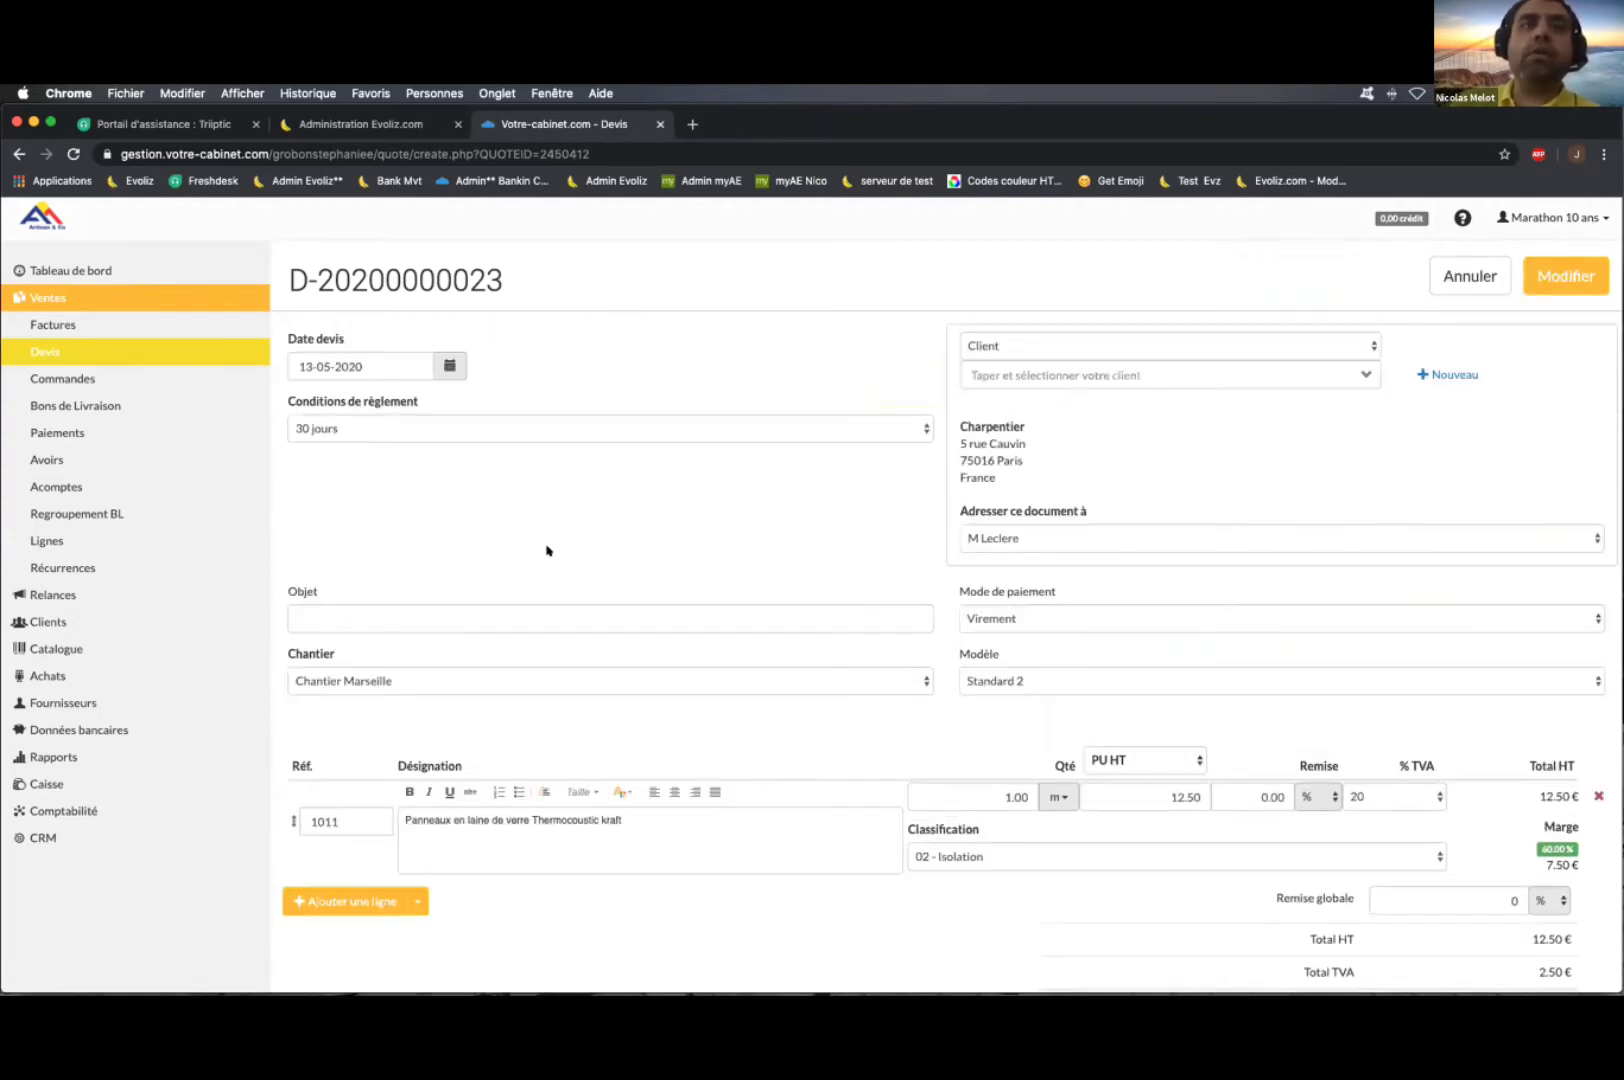
left_click(344, 884)
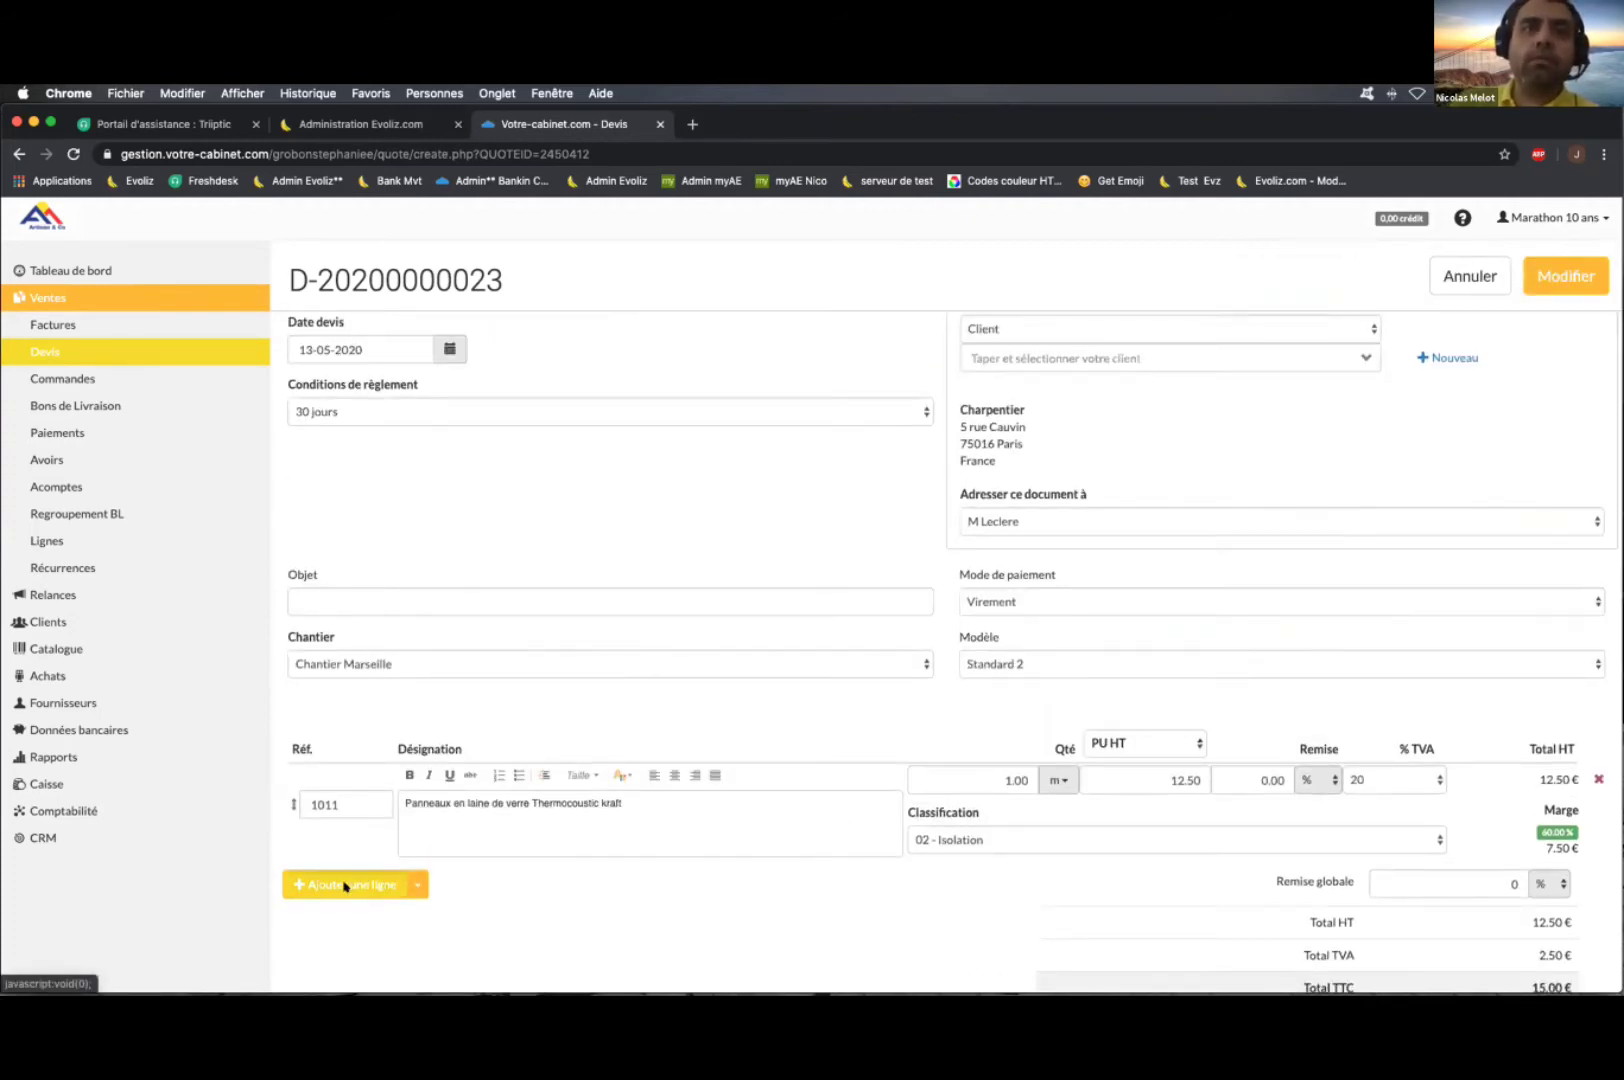
left_click(338, 900)
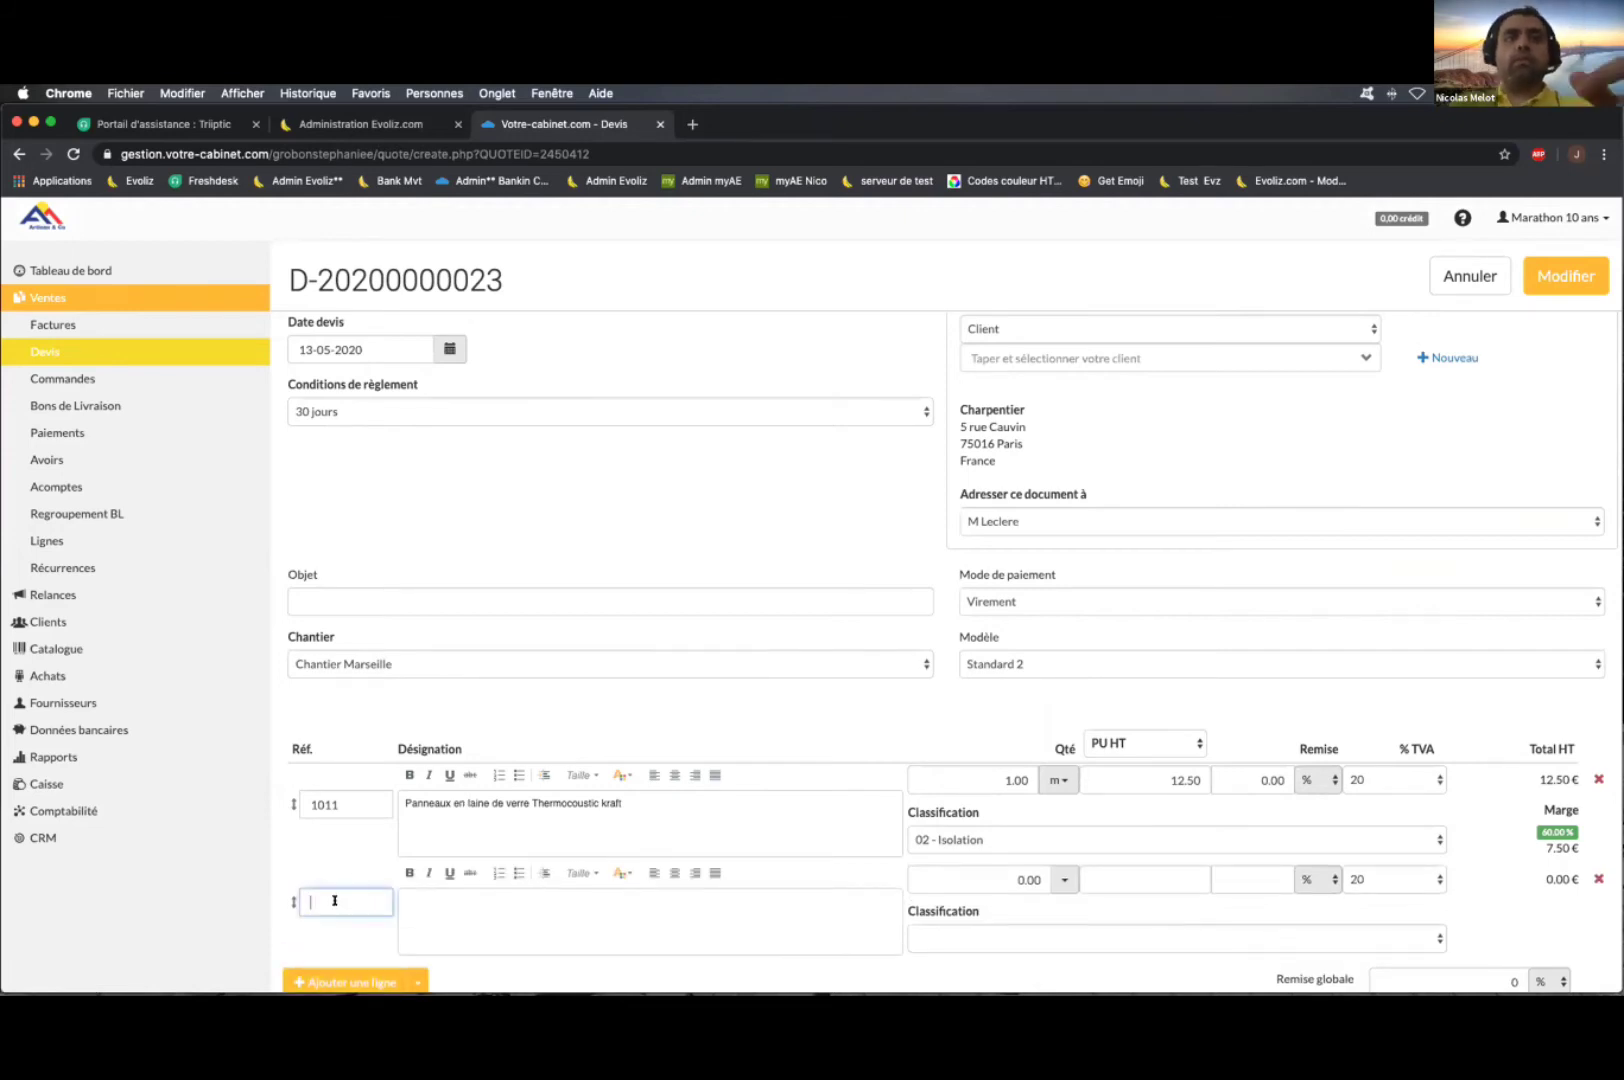
scroll(360, 900, "down", 1)
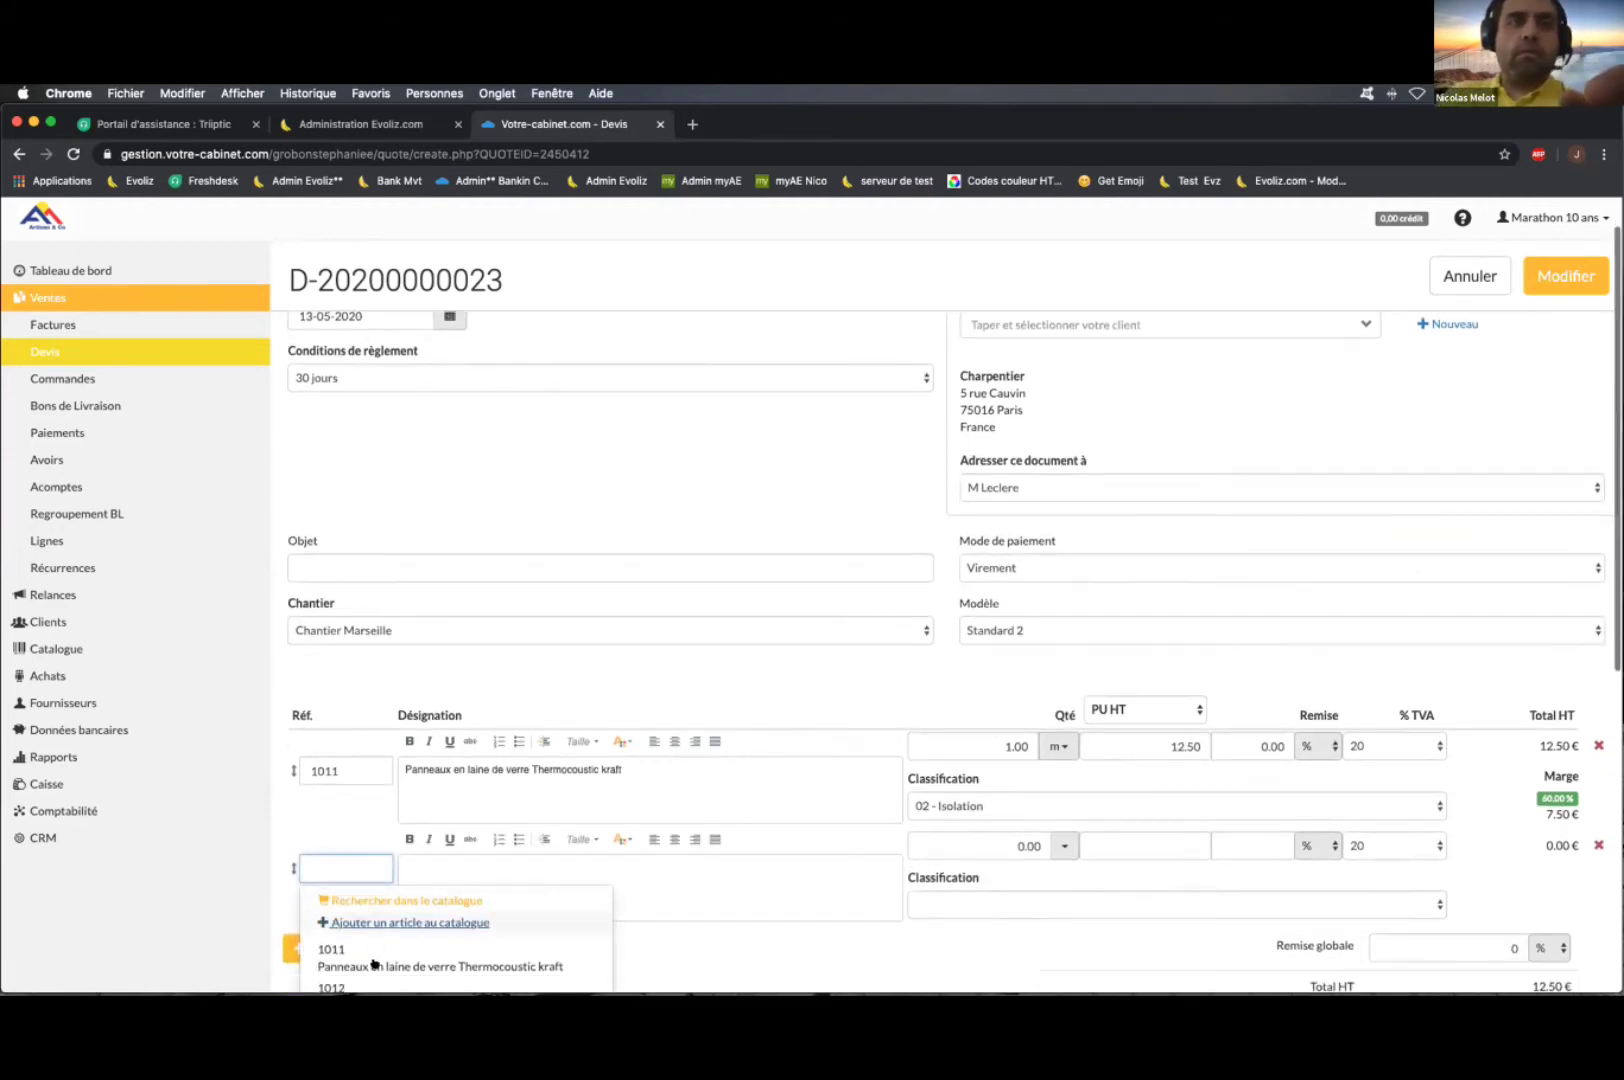
left_click(381, 963)
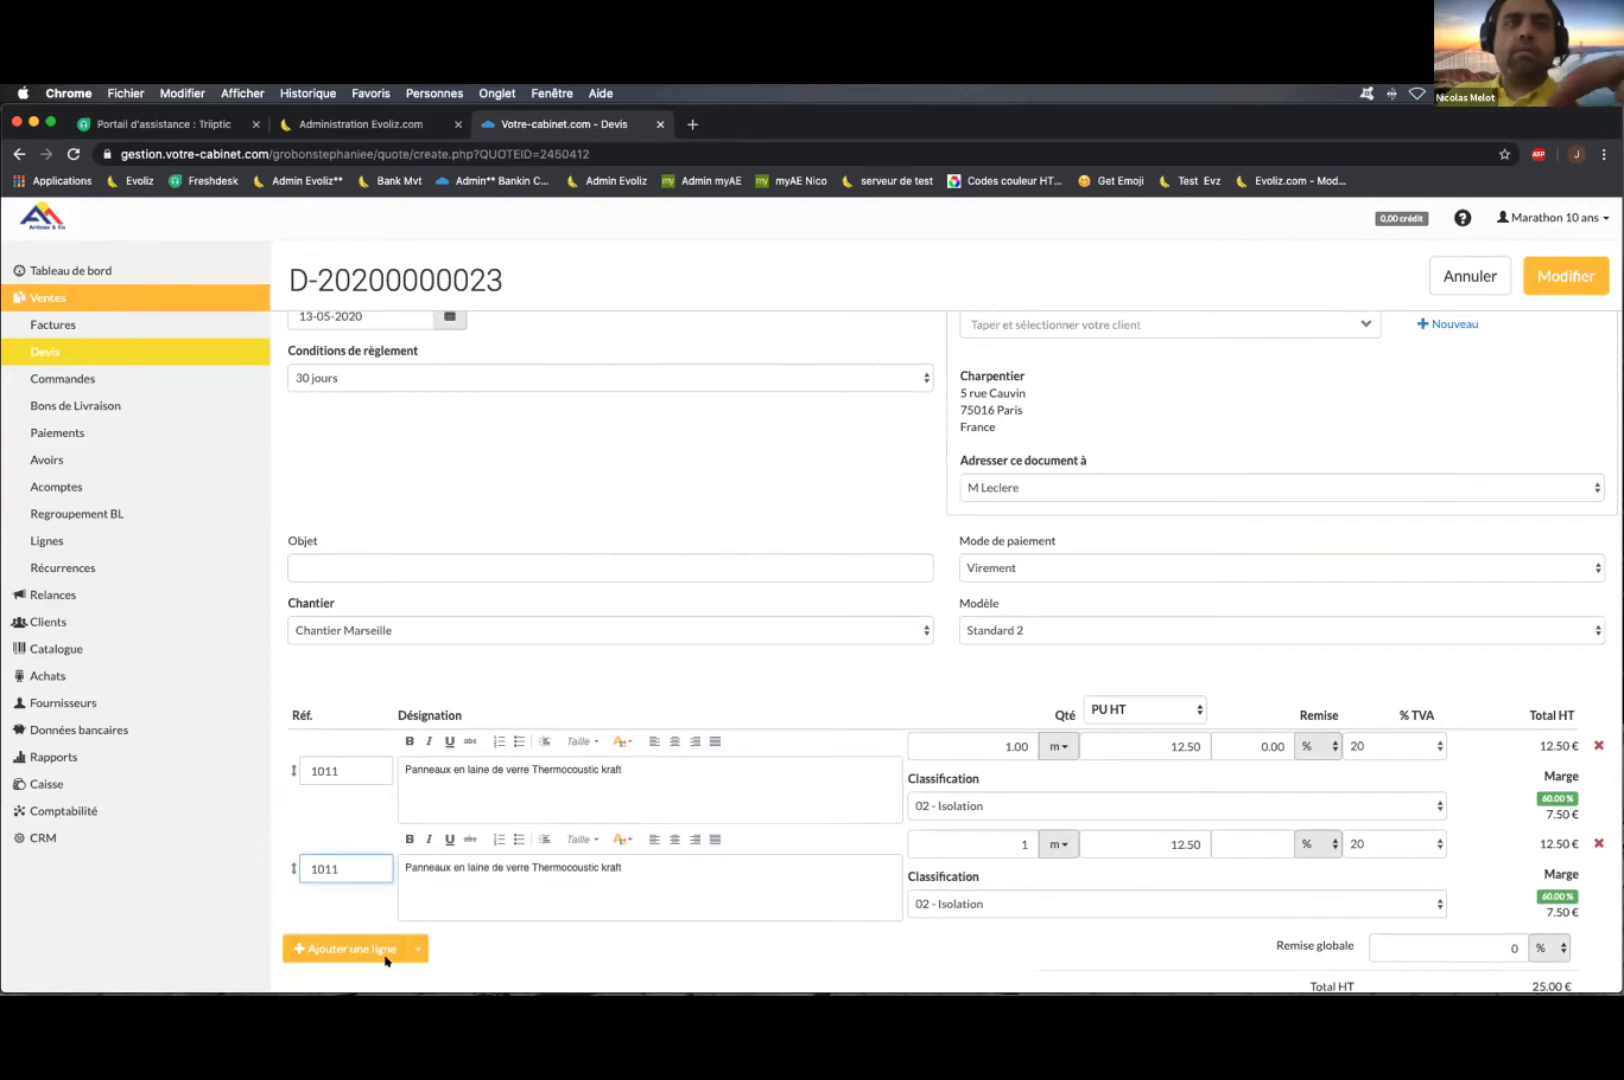
Step: Set the second line's quantity to 10 and save the modified quote
double_click(1030, 845)
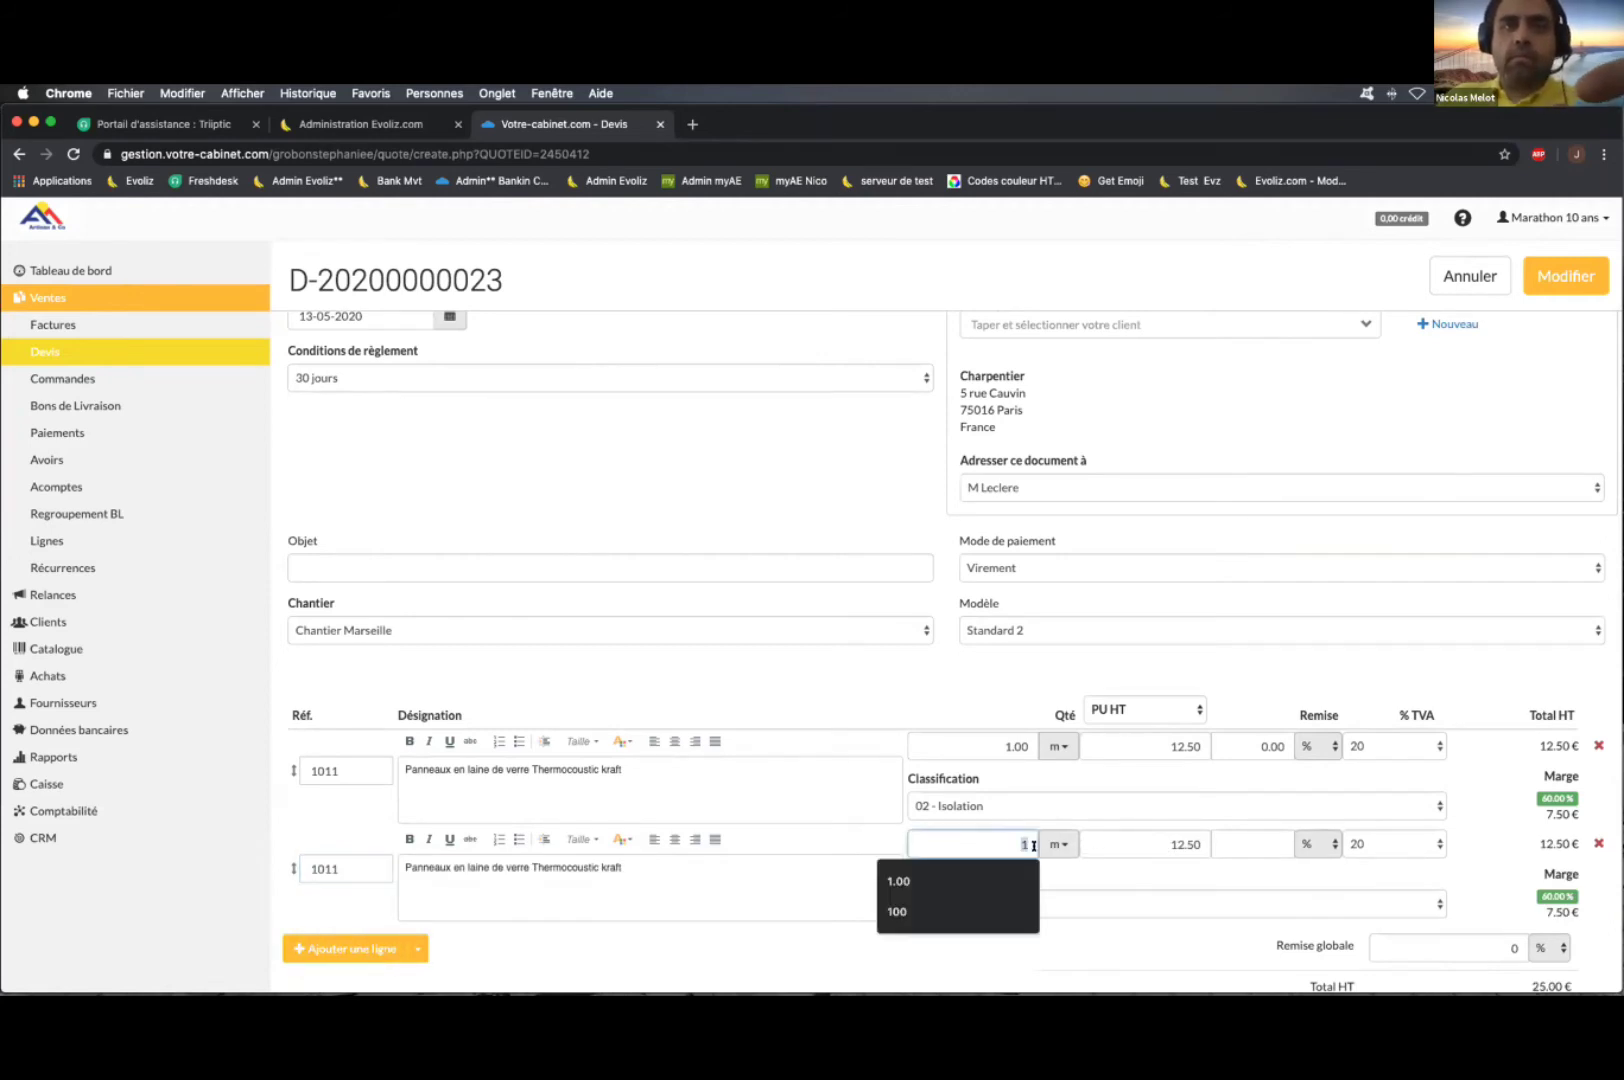
type("10")
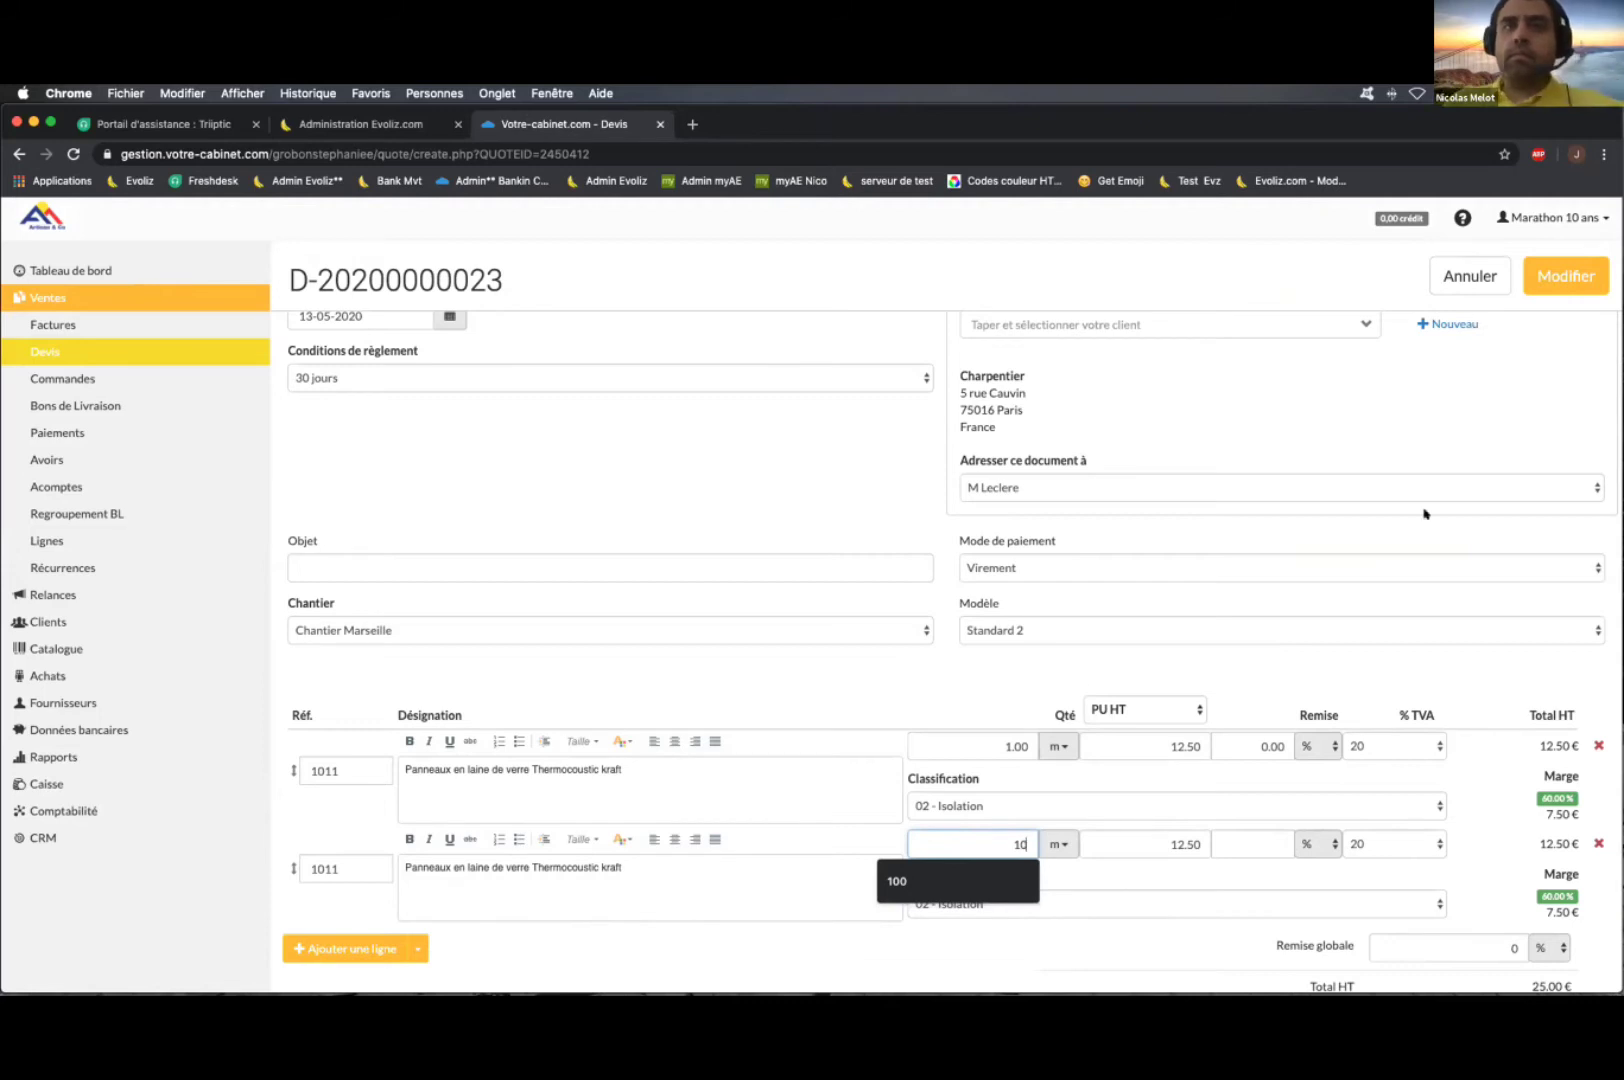
left_click(1568, 279)
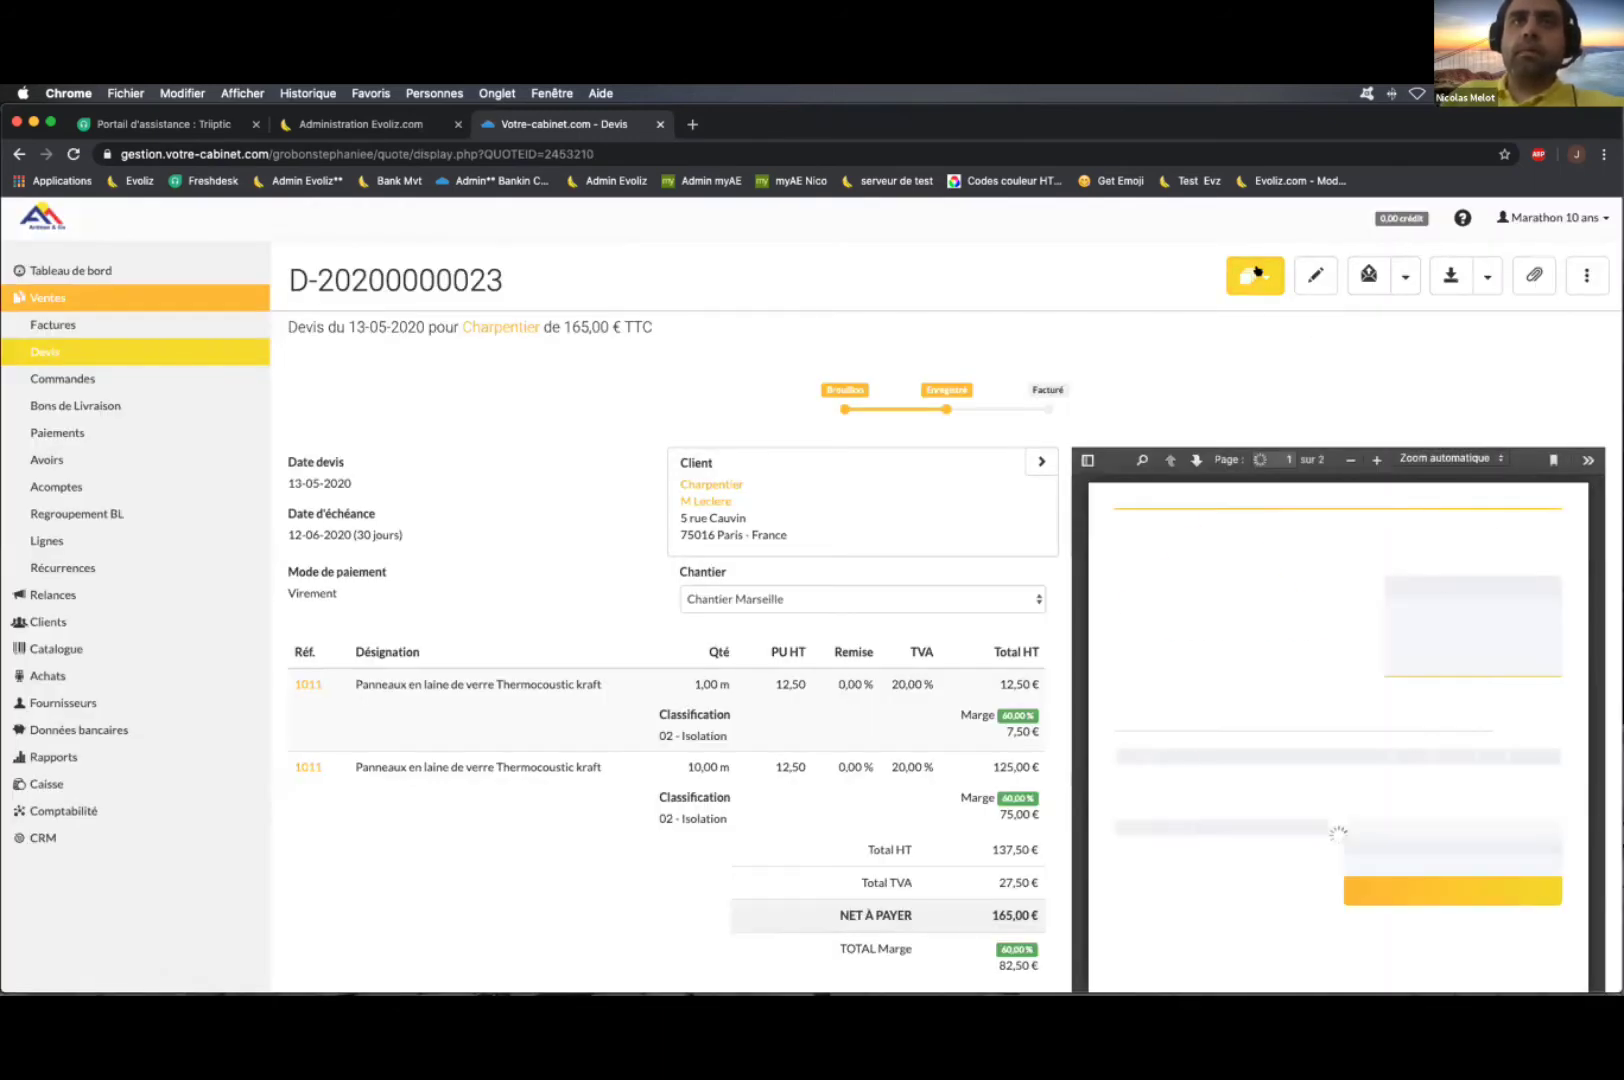
Step: Create a detailed situation invoice from the quote and confirm invoicing it
left_click(1254, 272)
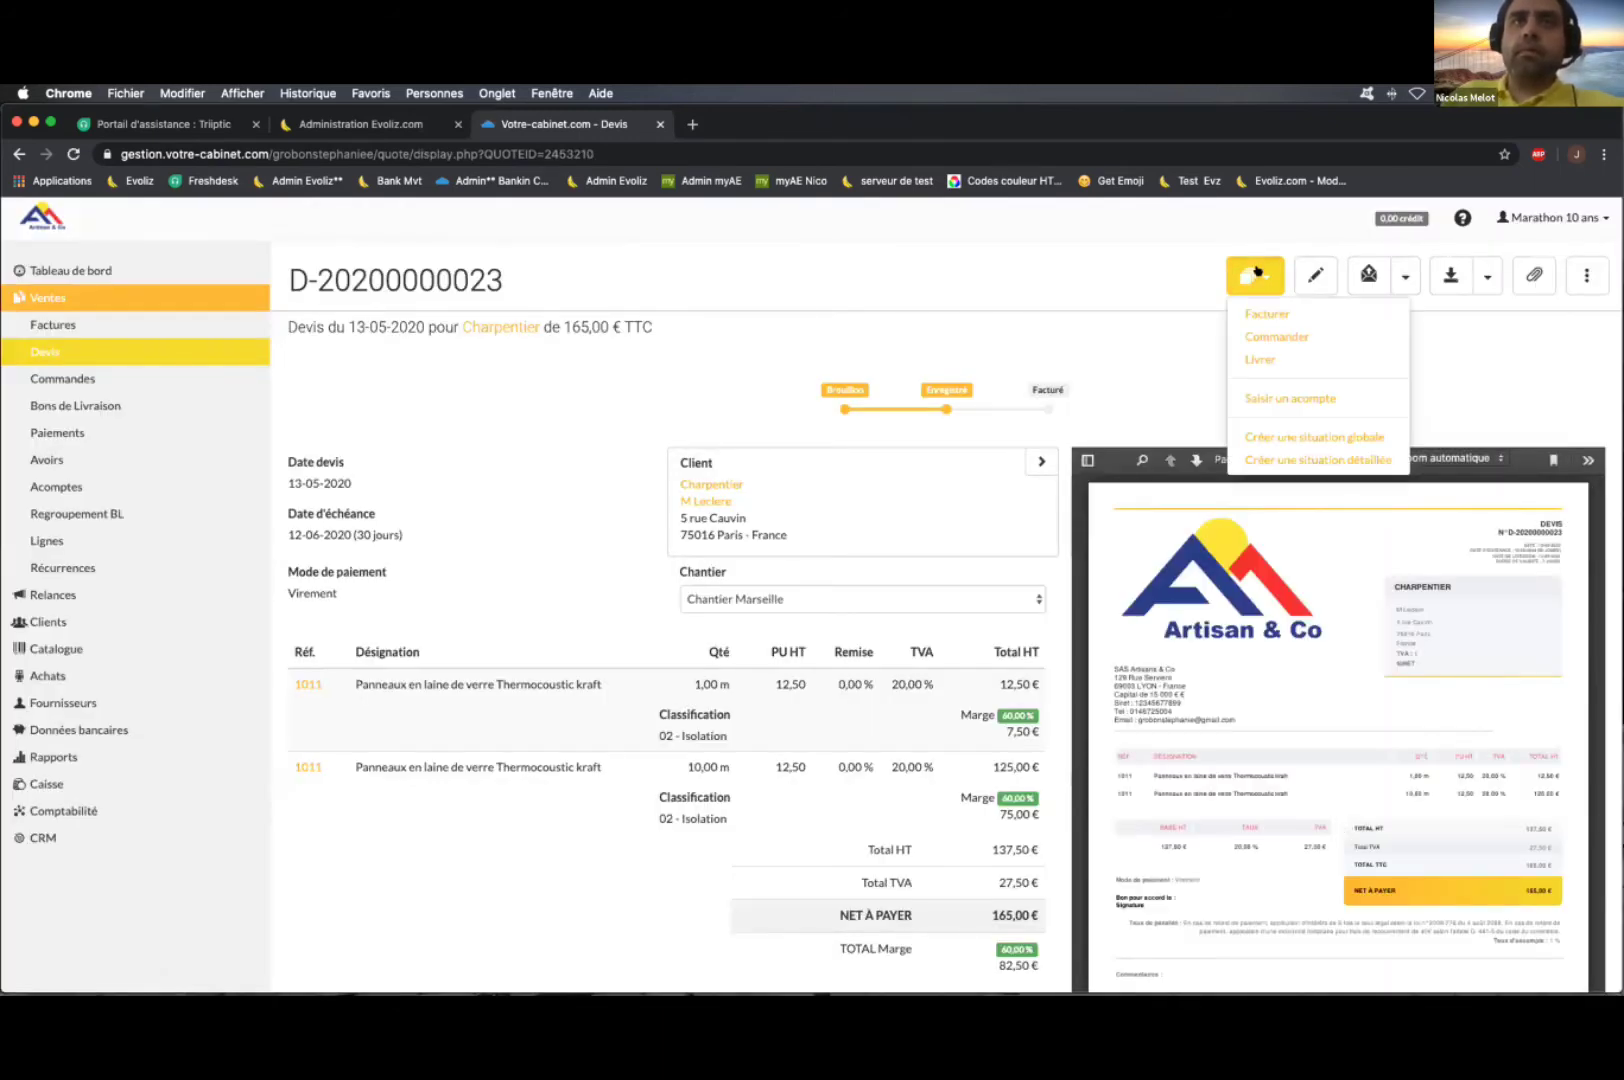
left_click(1294, 456)
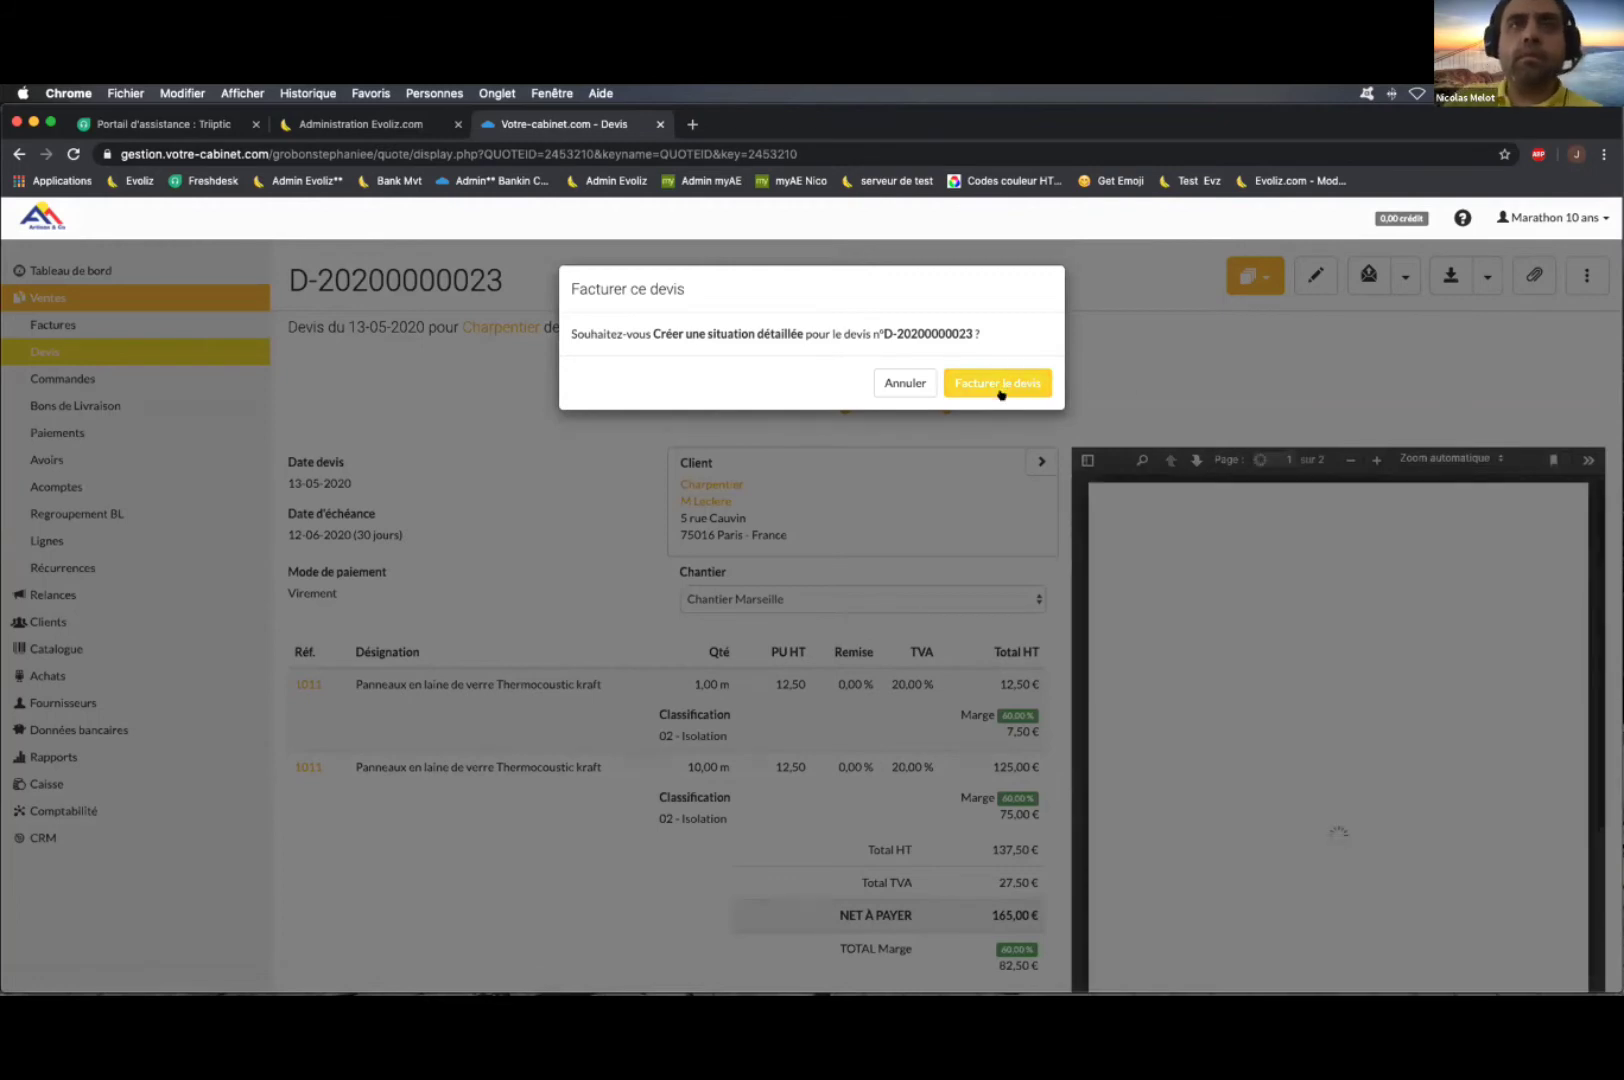
left_click(1004, 389)
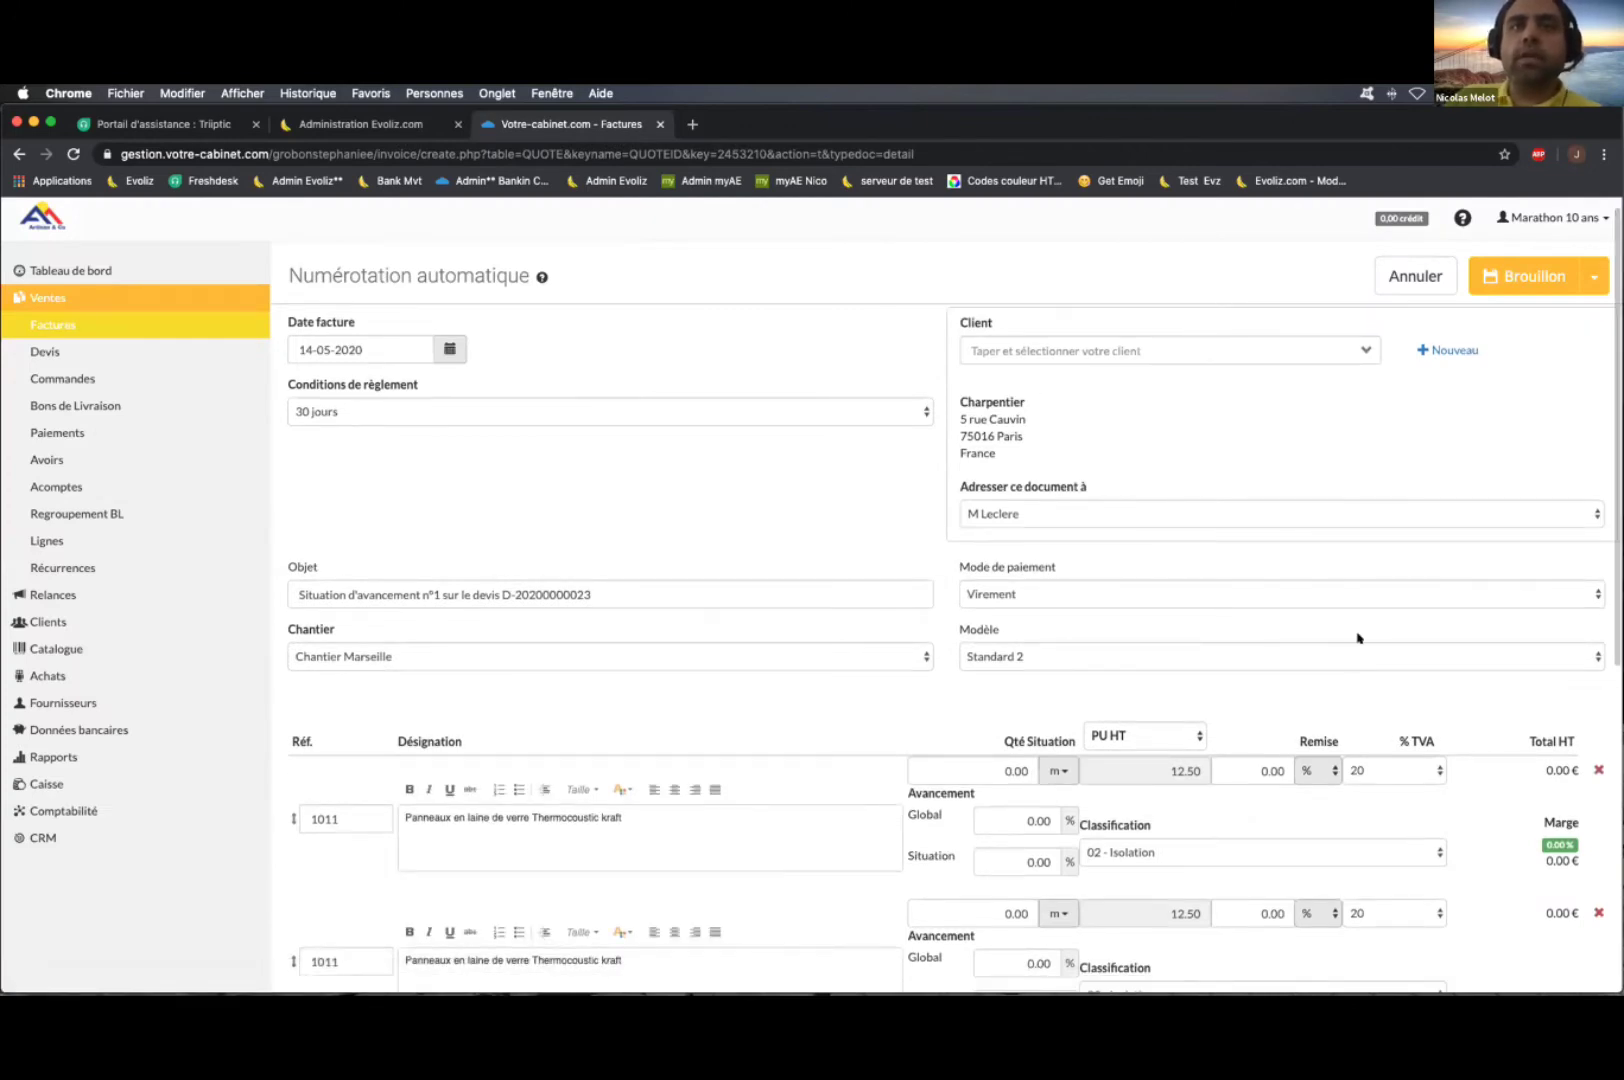
Step: Set the first line's global progress (Avancement Global) to 10 % and save the situation invoice as recorded rather than as a draft
scroll(1201, 566, "down", 1)
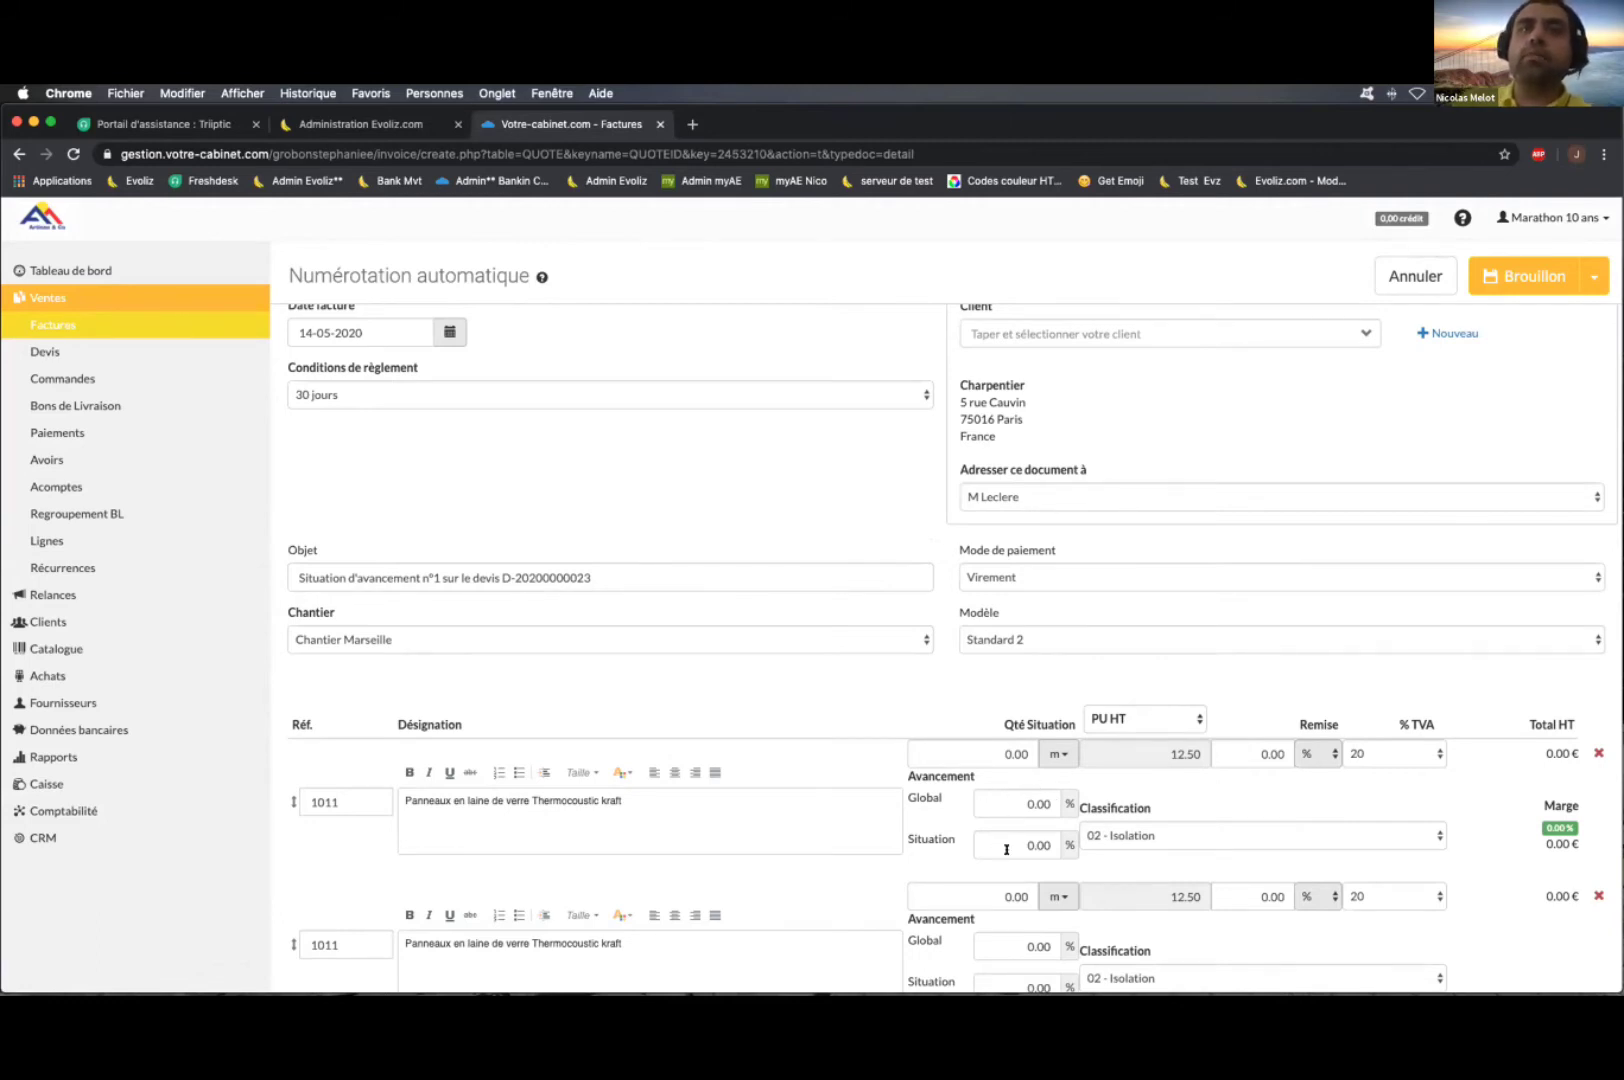
left_click(982, 754)
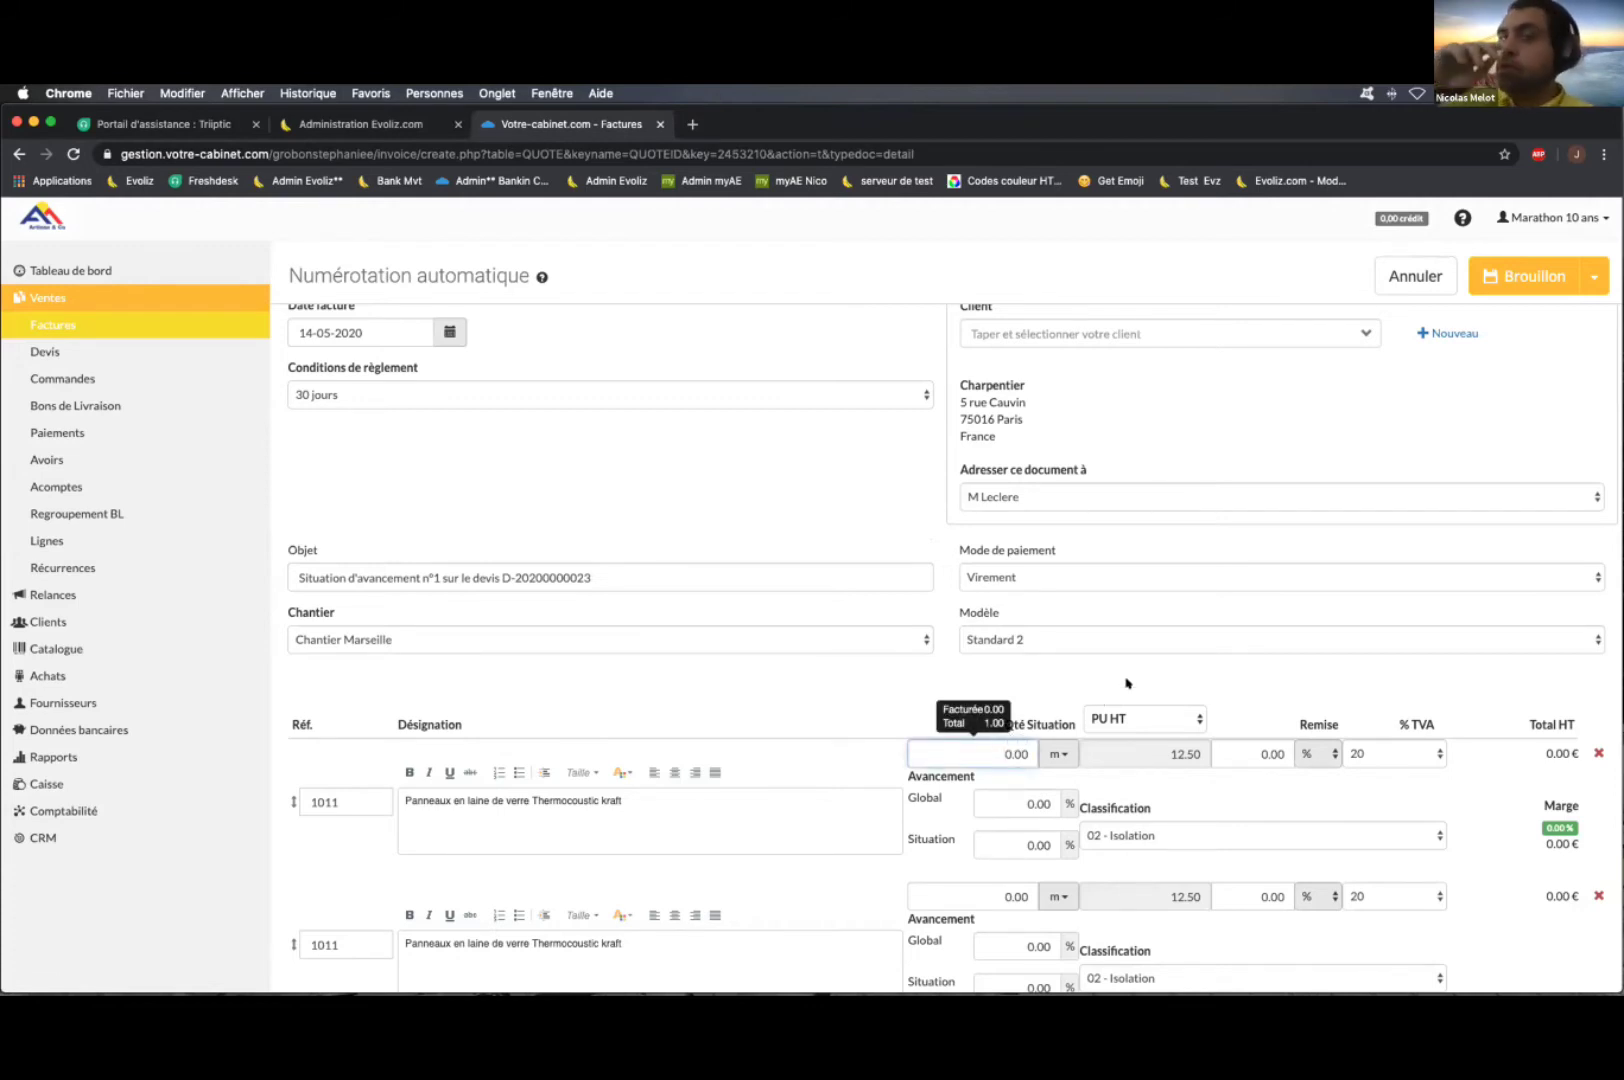
left_click(1011, 799)
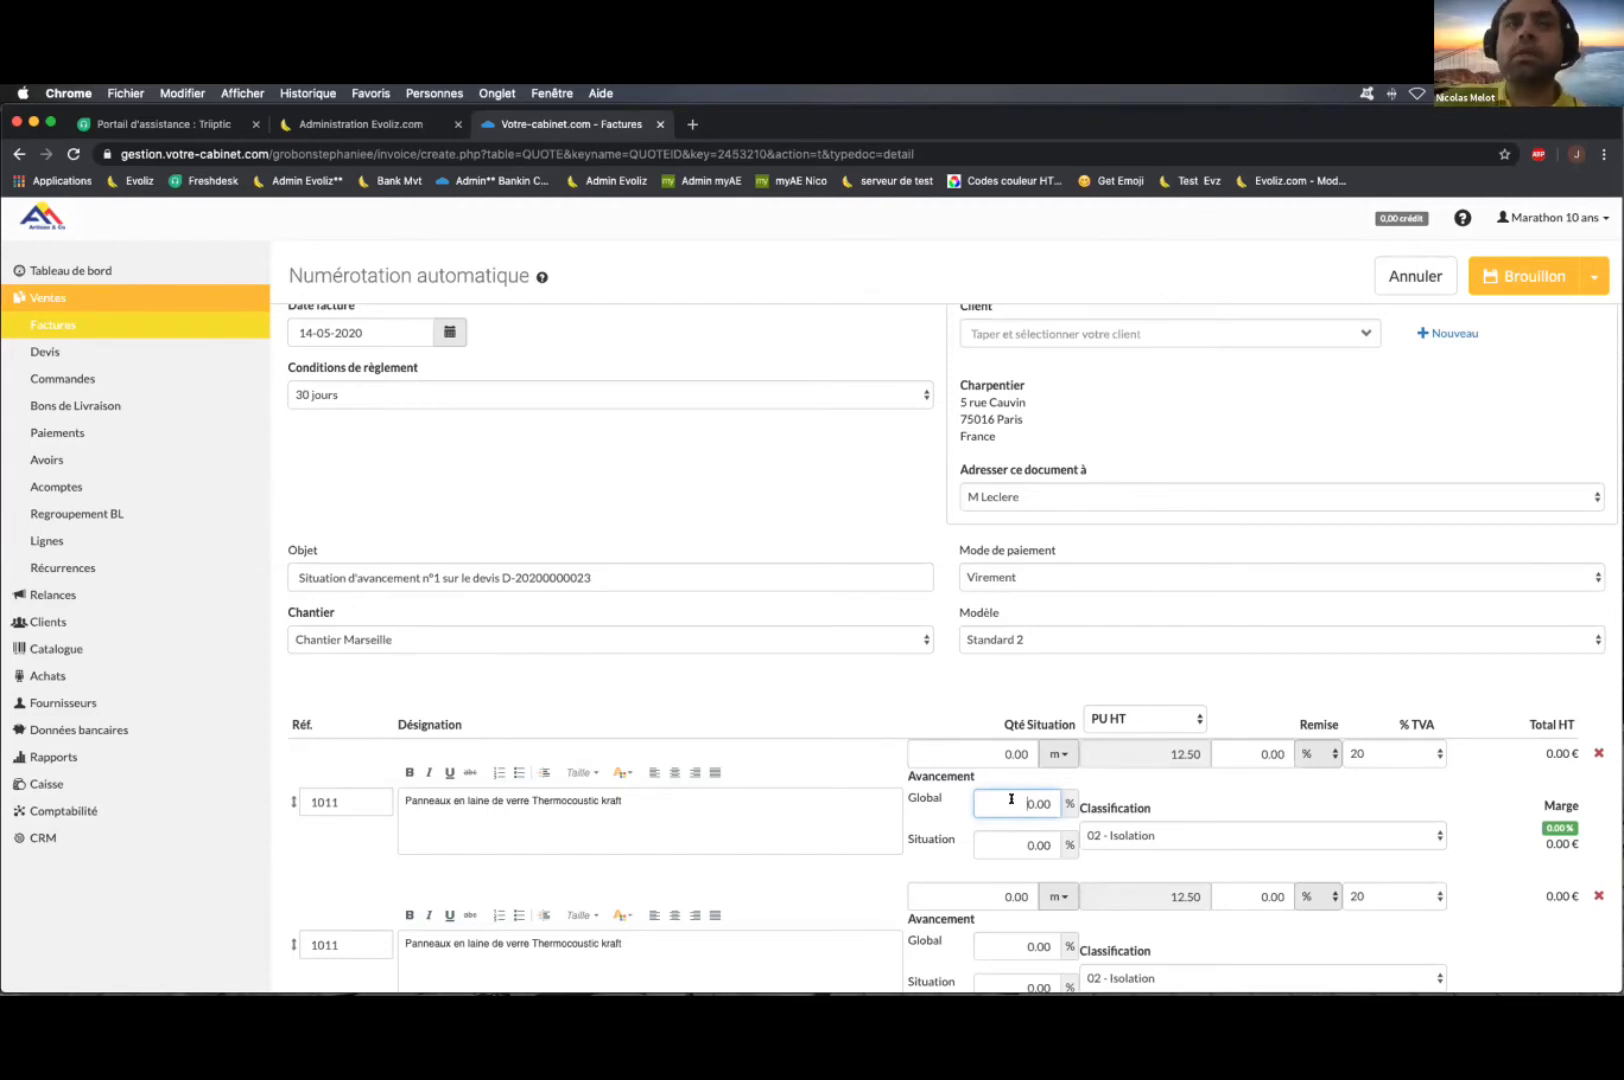
left_click(862, 706)
scroll(940, 697, "down", 1)
scroll(1240, 767, "down", 1)
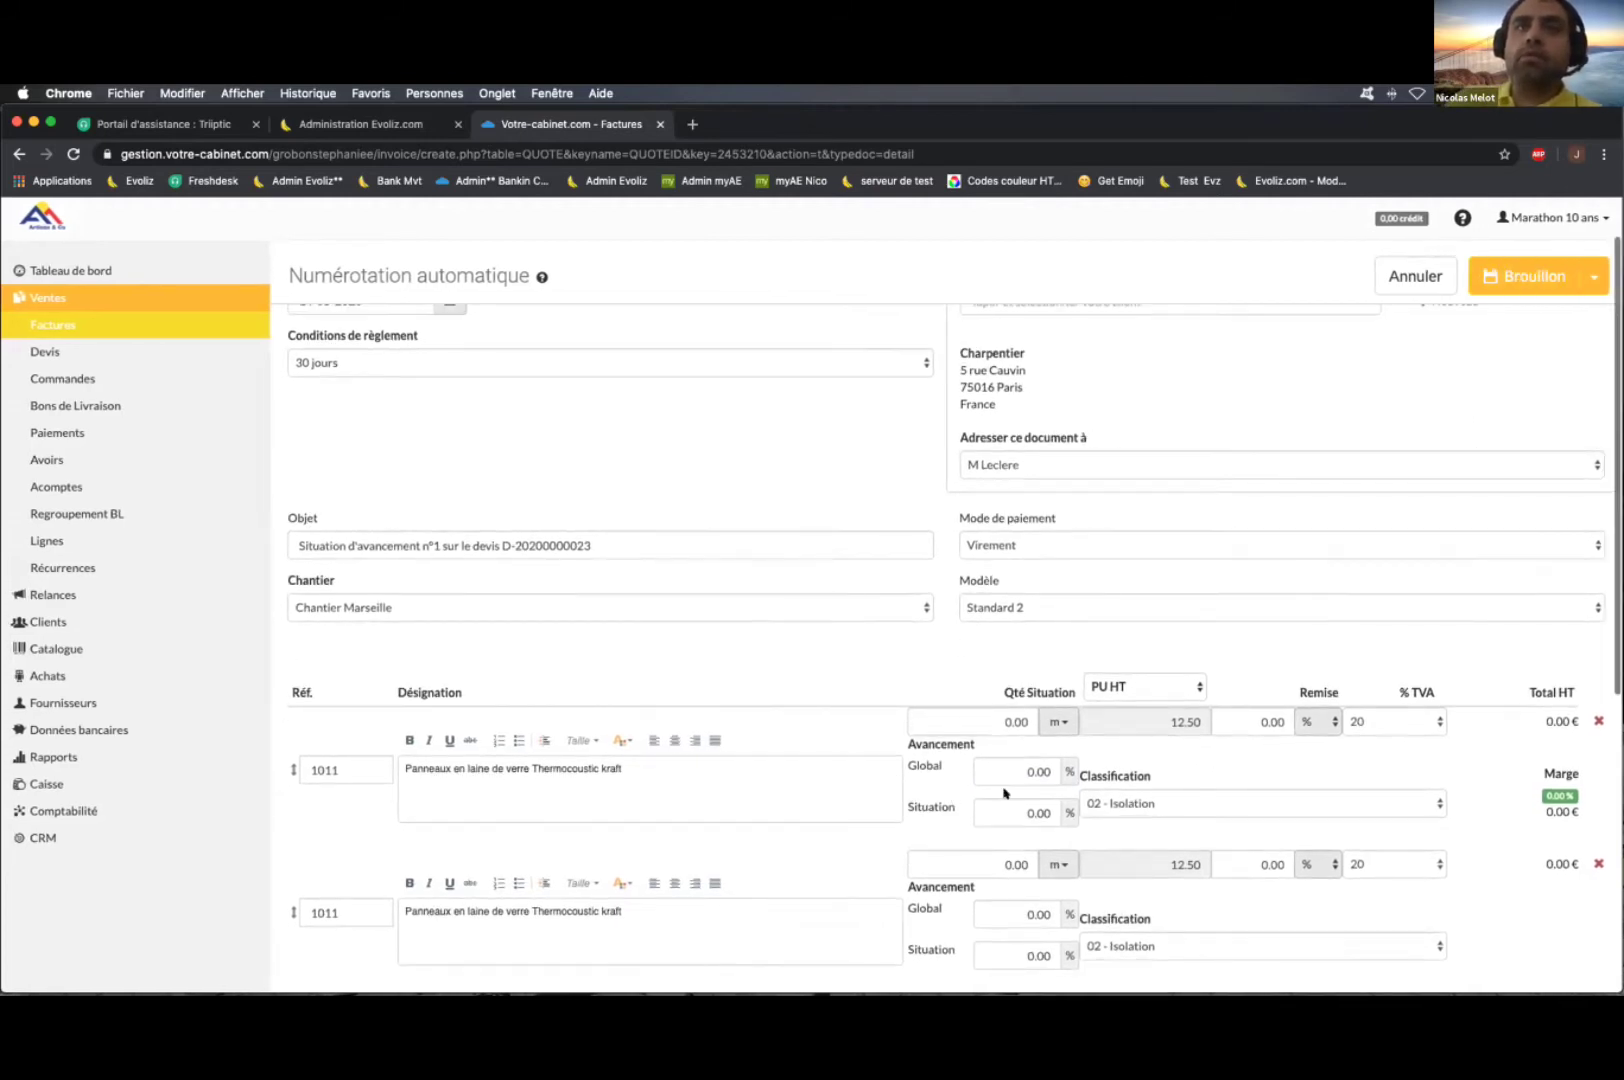
left_click(1028, 771)
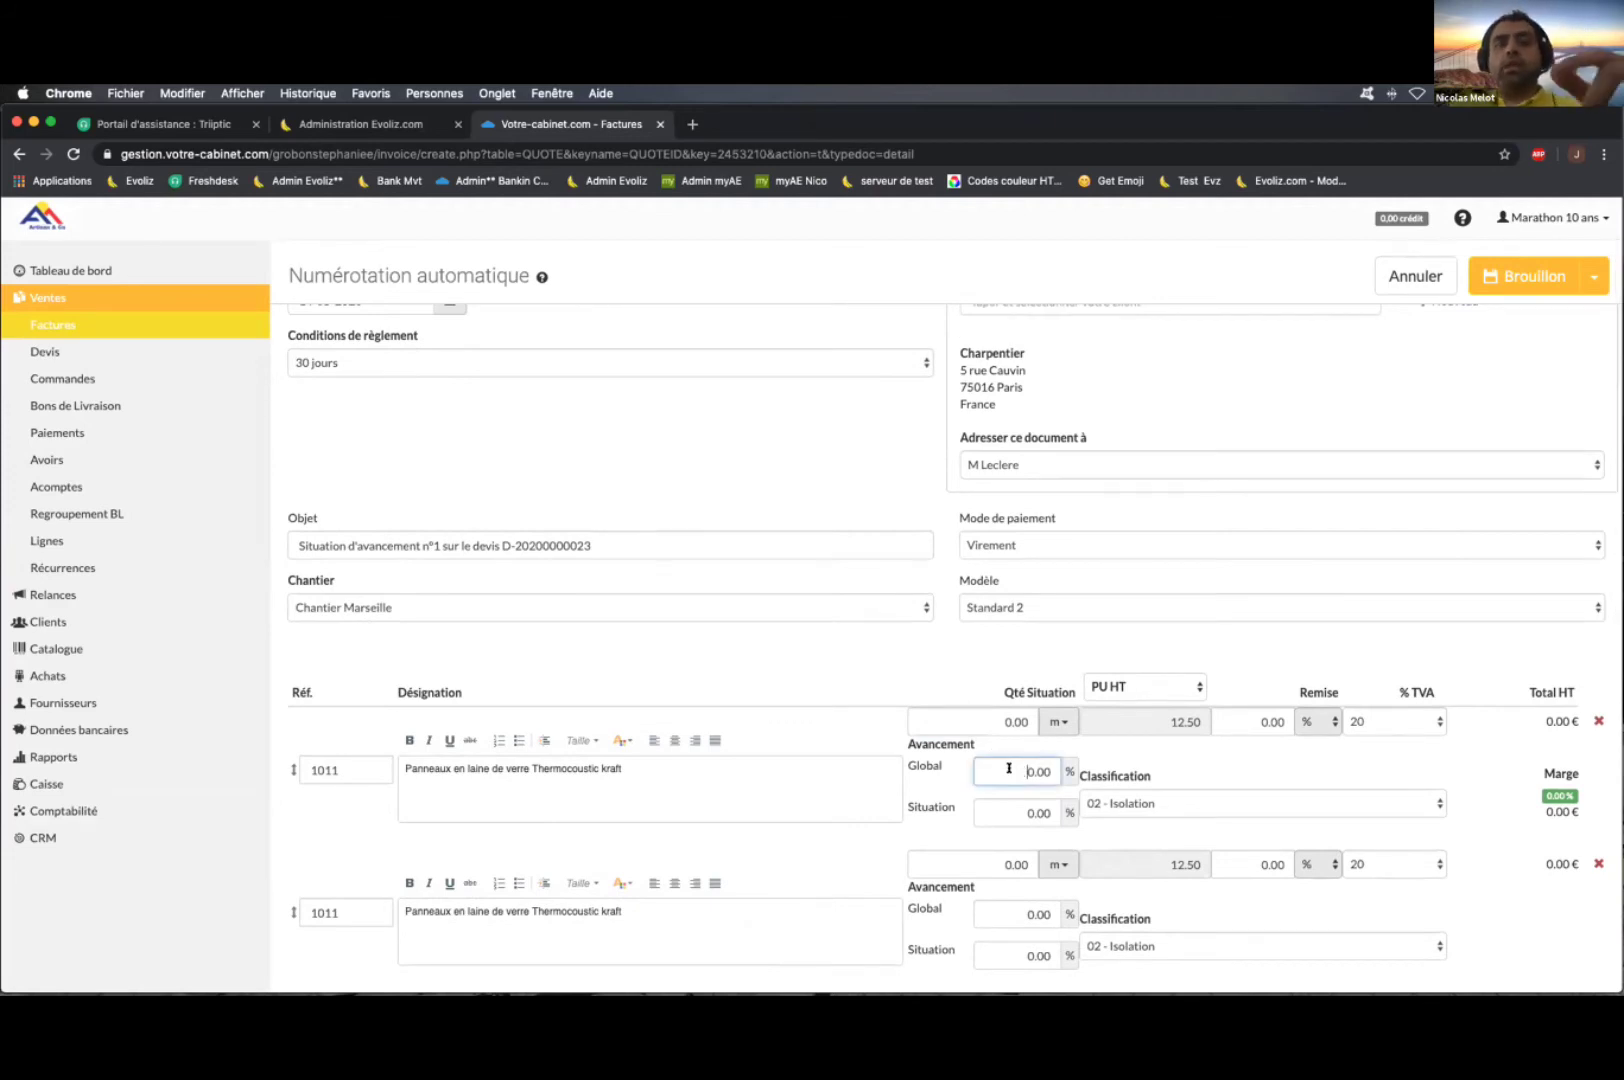
left_click_drag(1009, 768, 1048, 771)
type("10")
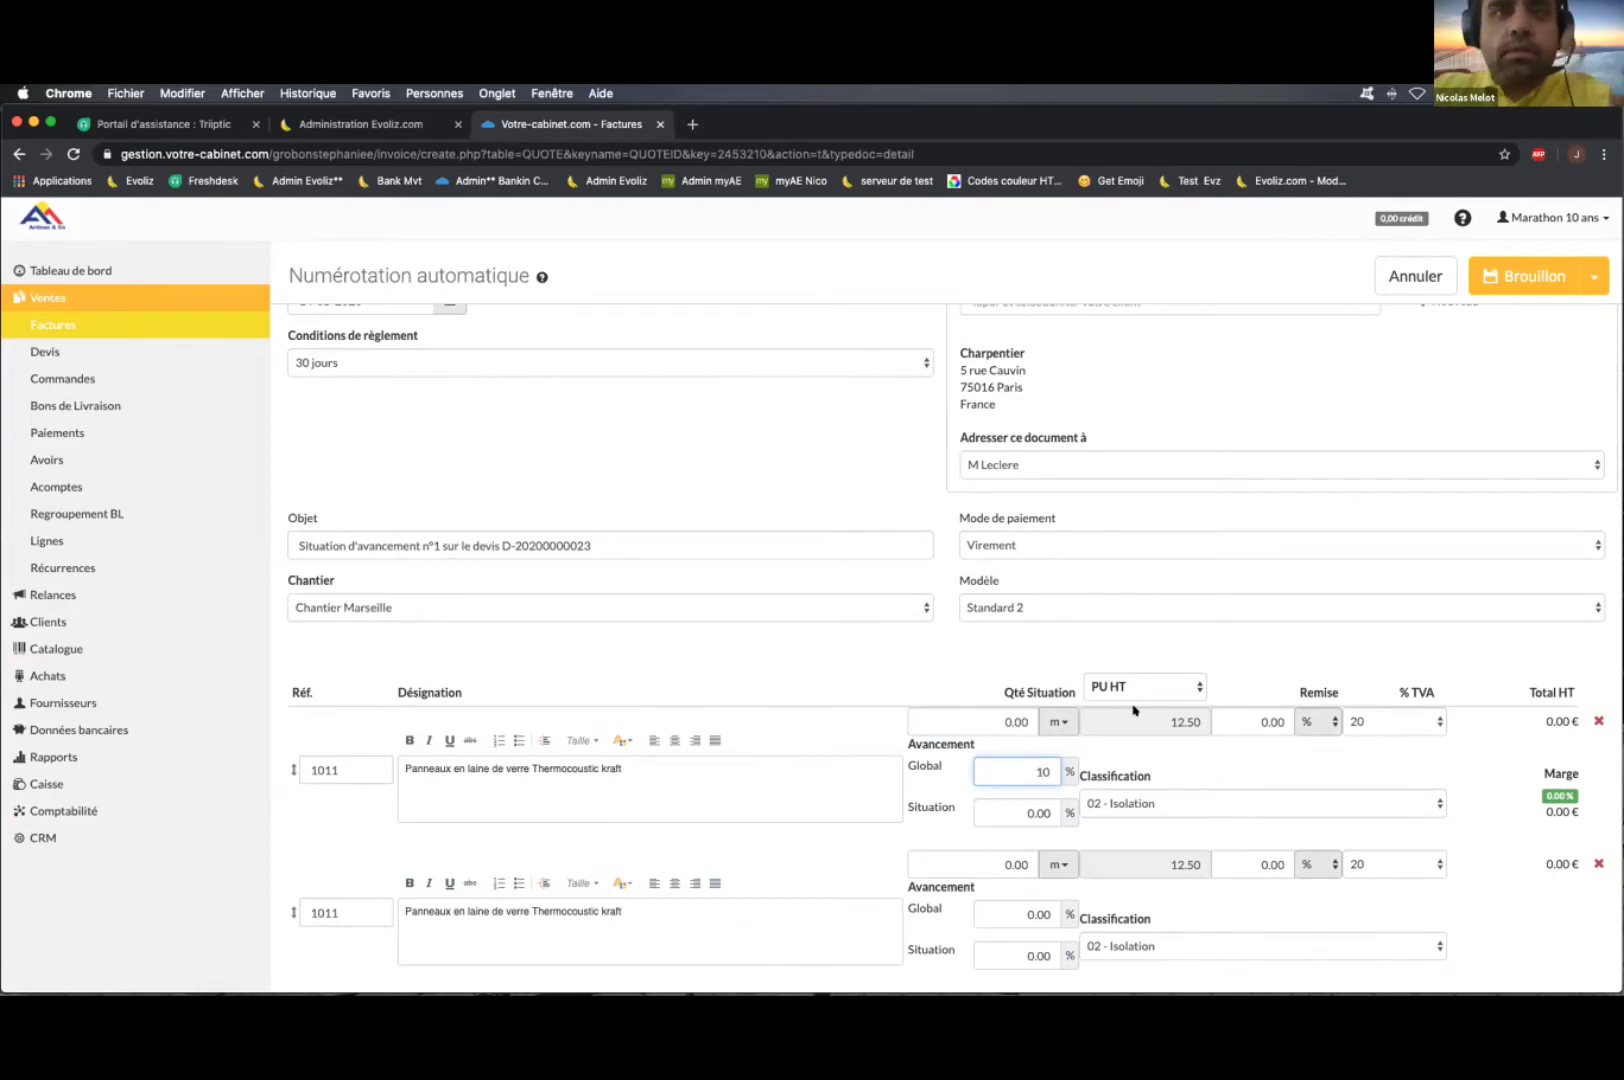
left_click(1585, 277)
left_click(1517, 308)
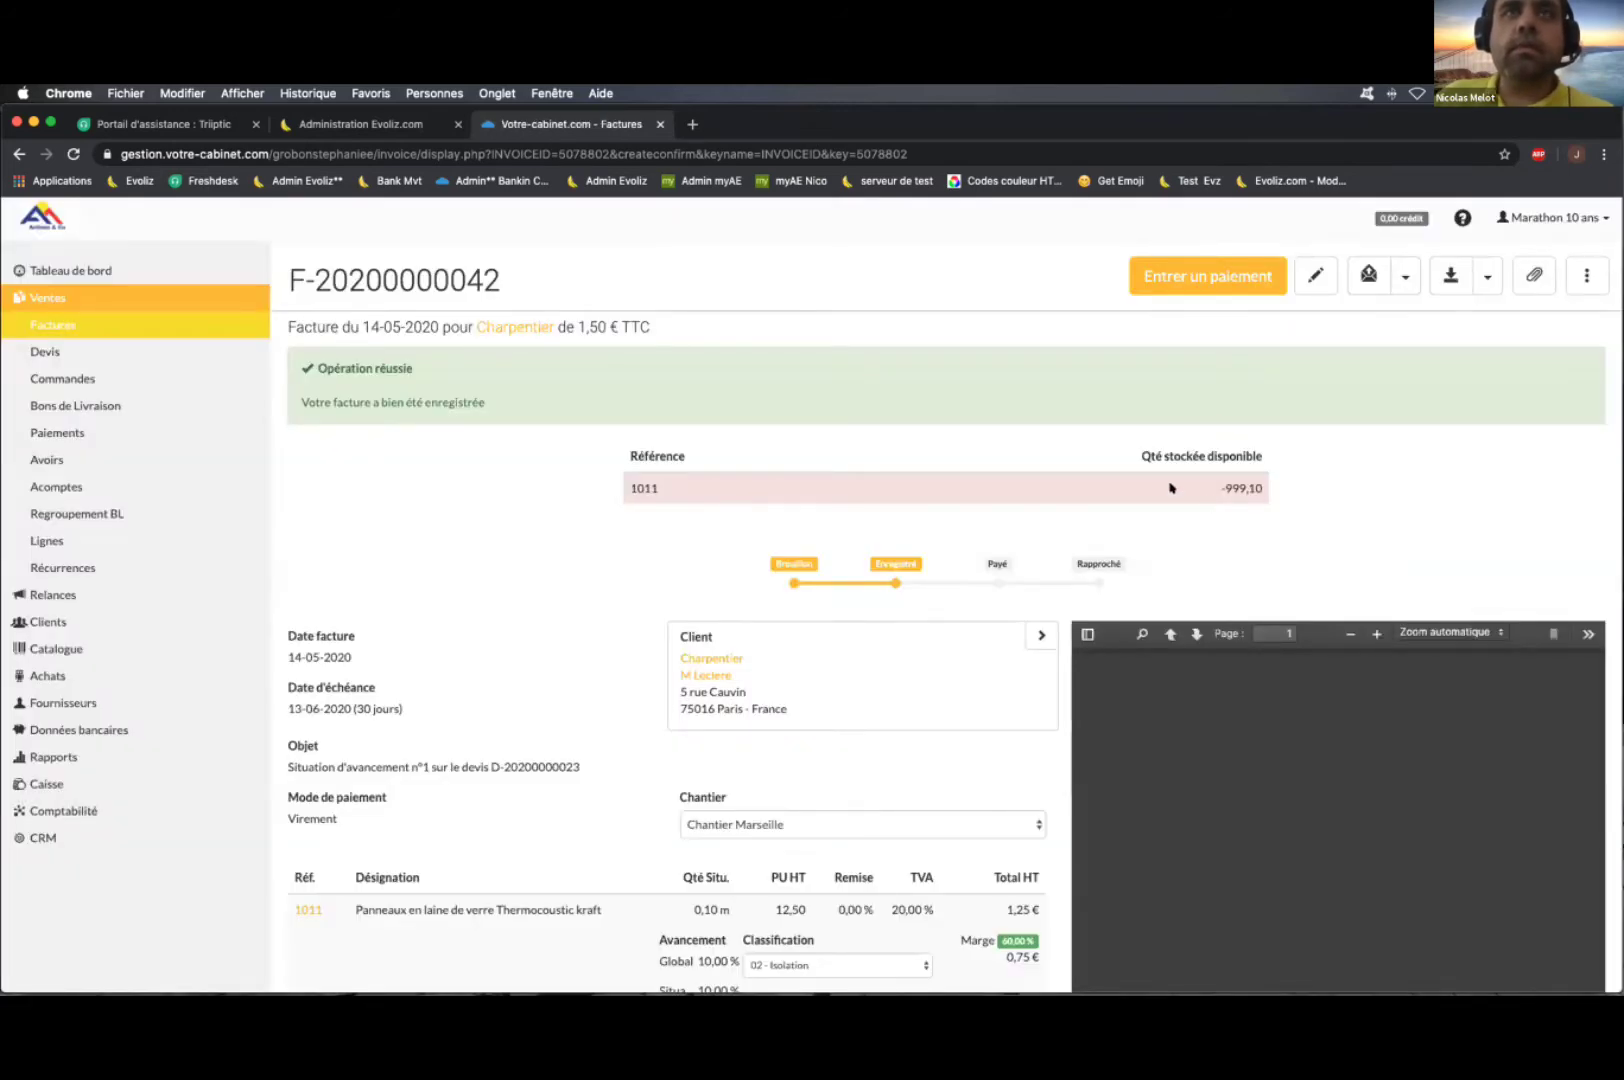
Step: Review the recorded situation invoice's stock notice, line progress and totals
scroll(984, 527, "down", 1)
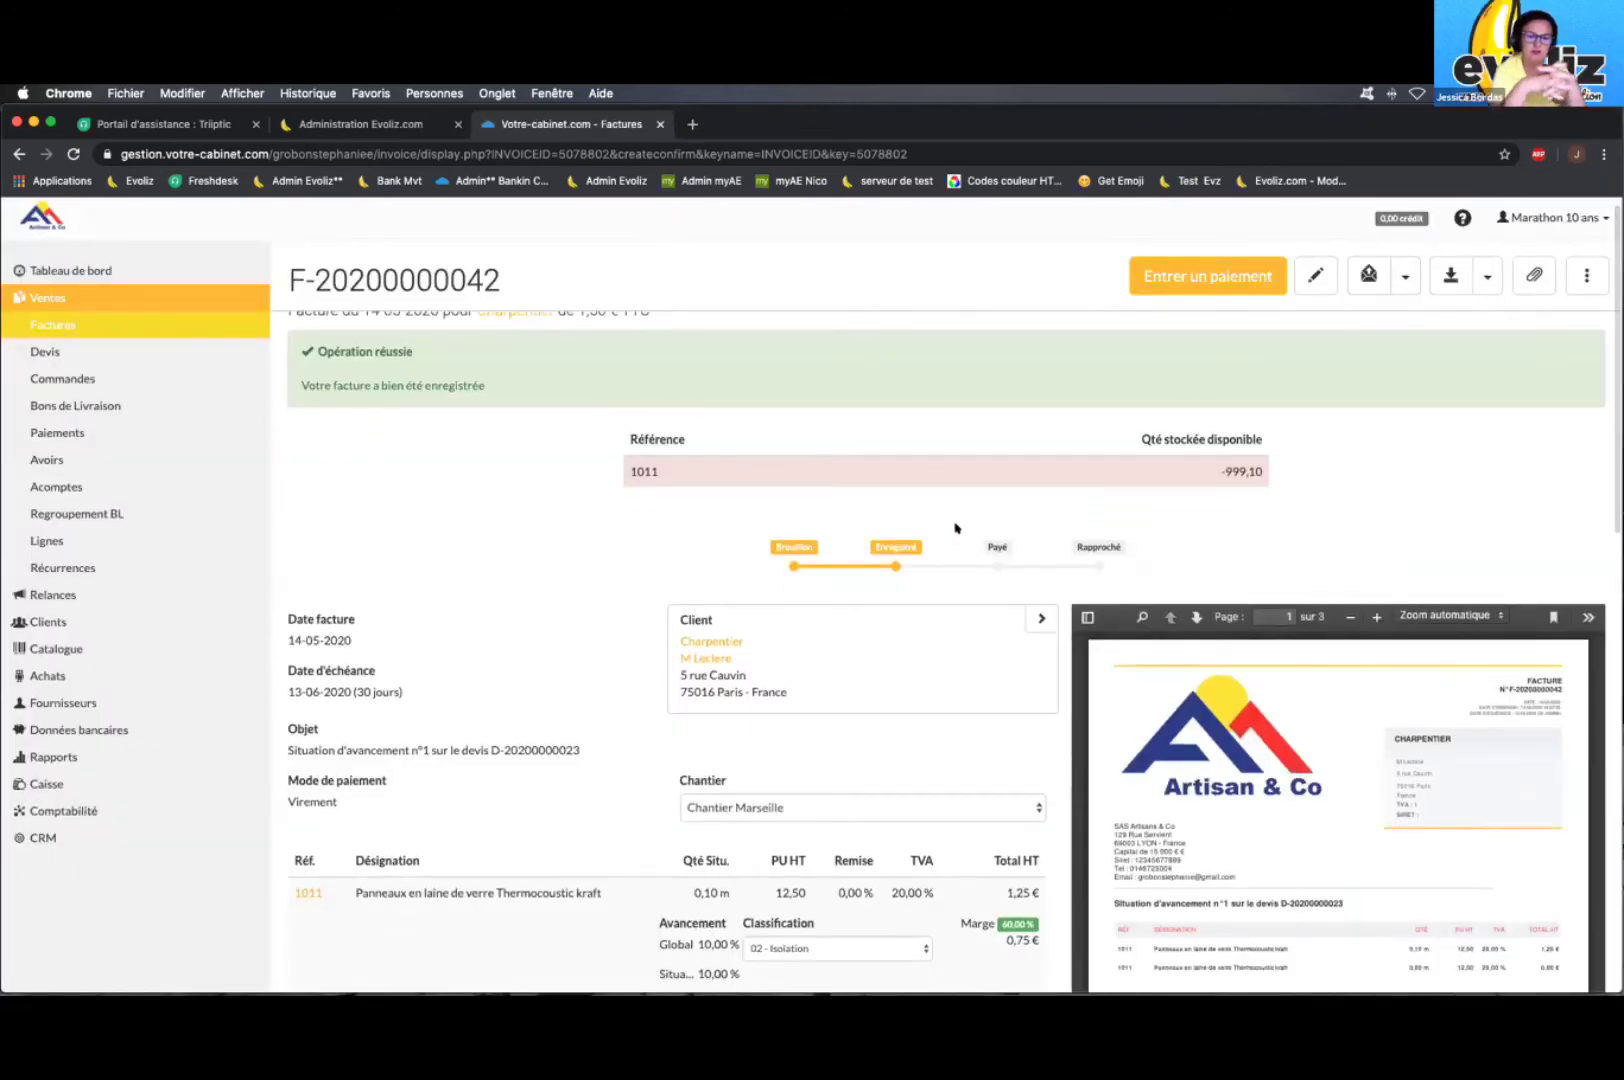
scroll(998, 498, "down", 2)
scroll(980, 510, "down", 4)
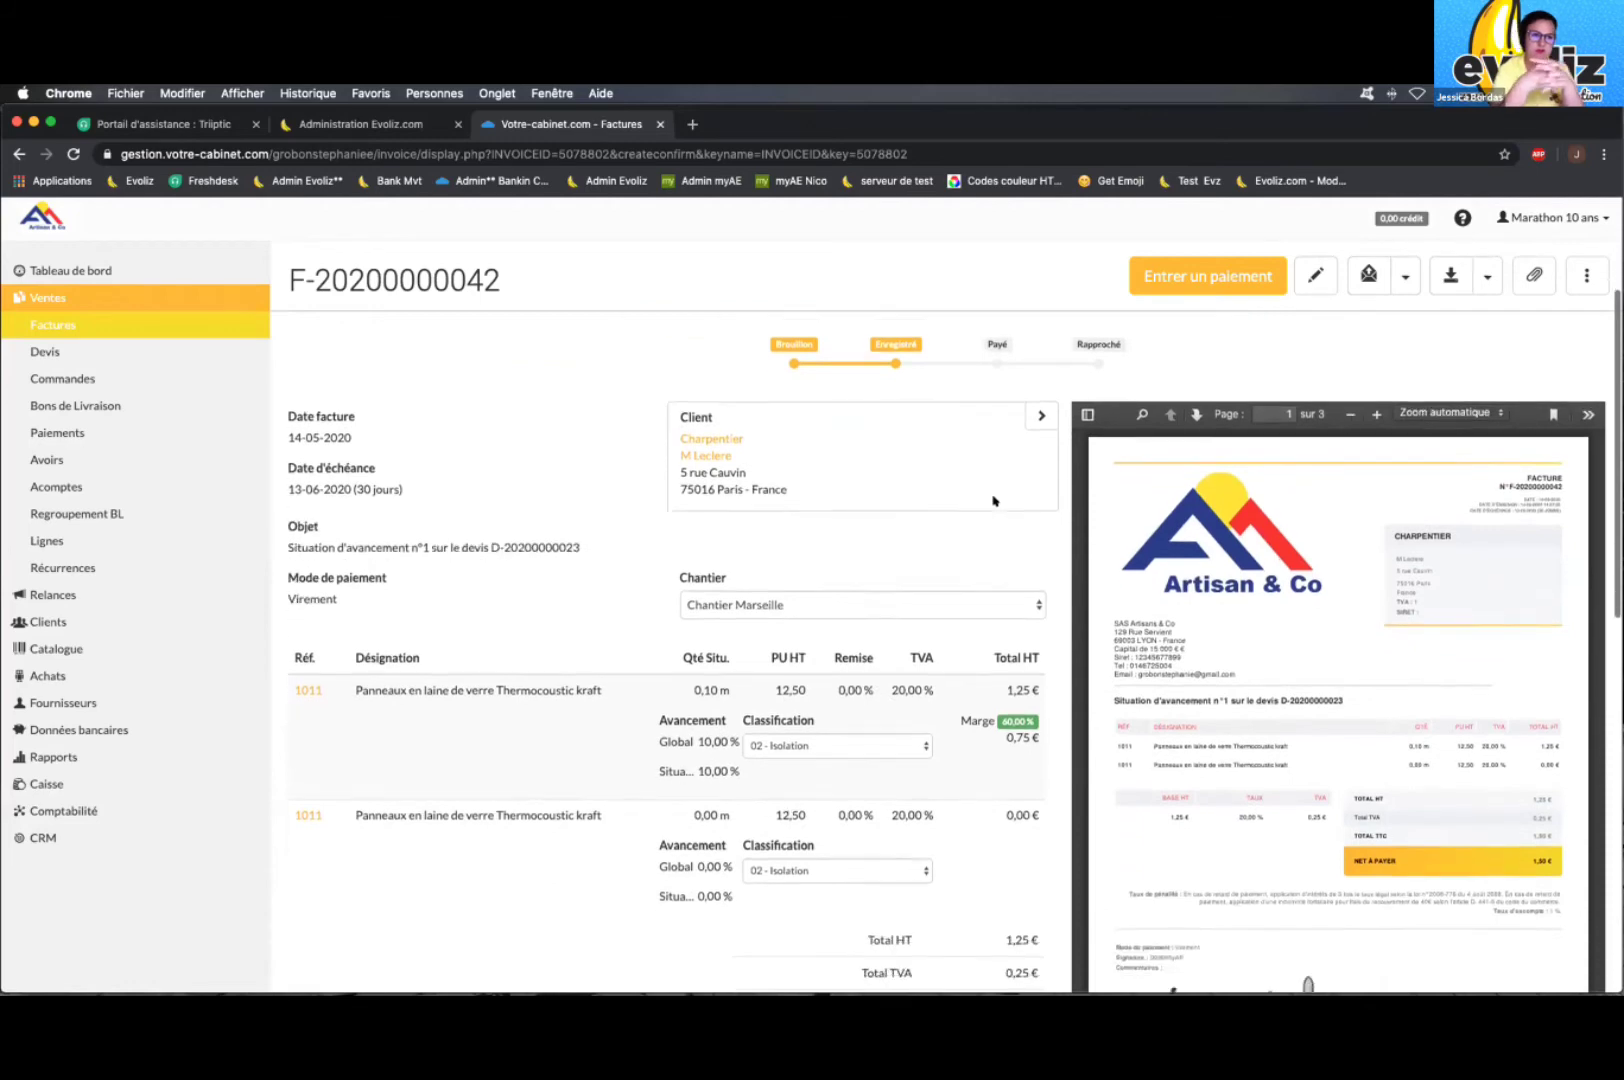
scroll(992, 498, "down", 1)
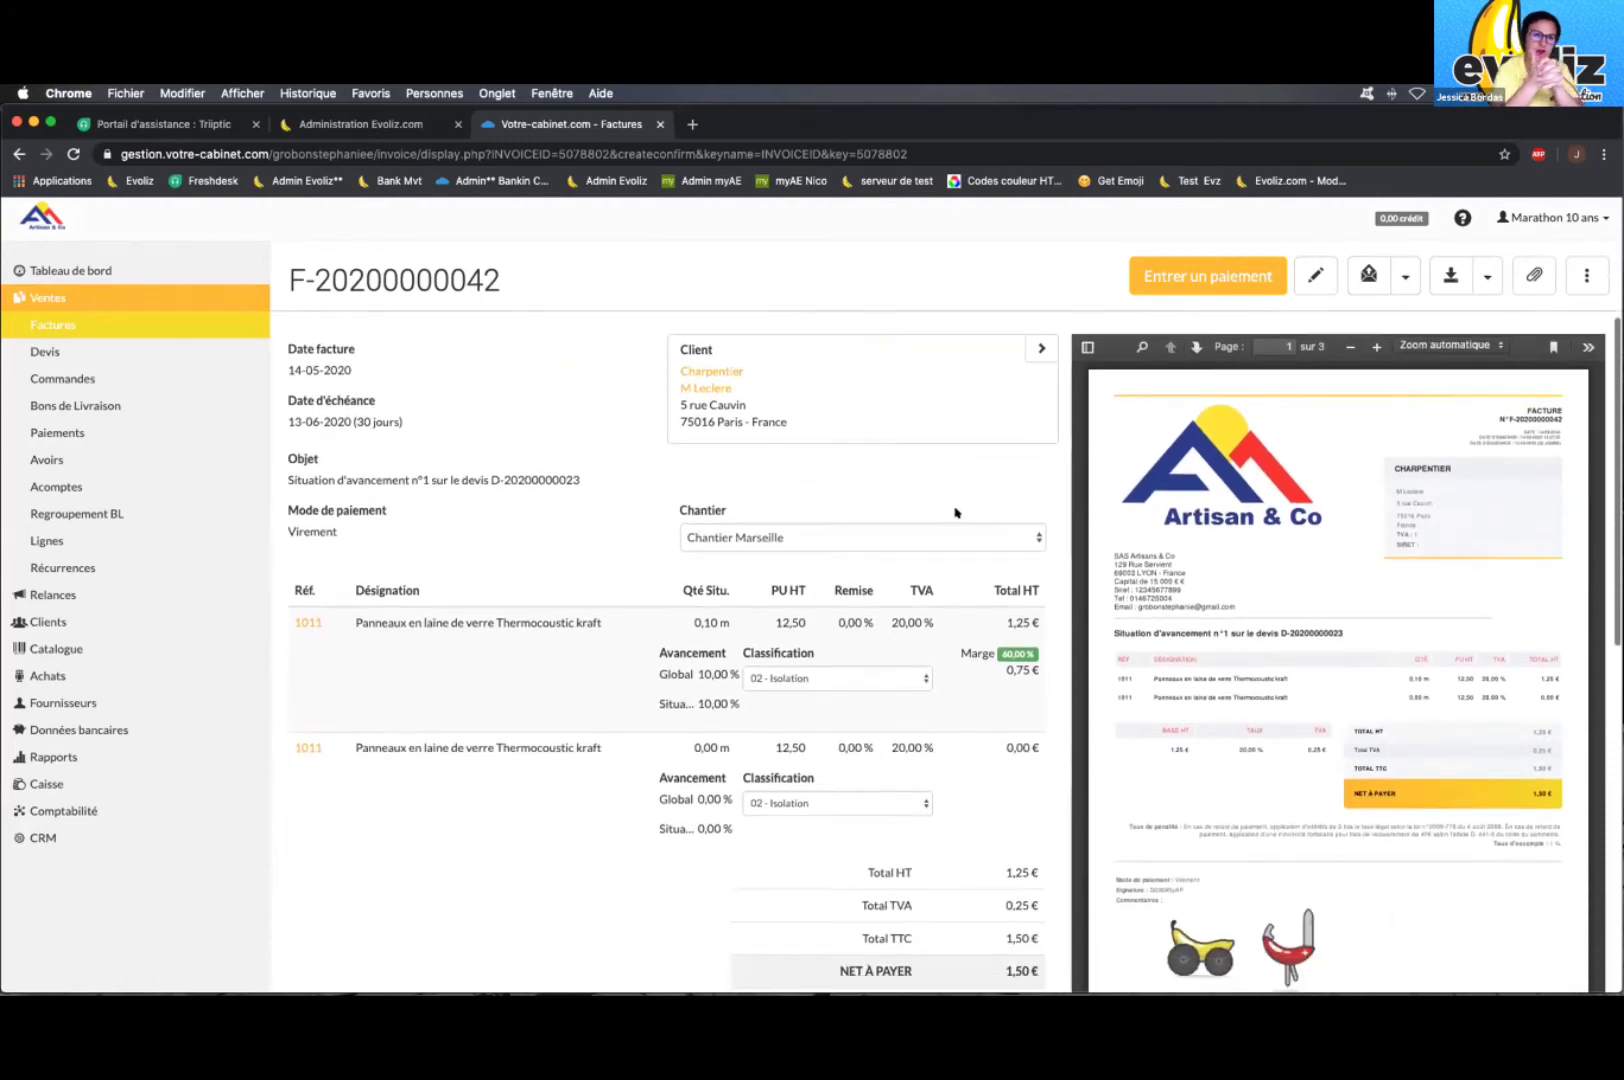
scroll(863, 533, "down", 3)
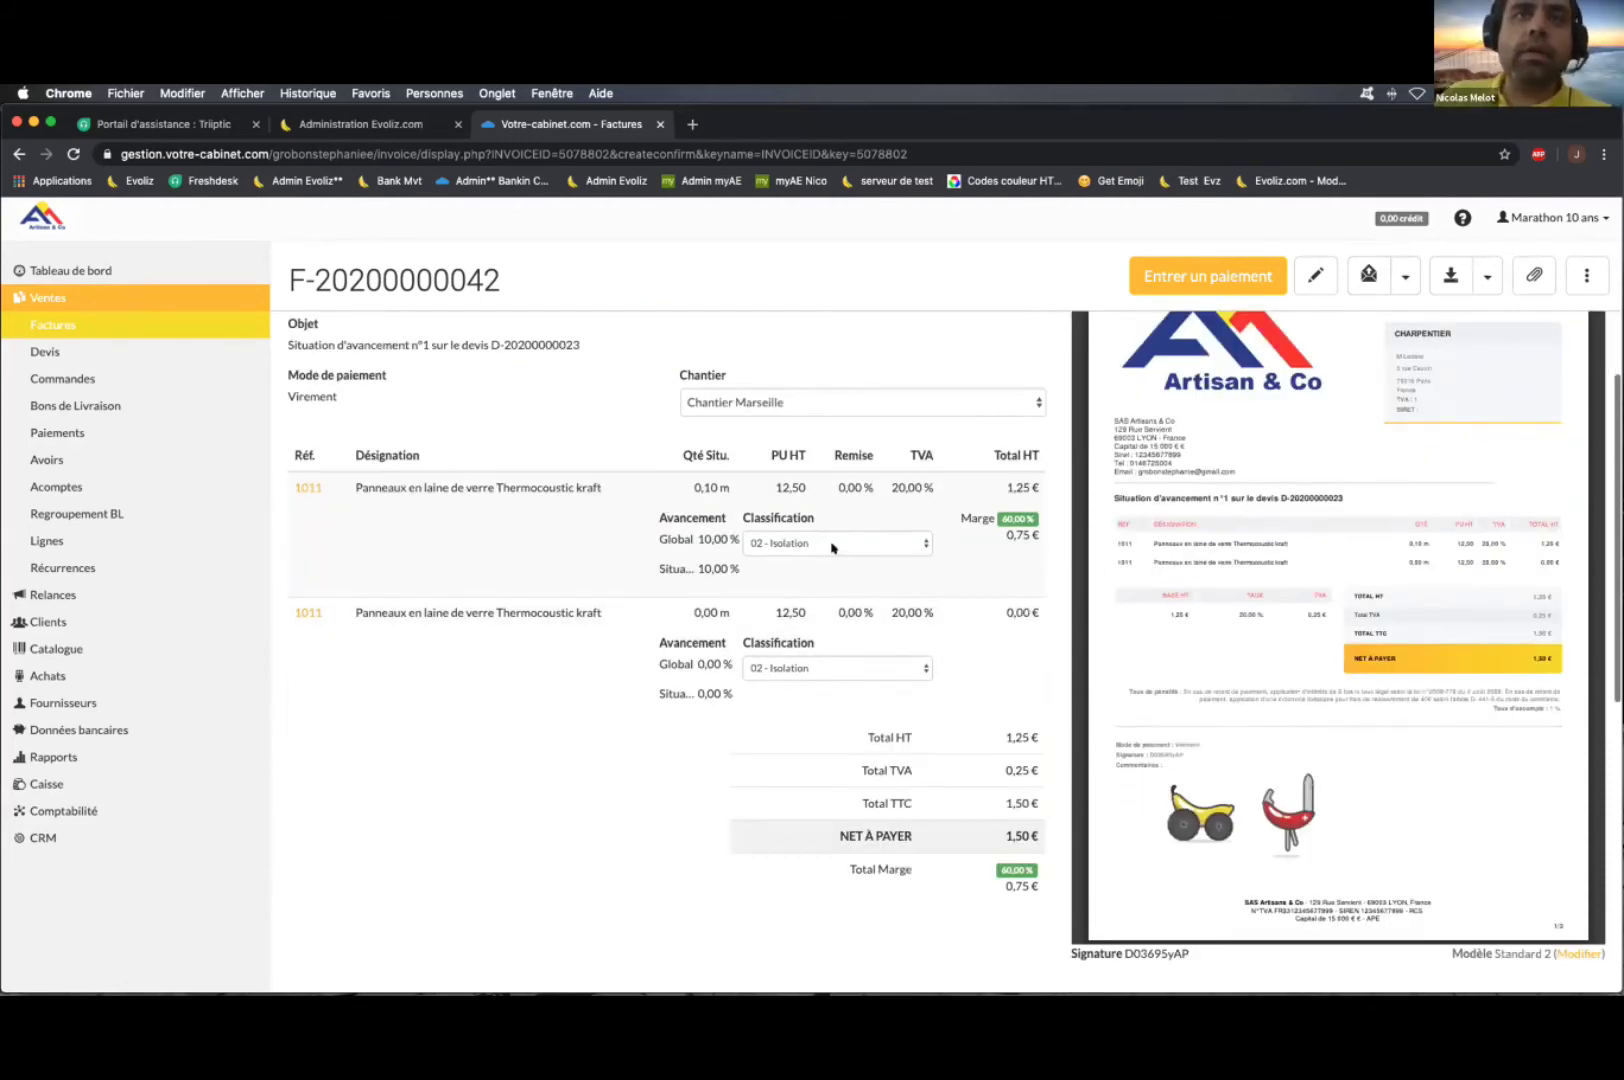
scroll(895, 500, "down", 3)
scroll(792, 537, "down", 1)
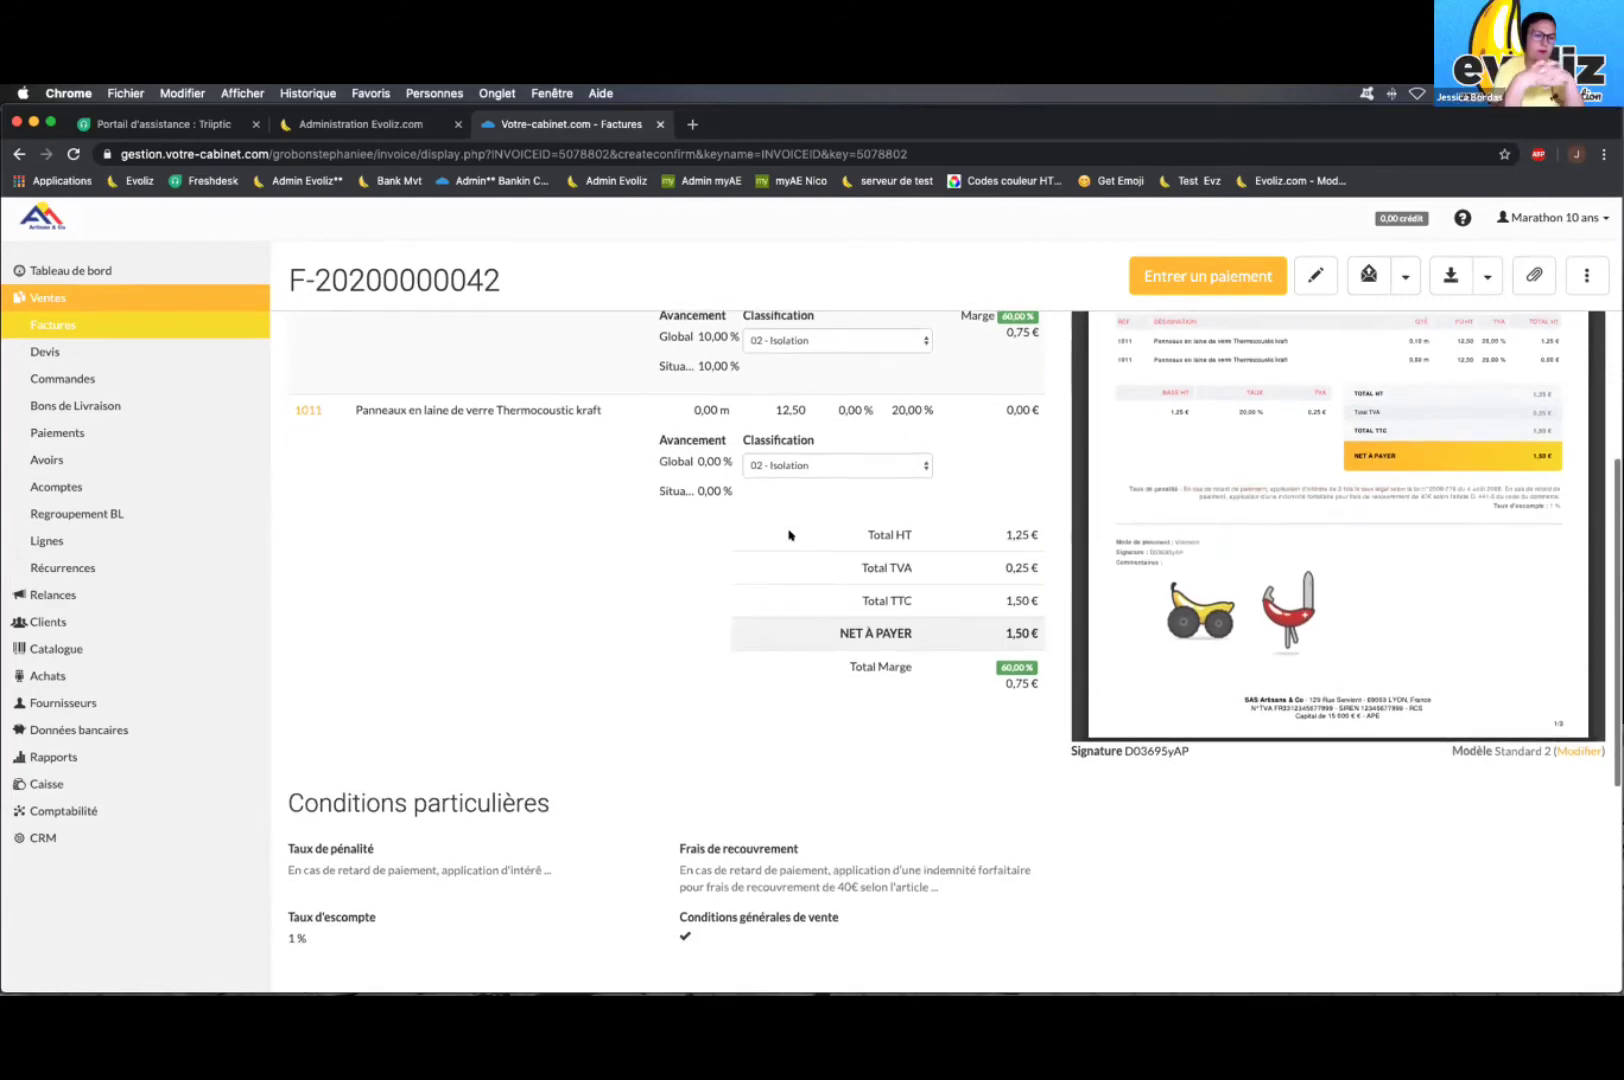
scroll(806, 516, "down", 2)
scroll(806, 516, "down", 5)
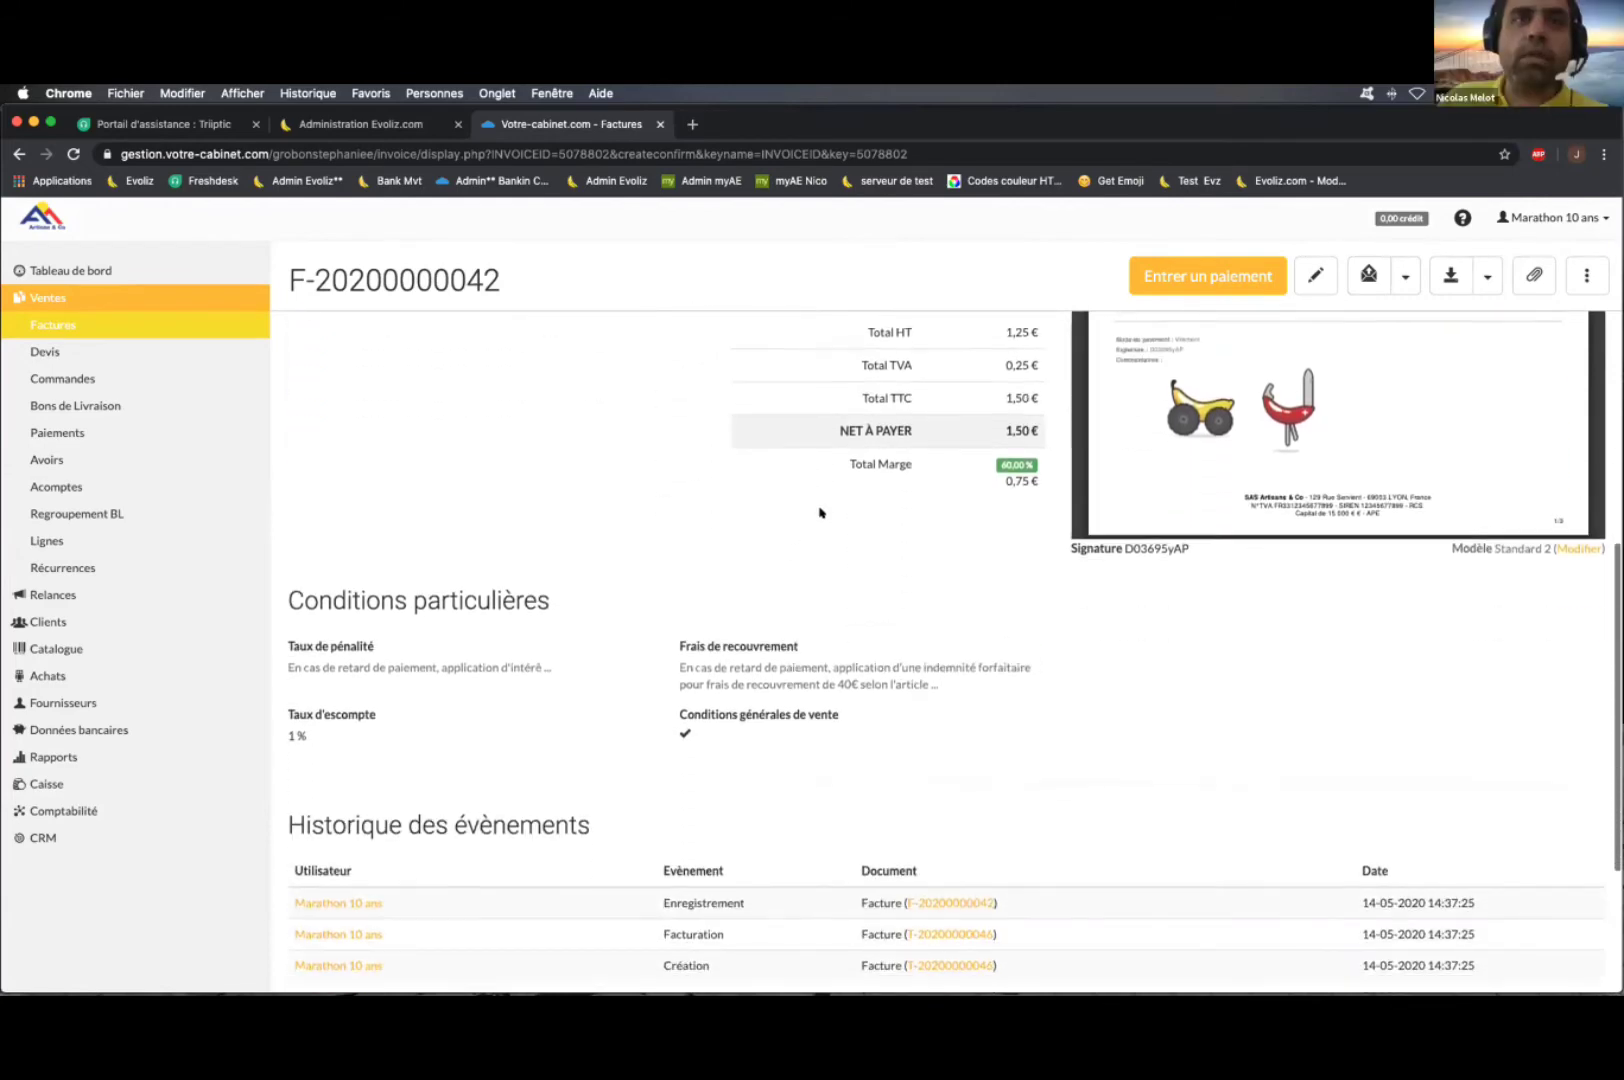
scroll(655, 666, "down", 4)
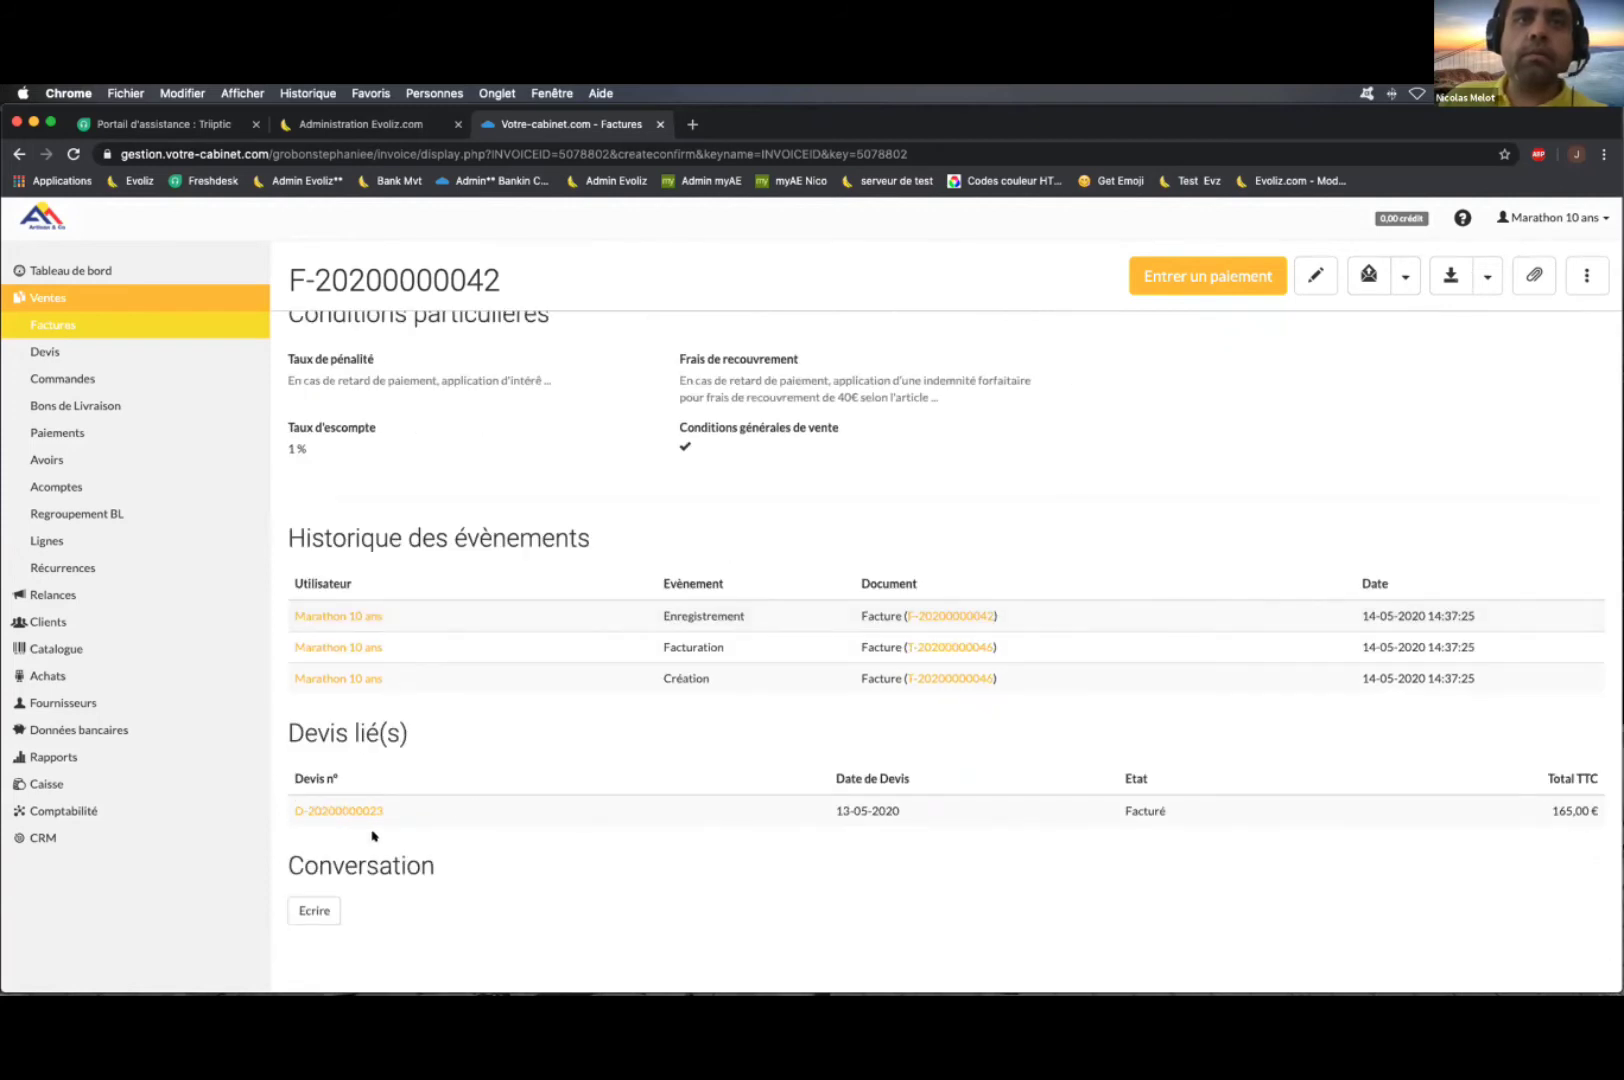
left_click(352, 810)
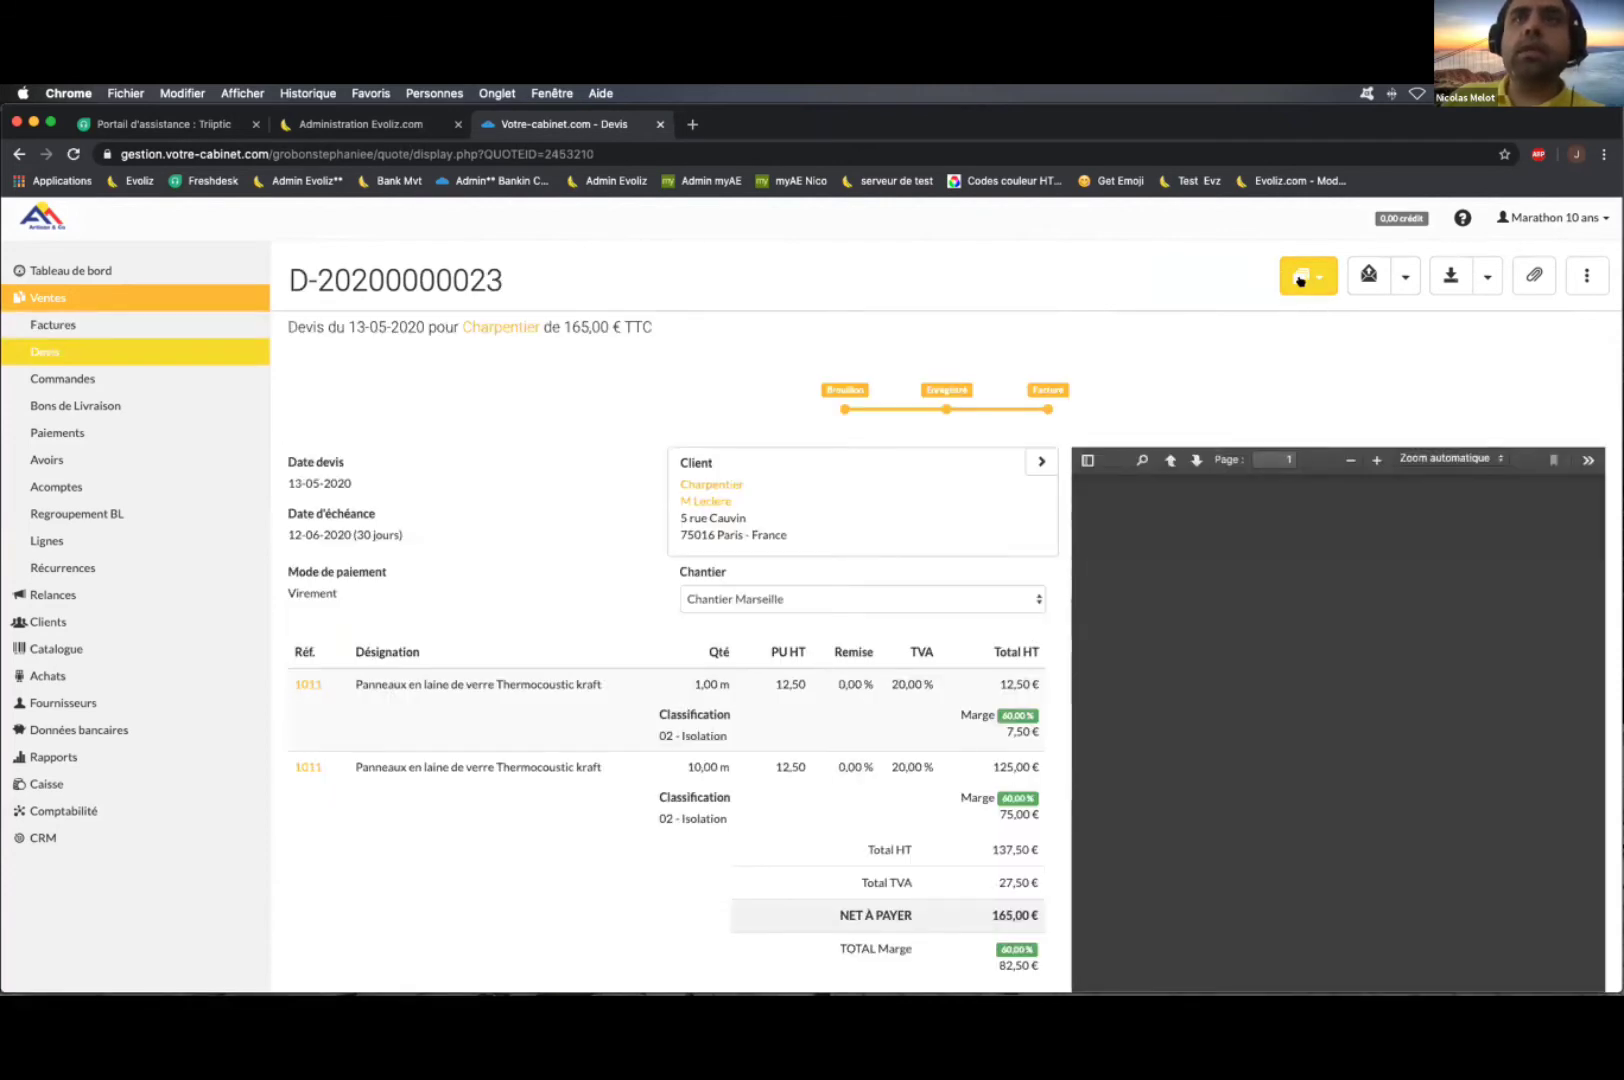
left_click(1310, 283)
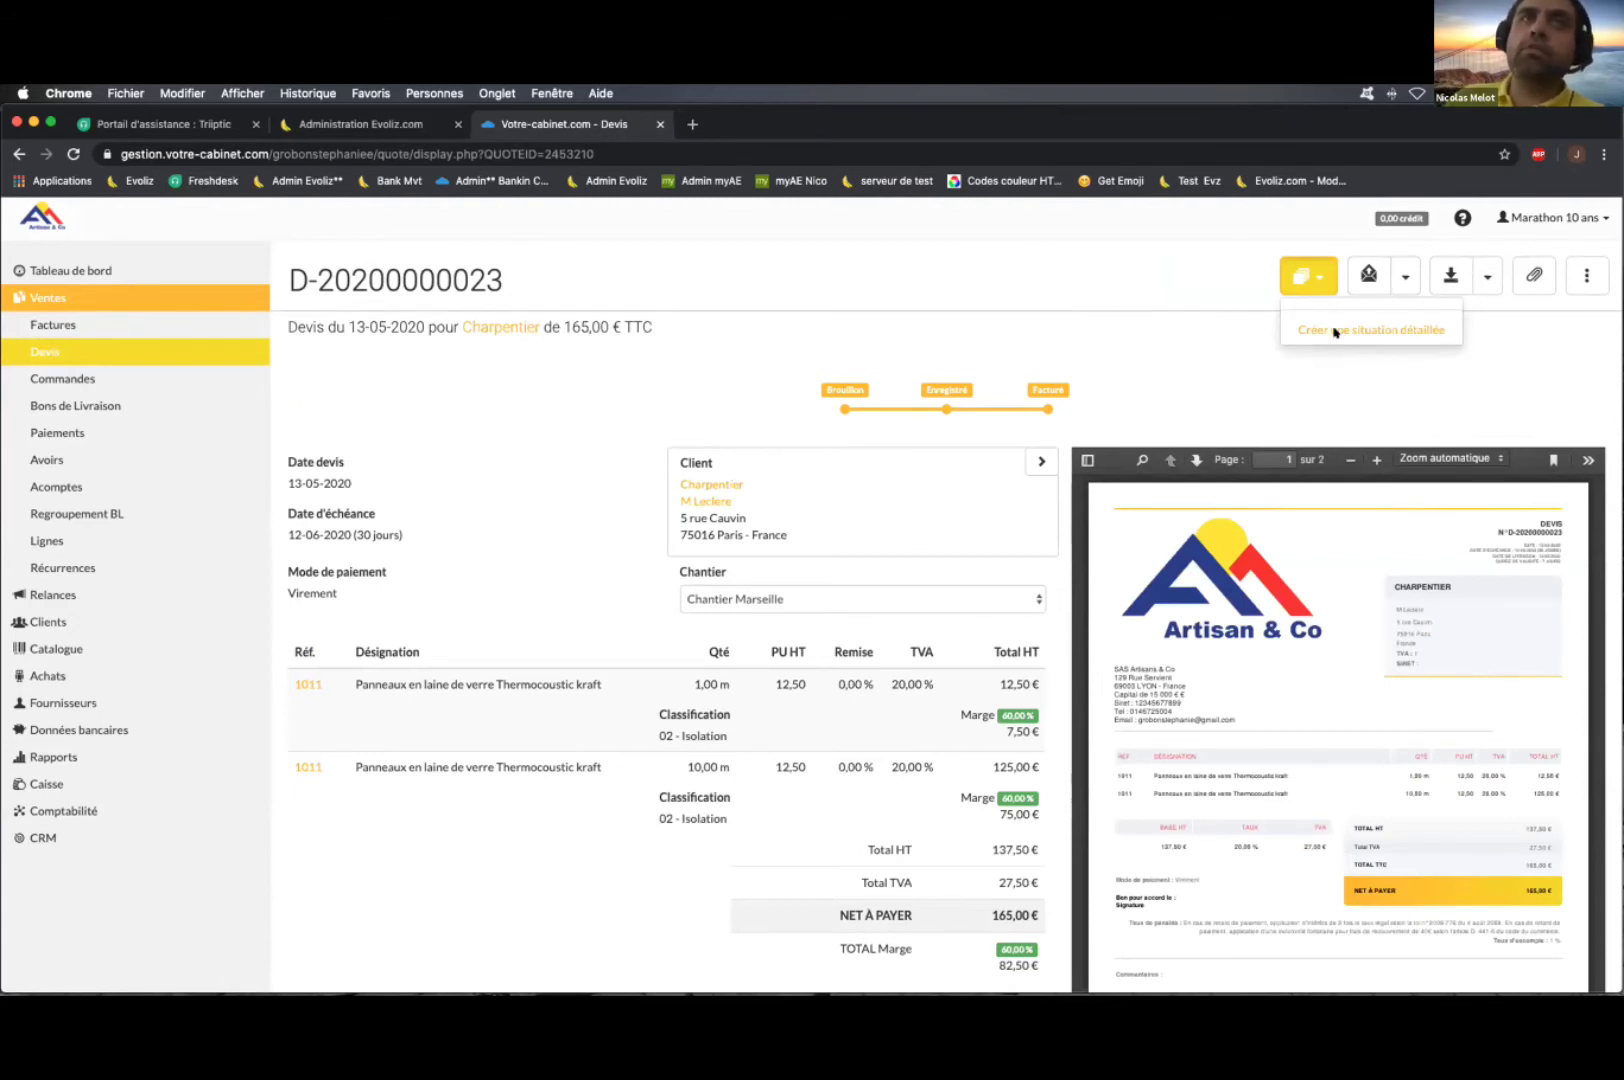
left_click(1413, 328)
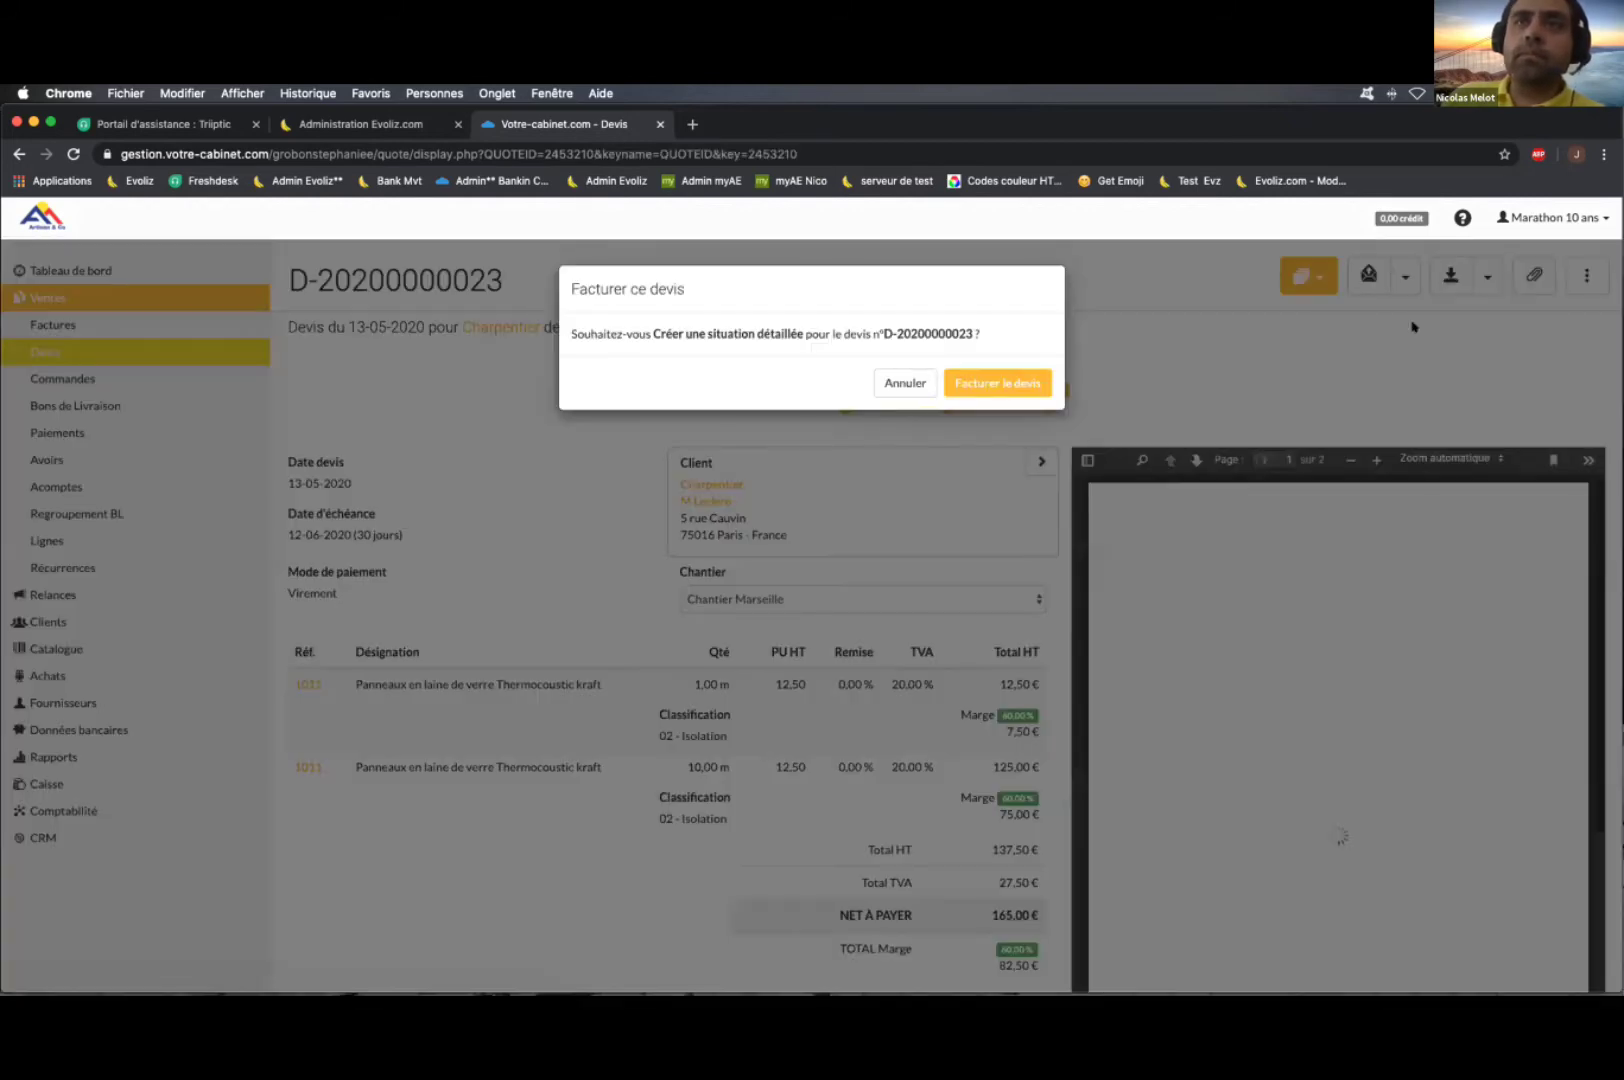
left_click(1036, 381)
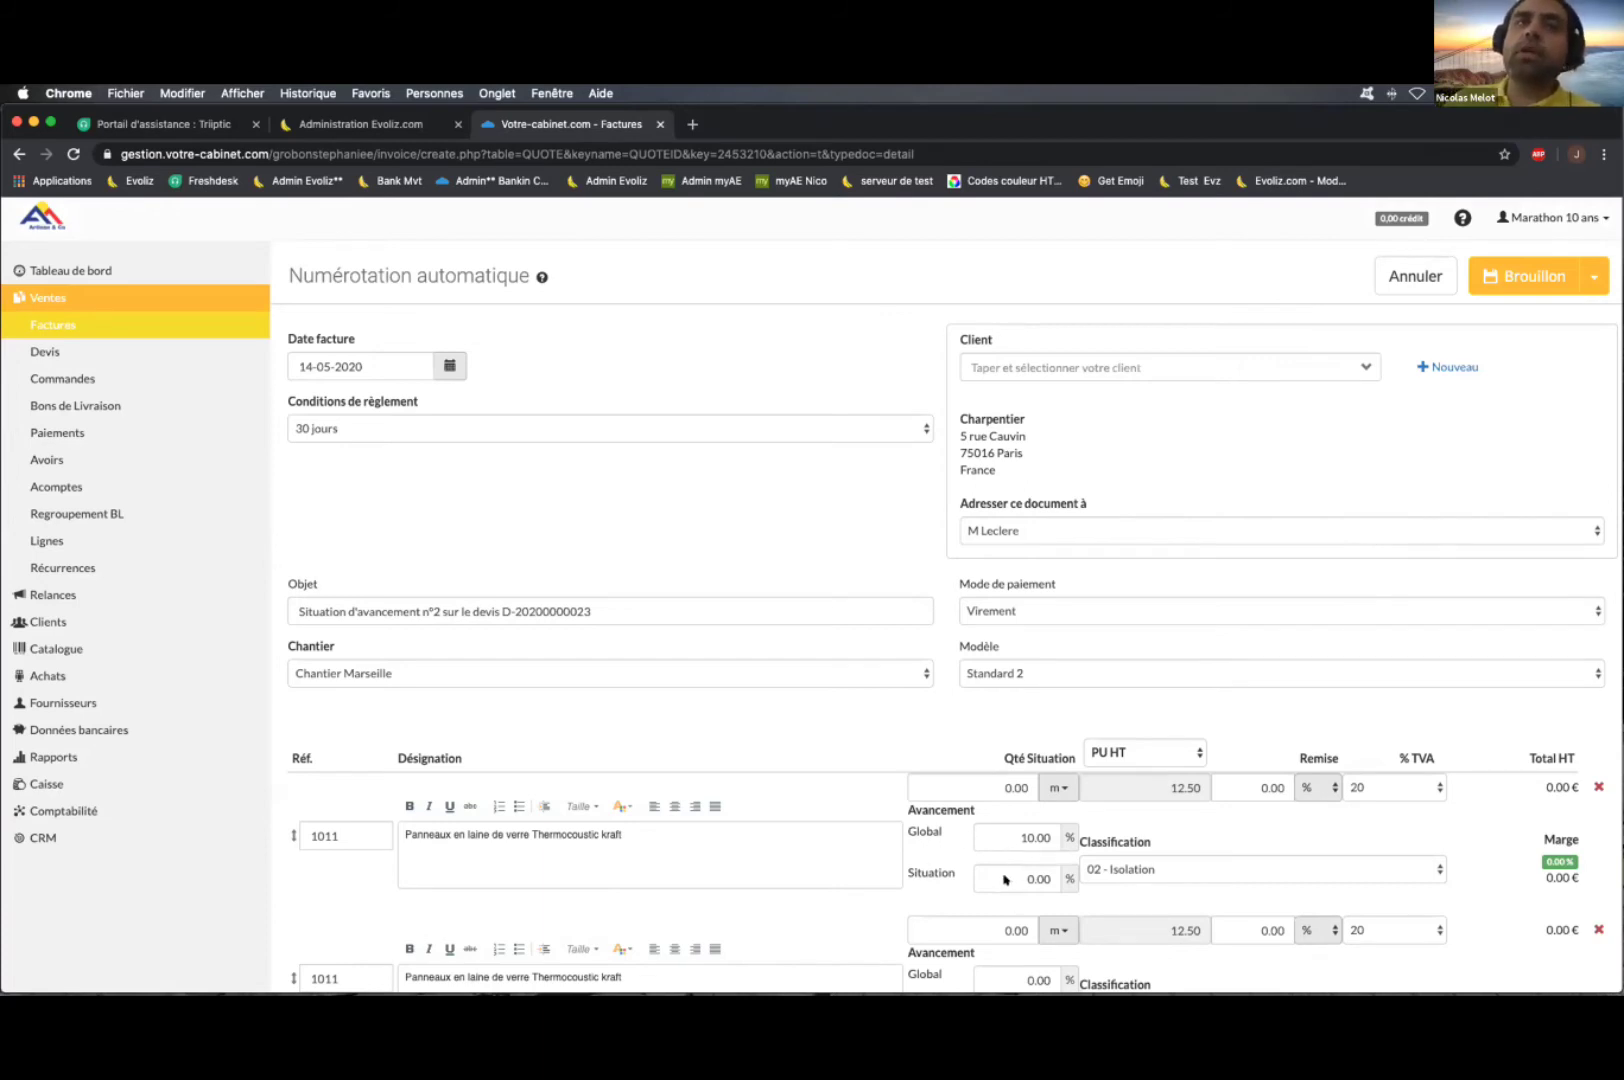
scroll(995, 712, "down", 1)
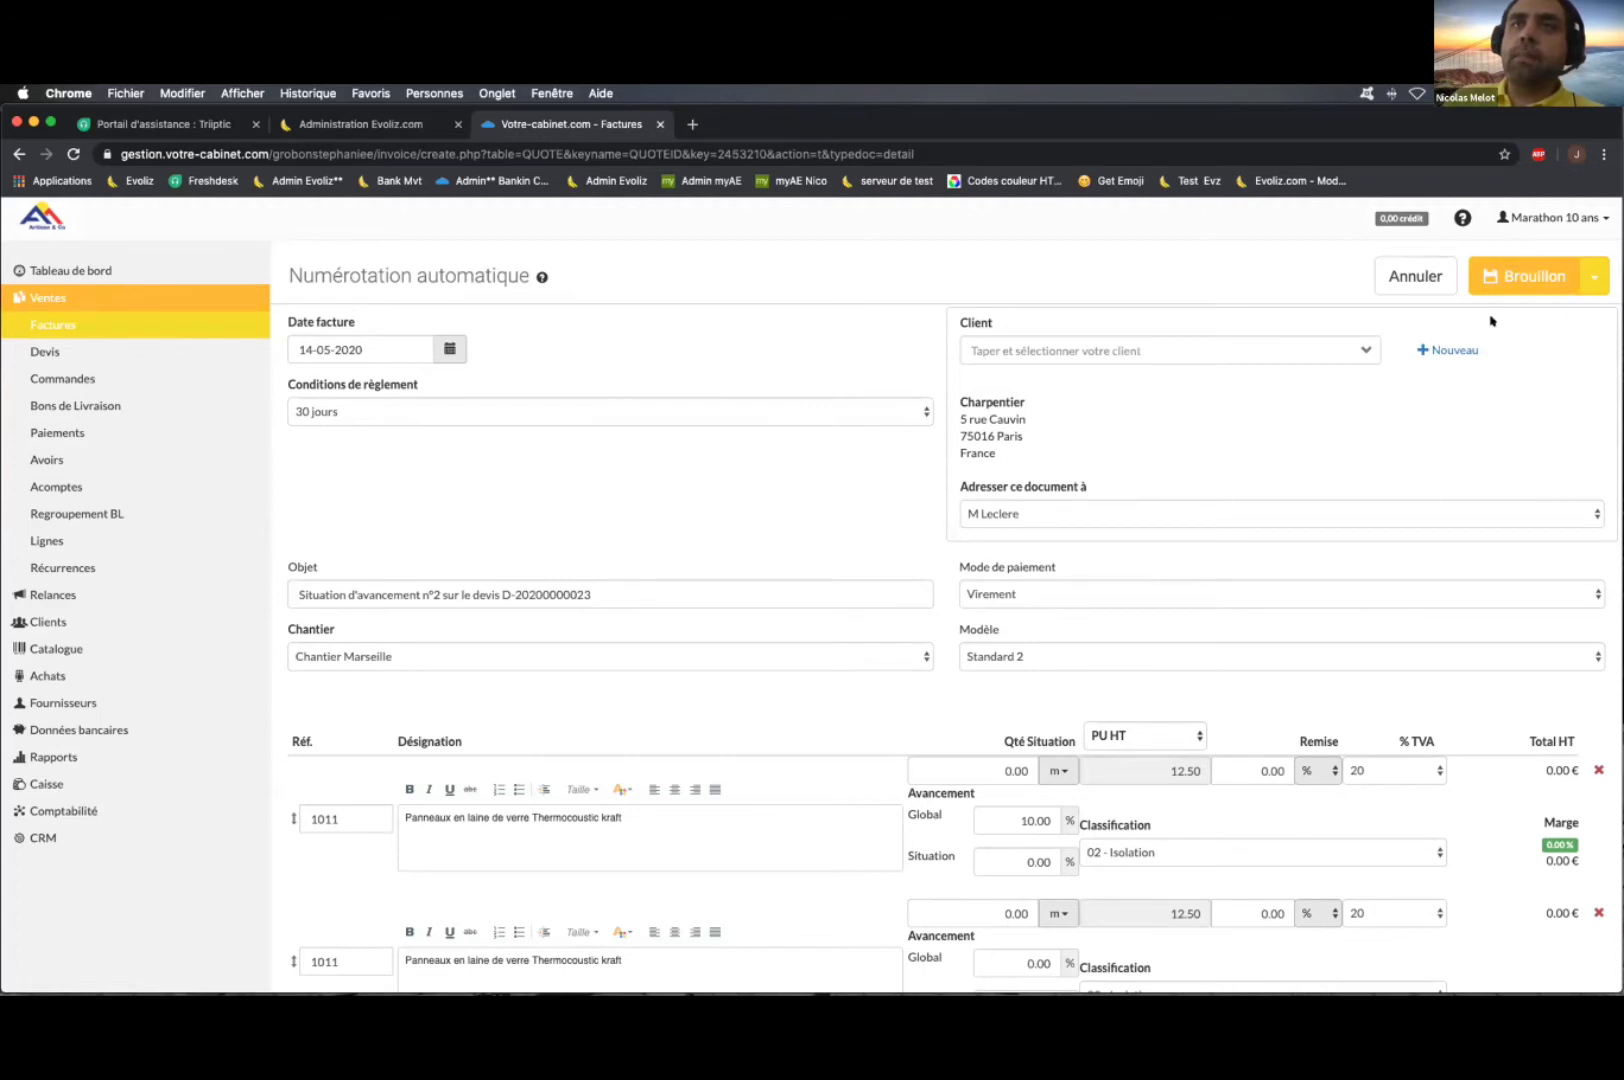
left_click(1586, 278)
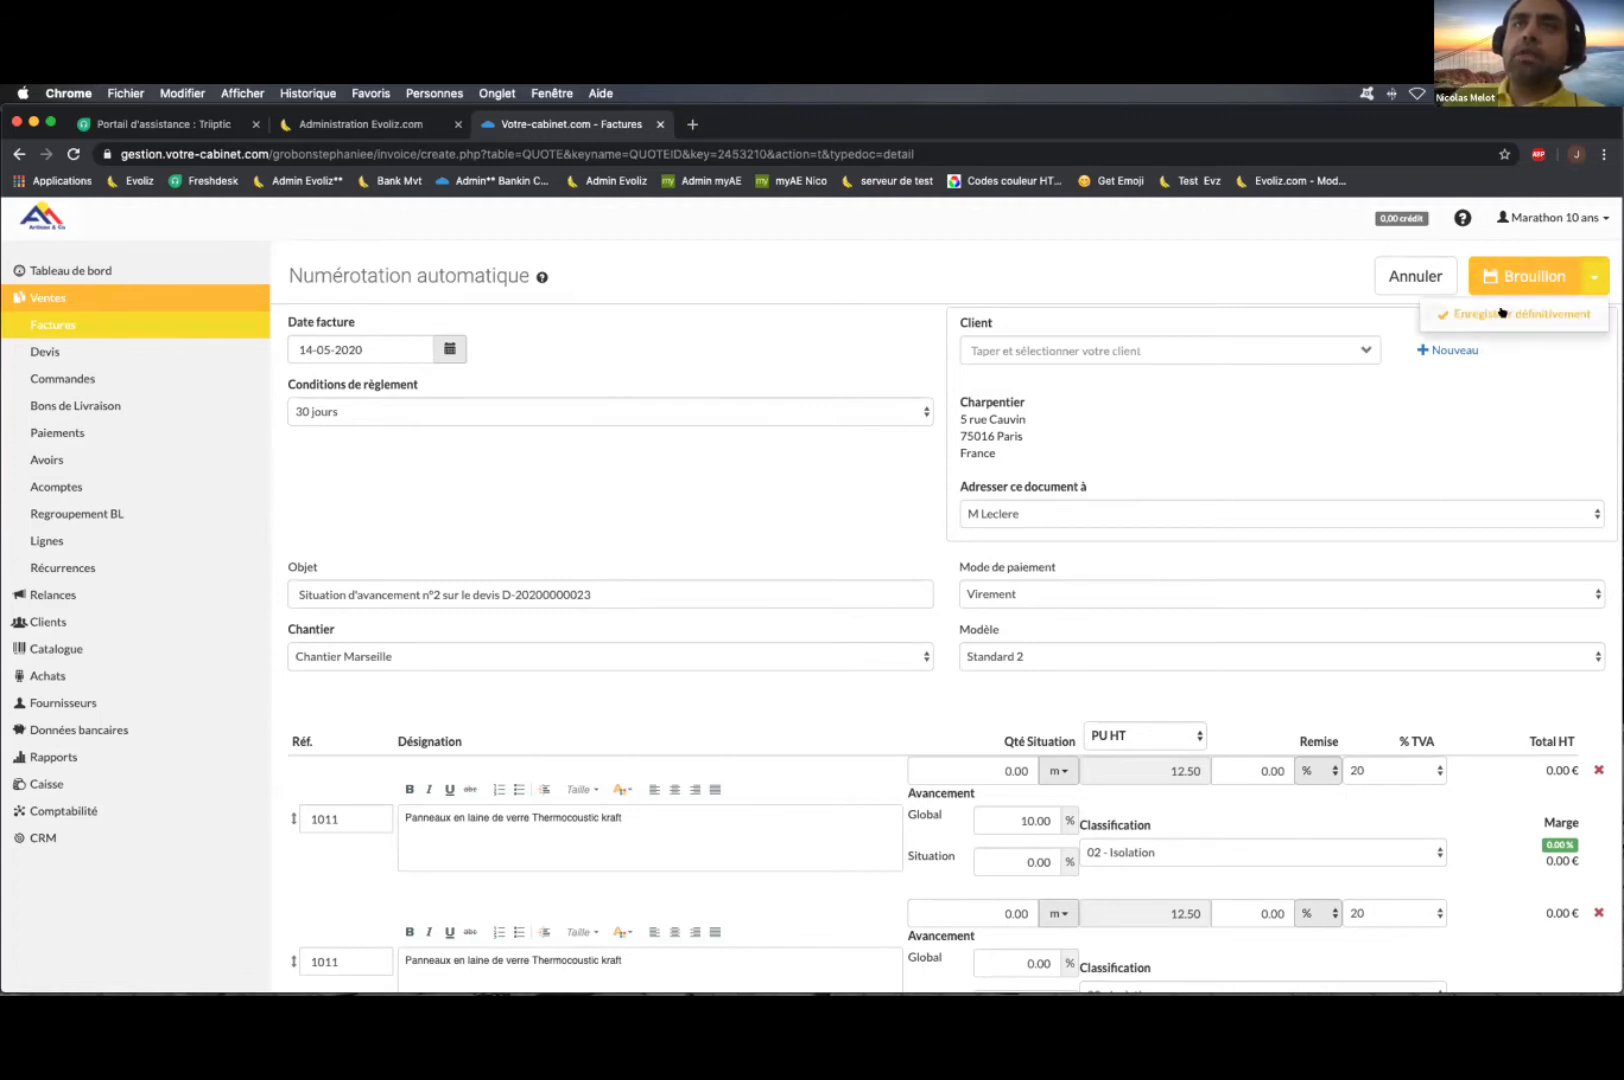
left_click(1551, 326)
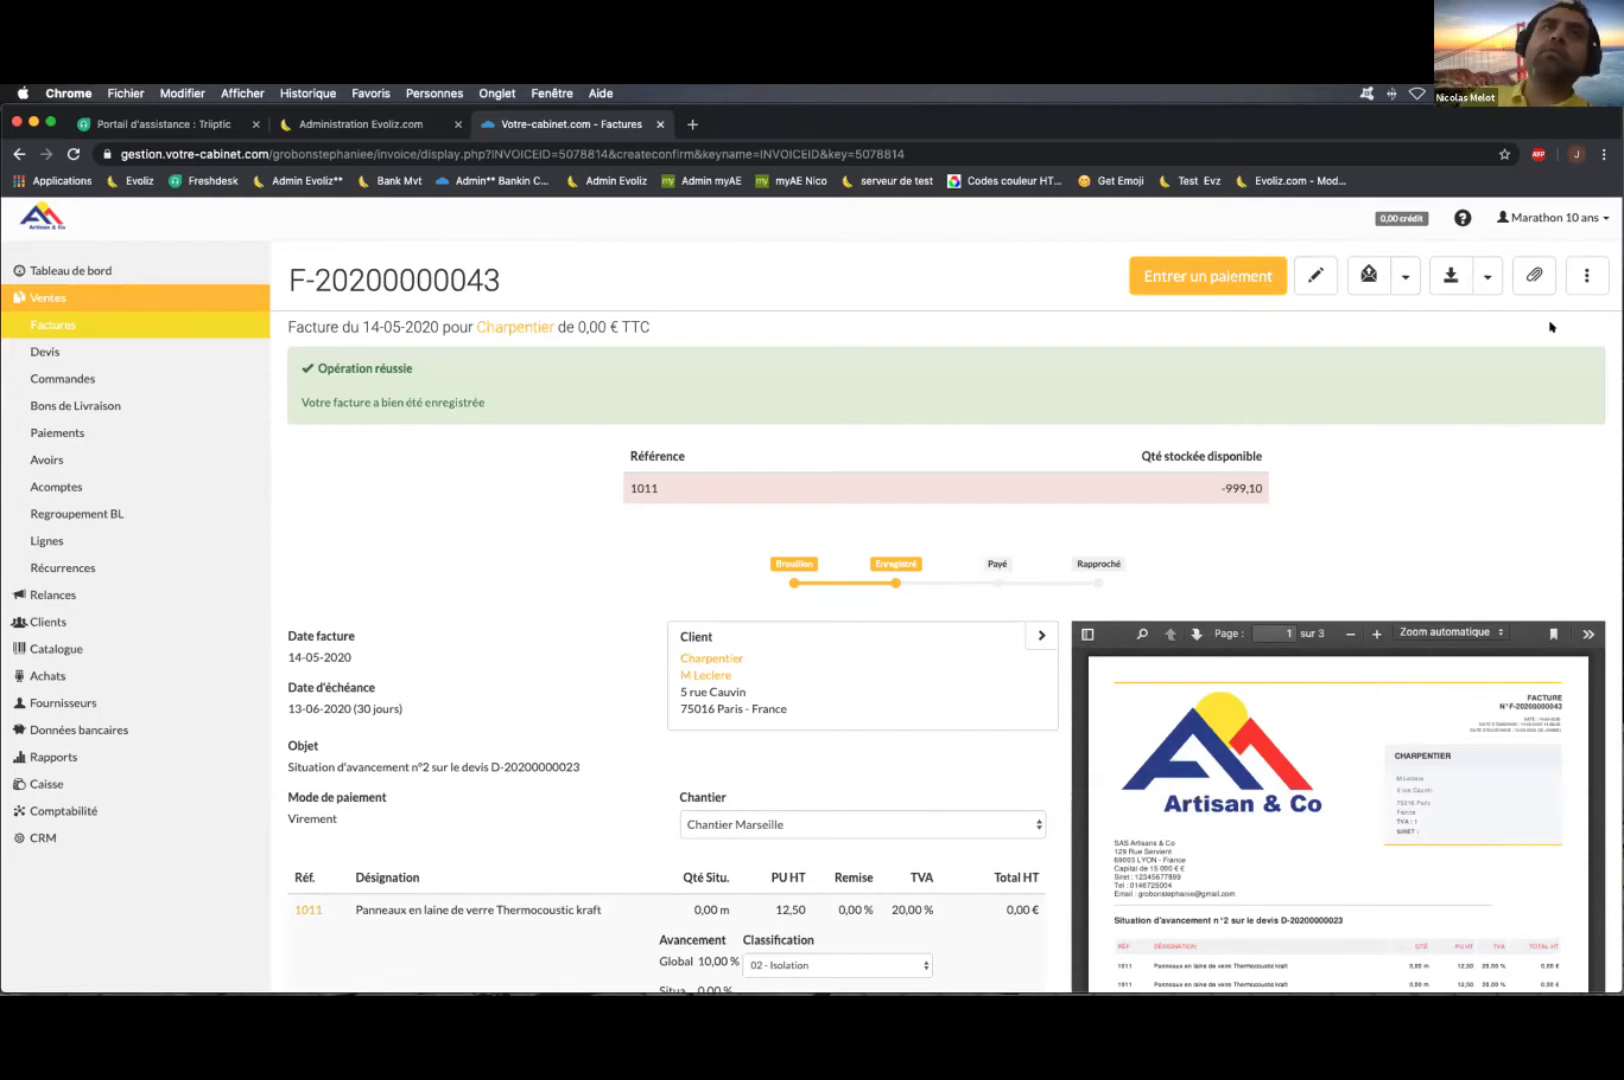
Step: Examine the new situation invoice's PDF preview through to the Décompte général on its last page
scroll(1498, 751, "down", 2)
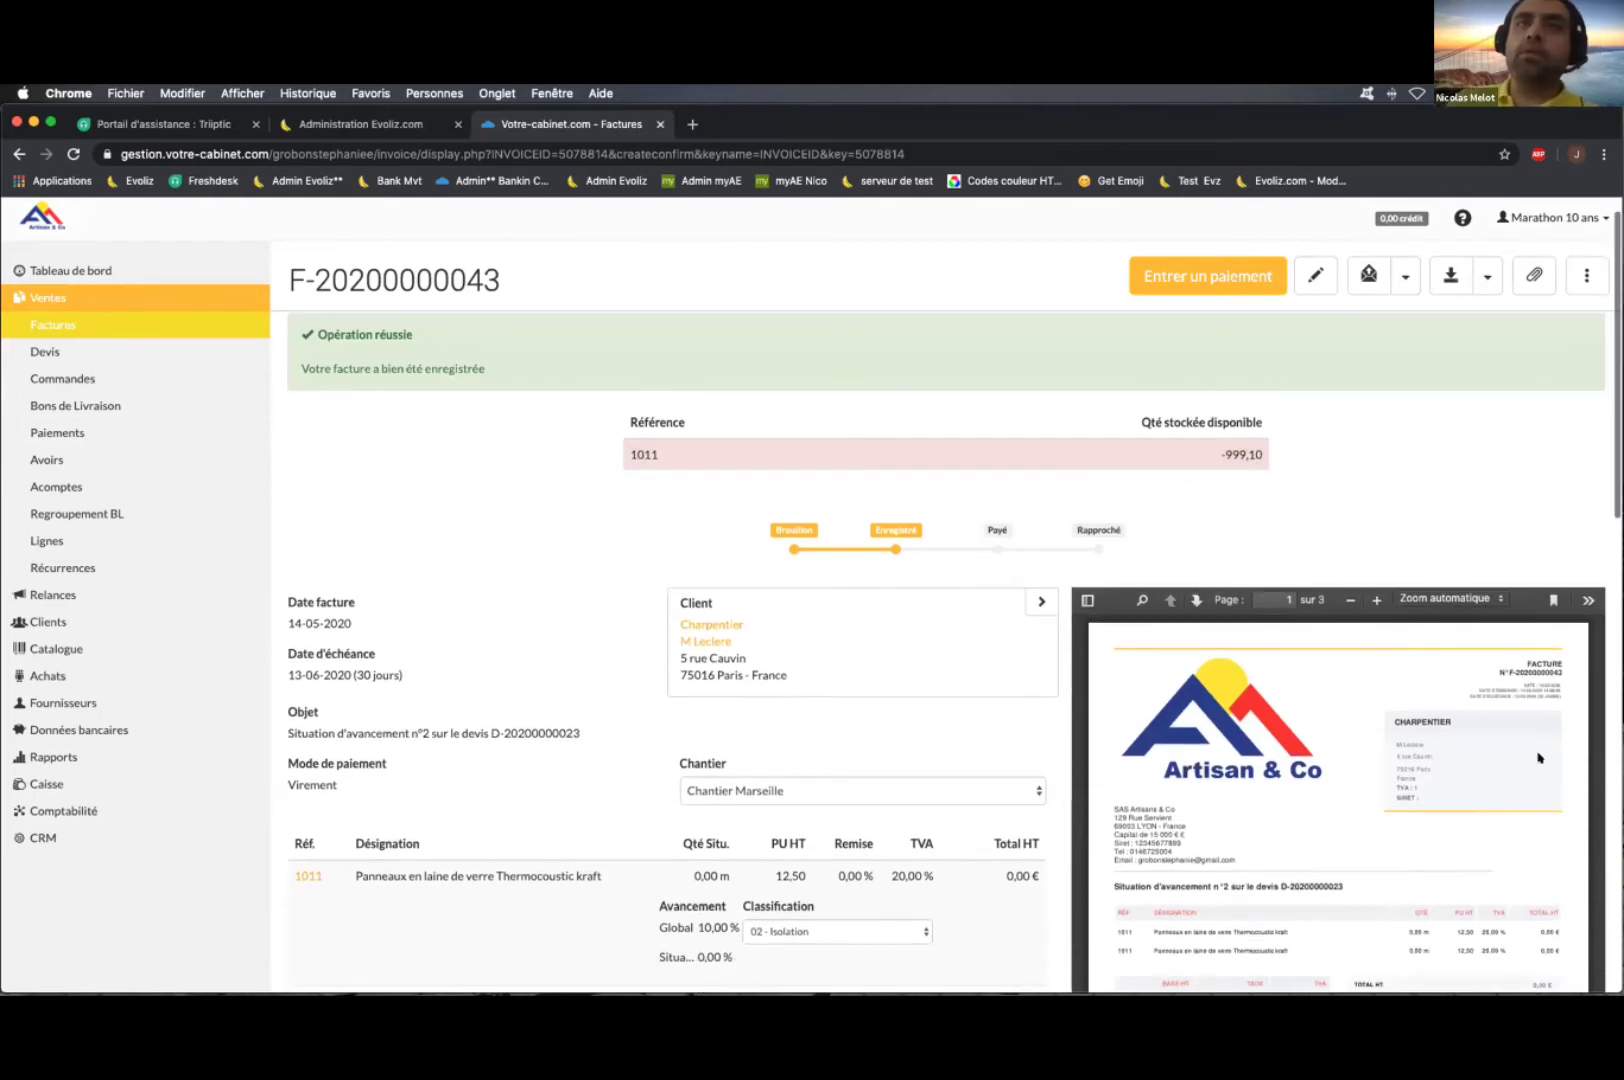
scroll(1498, 751, "down", 10)
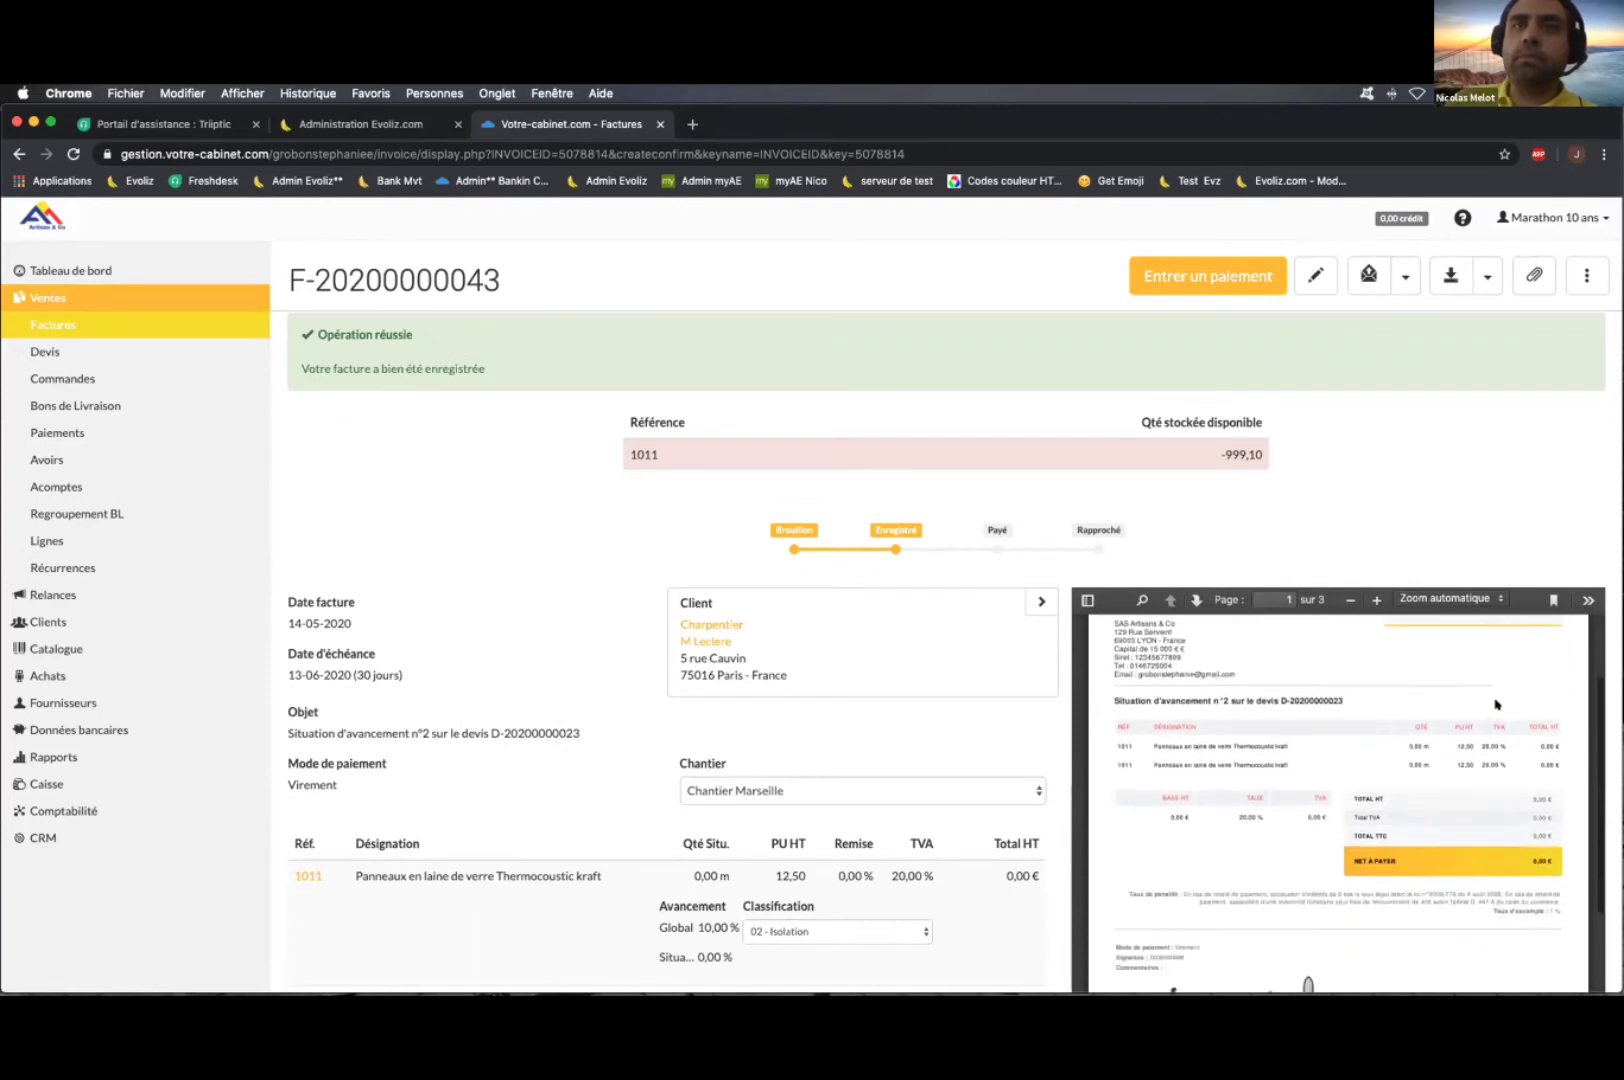
scroll(1496, 704, "down", 1)
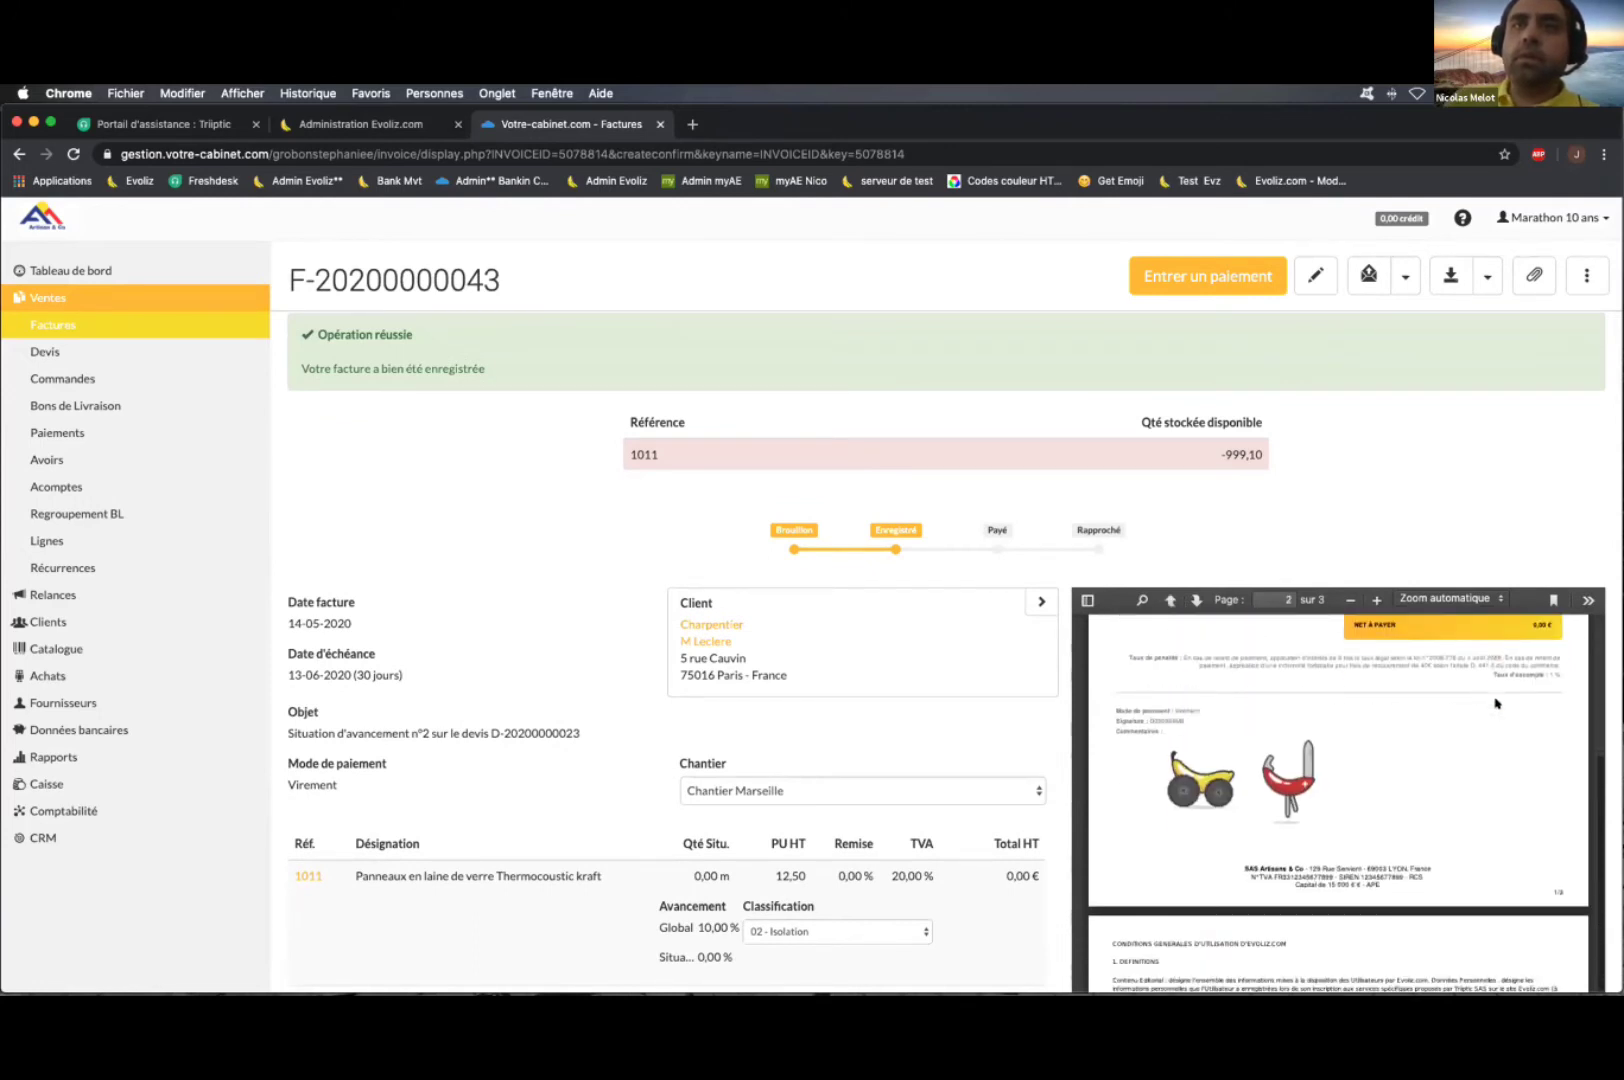
scroll(1496, 703, "down", 2)
scroll(1496, 703, "up", 2)
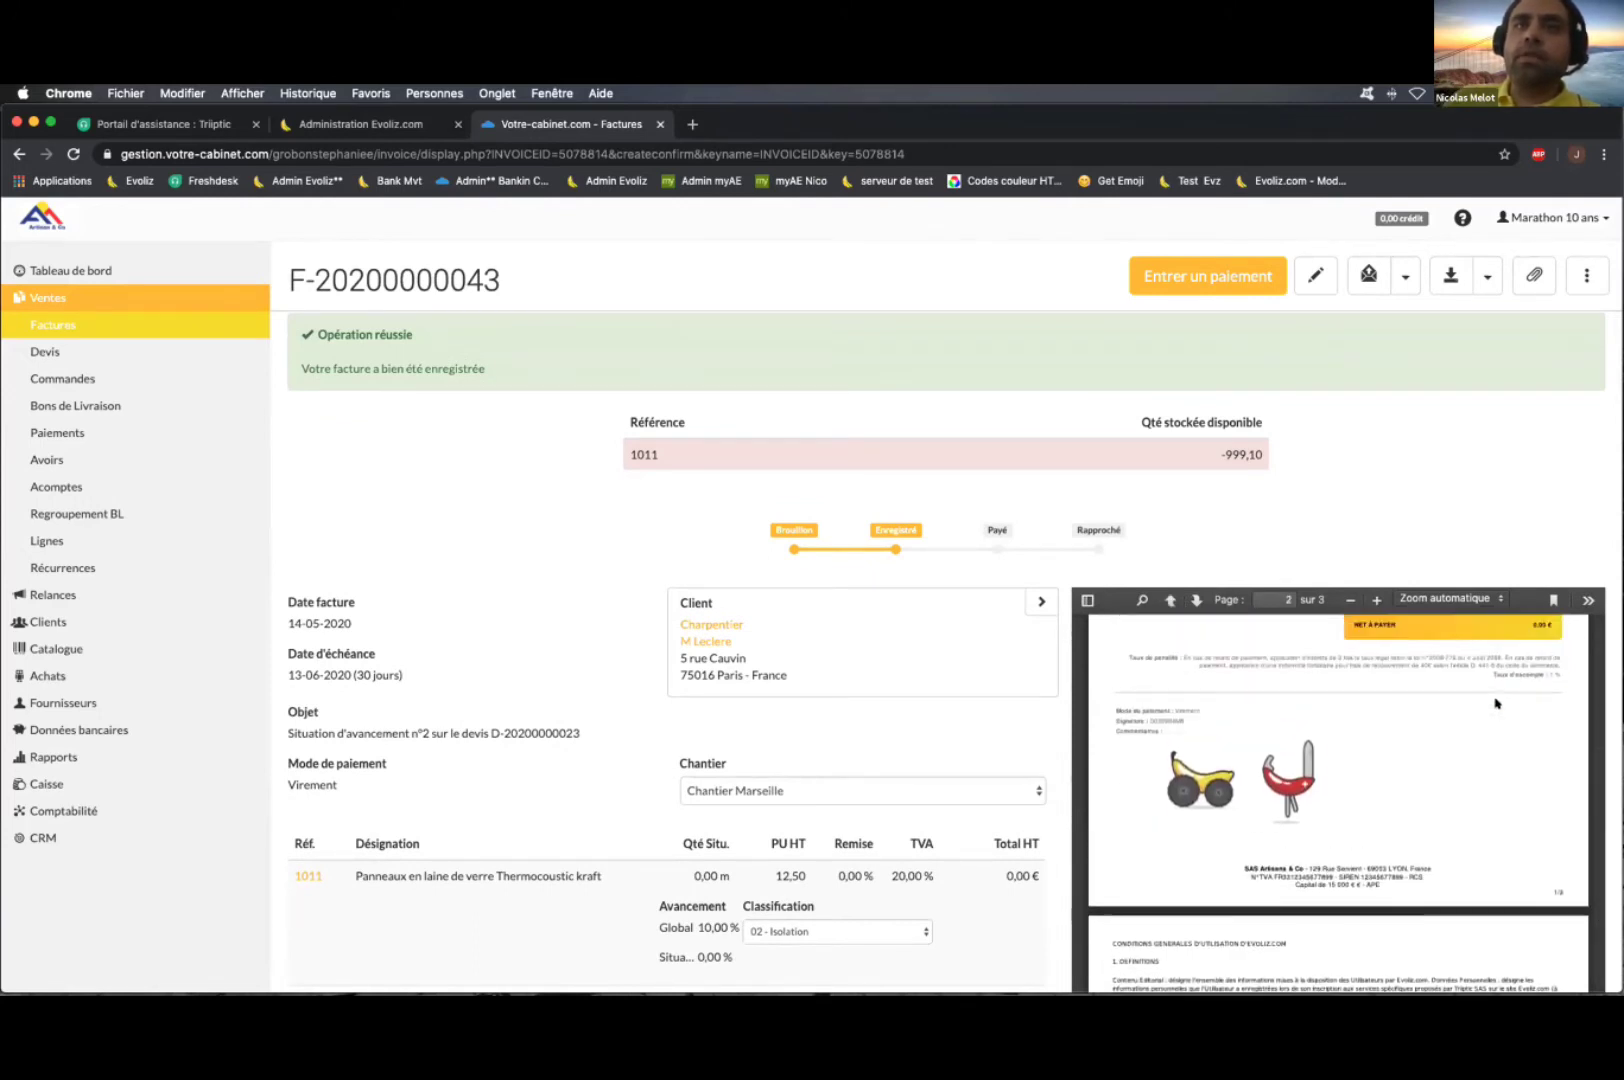
scroll(1496, 703, "down", 3)
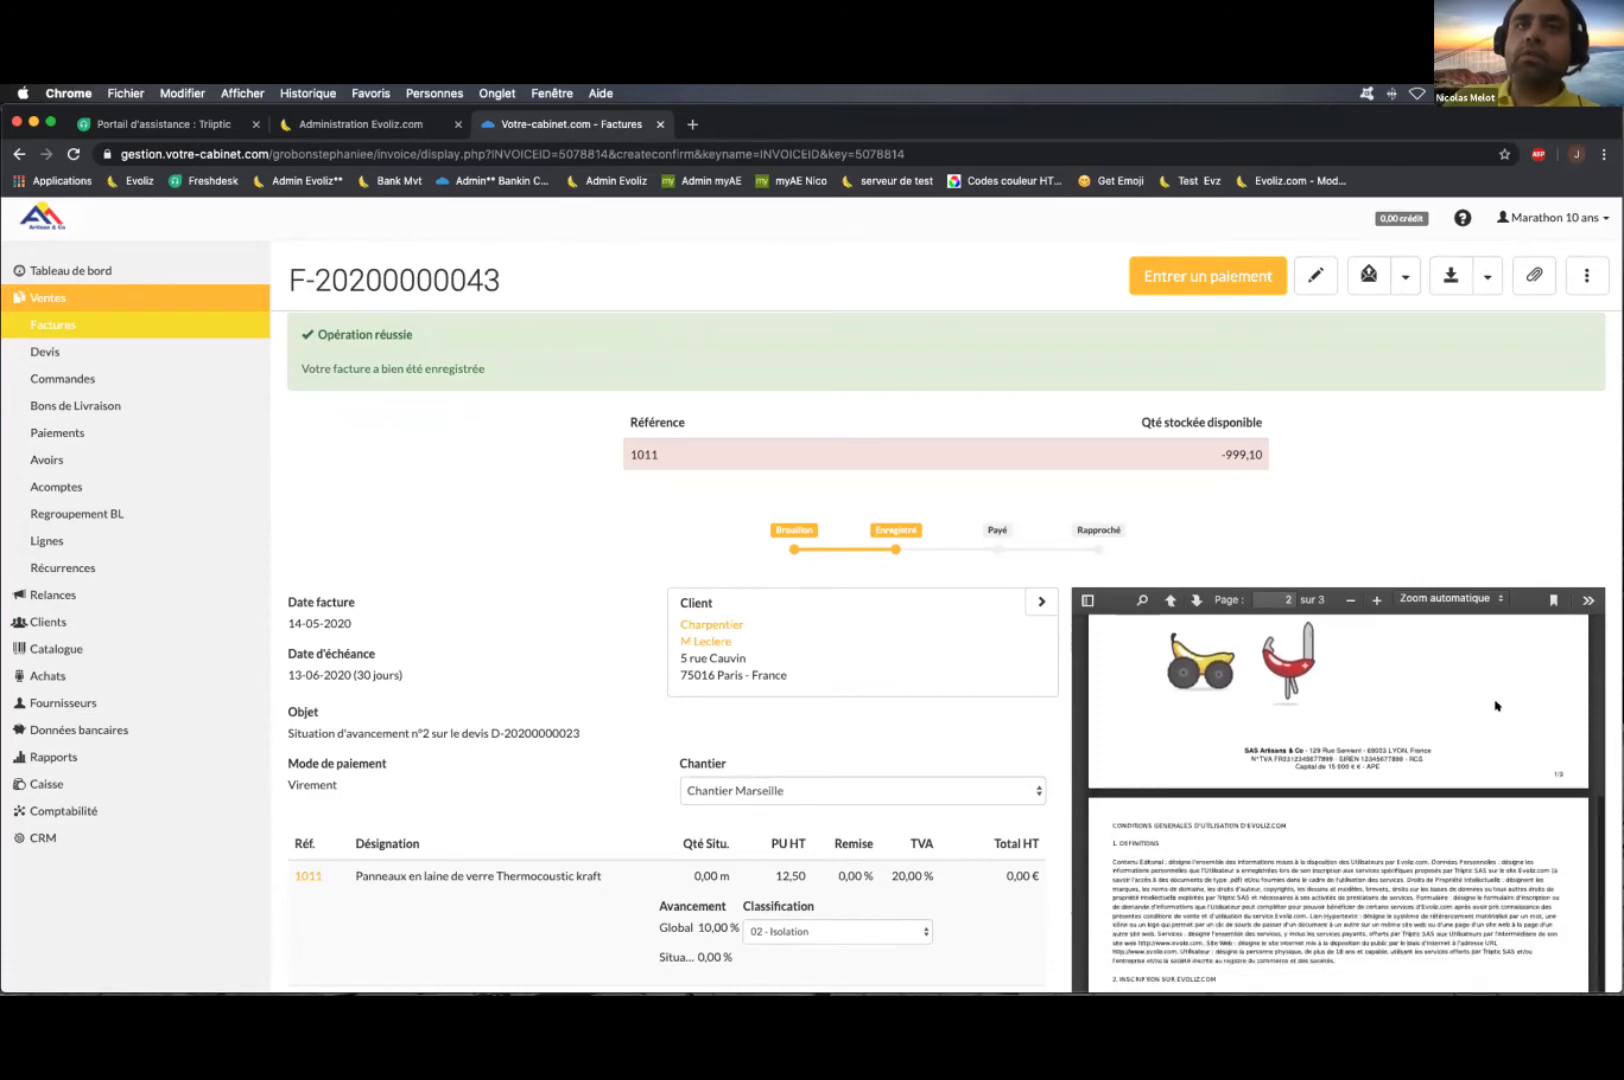
scroll(1496, 705, "down", 2)
scroll(1496, 703, "down", 15)
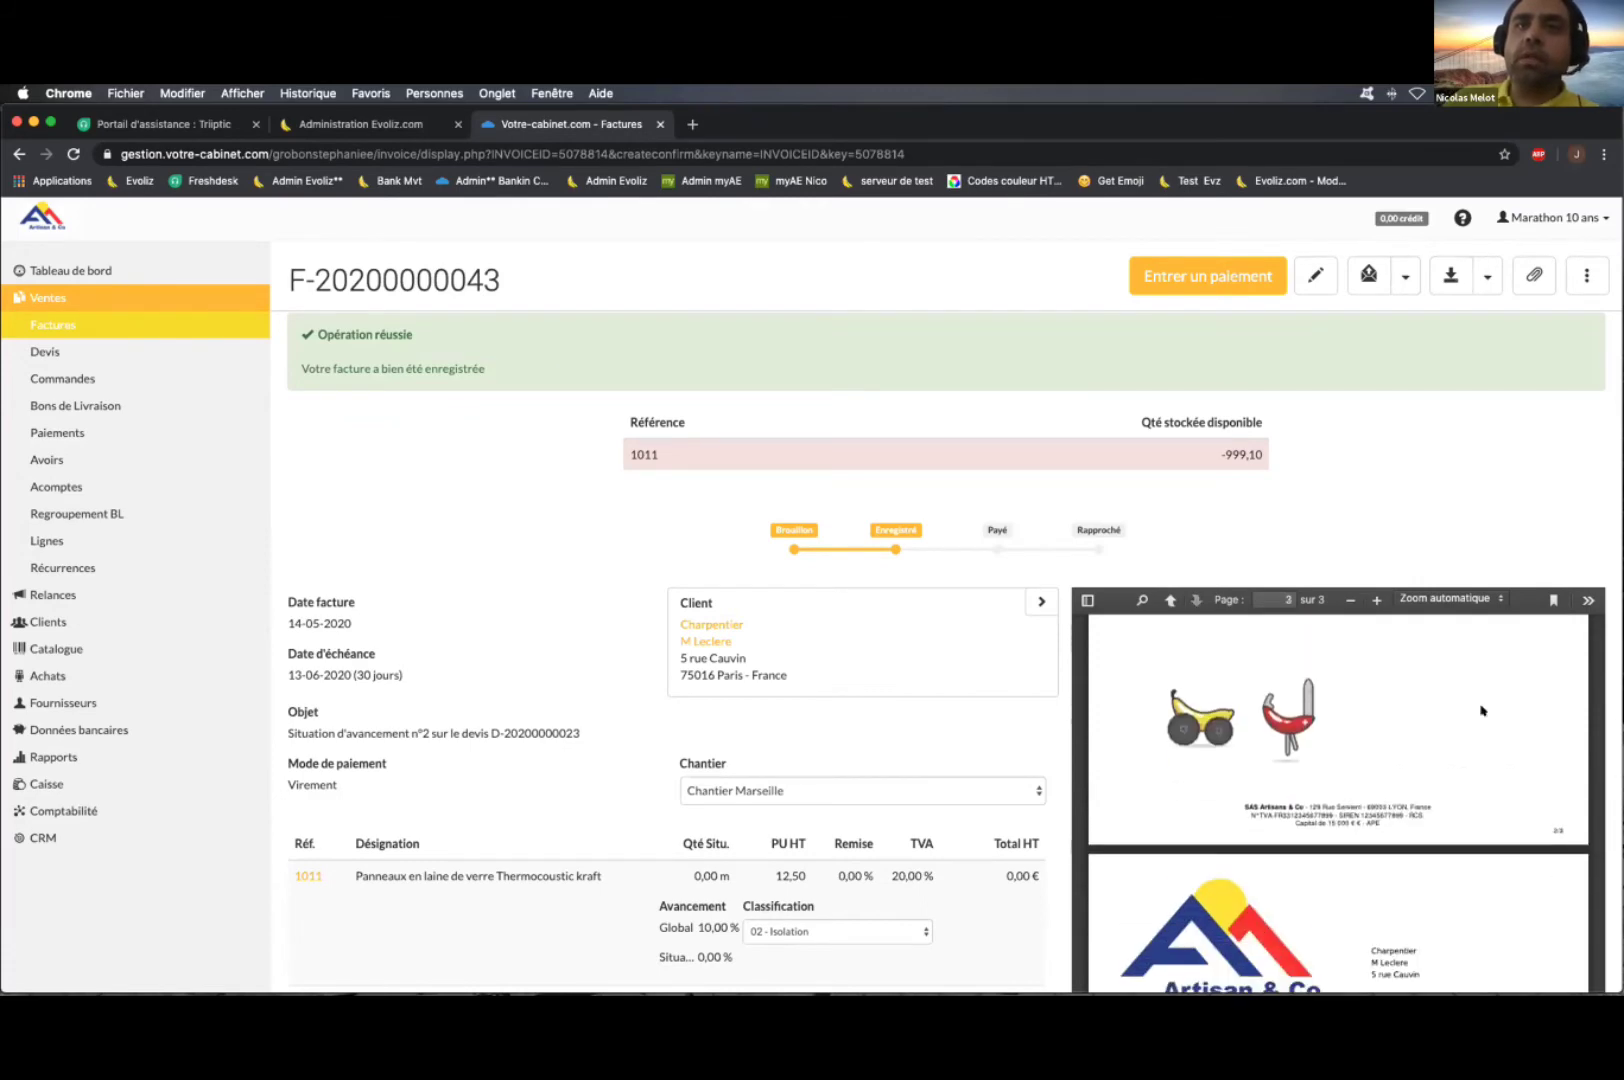
scroll(1482, 710, "down", 3)
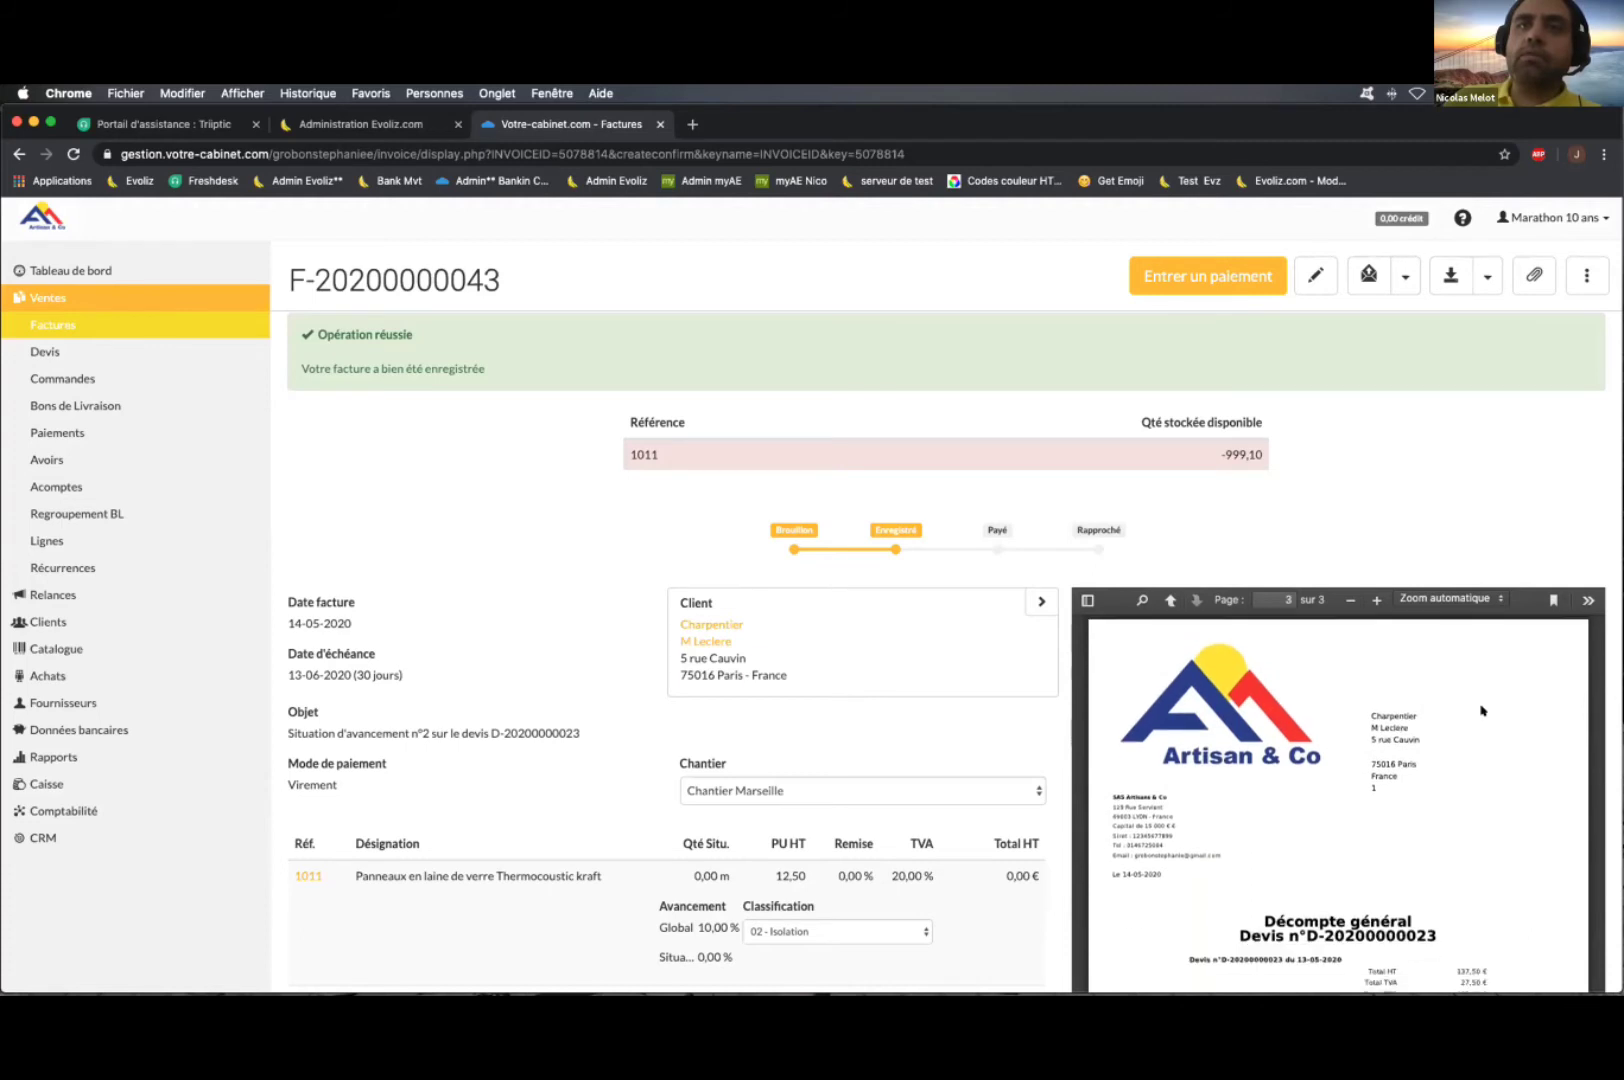
scroll(1440, 760, "down", 1)
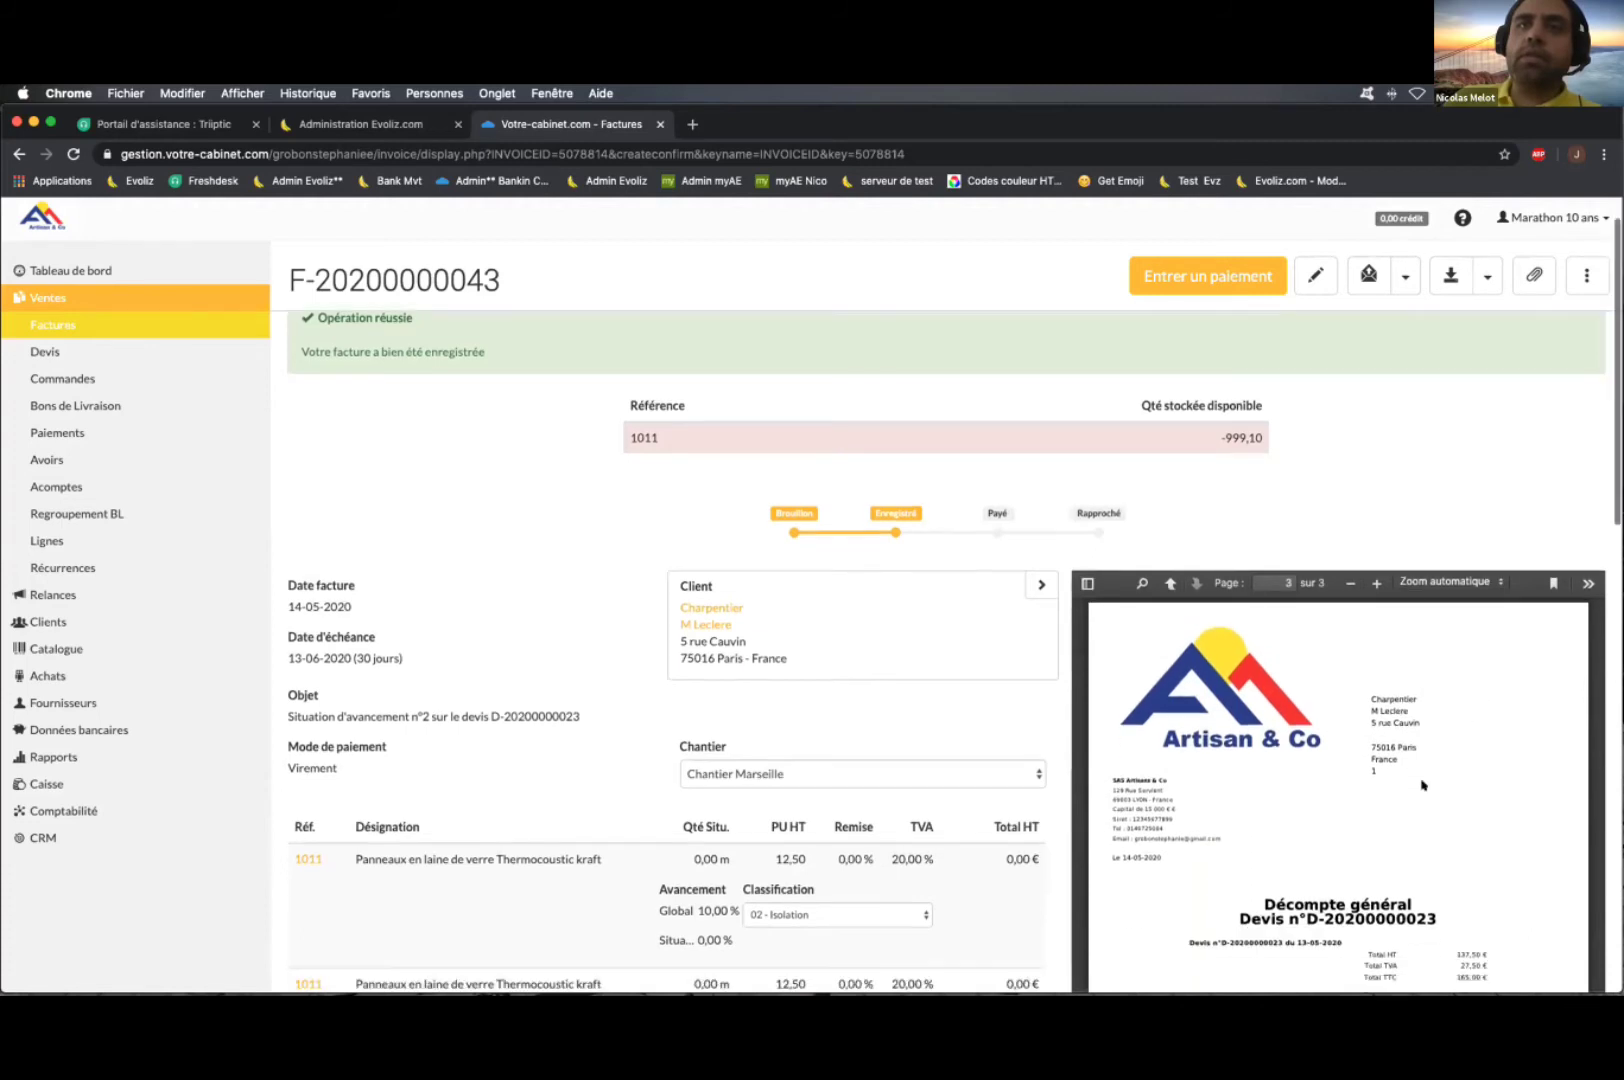
scroll(1405, 925, "down", 1)
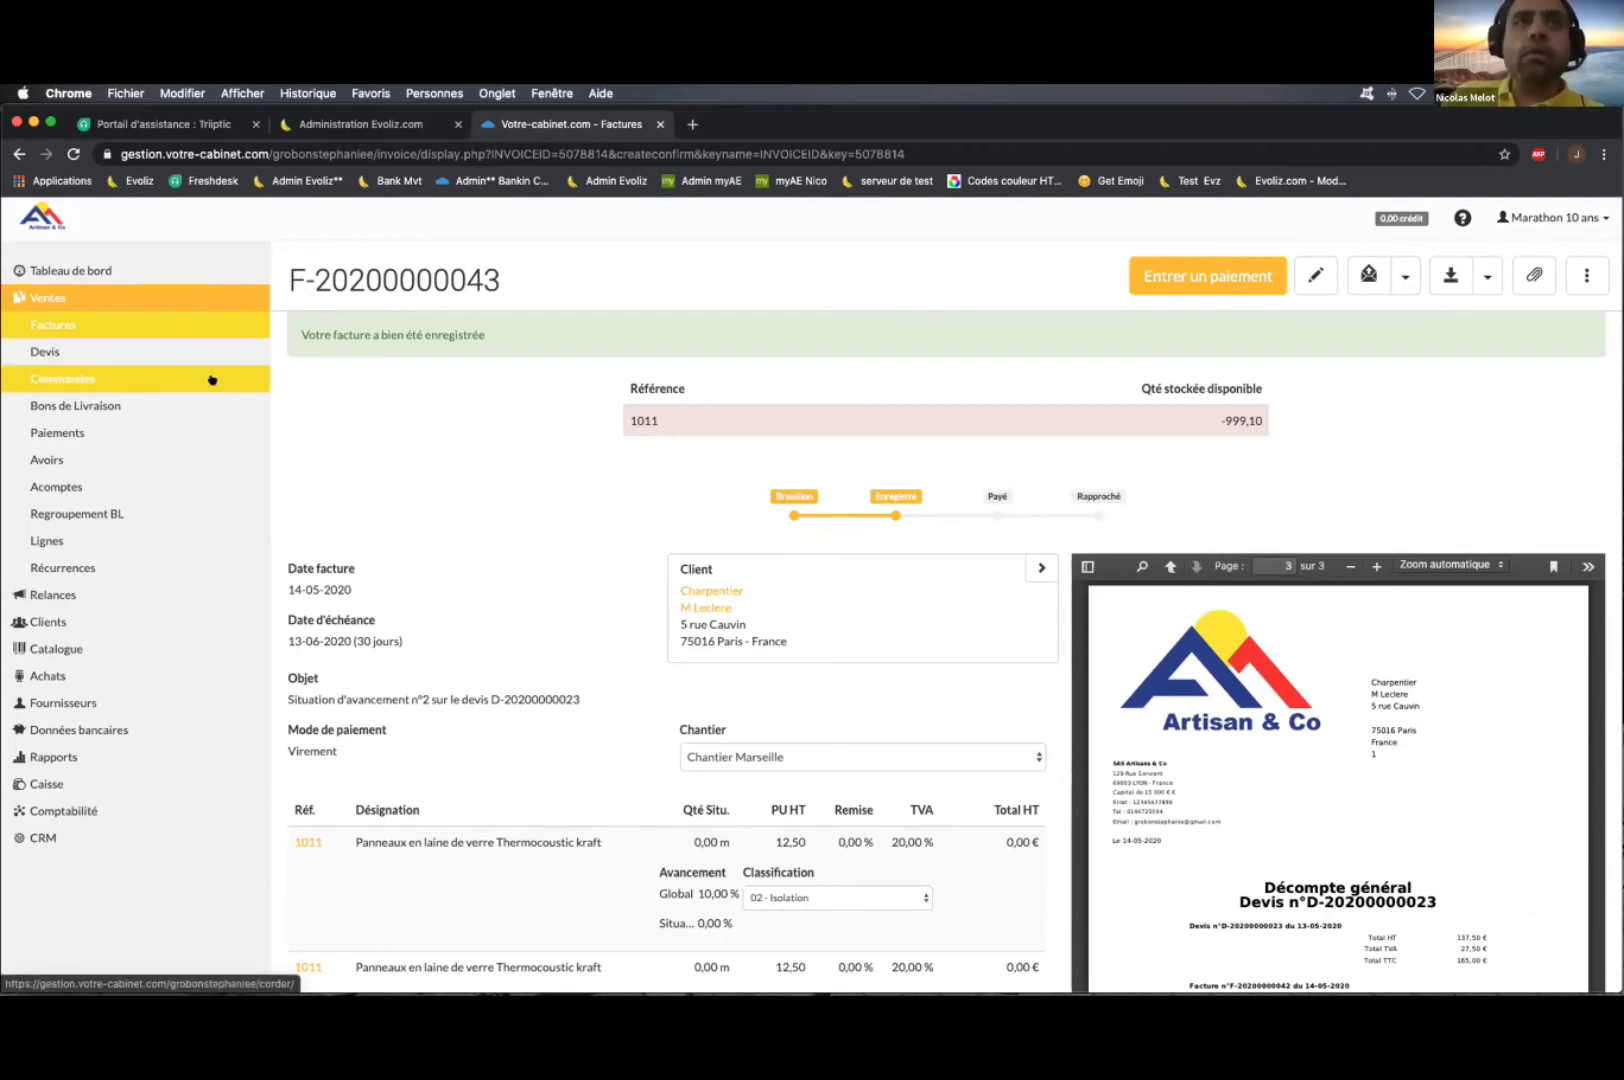
left_click(144, 354)
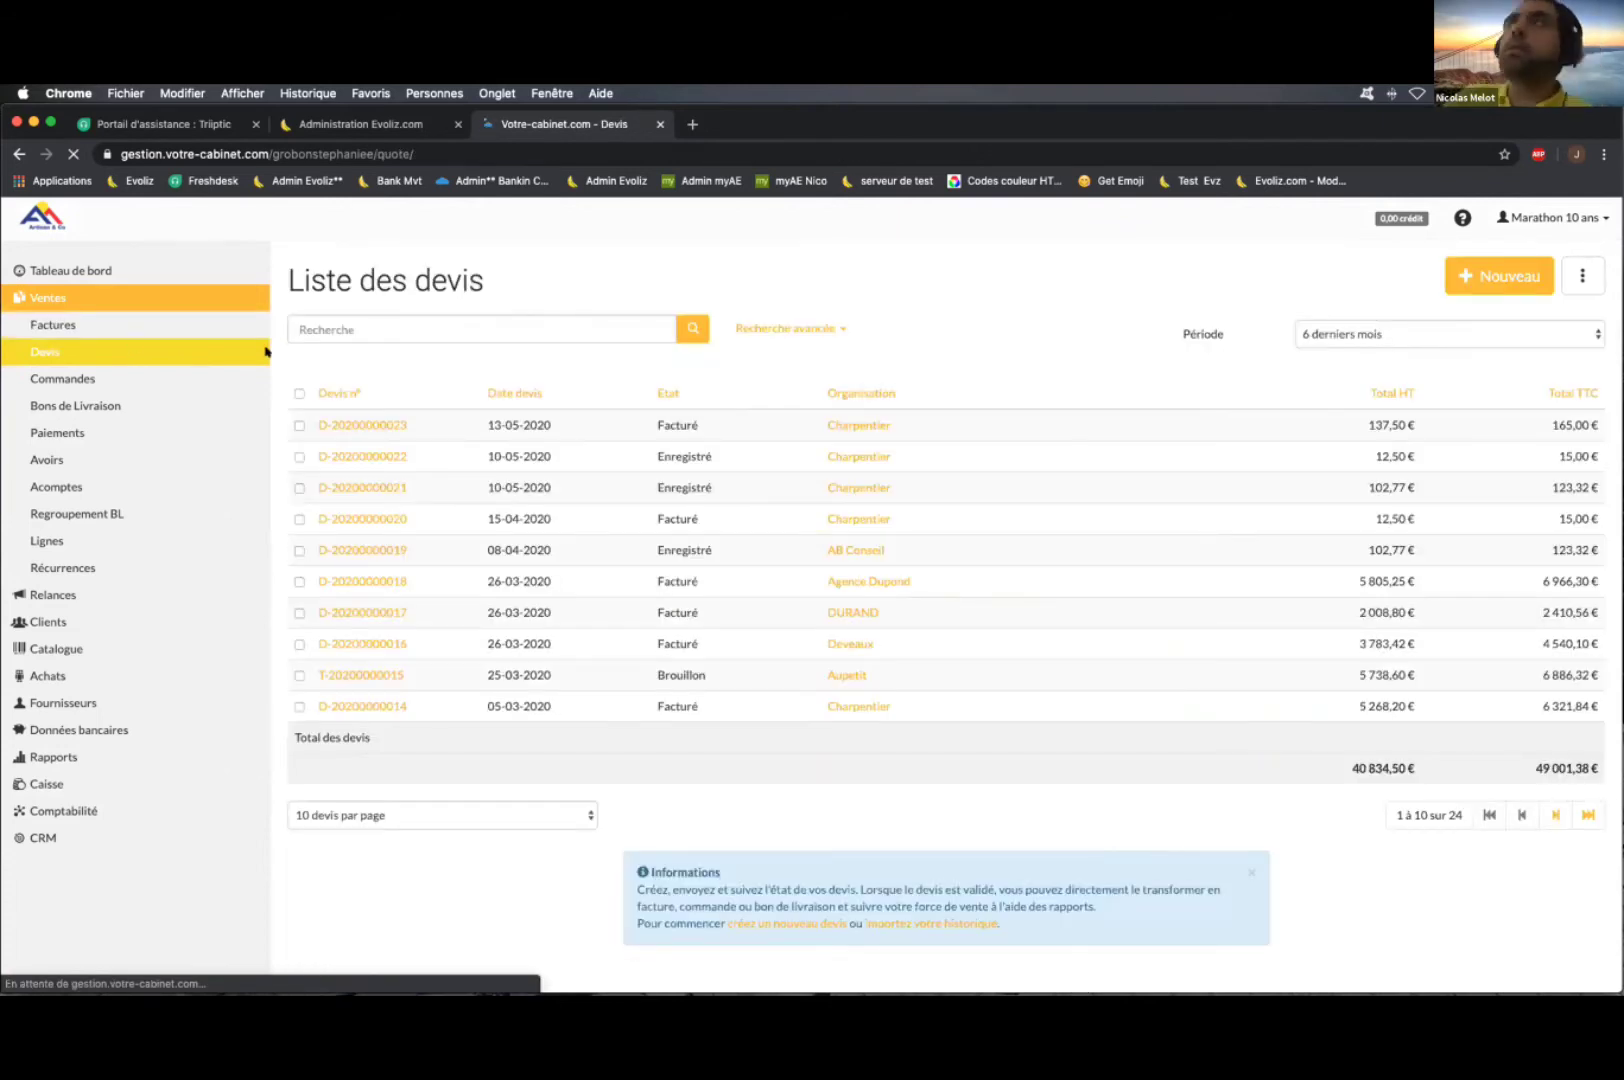
left_click(377, 457)
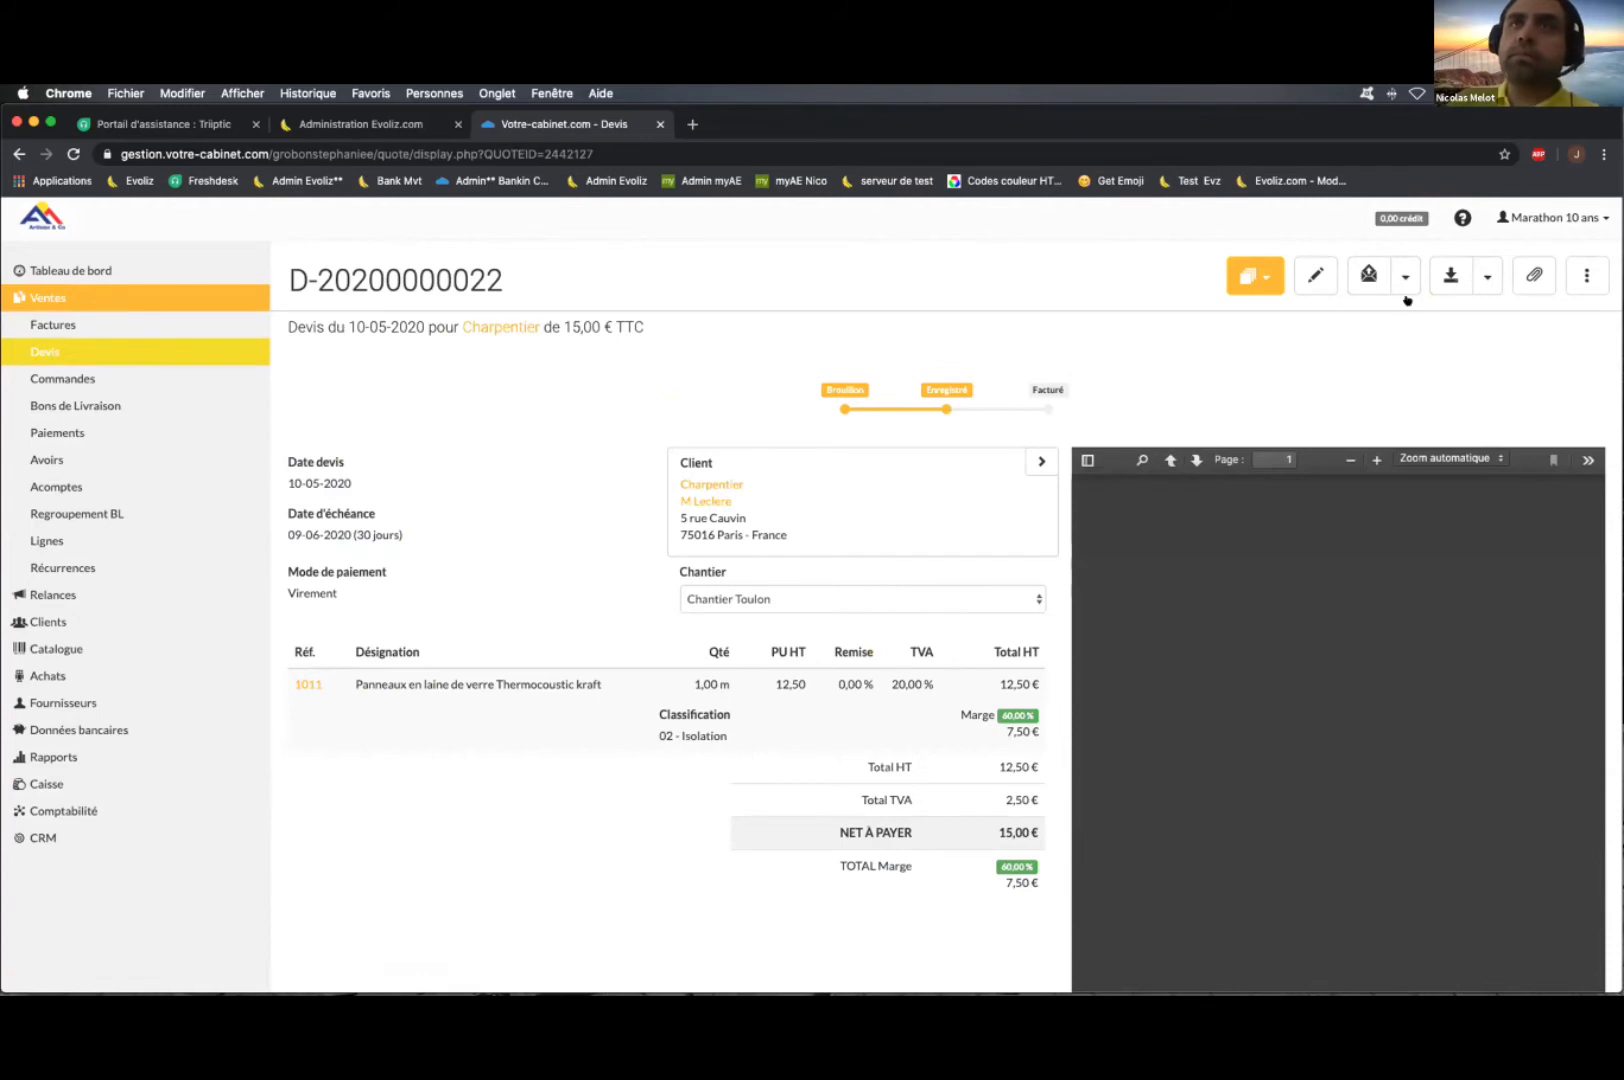
left_click(1245, 276)
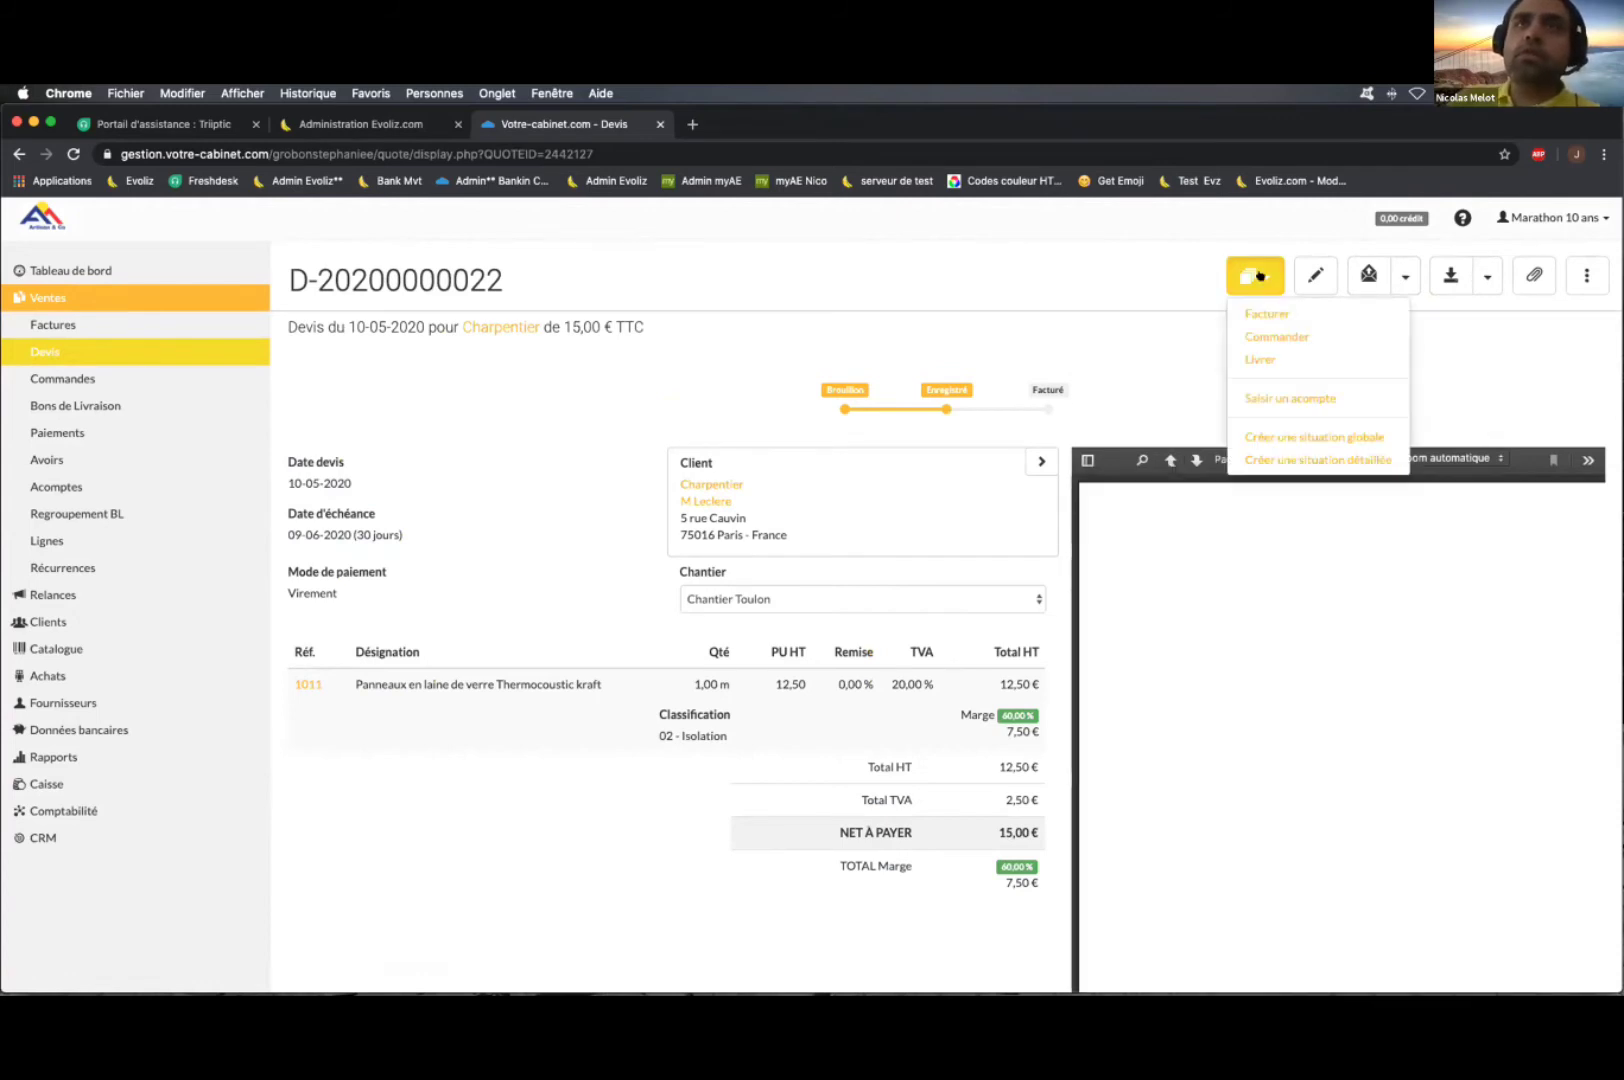
left_click(1257, 276)
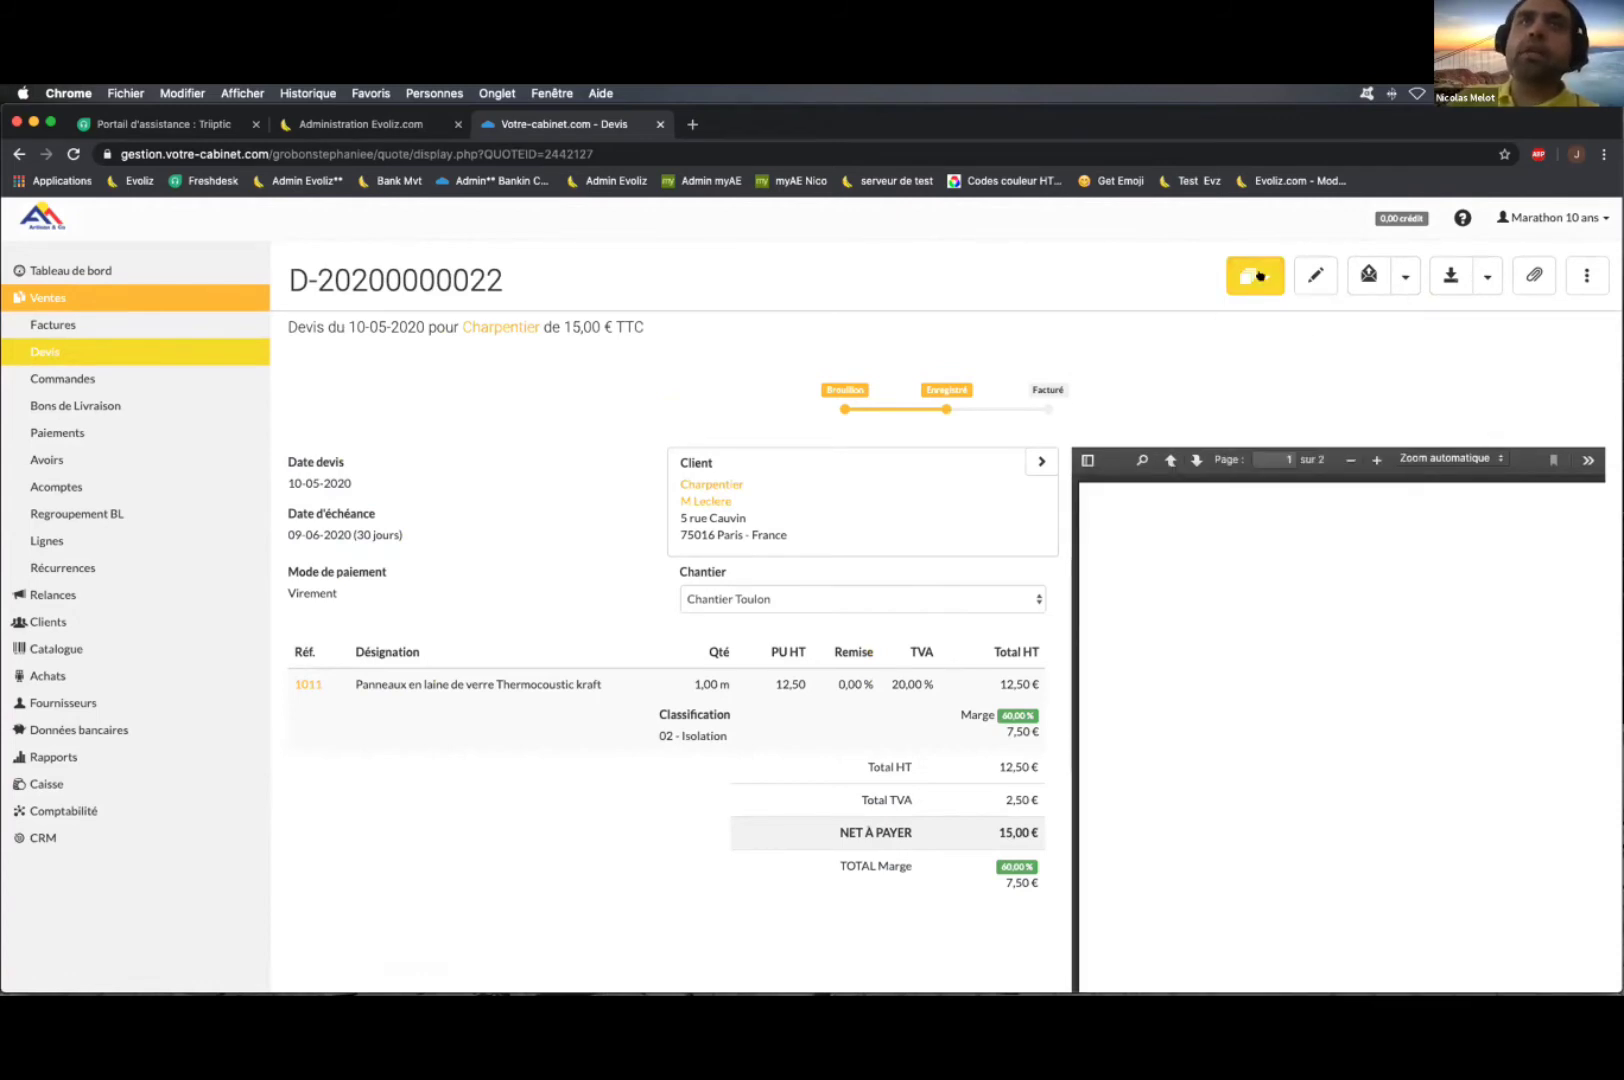
left_click(1259, 276)
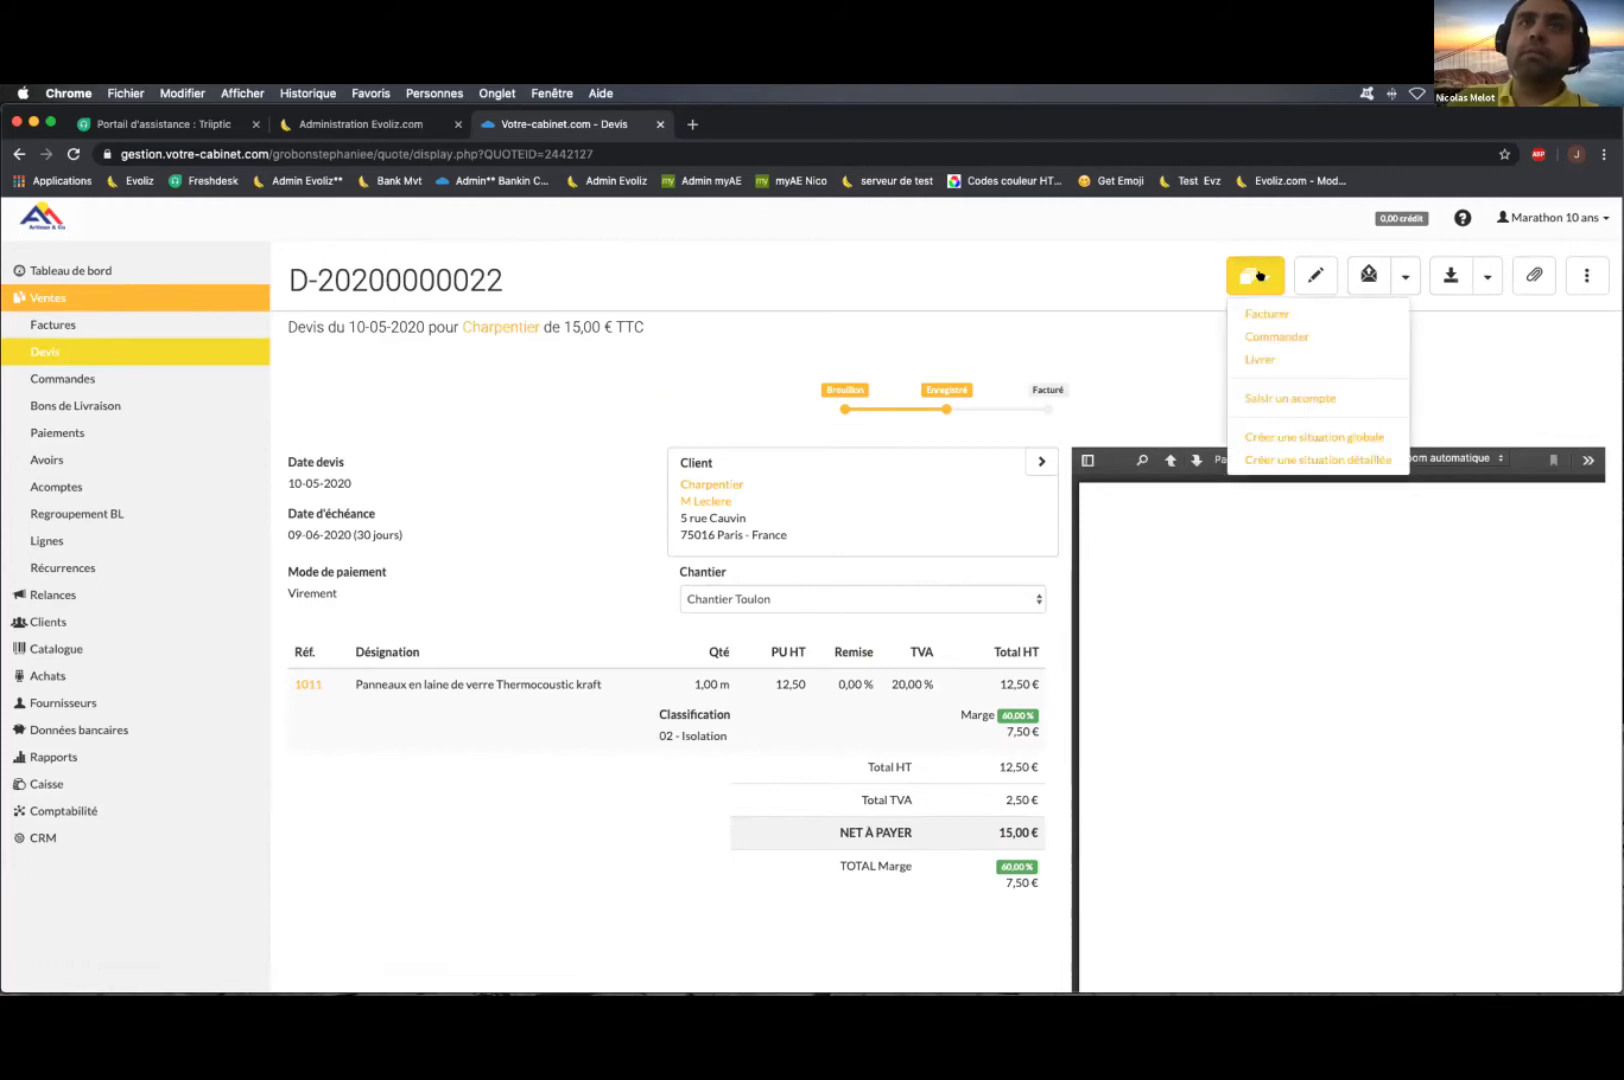
left_click(1259, 357)
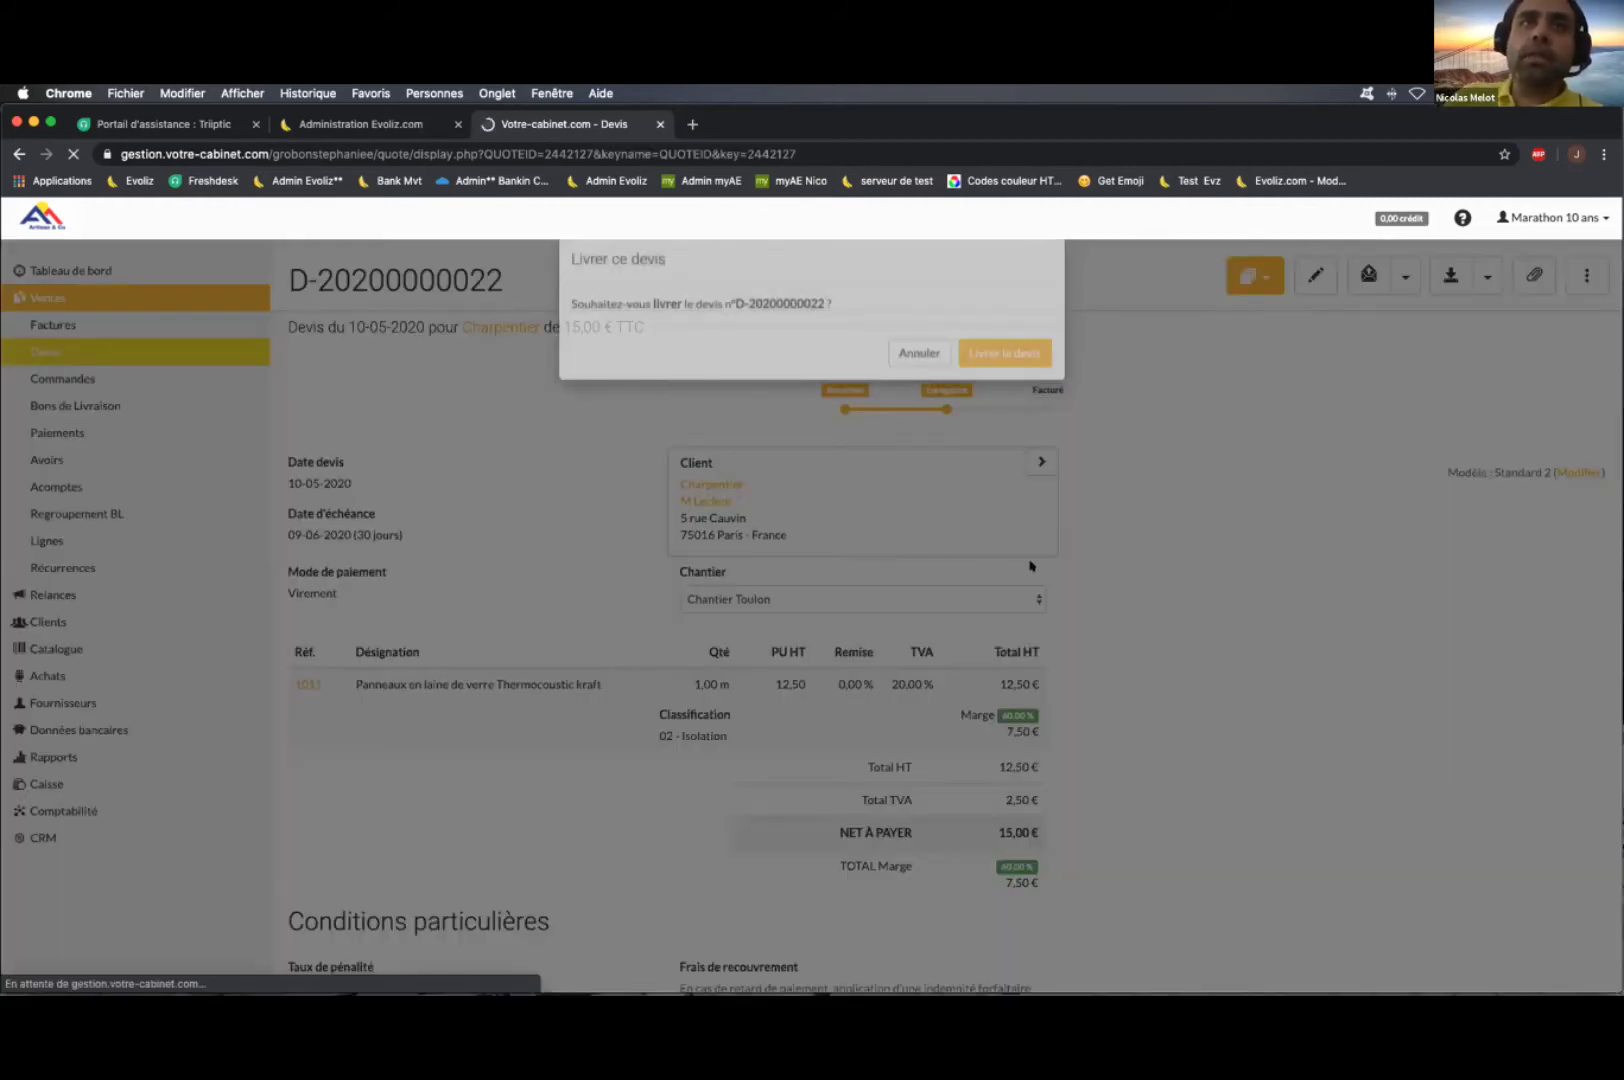
left_click(1008, 383)
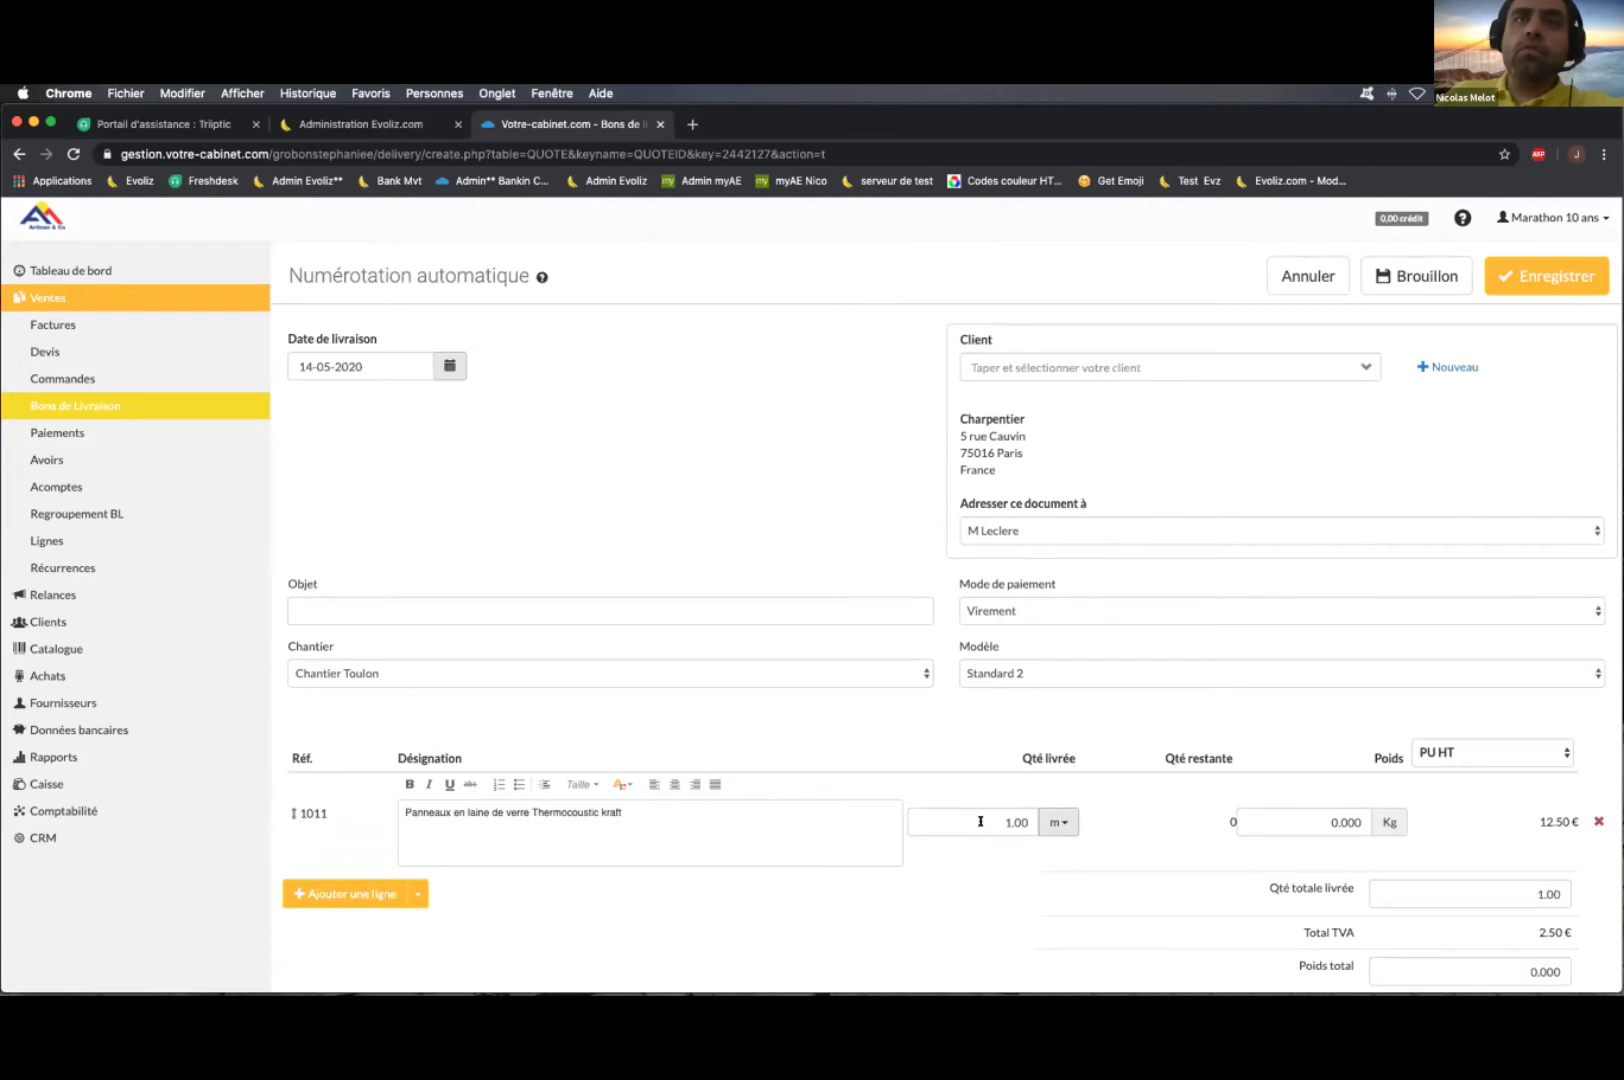
Step: Set the delivered quantity of item 1011 to 0,5 m and save the delivery note
left_click(981, 821)
double_click(1023, 821)
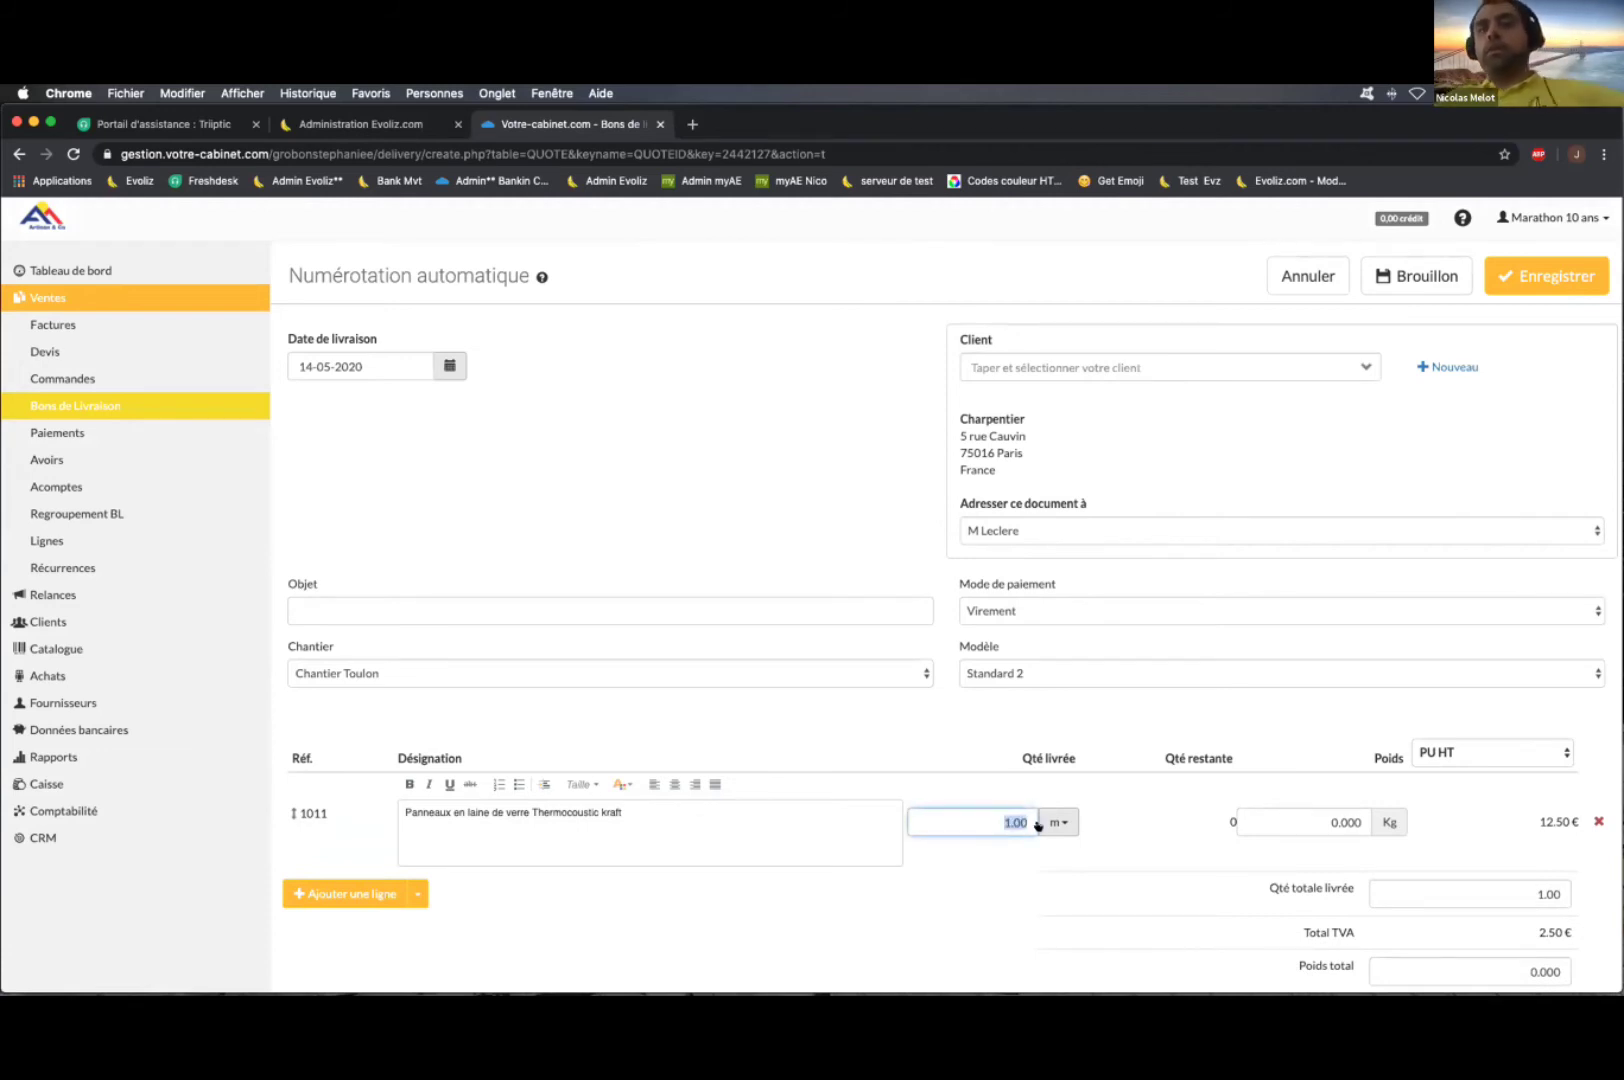
type("0")
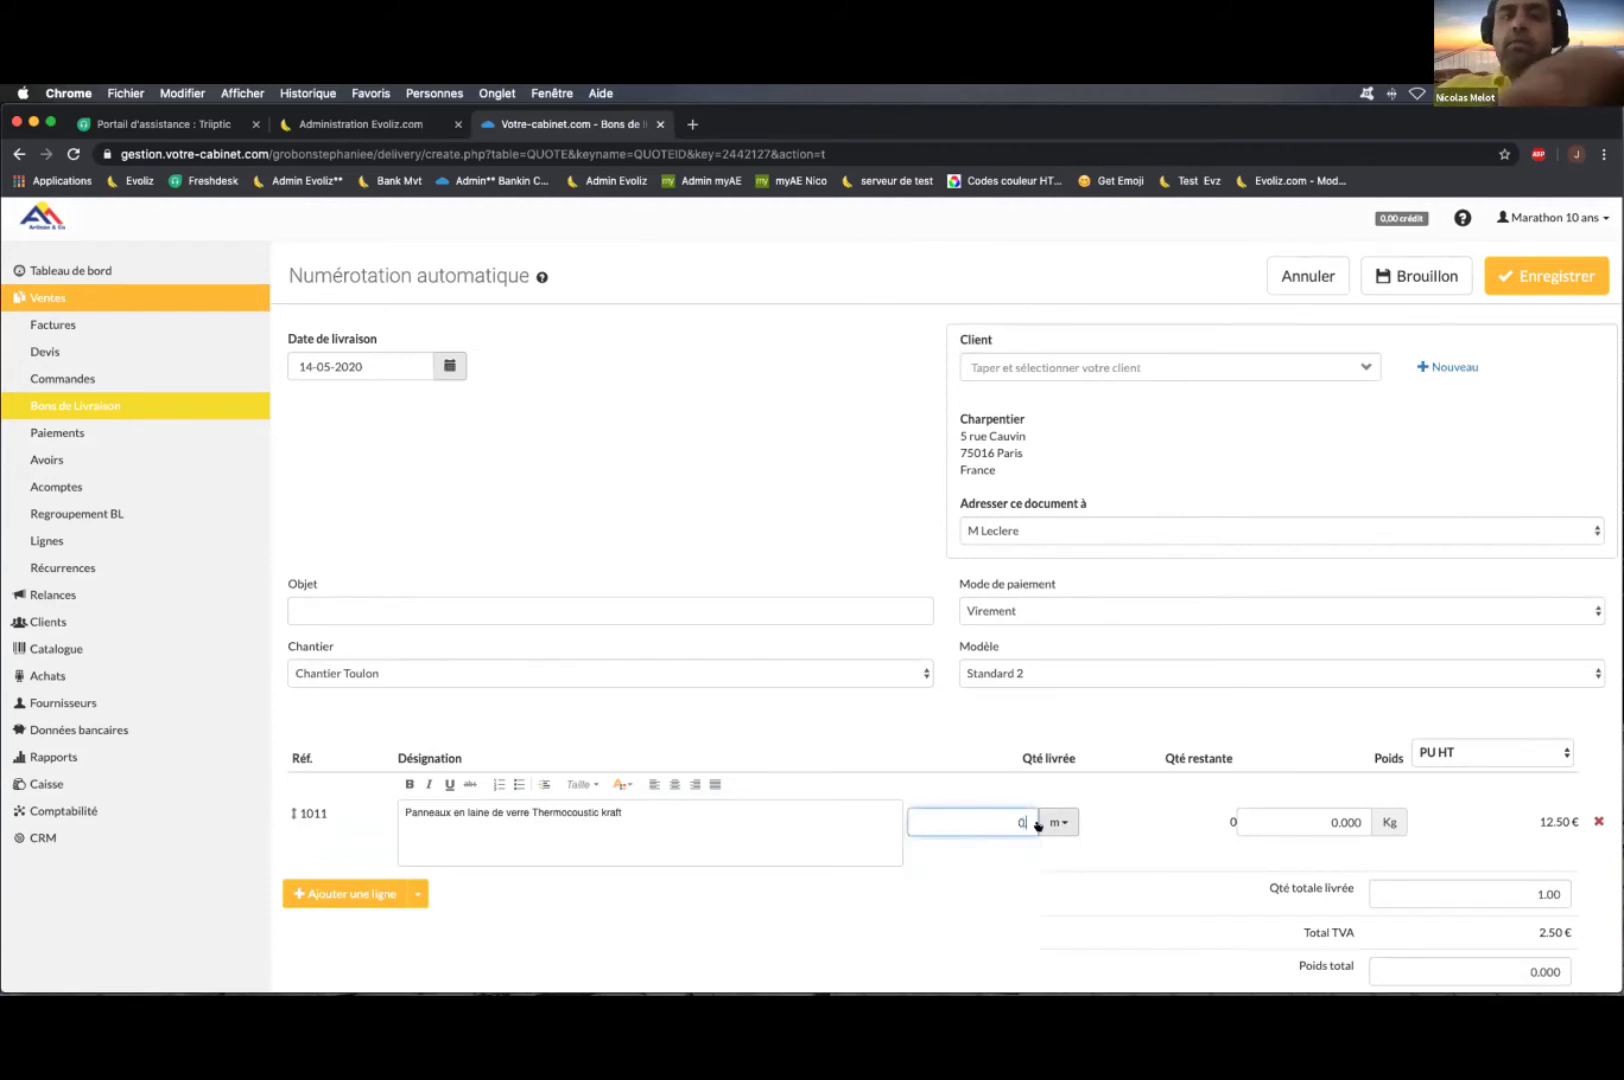
type(",5")
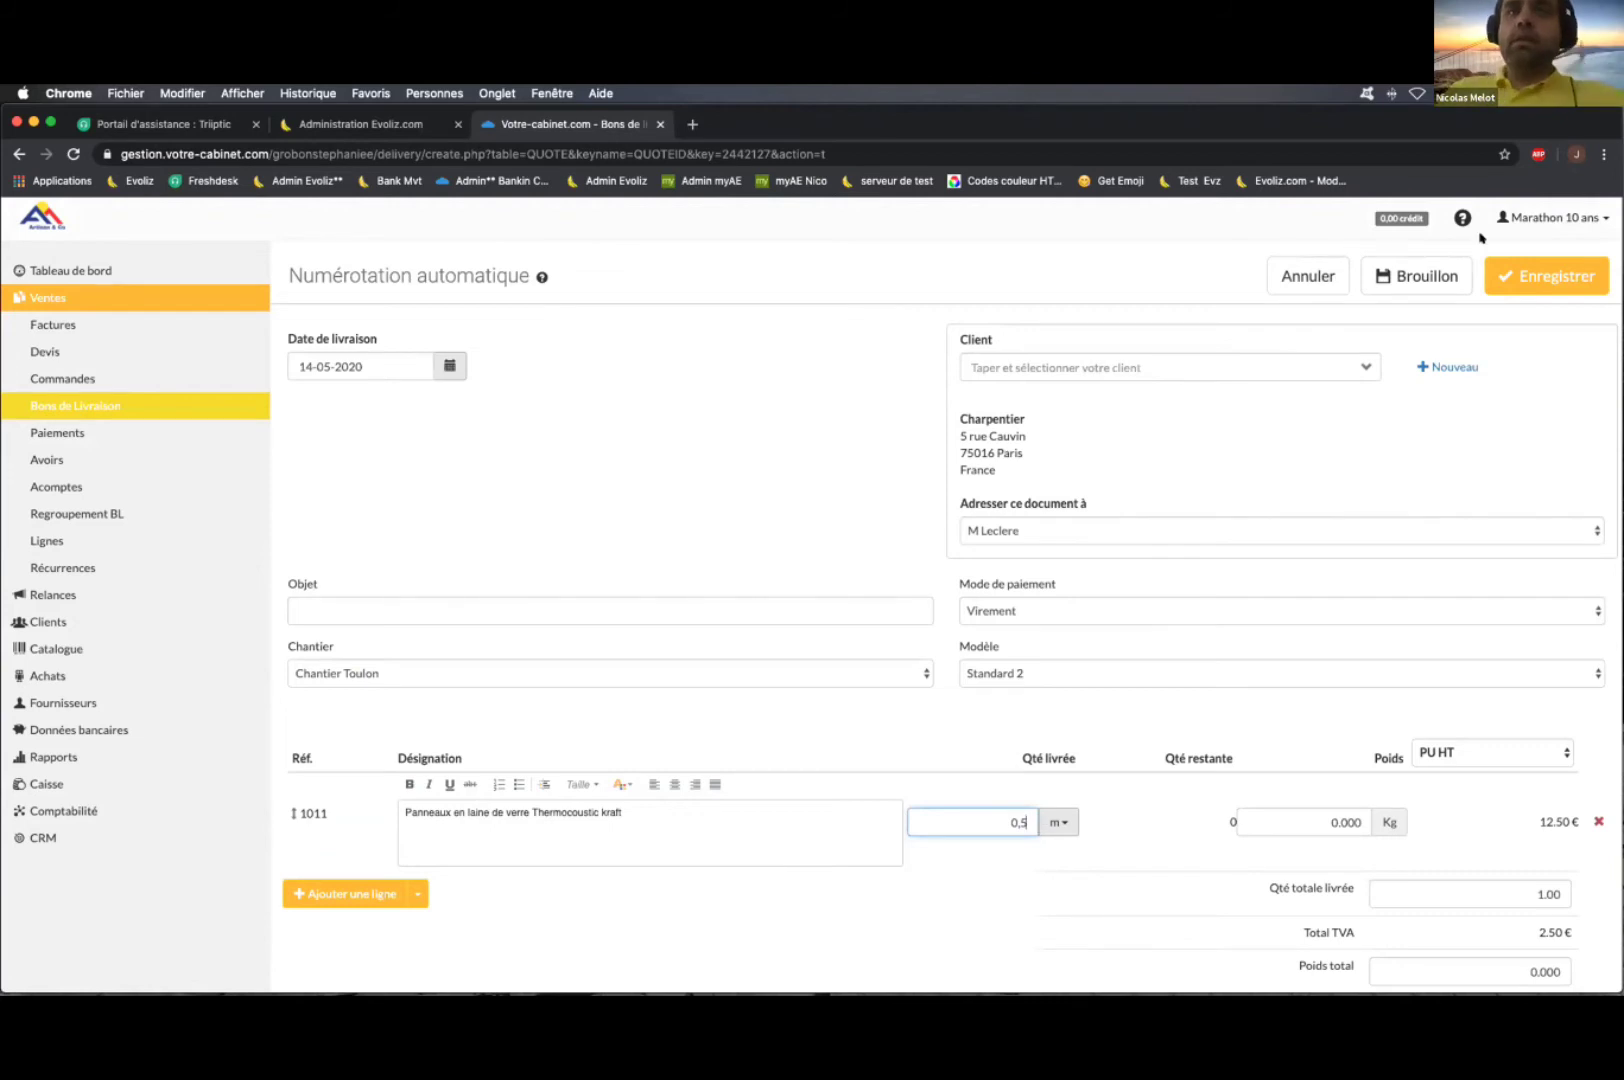
left_click(1537, 279)
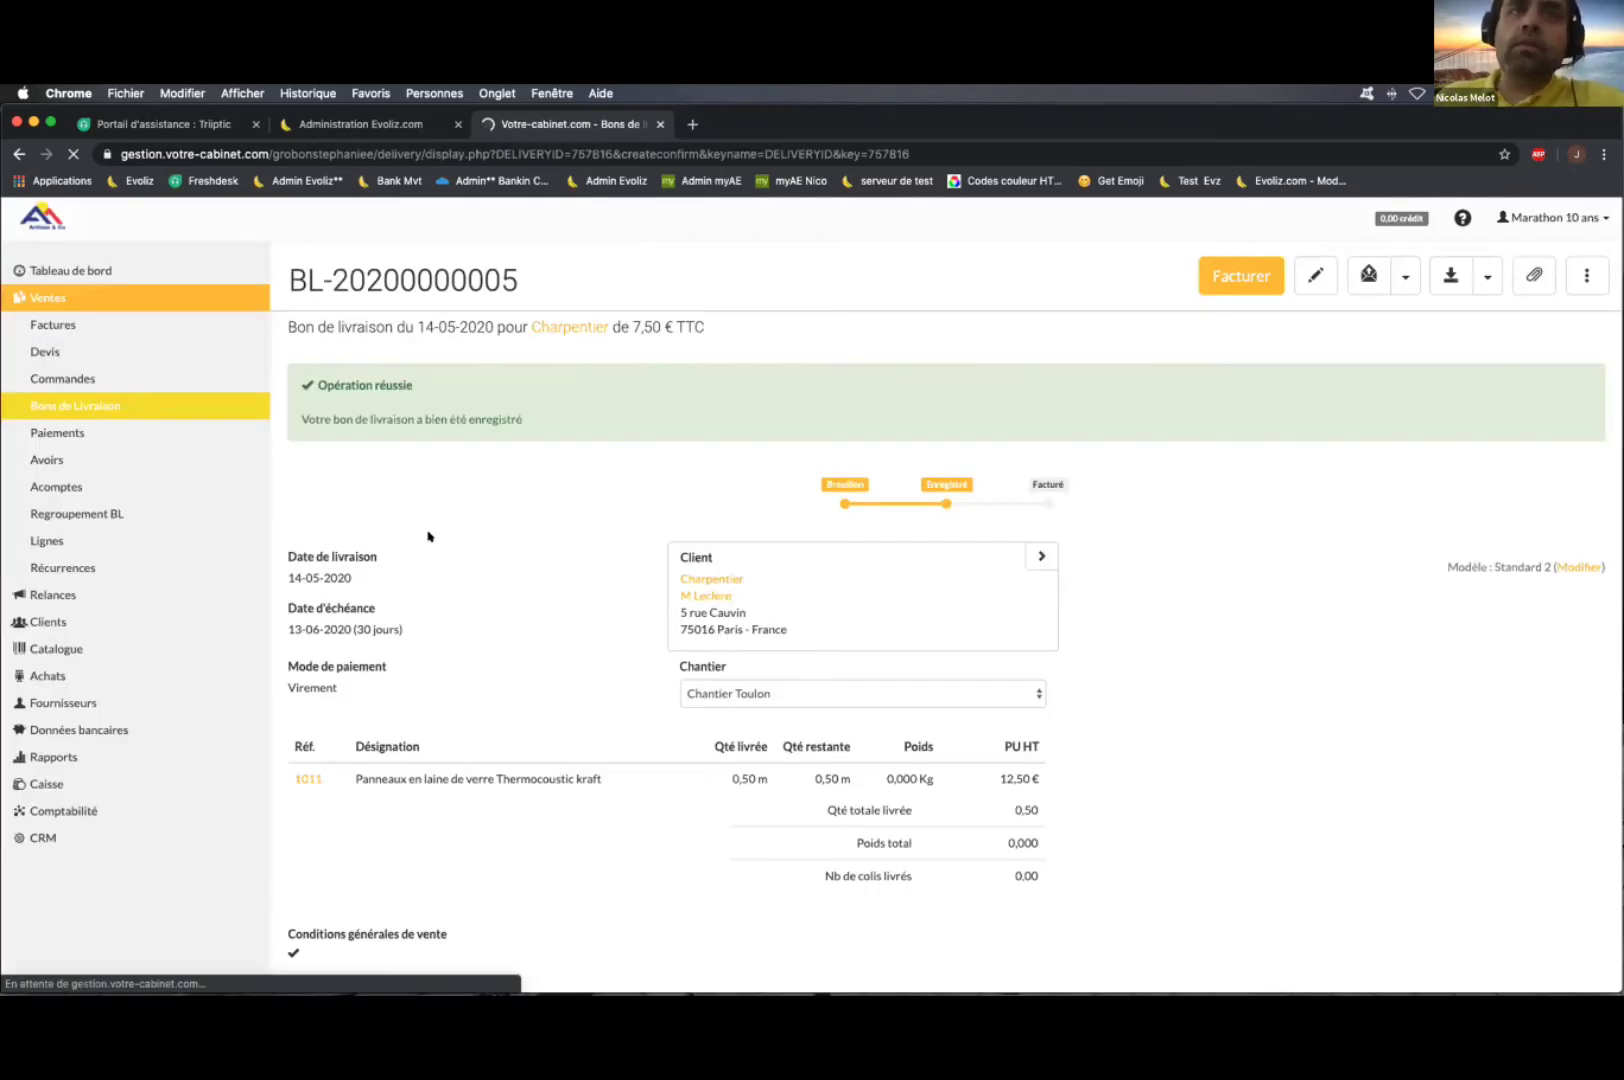
Step: Invoice the saved delivery note, confirming the conversion into a draft invoice
scroll(886, 650, "down", 1)
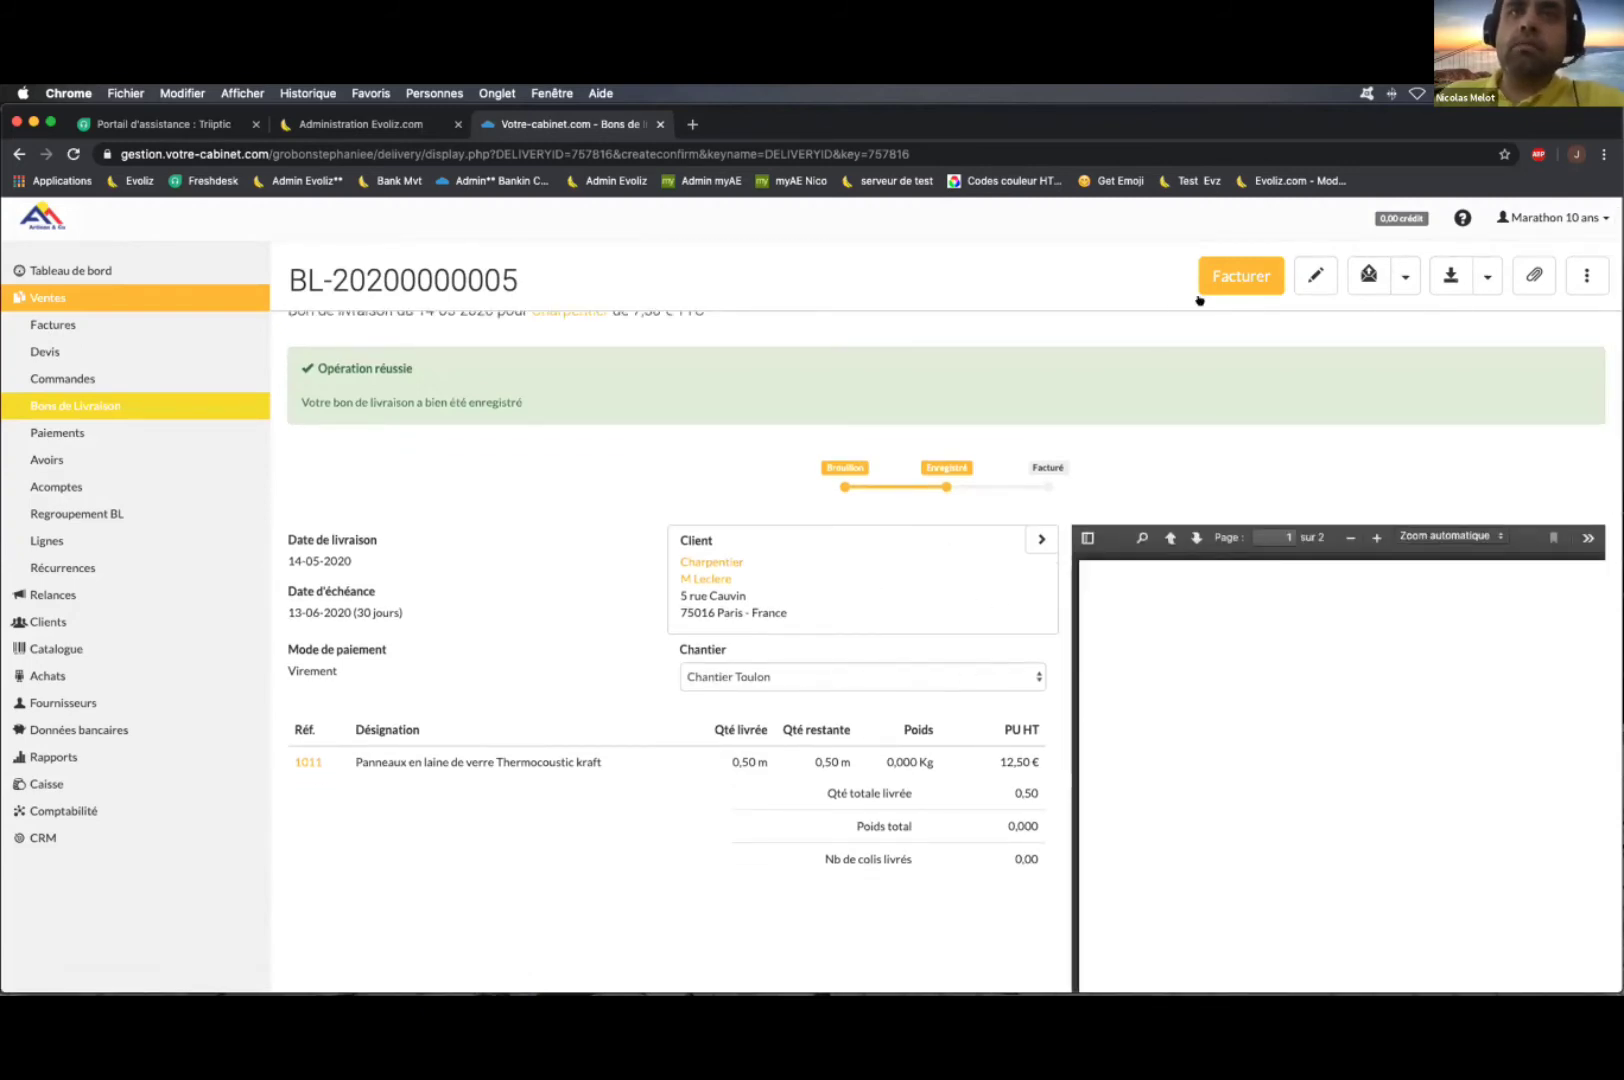
left_click(1228, 270)
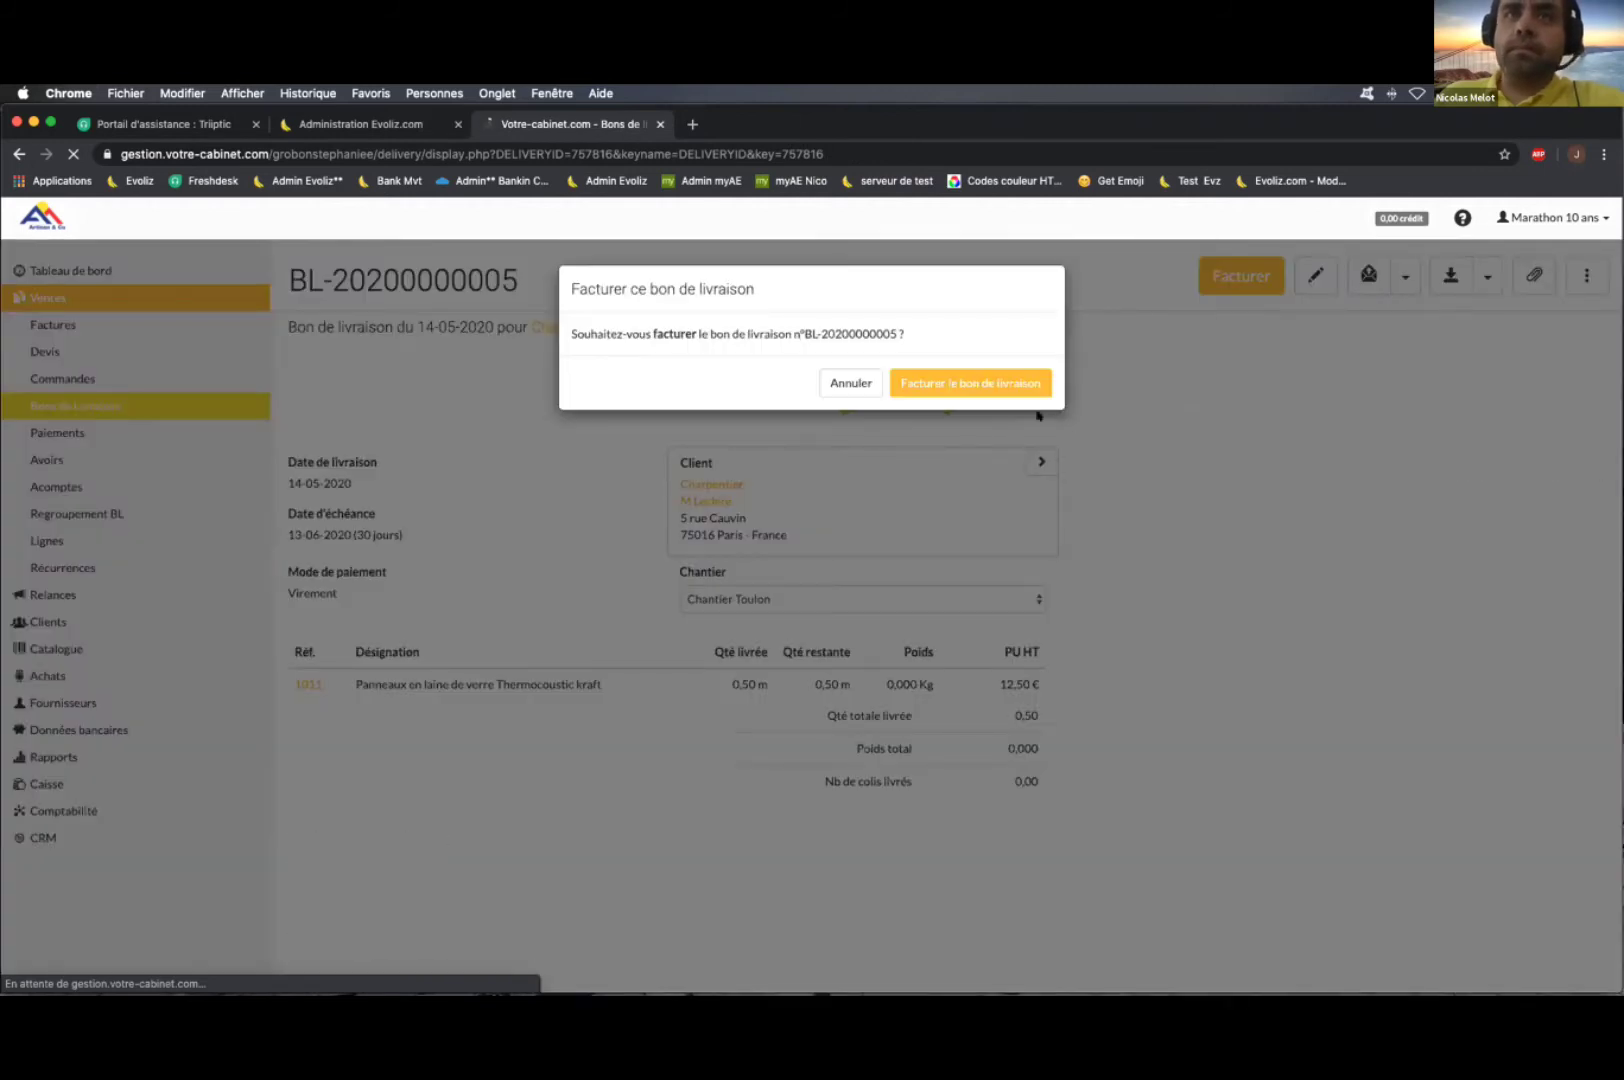
left_click(994, 380)
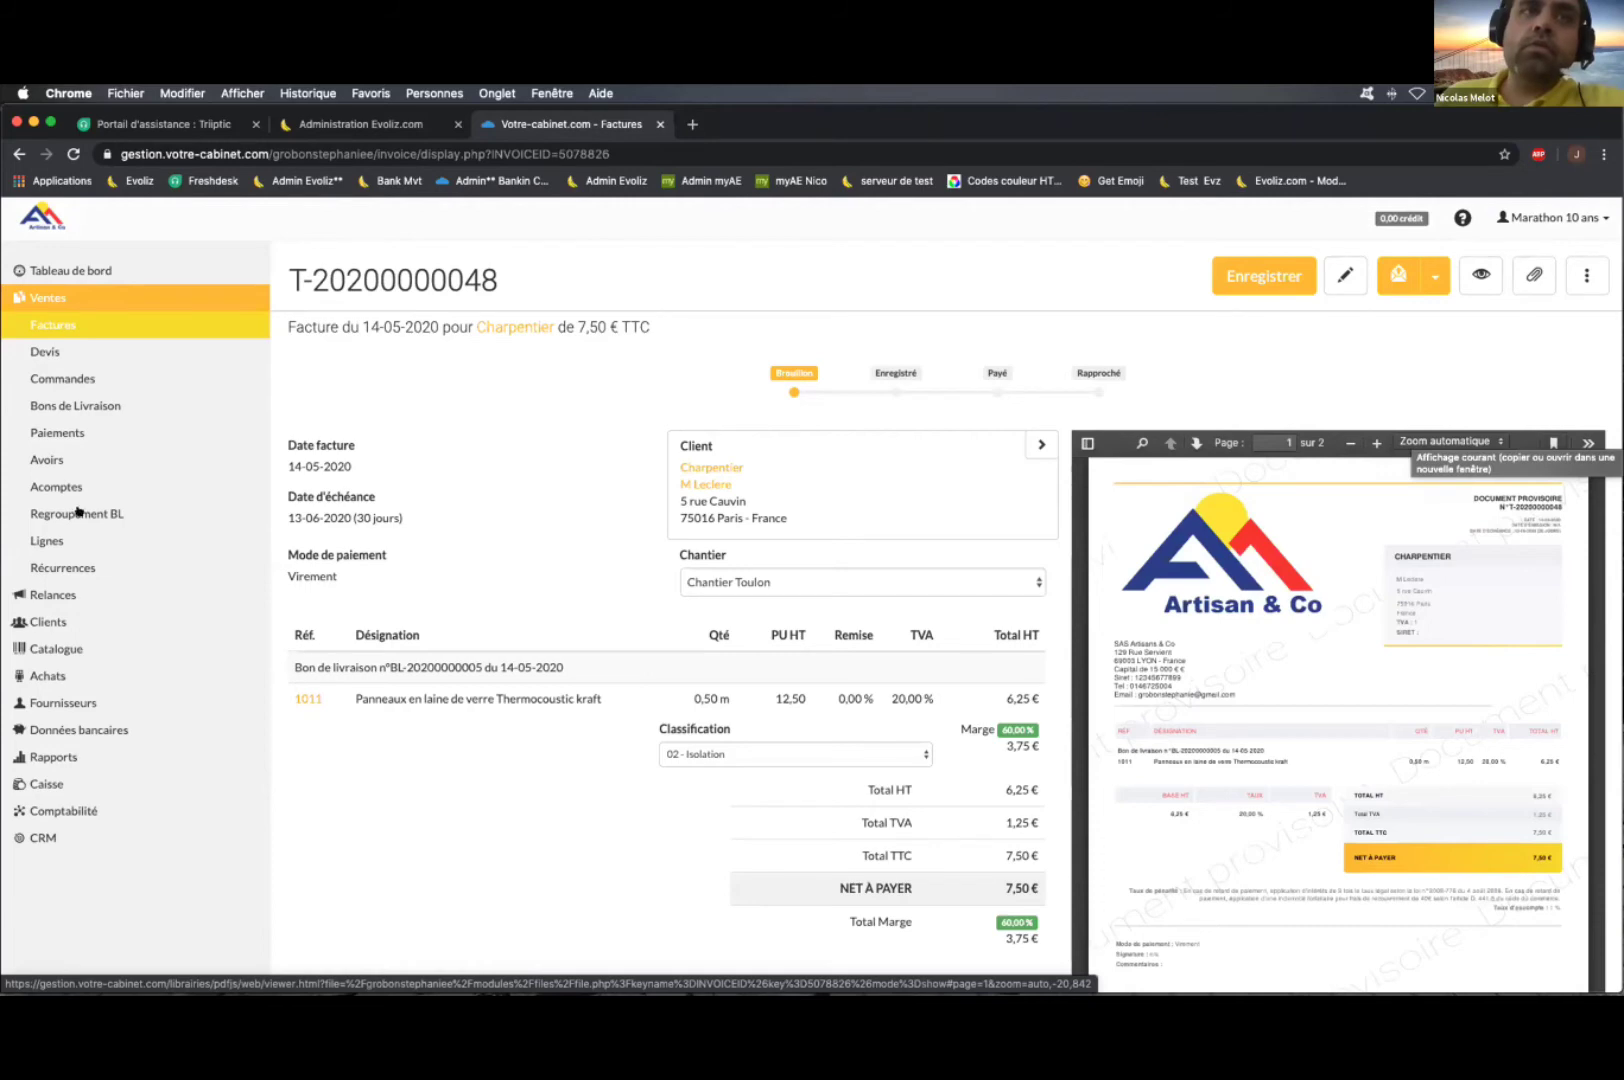
Step: Open the delivery note grouping page (Regroupement BL) of the sales section
left_click(74, 513)
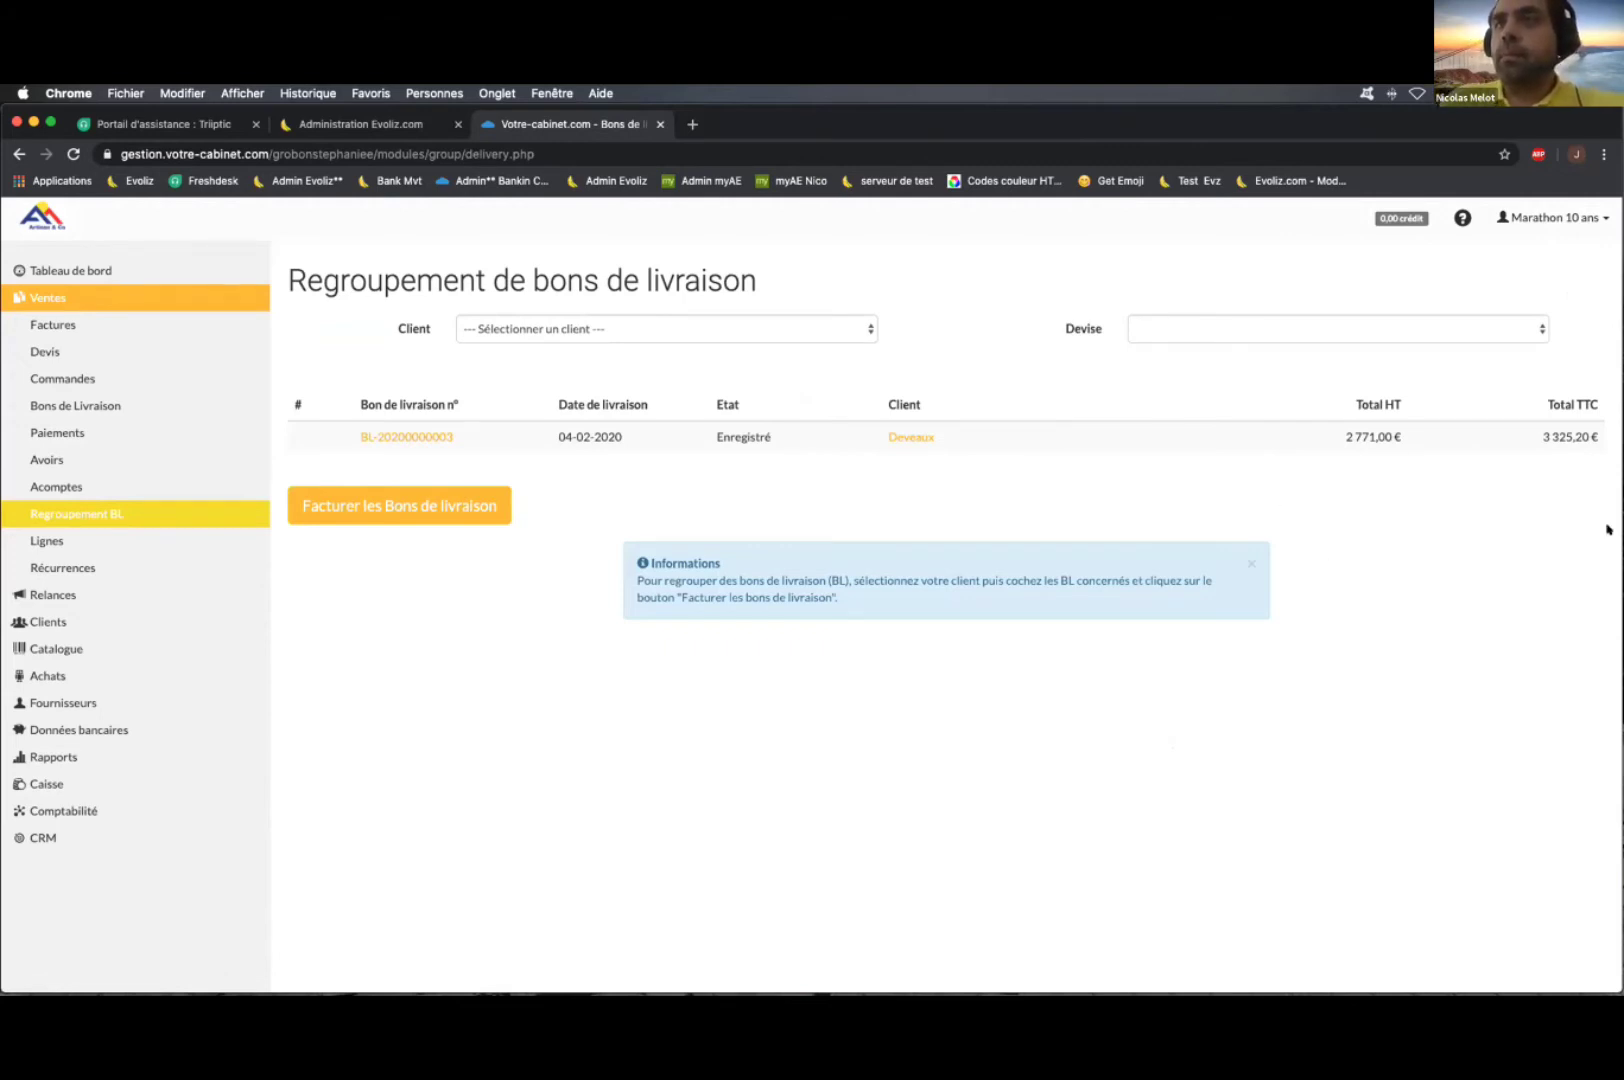
left_click(44, 325)
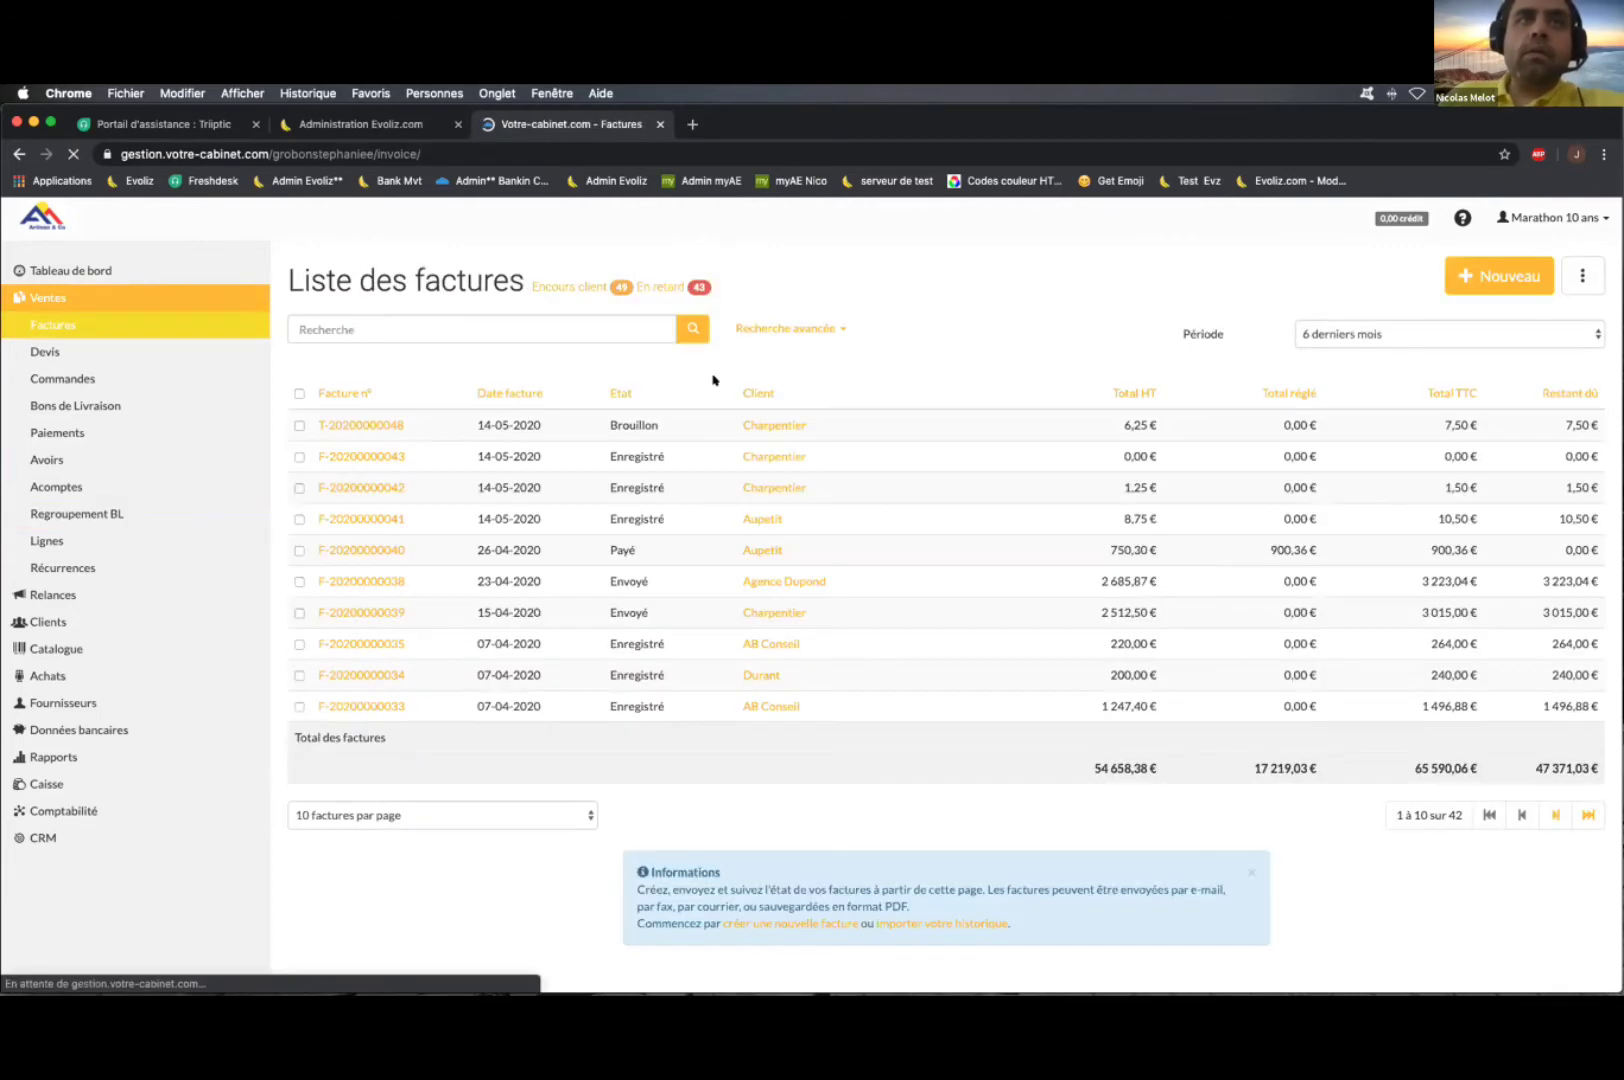
left_click(363, 457)
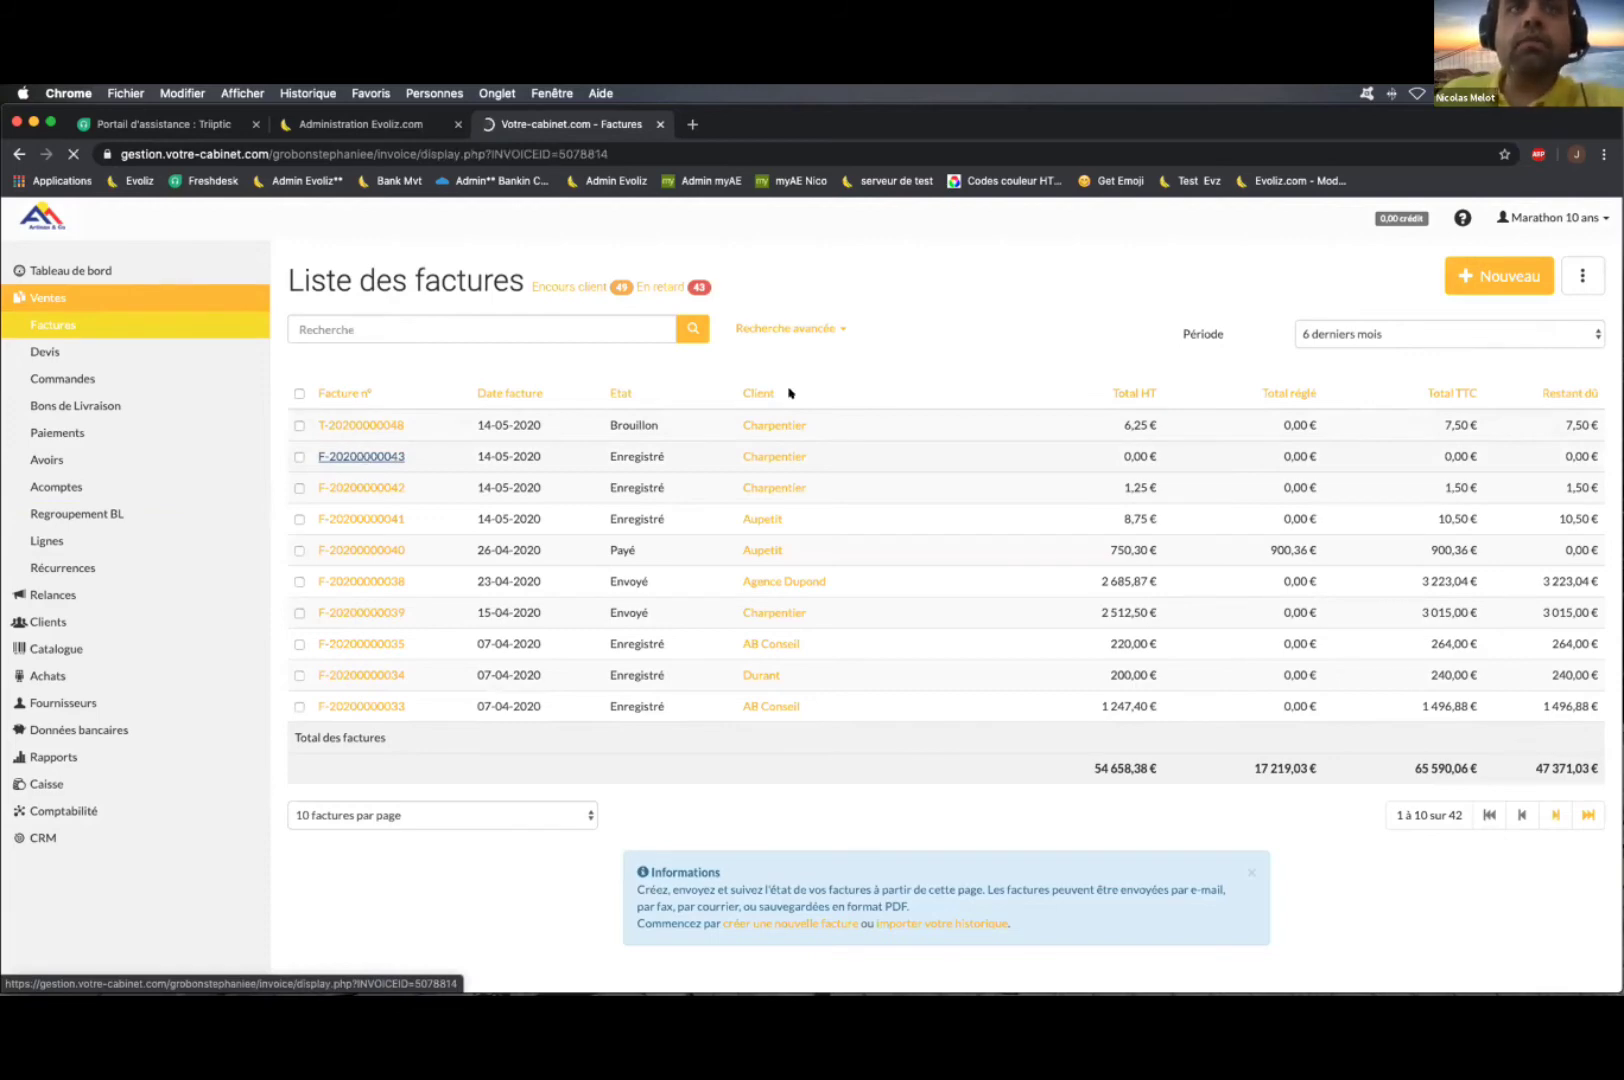
scroll(888, 410, "down", 3)
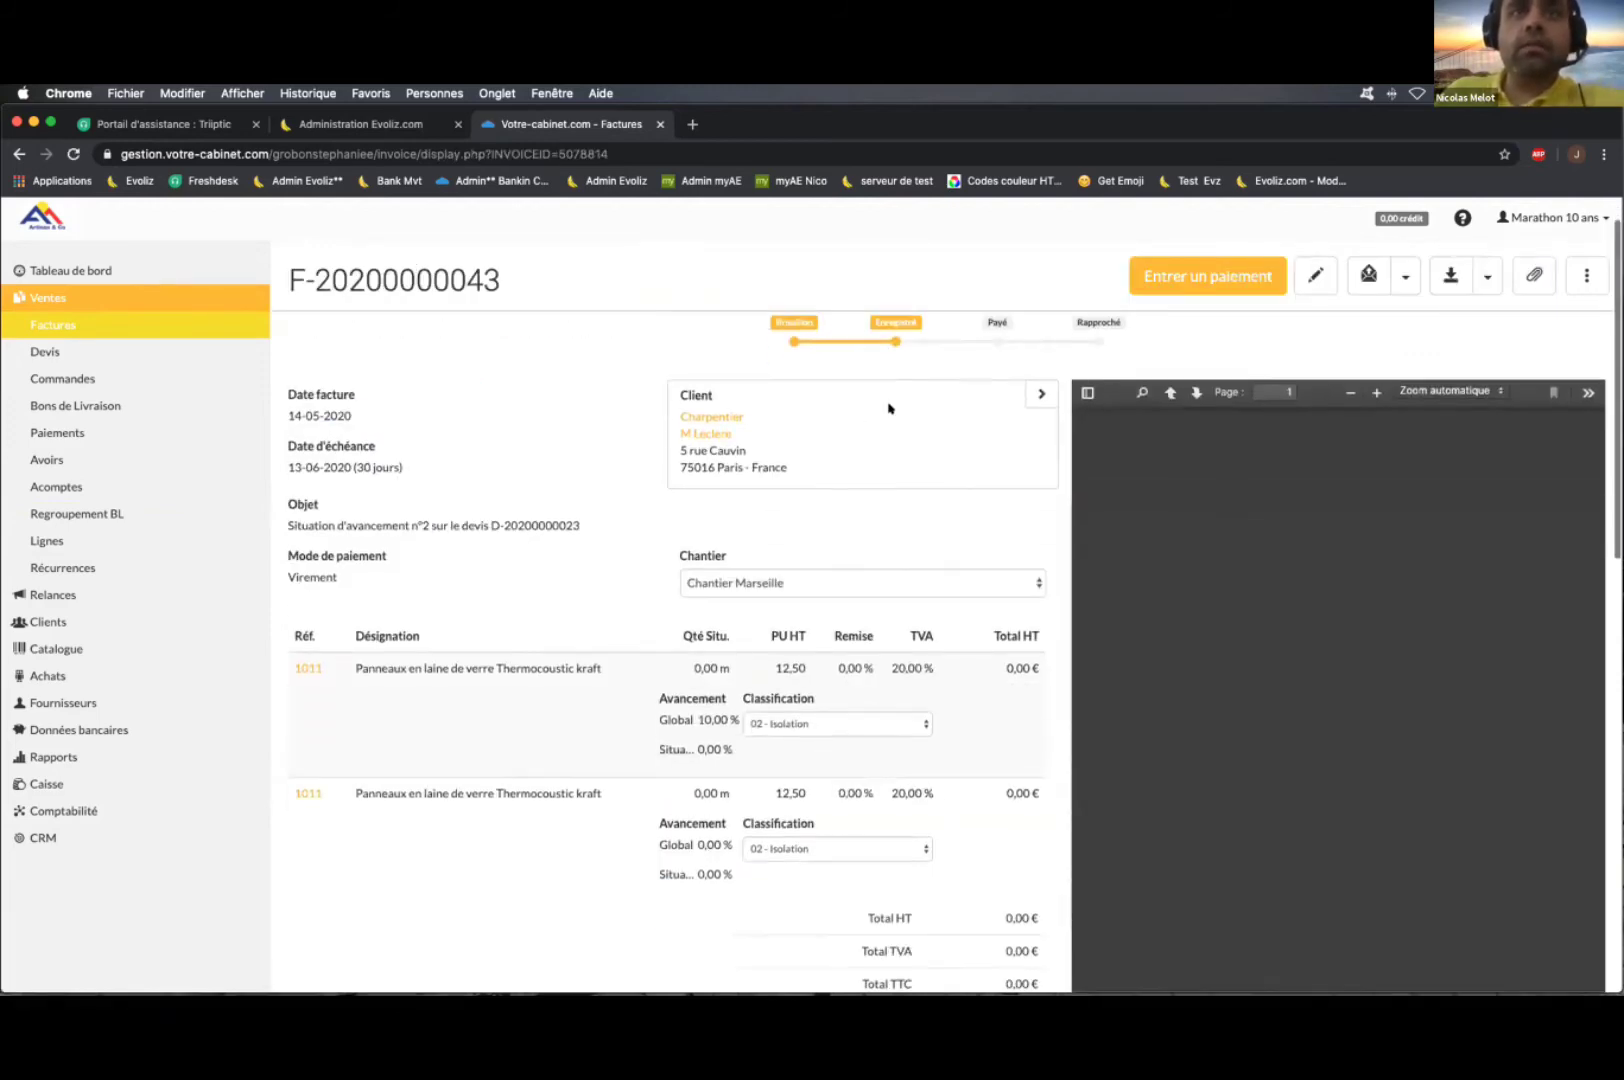
scroll(167, 331, "down", 4)
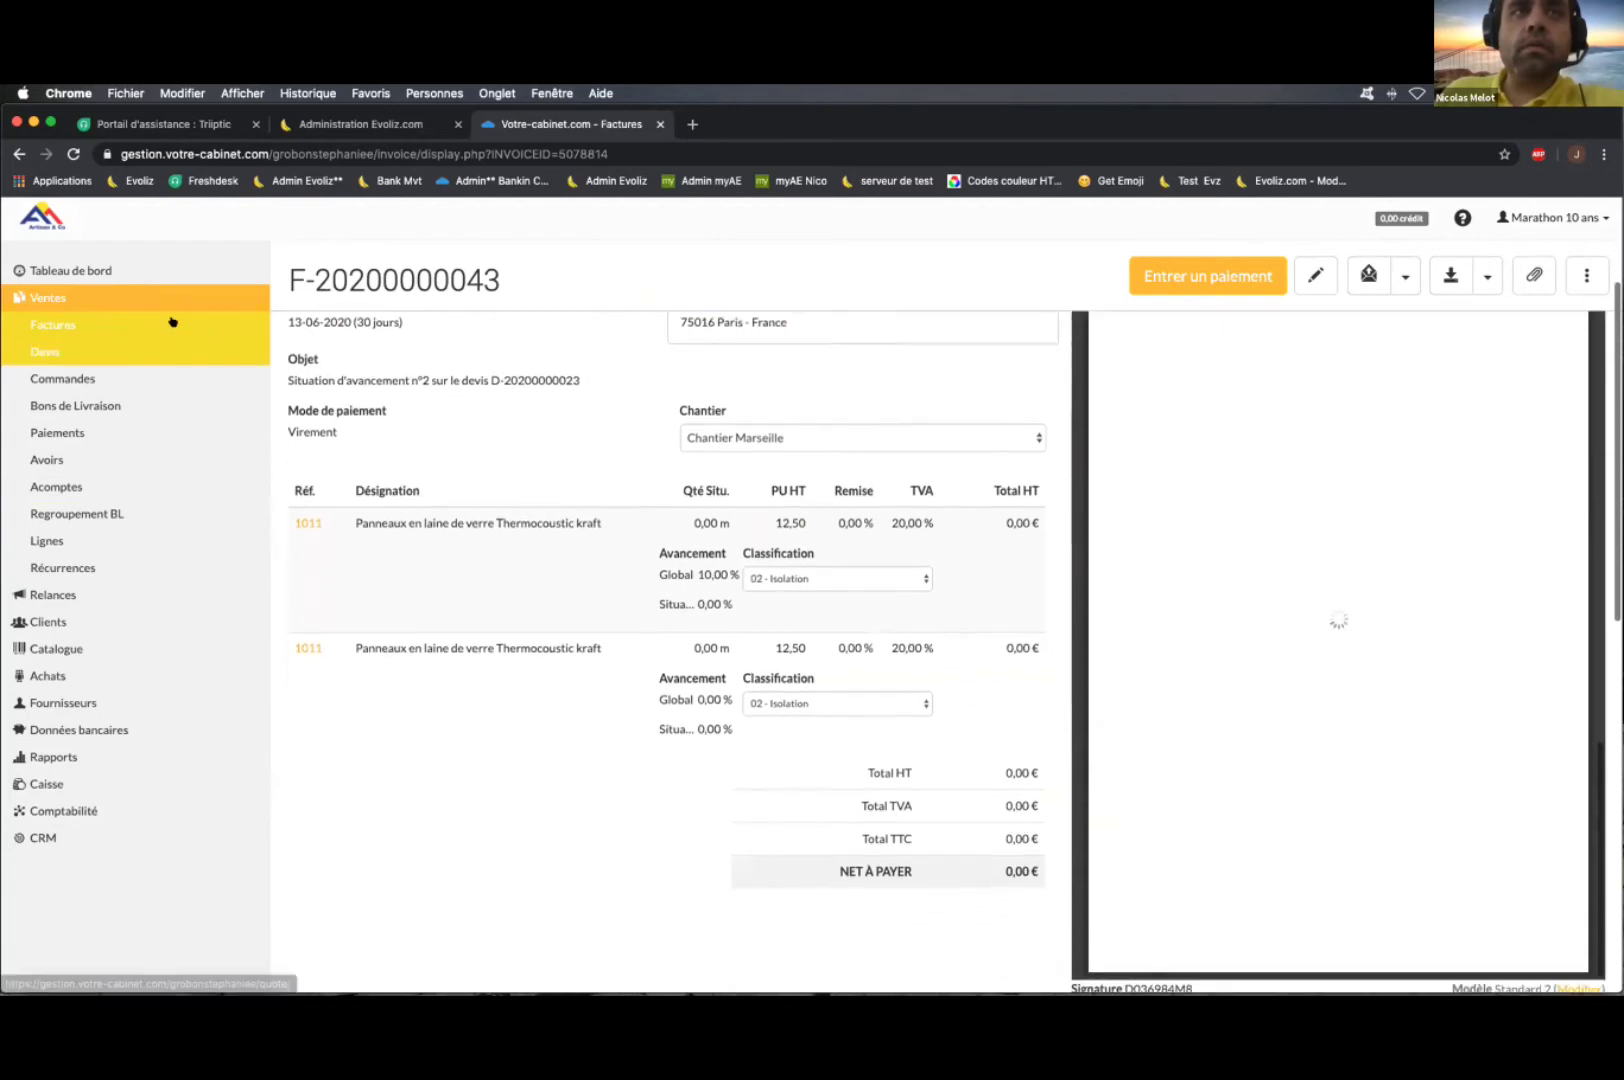
left_click(174, 324)
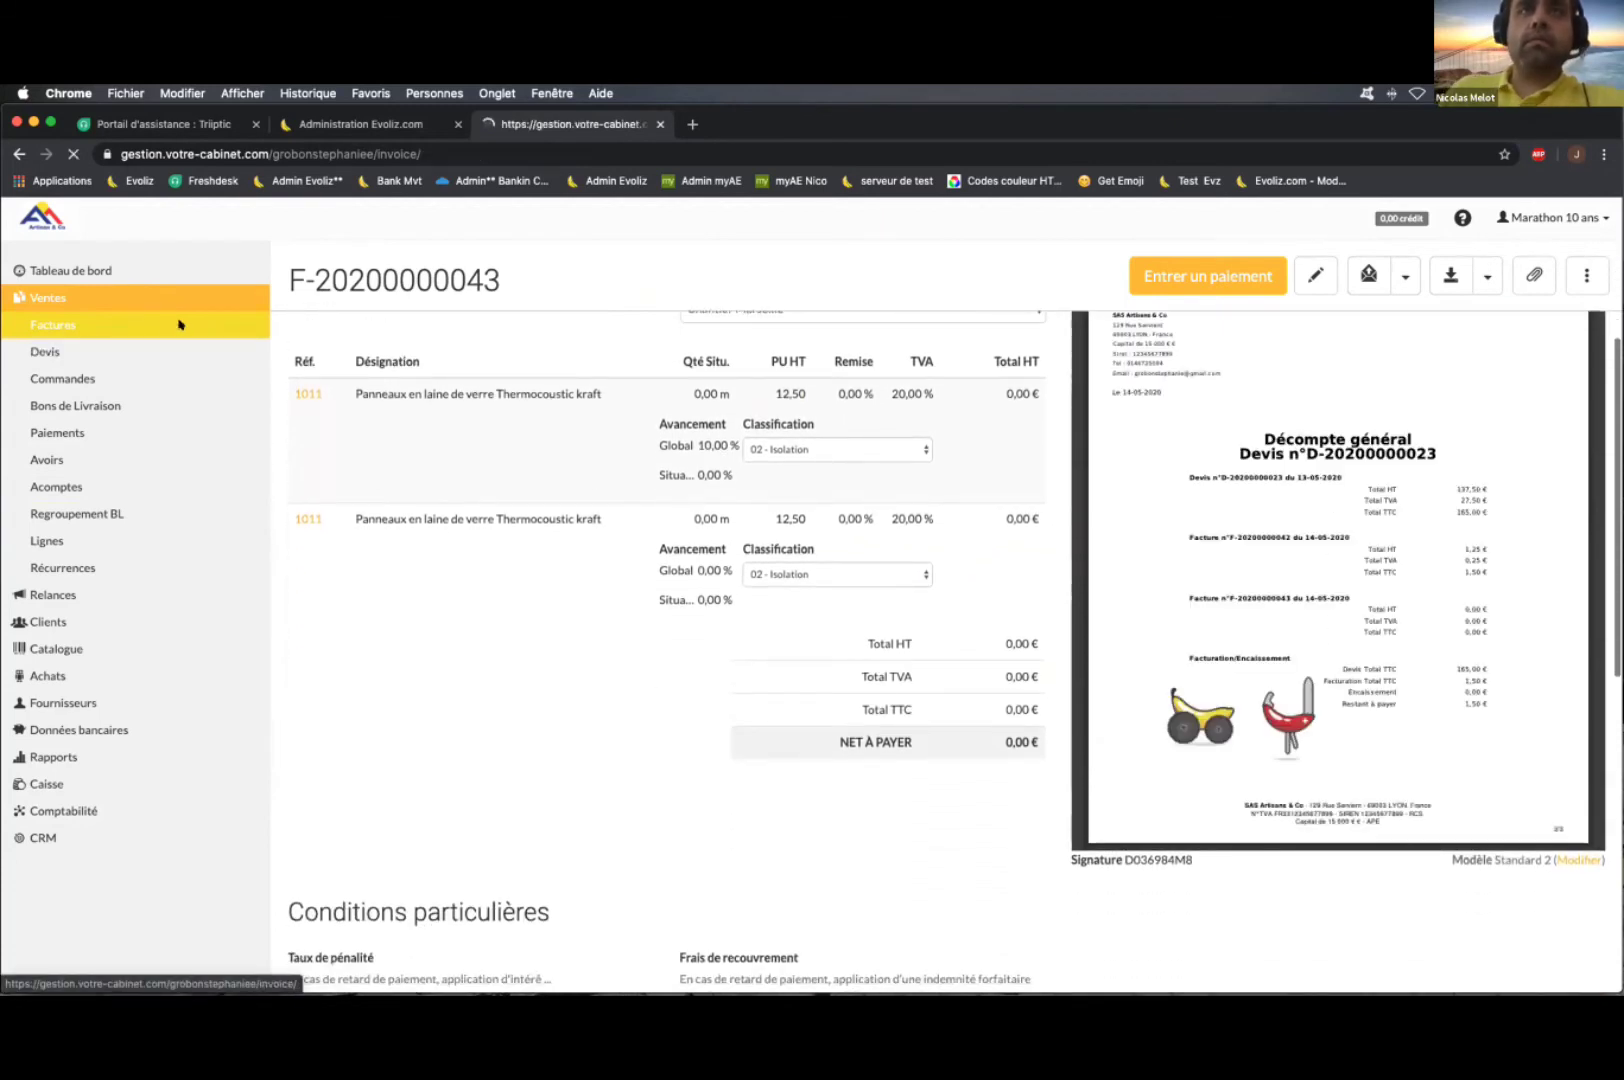
scroll(573, 525, "down", 1)
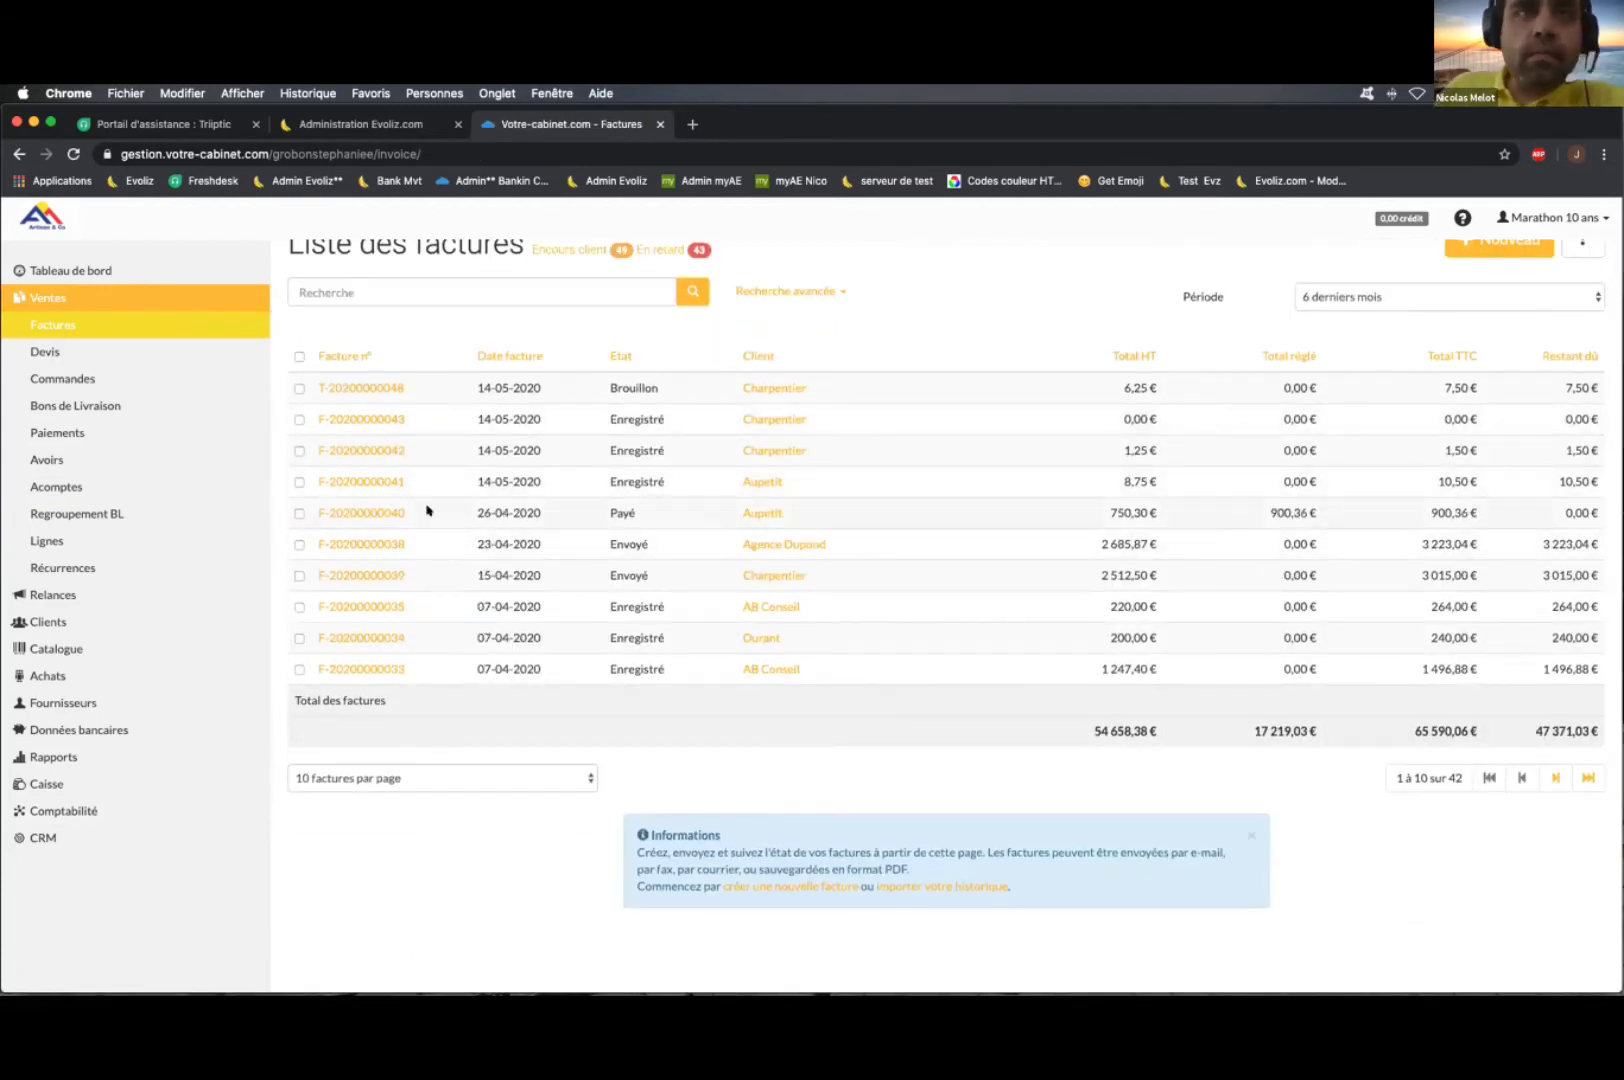
left_click(349, 483)
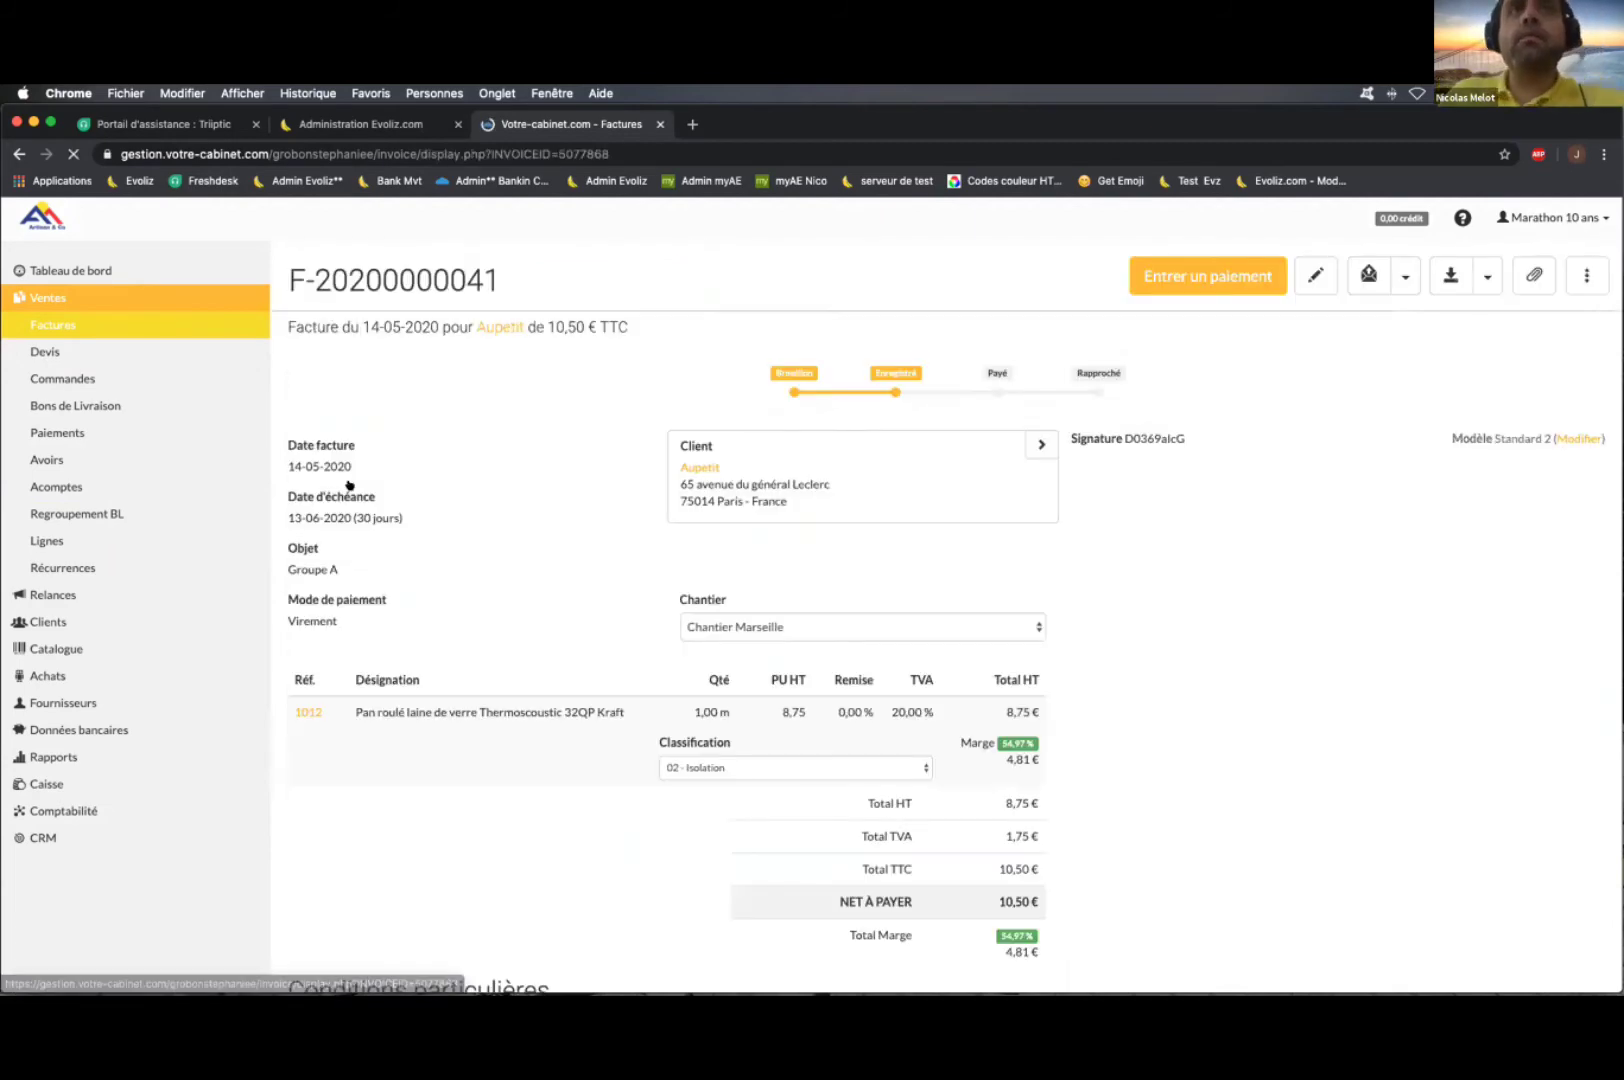
scroll(903, 498, "down", 3)
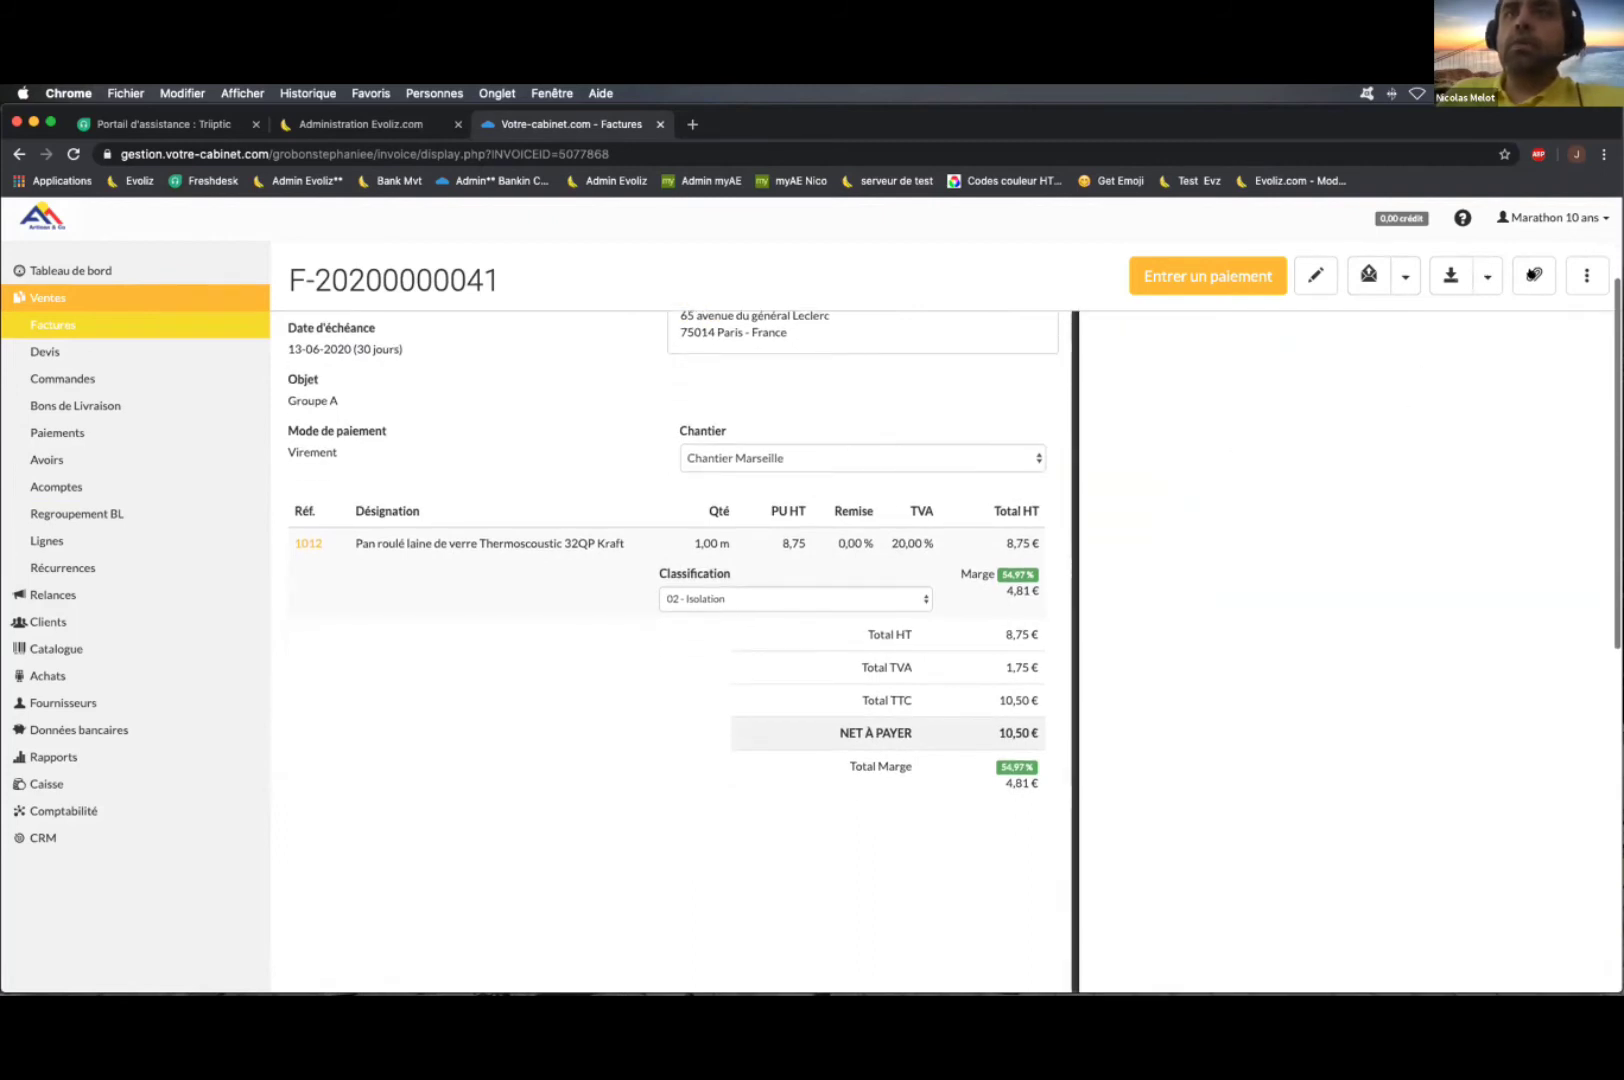
left_click(1533, 274)
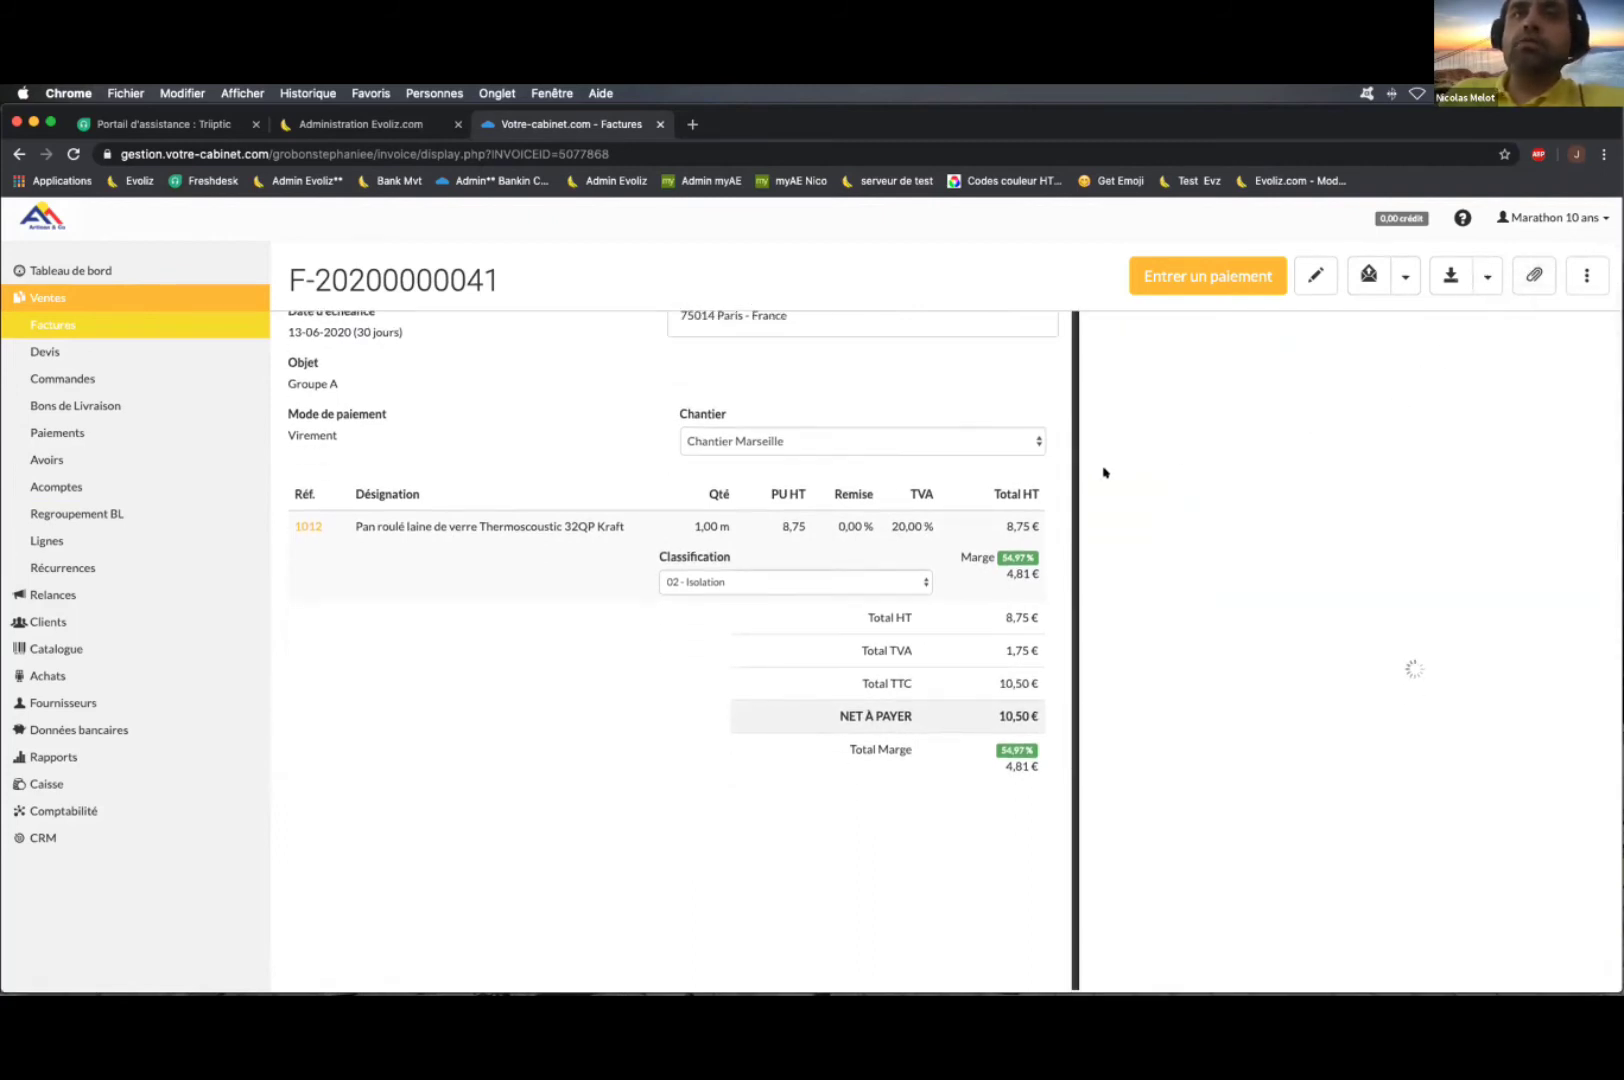
scroll(888, 548, "down", 3)
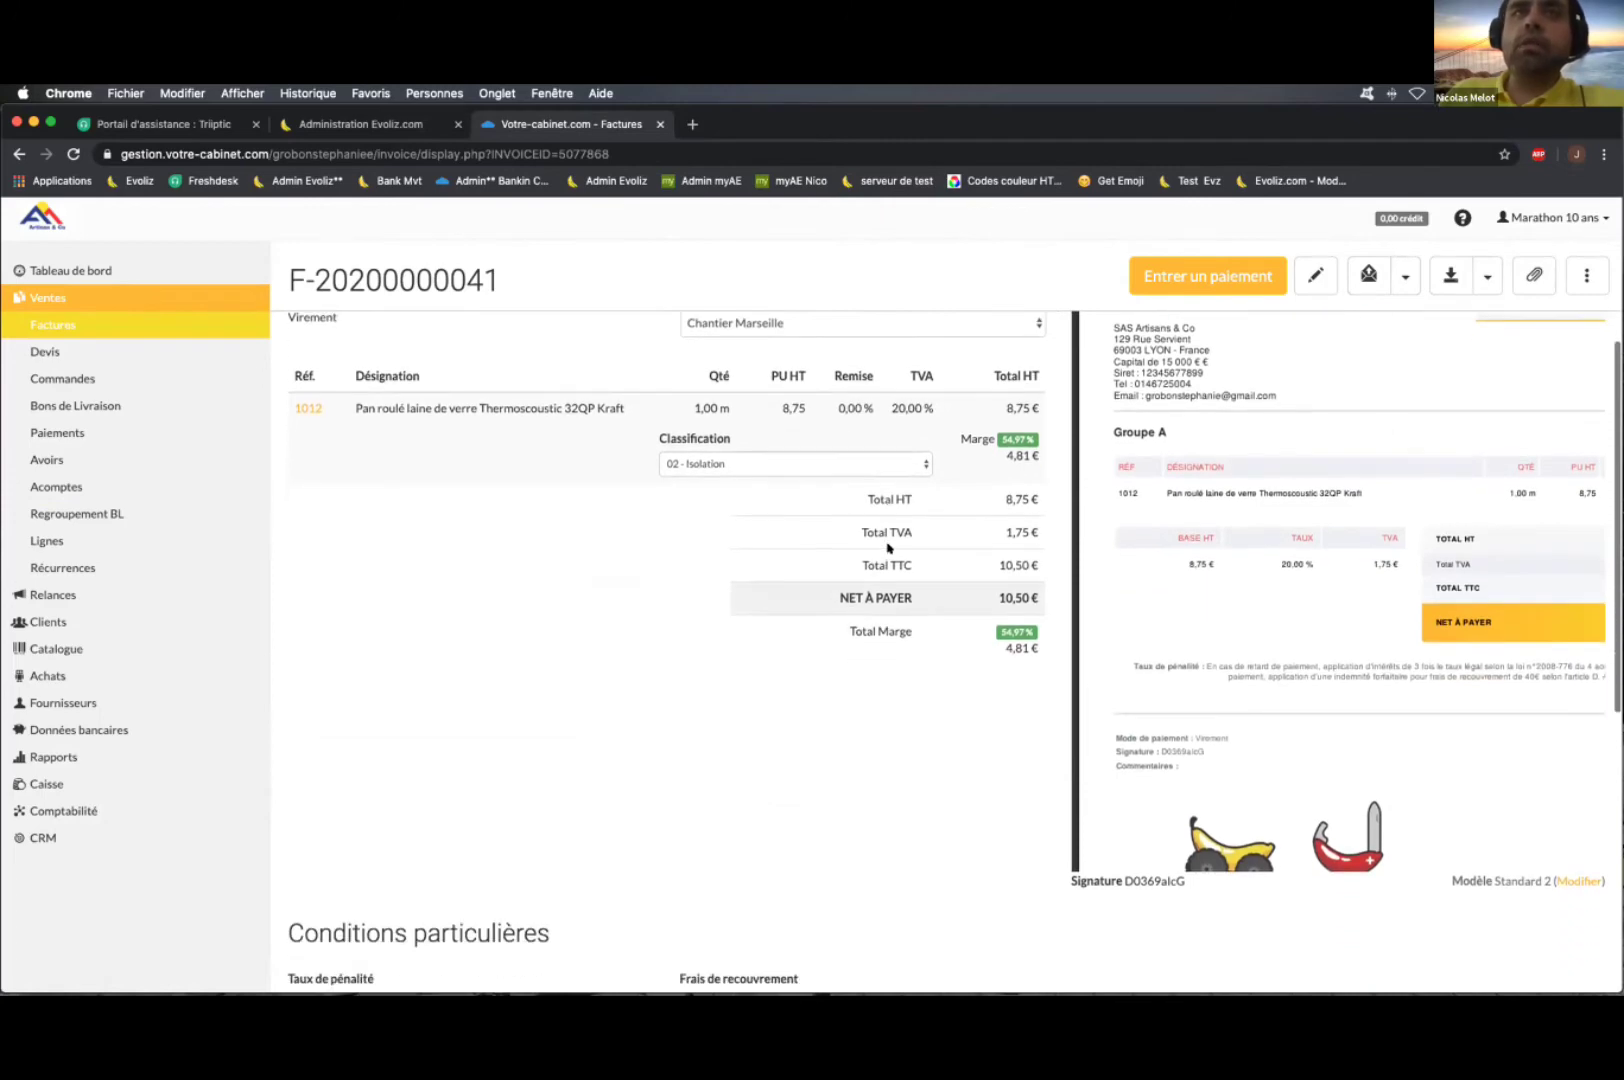
scroll(888, 548, "down", 3)
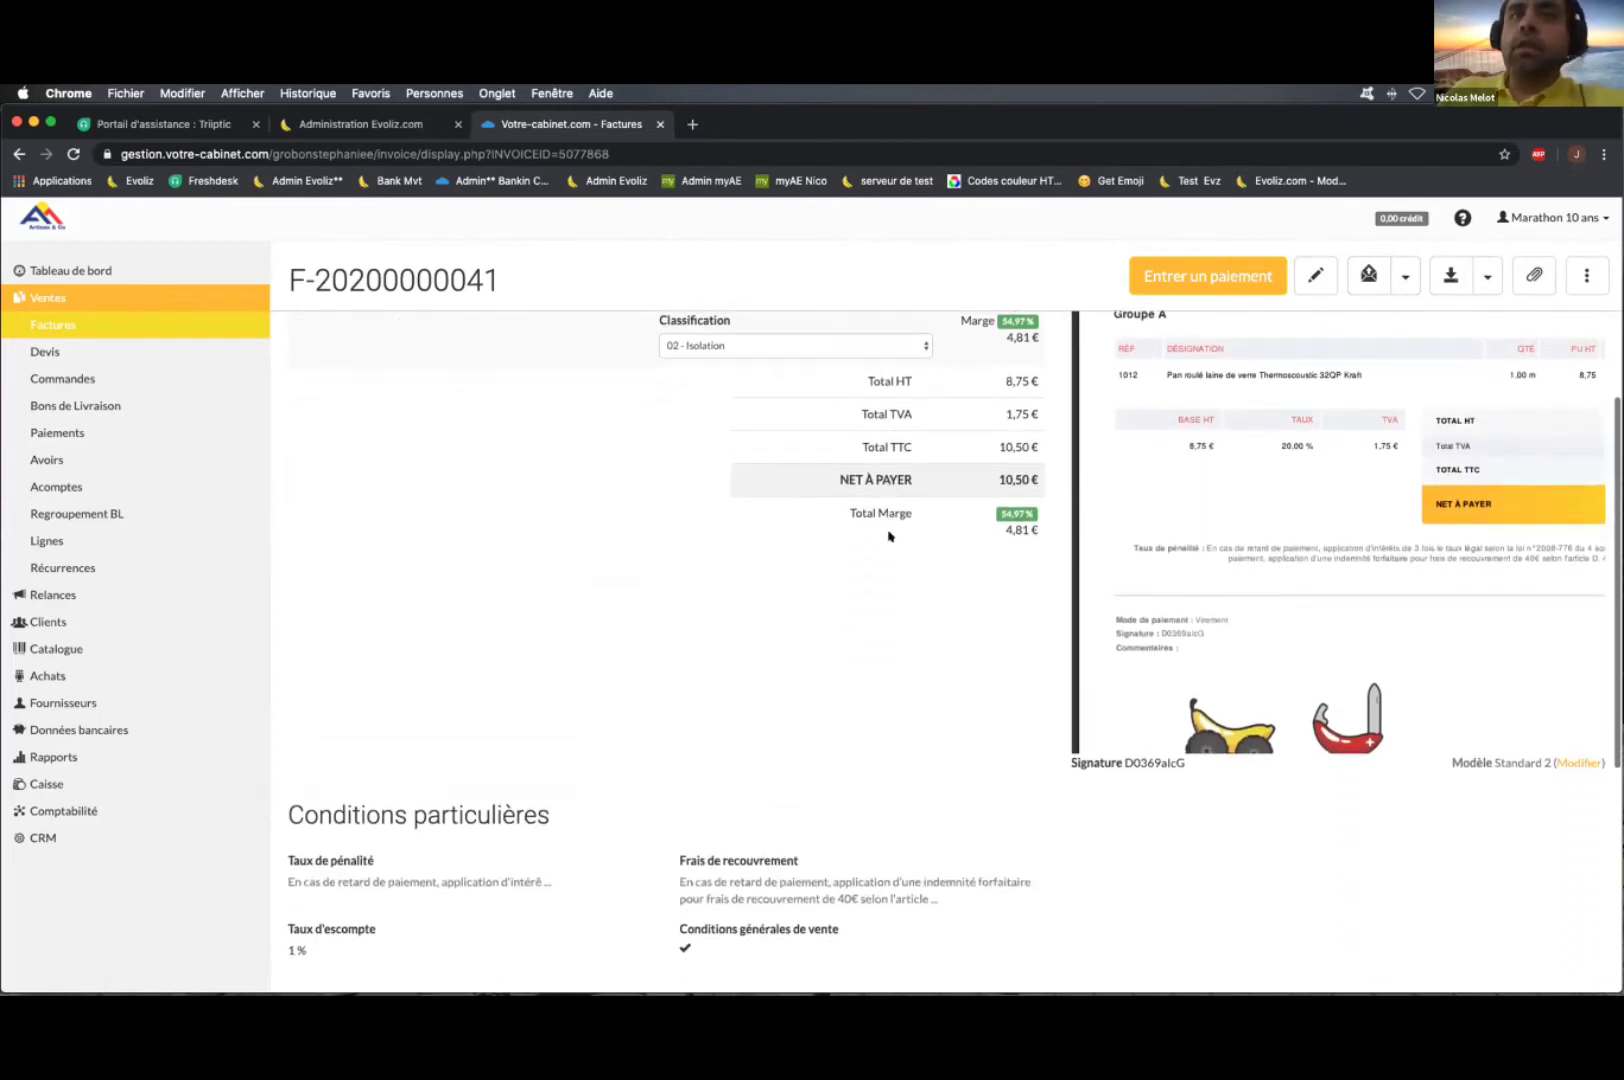
scroll(890, 532, "down", 4)
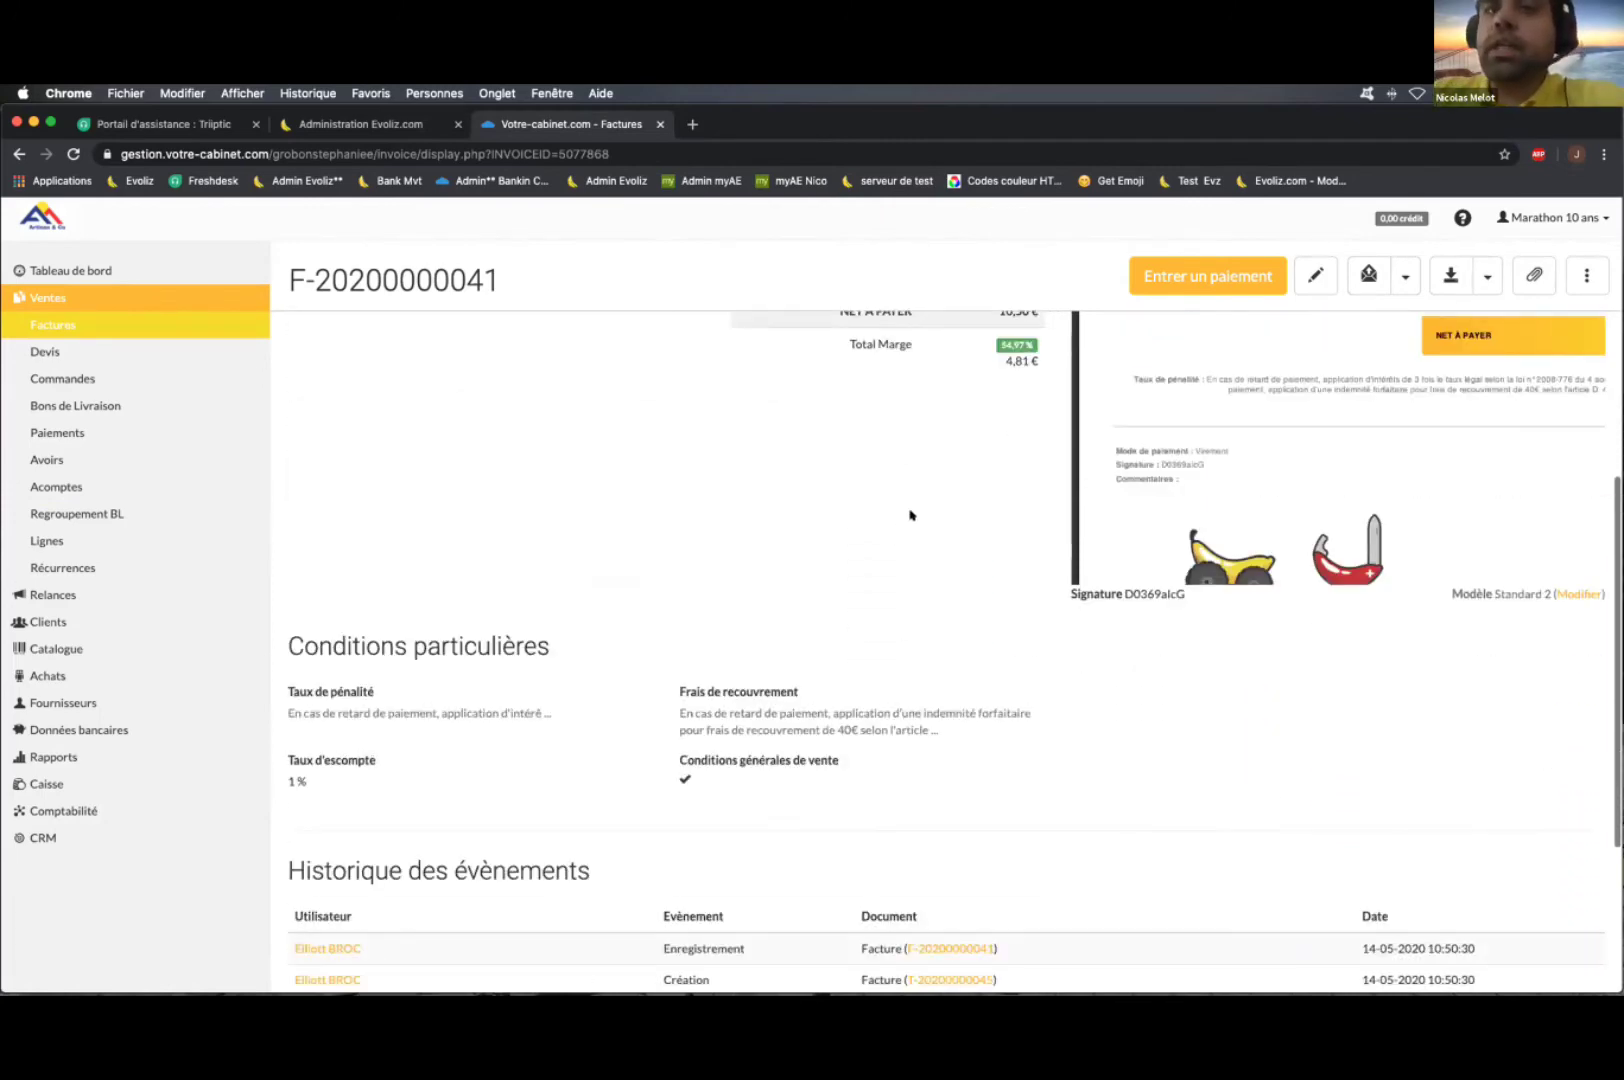
scroll(911, 515, "down", 1)
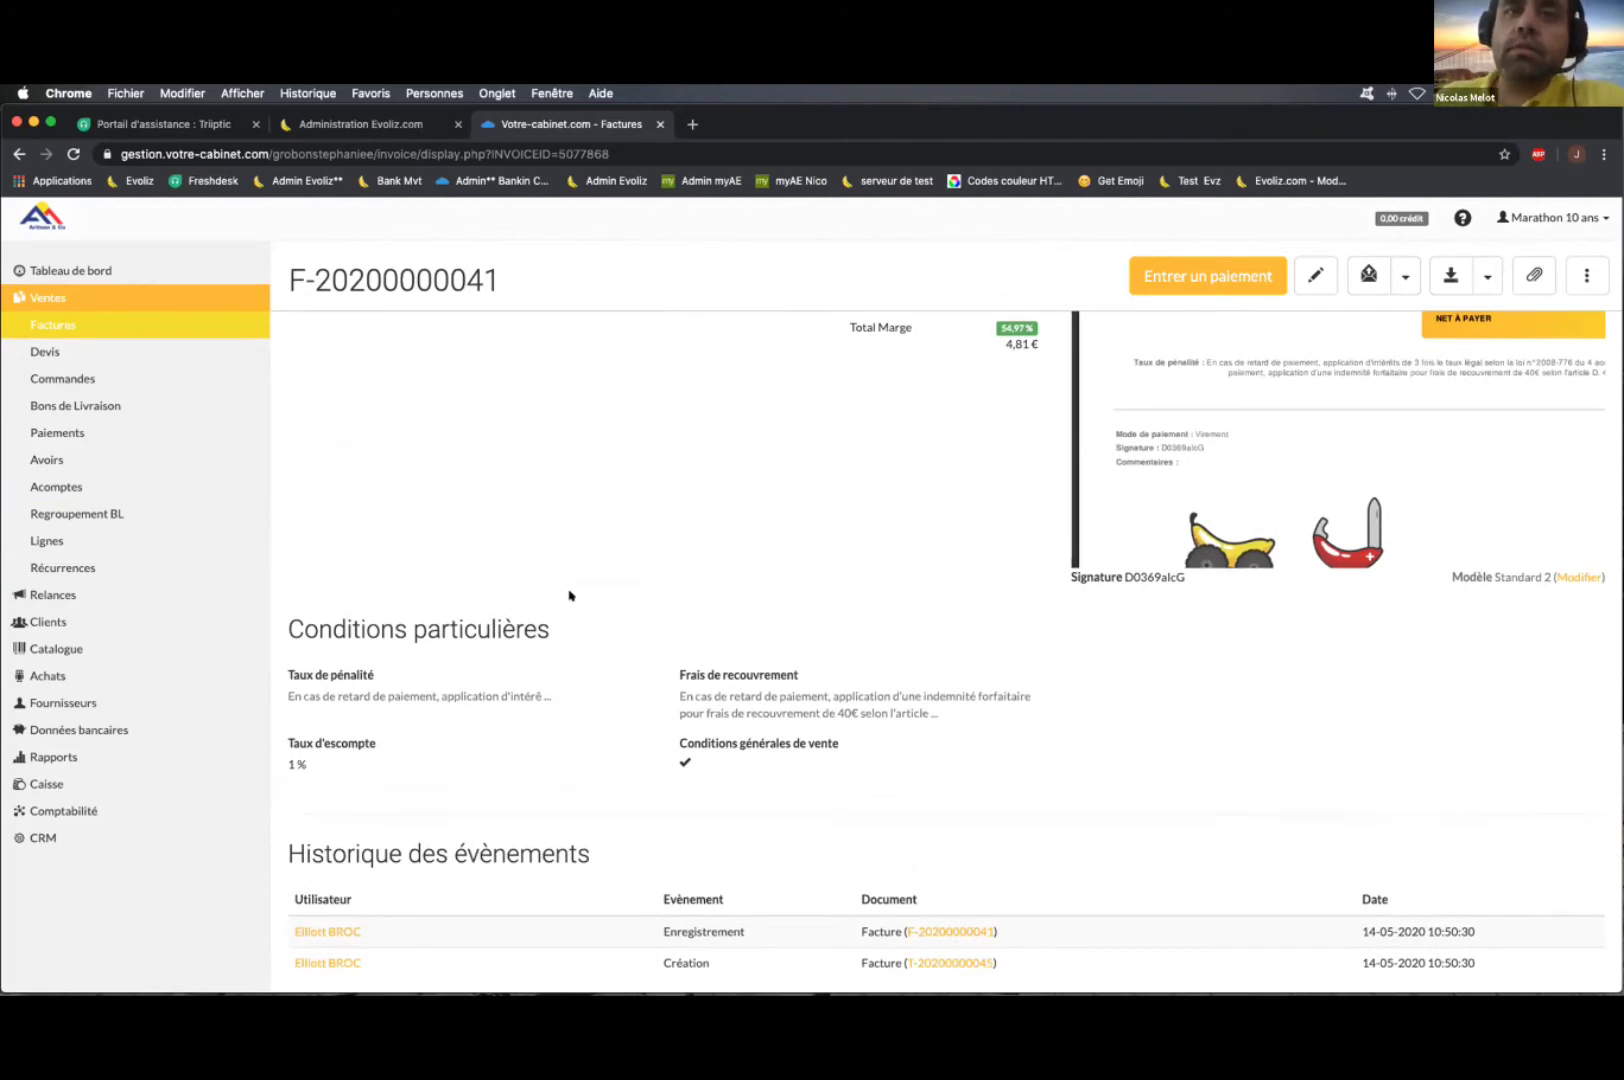
scroll(570, 595, "down", 4)
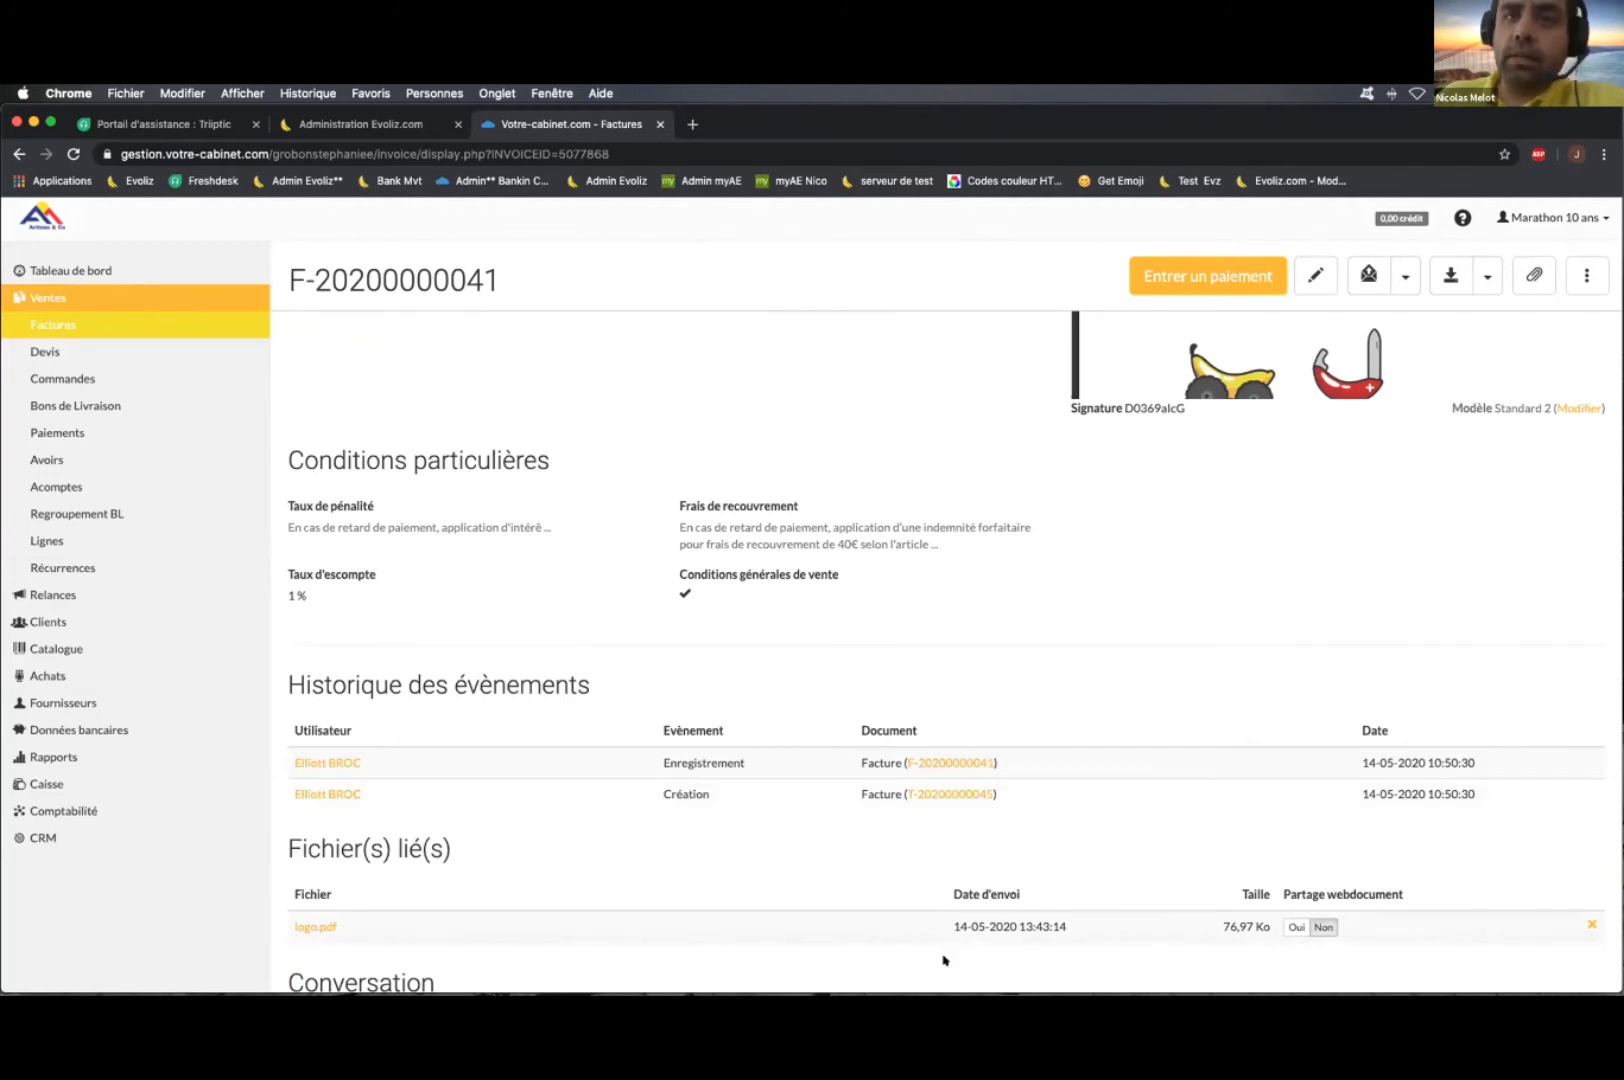
left_click(1296, 928)
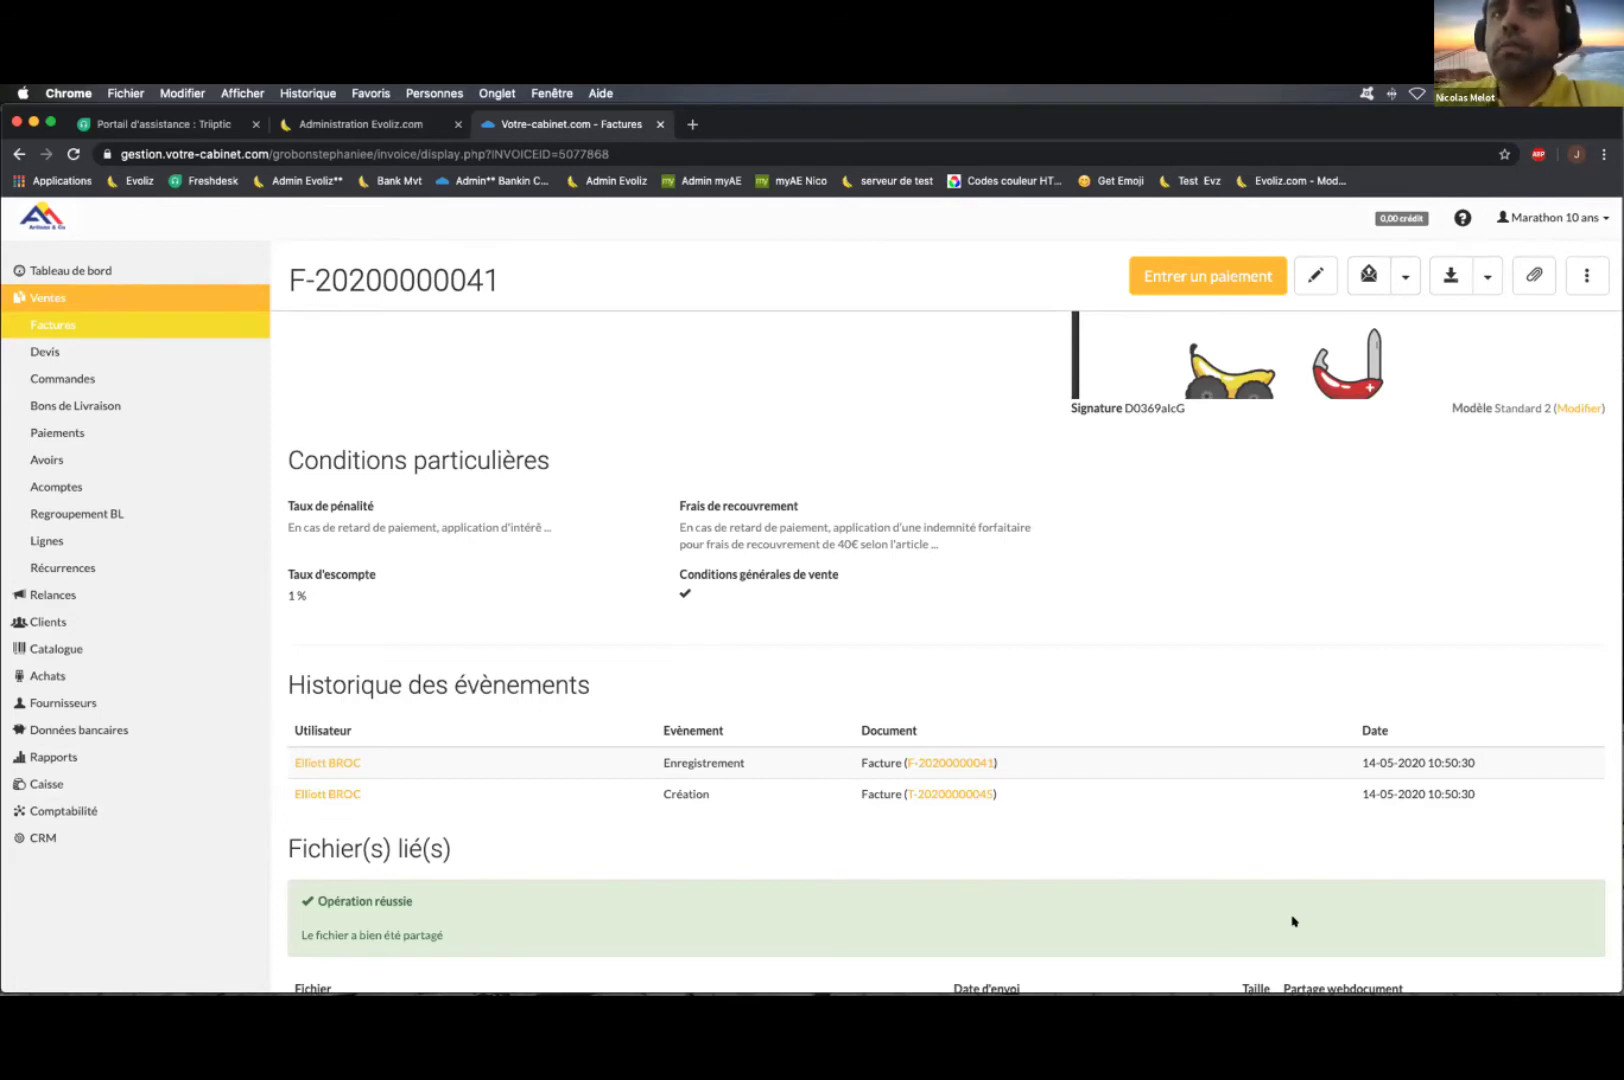
scroll(1309, 852, "down", 1)
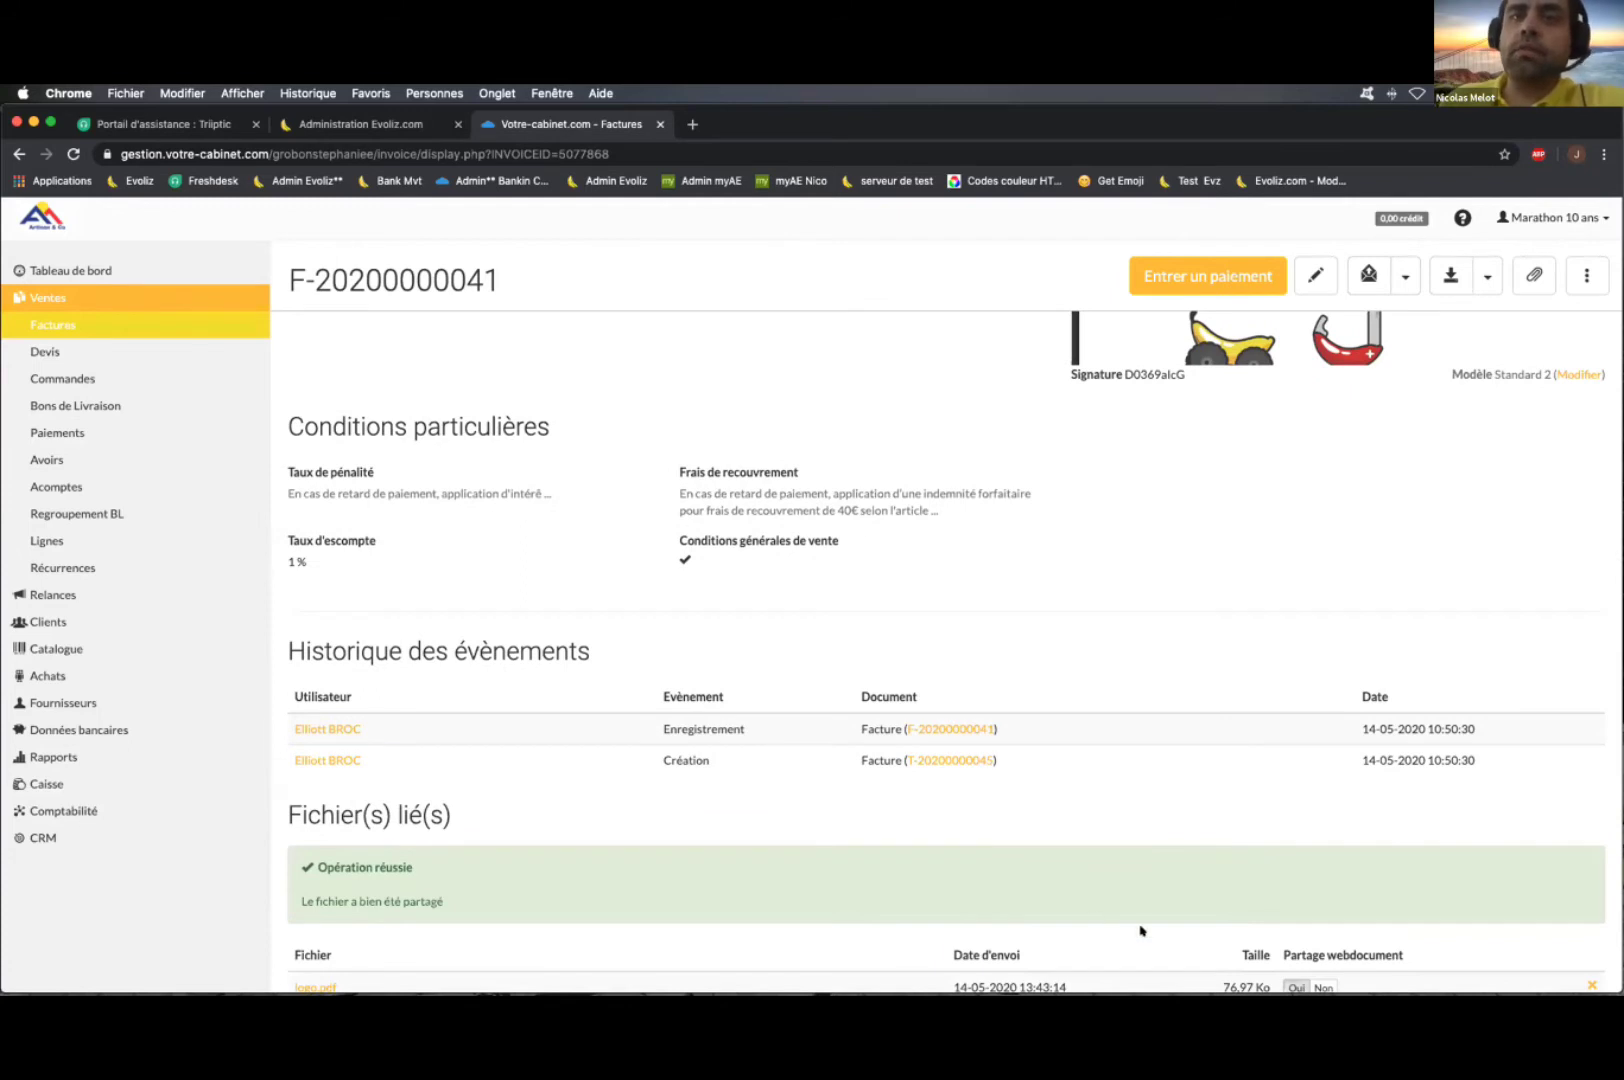
scroll(1145, 910, "down", 2)
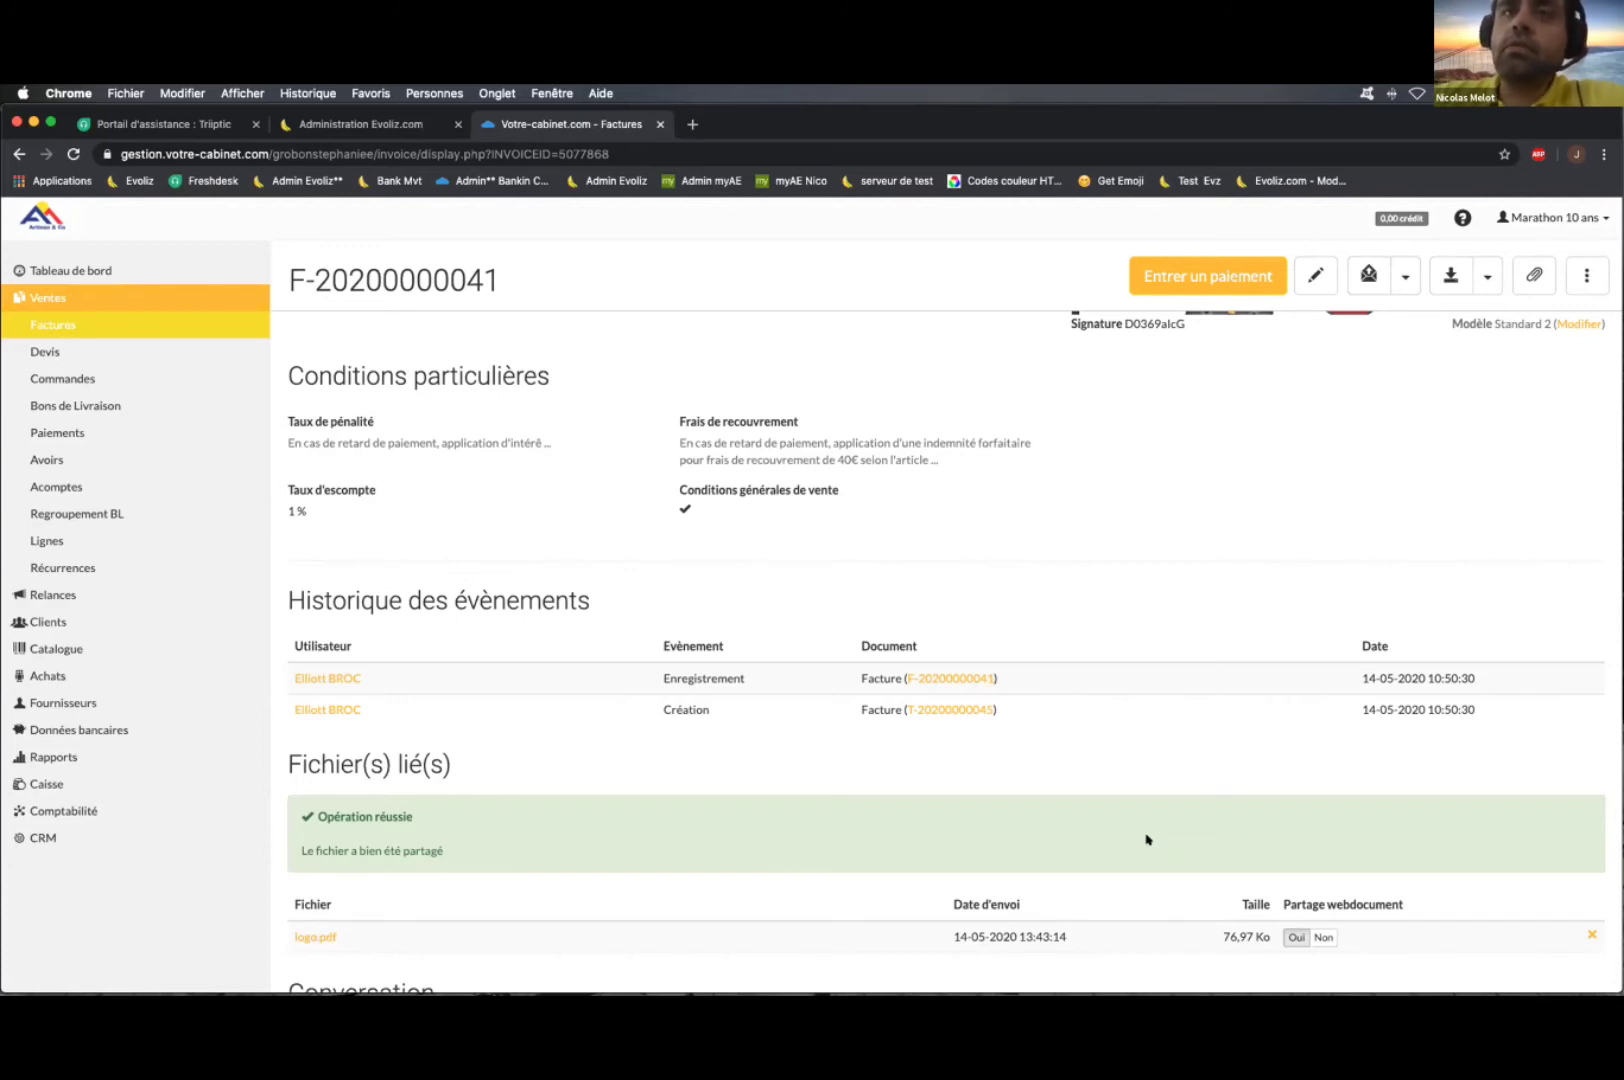
scroll(1044, 877, "down", 1)
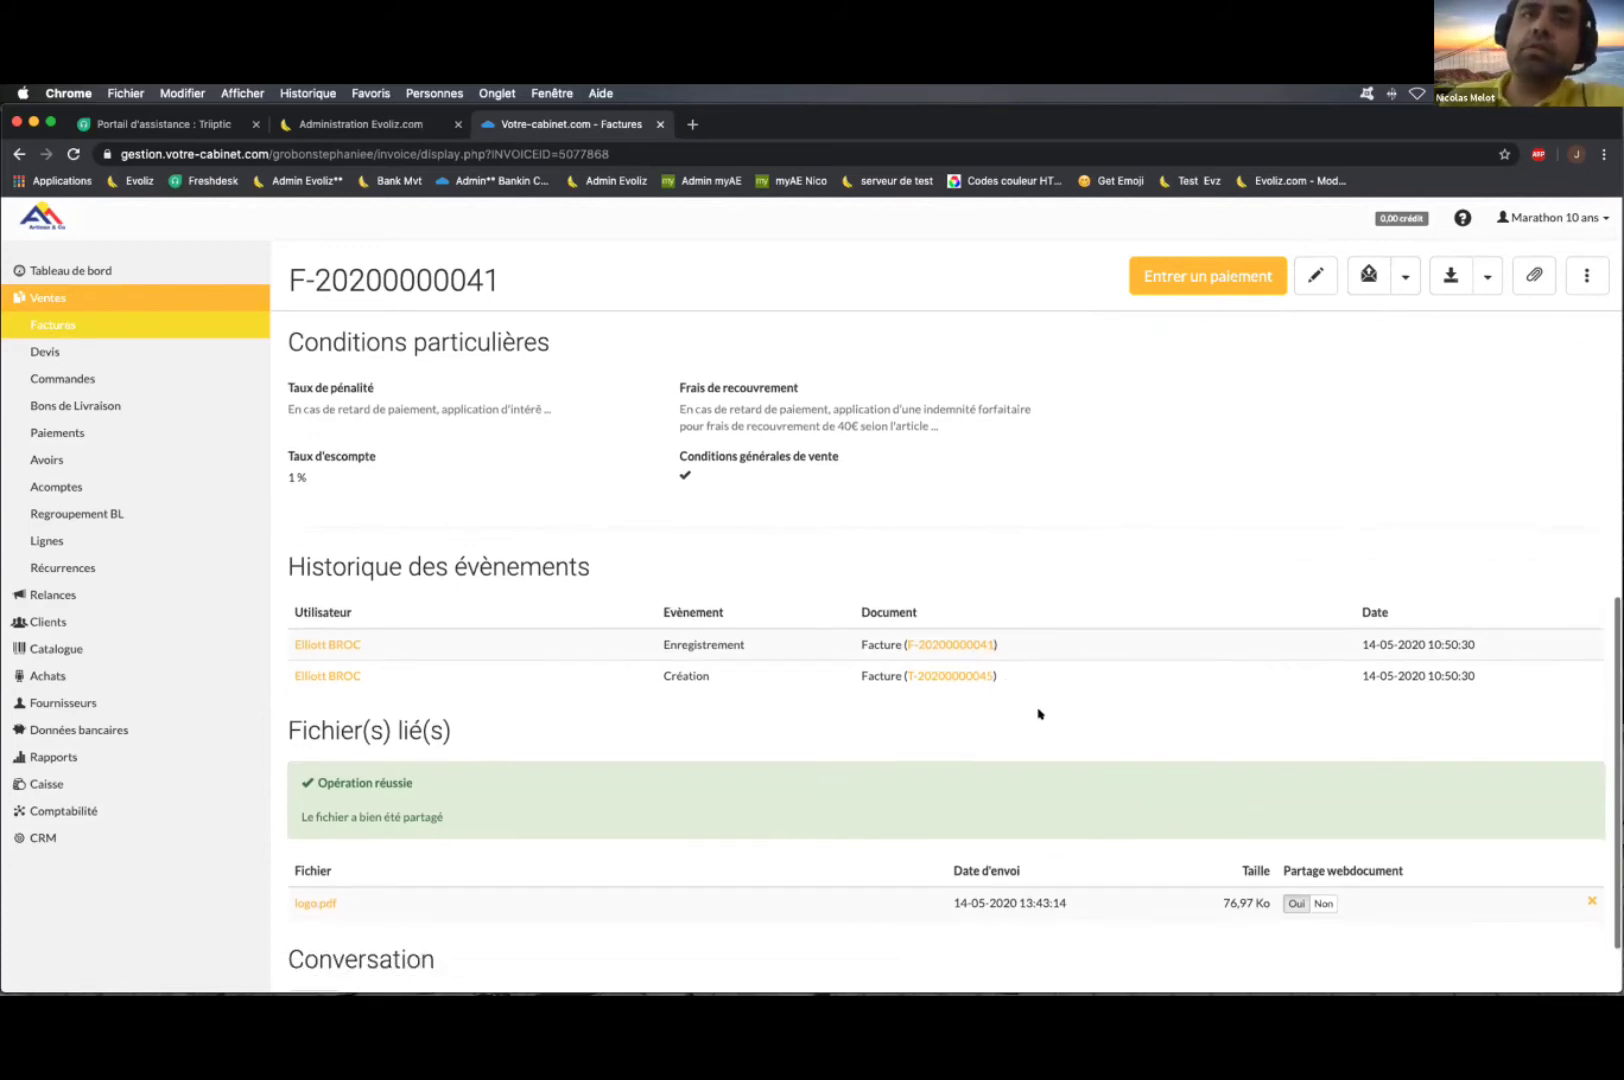
scroll(664, 873, "down", 2)
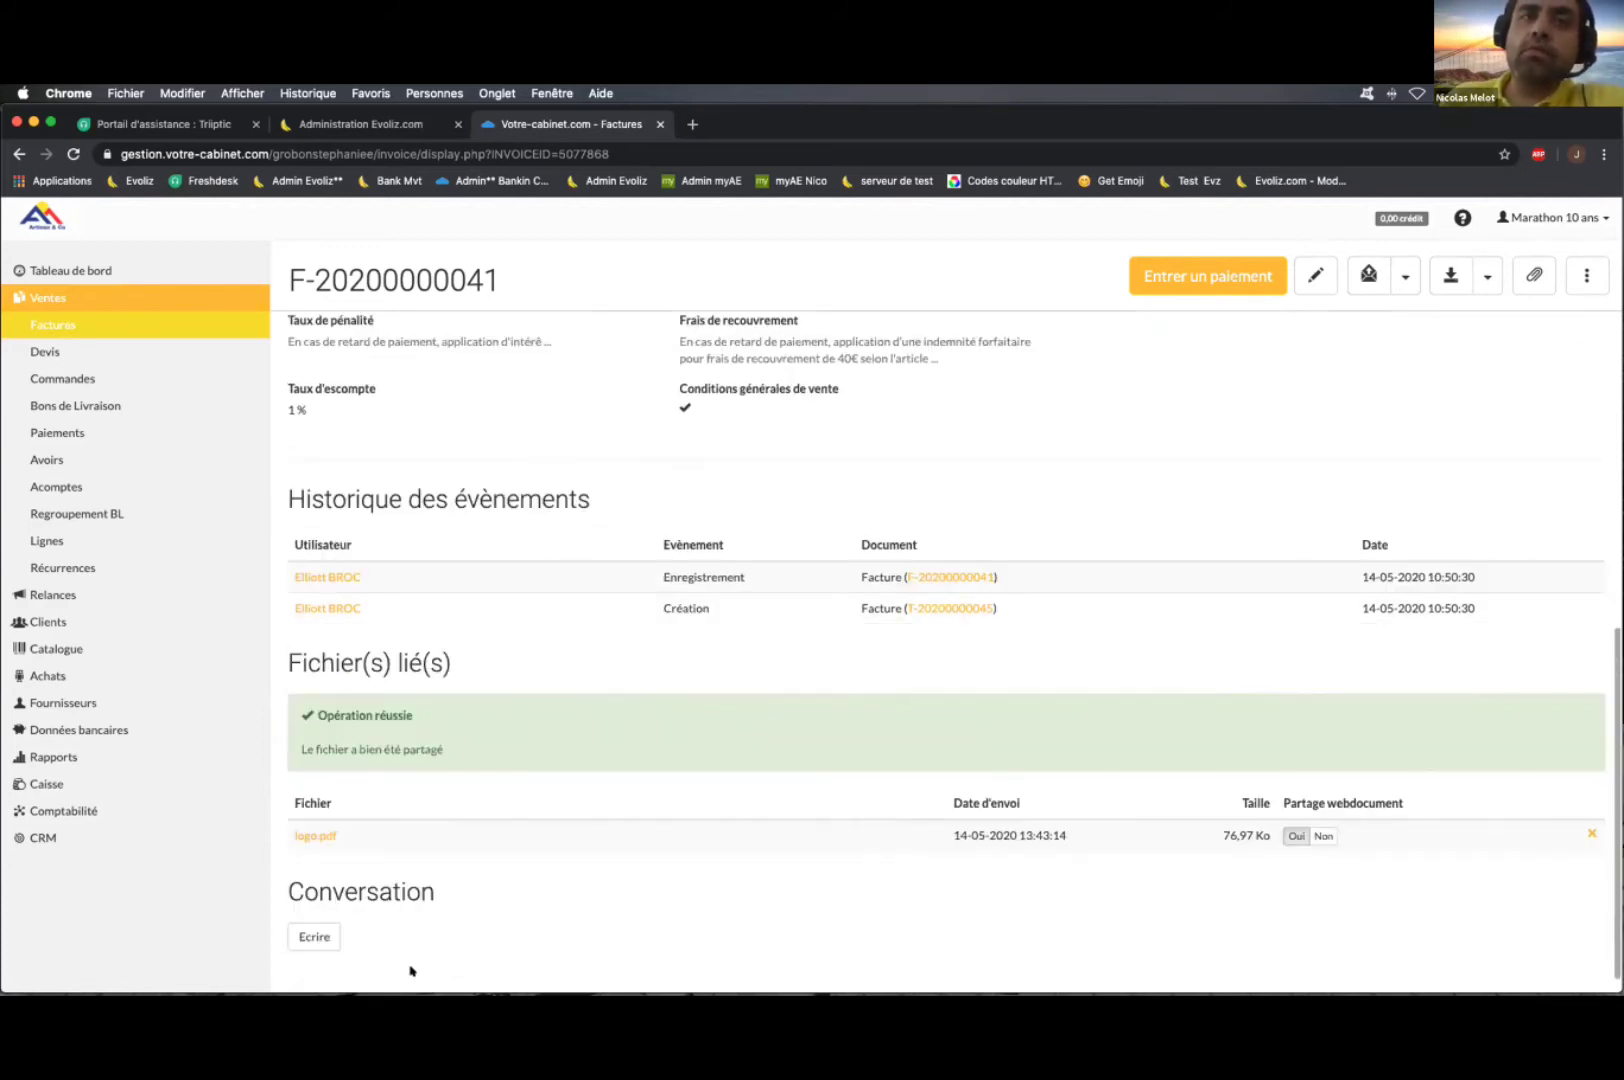
scroll(330, 946, "down", 1)
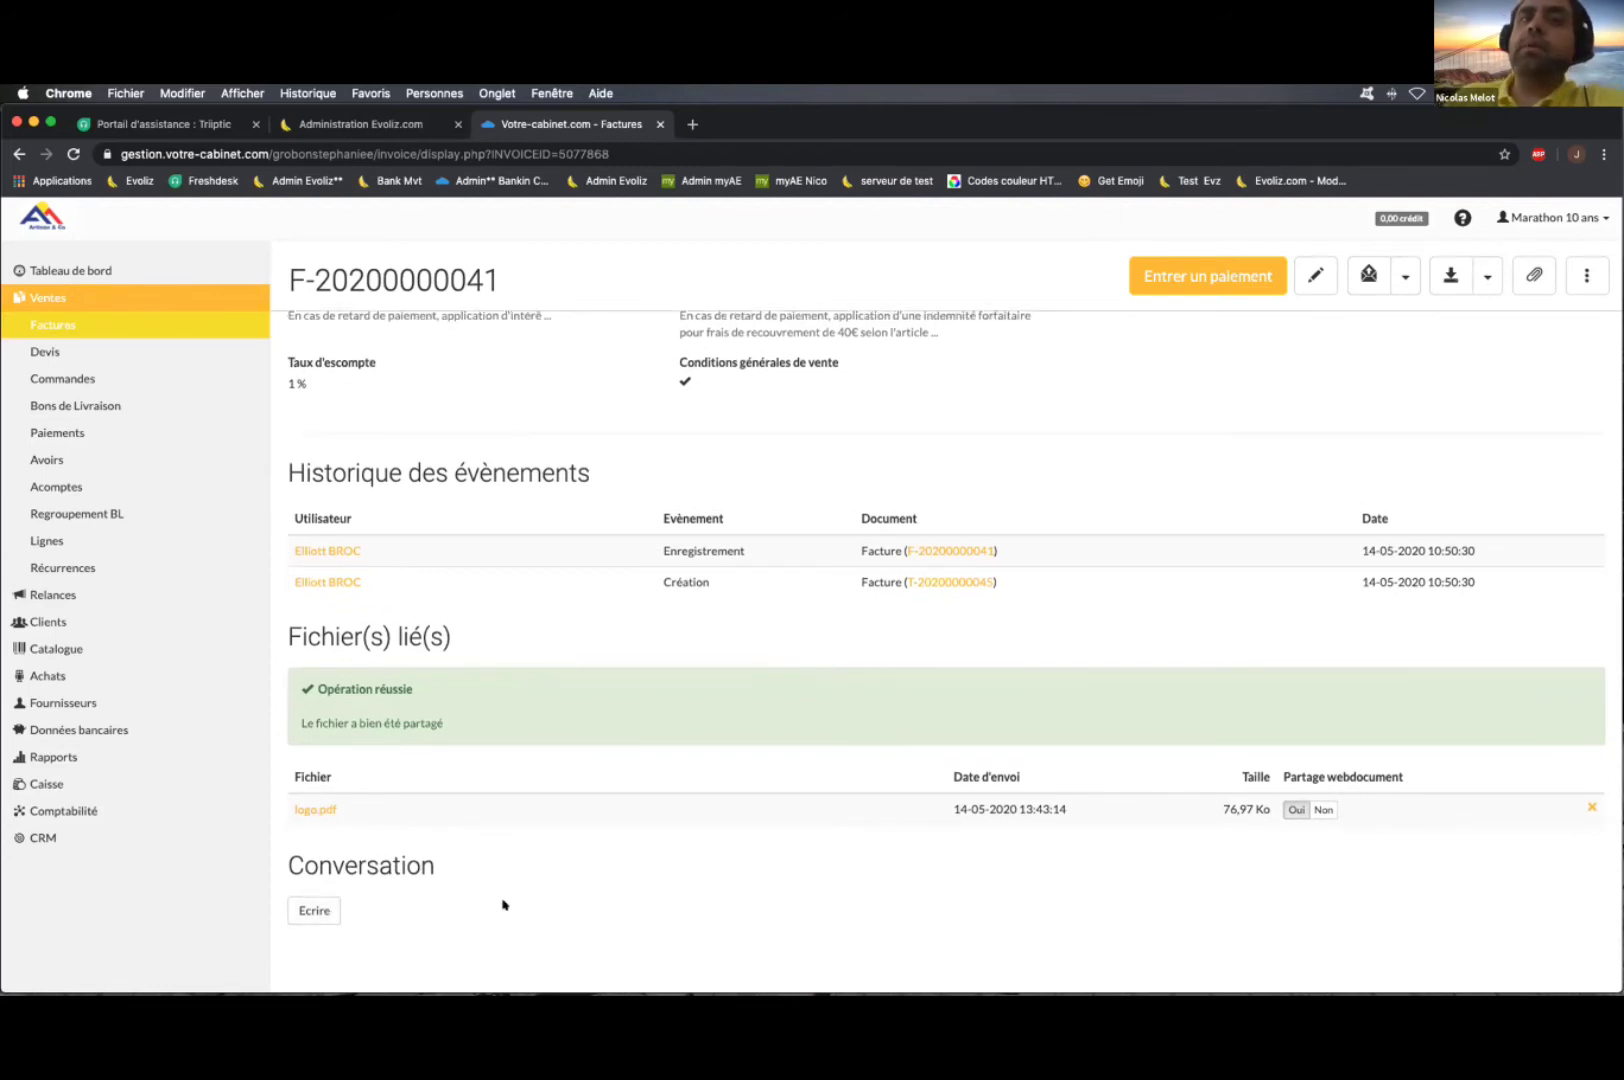
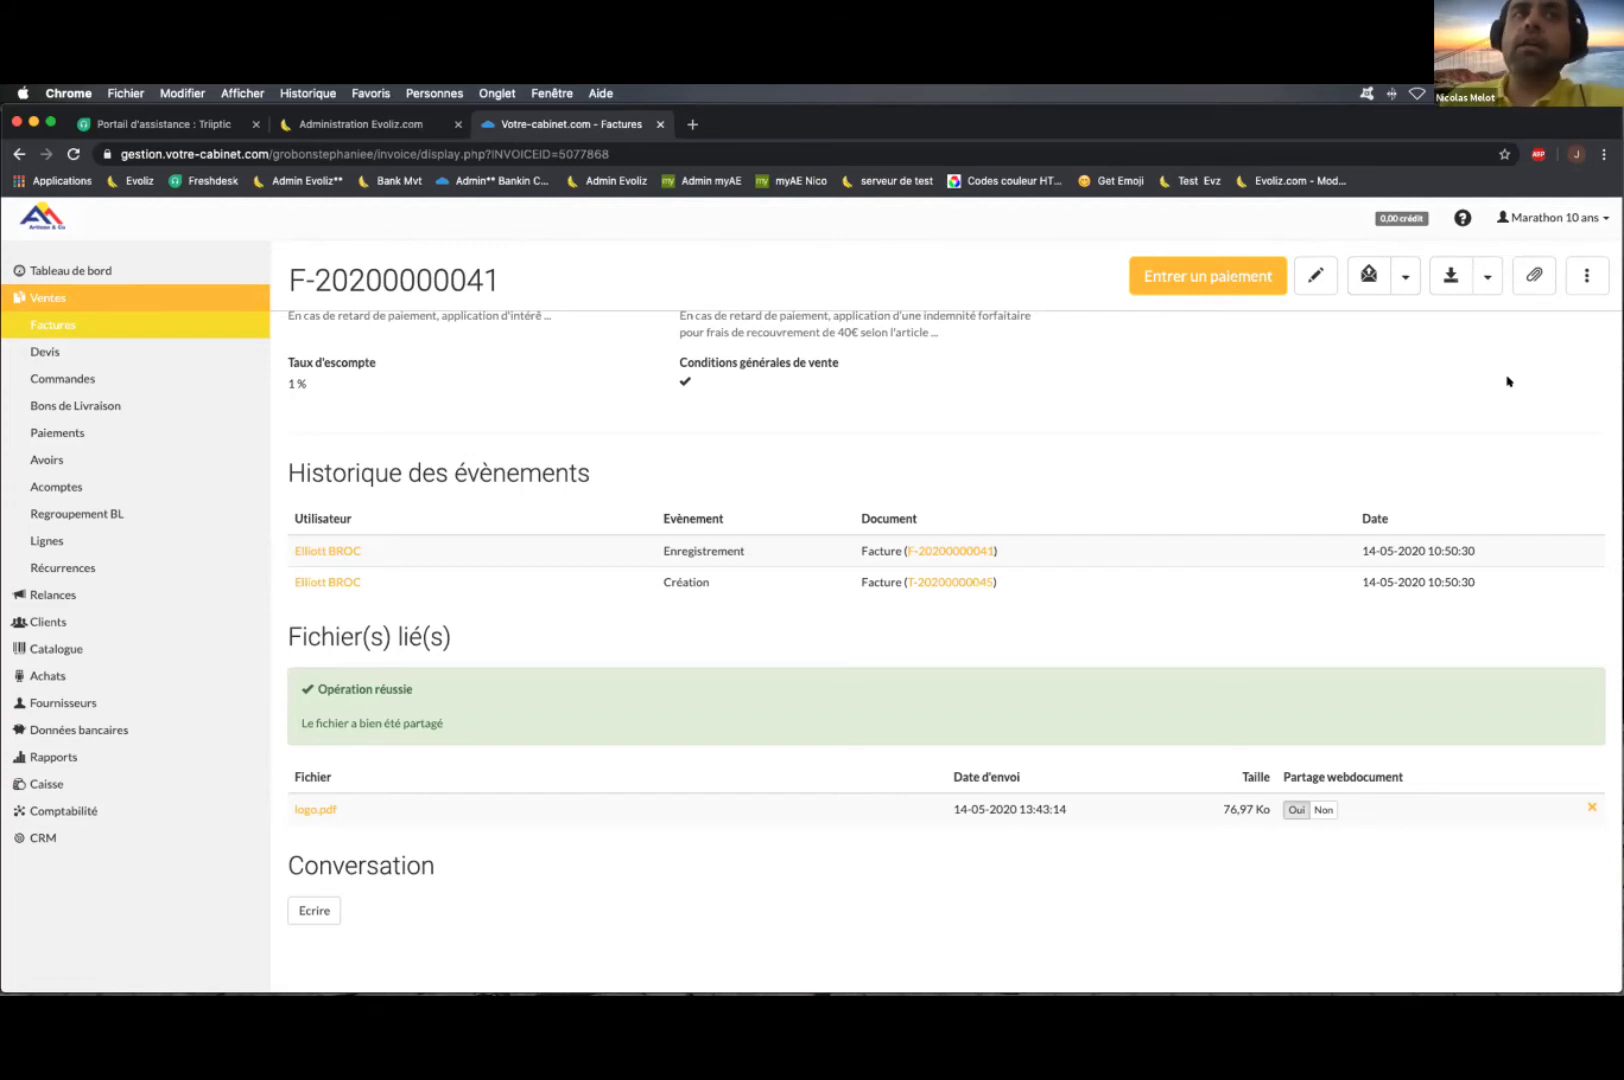
left_click(52, 325)
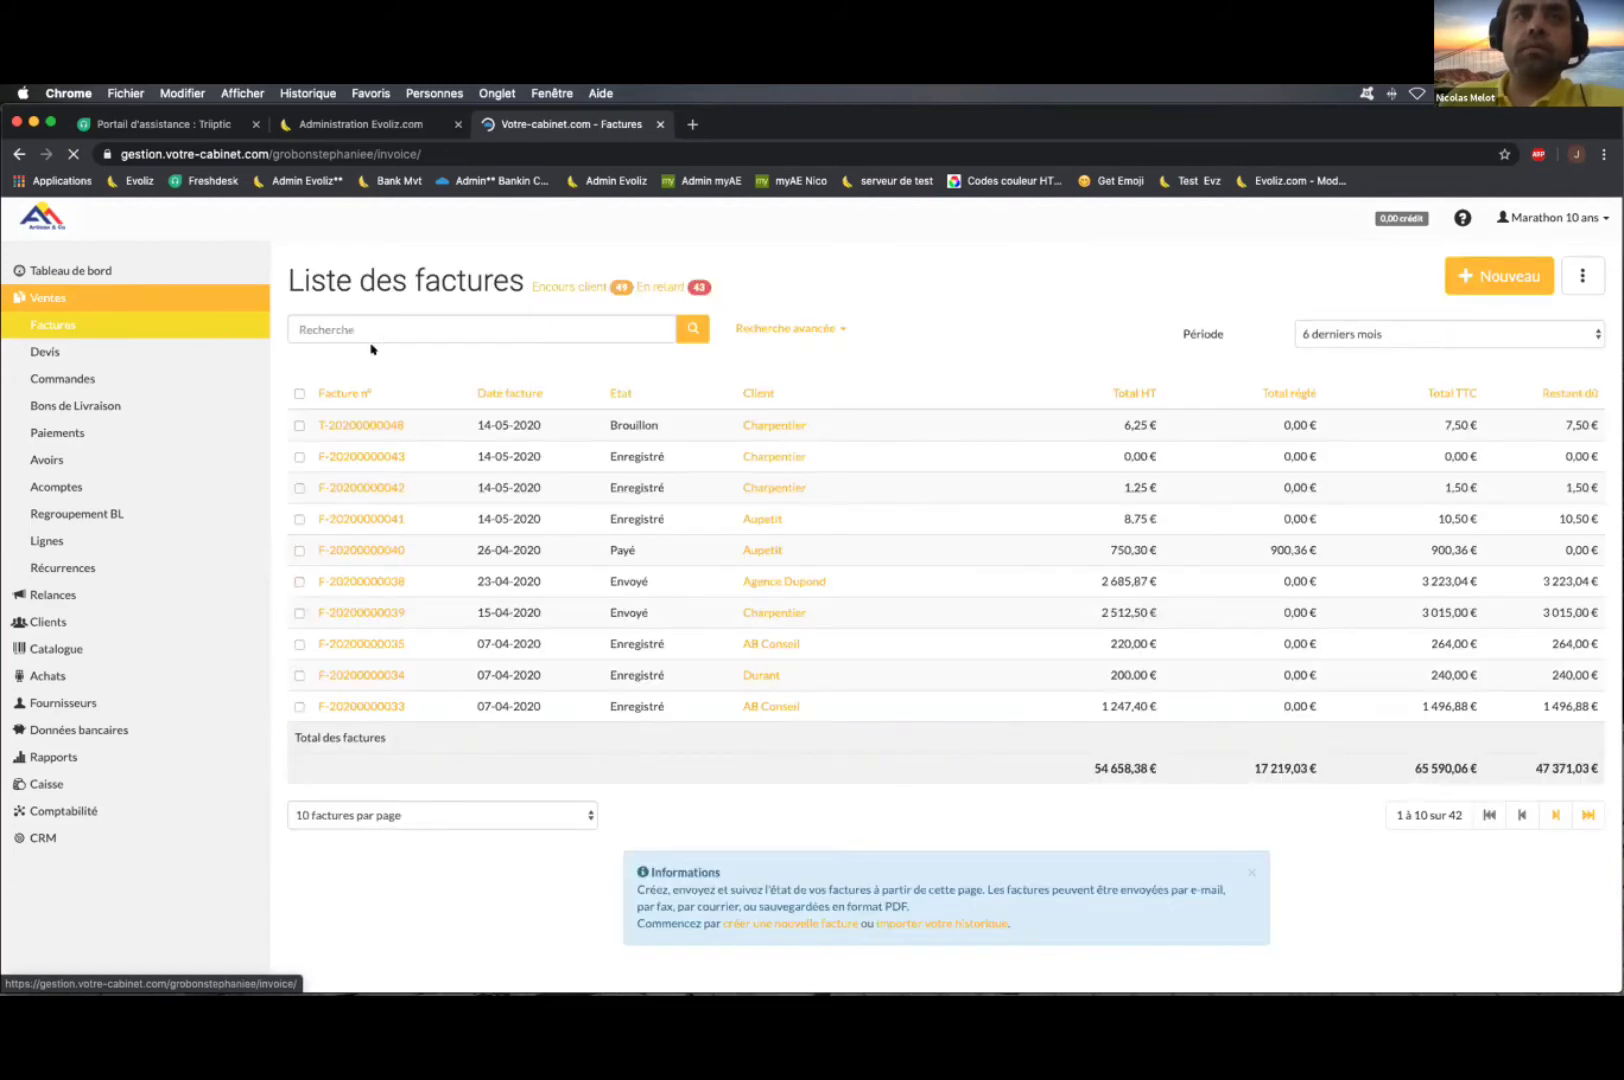
left_click(362, 455)
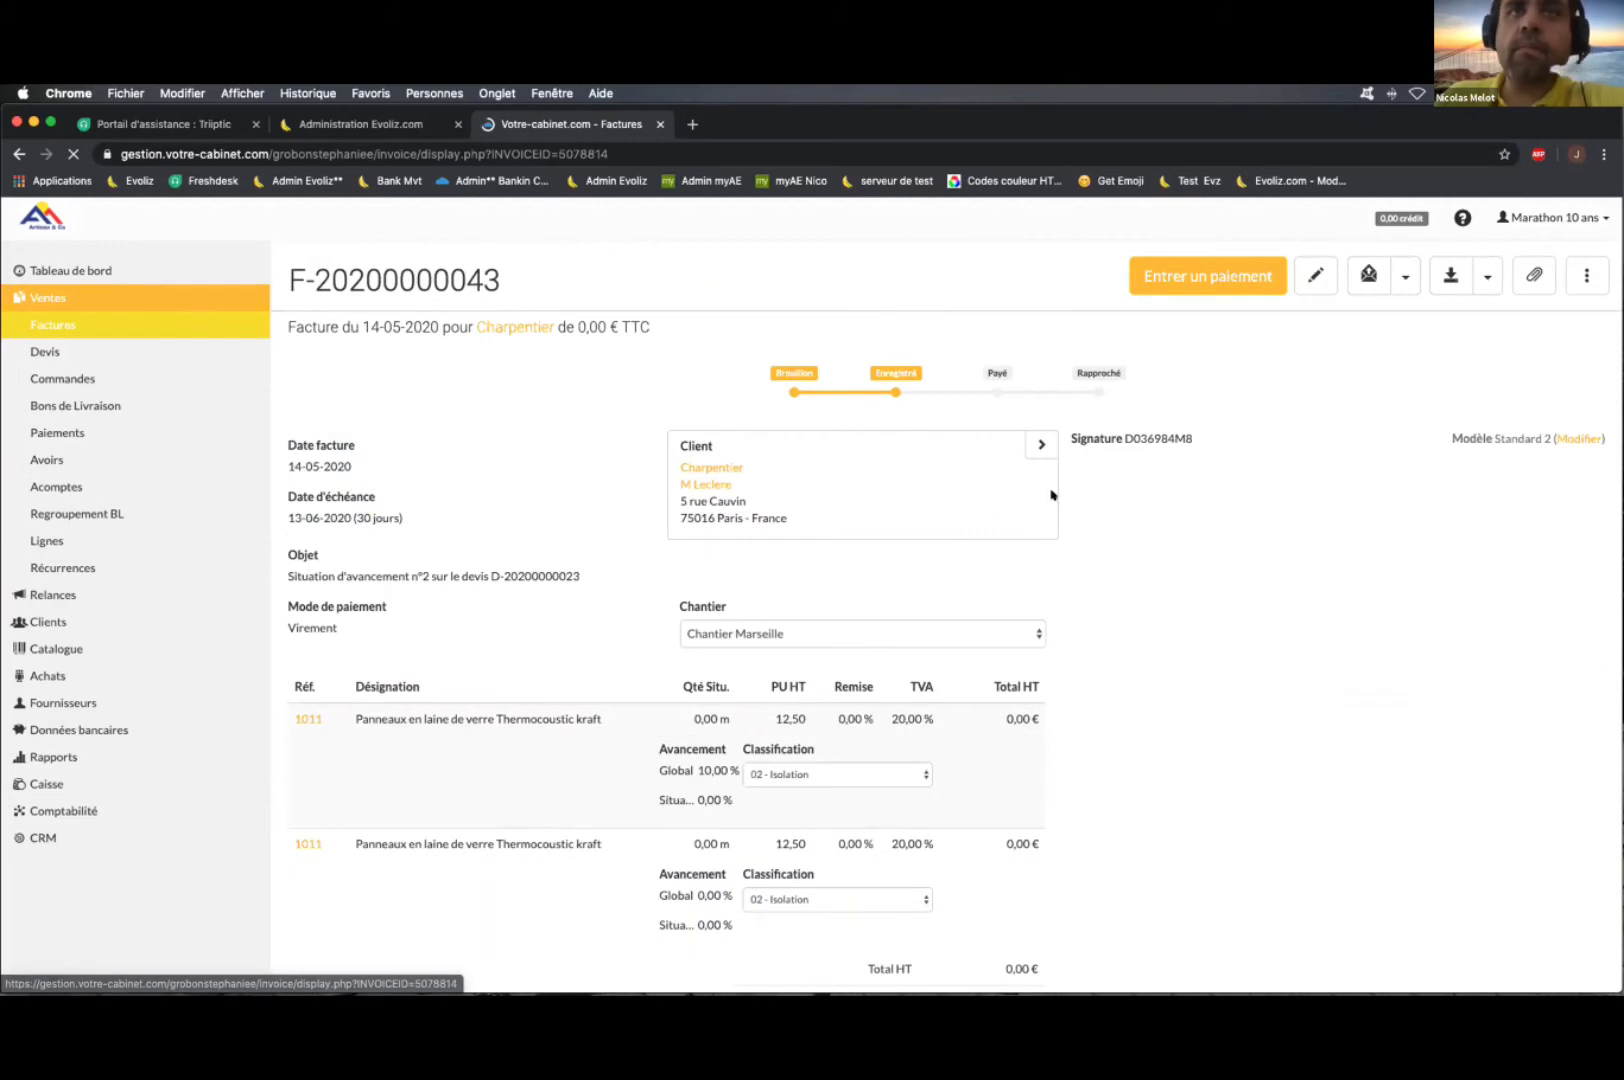
scroll(966, 506, "down", 3)
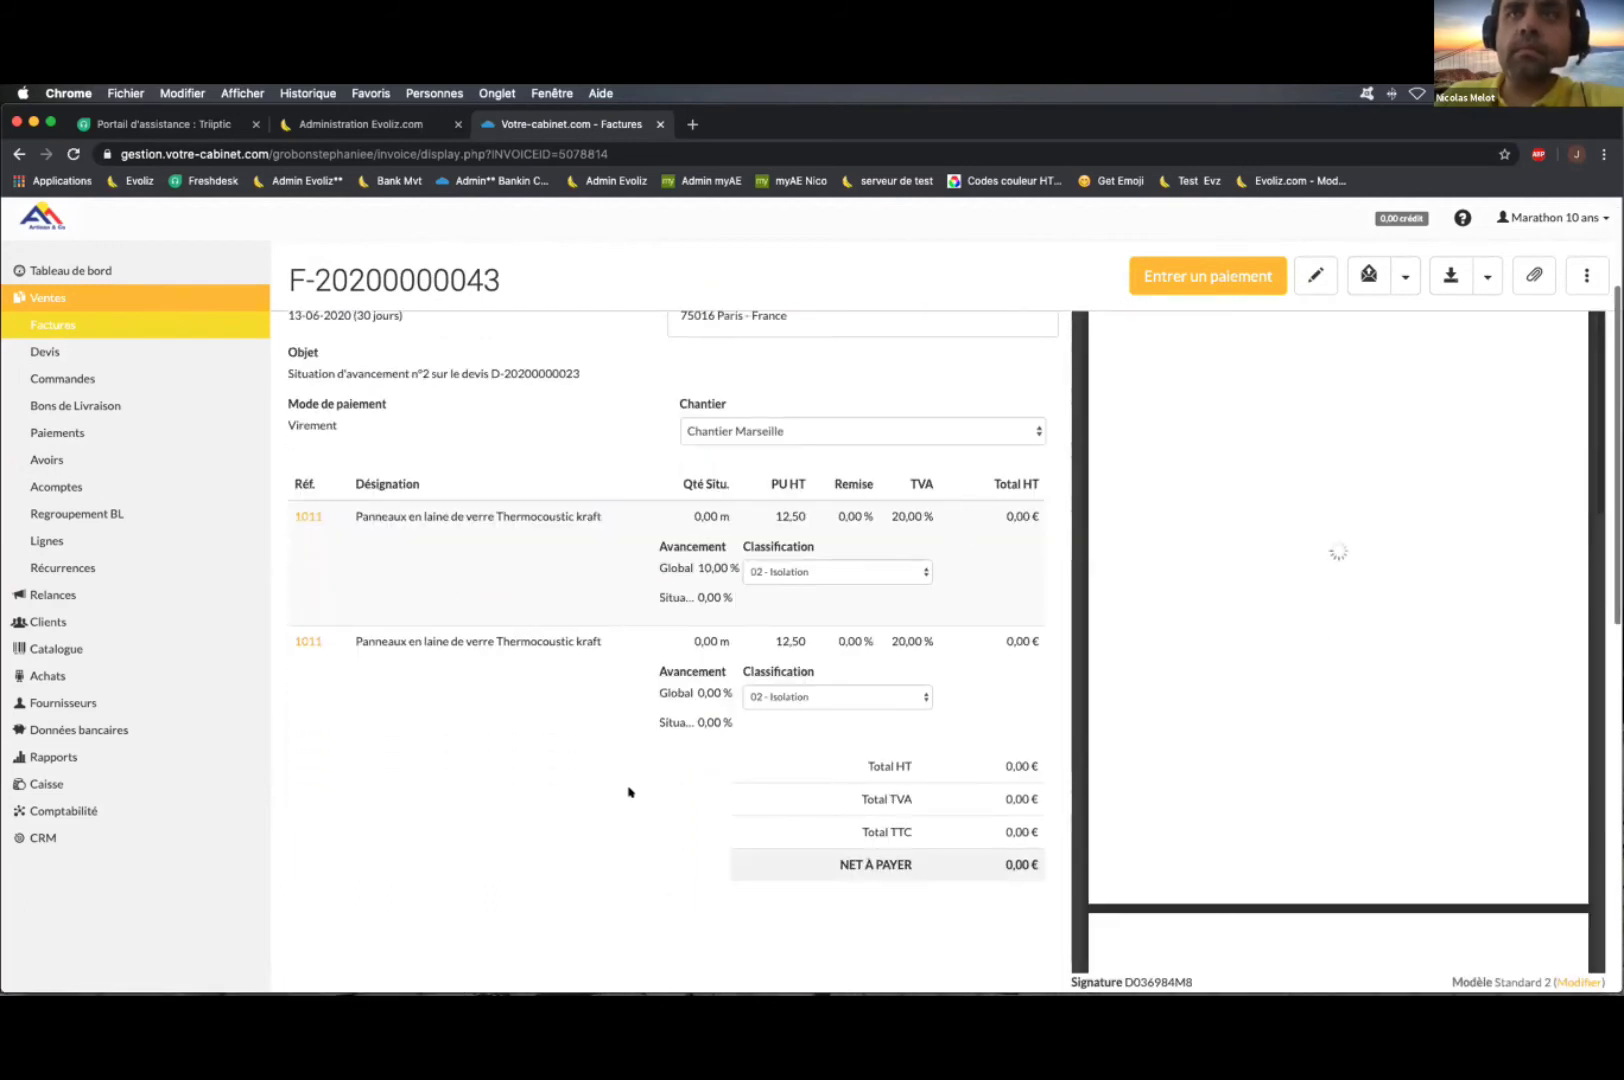
scroll(628, 795, "down", 5)
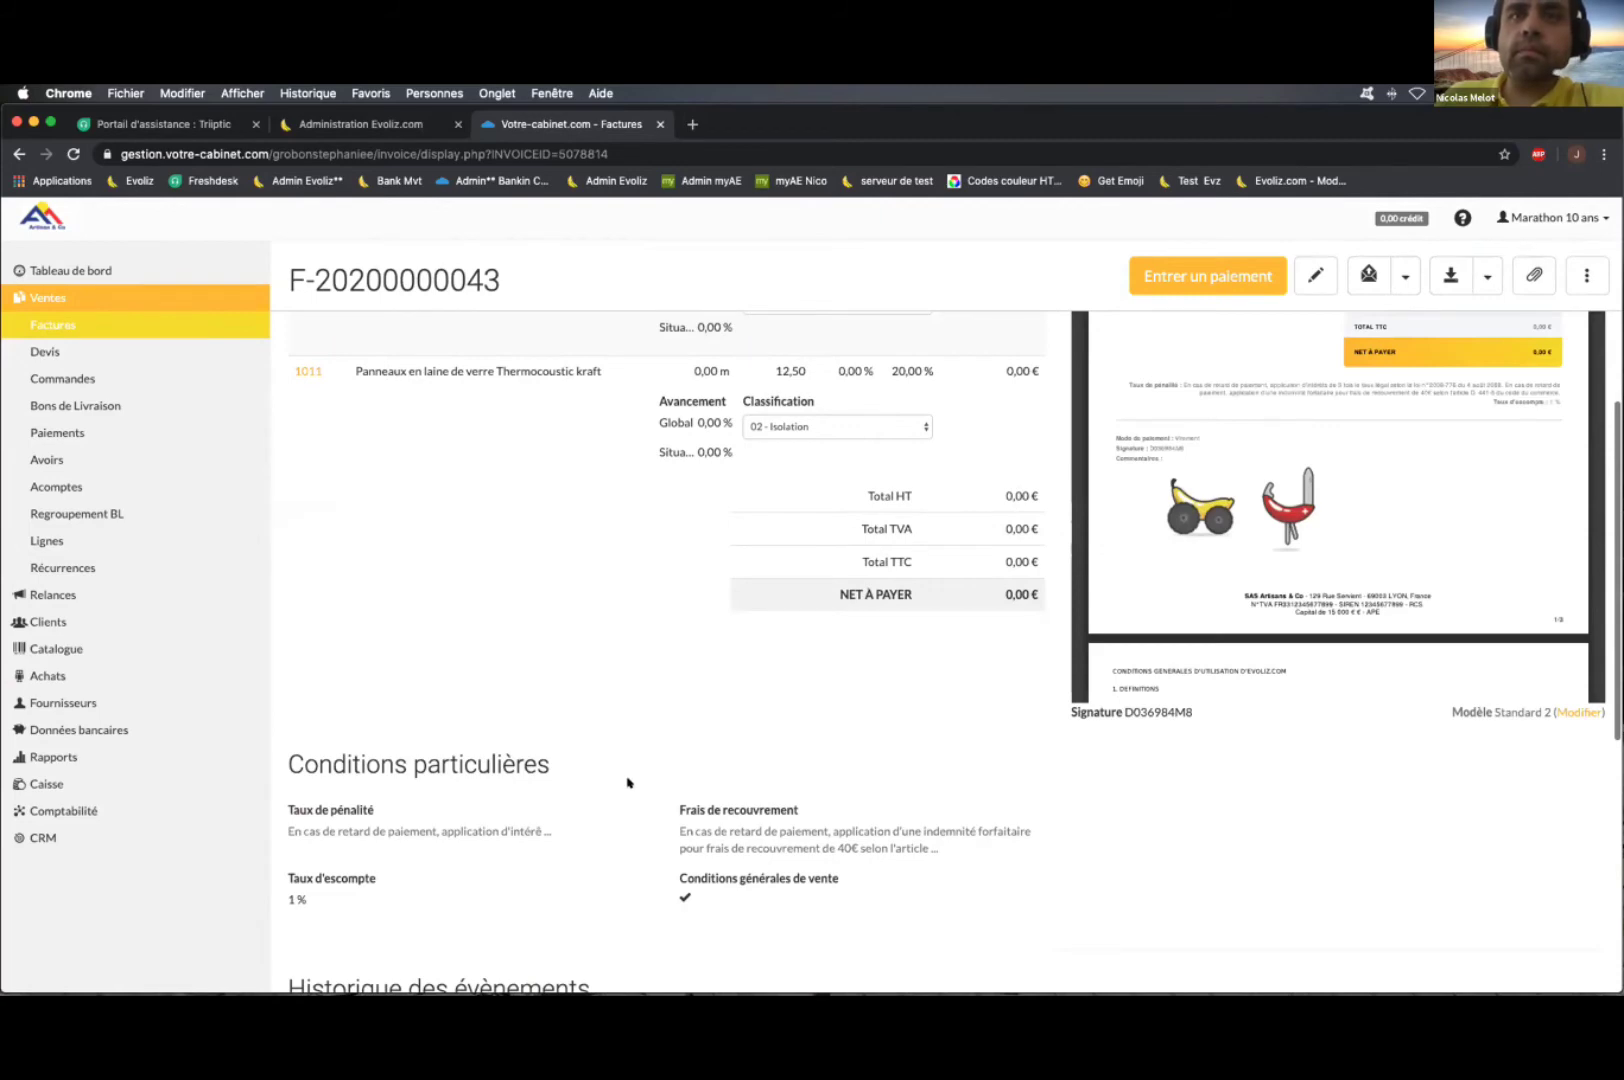
scroll(600, 838, "down", 10)
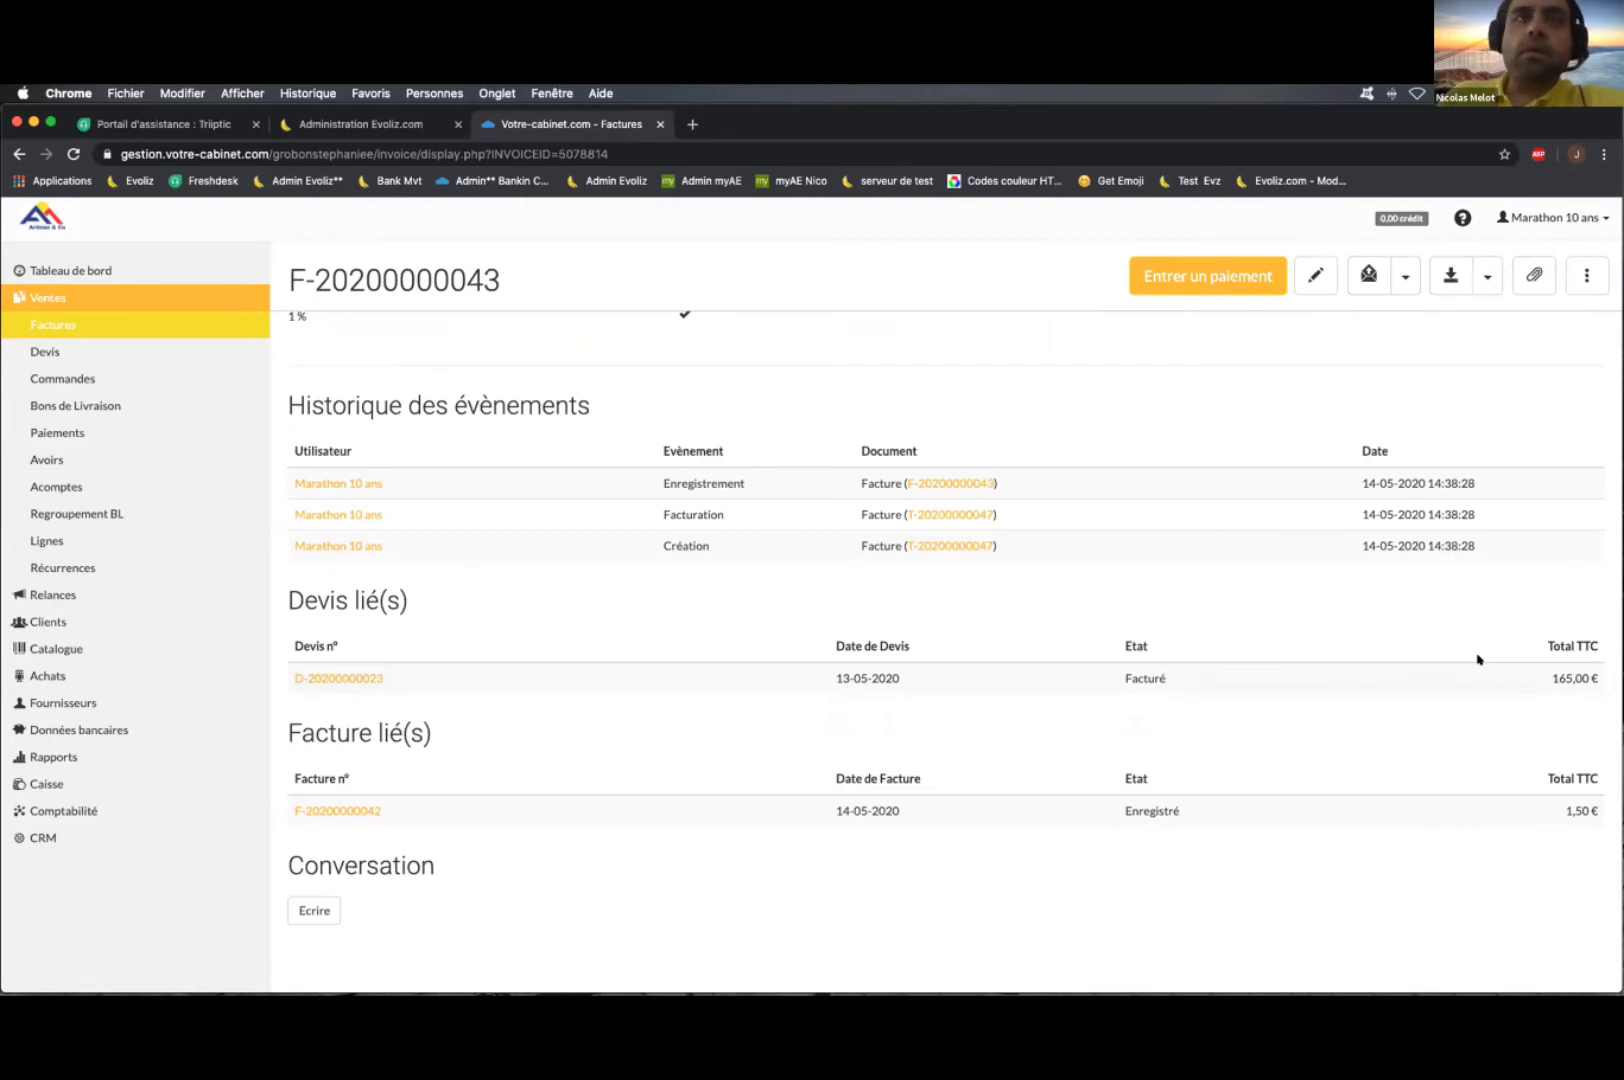
left_click(1405, 276)
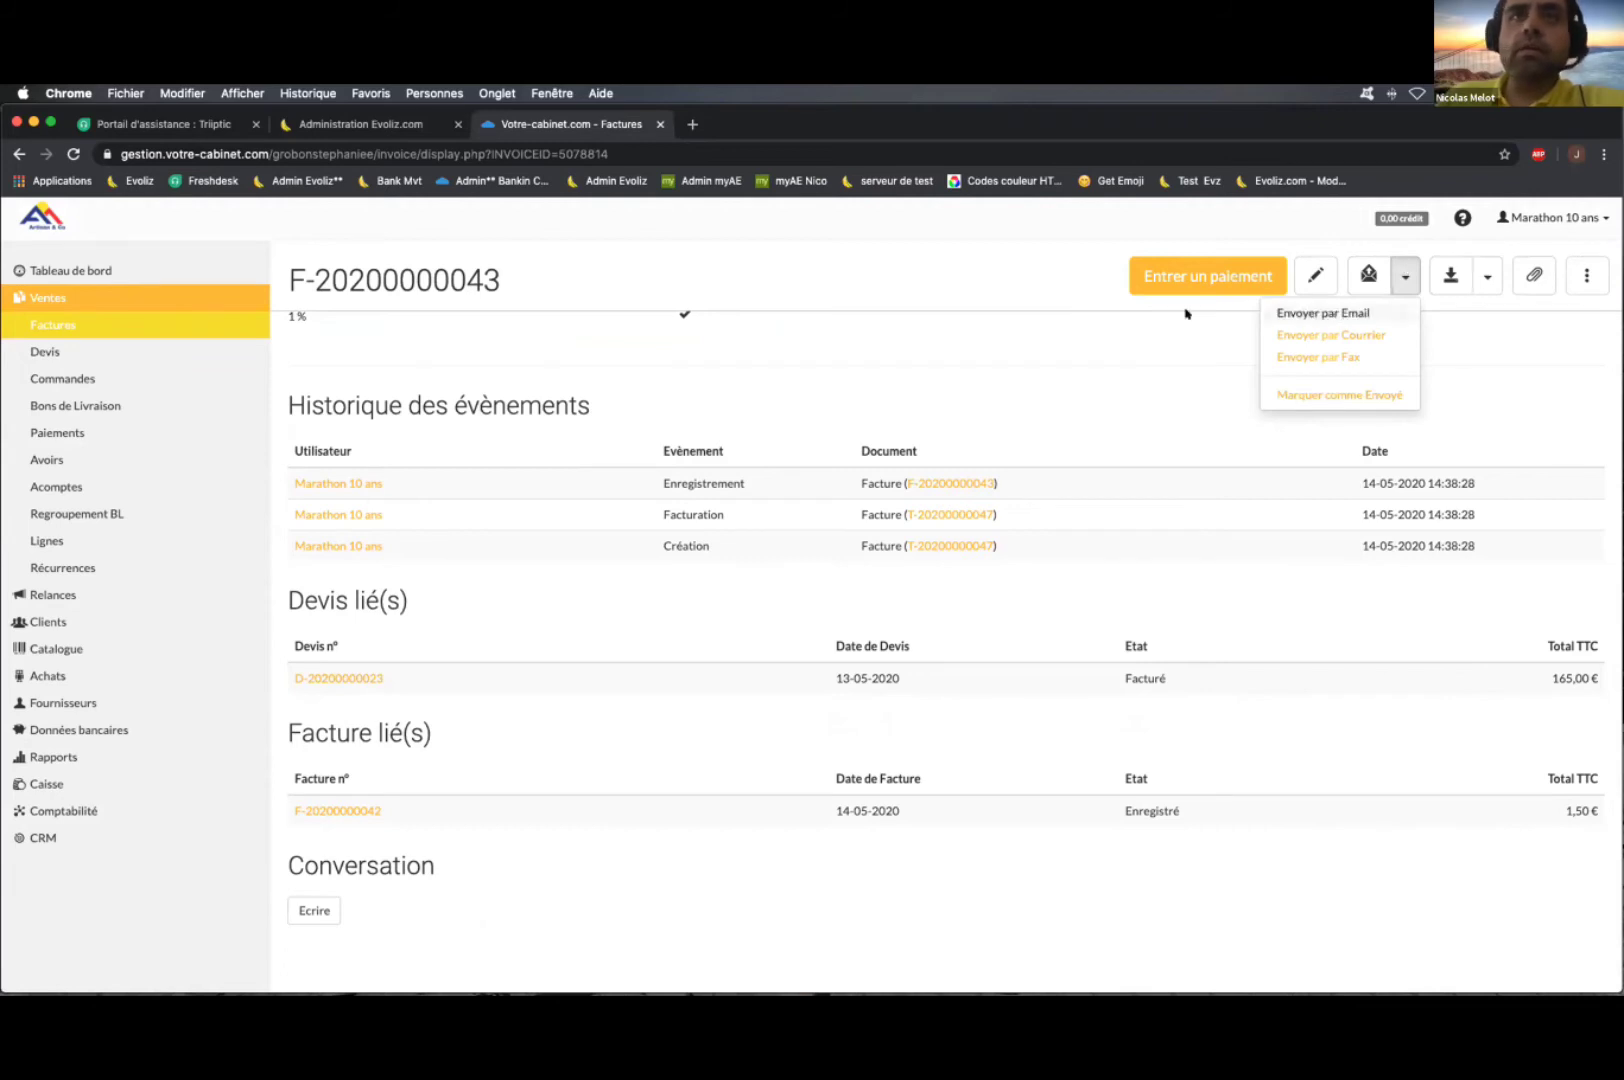
left_click(993, 400)
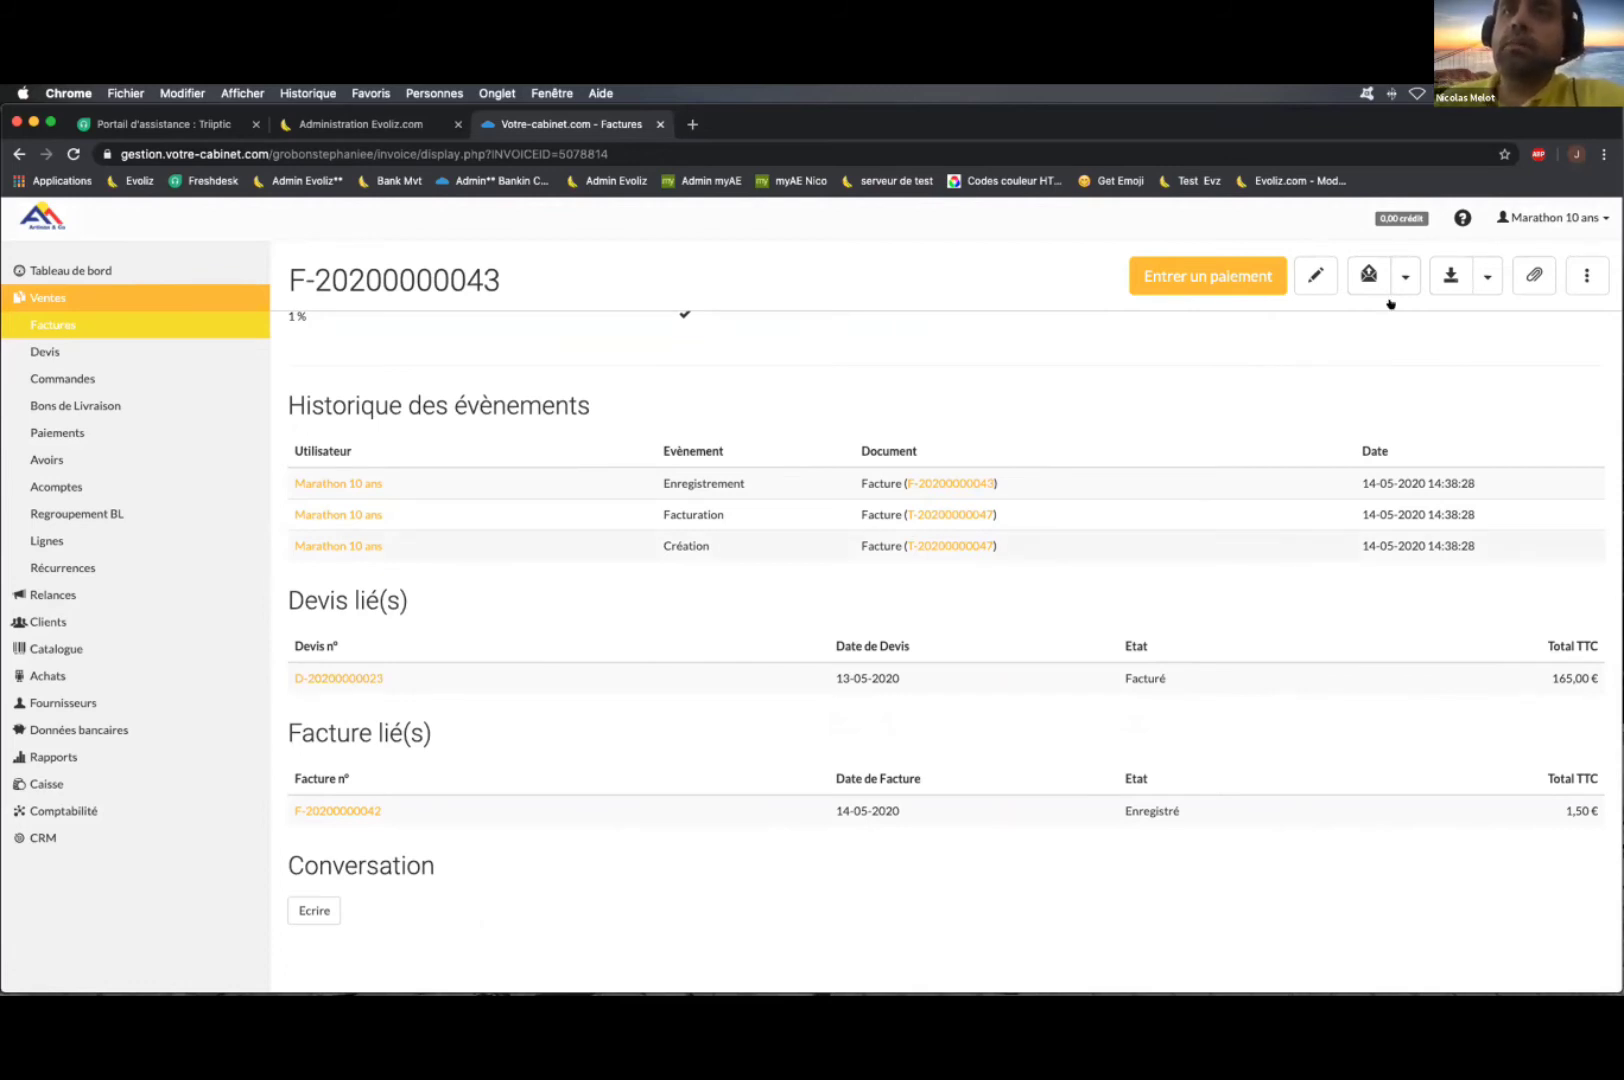
Step: Open the account's events list (Evénements) and display its advanced search filters
left_click(1563, 214)
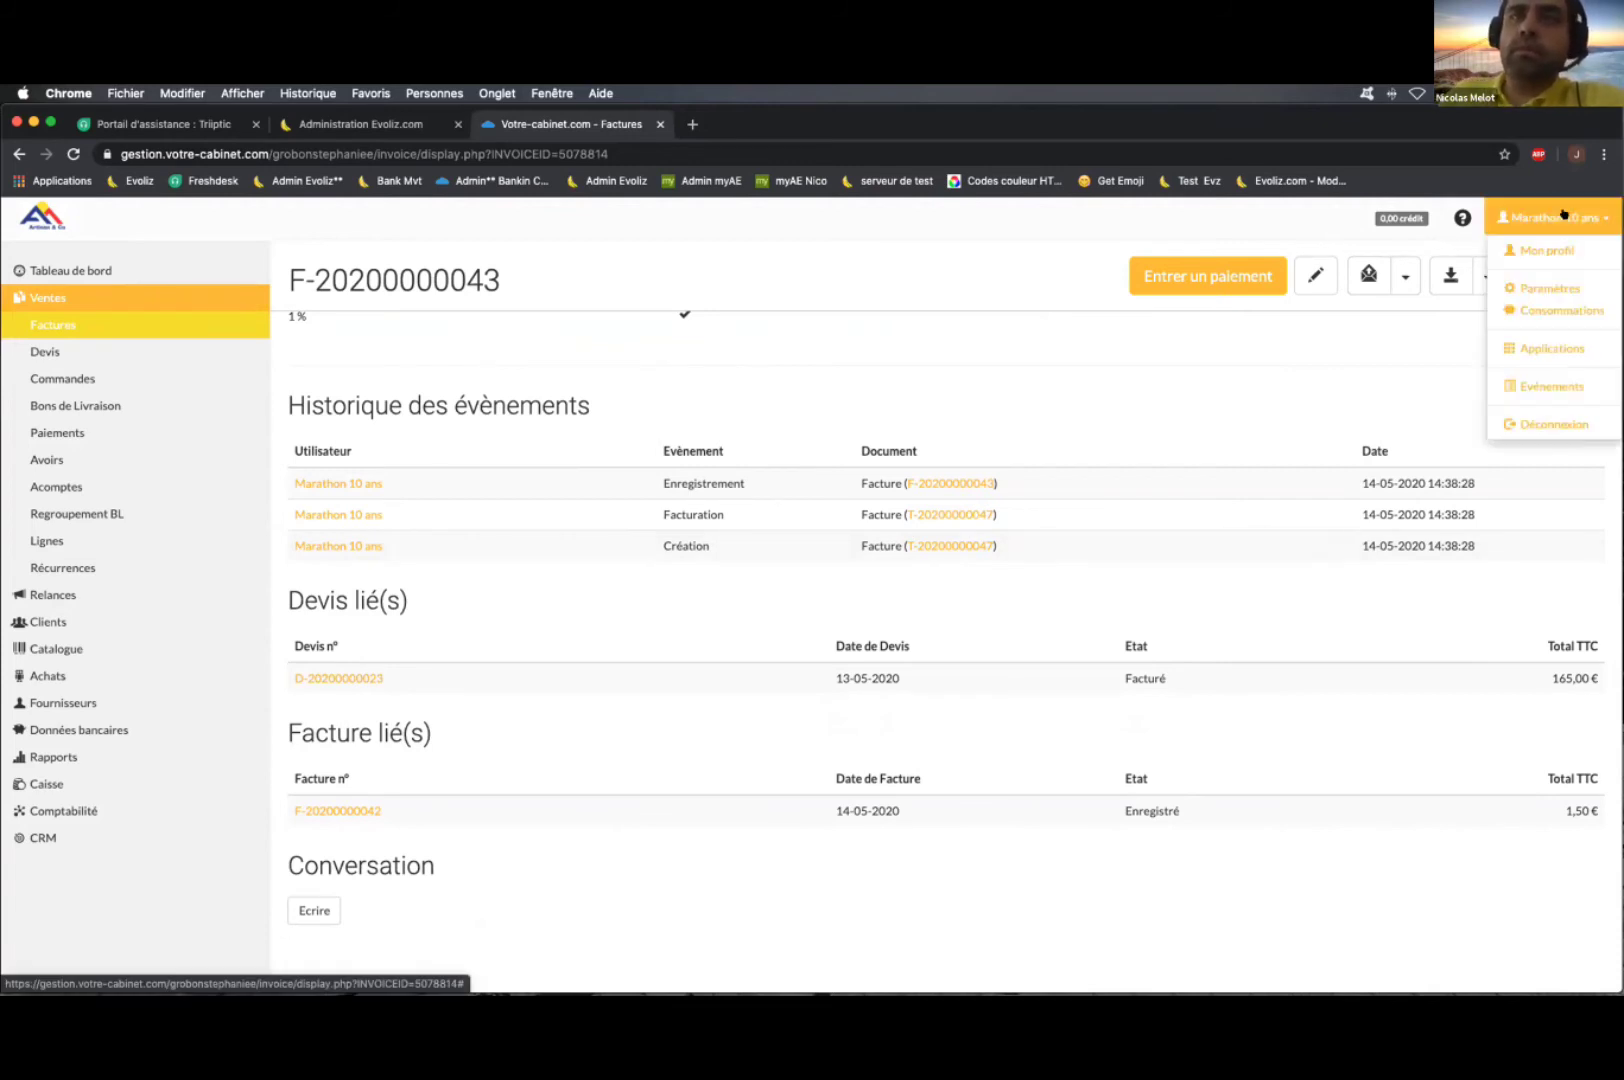
left_click(1546, 382)
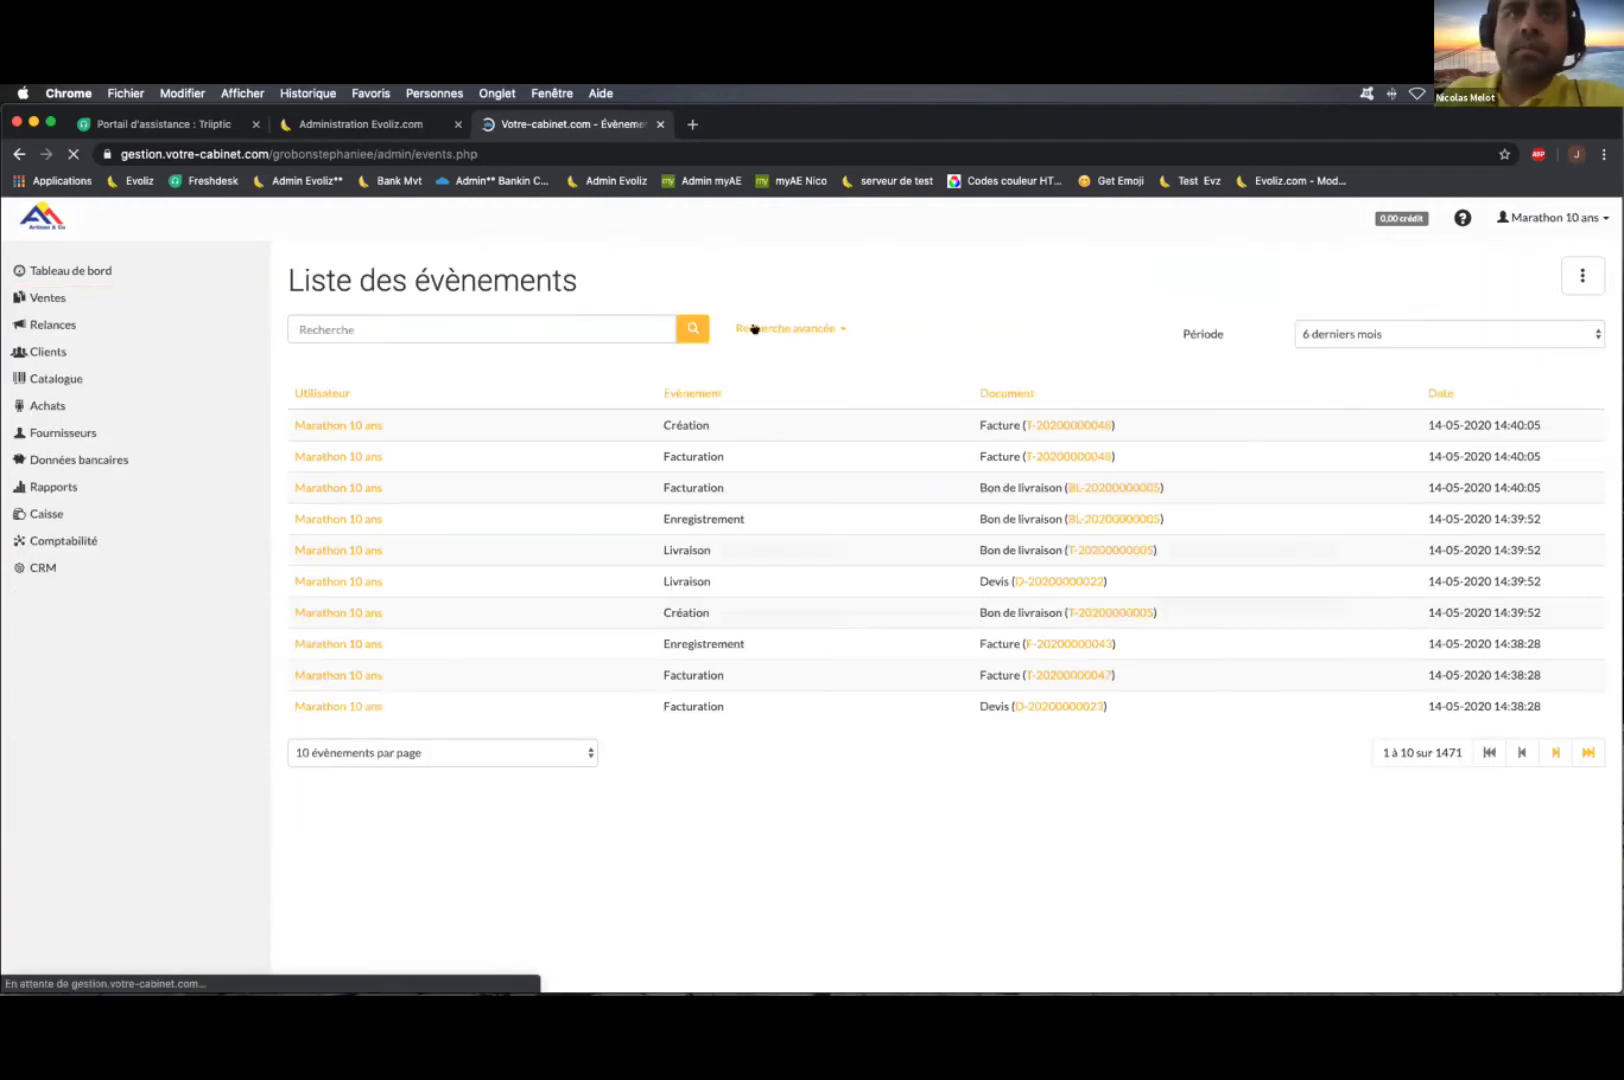
left_click(790, 326)
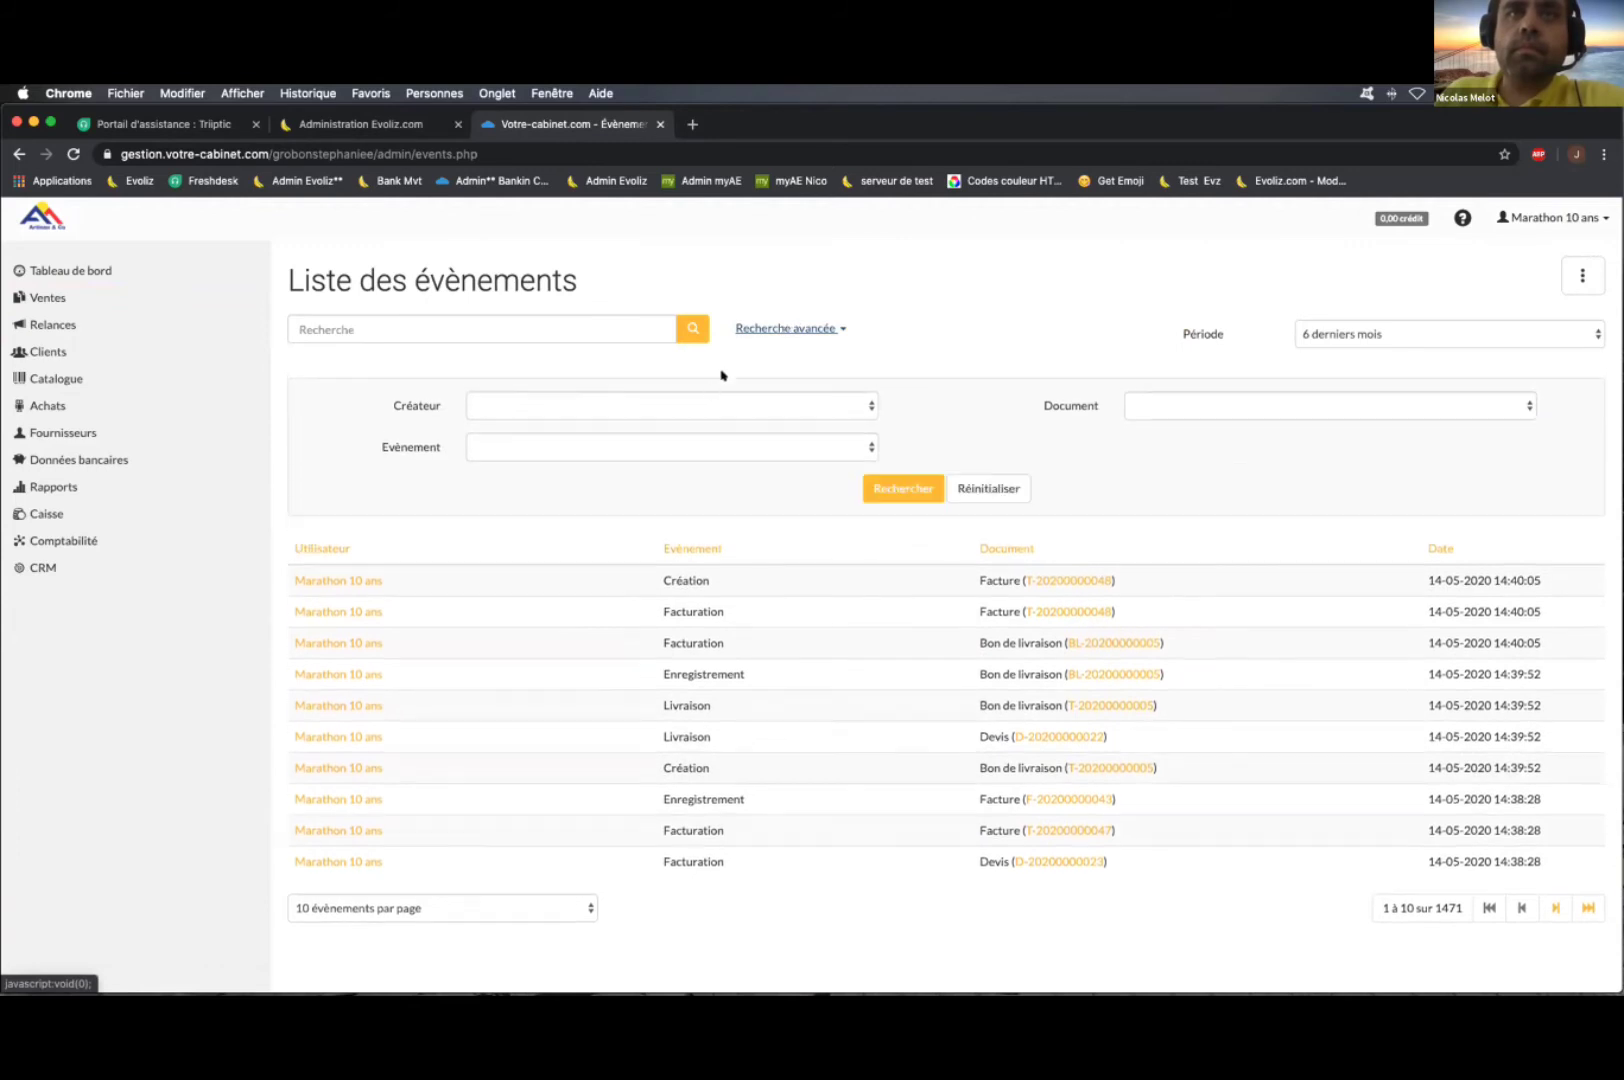
Step: Set the event type filter of the events search to Envoi par Email
left_click(694, 452)
type("ex")
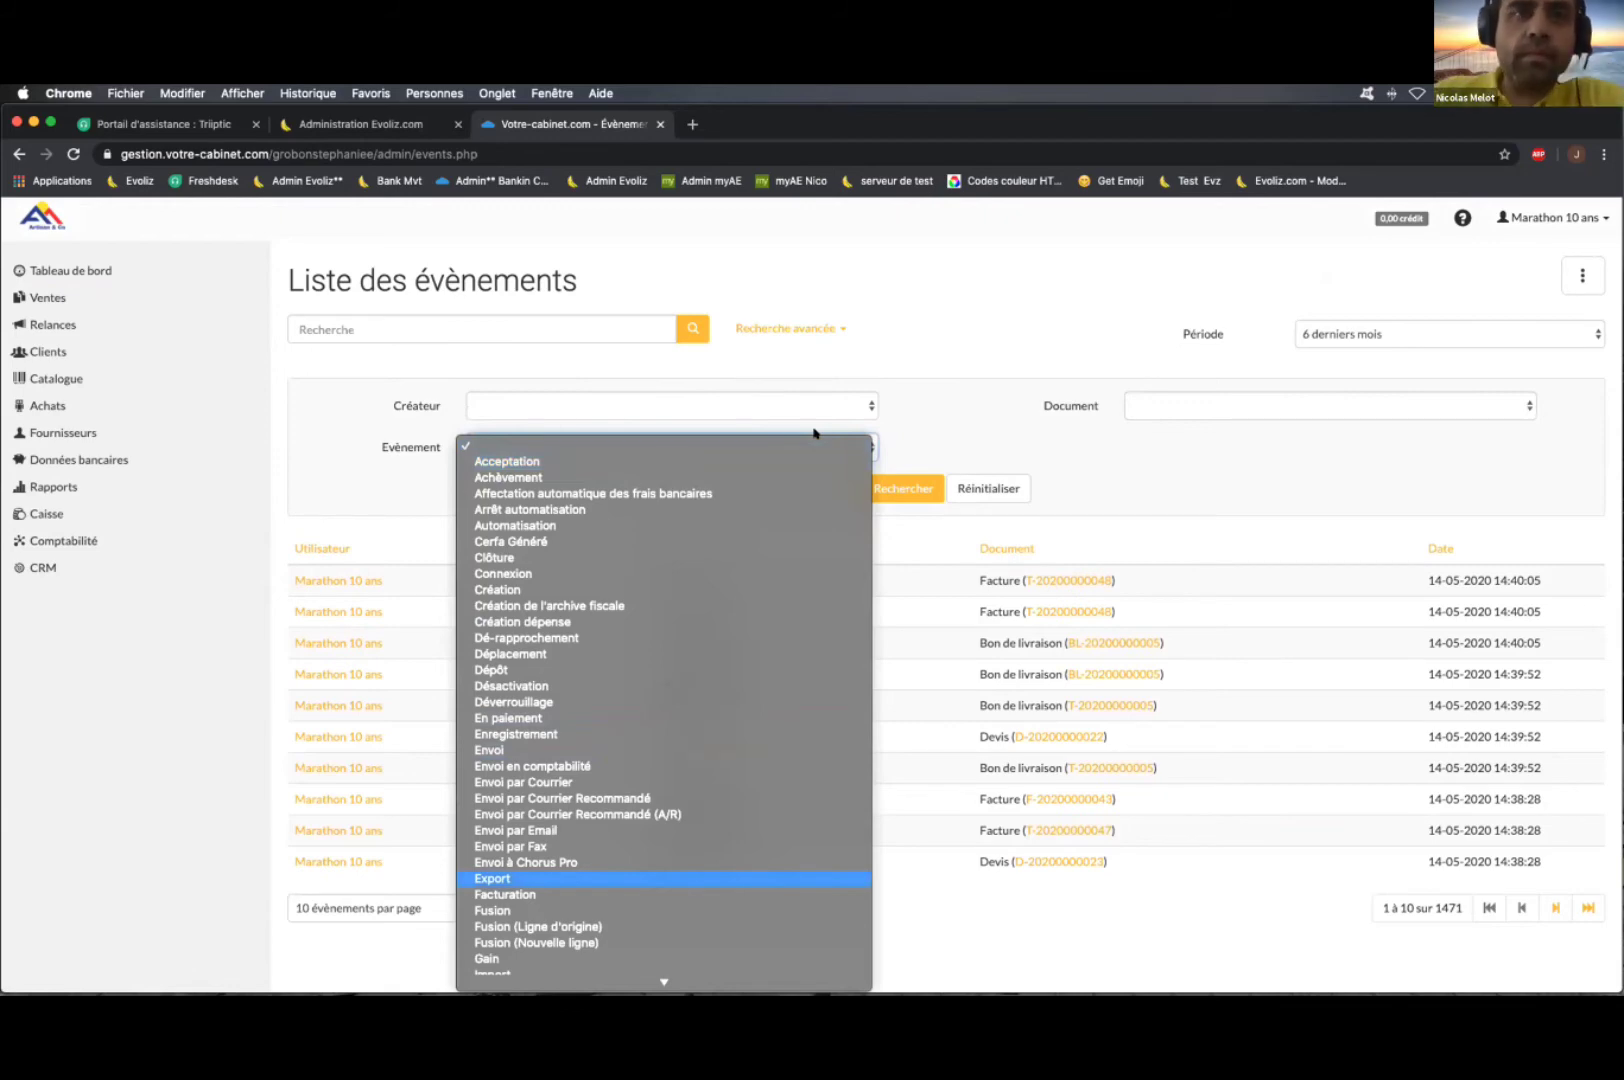
key("Up")
key("Up")
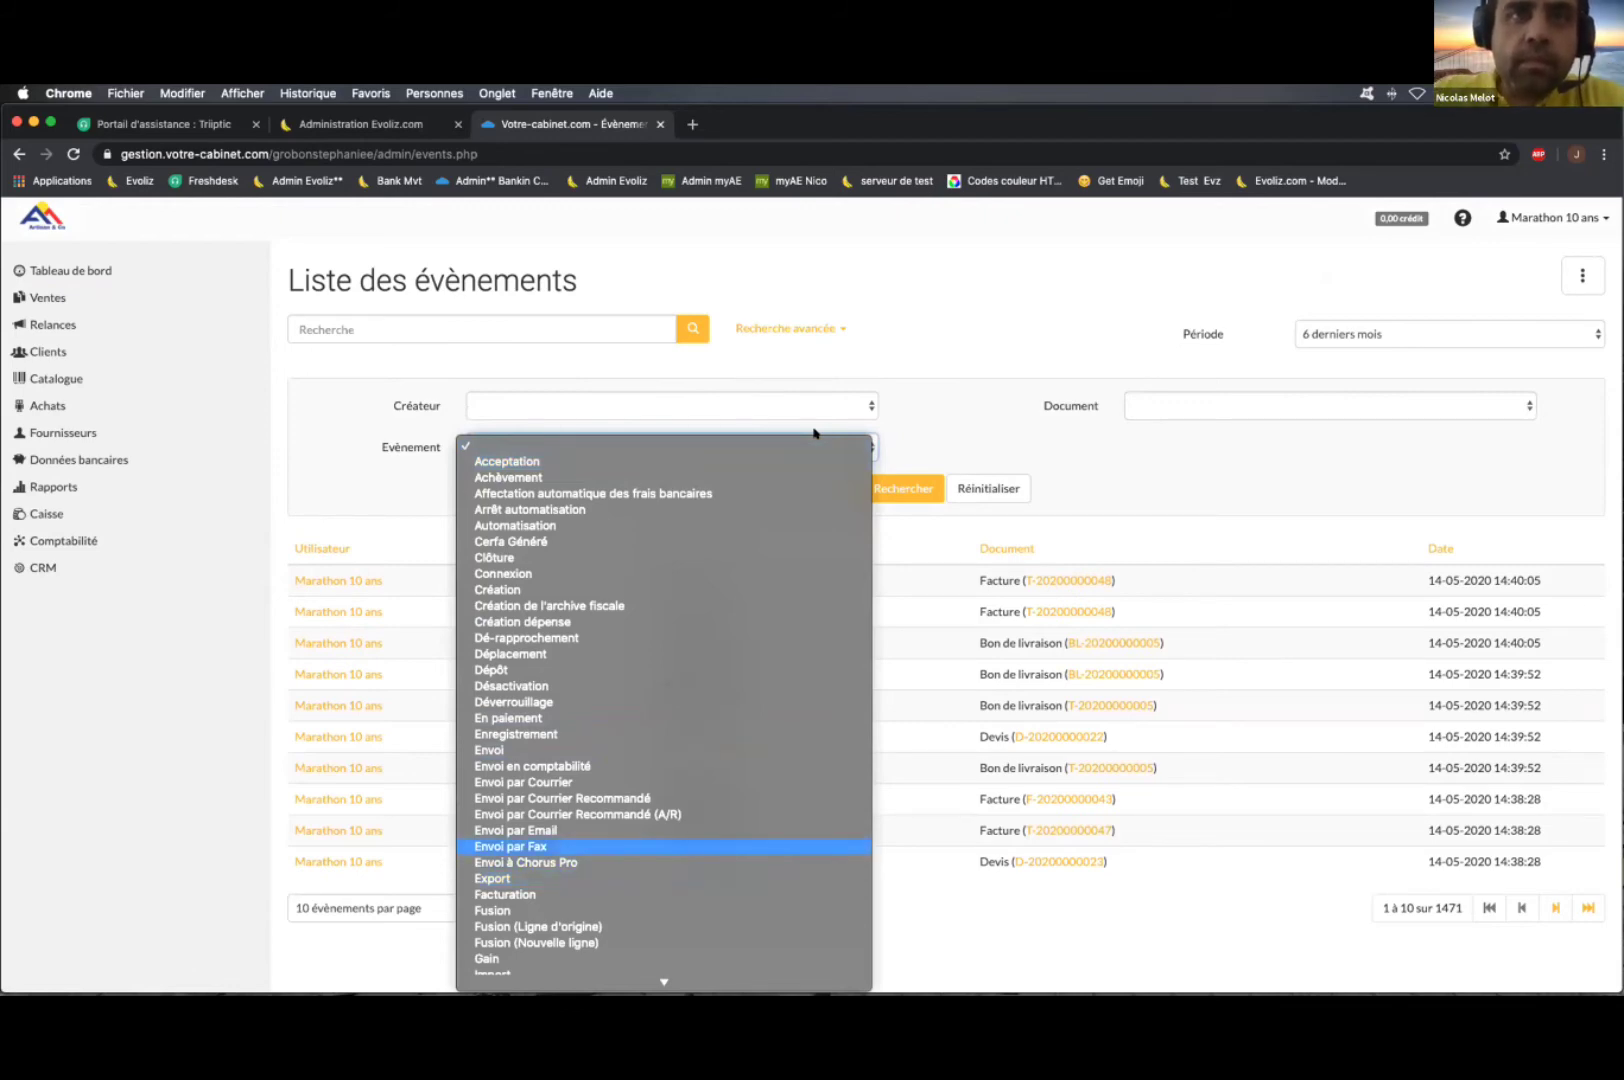
key("Up")
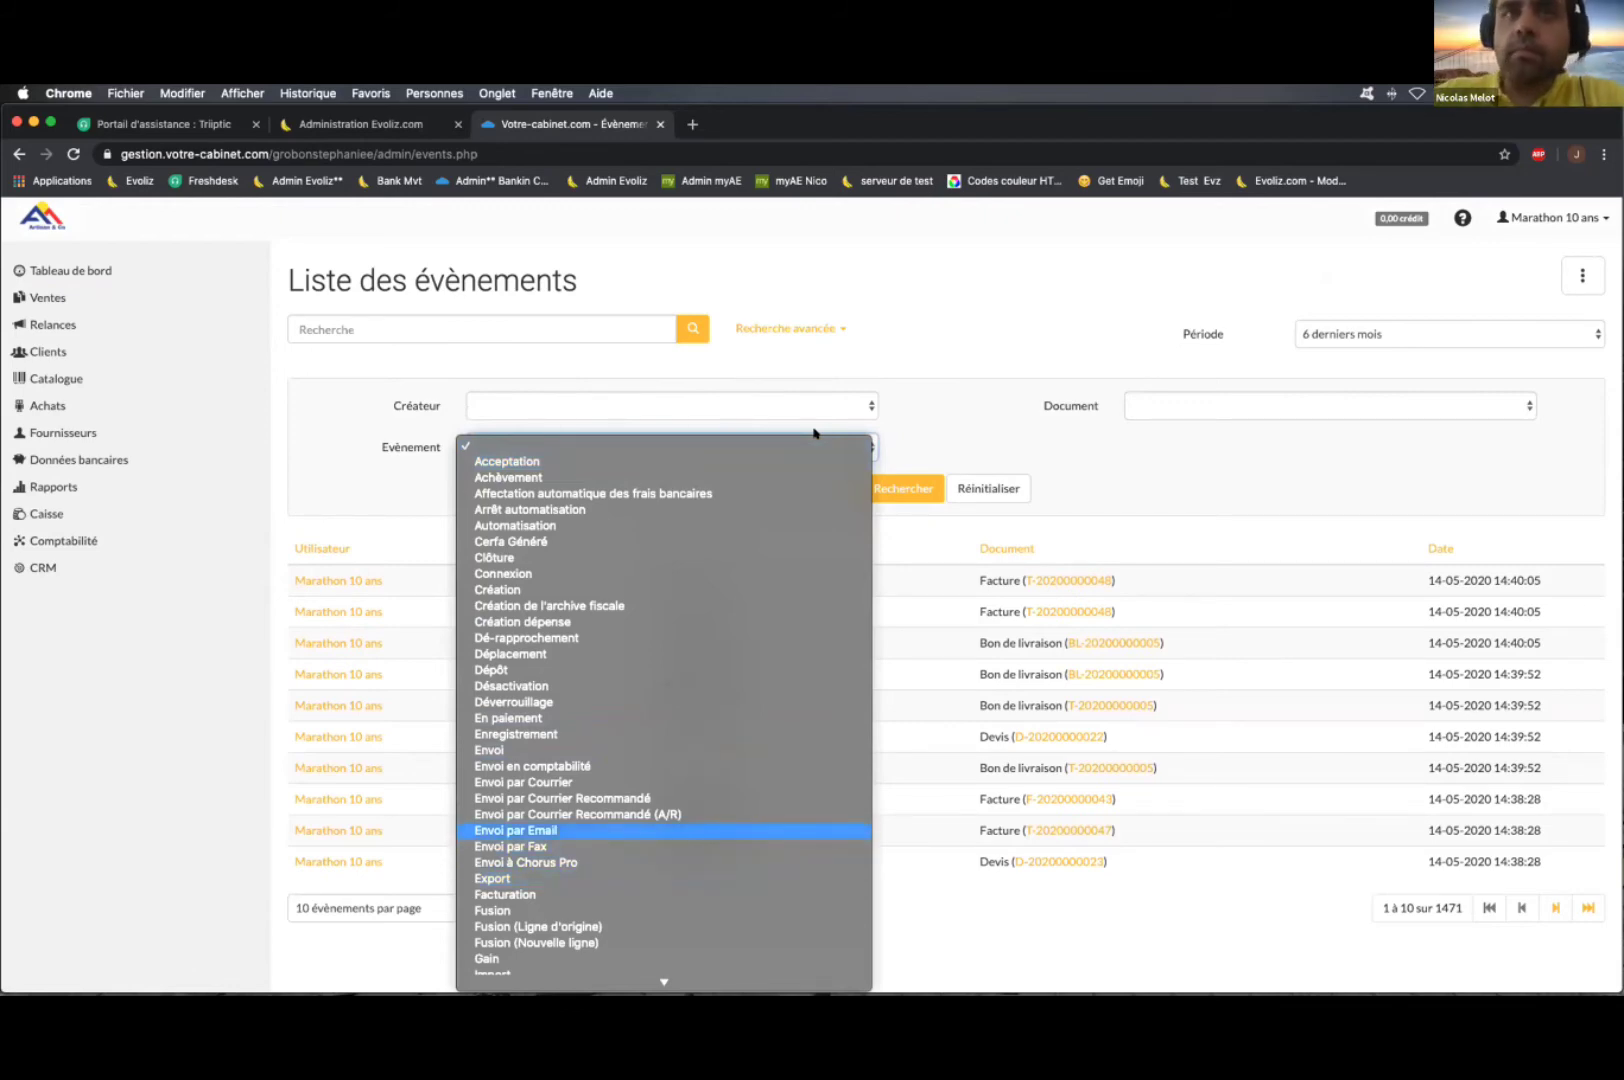
key("Return")
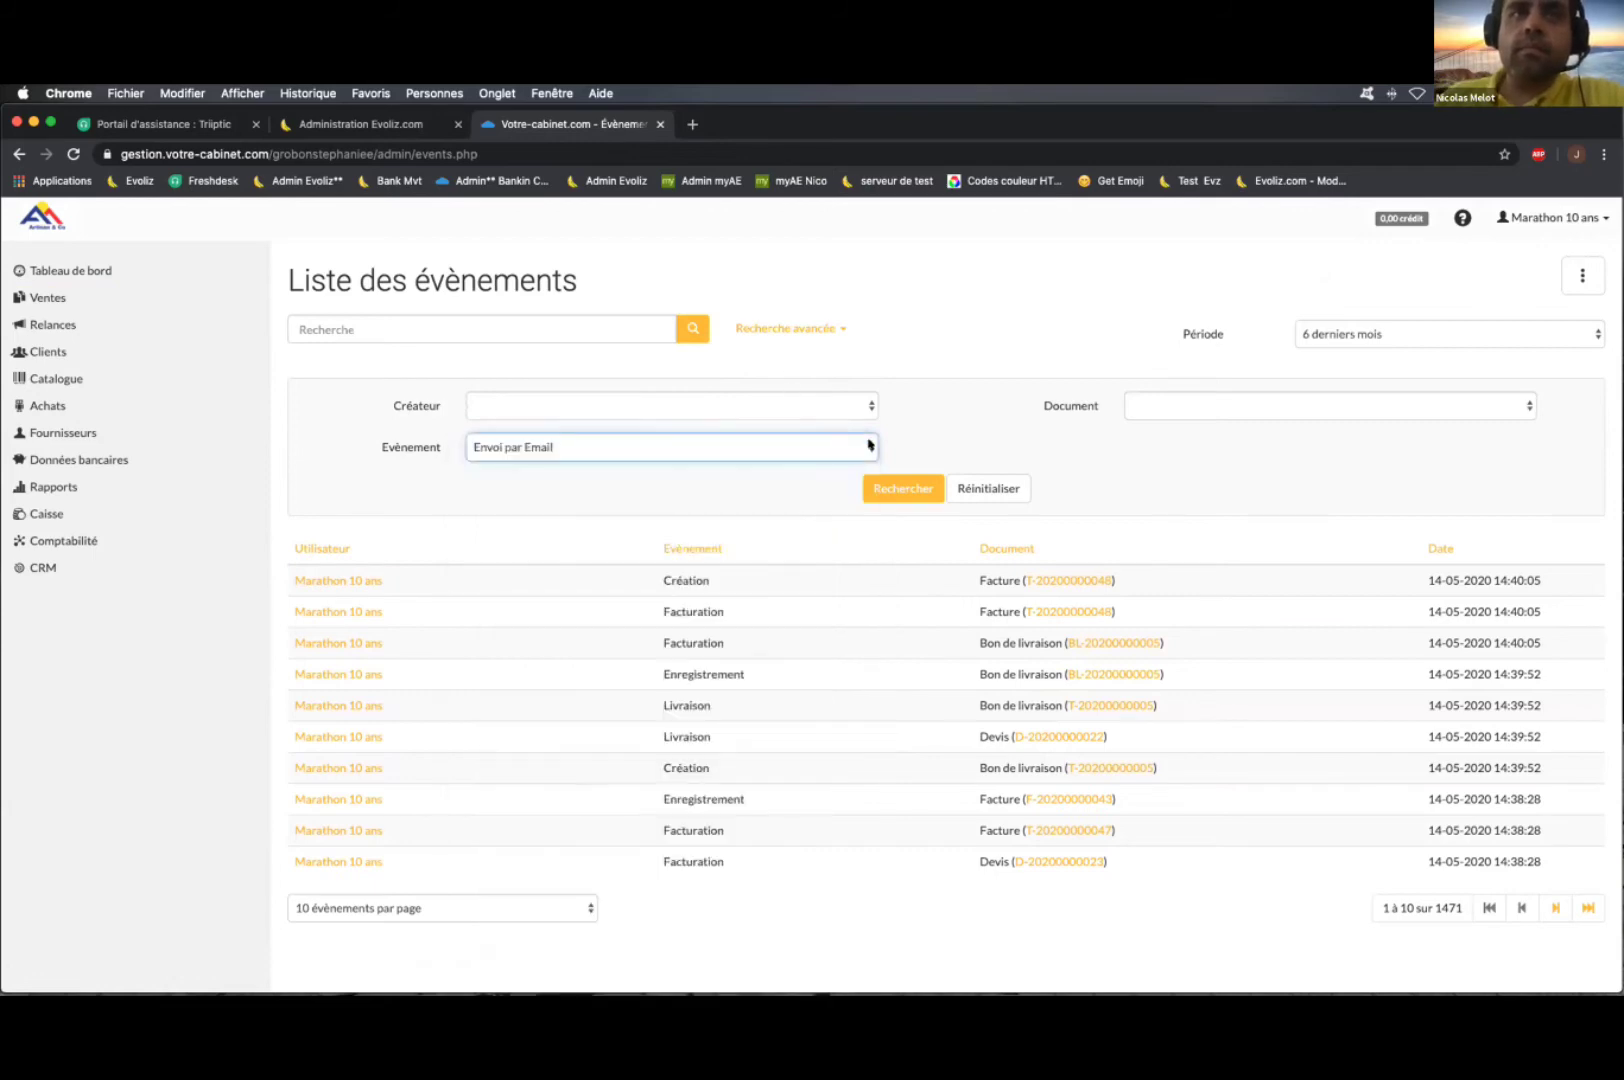
Step: Run the events search for Envoi par Email and examine the delivery status of the sent documents
left_click(890, 497)
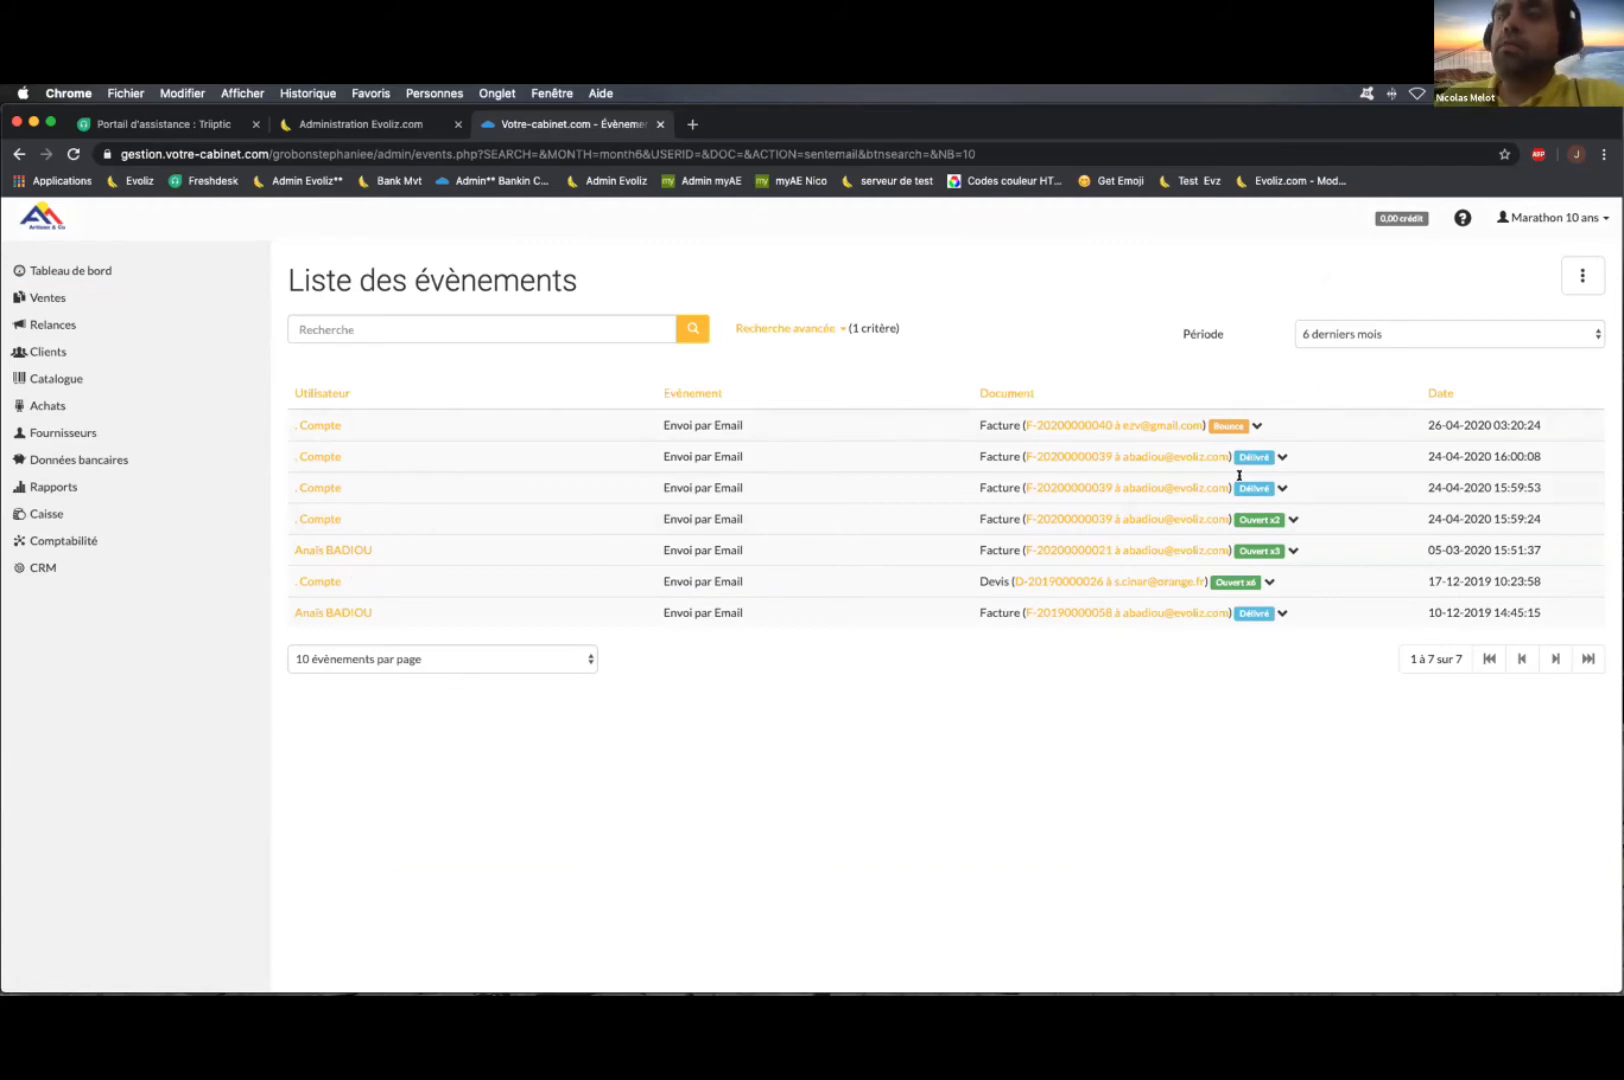
mouse_move(1241, 456)
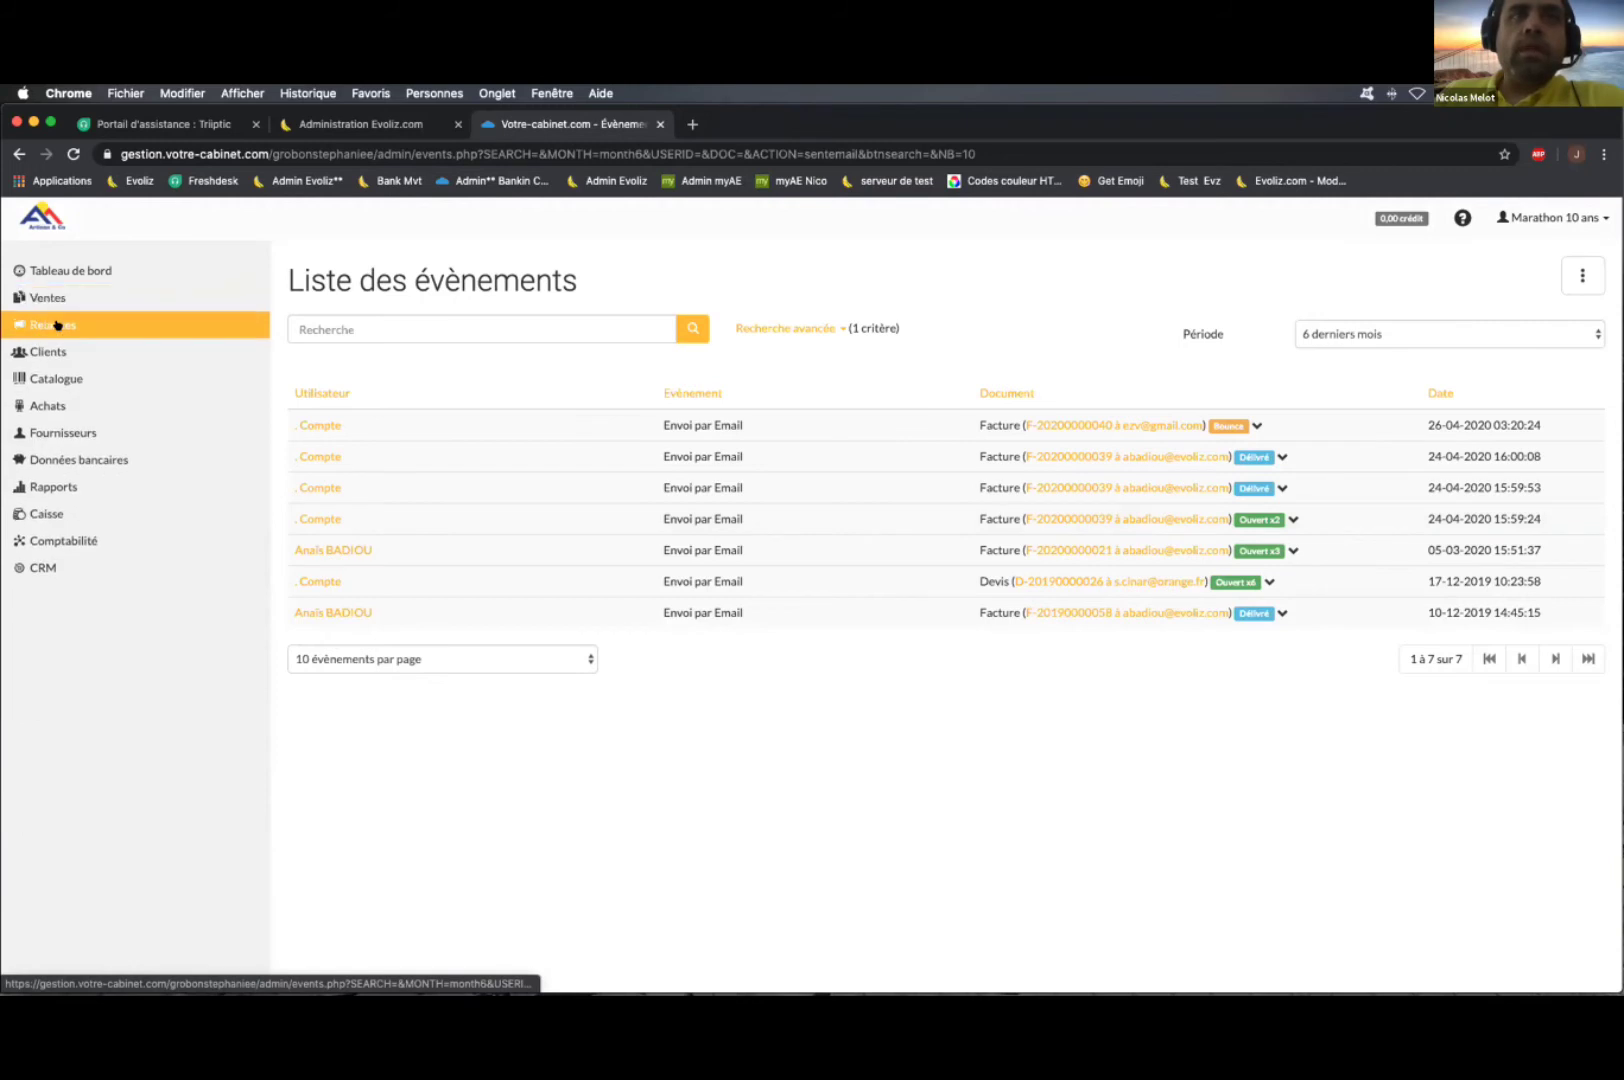
mouse_move(54, 299)
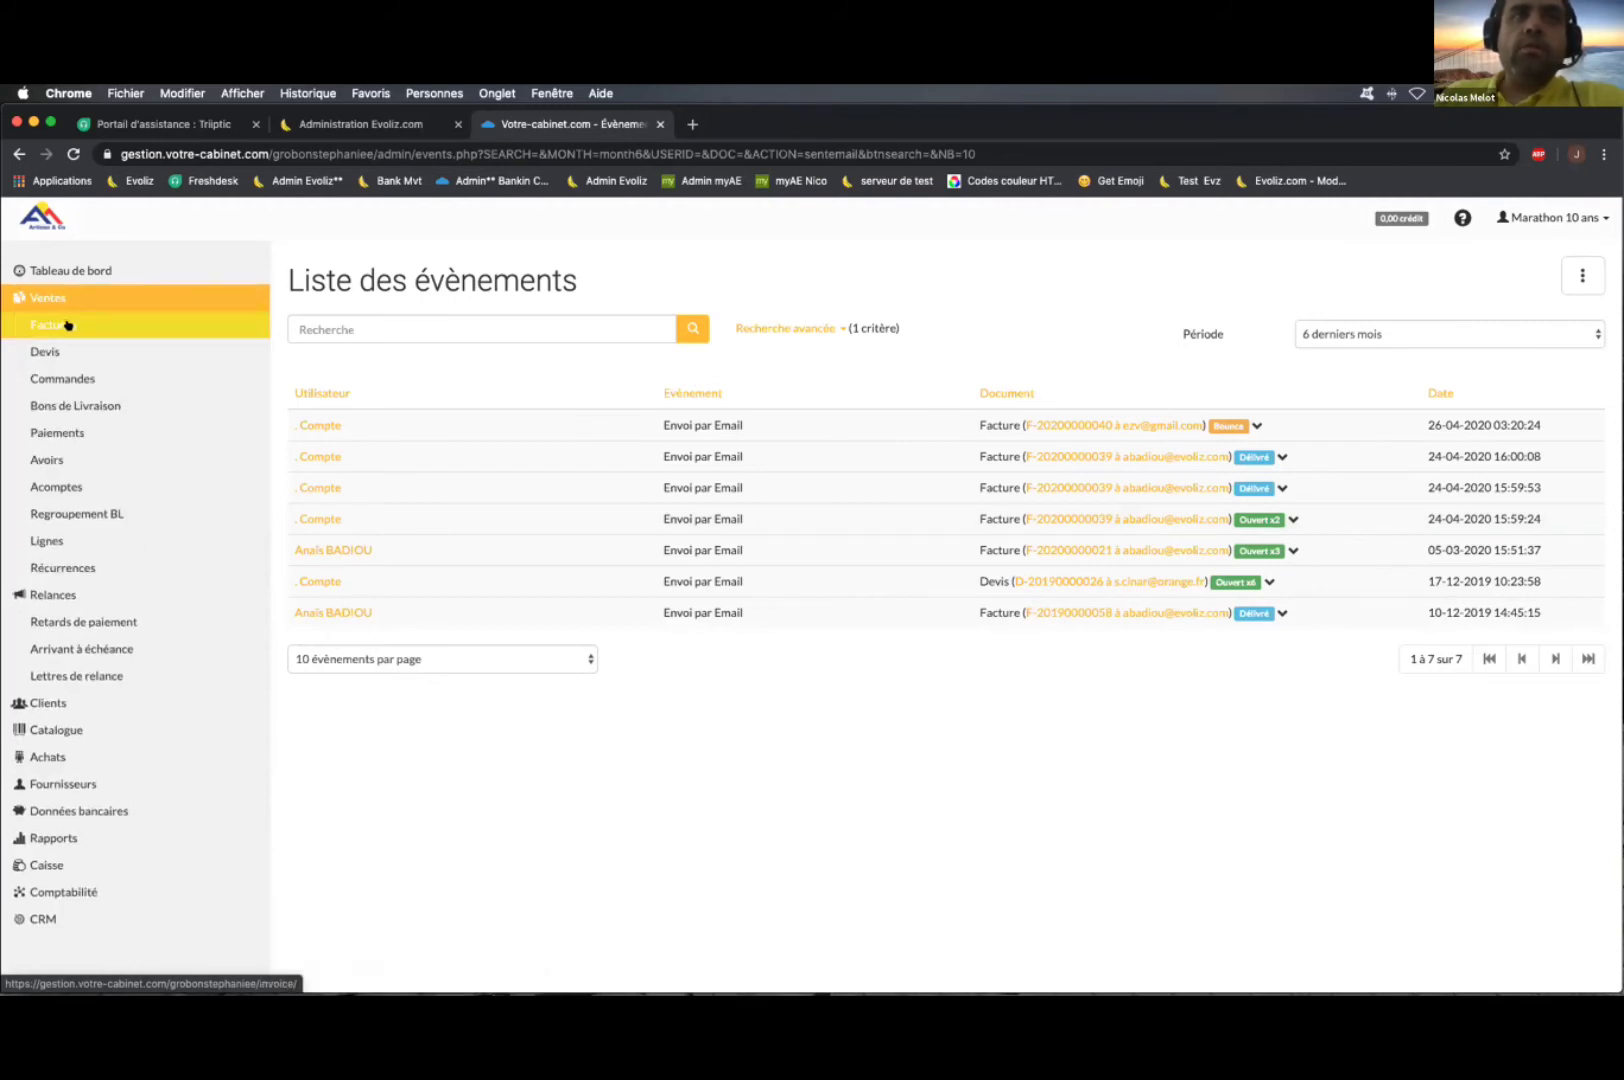
left_click(67, 325)
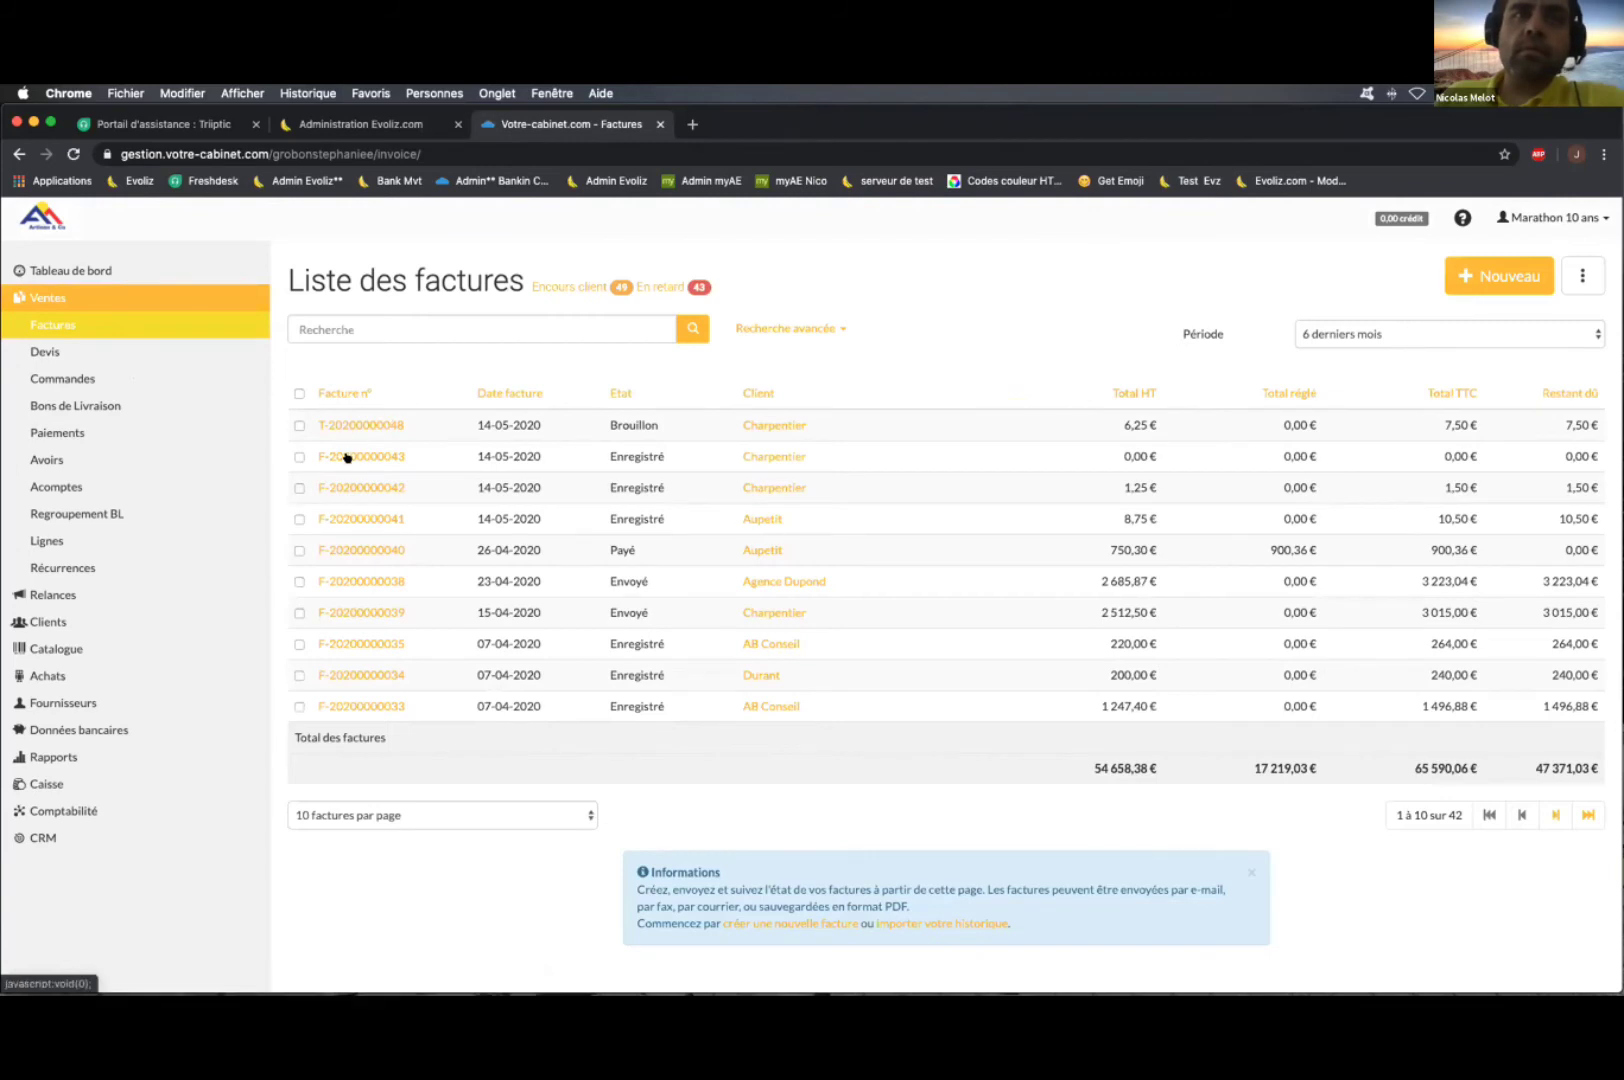
left_click(346, 456)
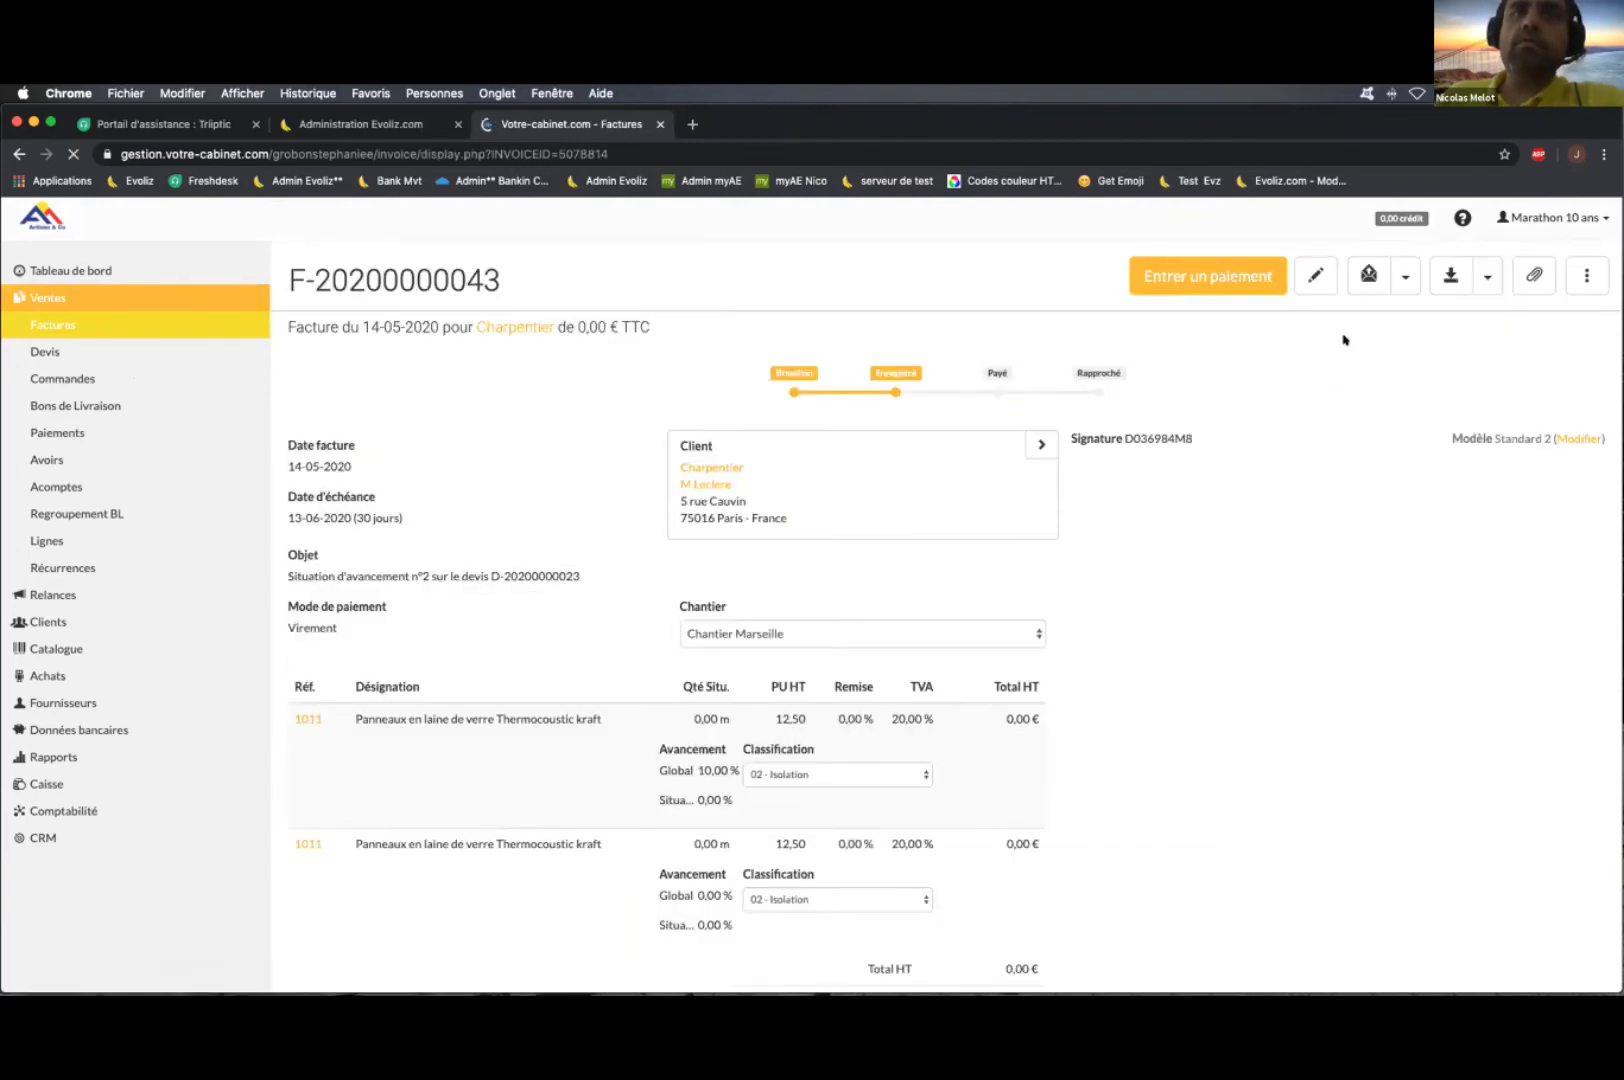
left_click(1586, 280)
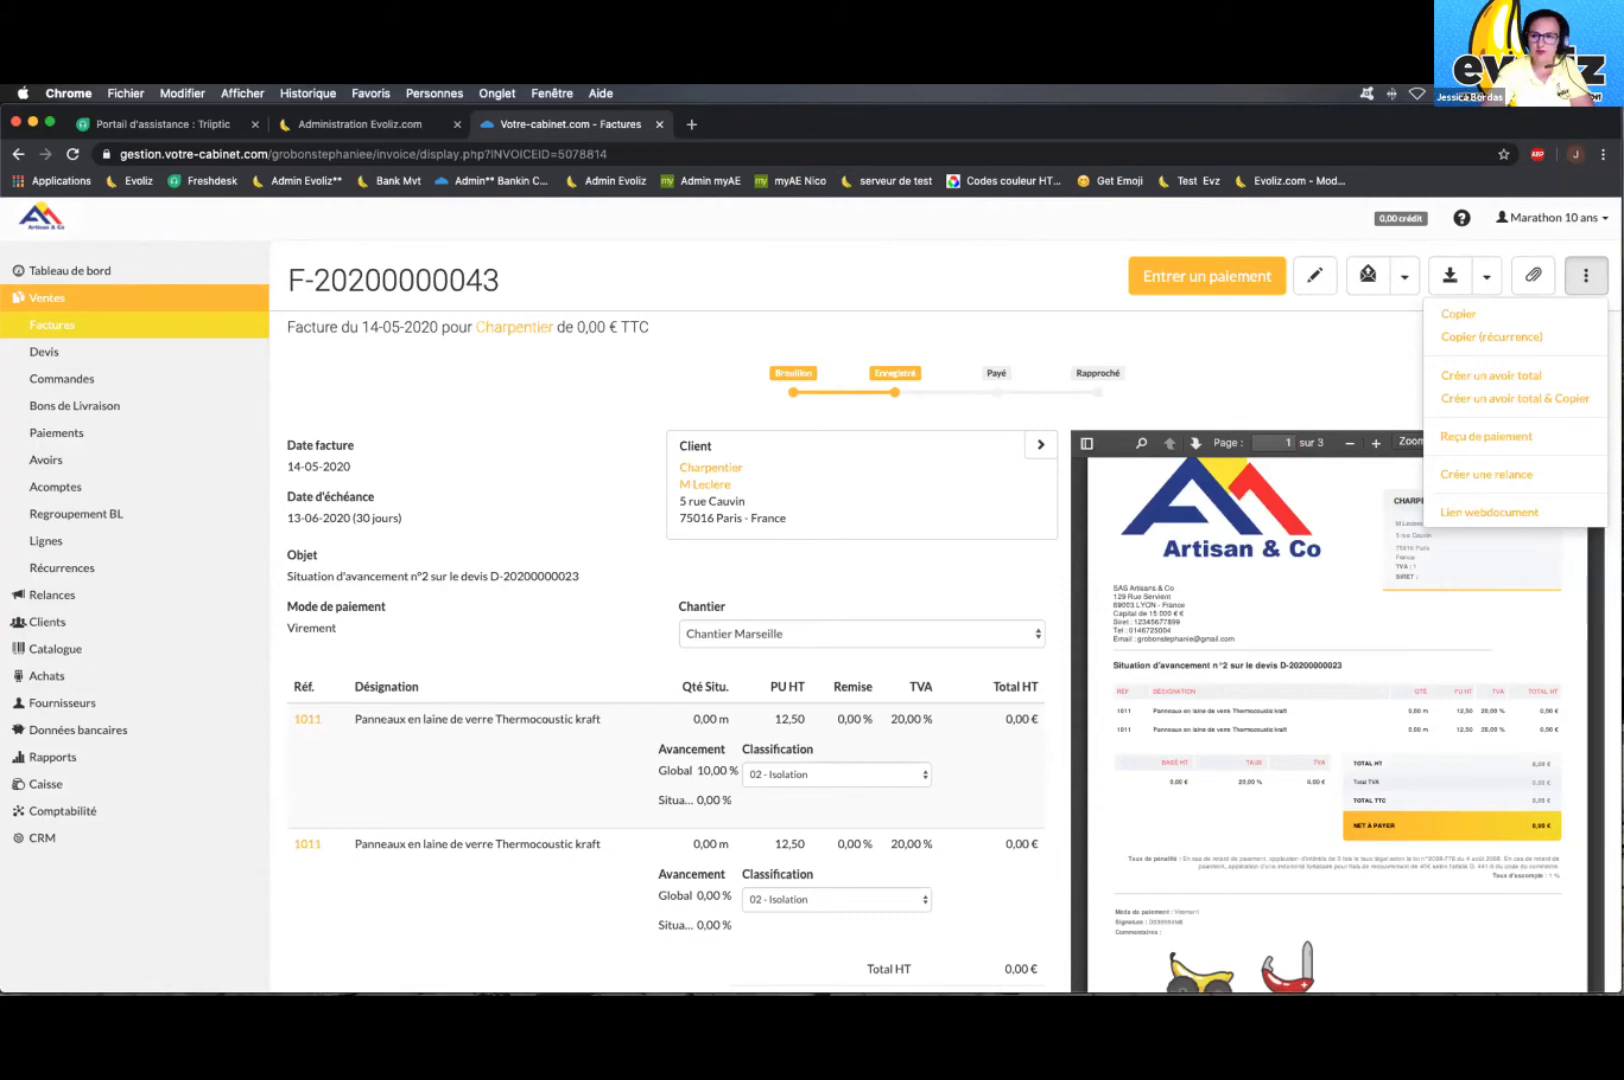
left_click(780, 279)
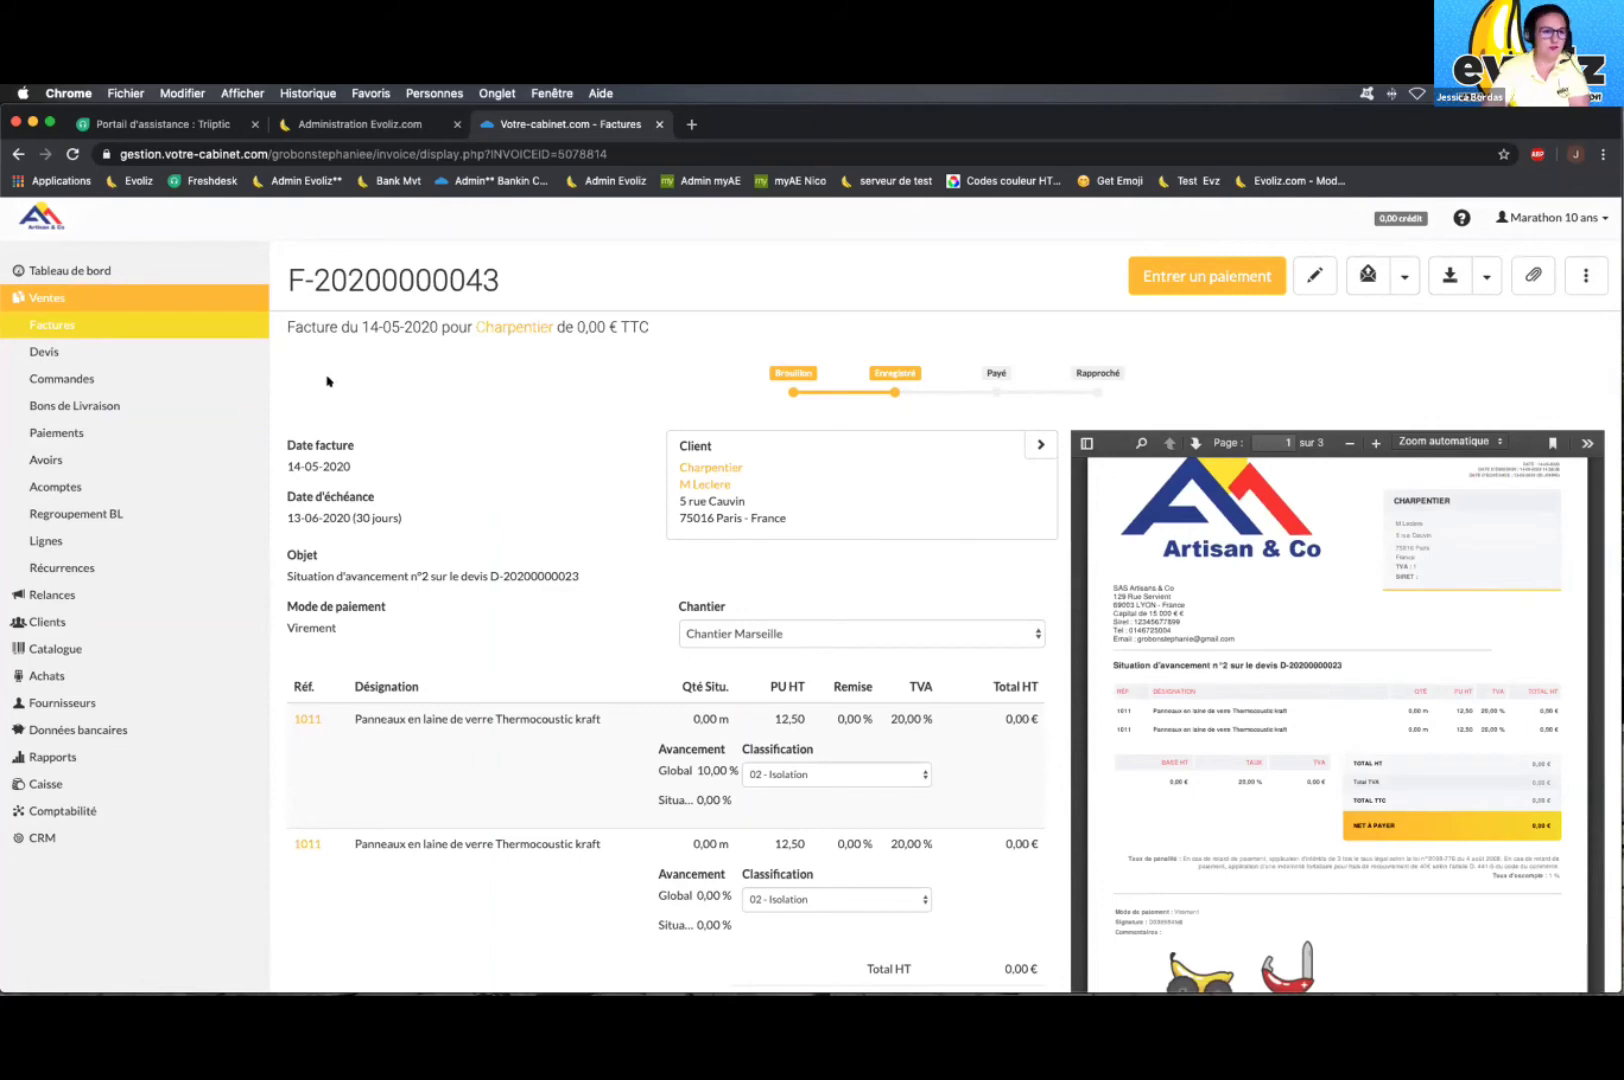
left_click(43, 292)
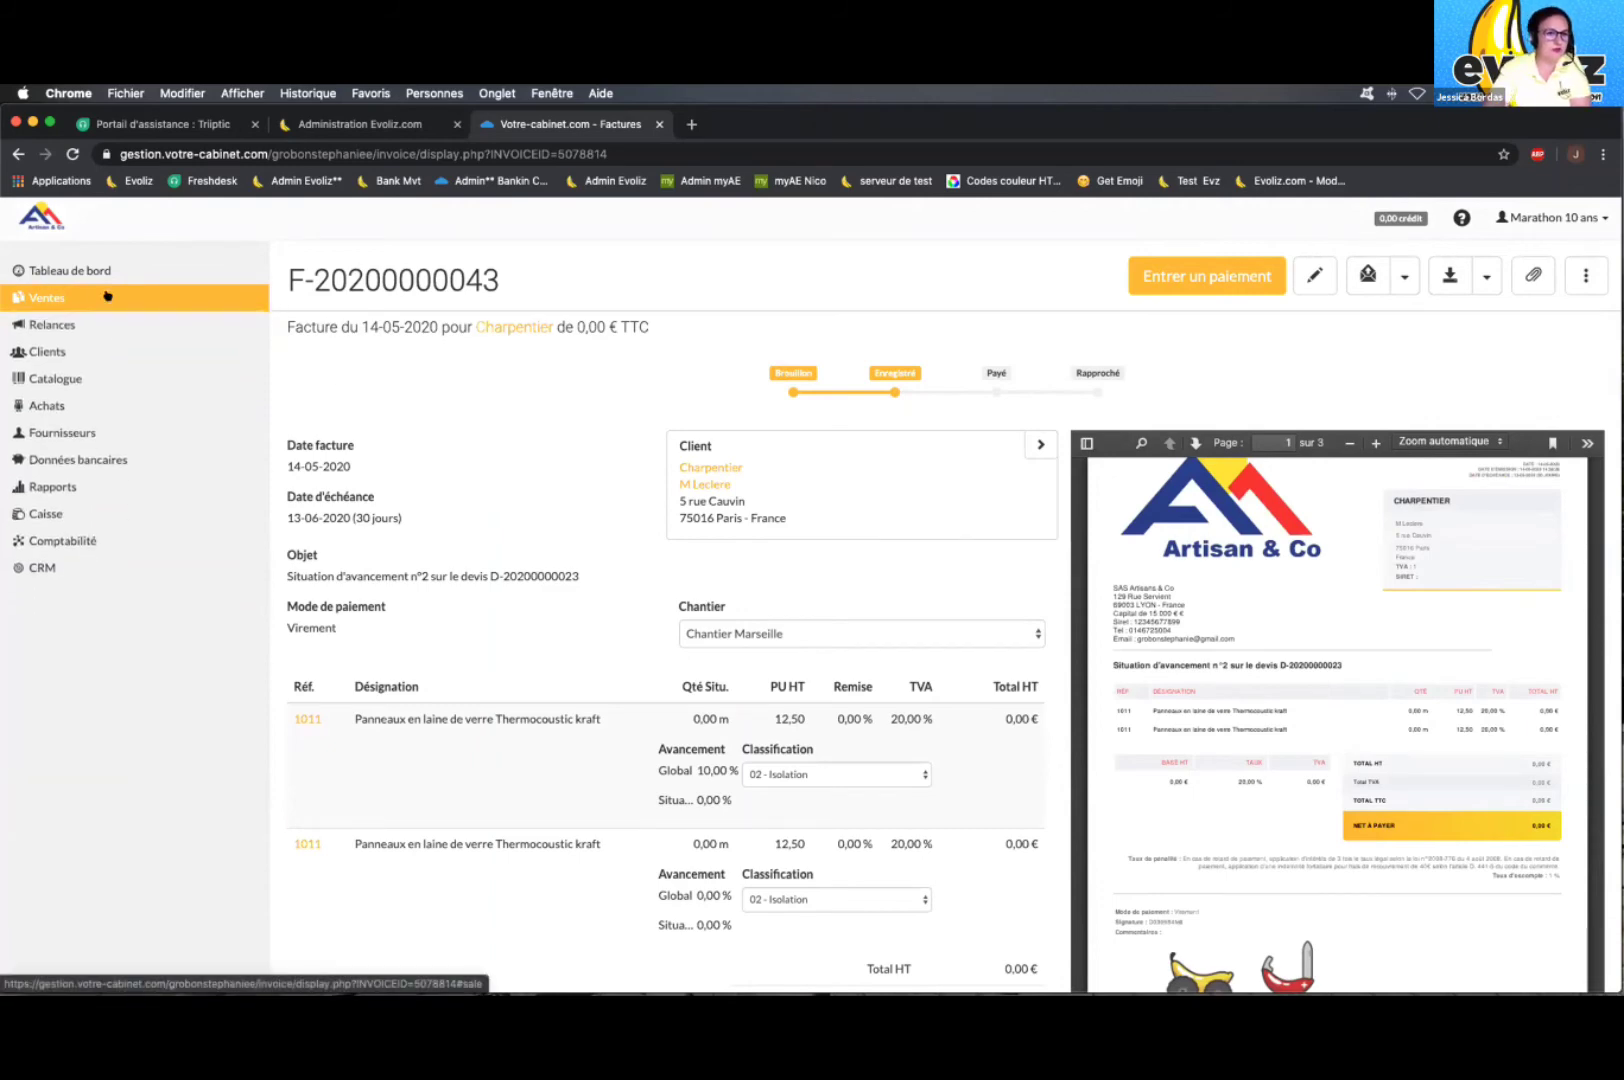
left_click(41, 325)
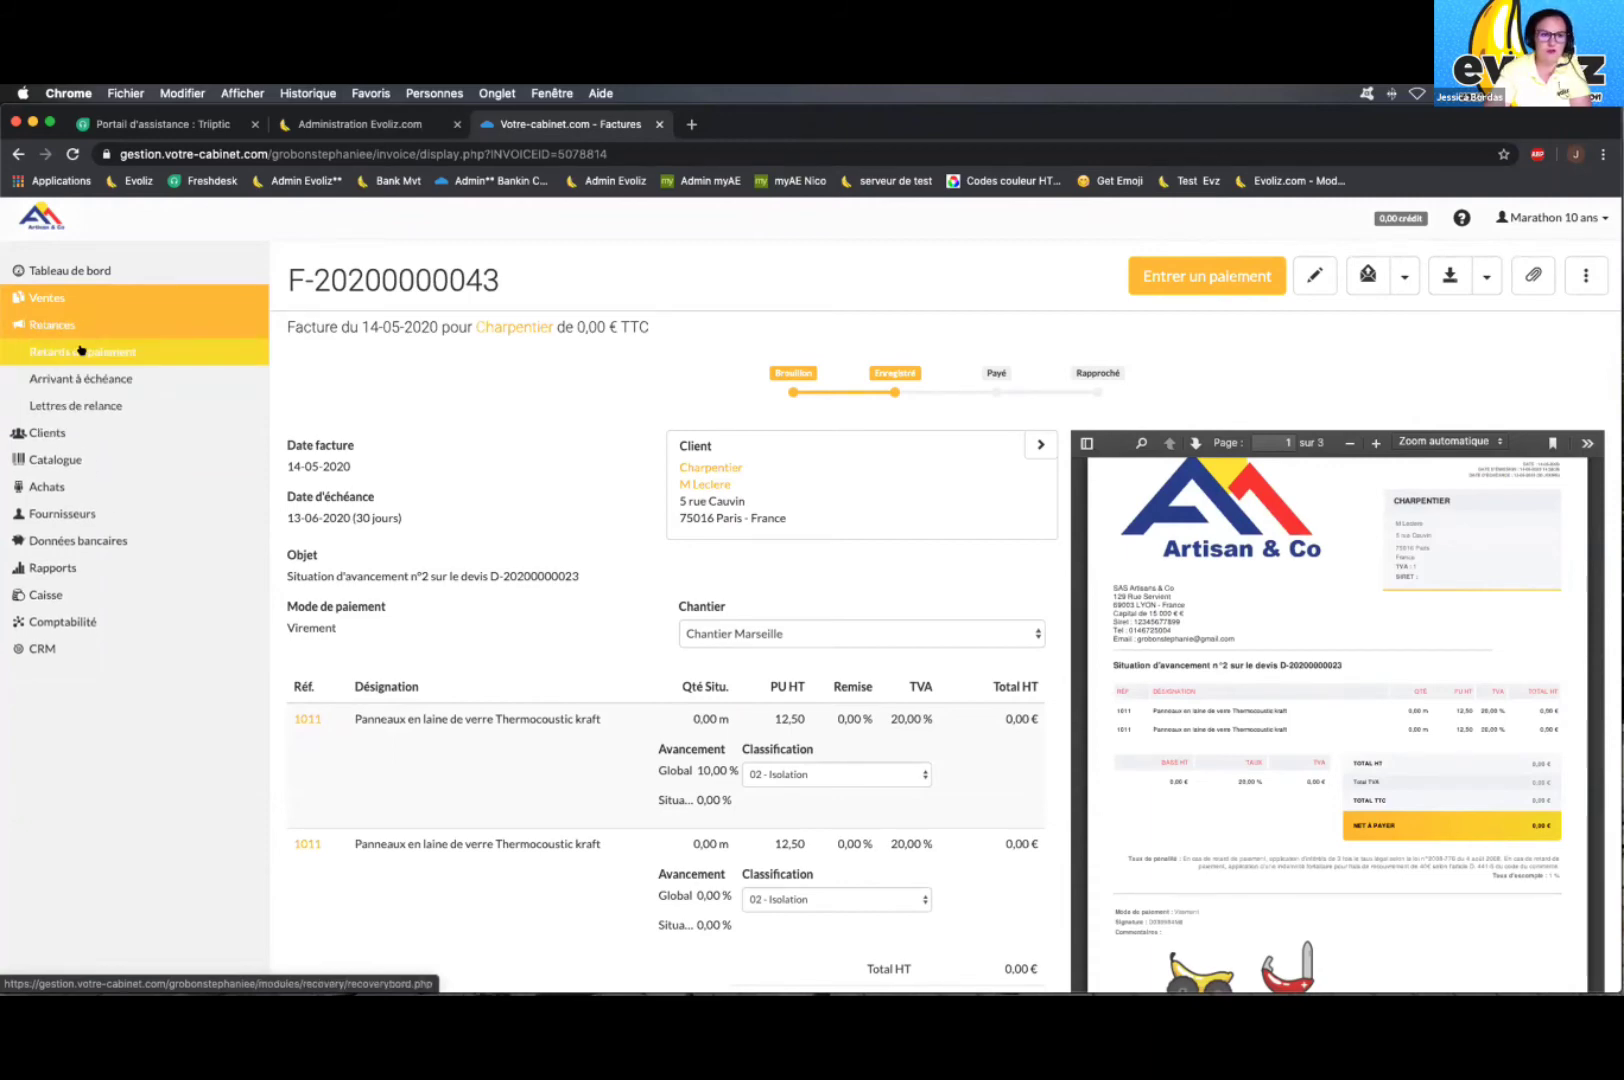
left_click(111, 351)
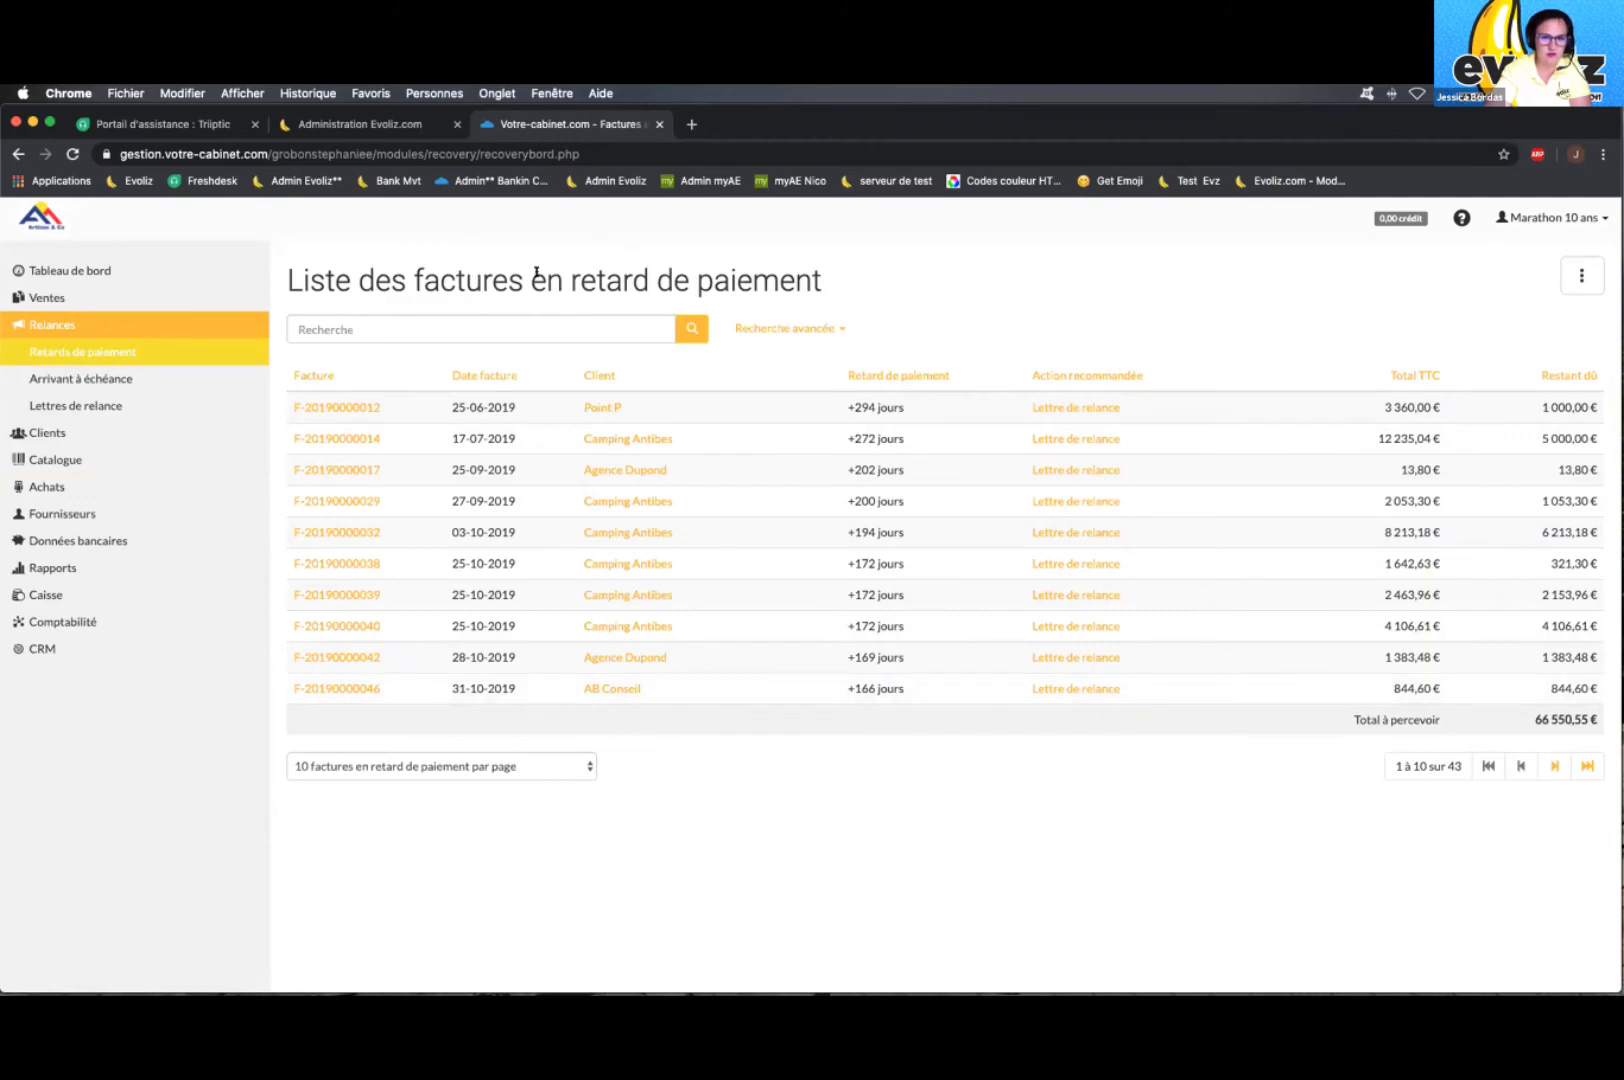
left_click(306, 688)
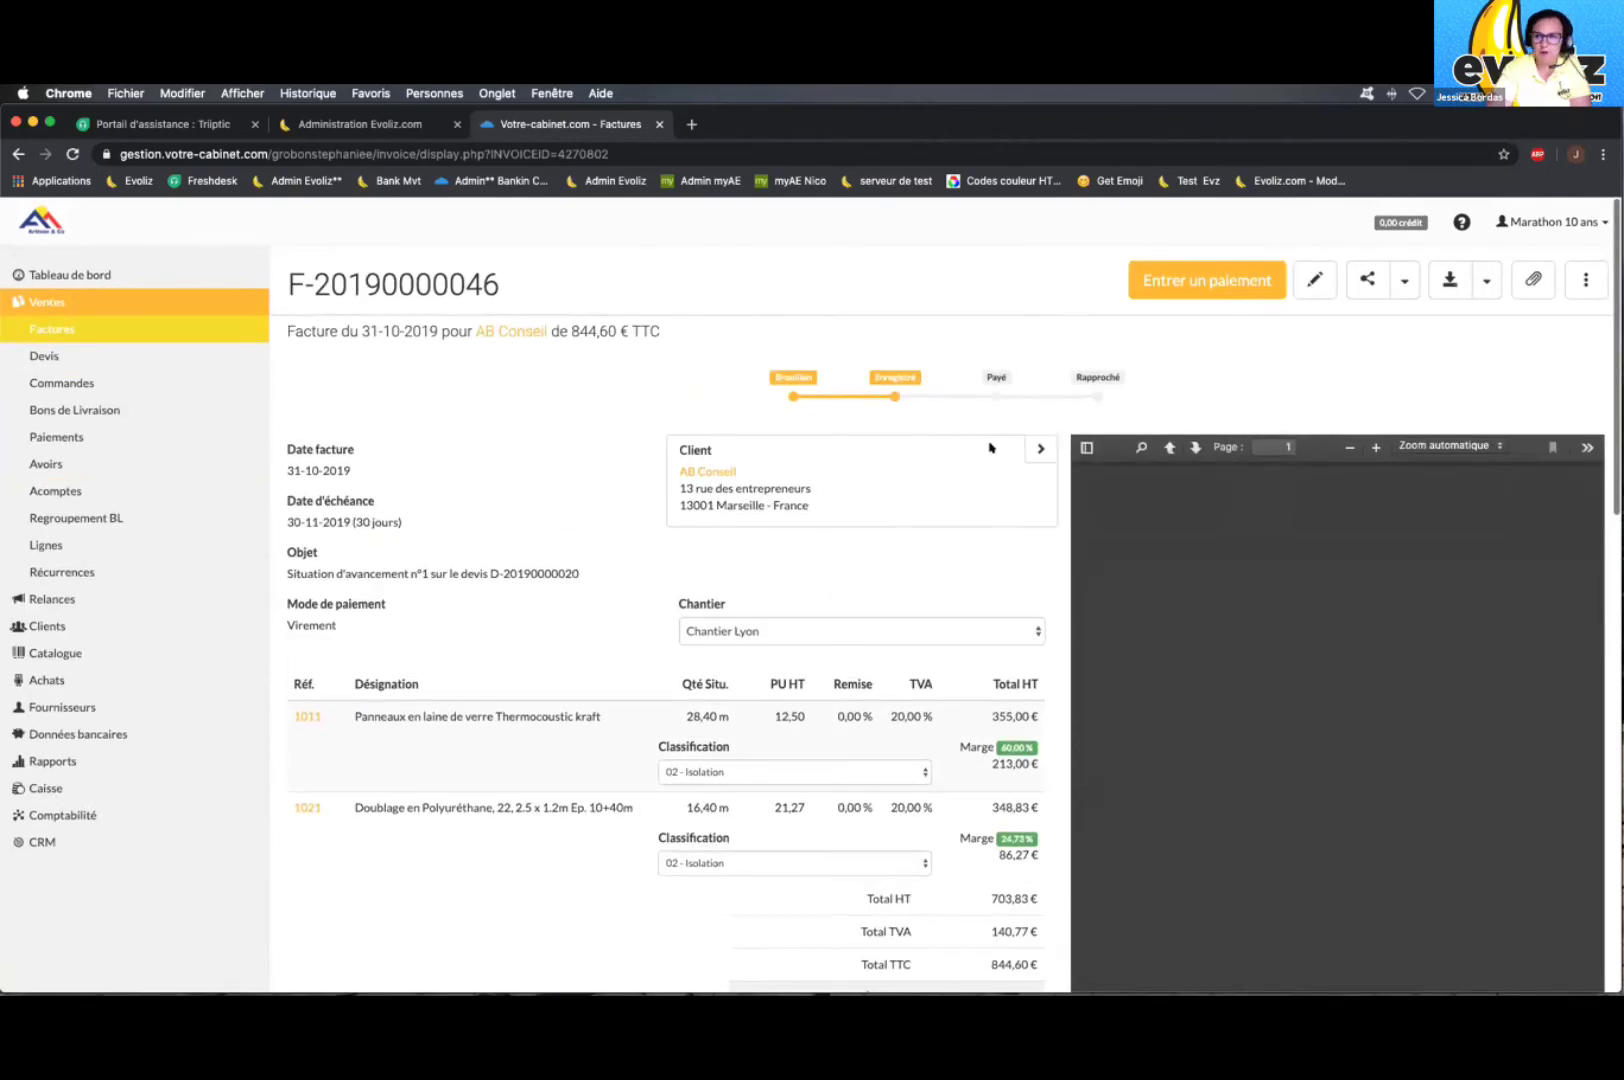
left_click(1586, 280)
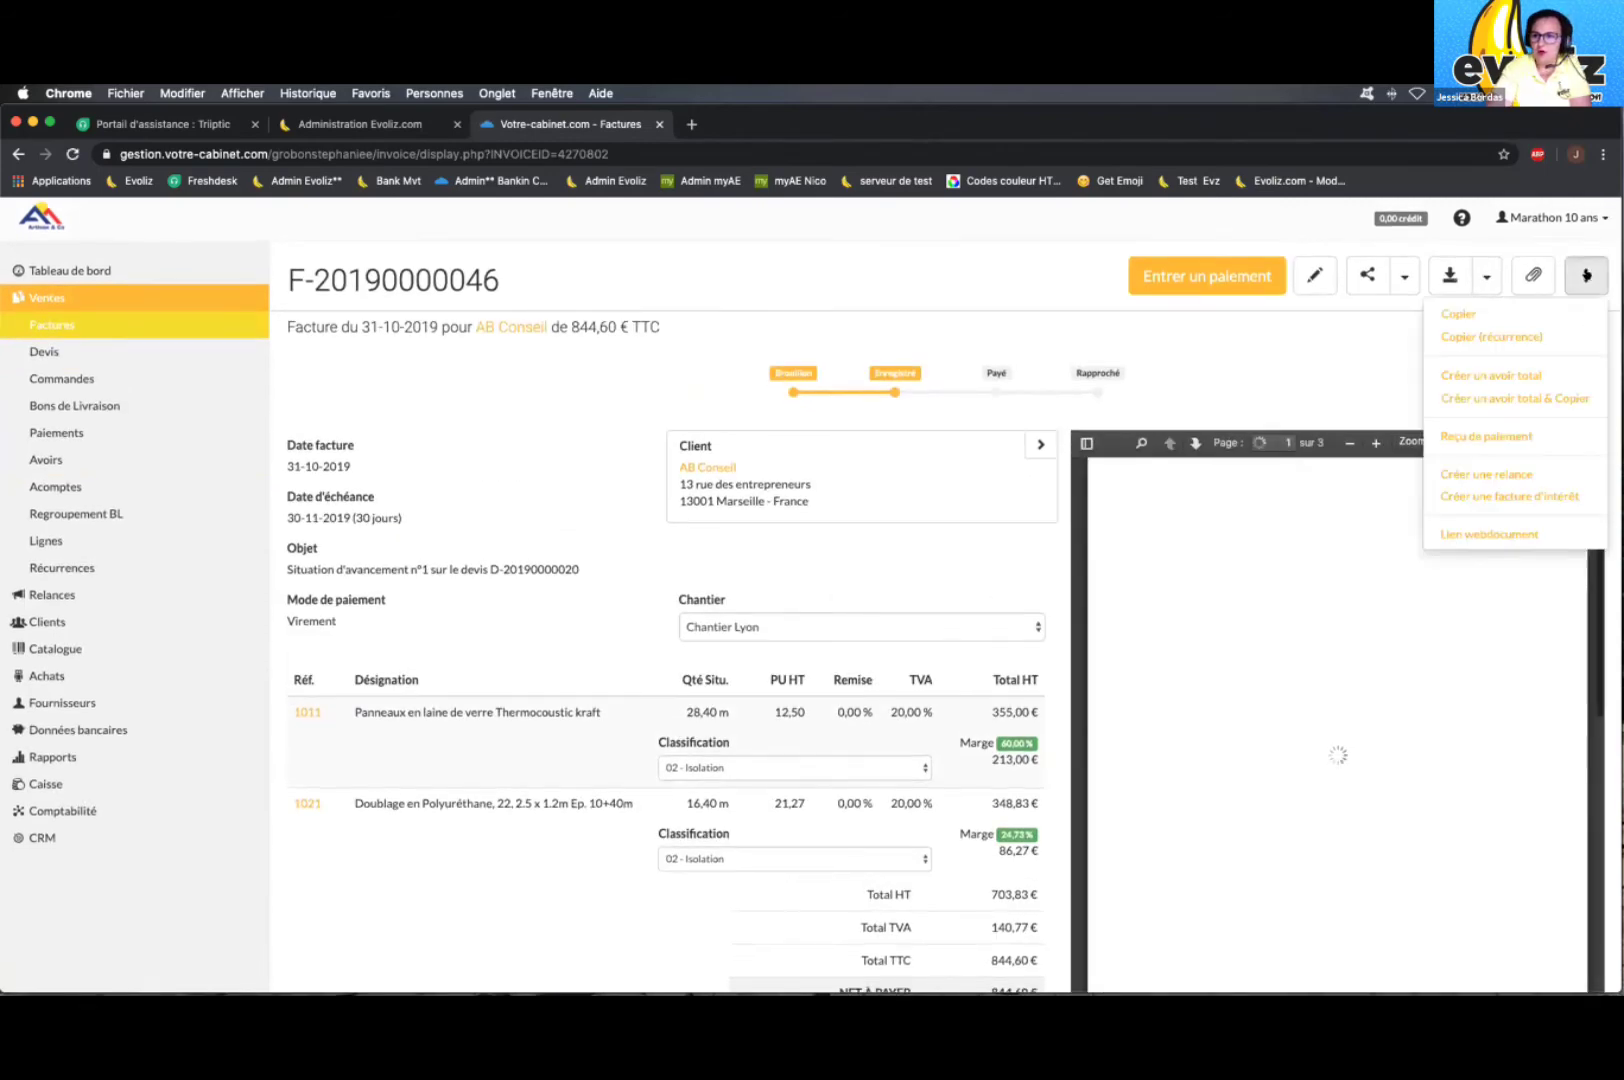
left_click(1494, 472)
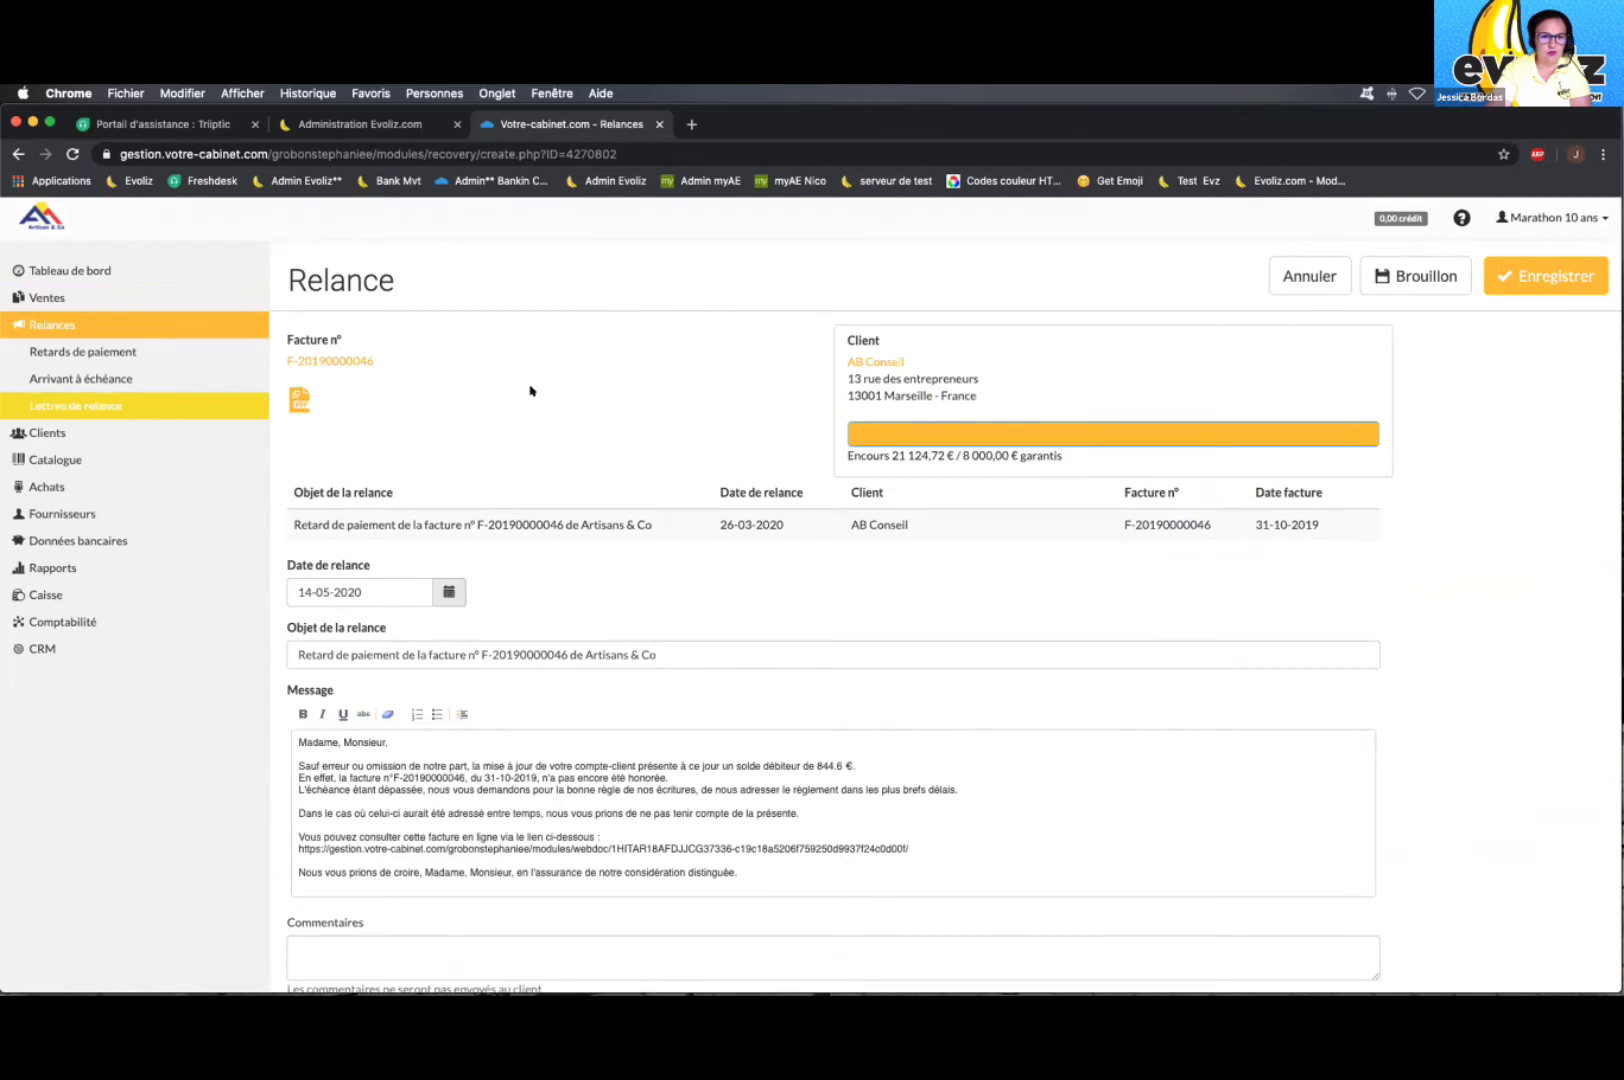
Step: Append **** to the reminder's subject, keep the proposed message and save the reminder
scroll(530, 390, "down", 2)
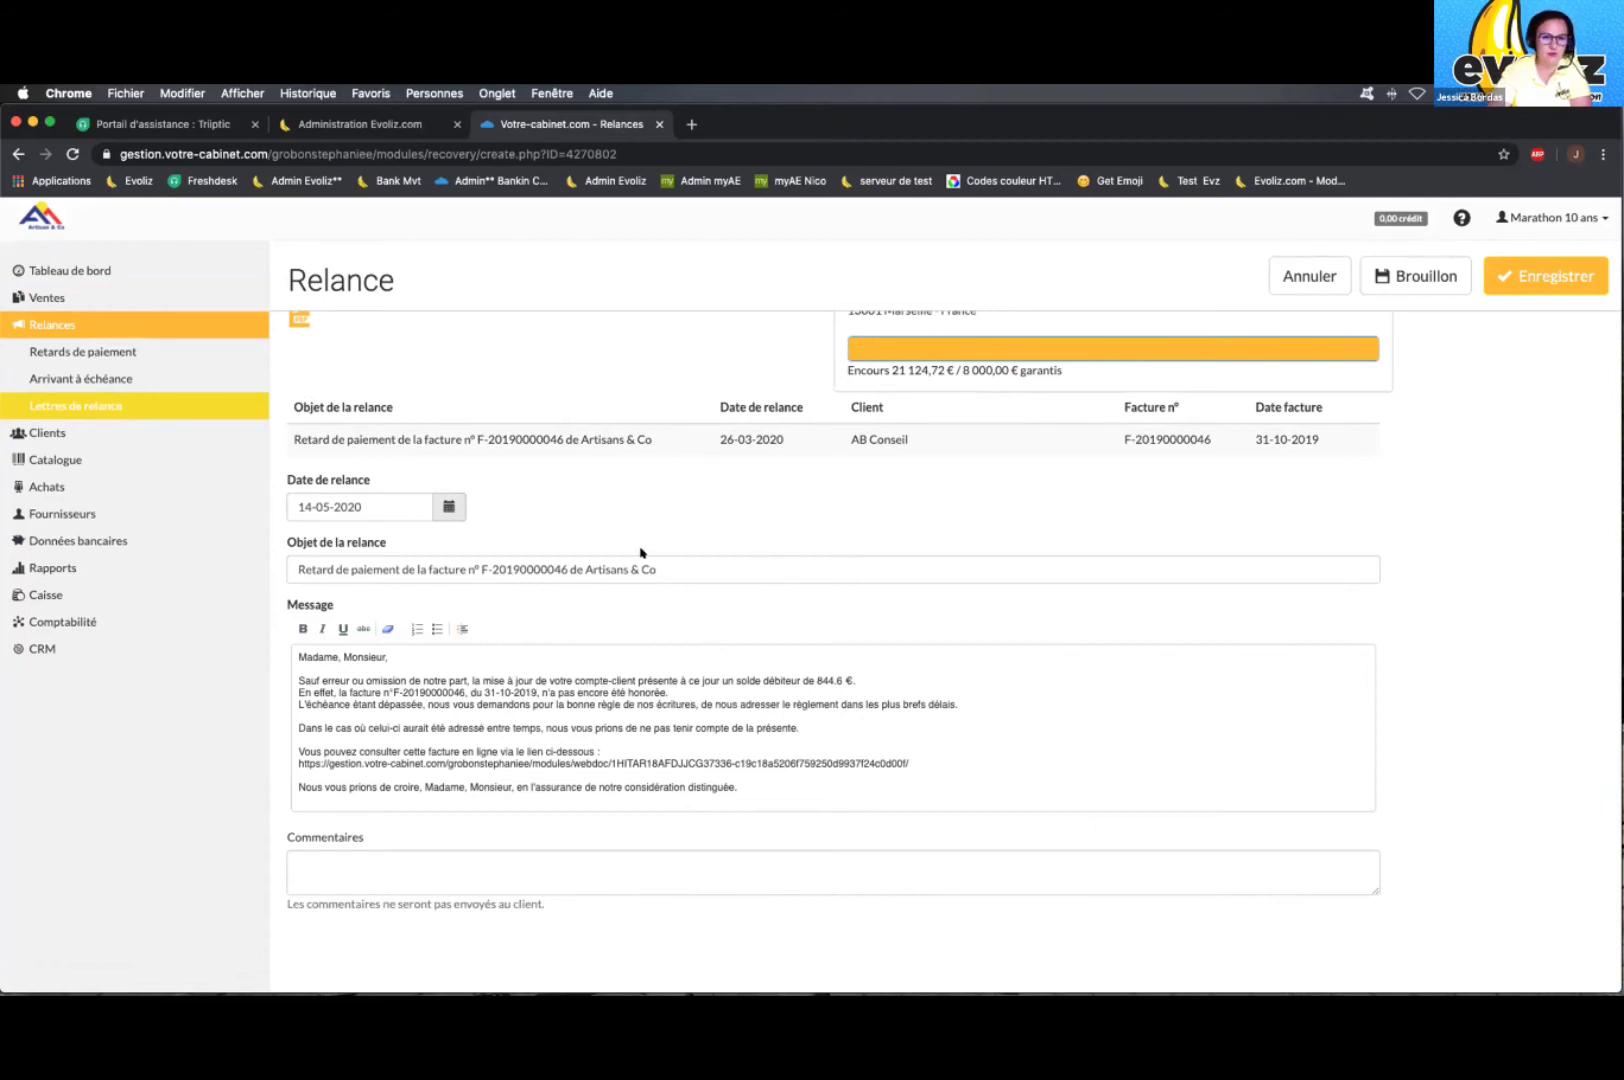
scroll(641, 553, "up", 2)
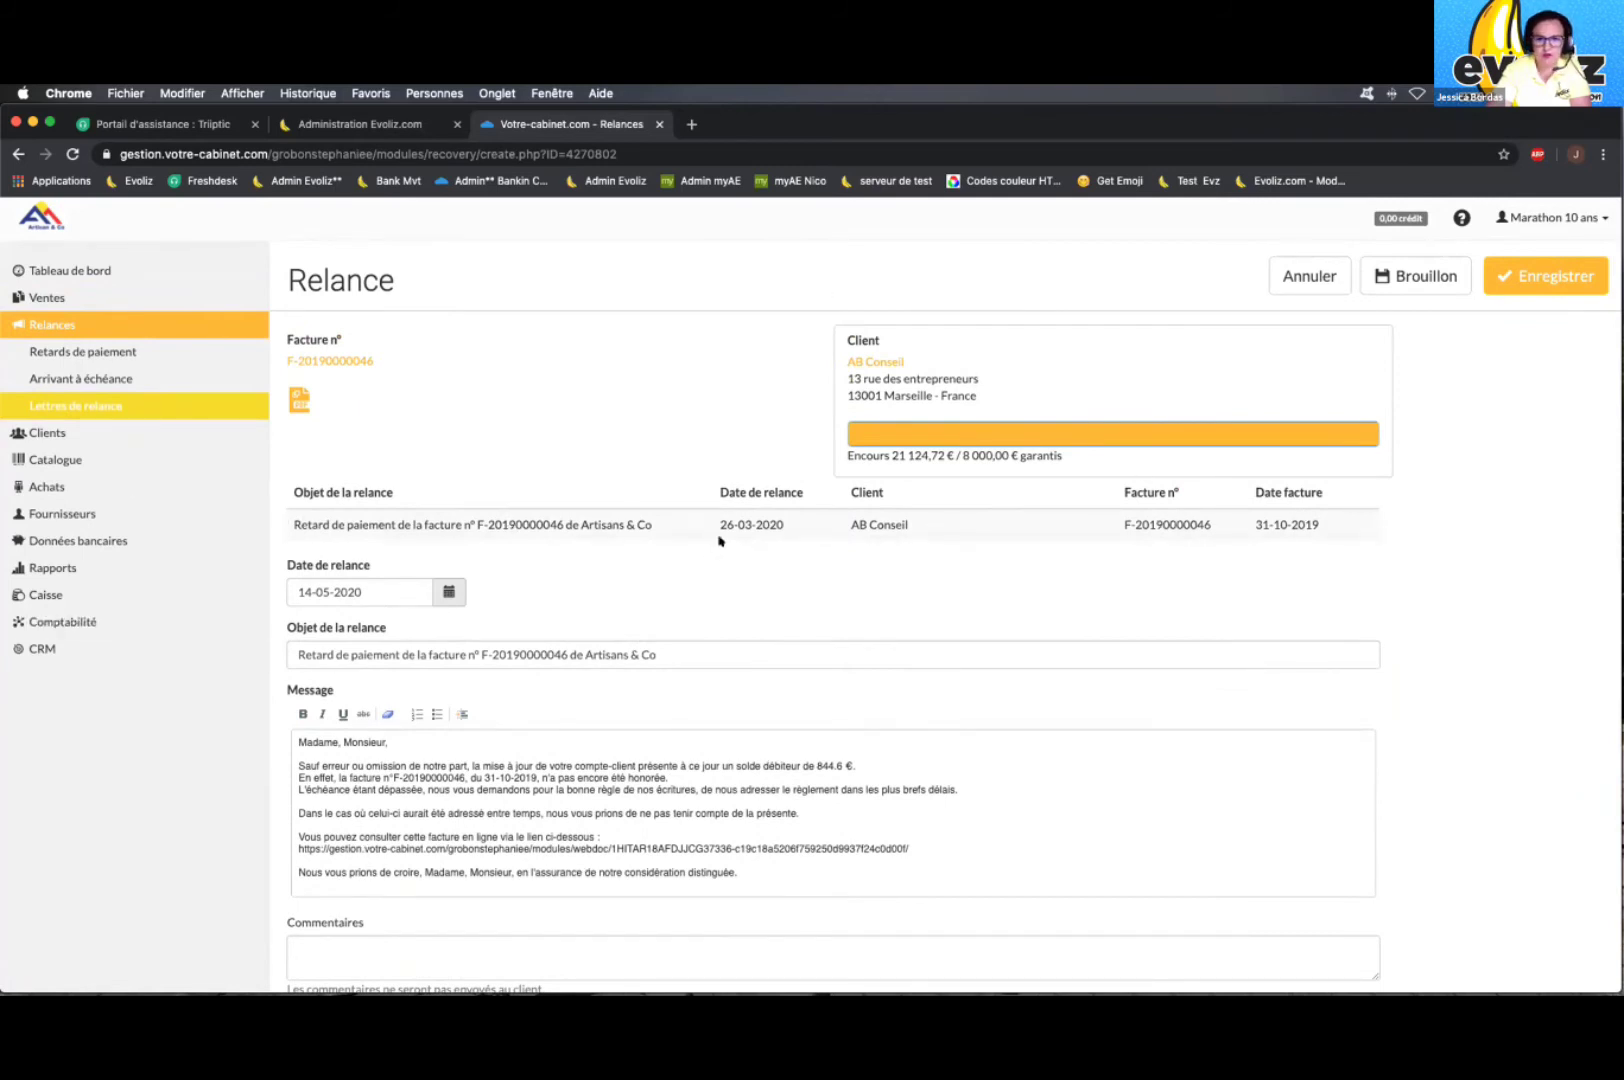
left_click_drag(292, 654, 684, 647)
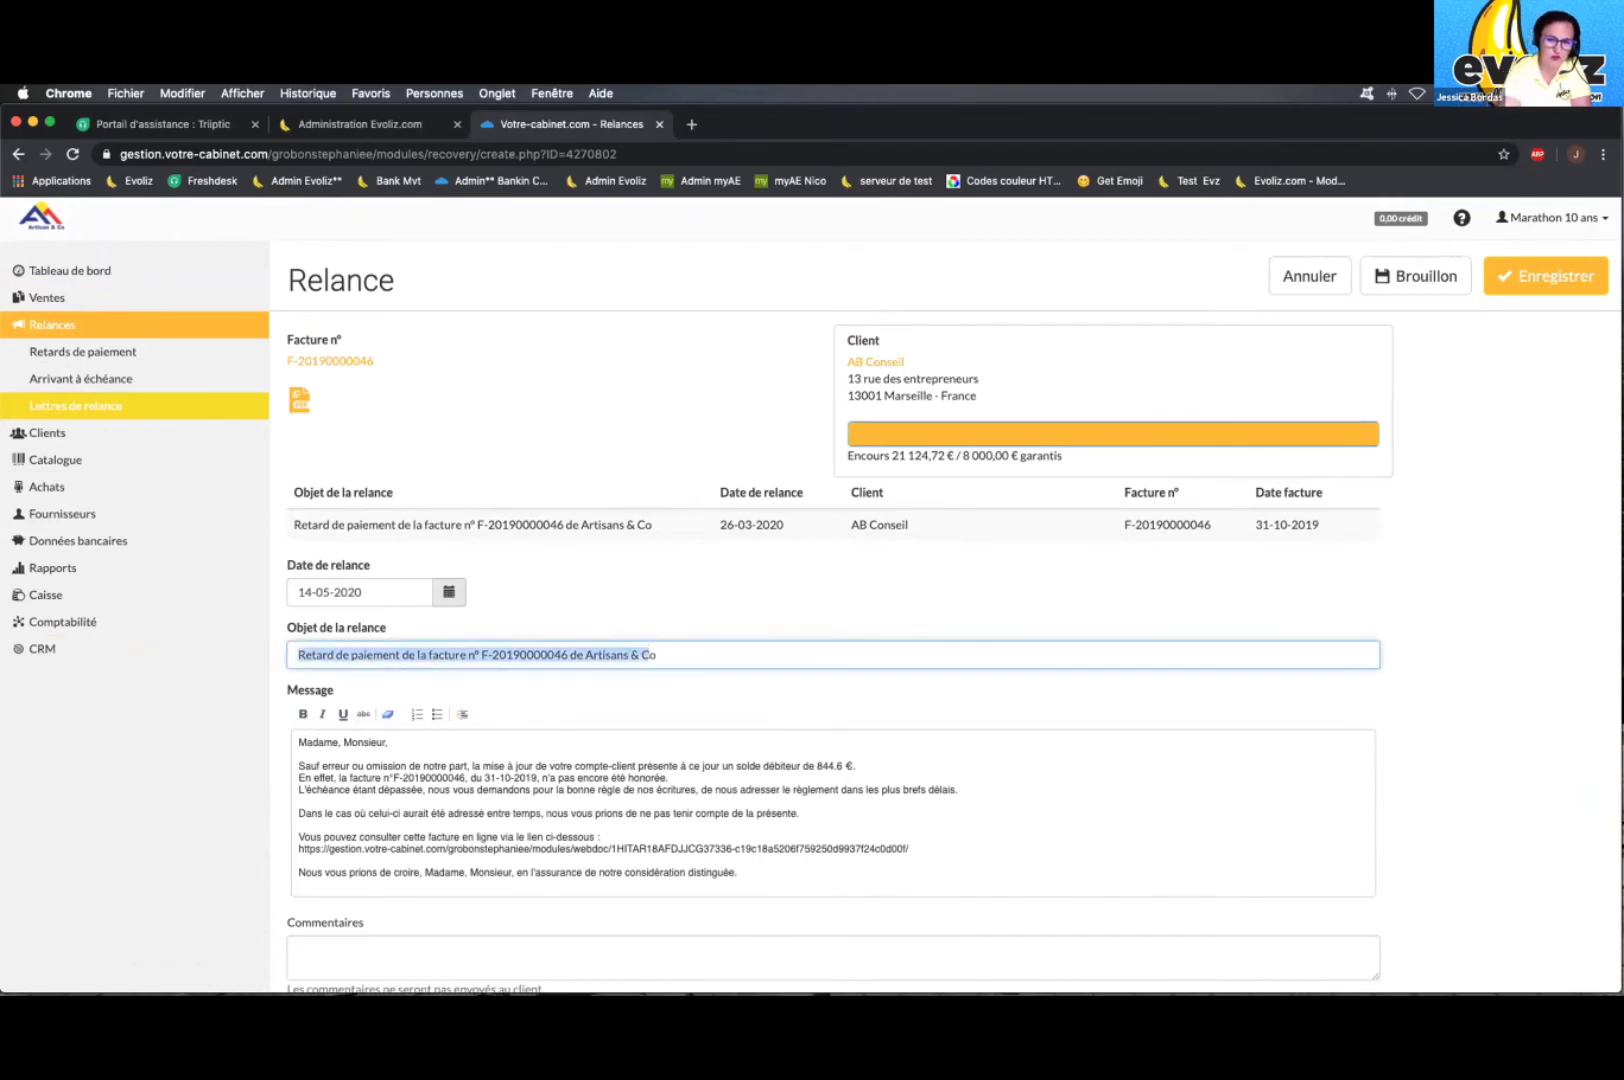
left_click(690, 656)
type("****")
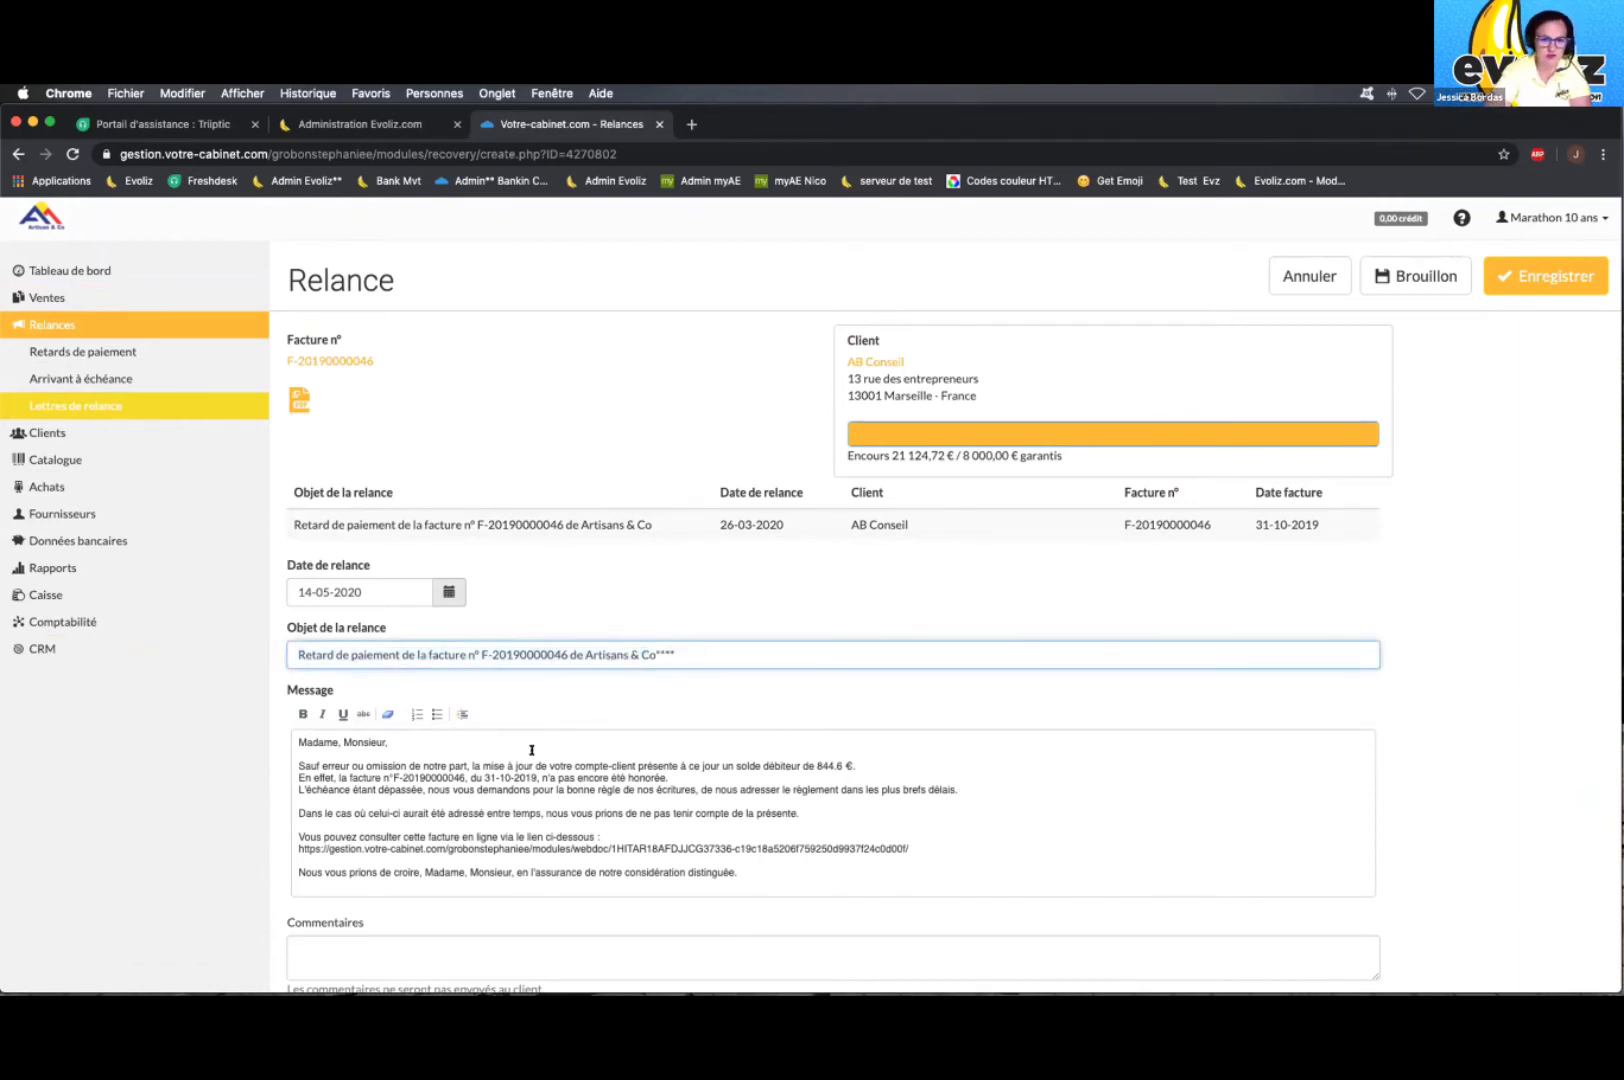
scroll(531, 750, "down", 2)
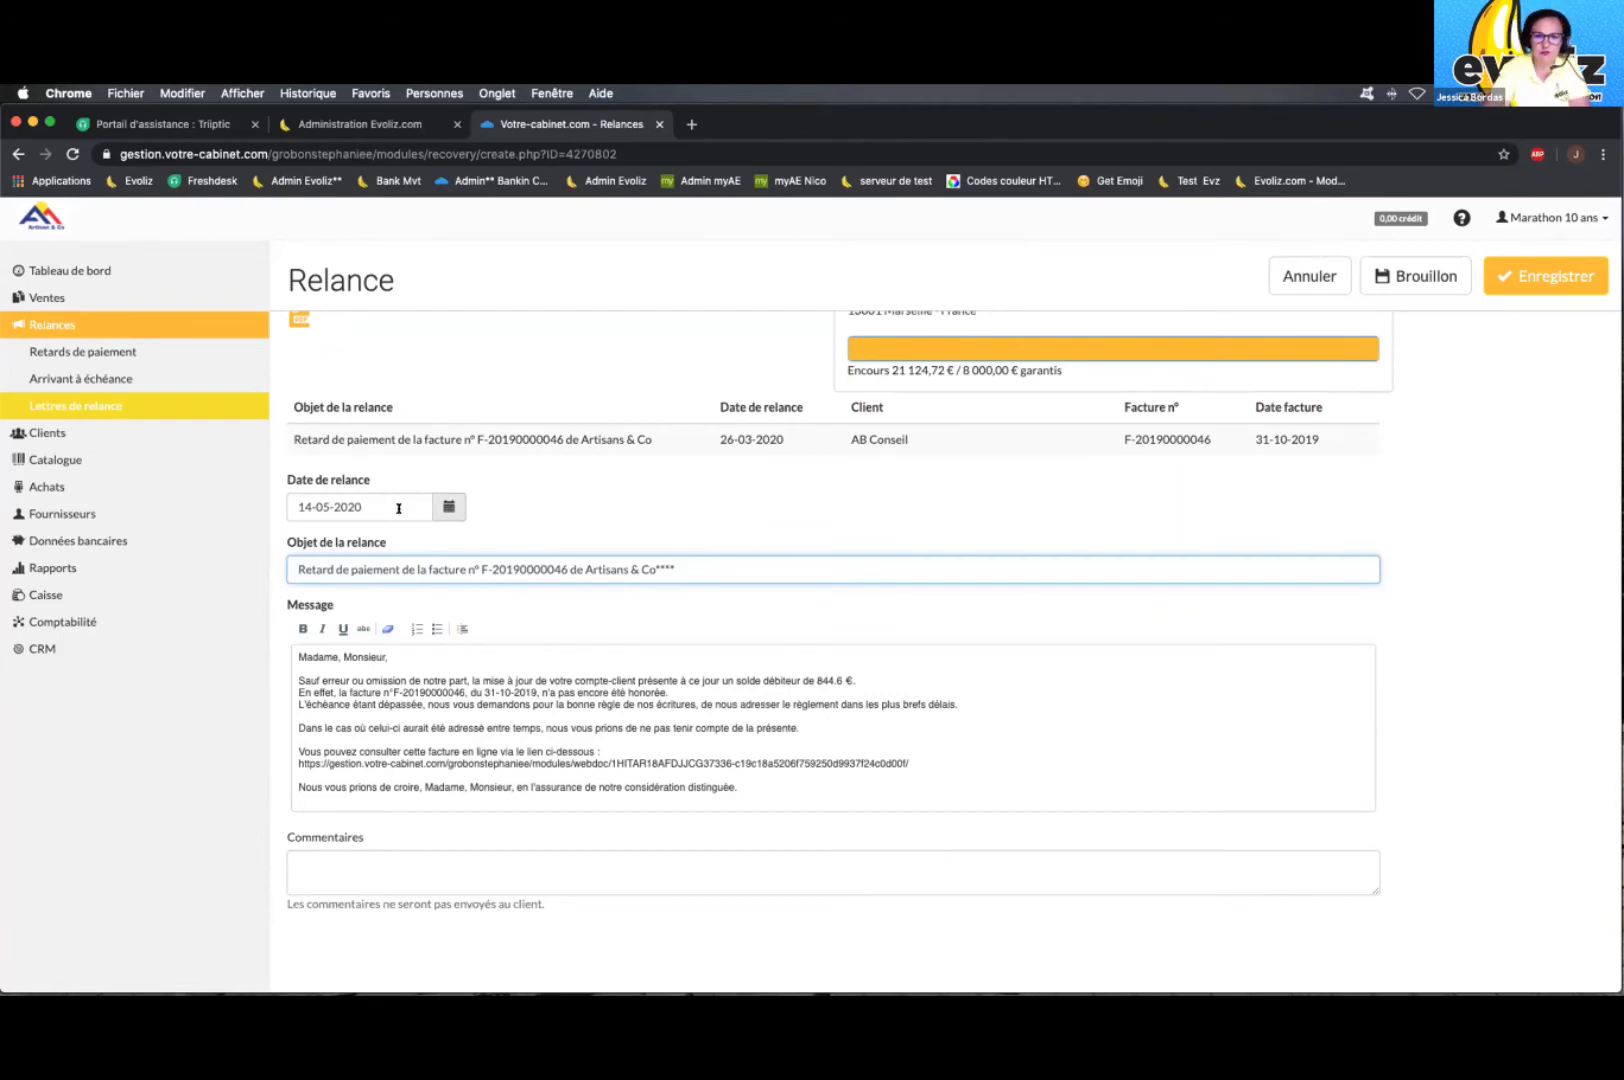
scroll(1051, 553, "up", 2)
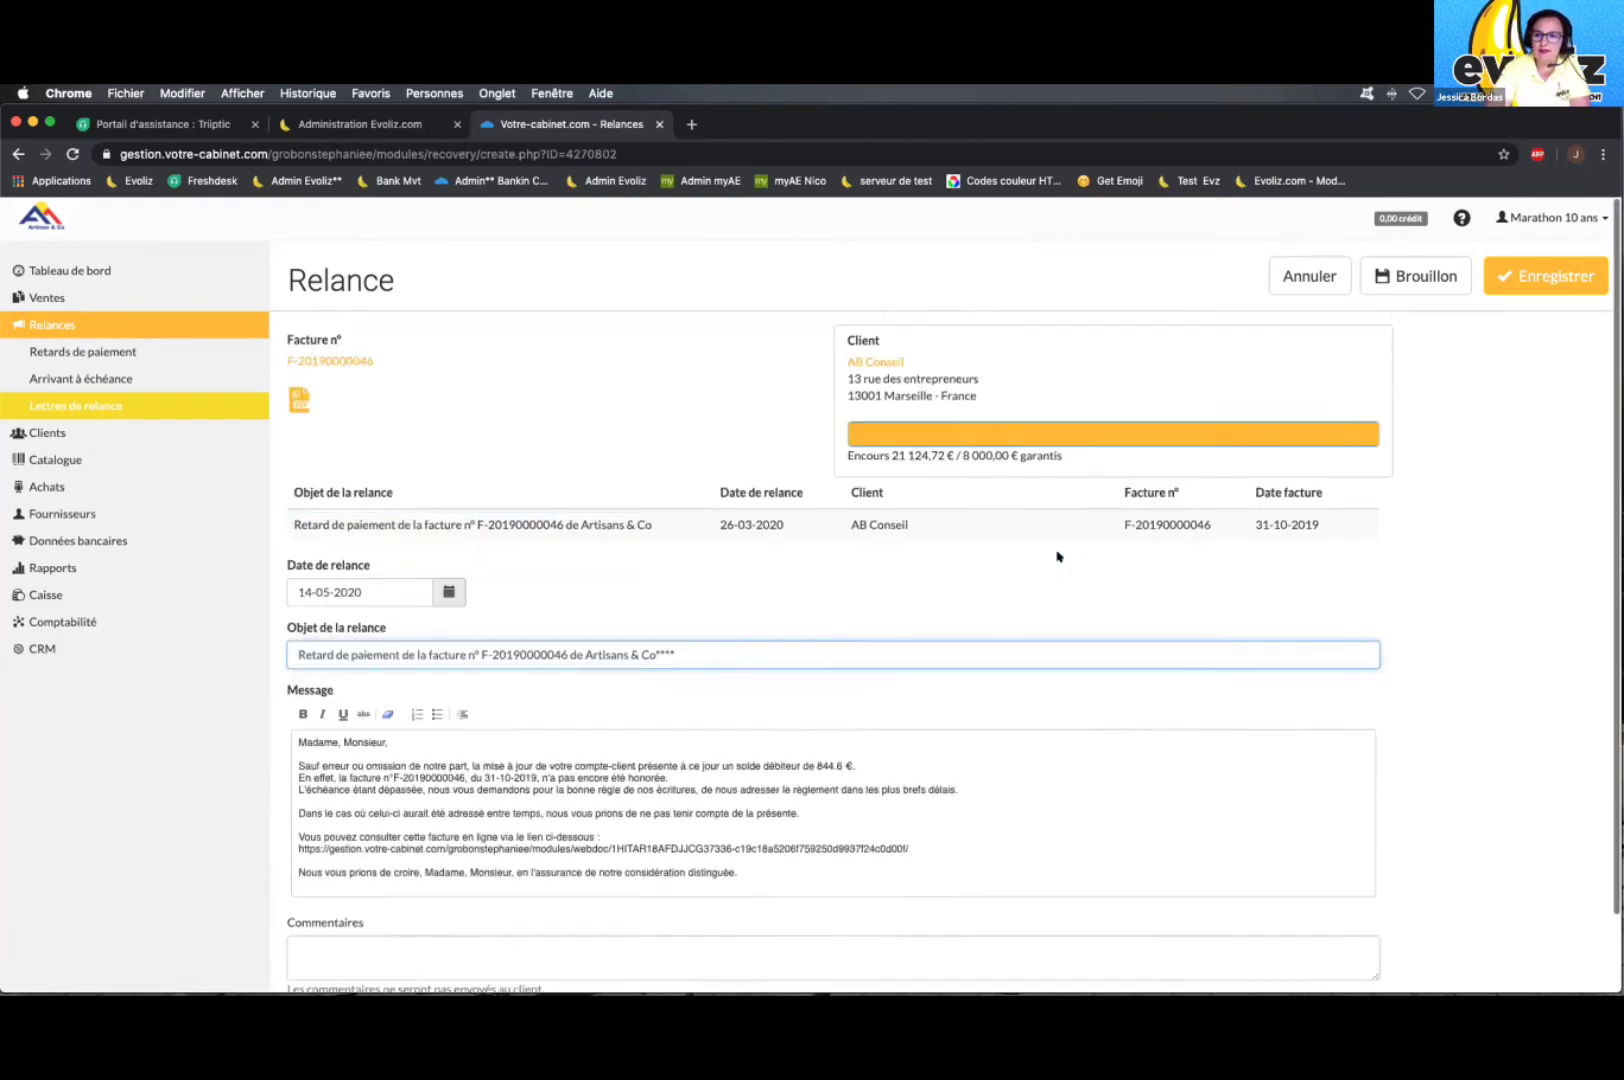
left_click(1538, 281)
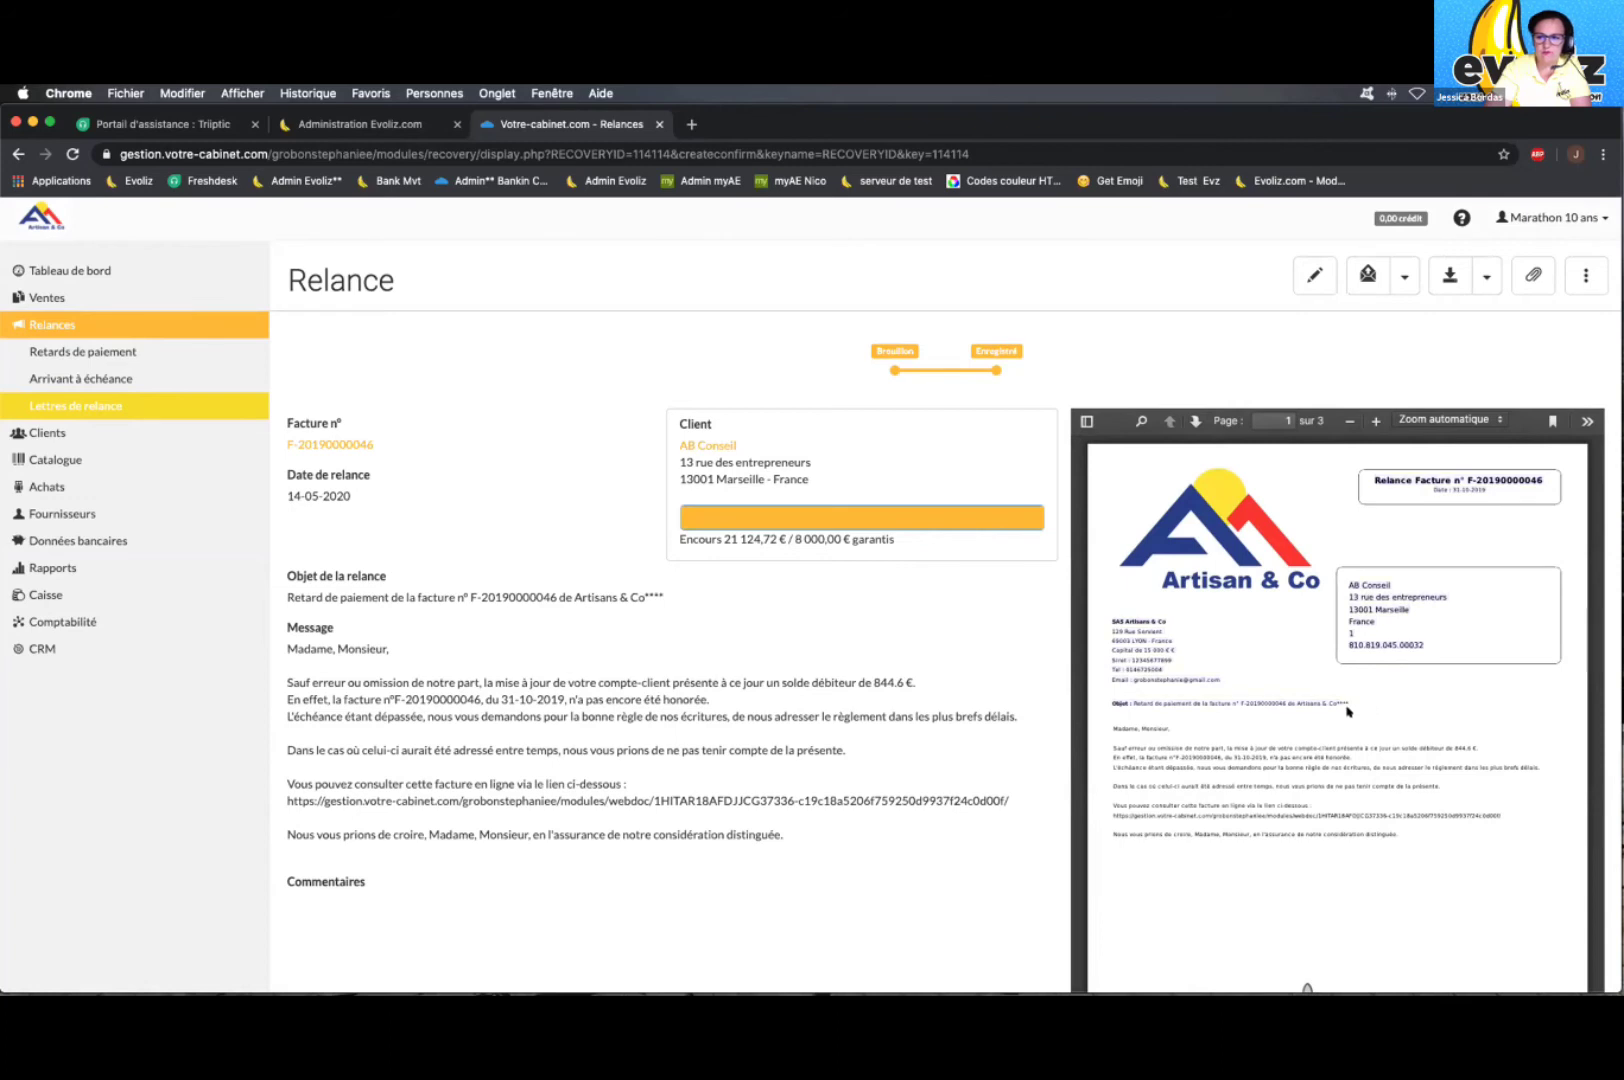
Step: Examine the sending options available for the saved reminder
left_click(1405, 276)
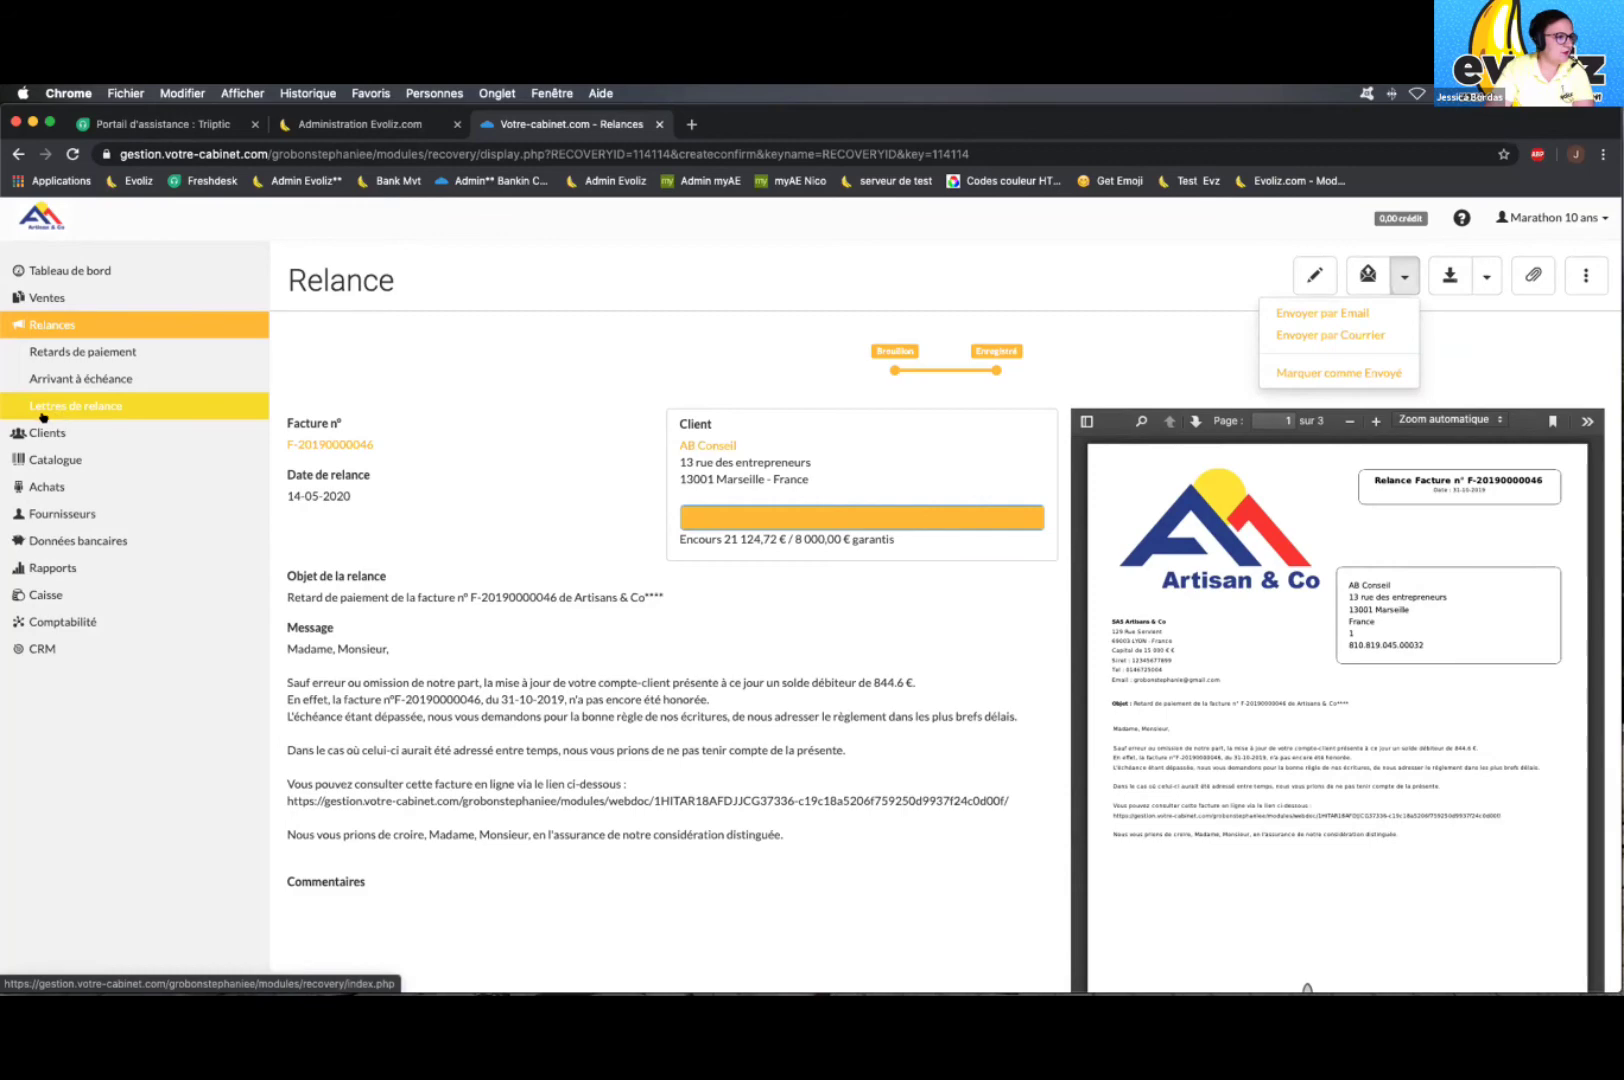
left_click(1553, 323)
Step: Open the Emails settings in the account parameters and display the Nouvelle lettre de relance template
left_click(1572, 219)
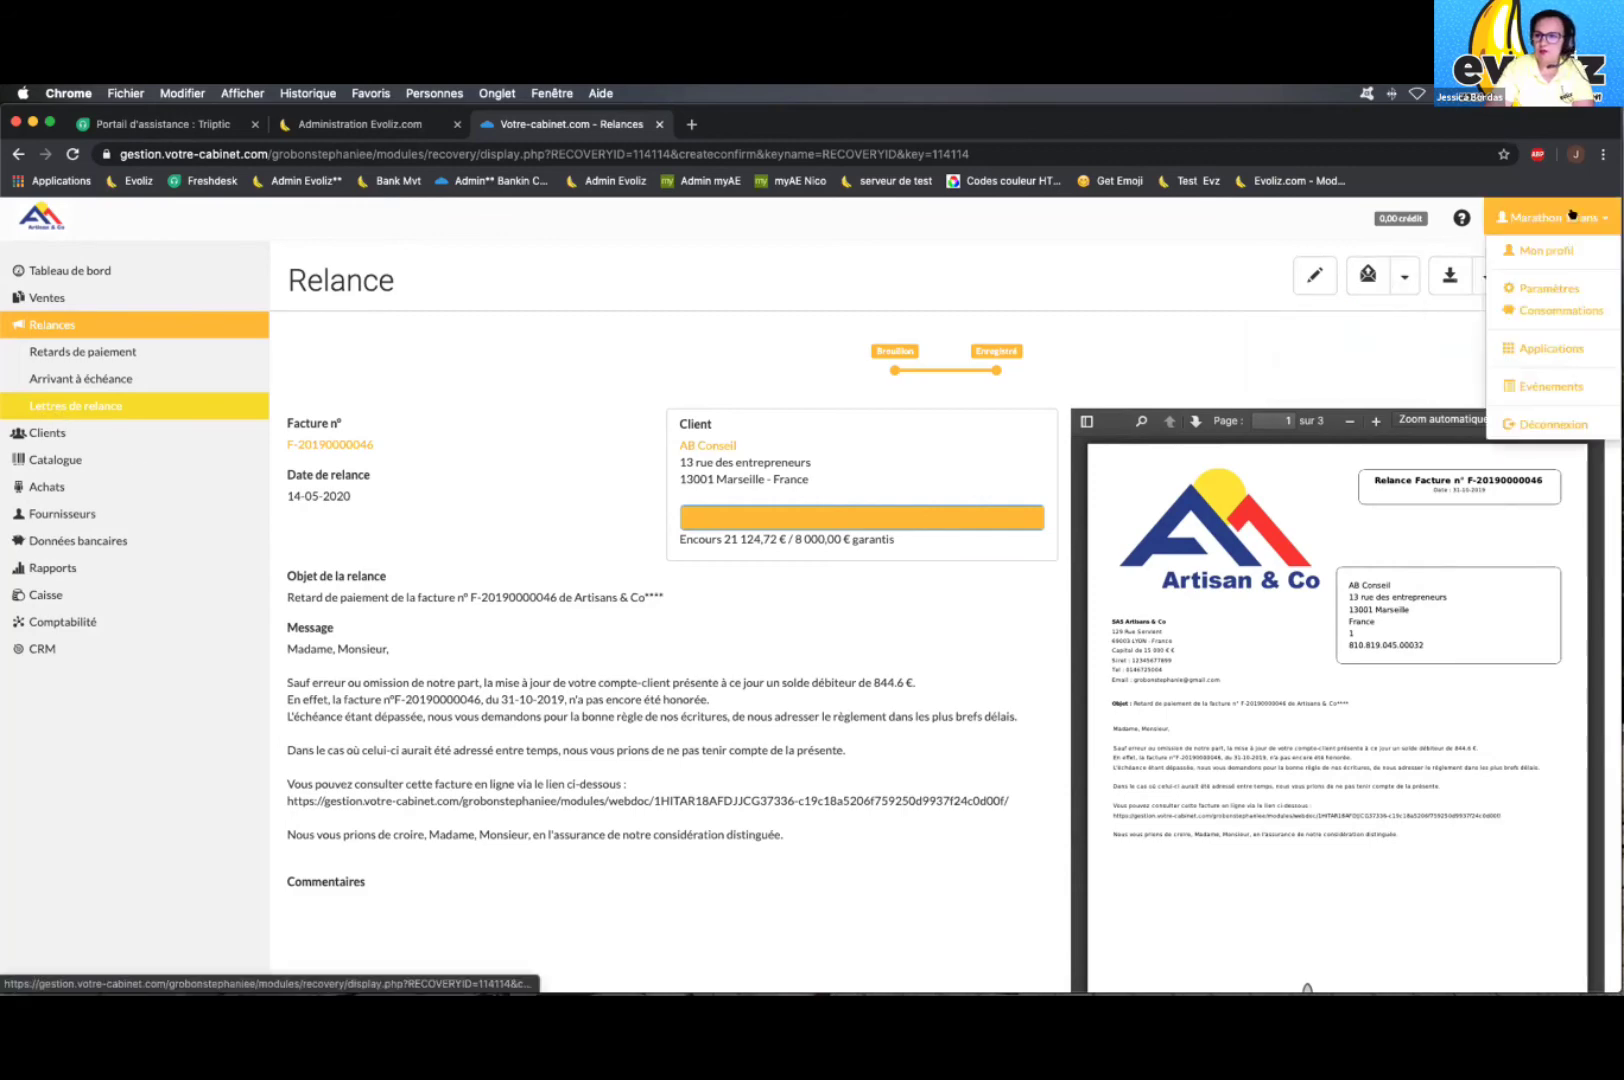
left_click(1566, 245)
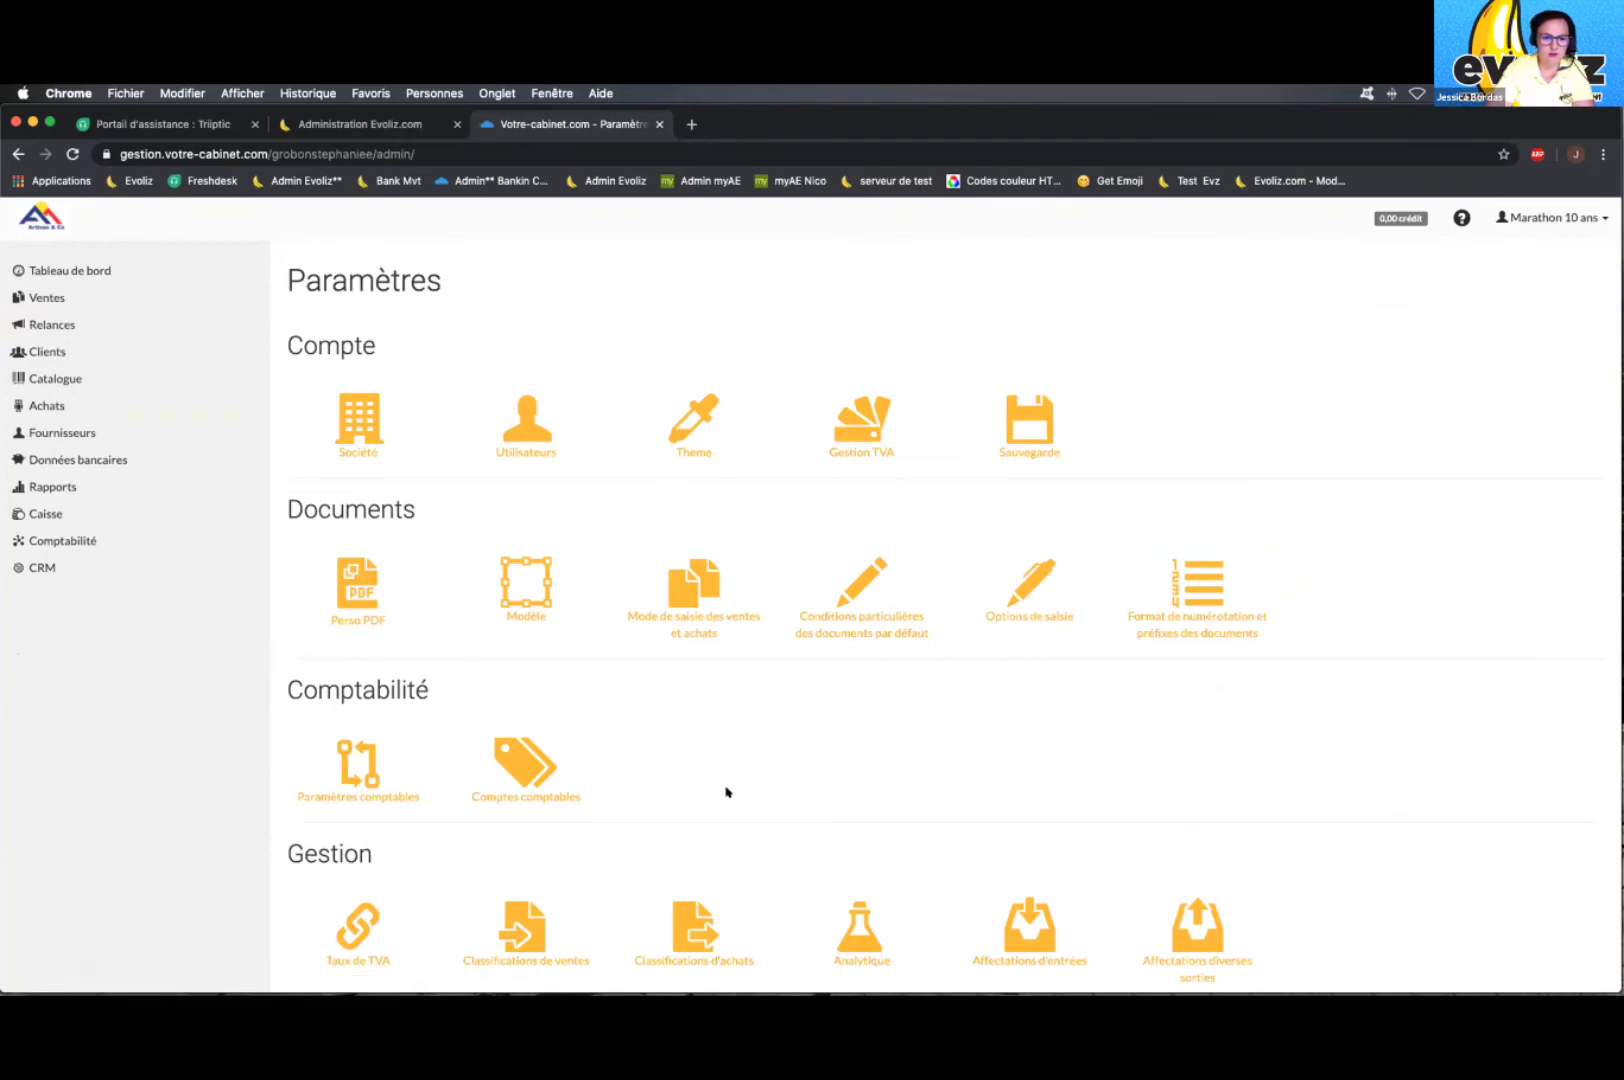
scroll(327, 766, "down", 6)
scroll(327, 766, "down", 1)
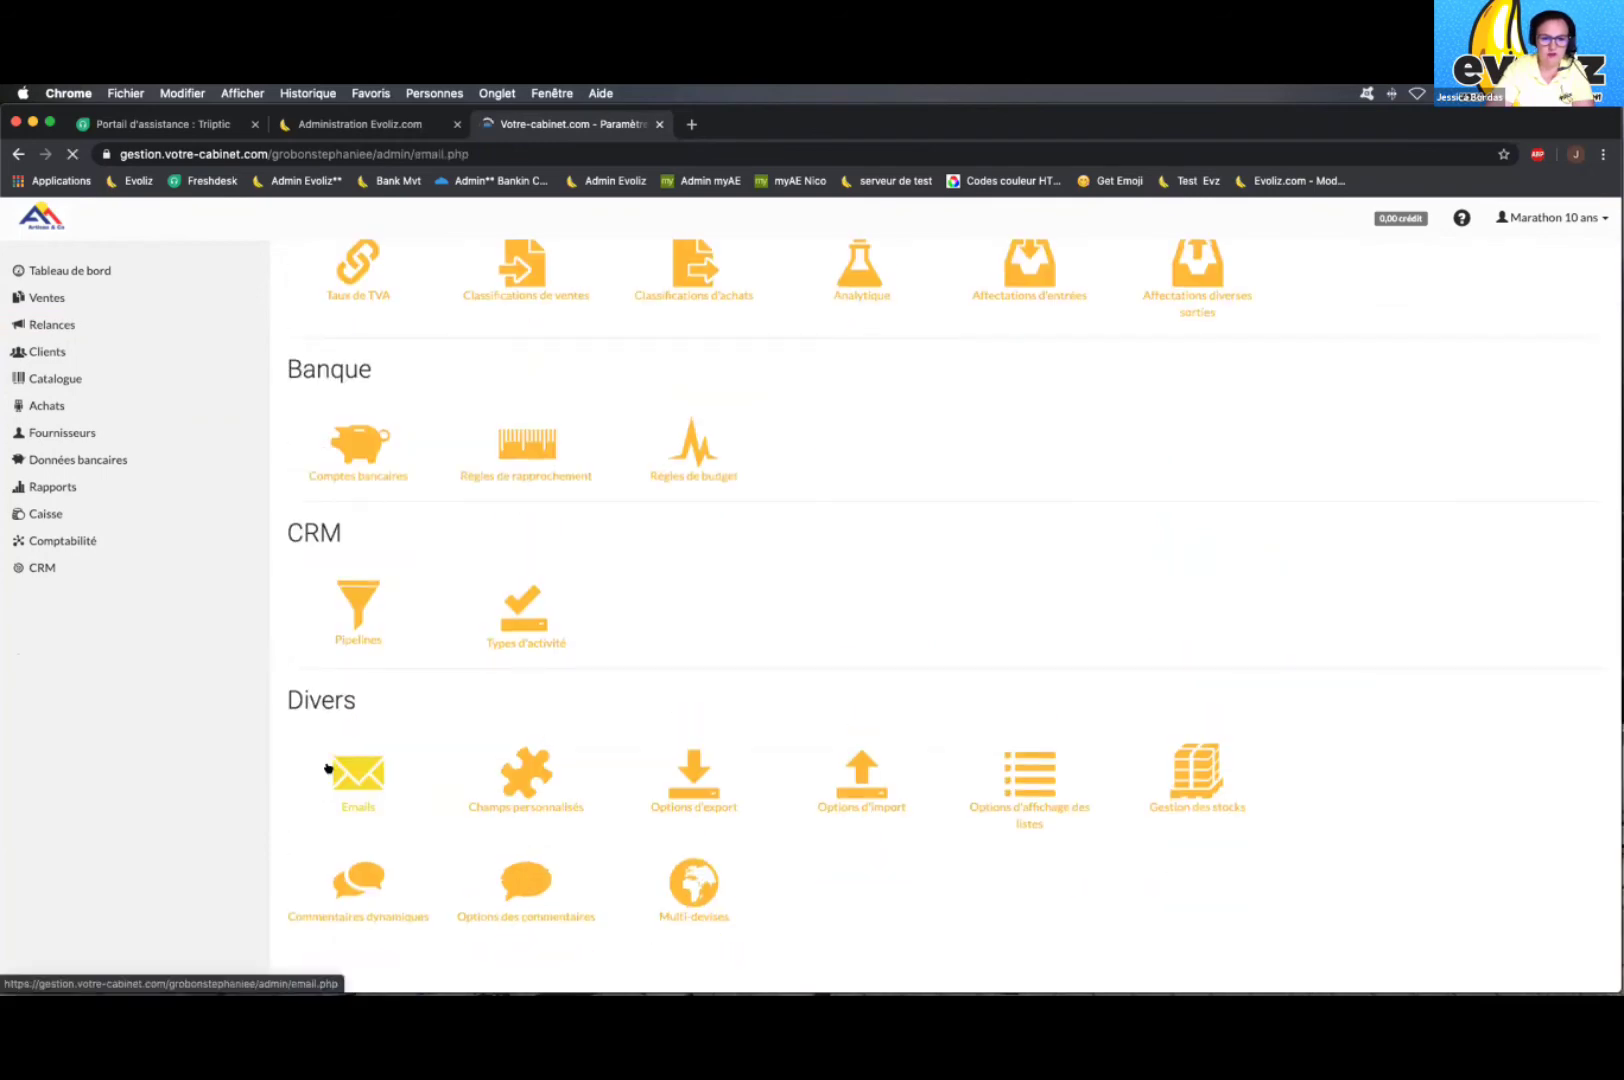
left_click(350, 768)
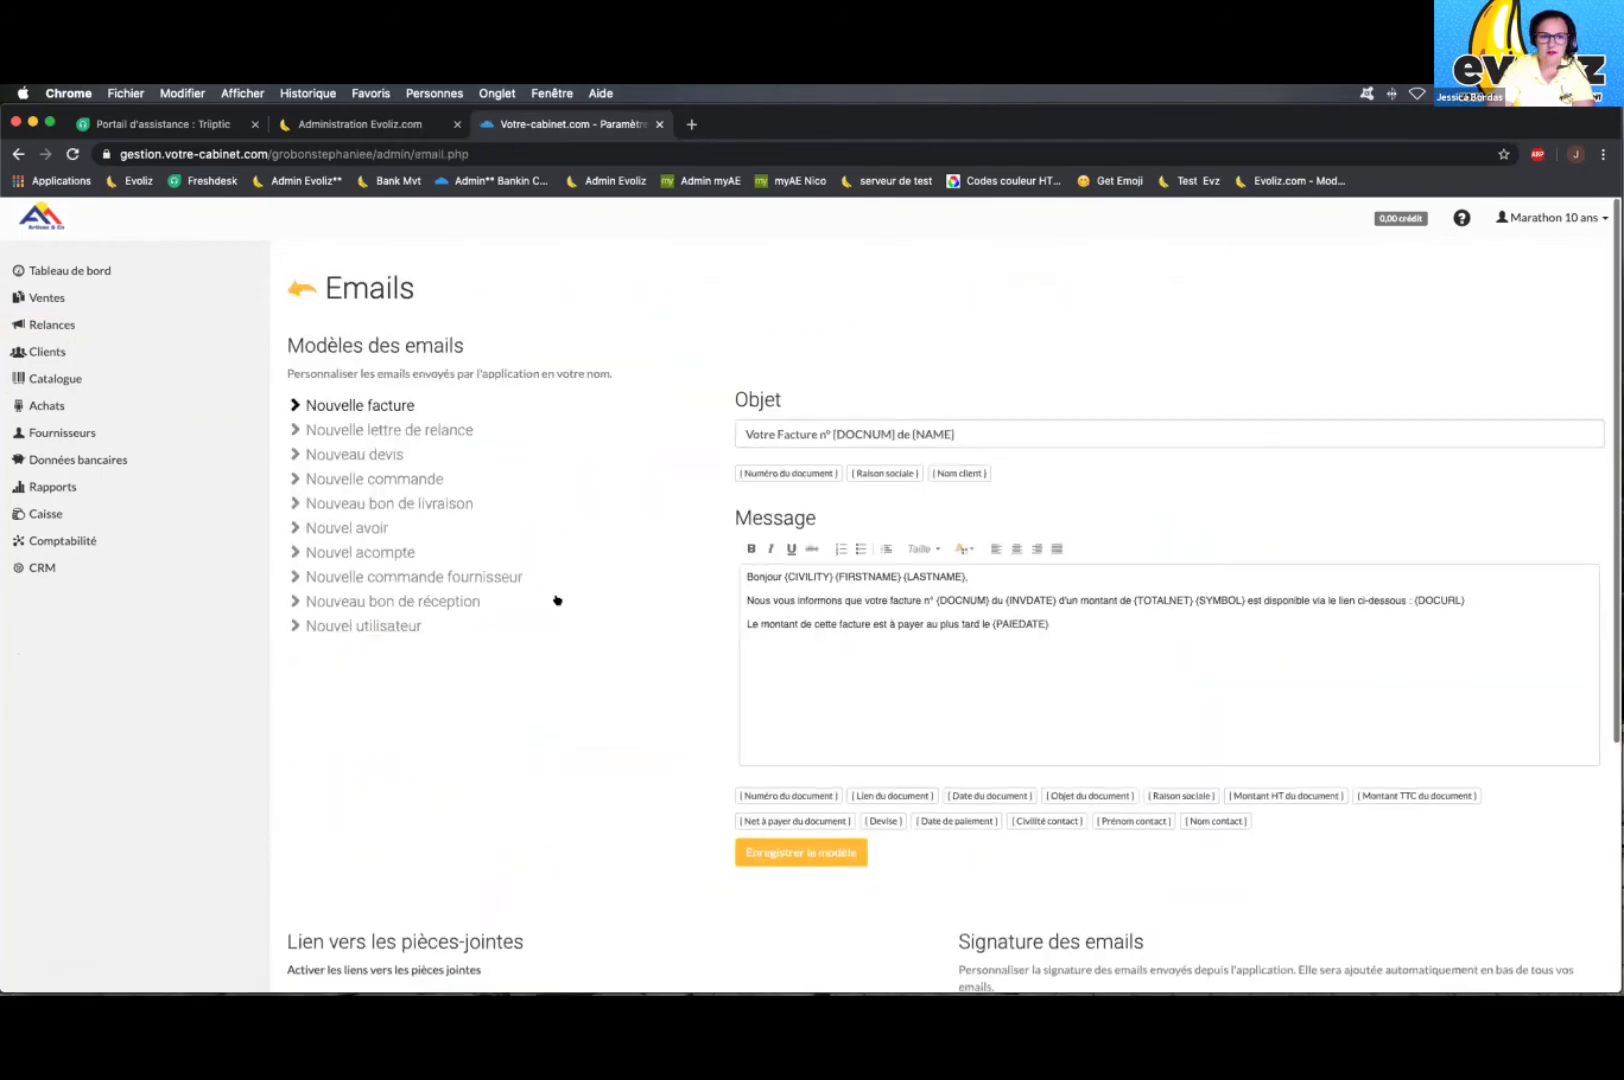
left_click(325, 432)
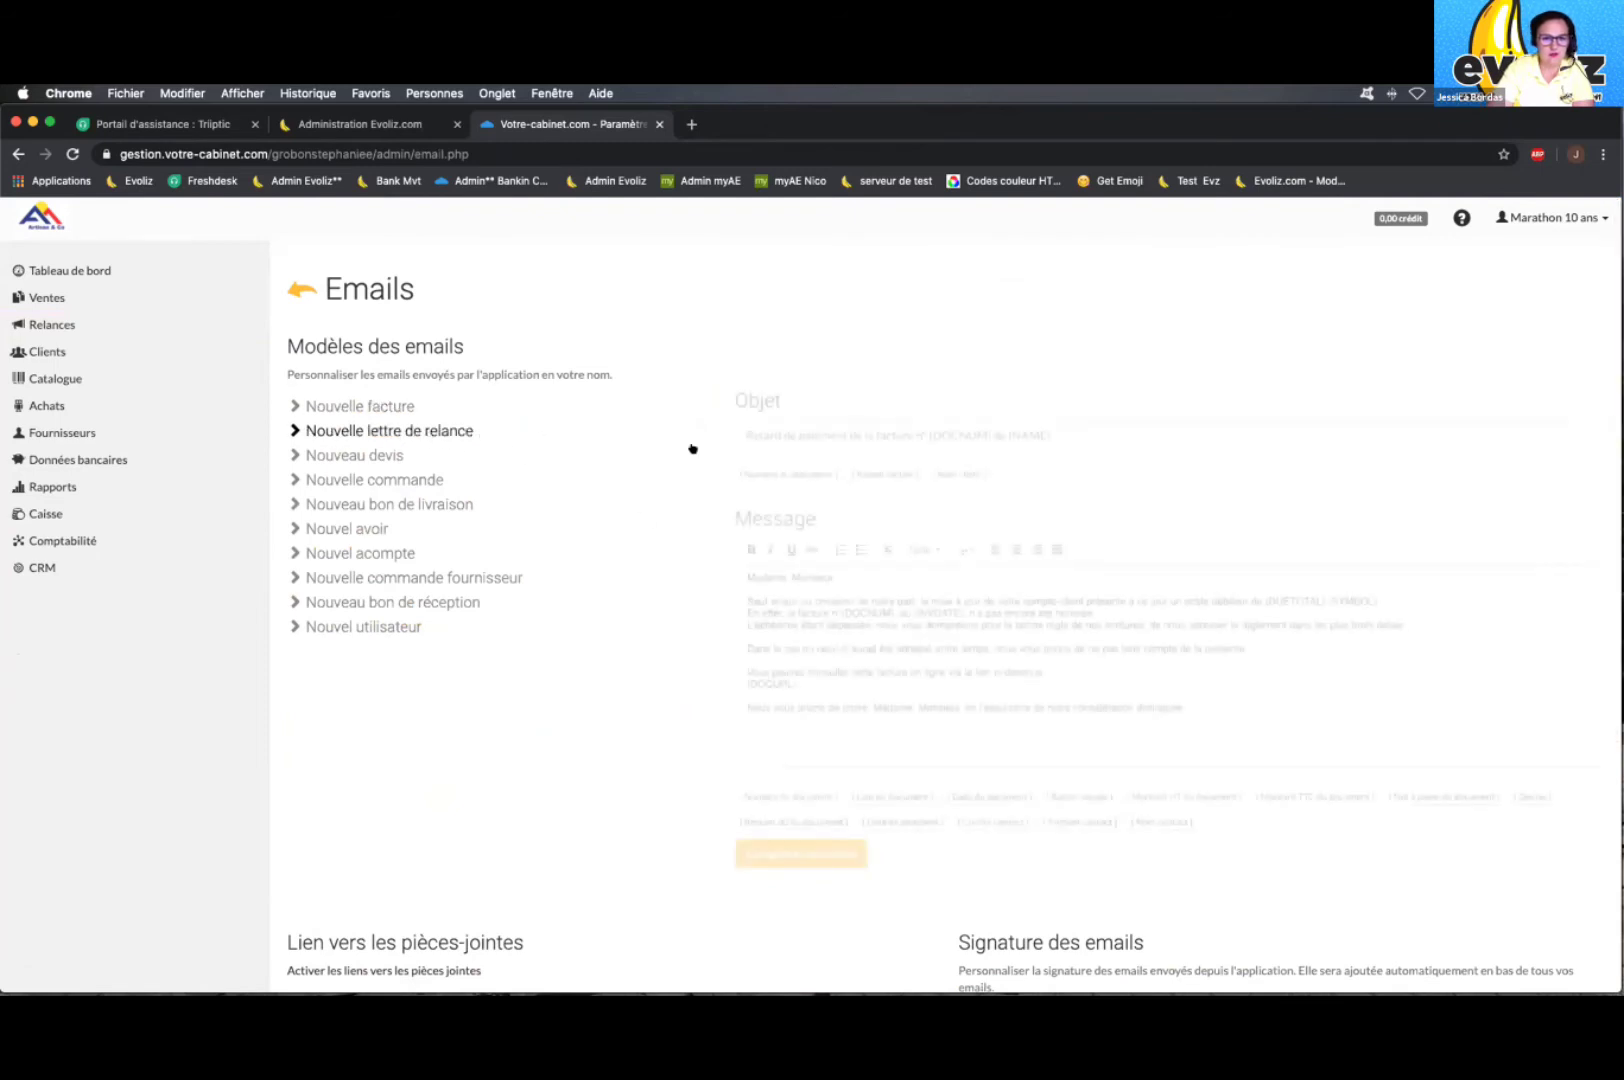
Step: Review the subject and message of the reminder letter template and save the template
left_click_drag(742, 435, 1083, 432)
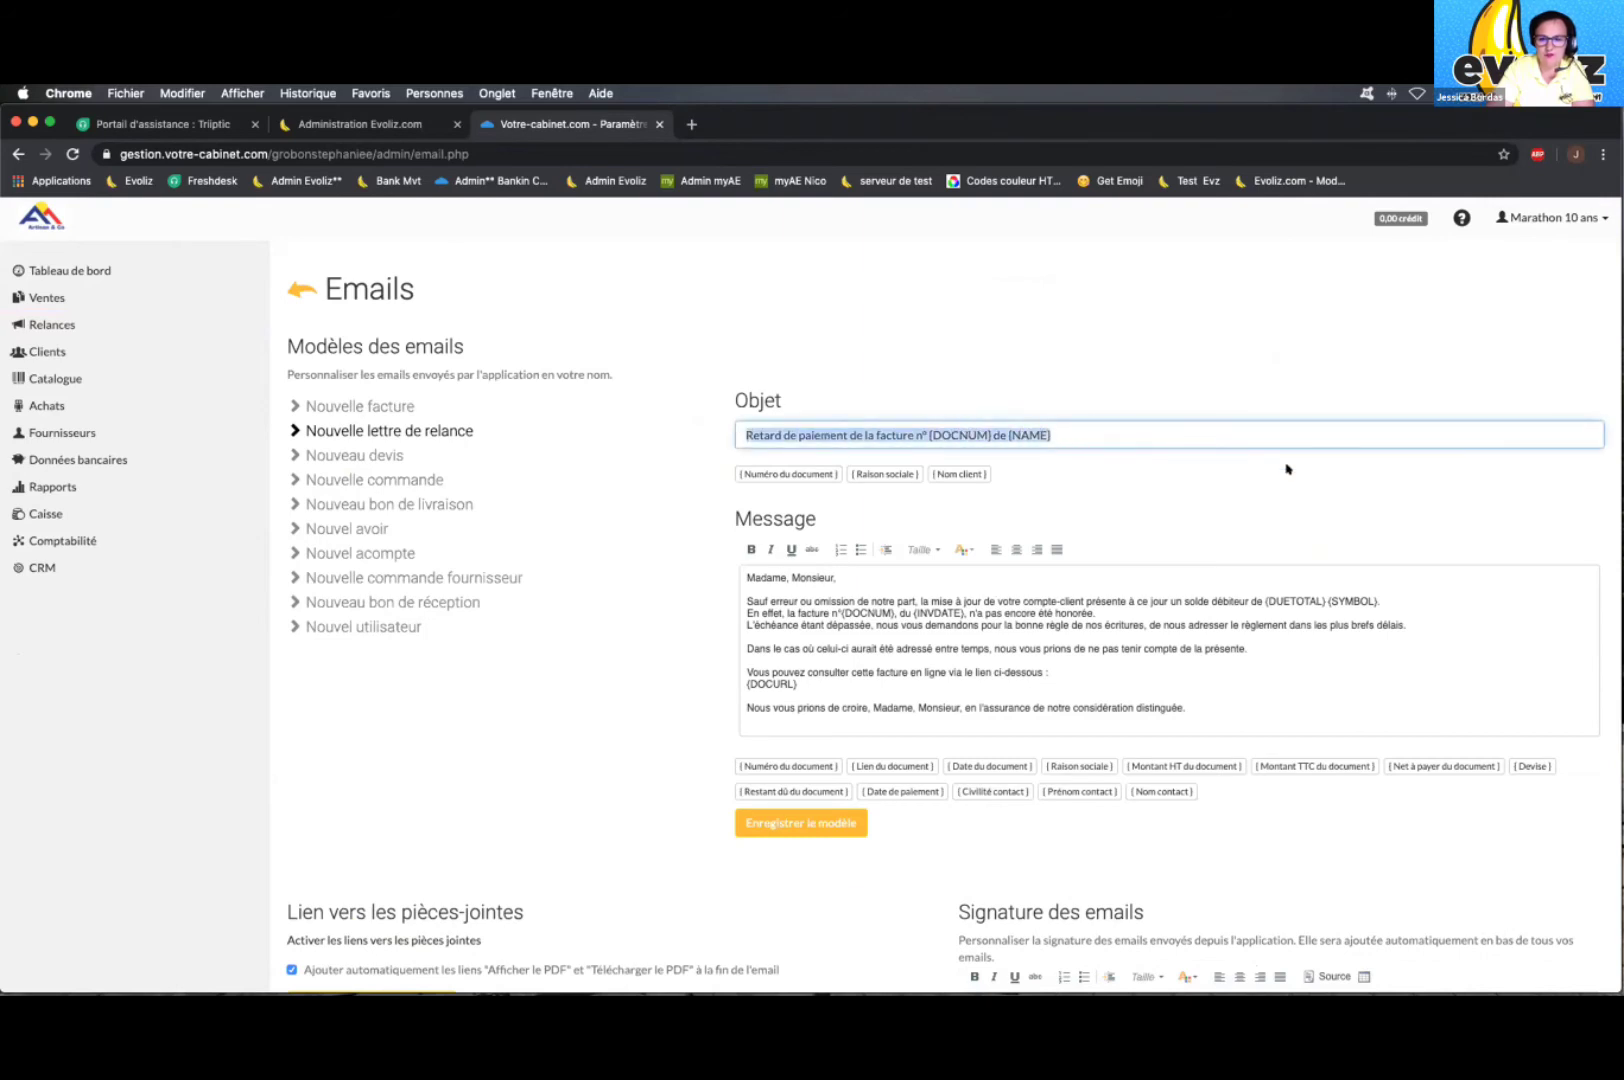
scroll(1030, 560, "down", 2)
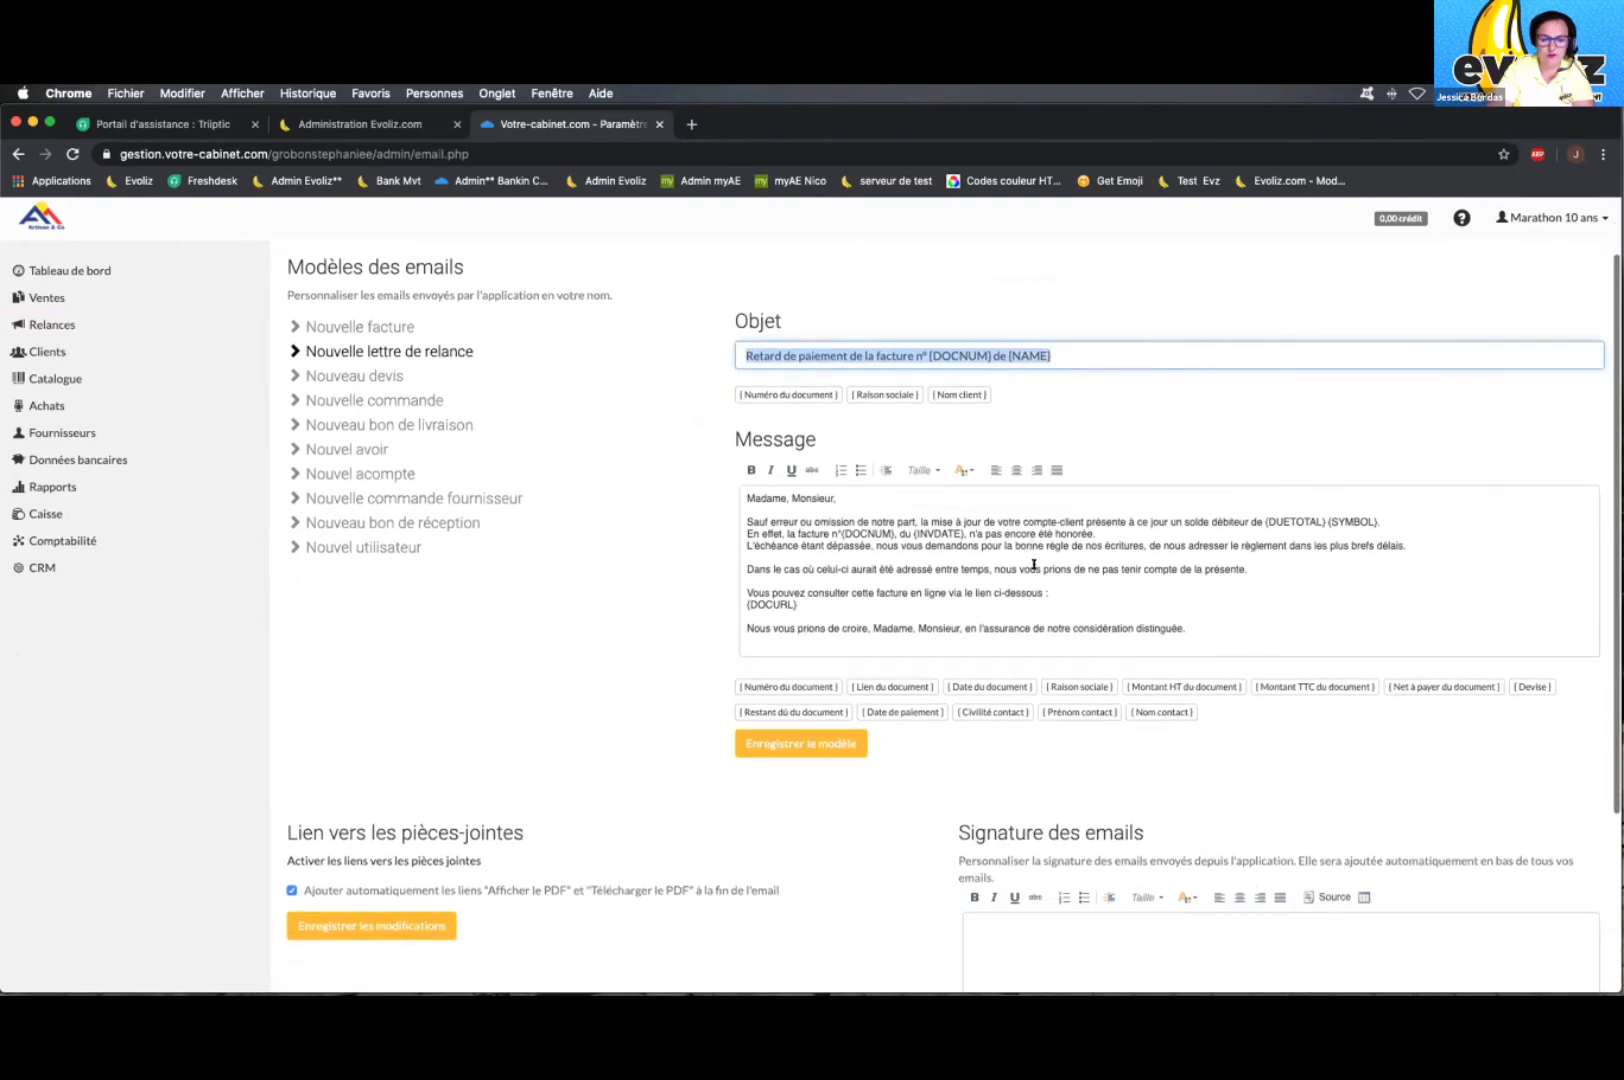
left_click_drag(740, 489, 1213, 619)
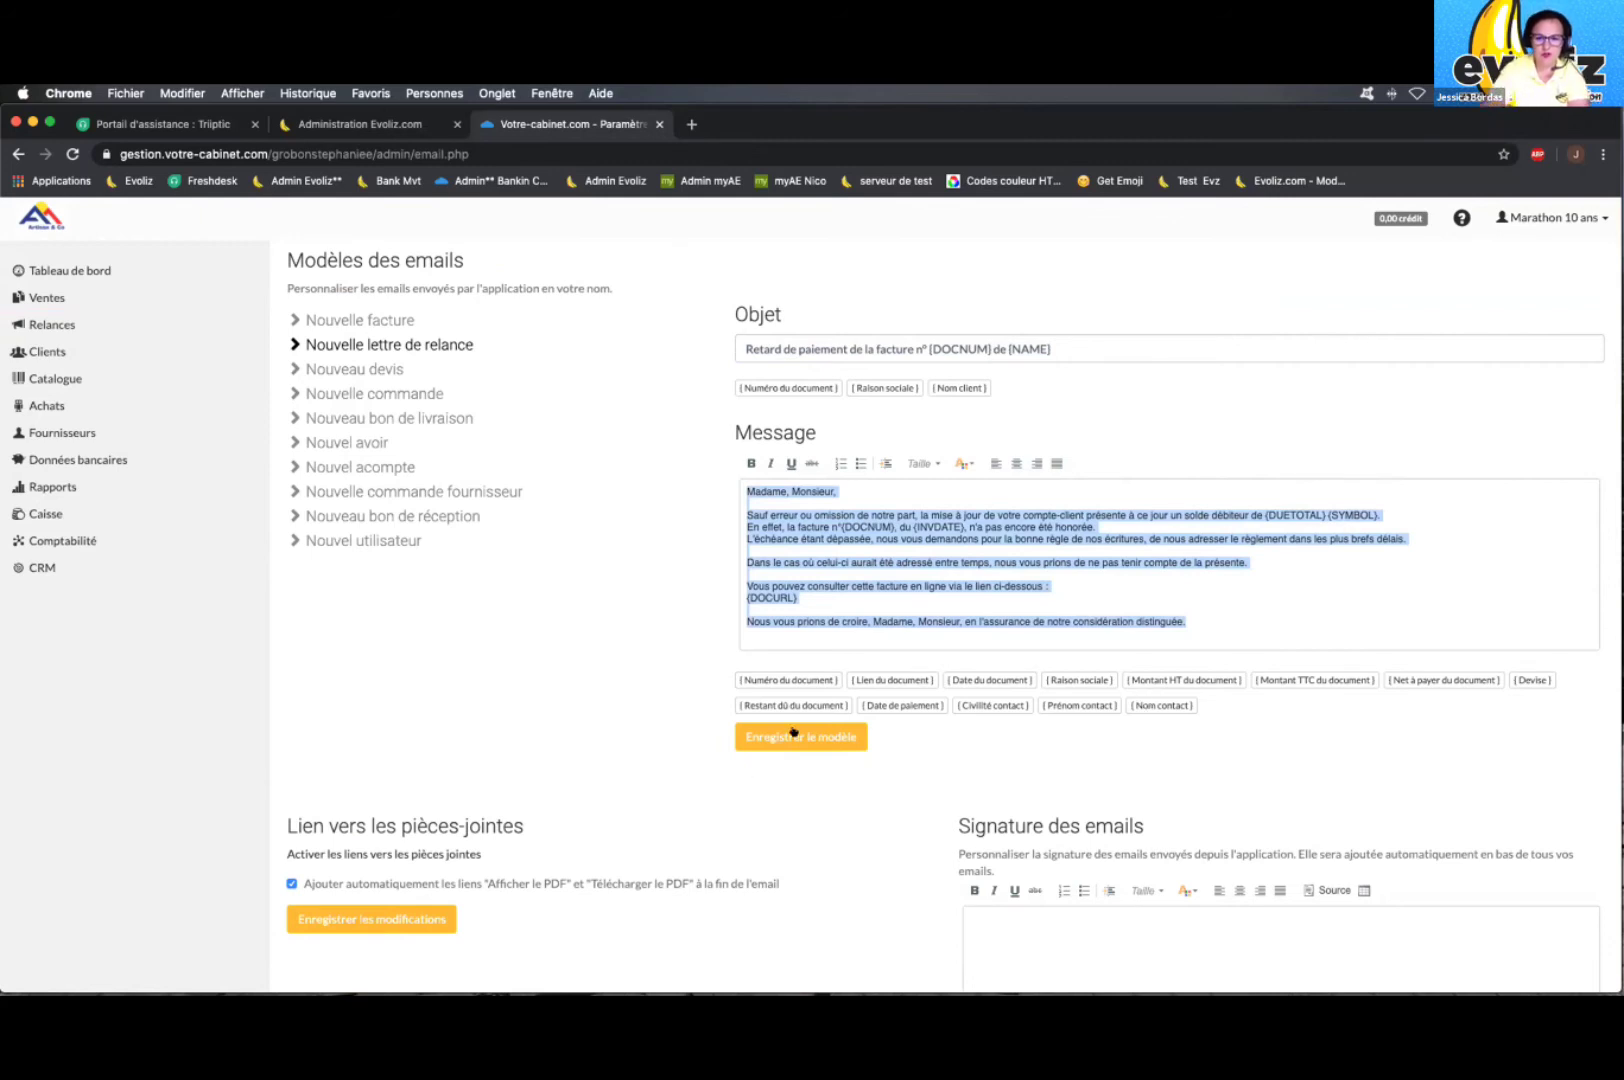
left_click(851, 735)
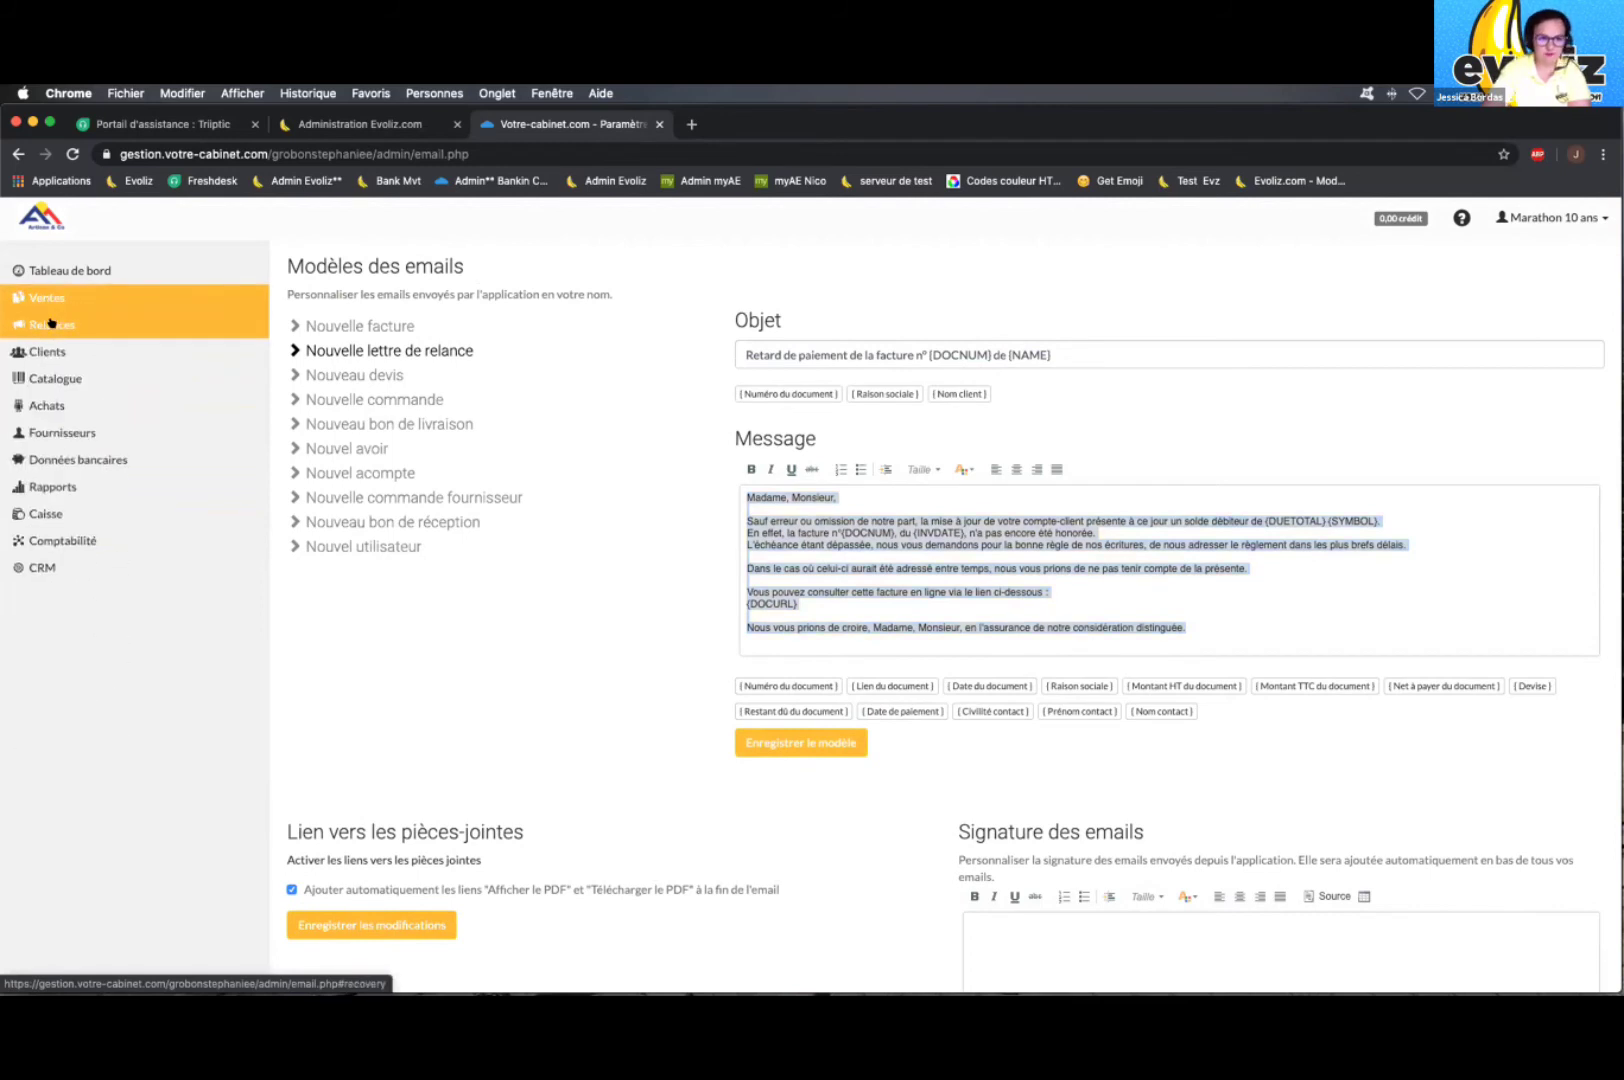
mouse_move(50, 324)
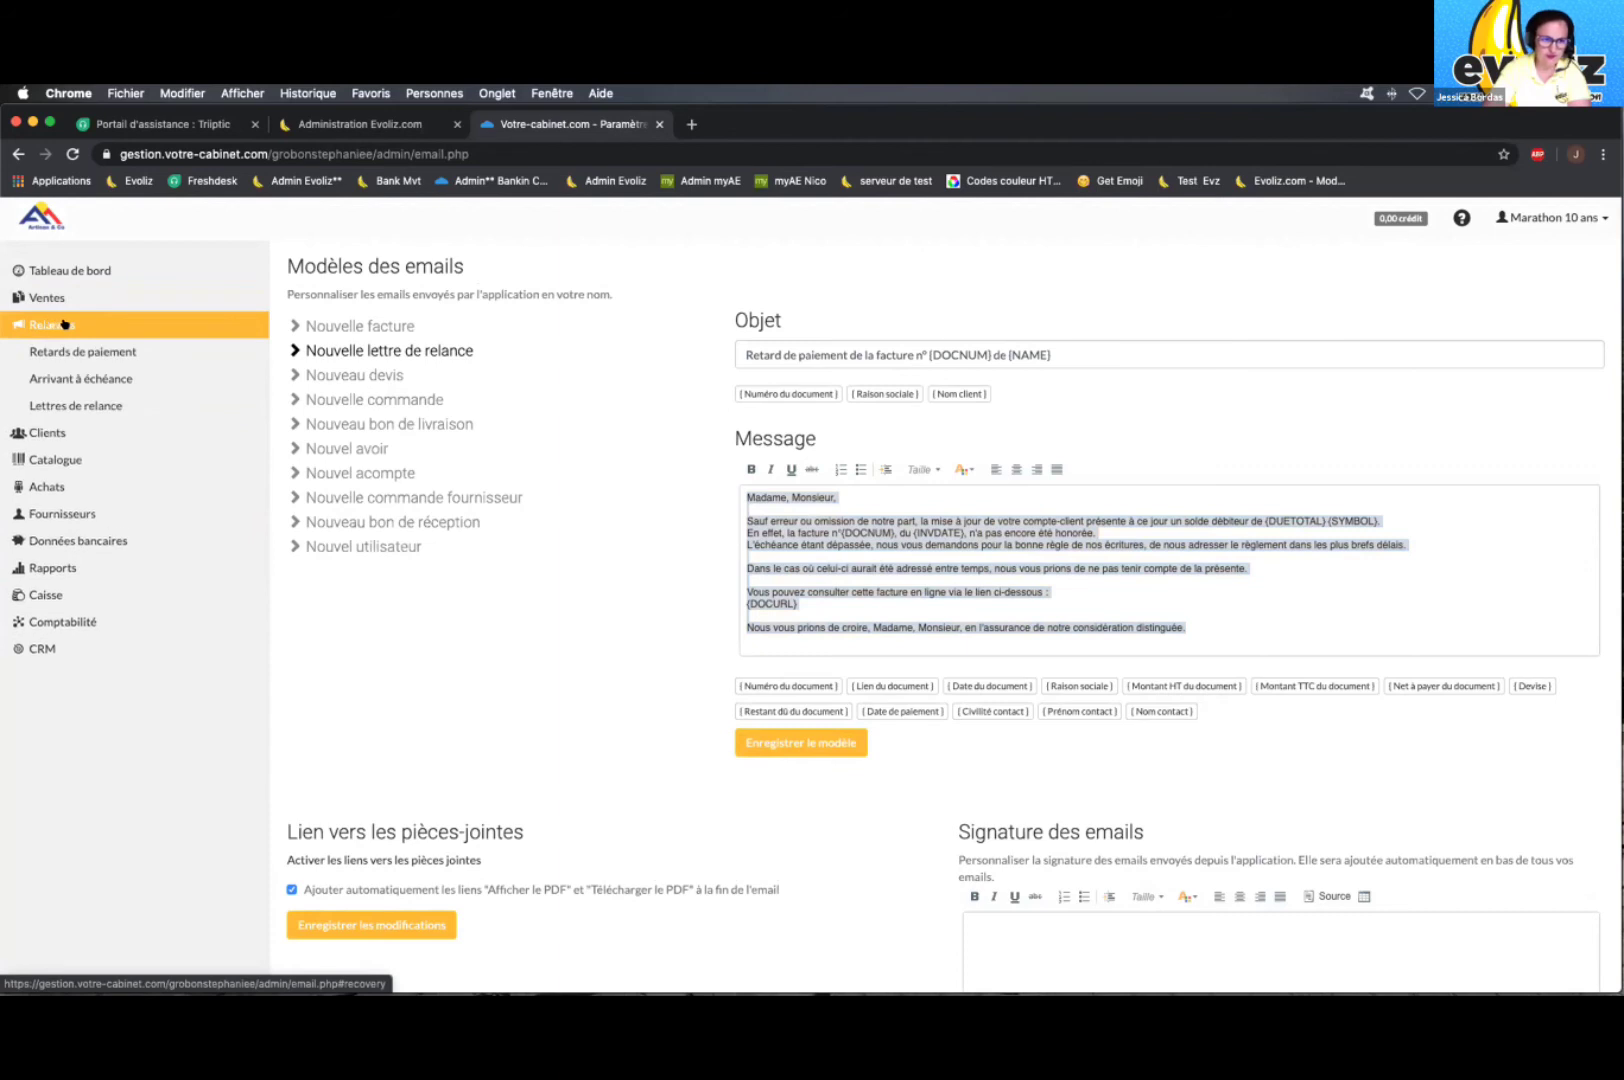
left_click(123, 352)
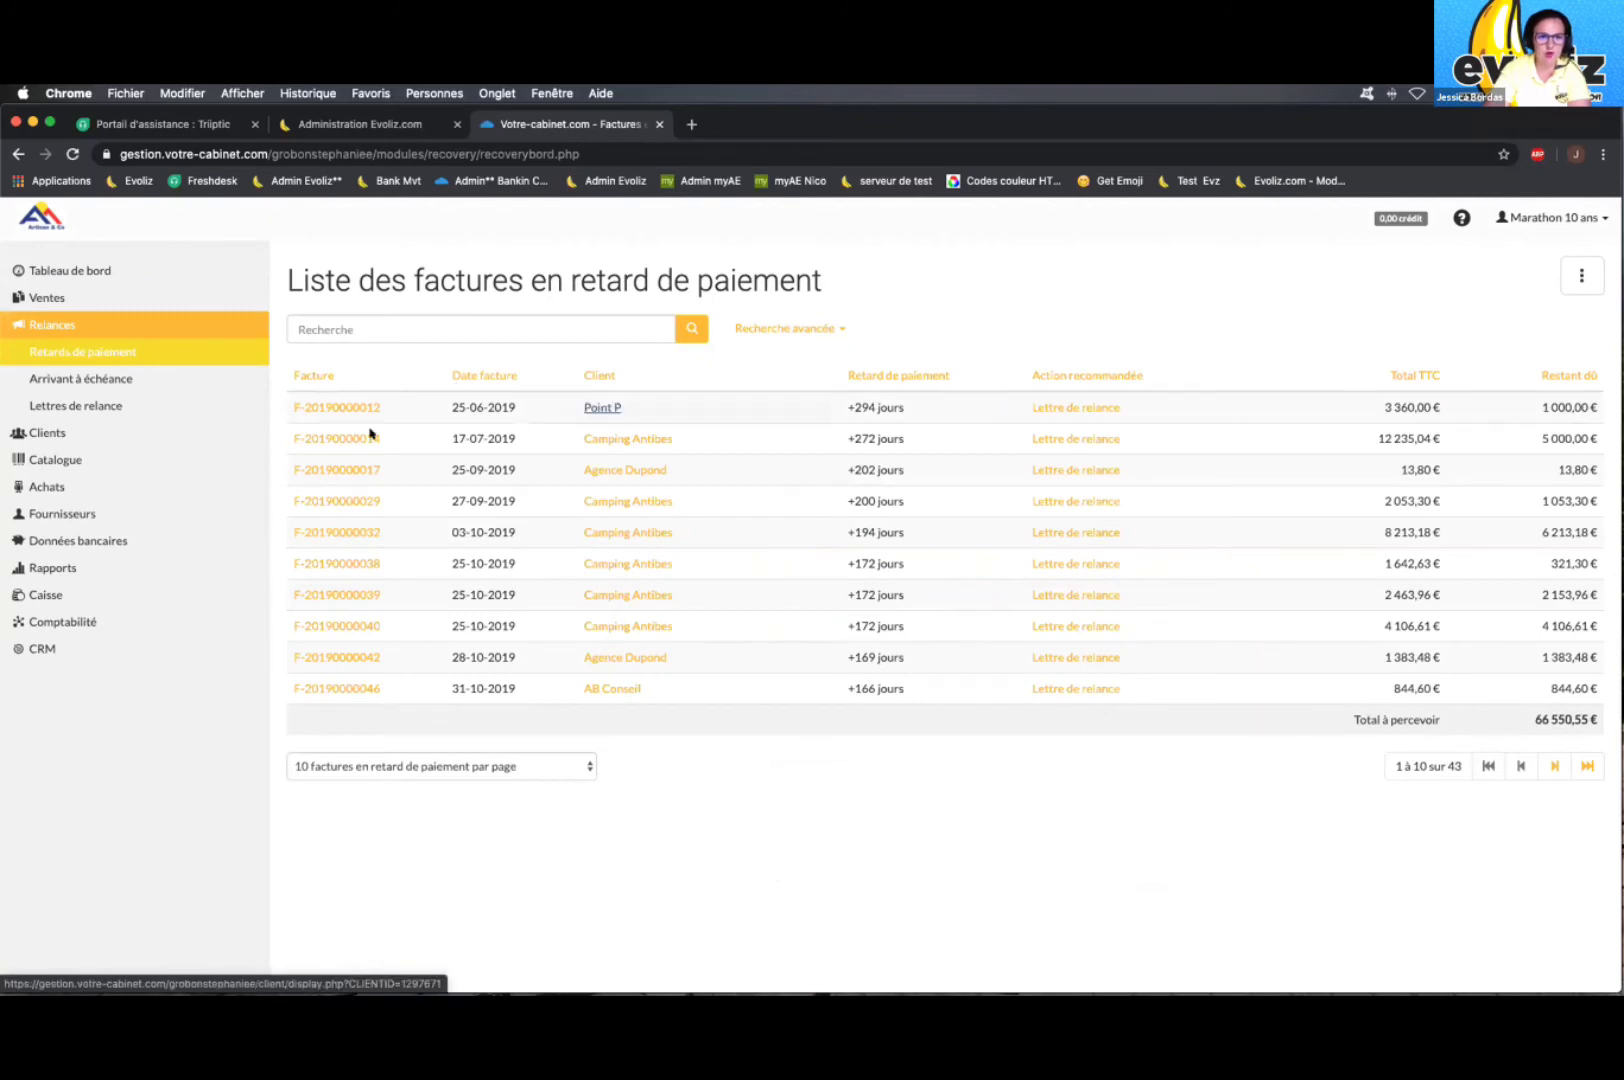
left_click(337, 437)
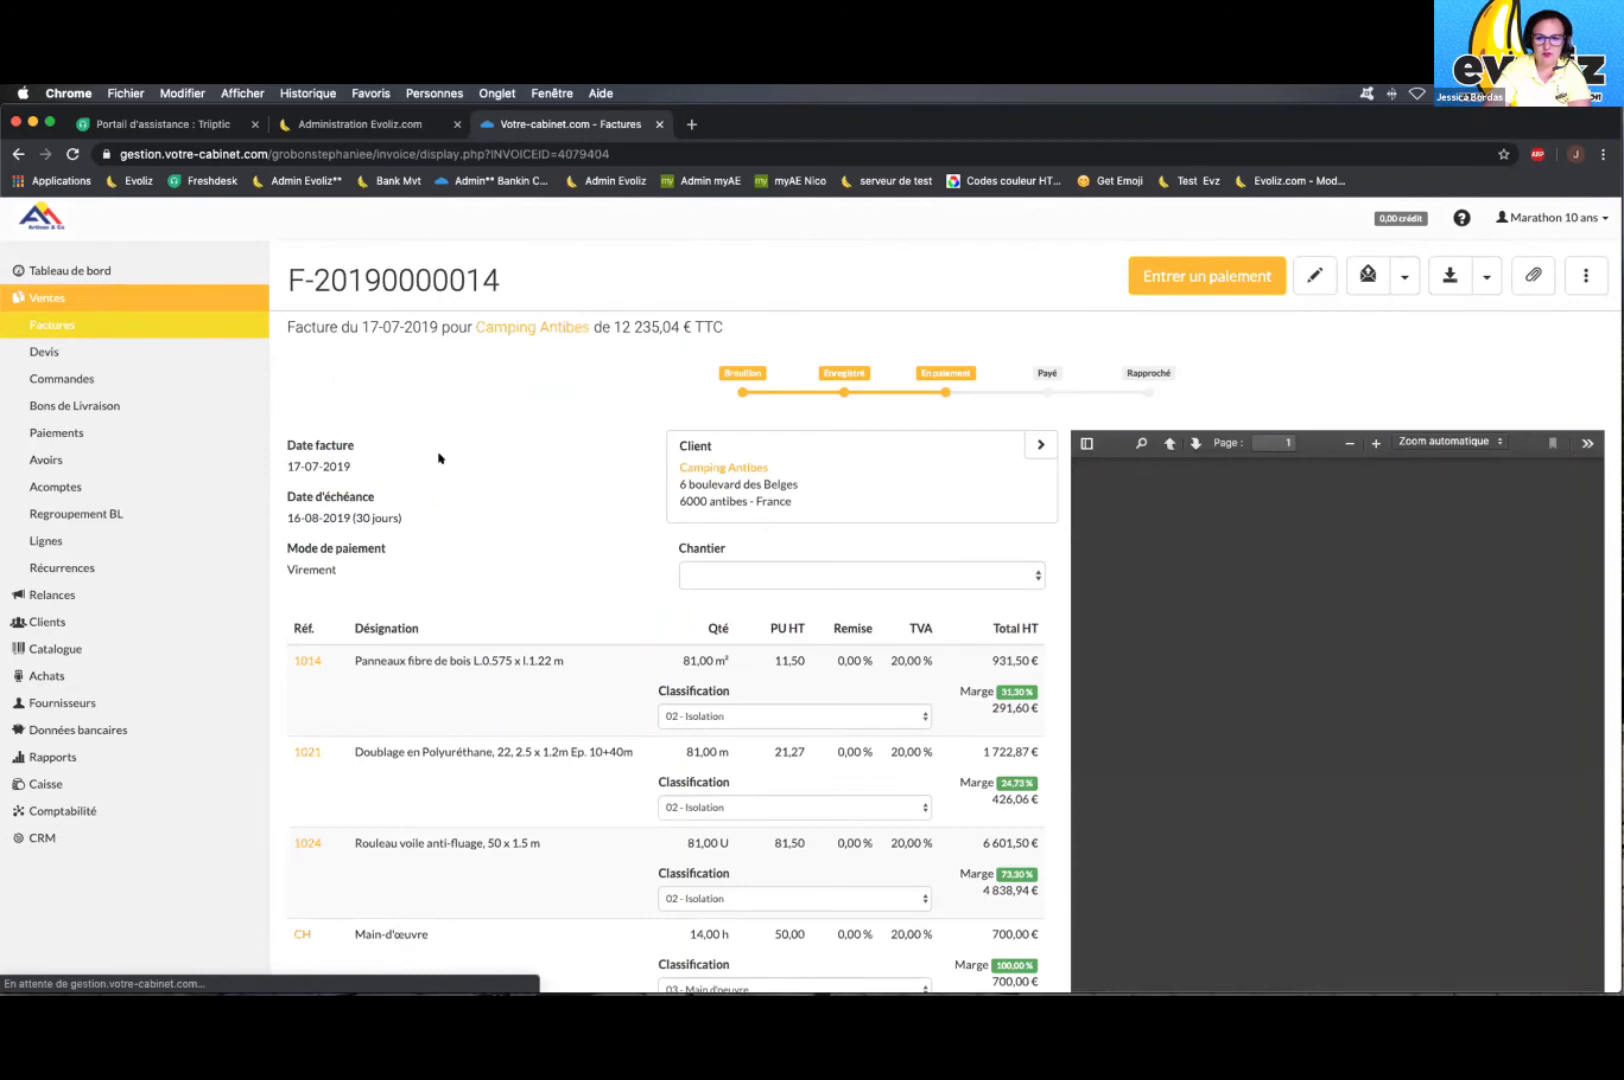
scroll(1581, 275, "down", 5)
scroll(1581, 275, "up", 5)
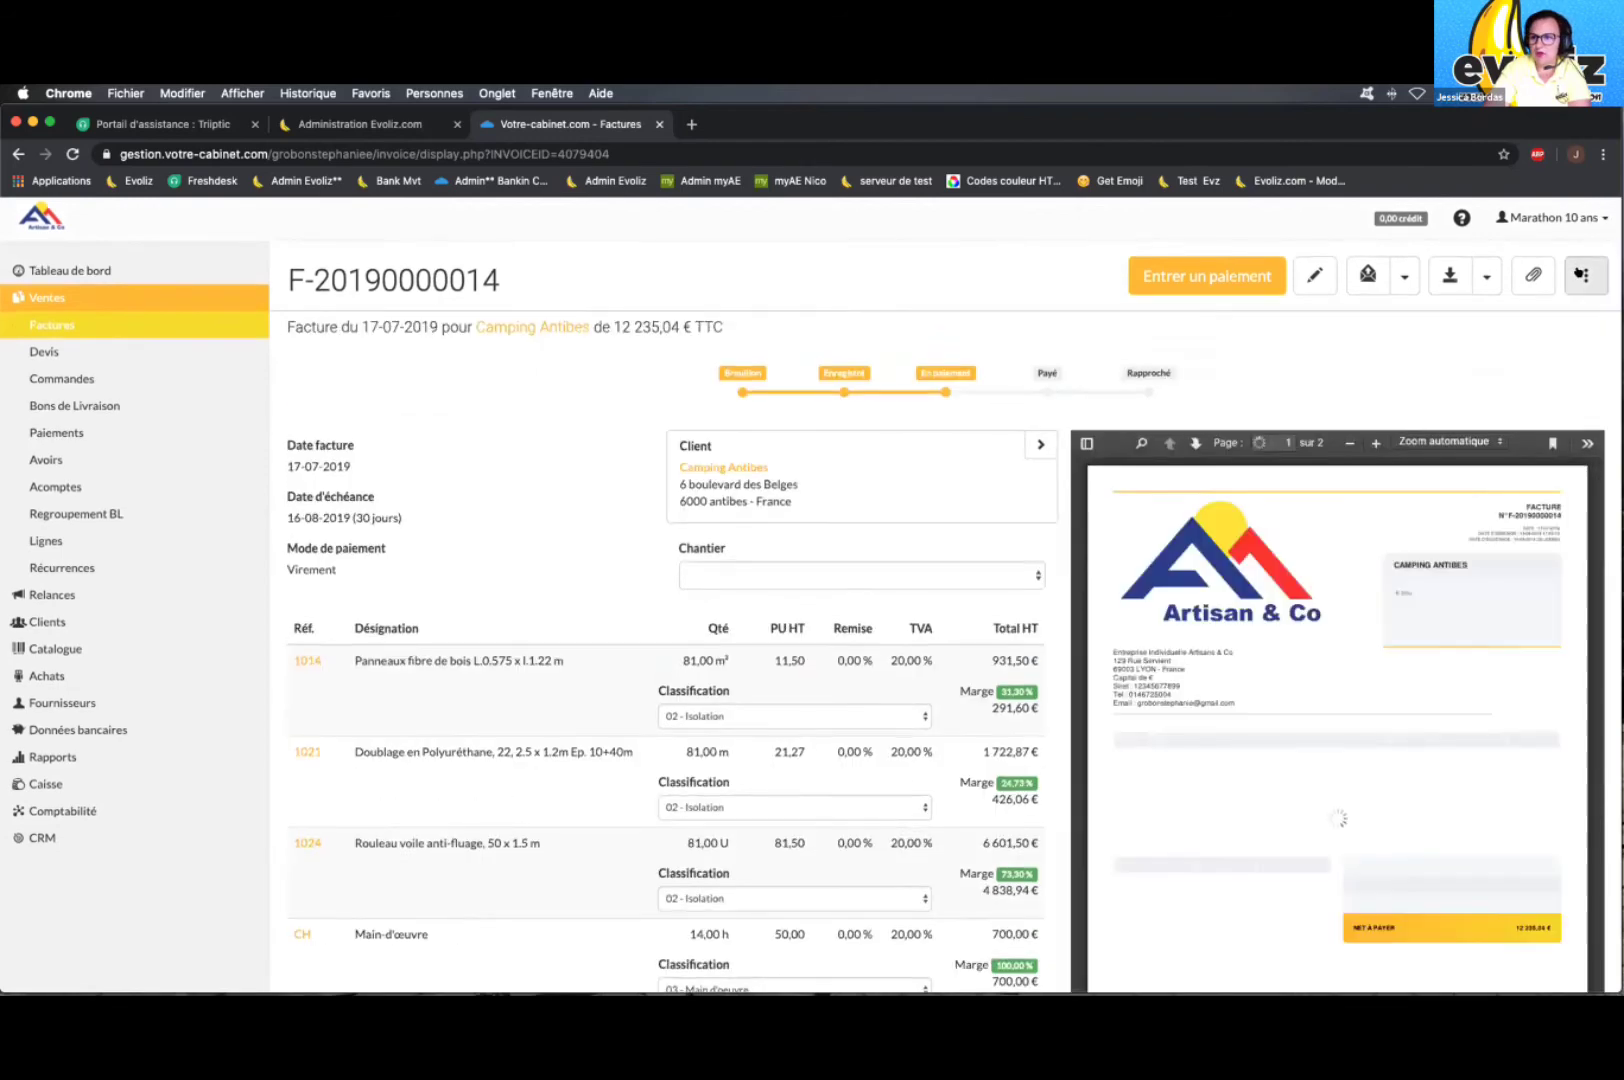
left_click(1585, 275)
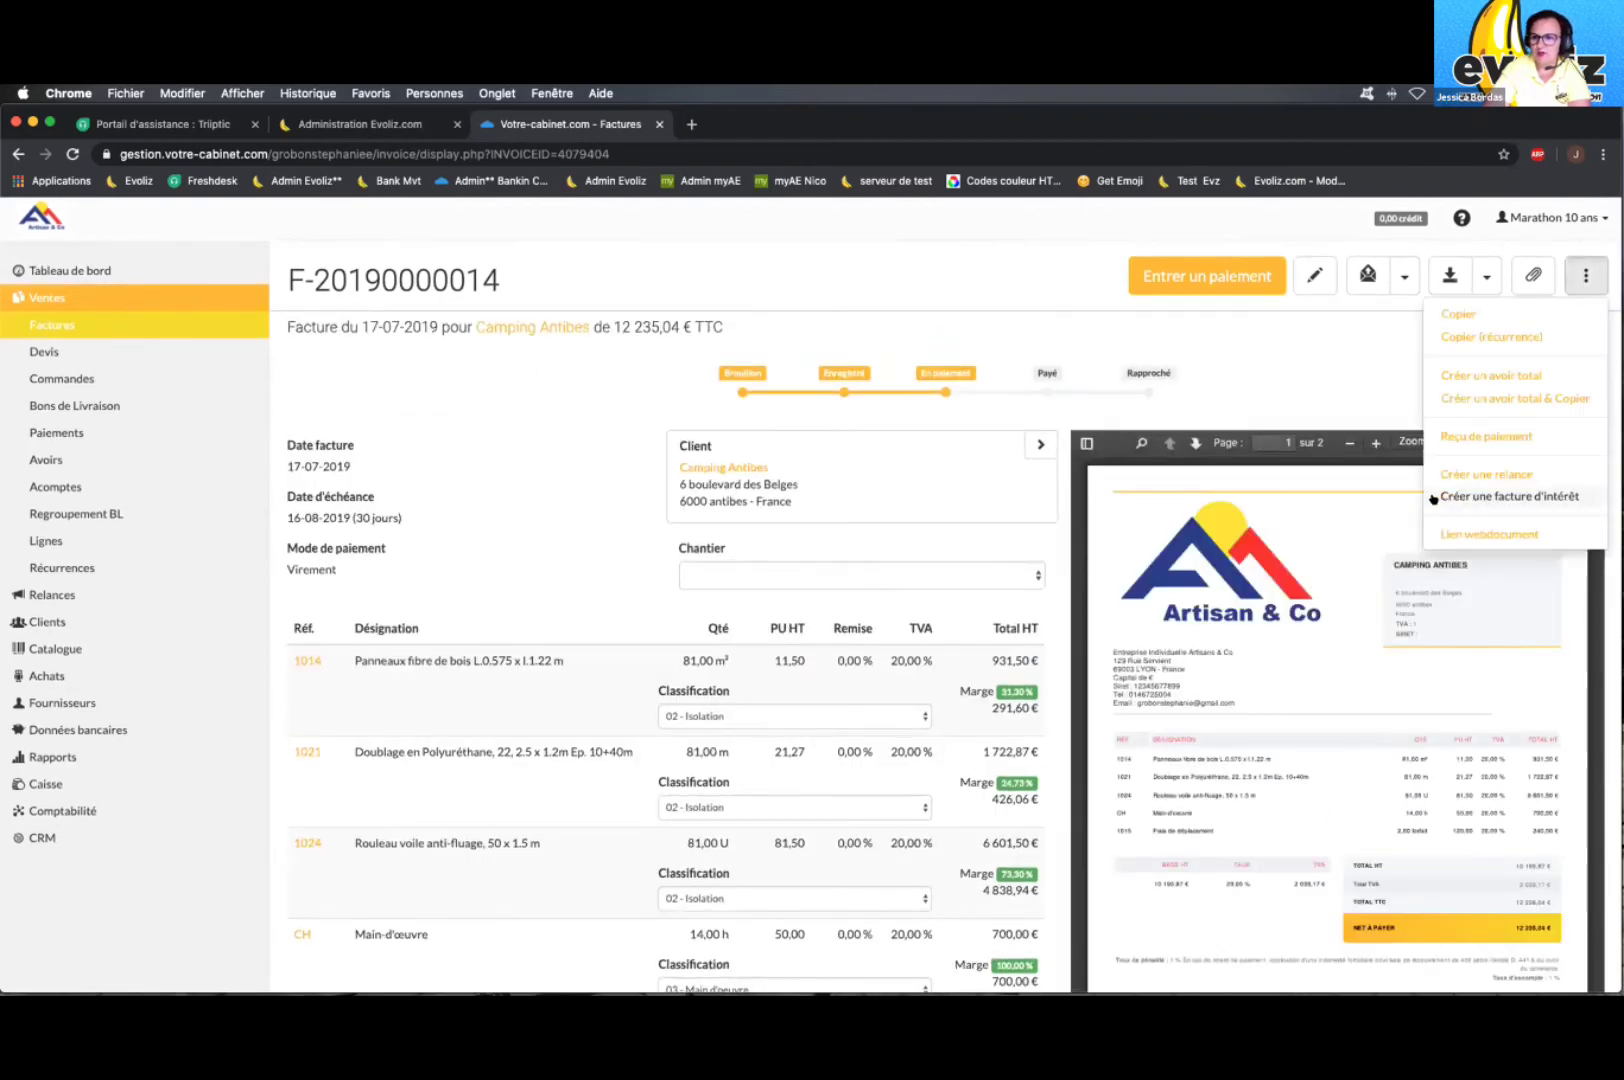
left_click(1522, 496)
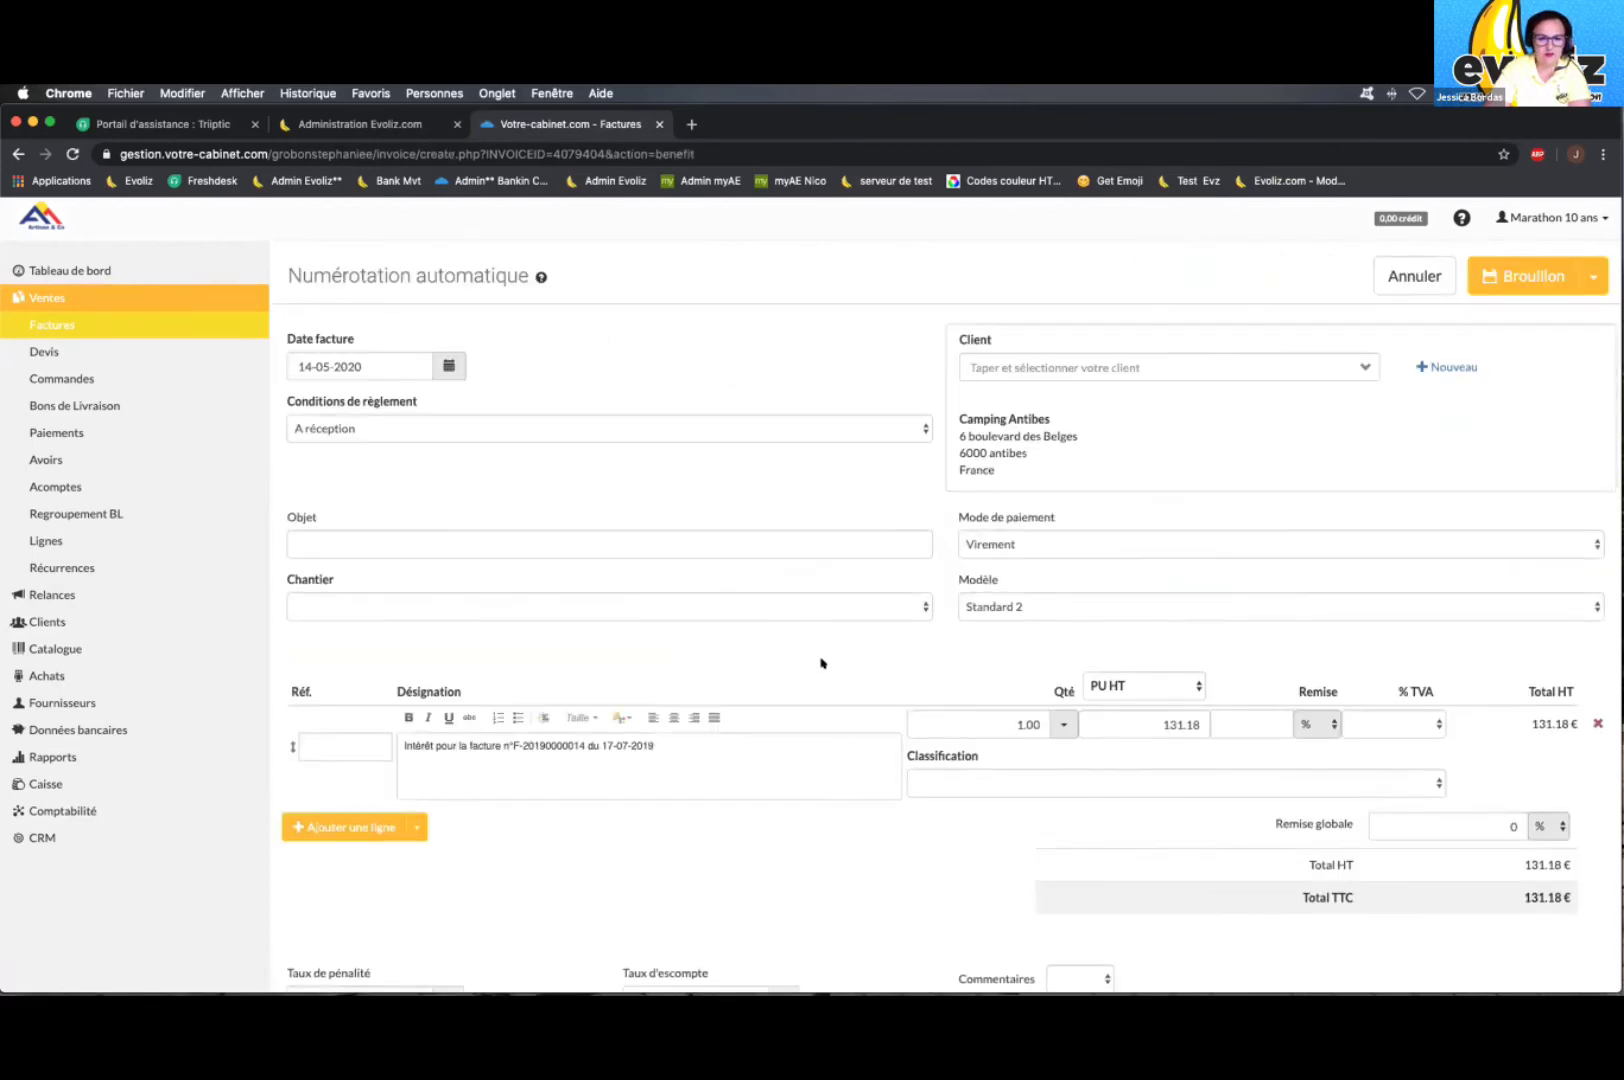
Step: Review the interest line and the total including tax of the new invoice, and return to the invoice list without saving
scroll(1180, 660, "down", 2)
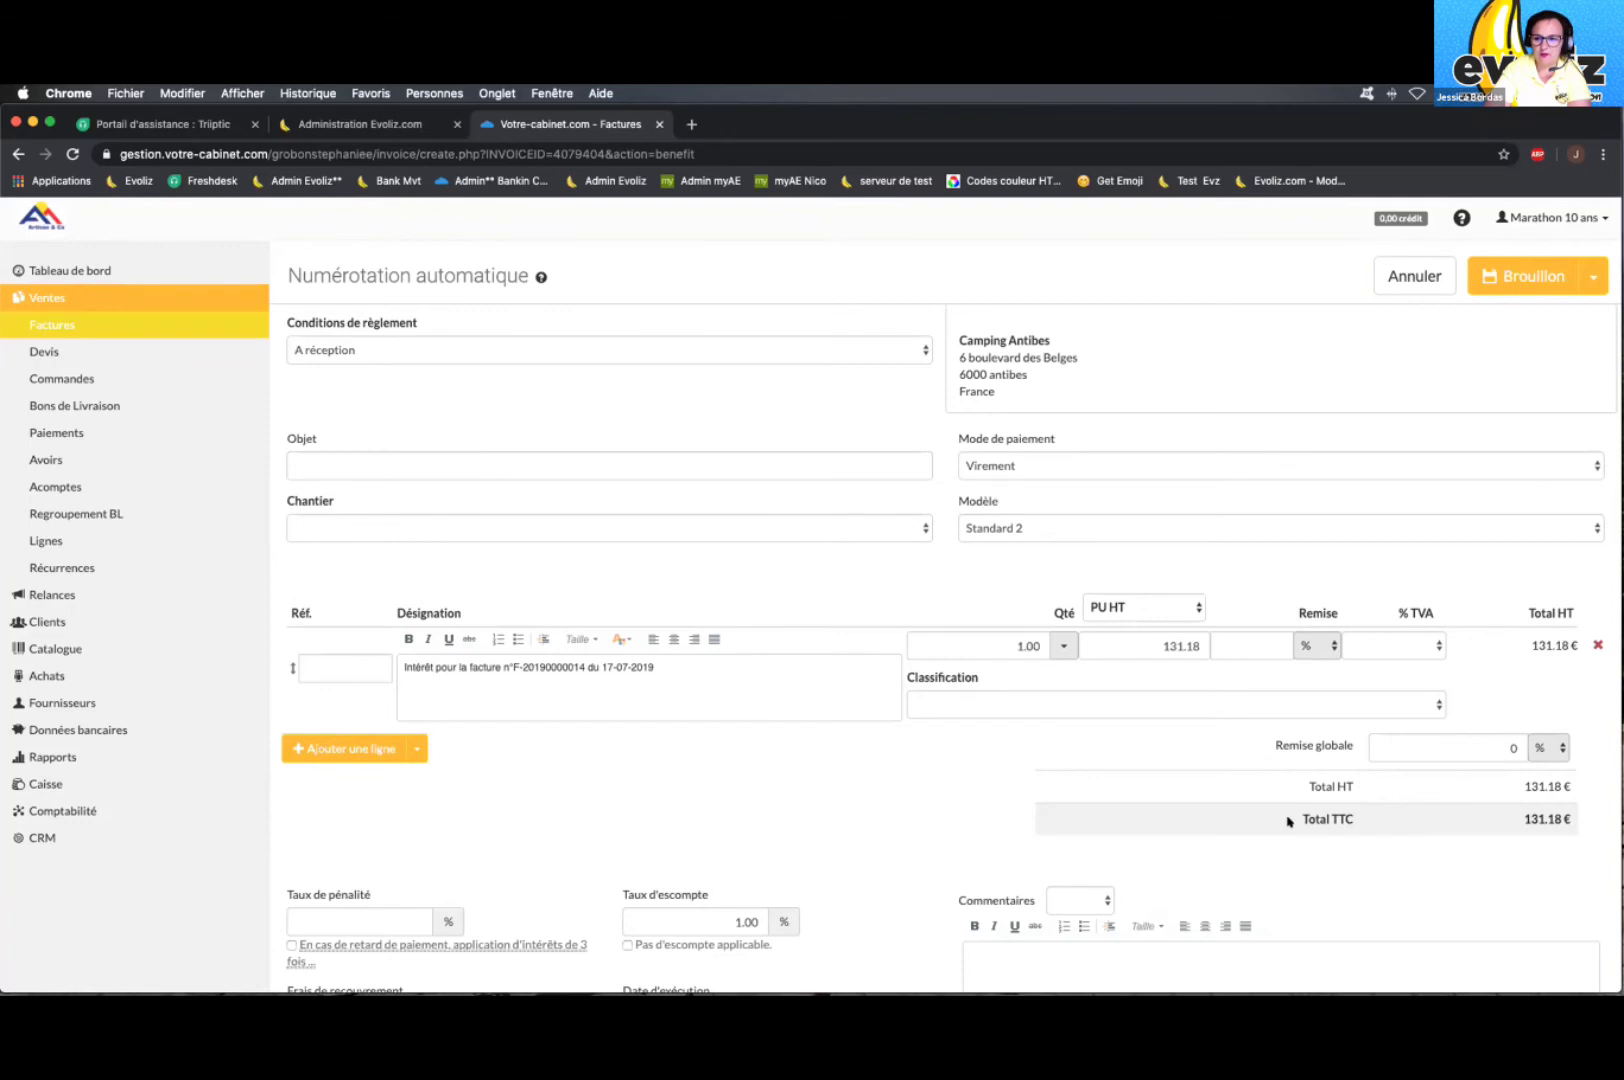
left_click_drag(1289, 820, 1033, 826)
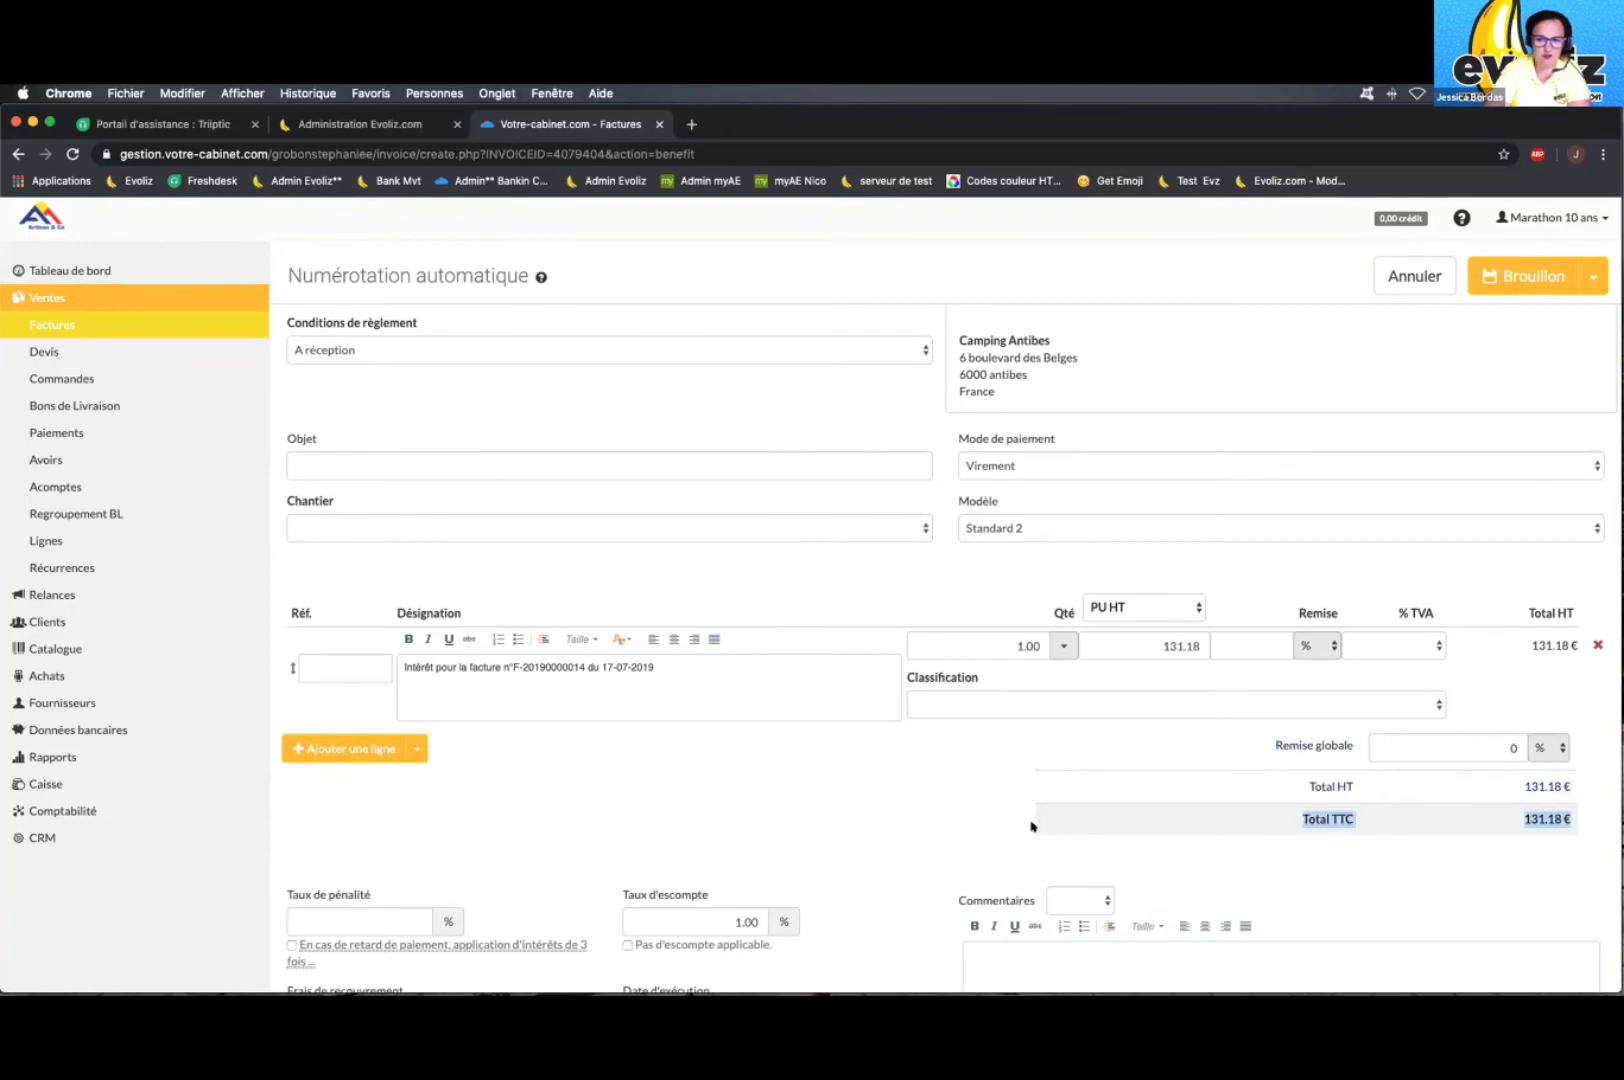
scroll(1033, 826, "up", 2)
scroll(558, 779, "up", 1)
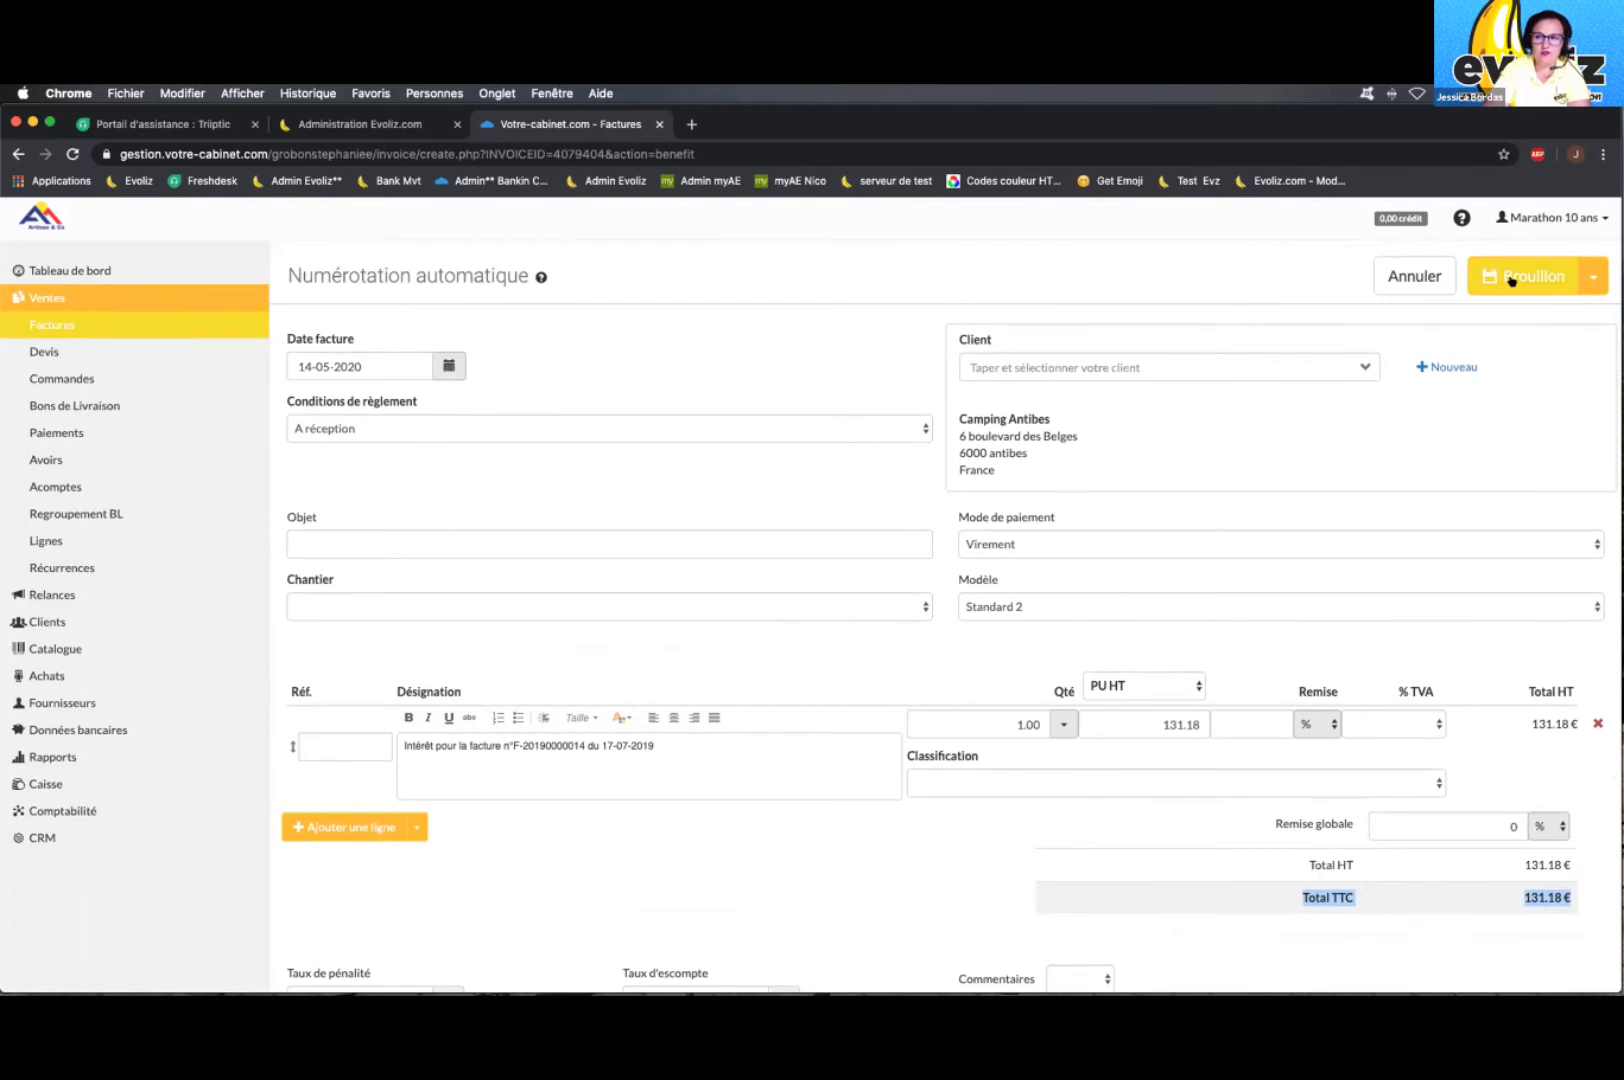
scroll(1511, 280, "down", 1)
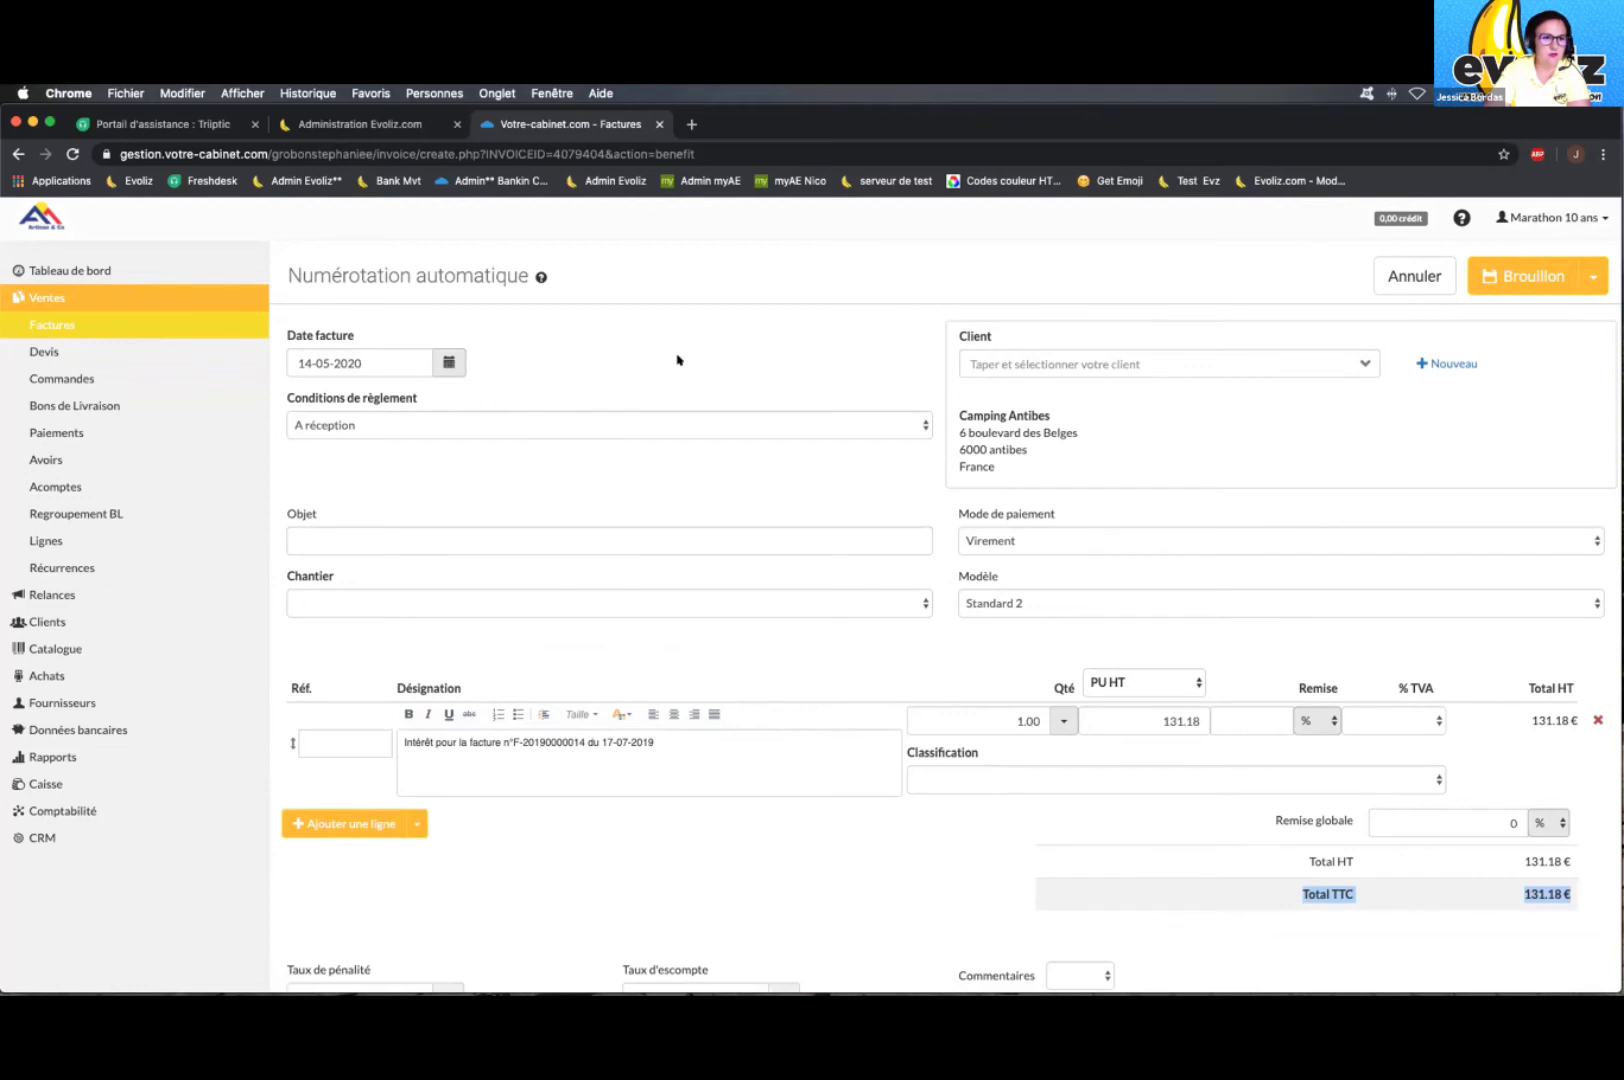
left_click(68, 326)
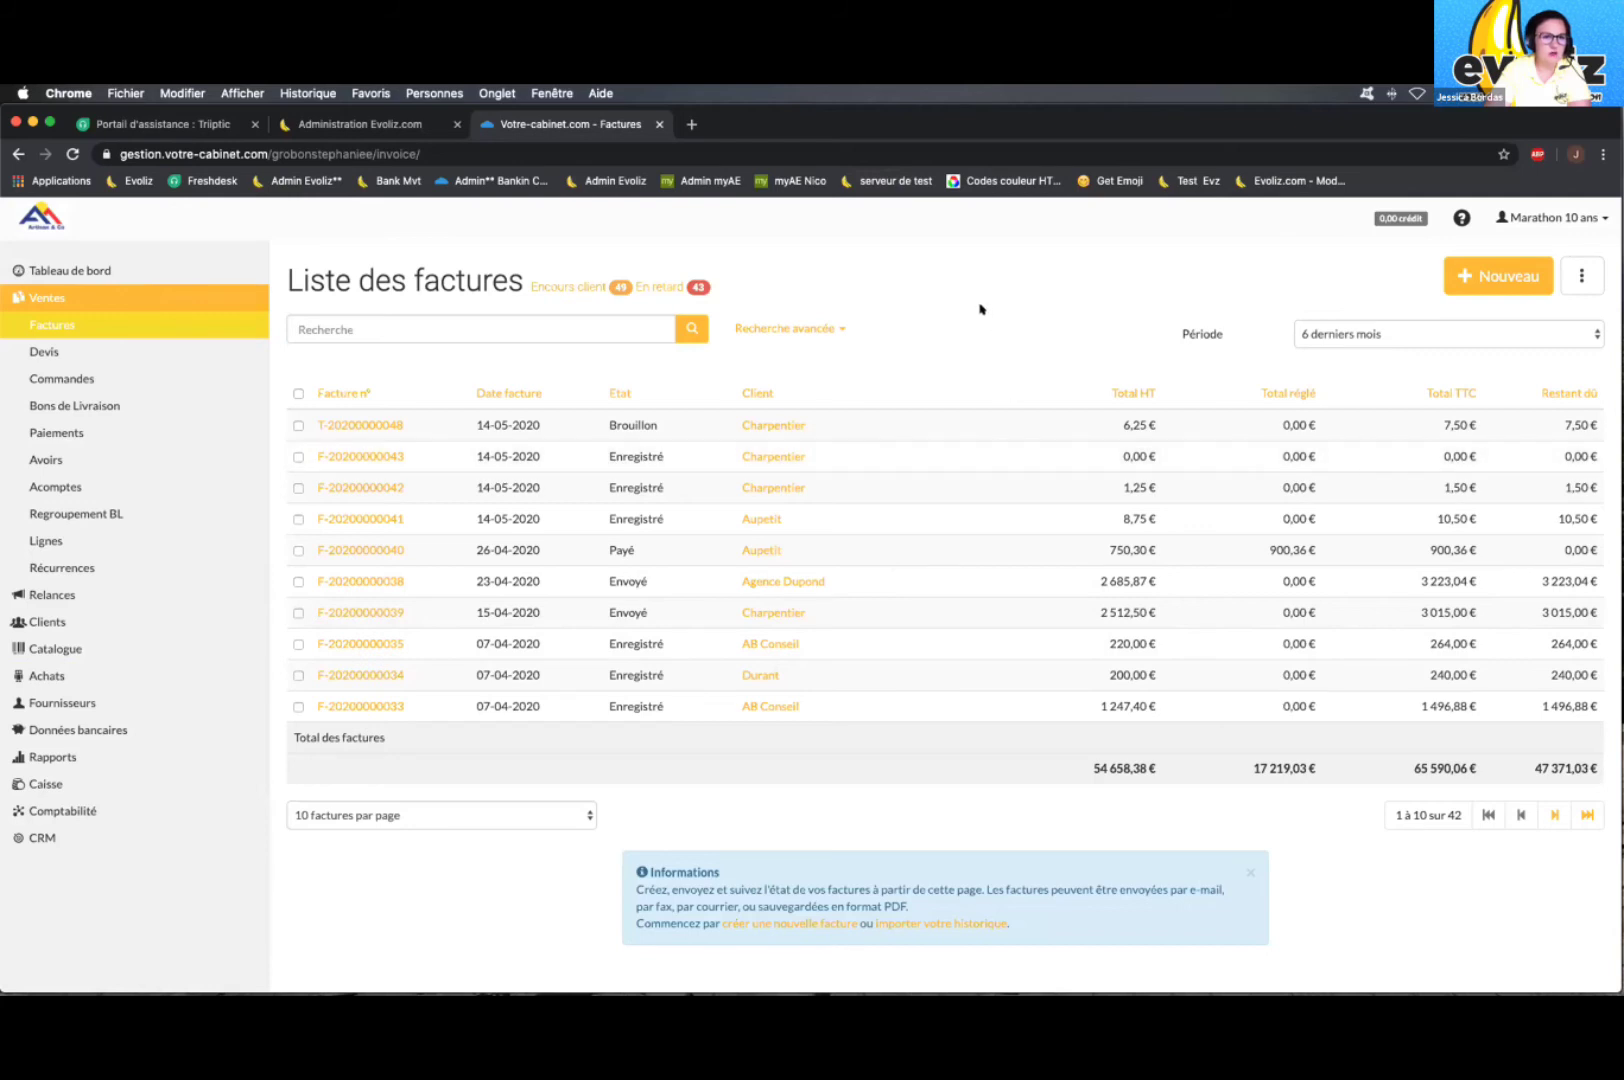
Step: Open the Analytique settings from the Gestion section of the account parameters
scroll(981, 309, "down", 1)
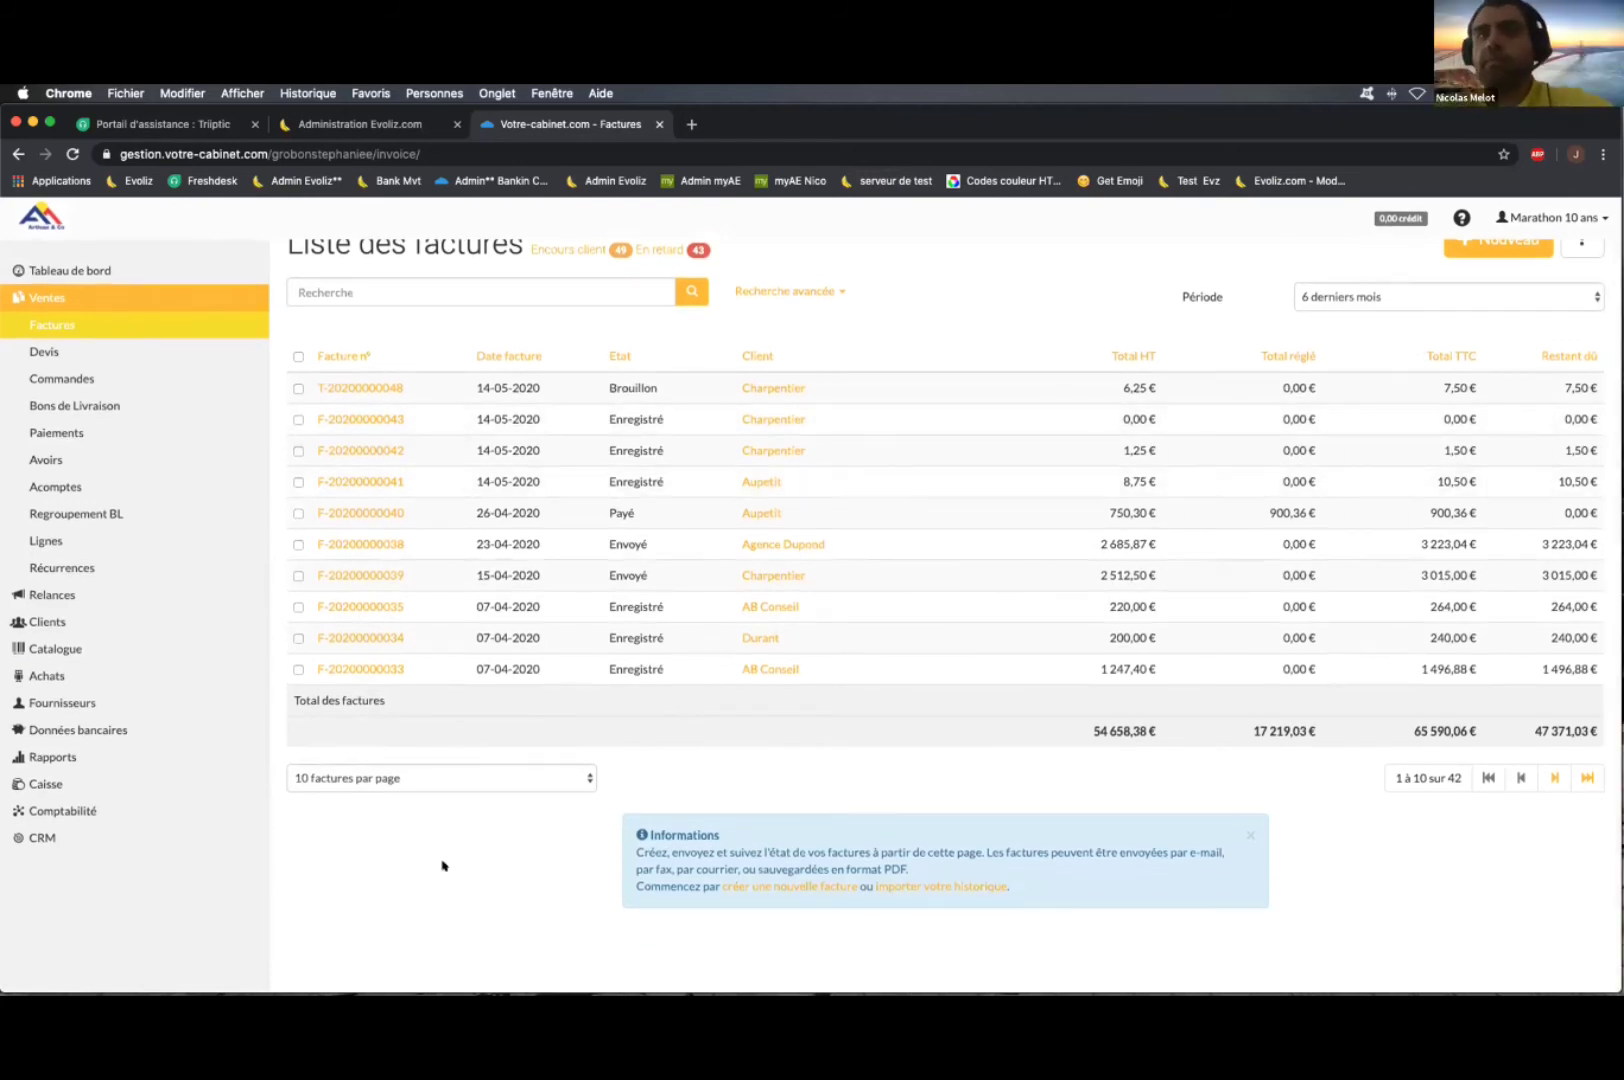
left_click(69, 298)
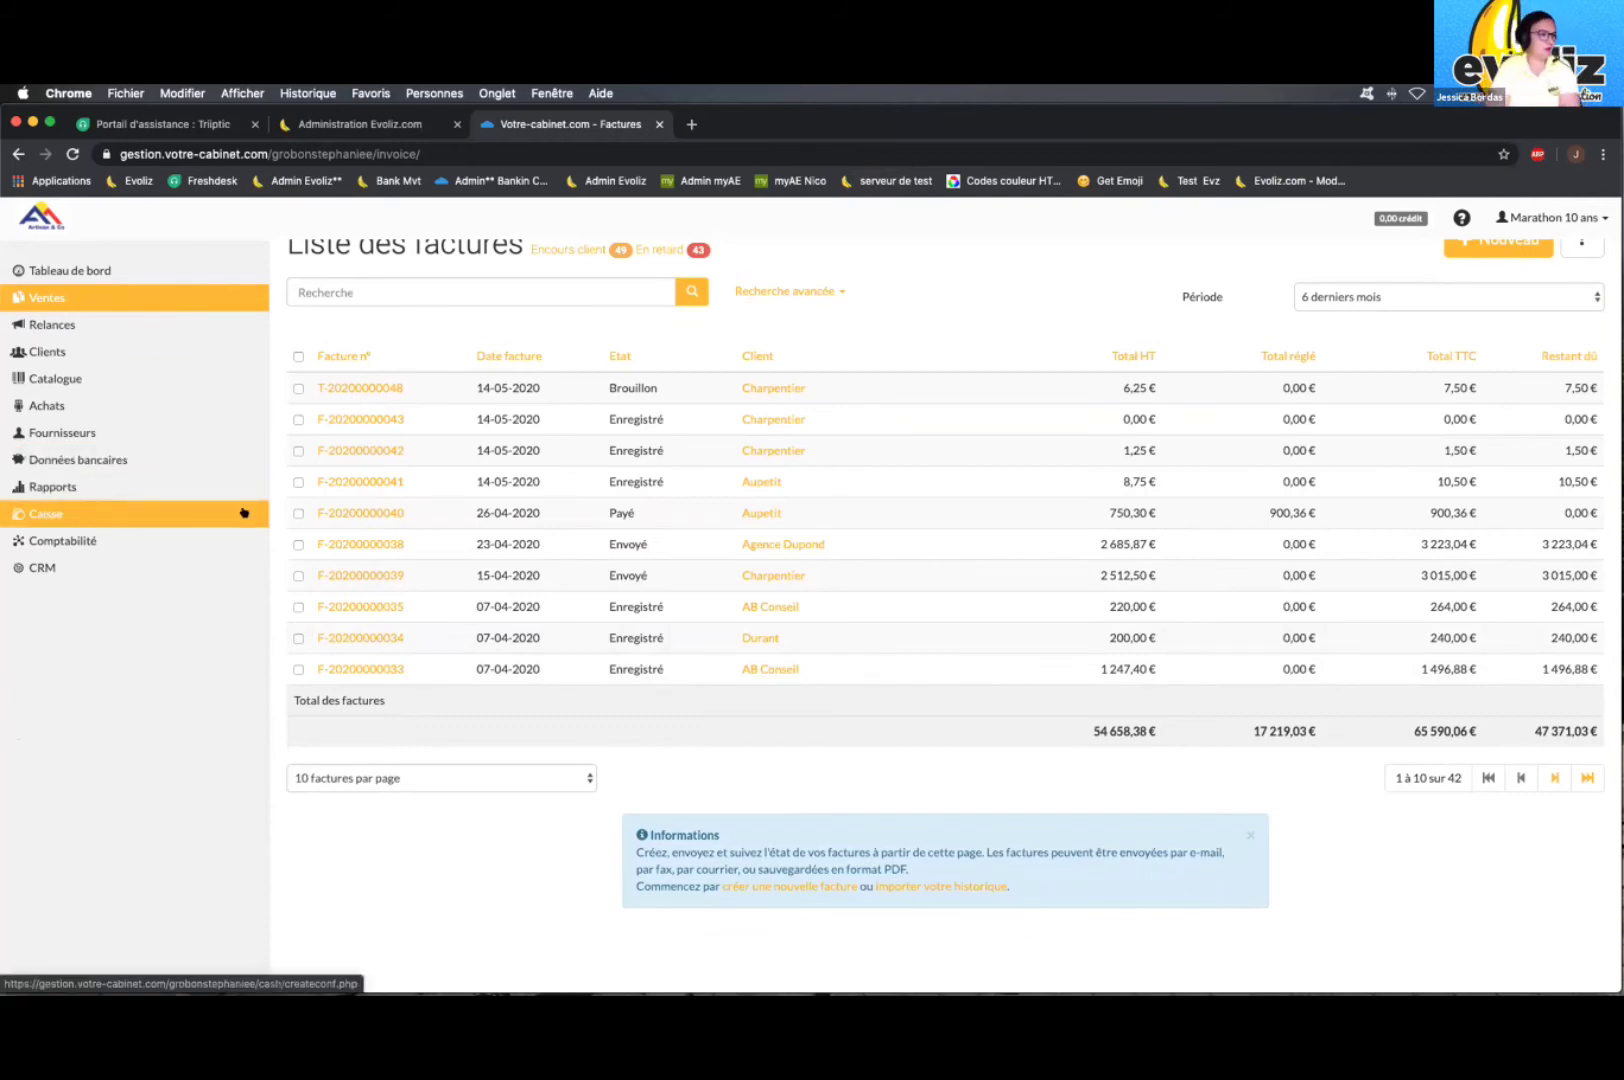
scroll(424, 562, "up", 1)
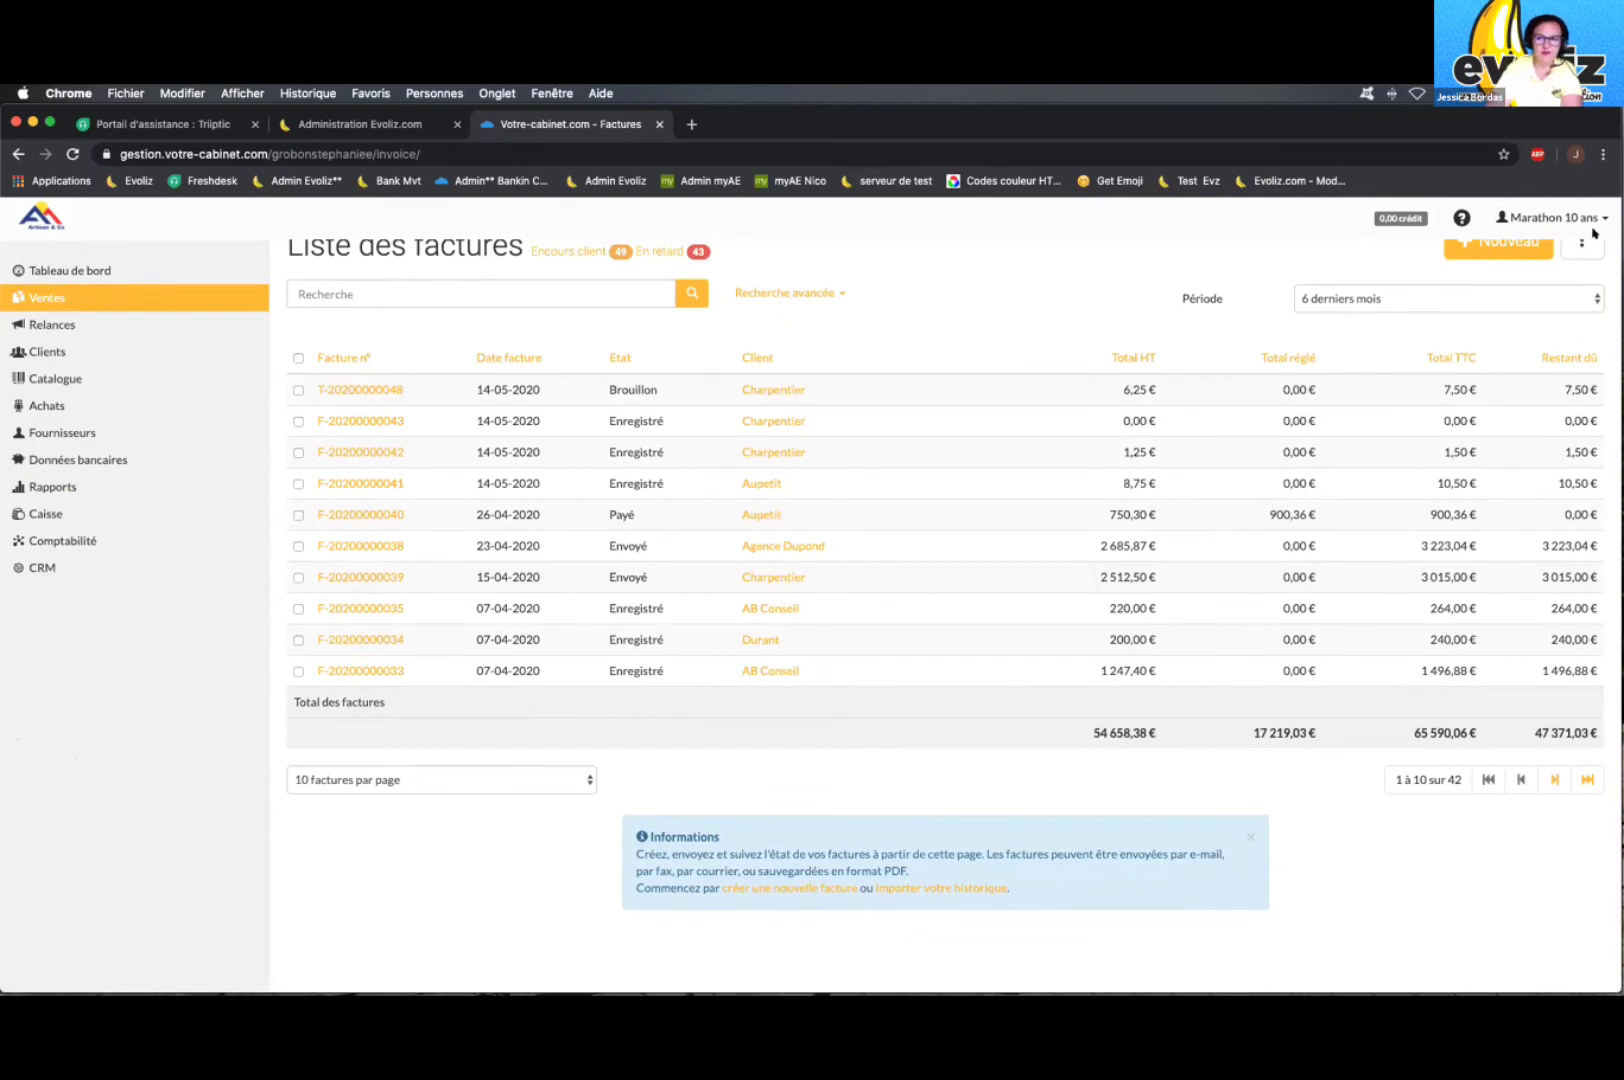
left_click(1517, 217)
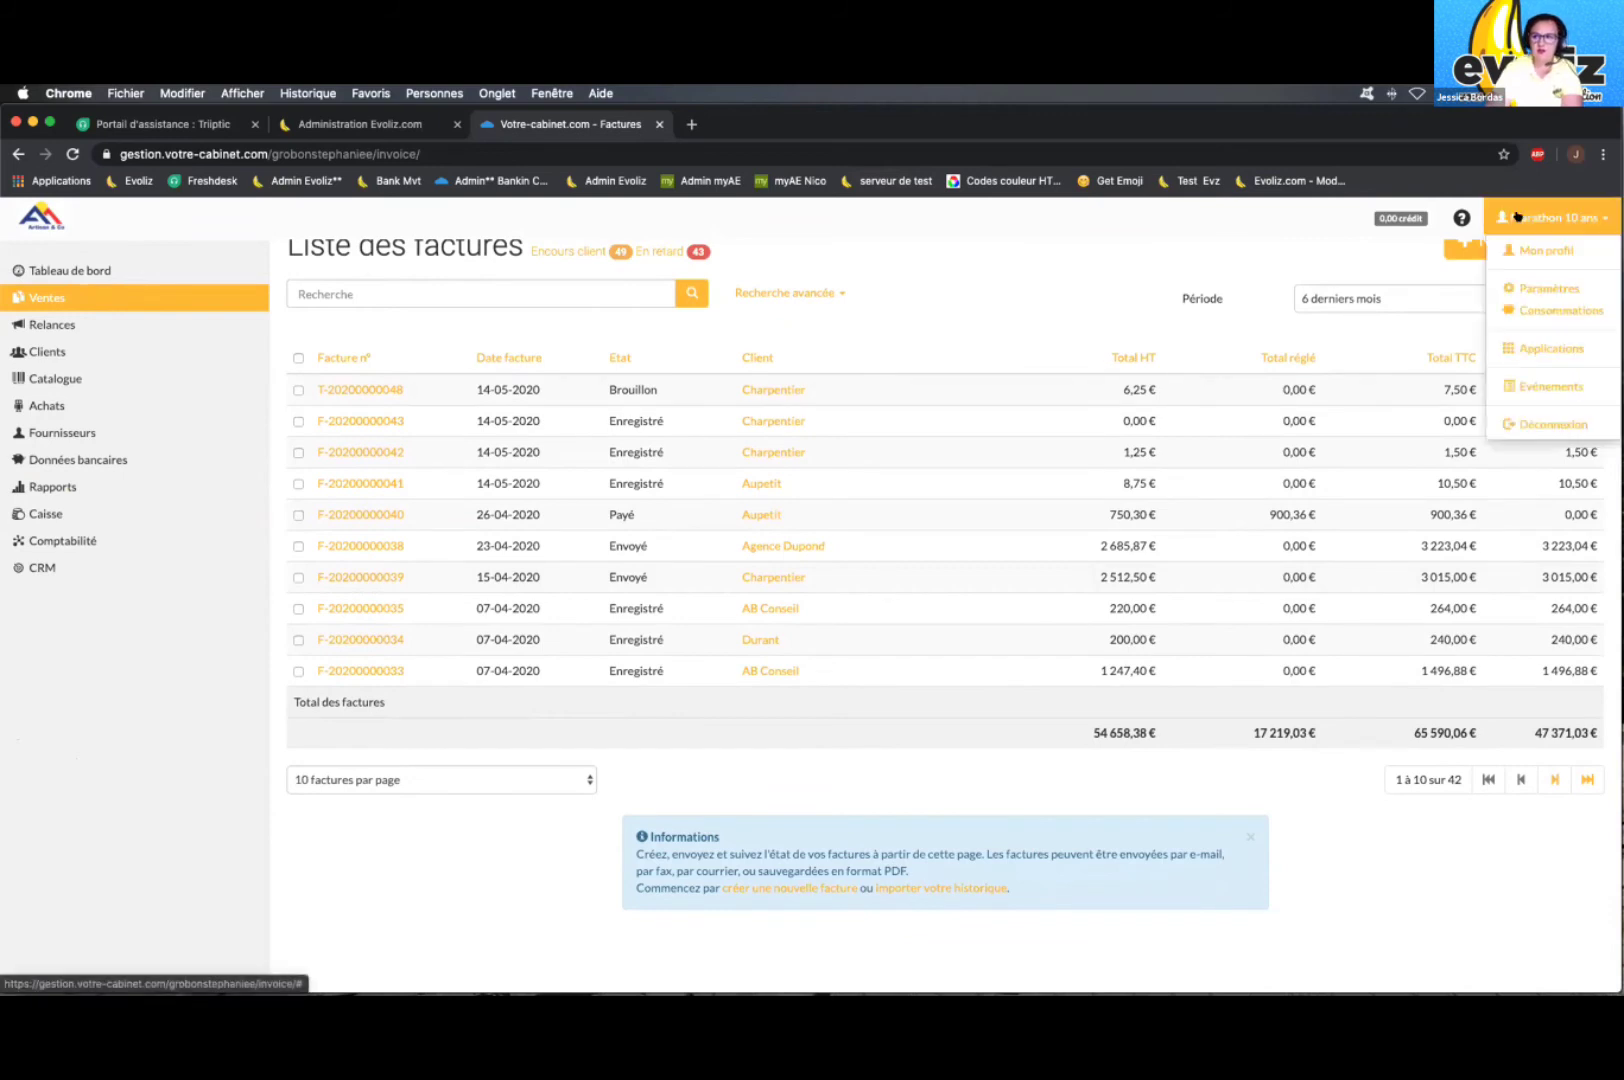
left_click(1549, 289)
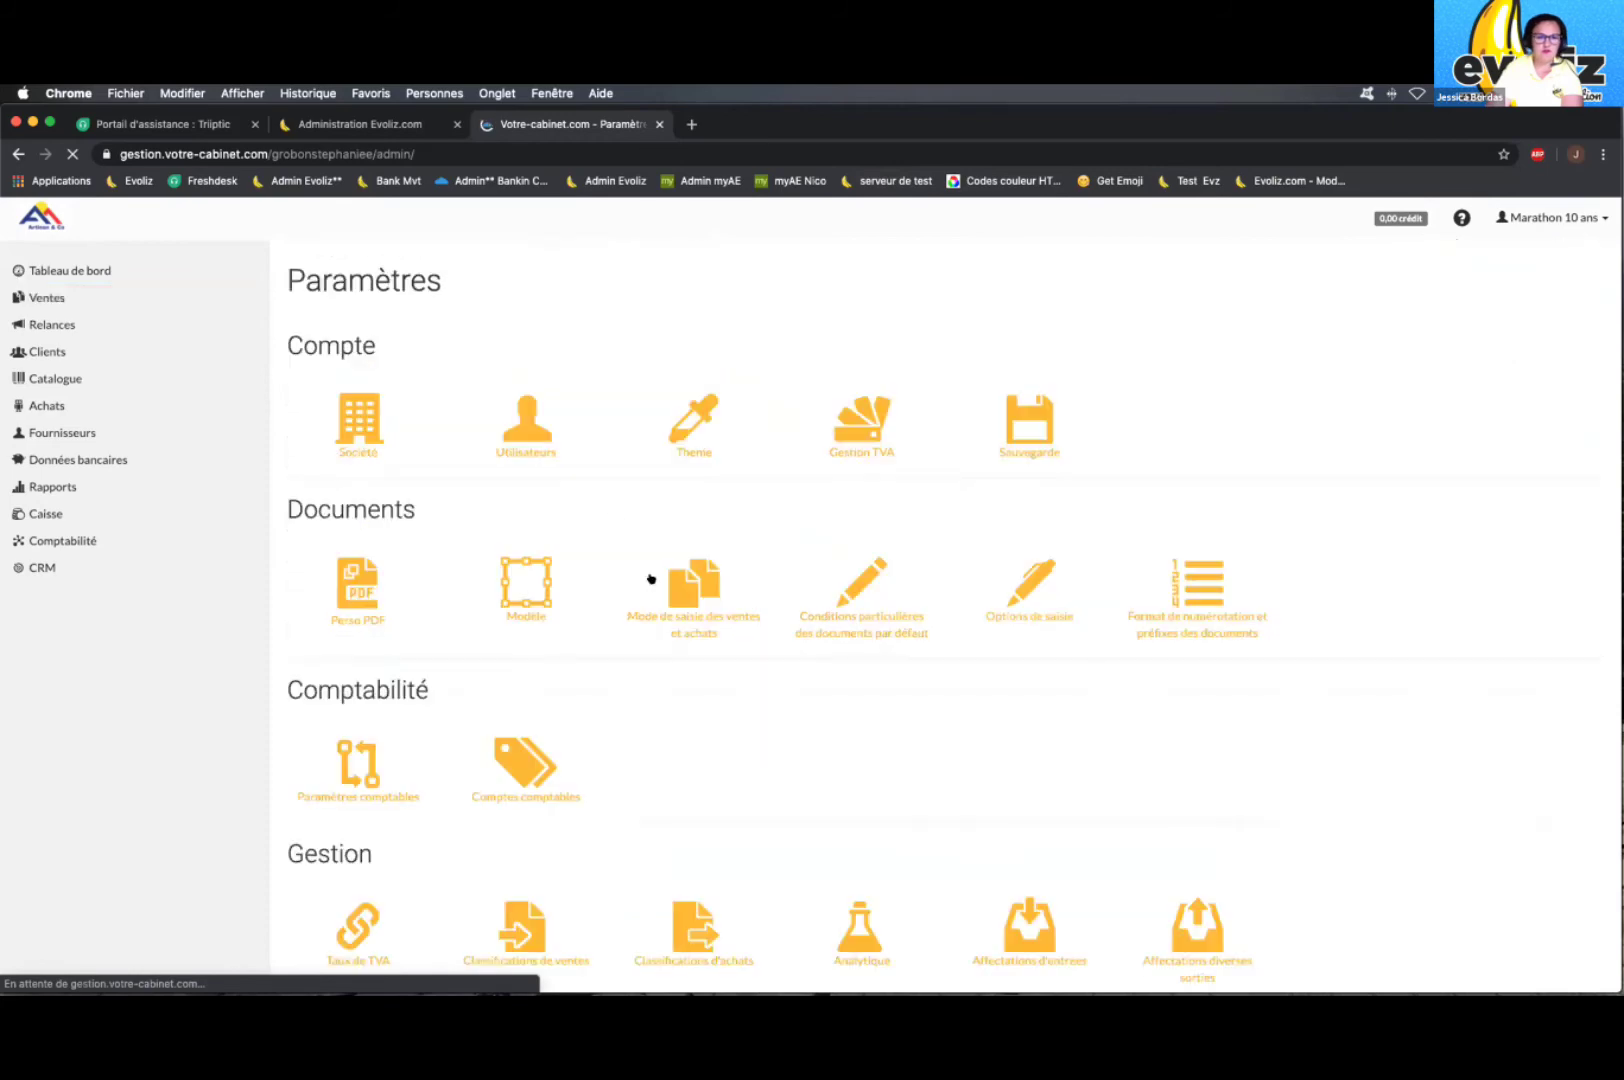
scroll(723, 716, "down", 3)
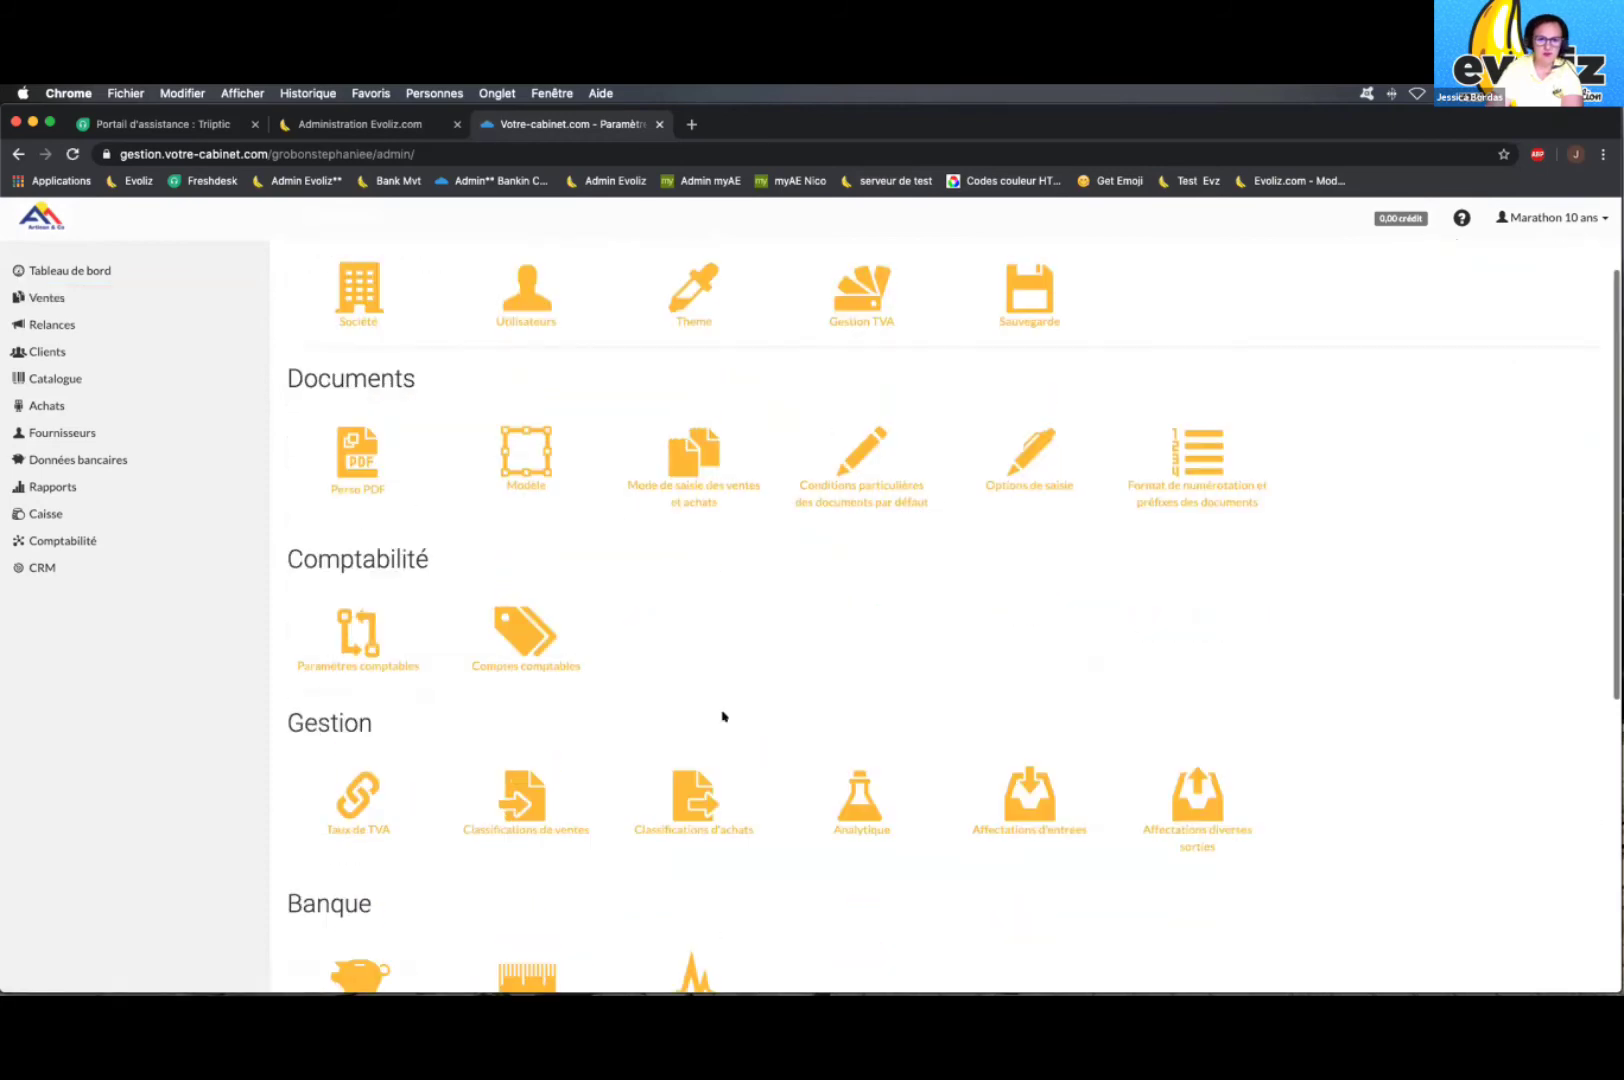
scroll(723, 716, "up", 2)
scroll(723, 716, "up", 1)
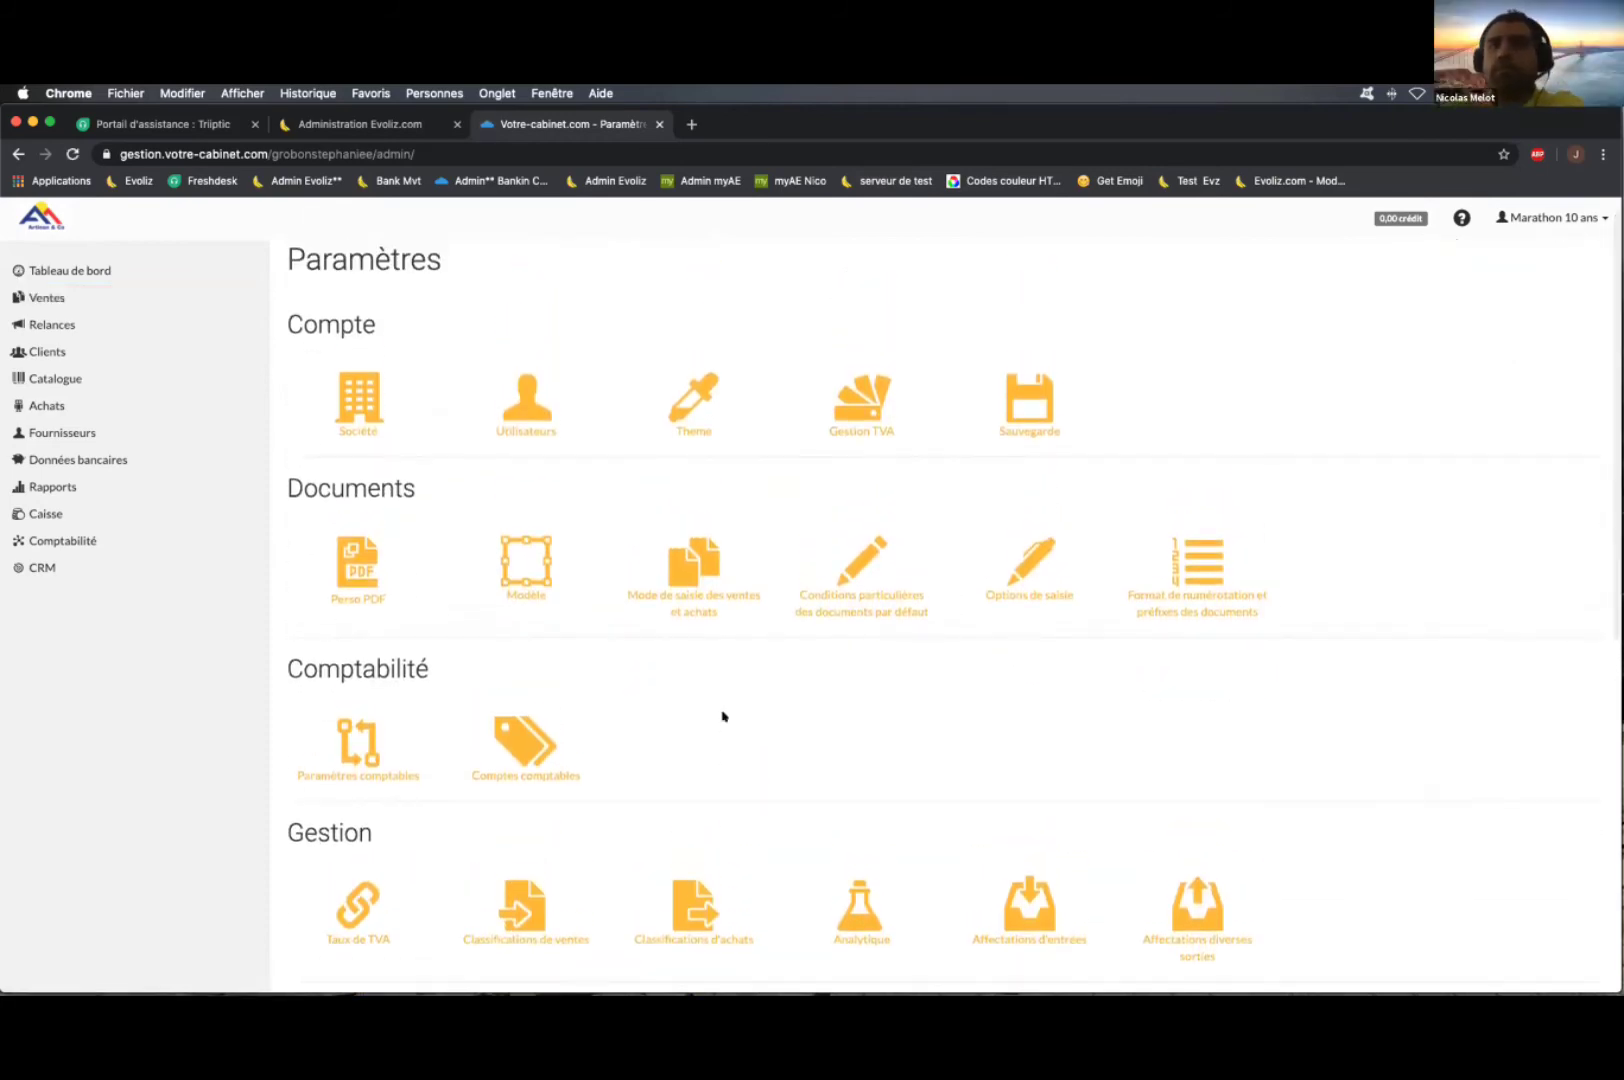
scroll(794, 716, "down", 4)
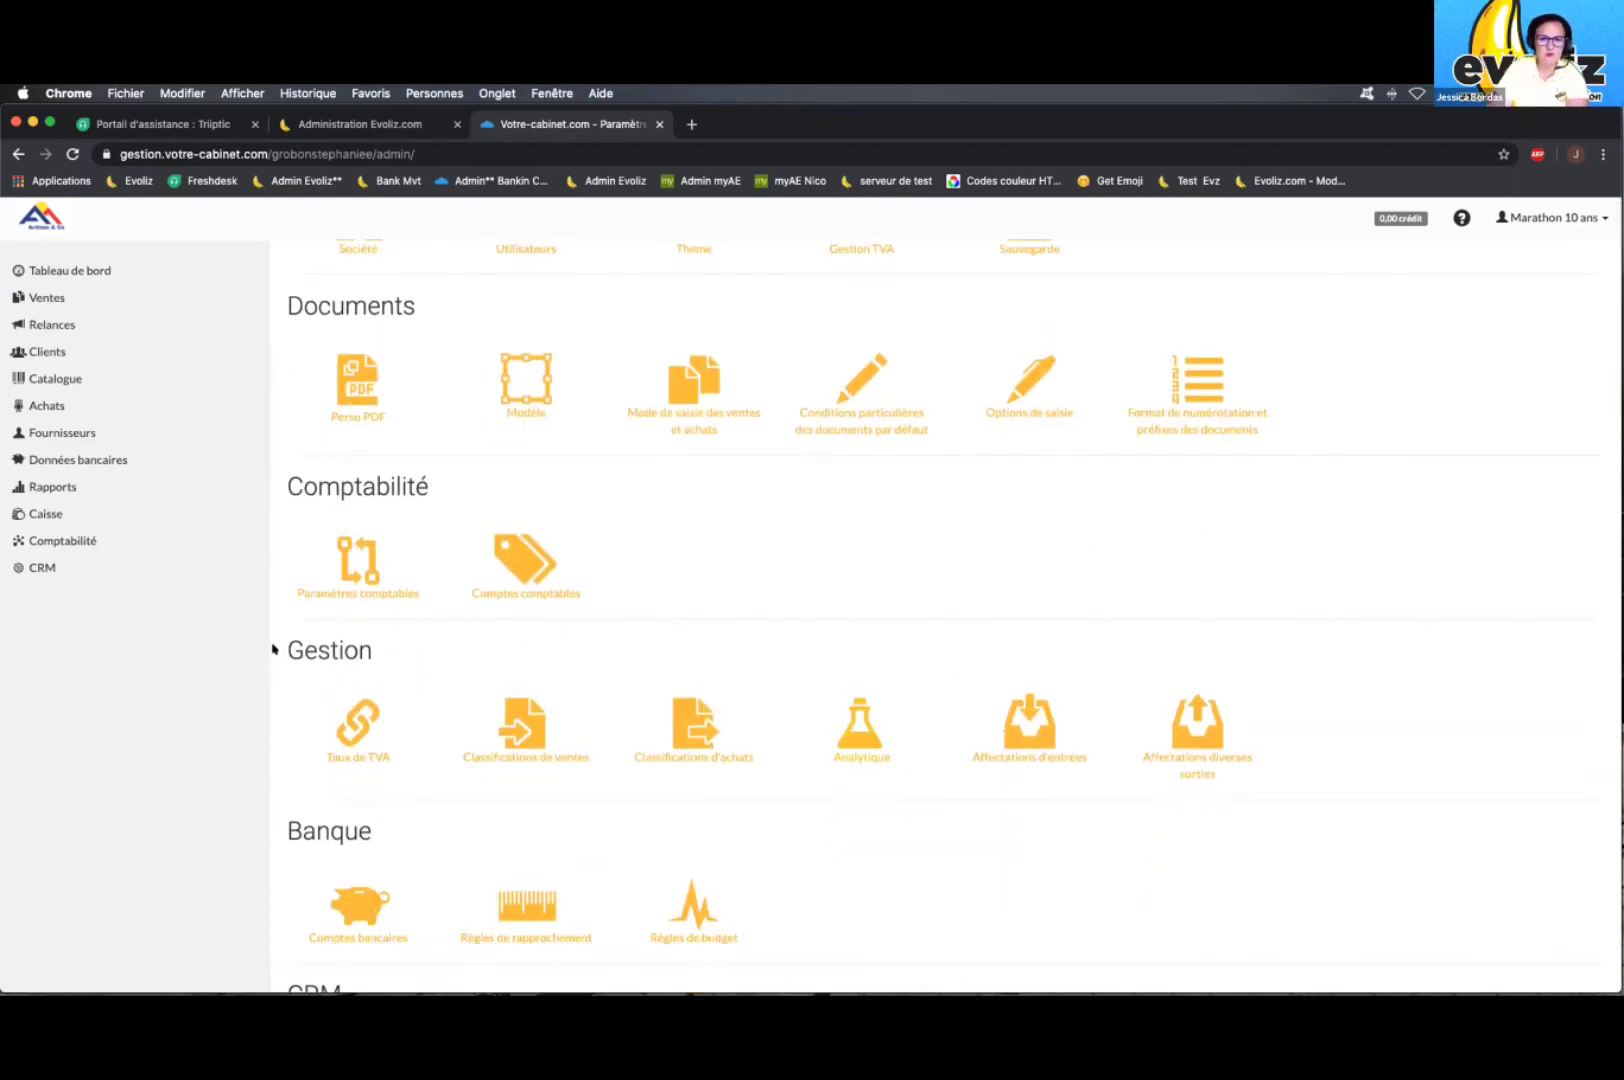
double_click(430, 652)
left_click(877, 736)
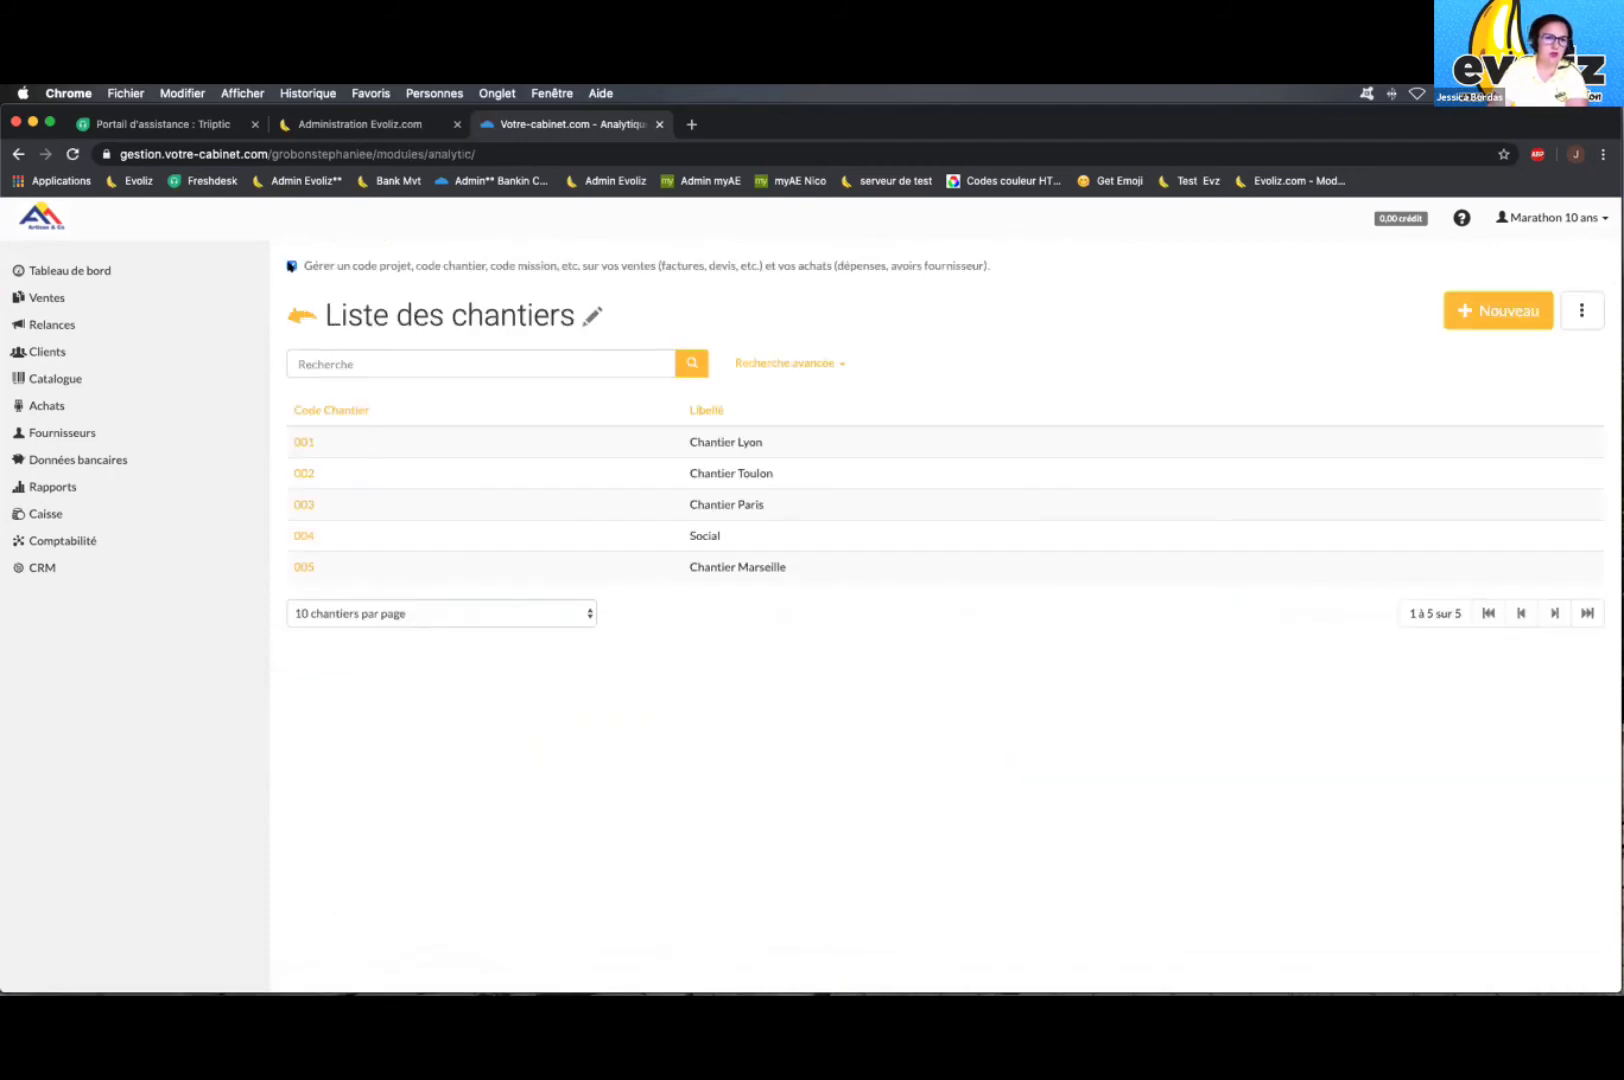
Step: Turn analytic code management off and on again, keep the labels Chantier and Chantiers with Facture and Devis mandatory, and save the configuration
left_click(291, 265)
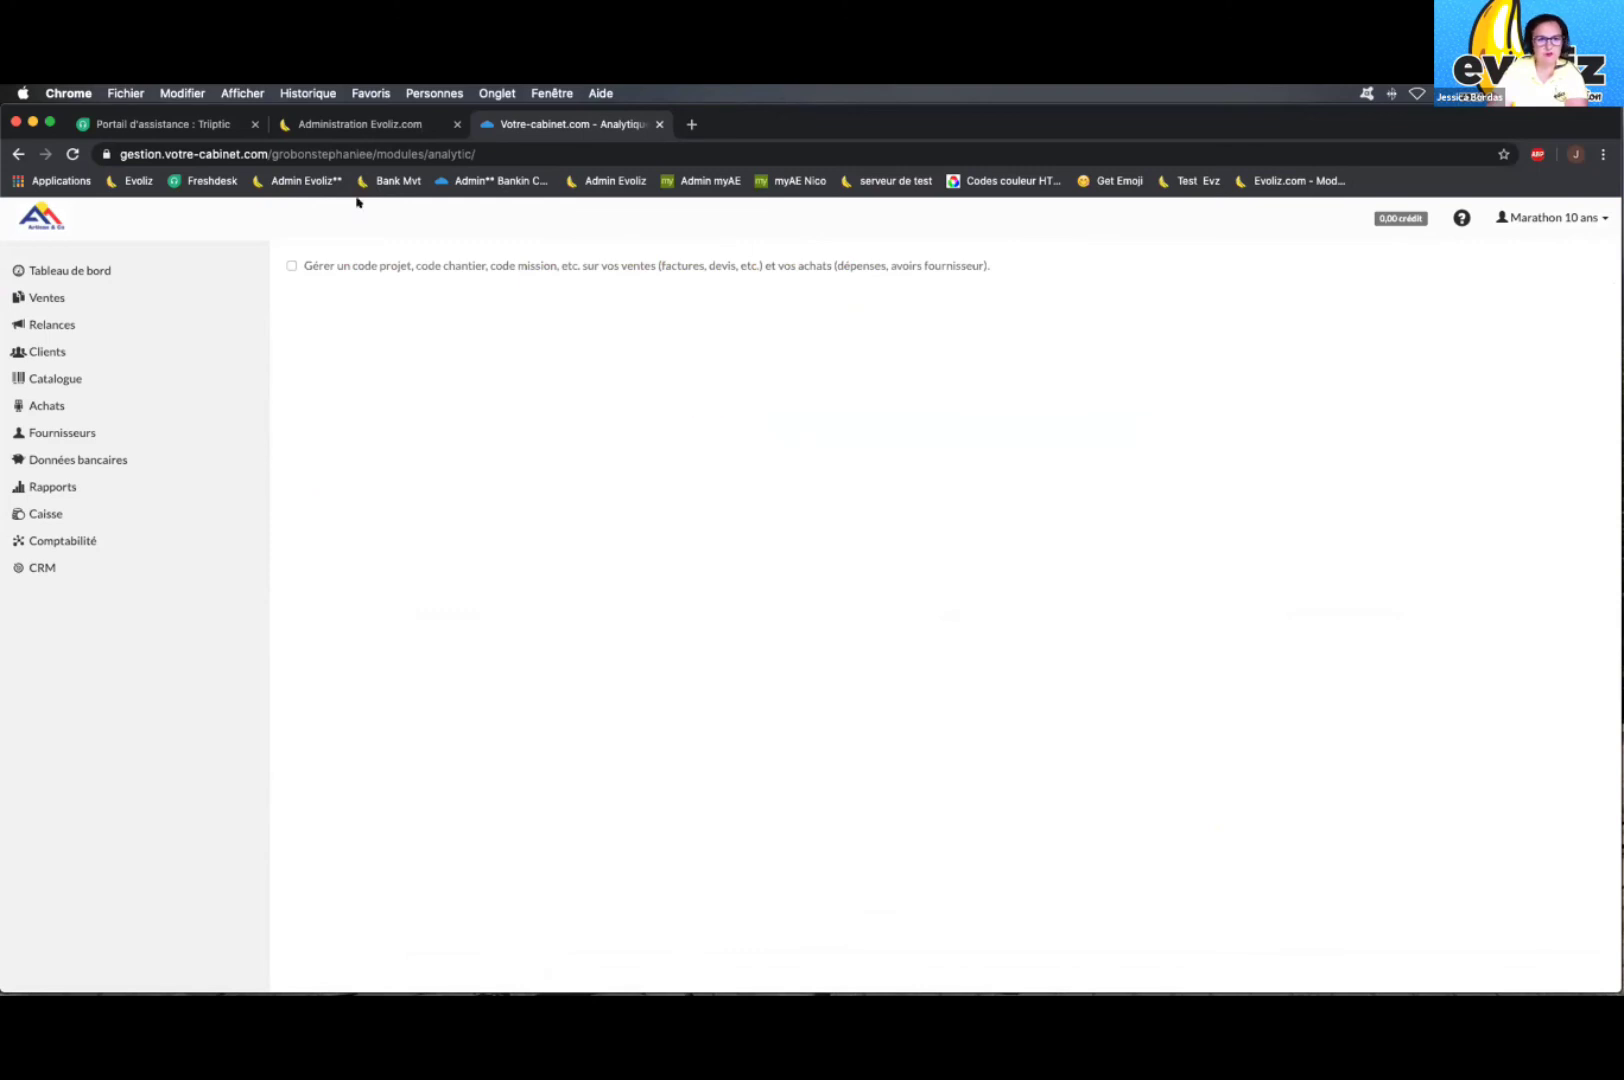
left_click(291, 266)
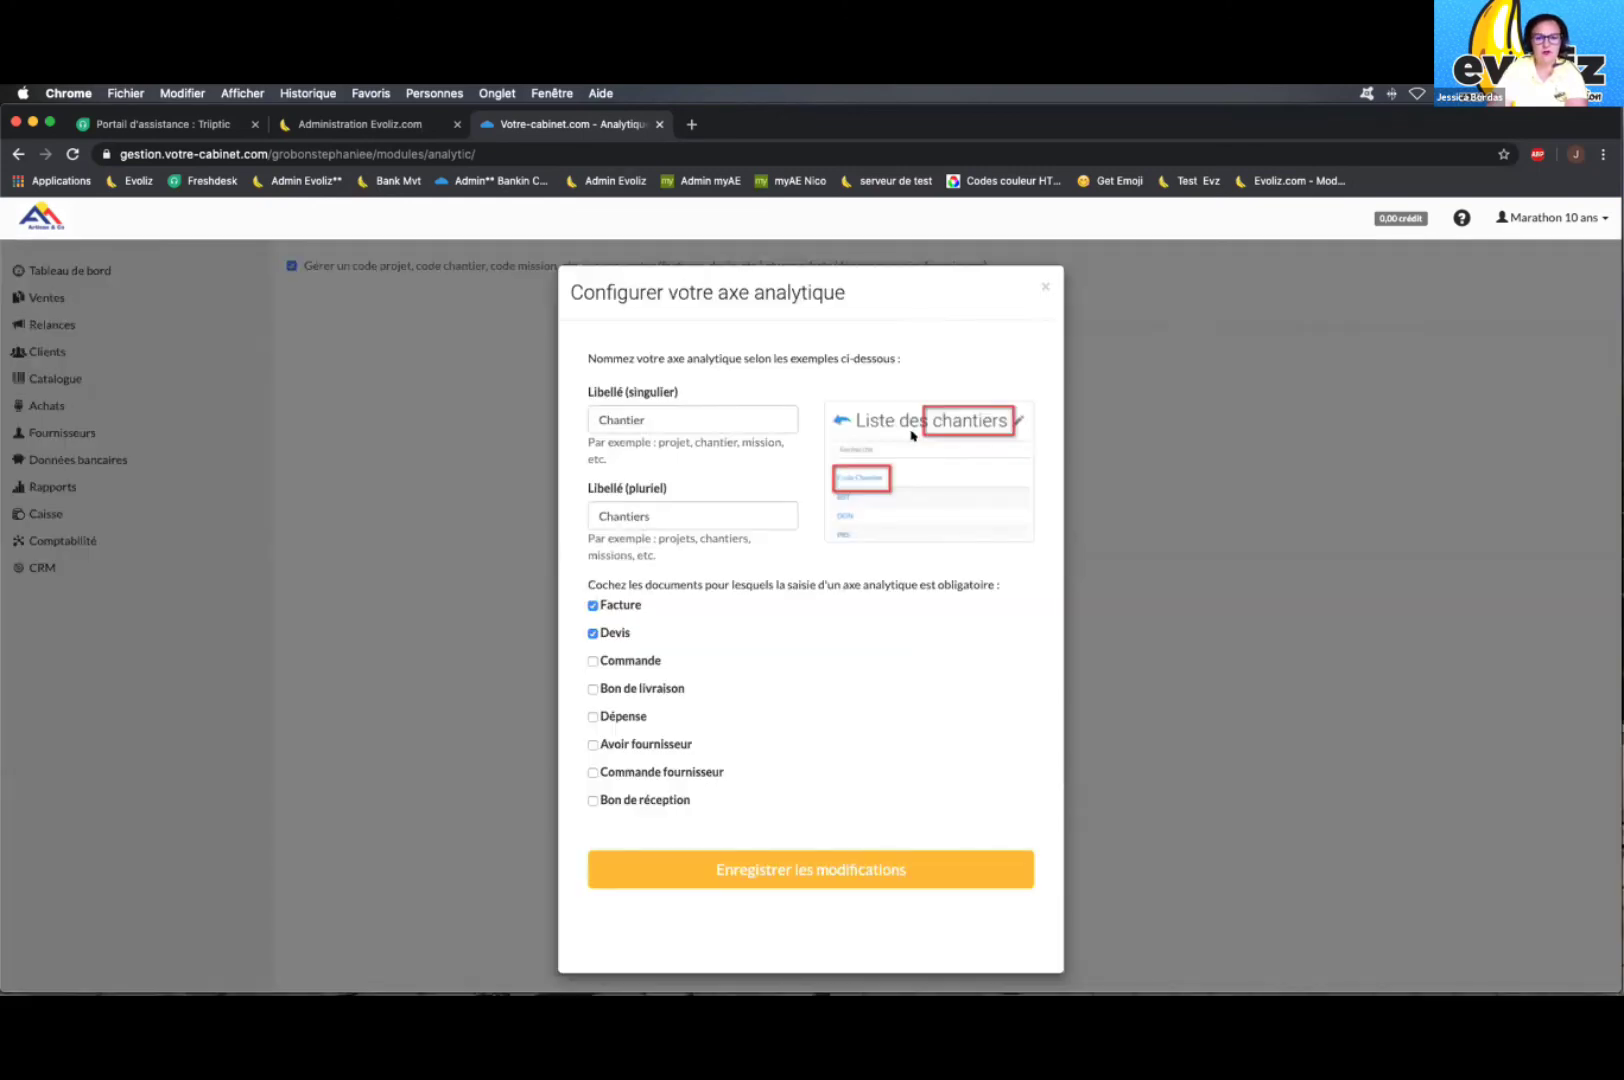
left_click(658, 415)
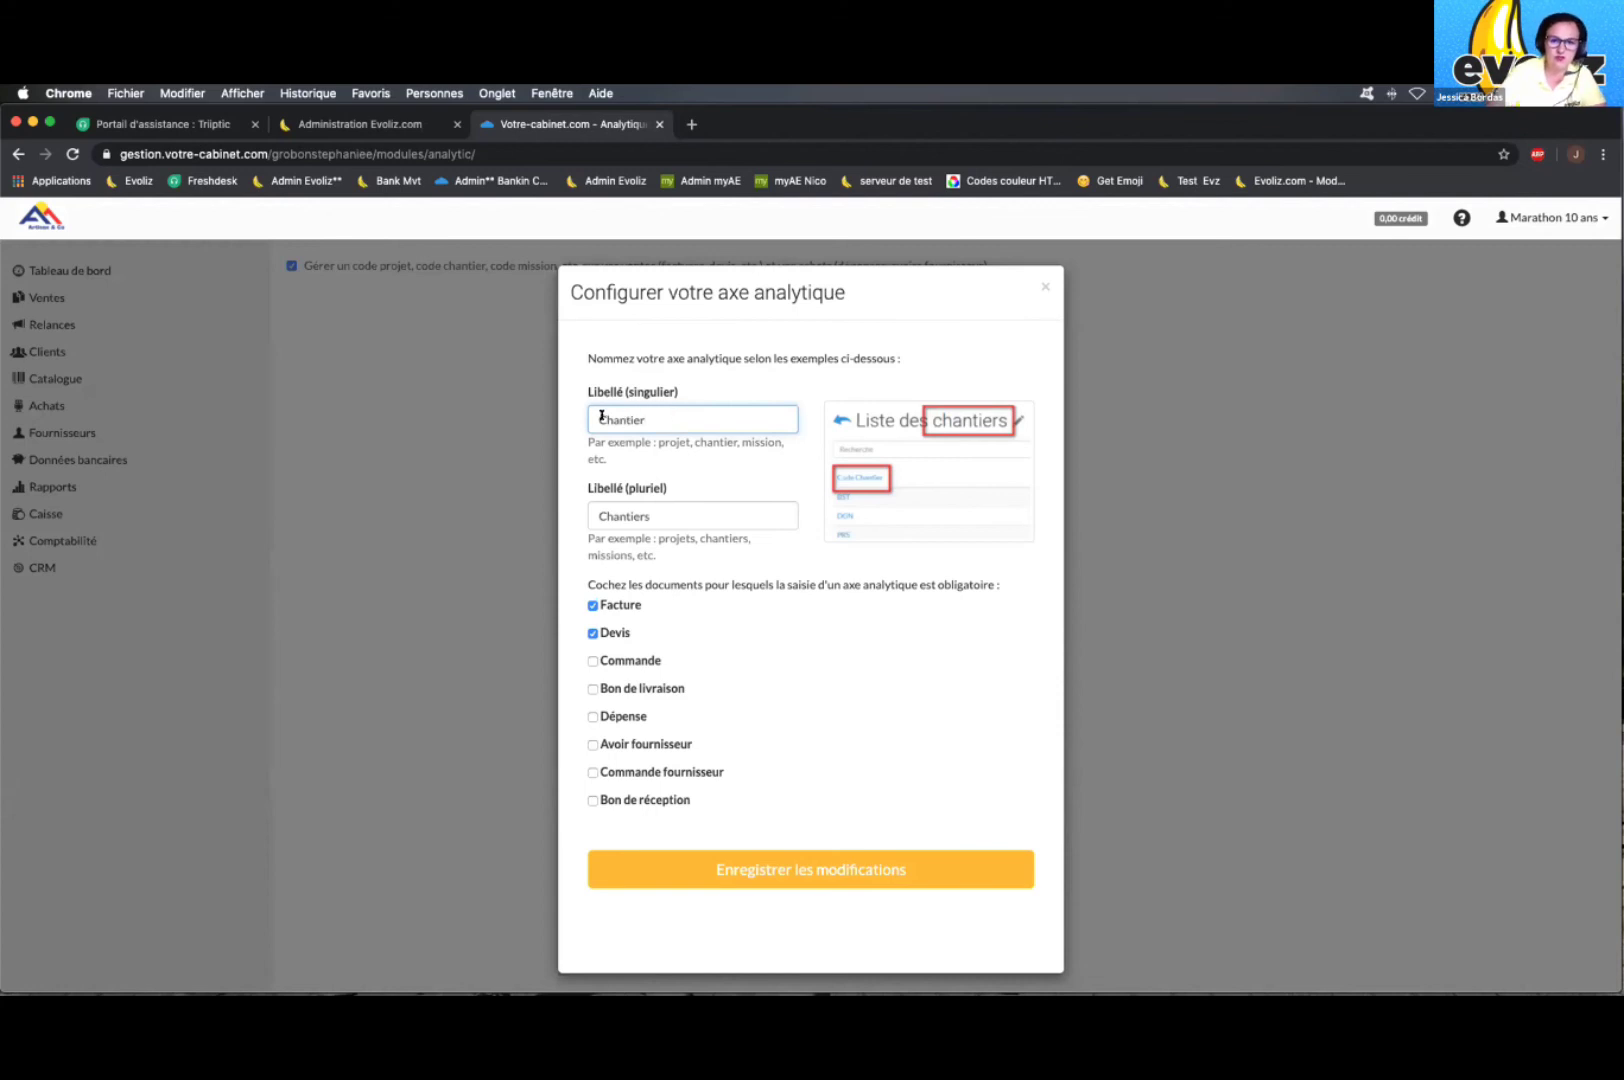
double_click(667, 415)
left_click(667, 417)
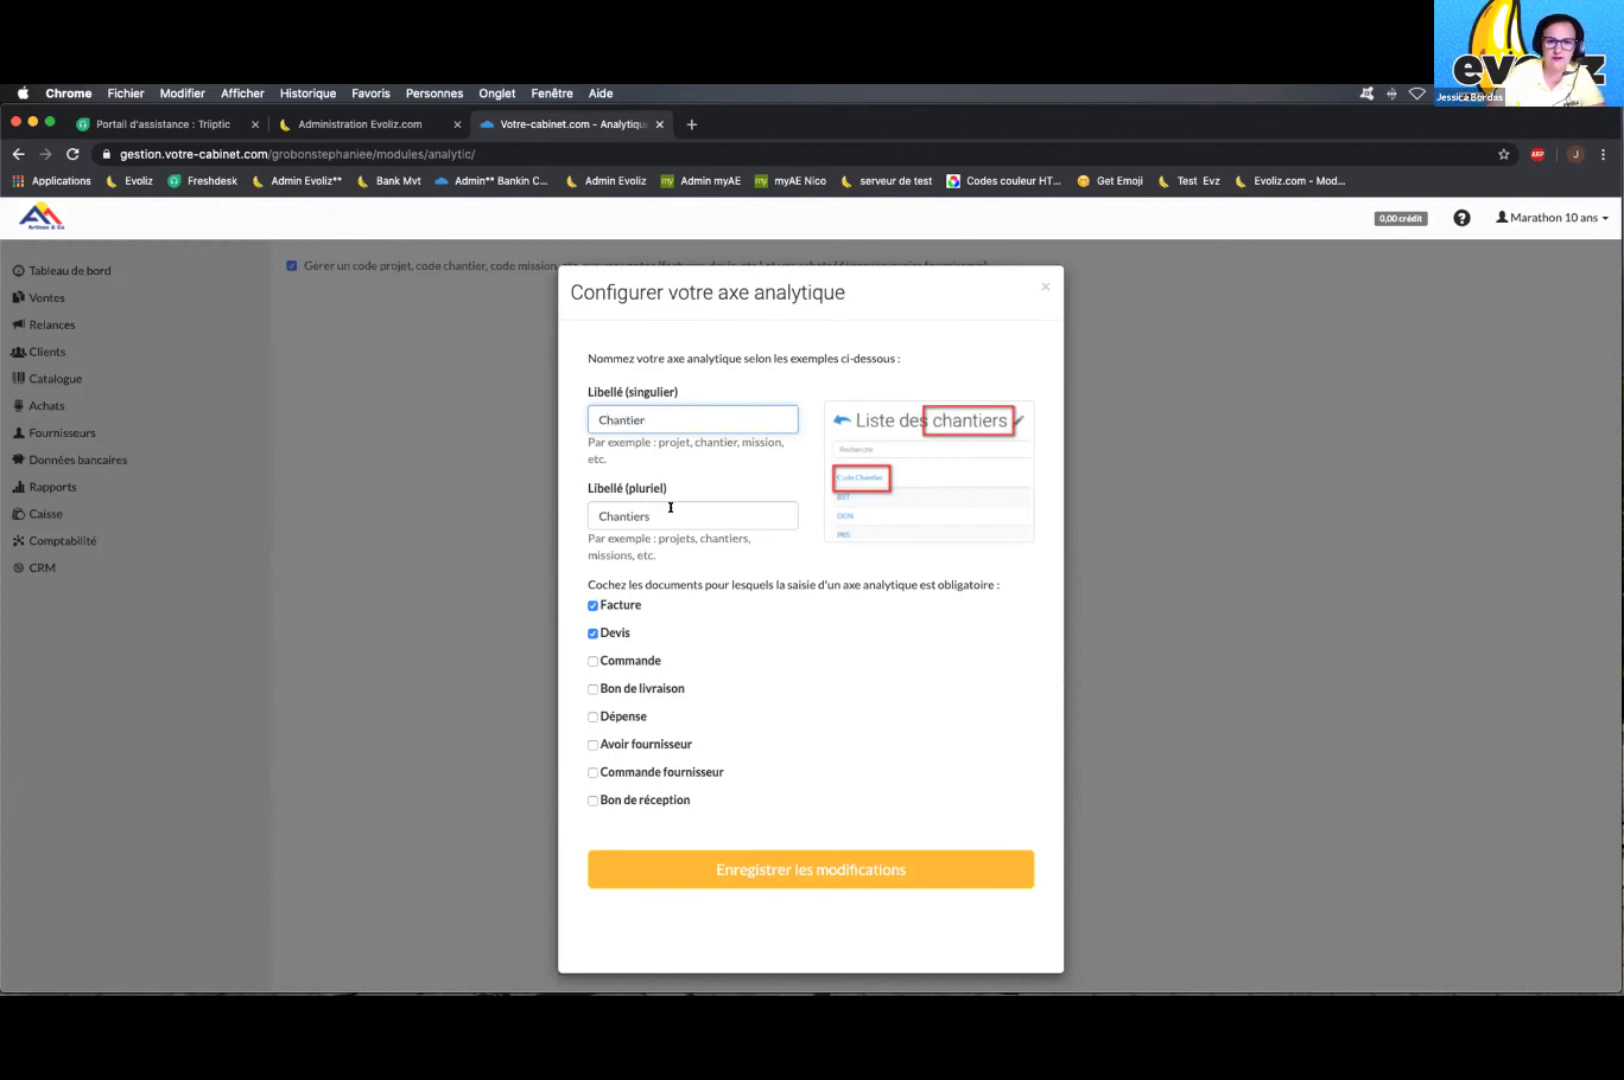
left_click(670, 507)
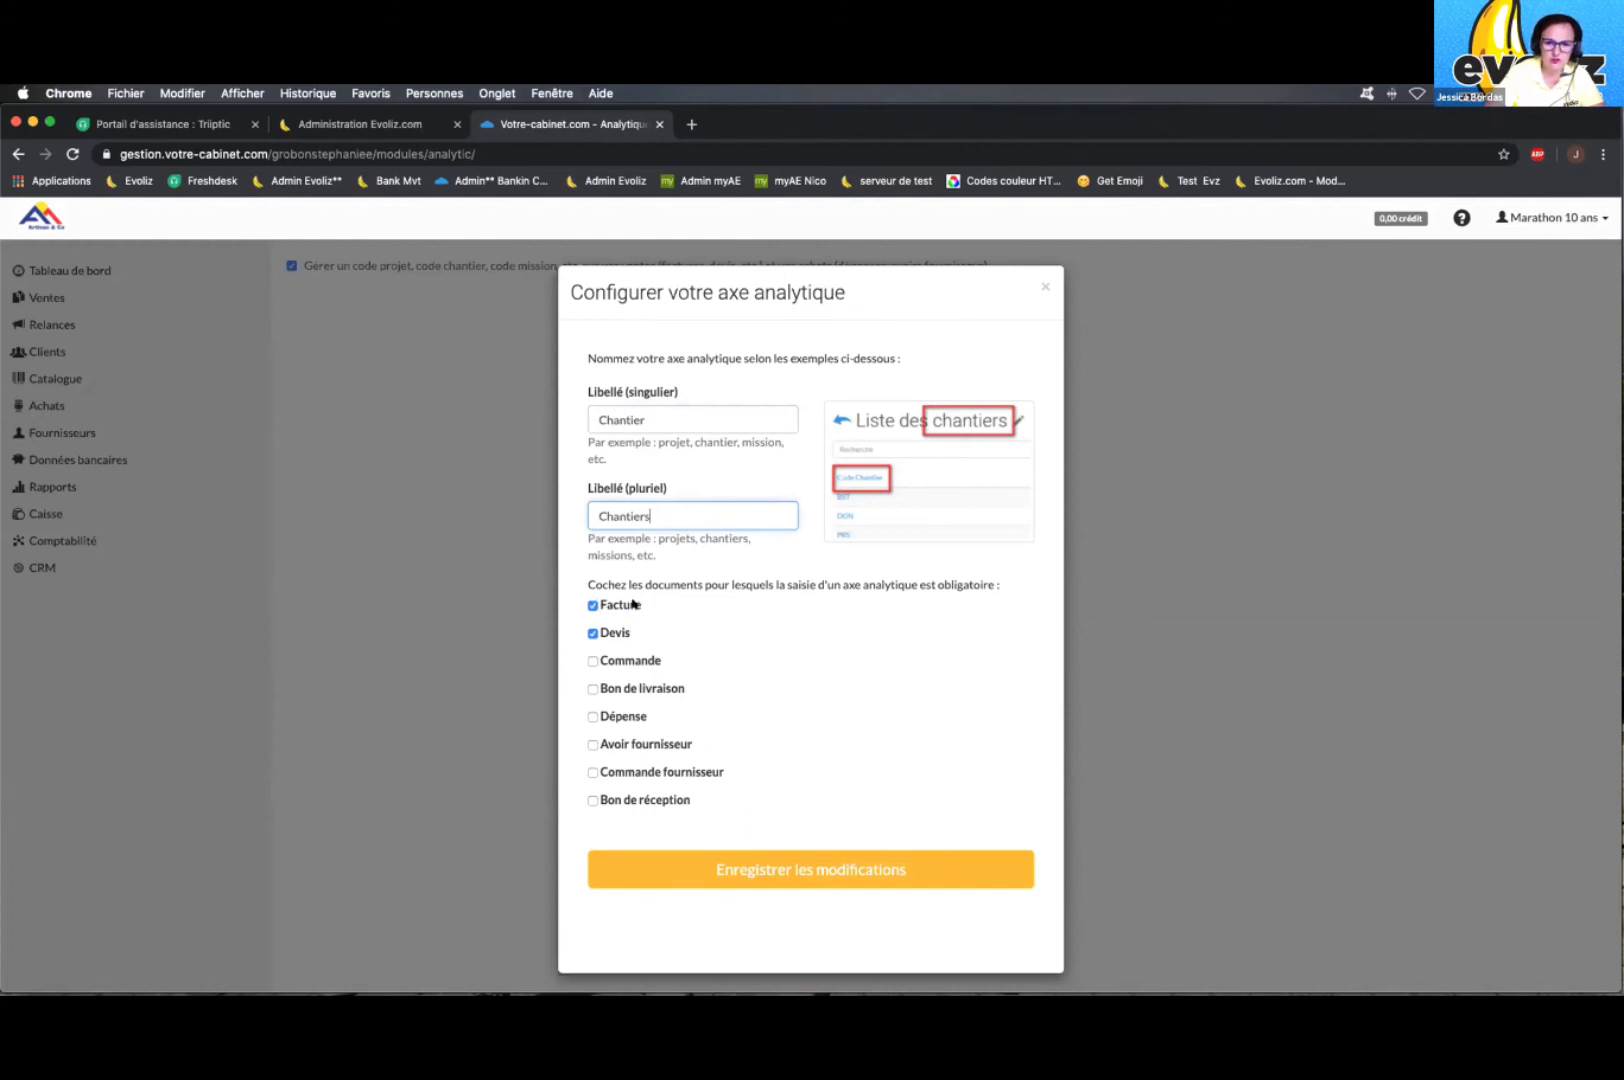
left_click(797, 864)
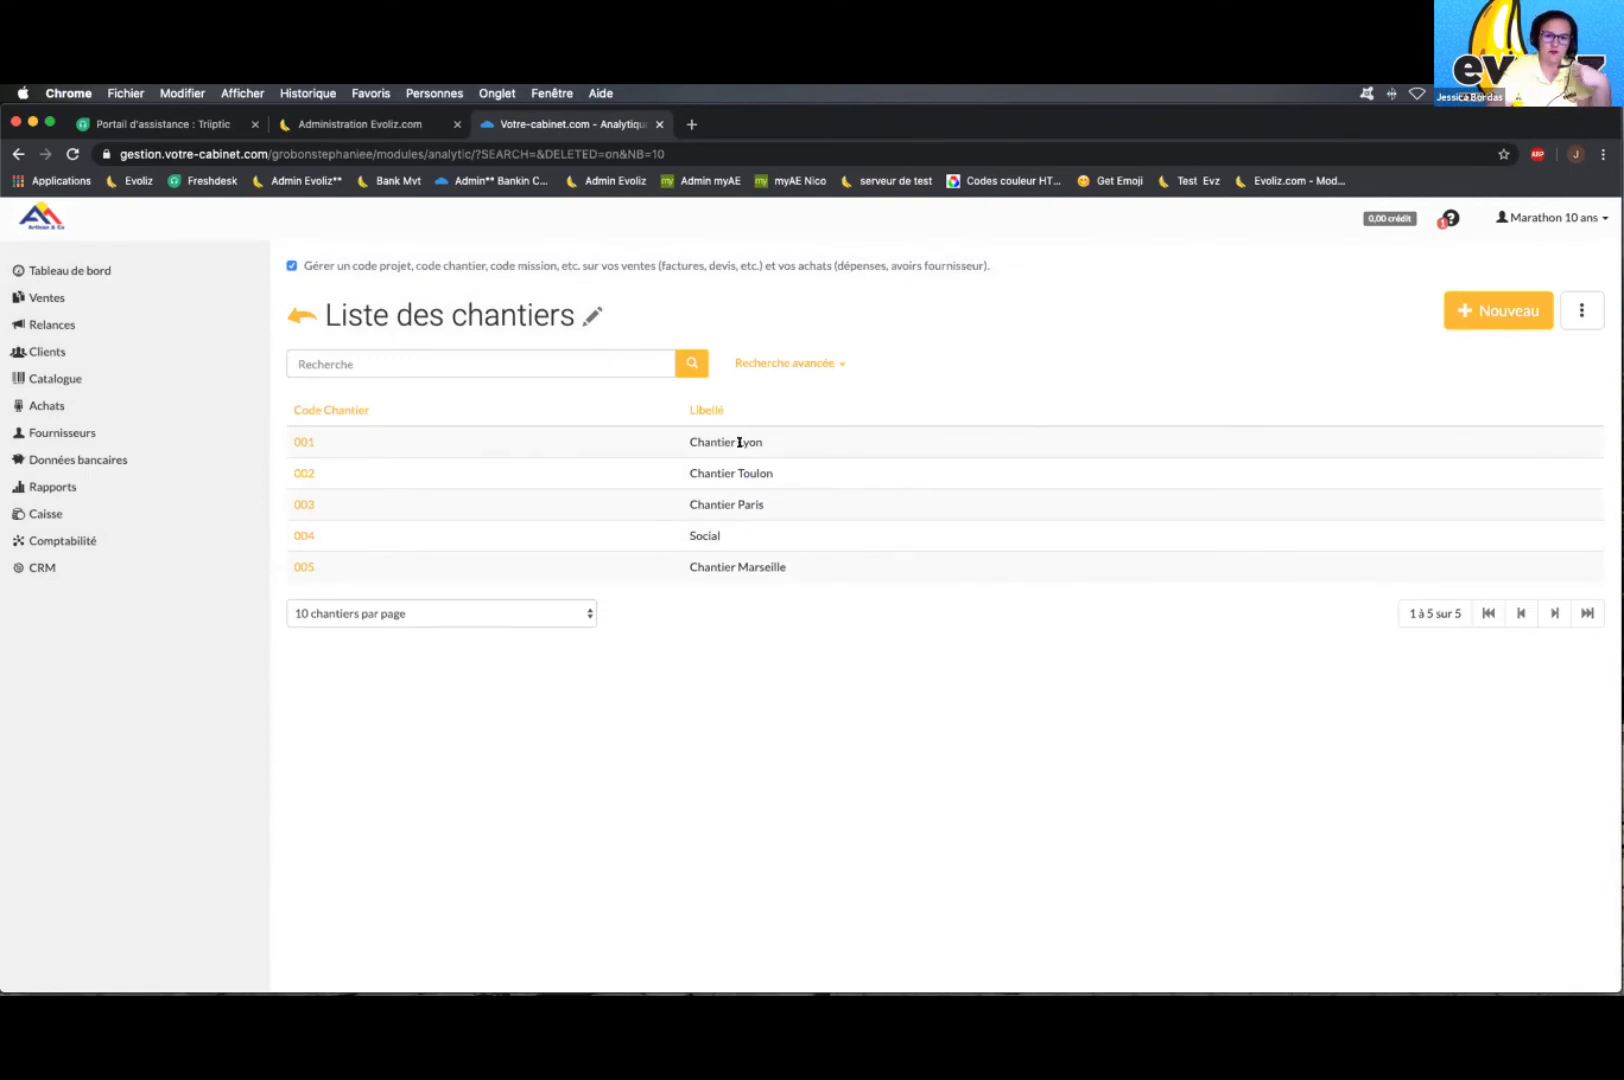
Step: Create a chantier with code 006 and label Chantier Lille, and save it
left_click_drag(779, 441, 681, 440)
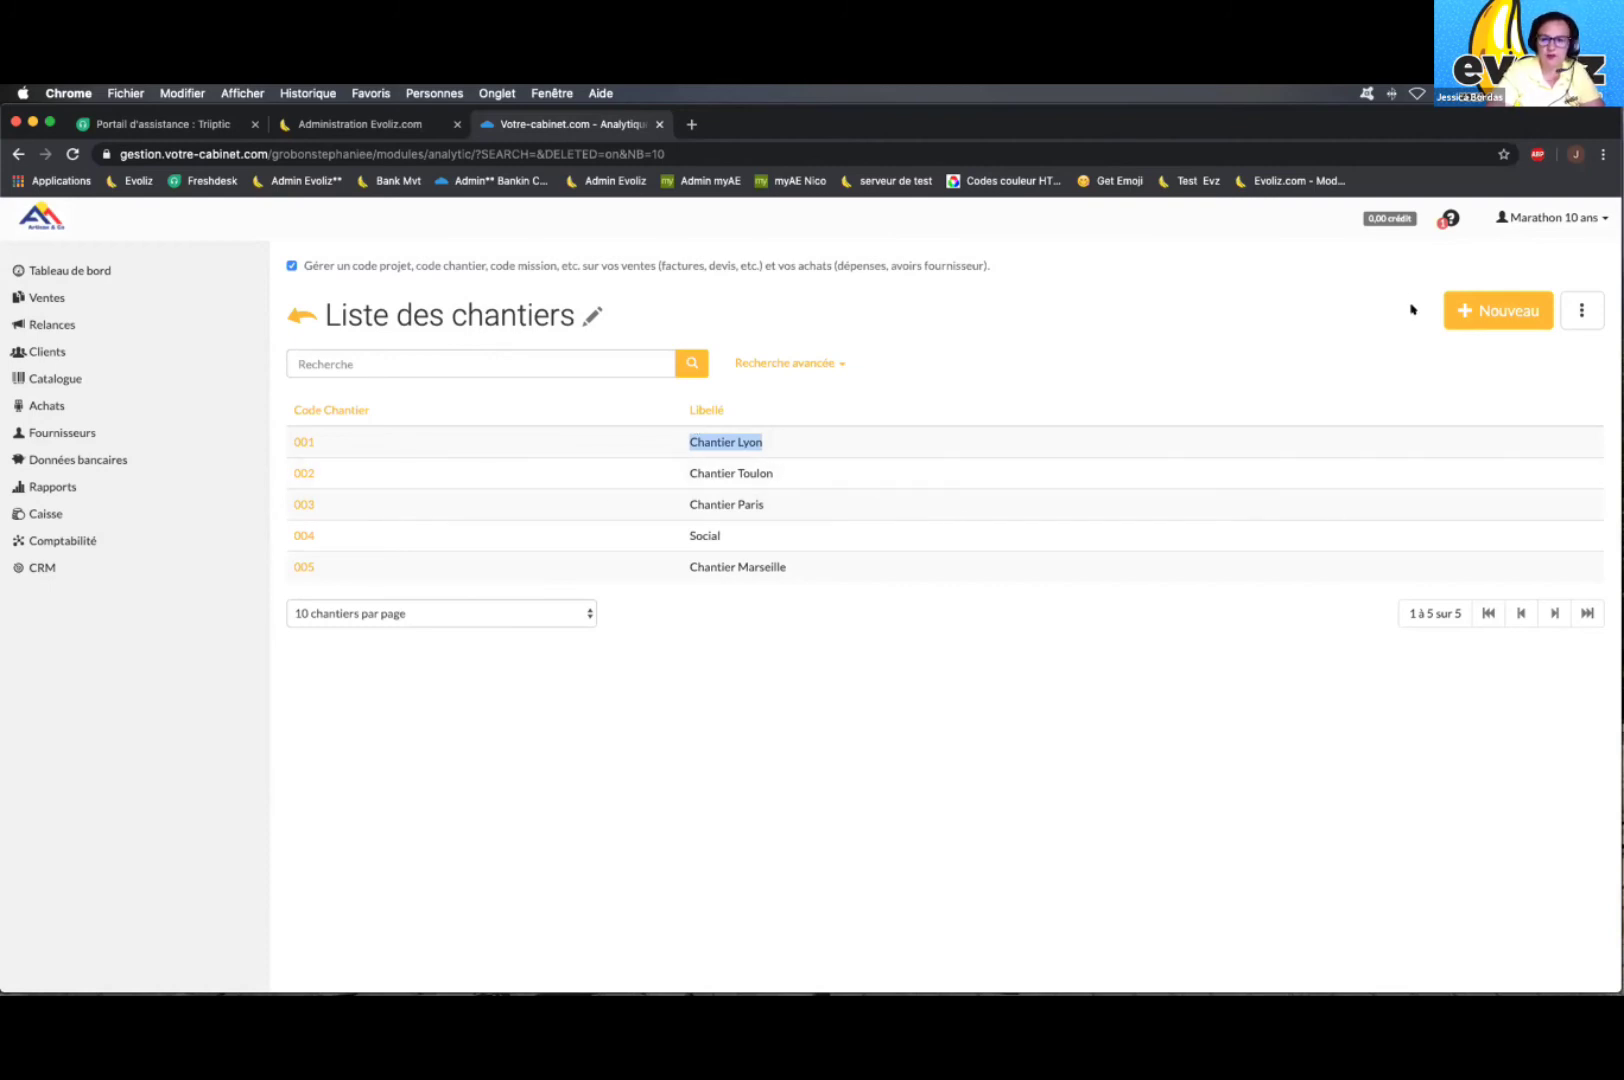
left_click(1518, 309)
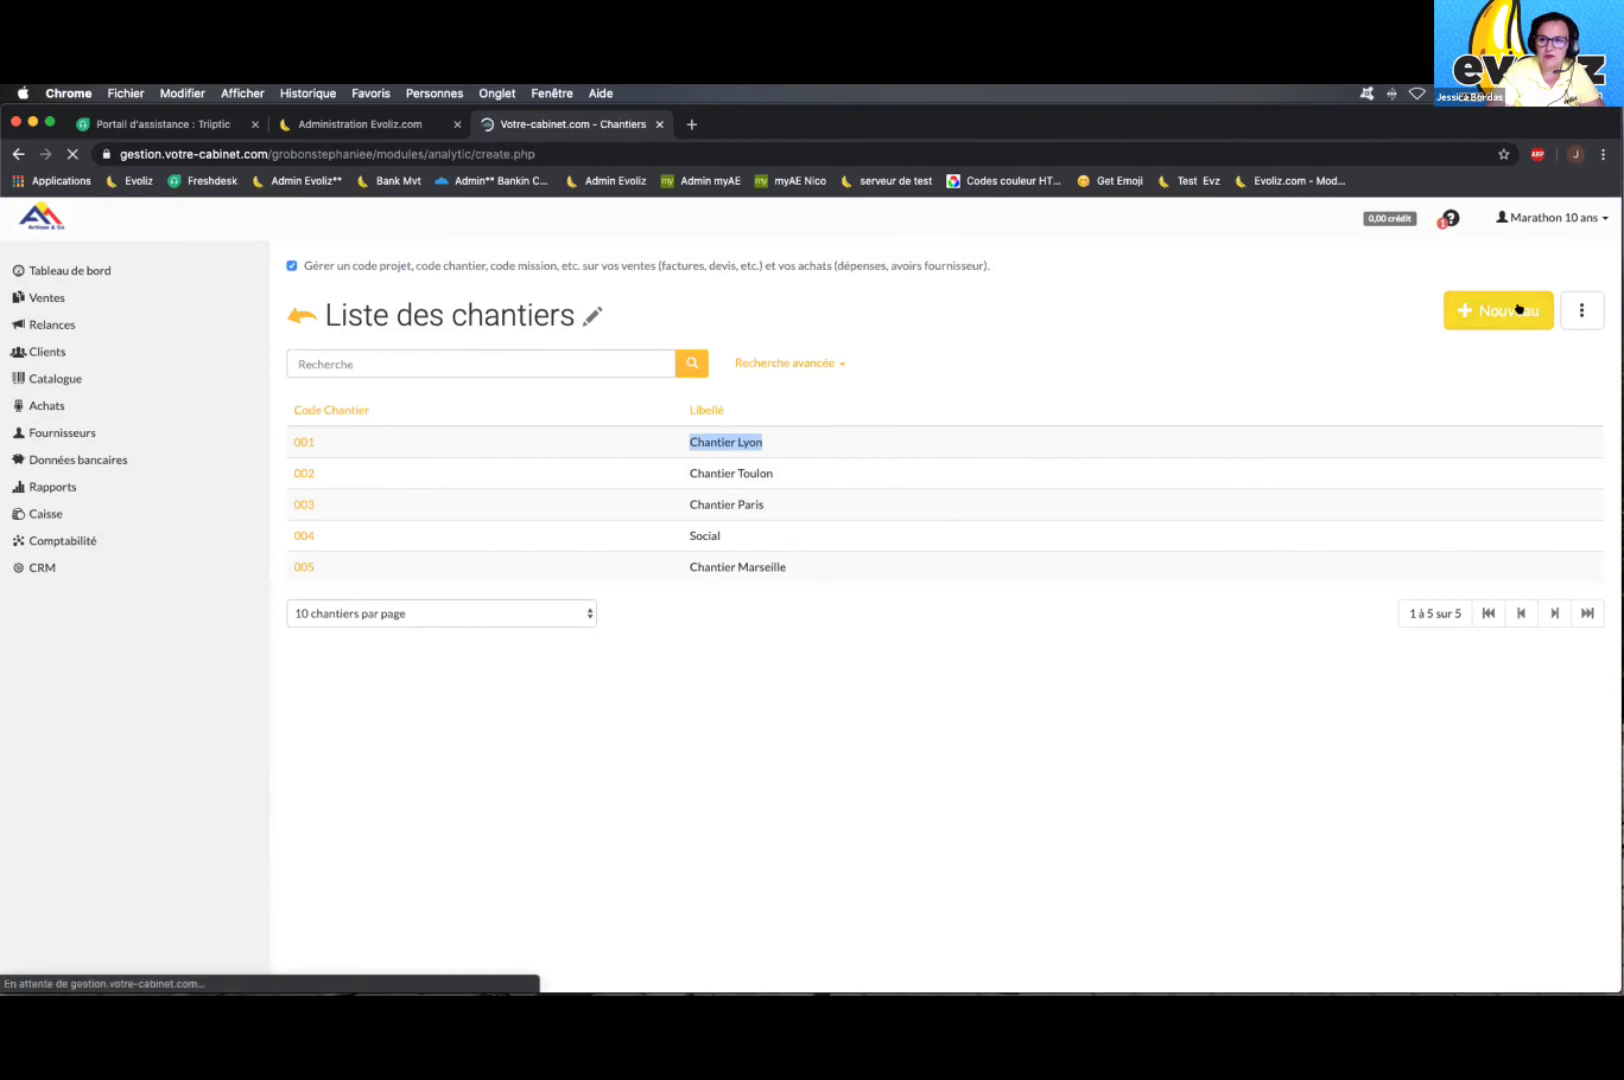
left_click(316, 364)
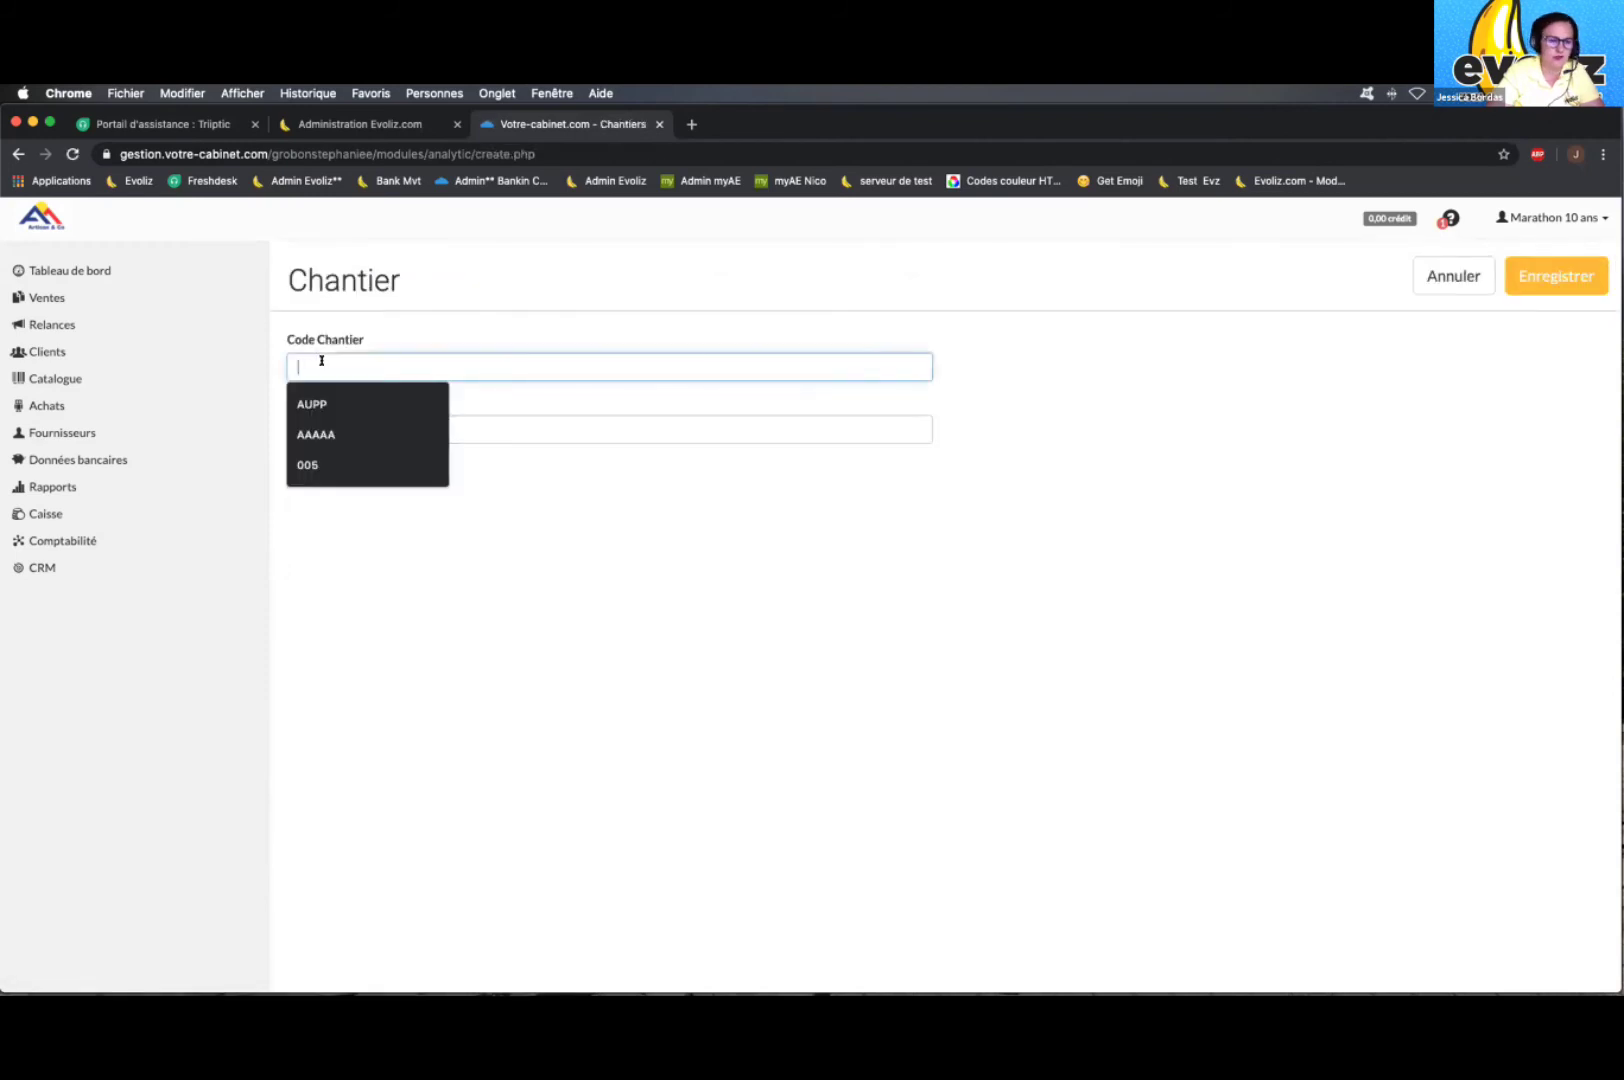
type("006")
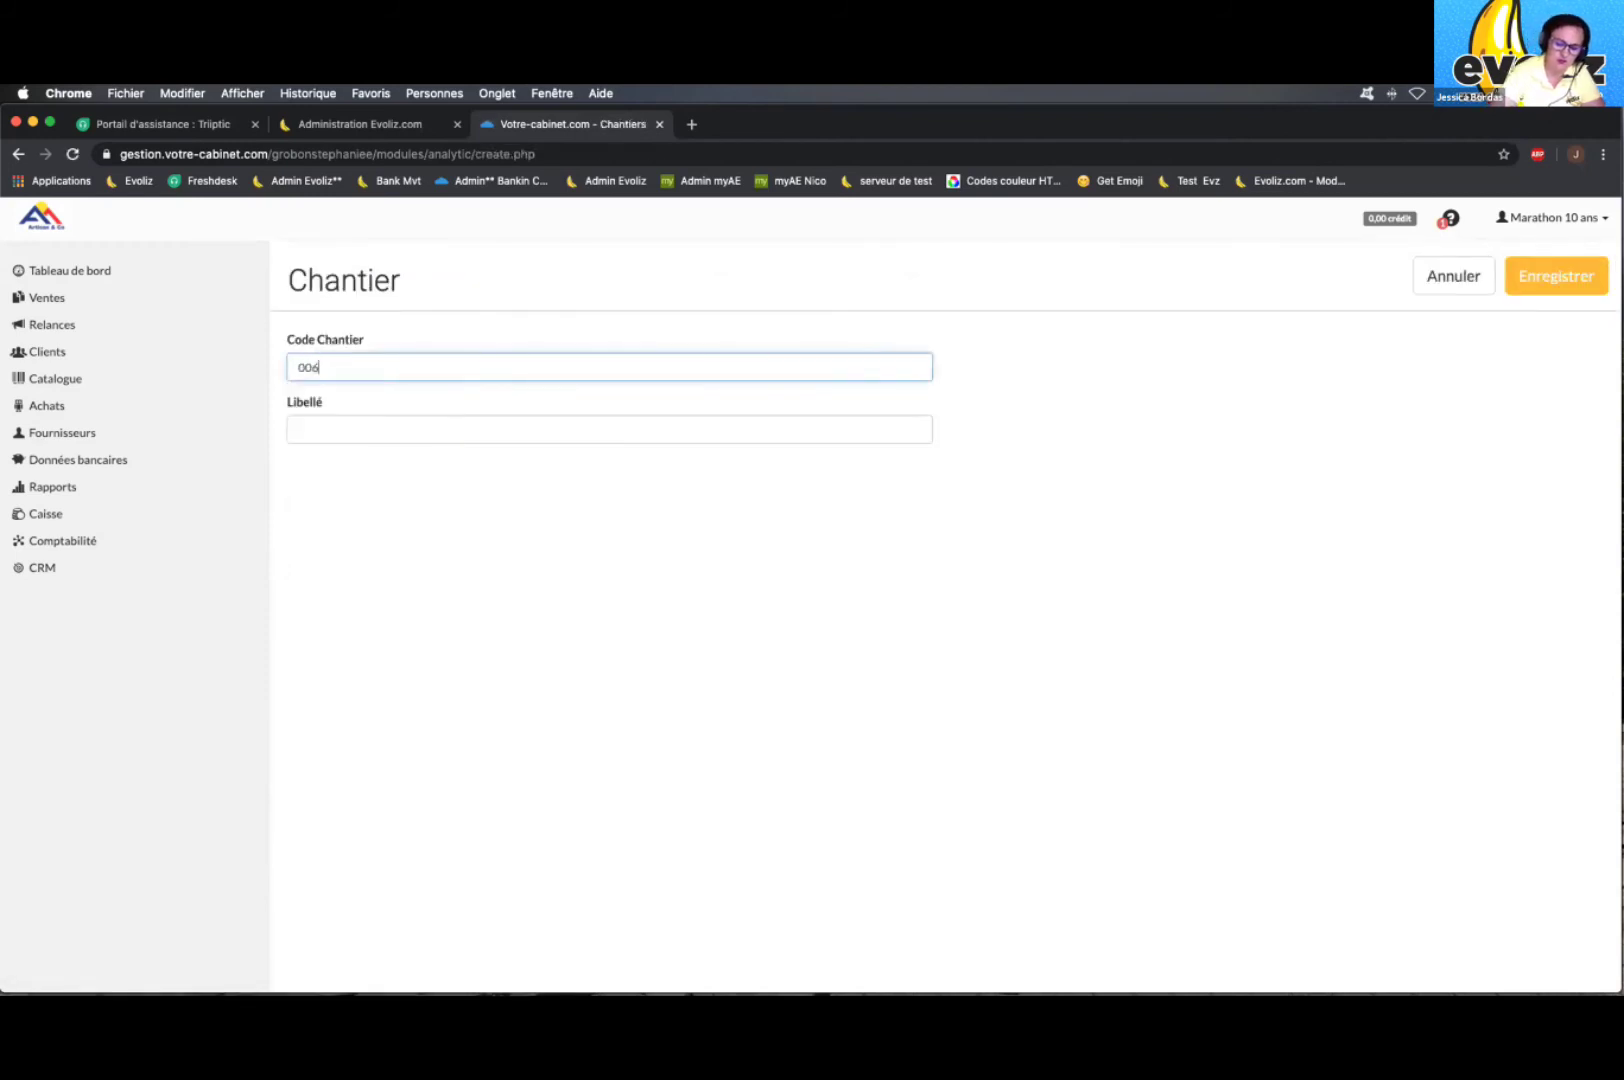
left_click(304, 429)
type("C")
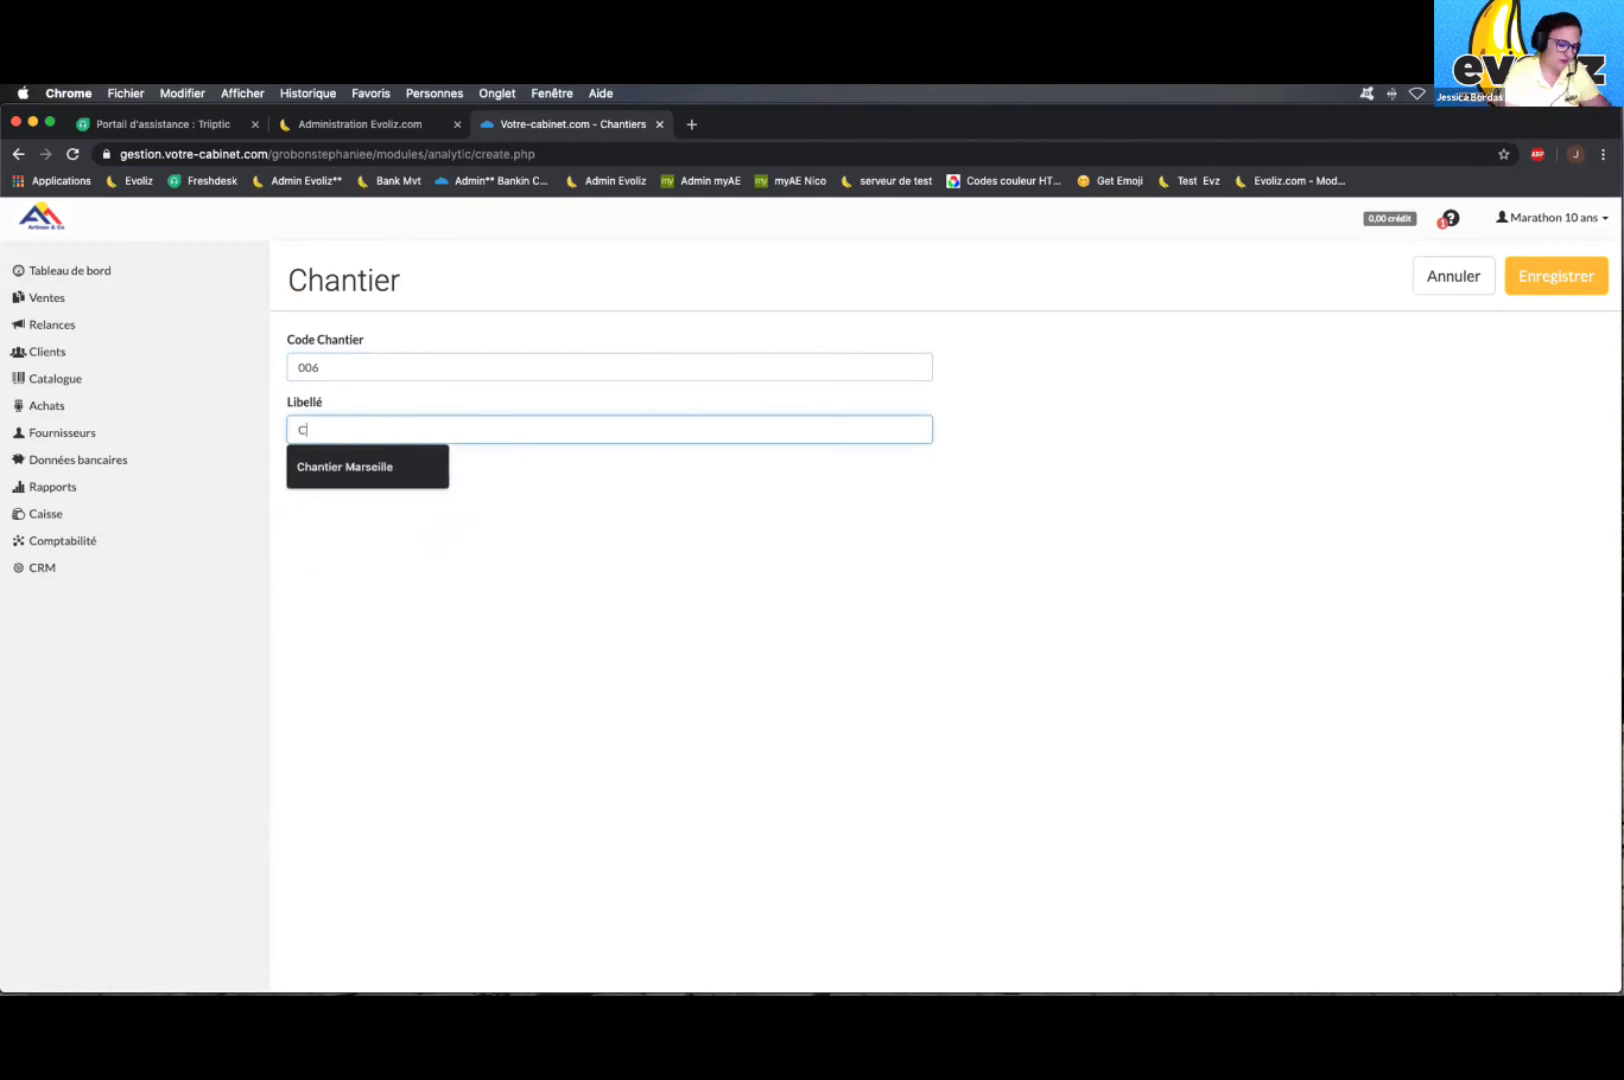
type("hantier")
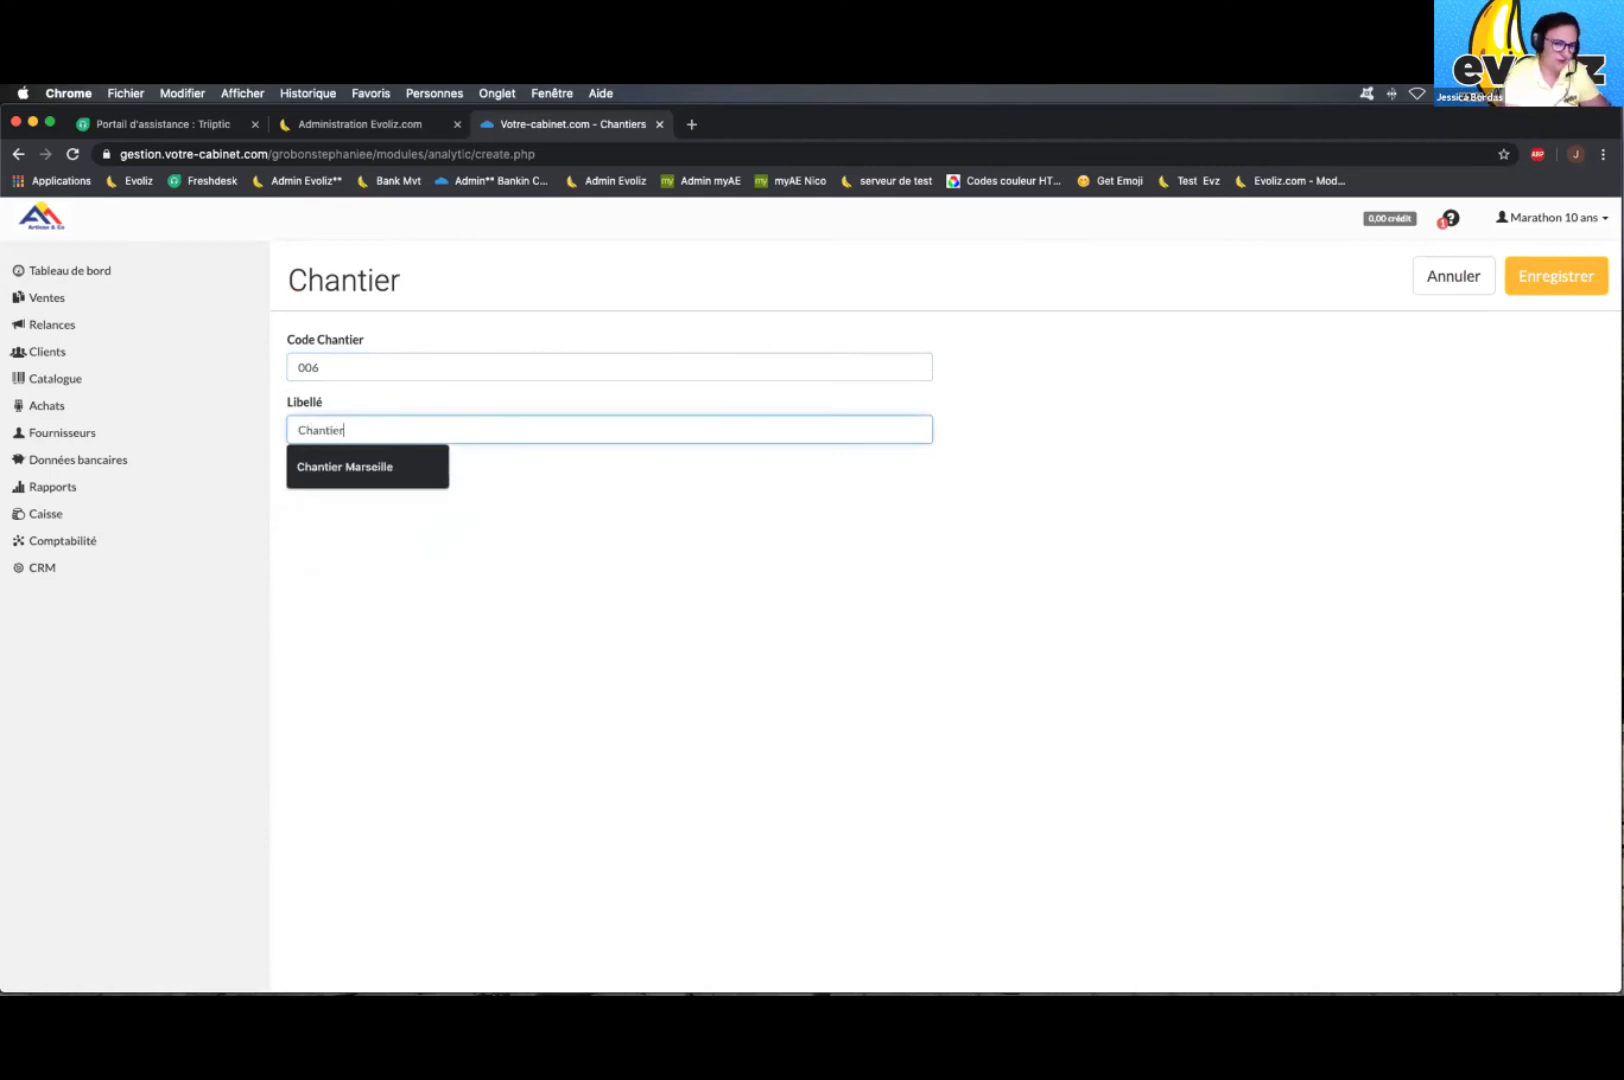
type(" Lille")
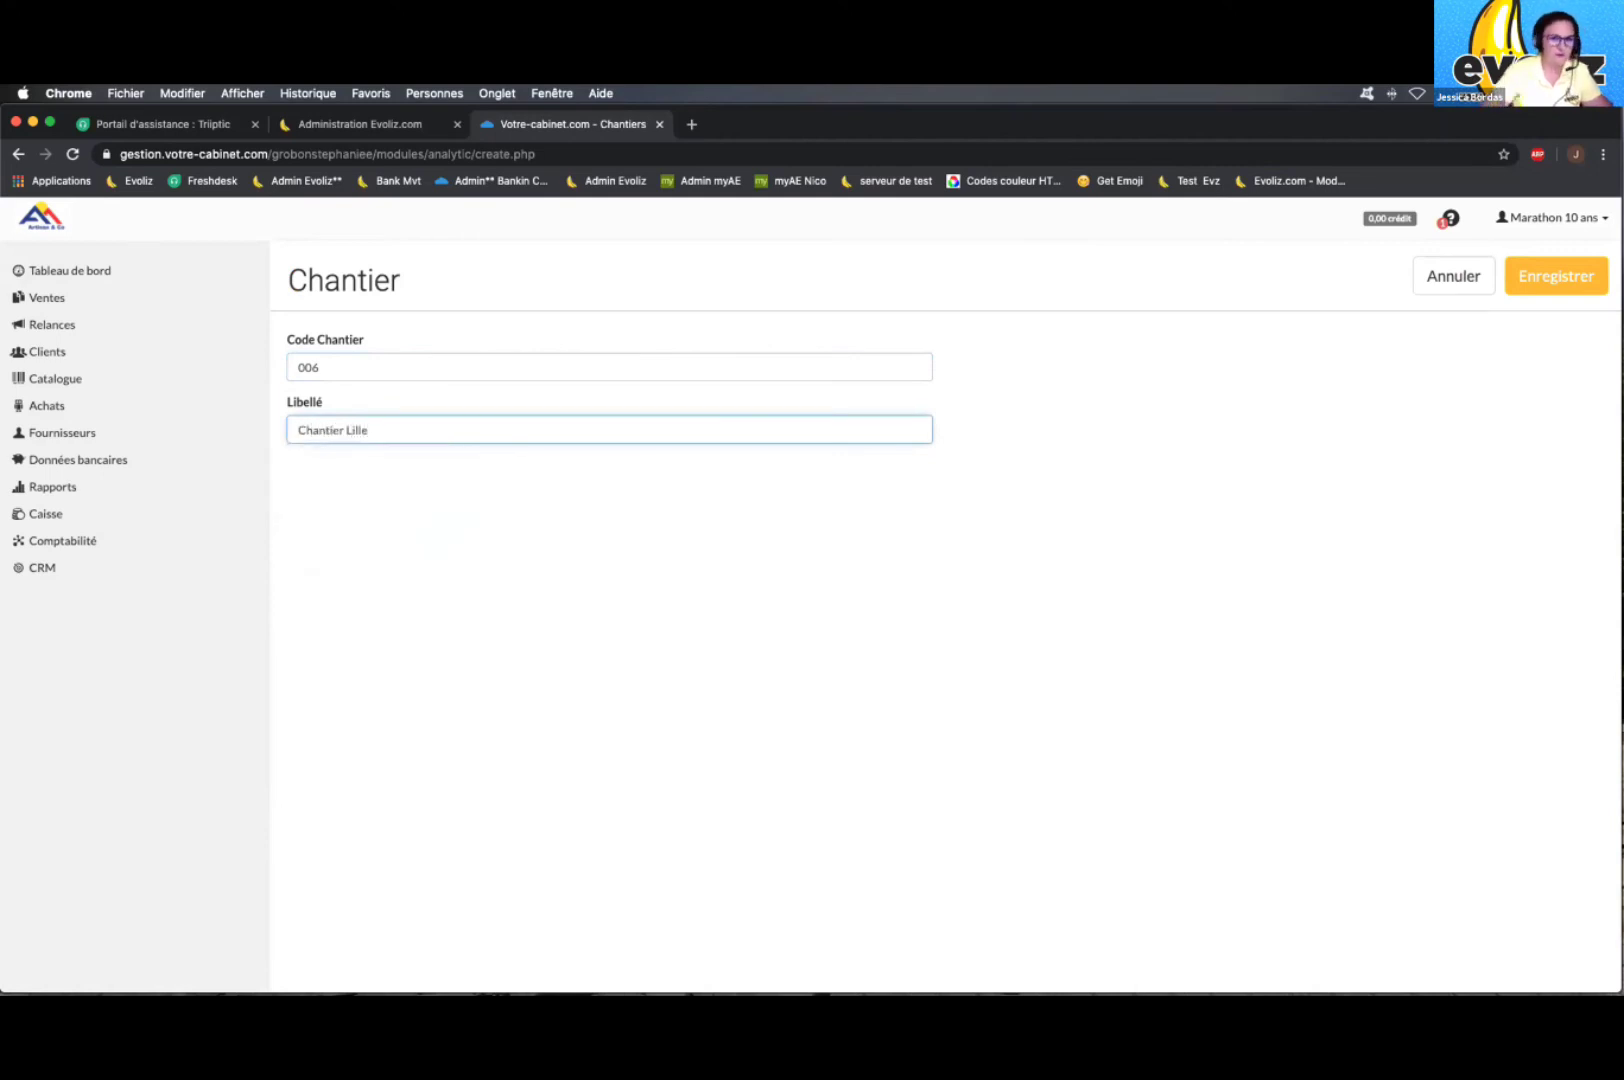
left_click(1566, 272)
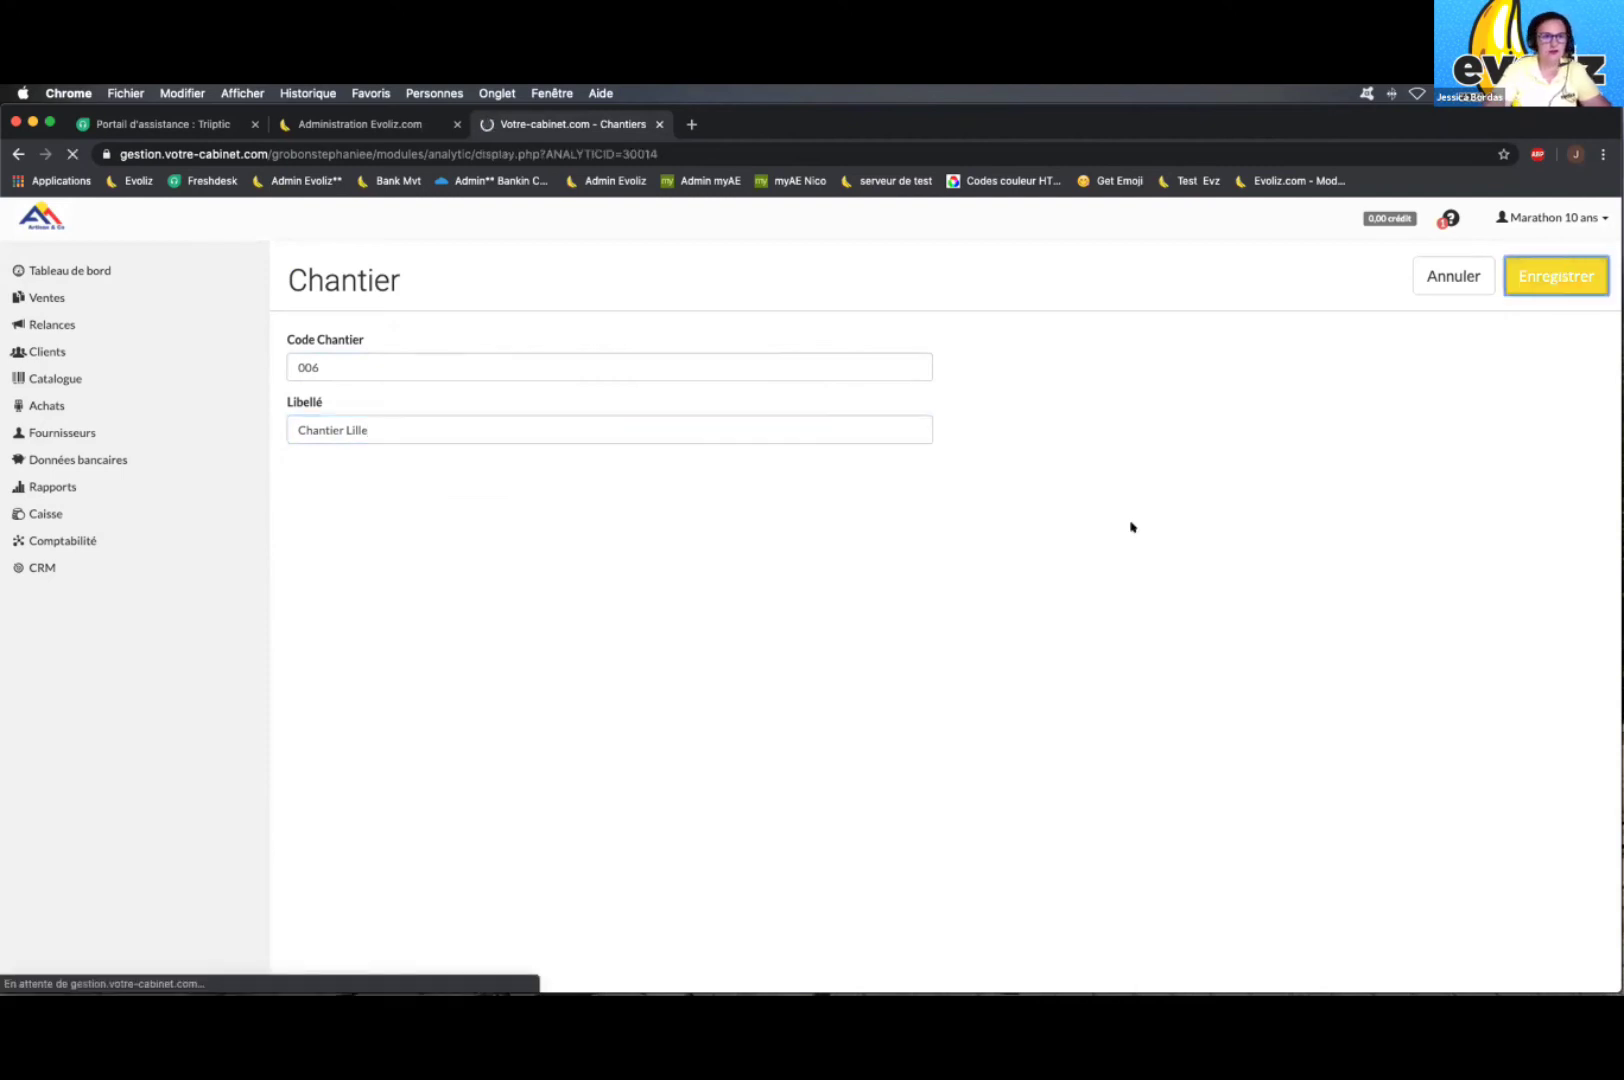
Step: Start a new customer invoice and assign it to Chantier Lille
left_click(60, 299)
left_click(170, 334)
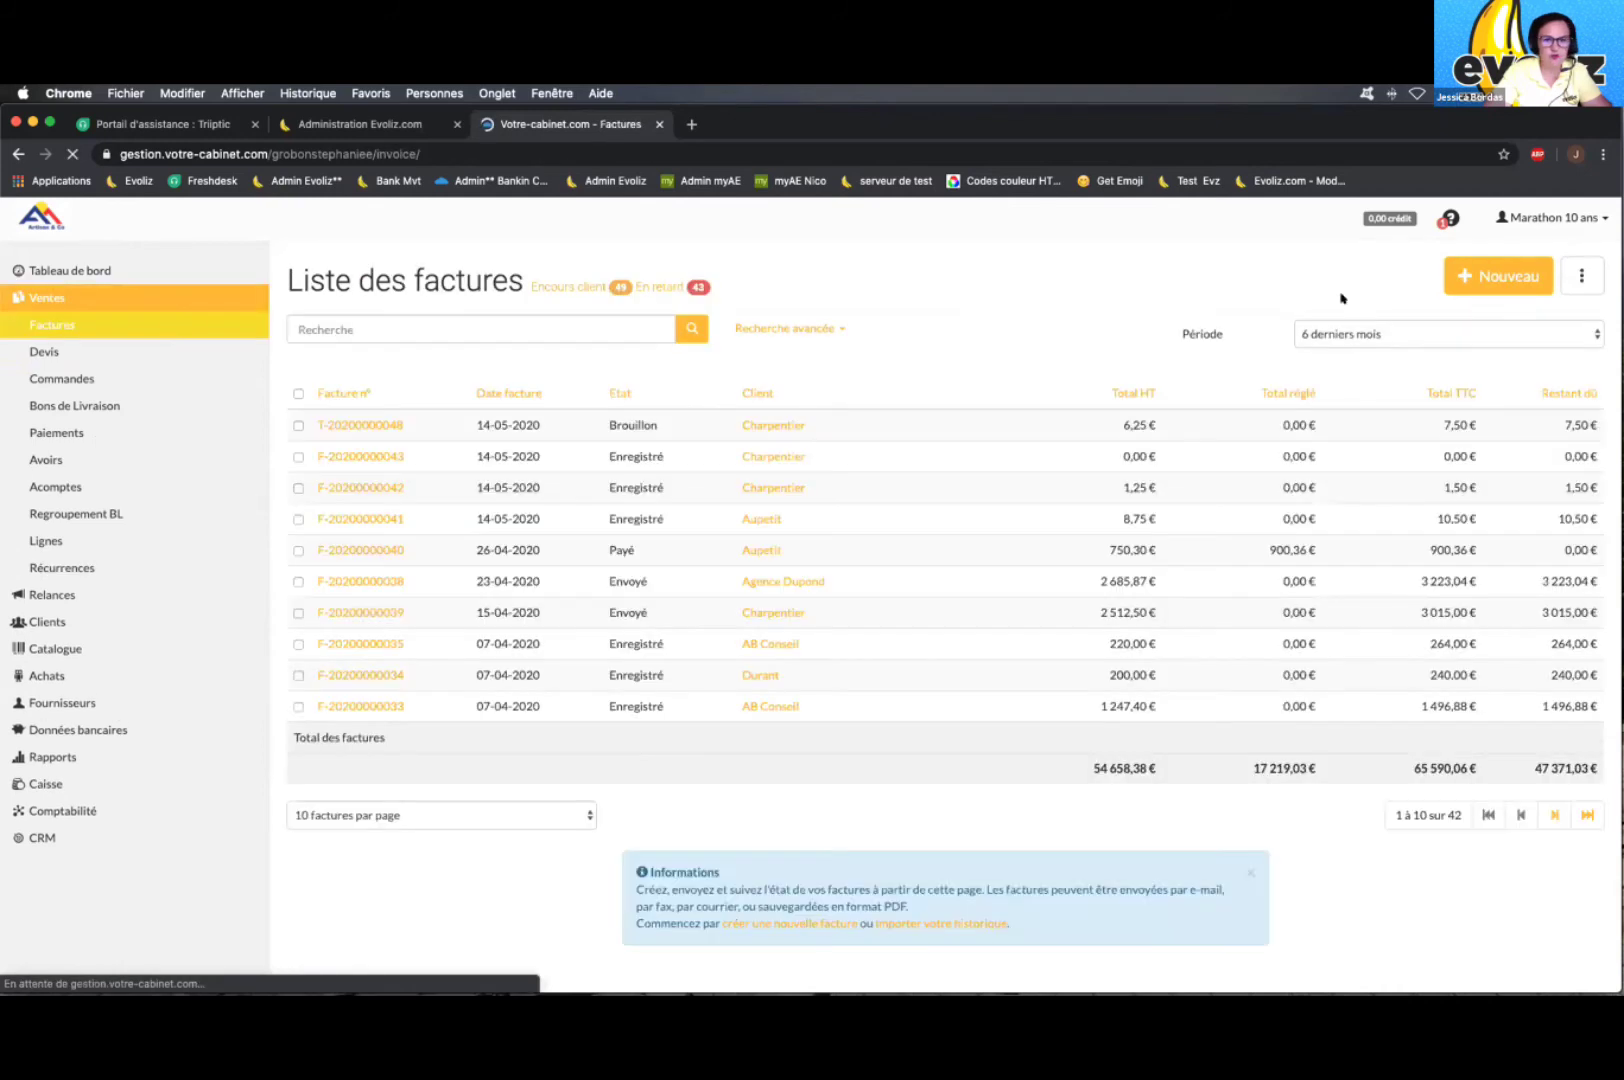
left_click(1484, 276)
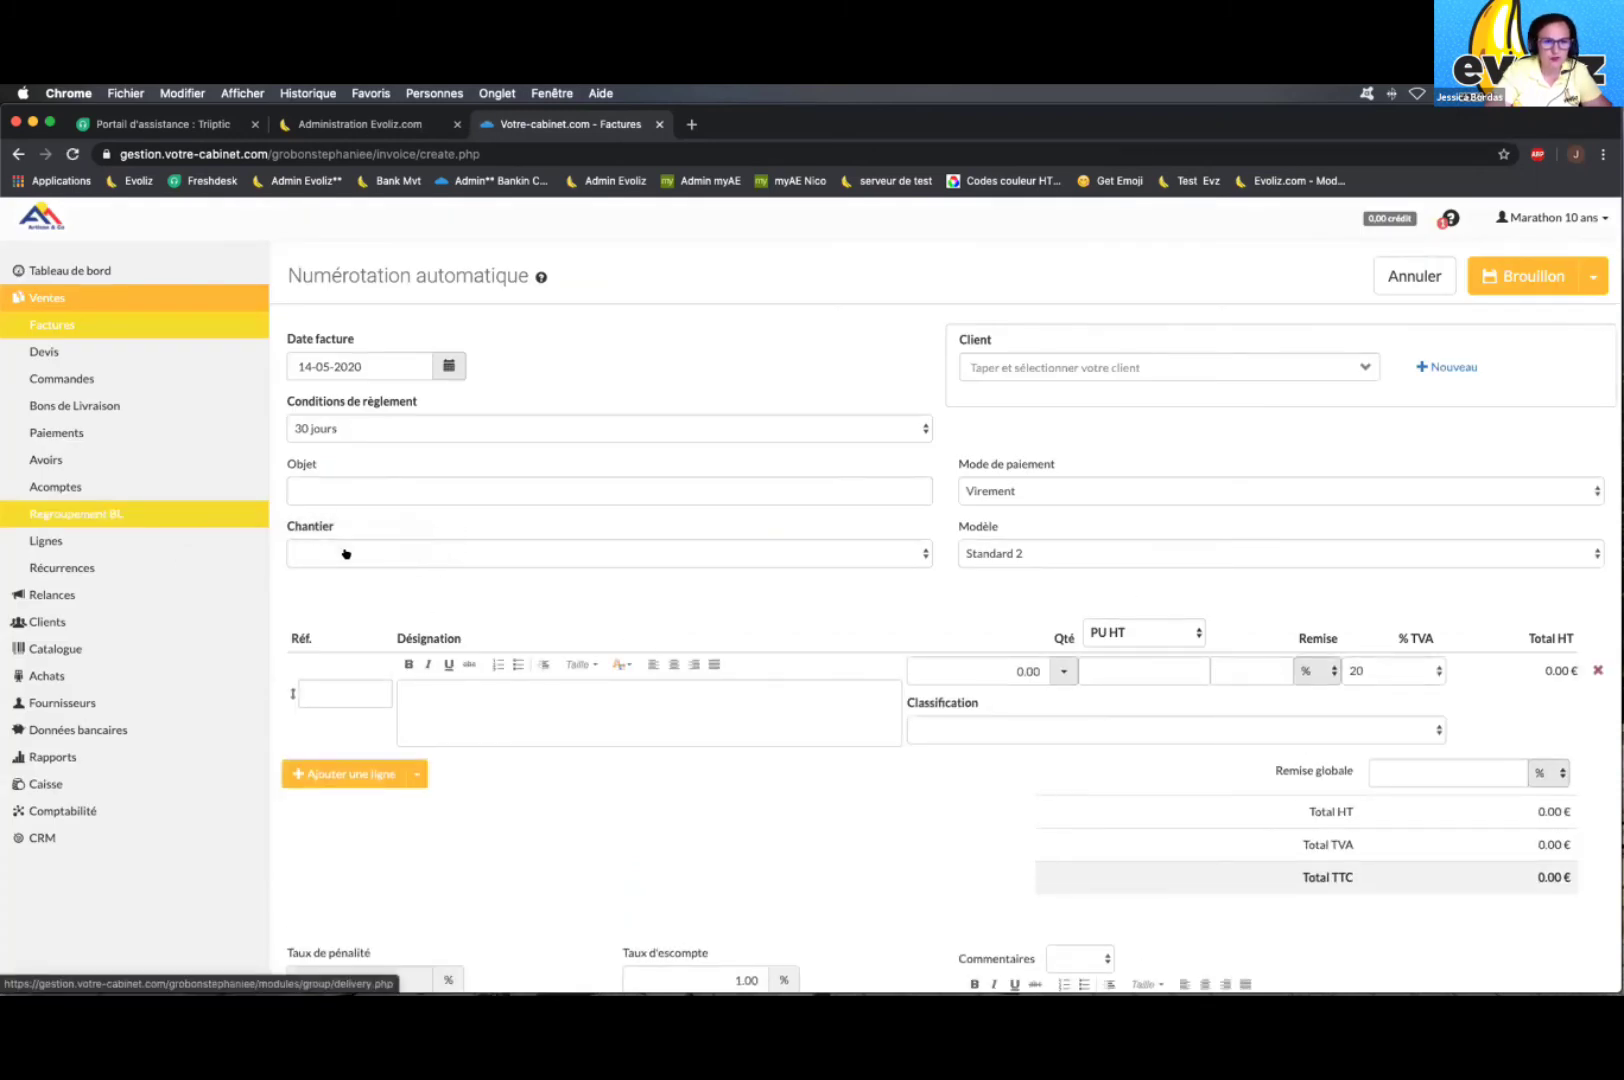
double_click(299, 525)
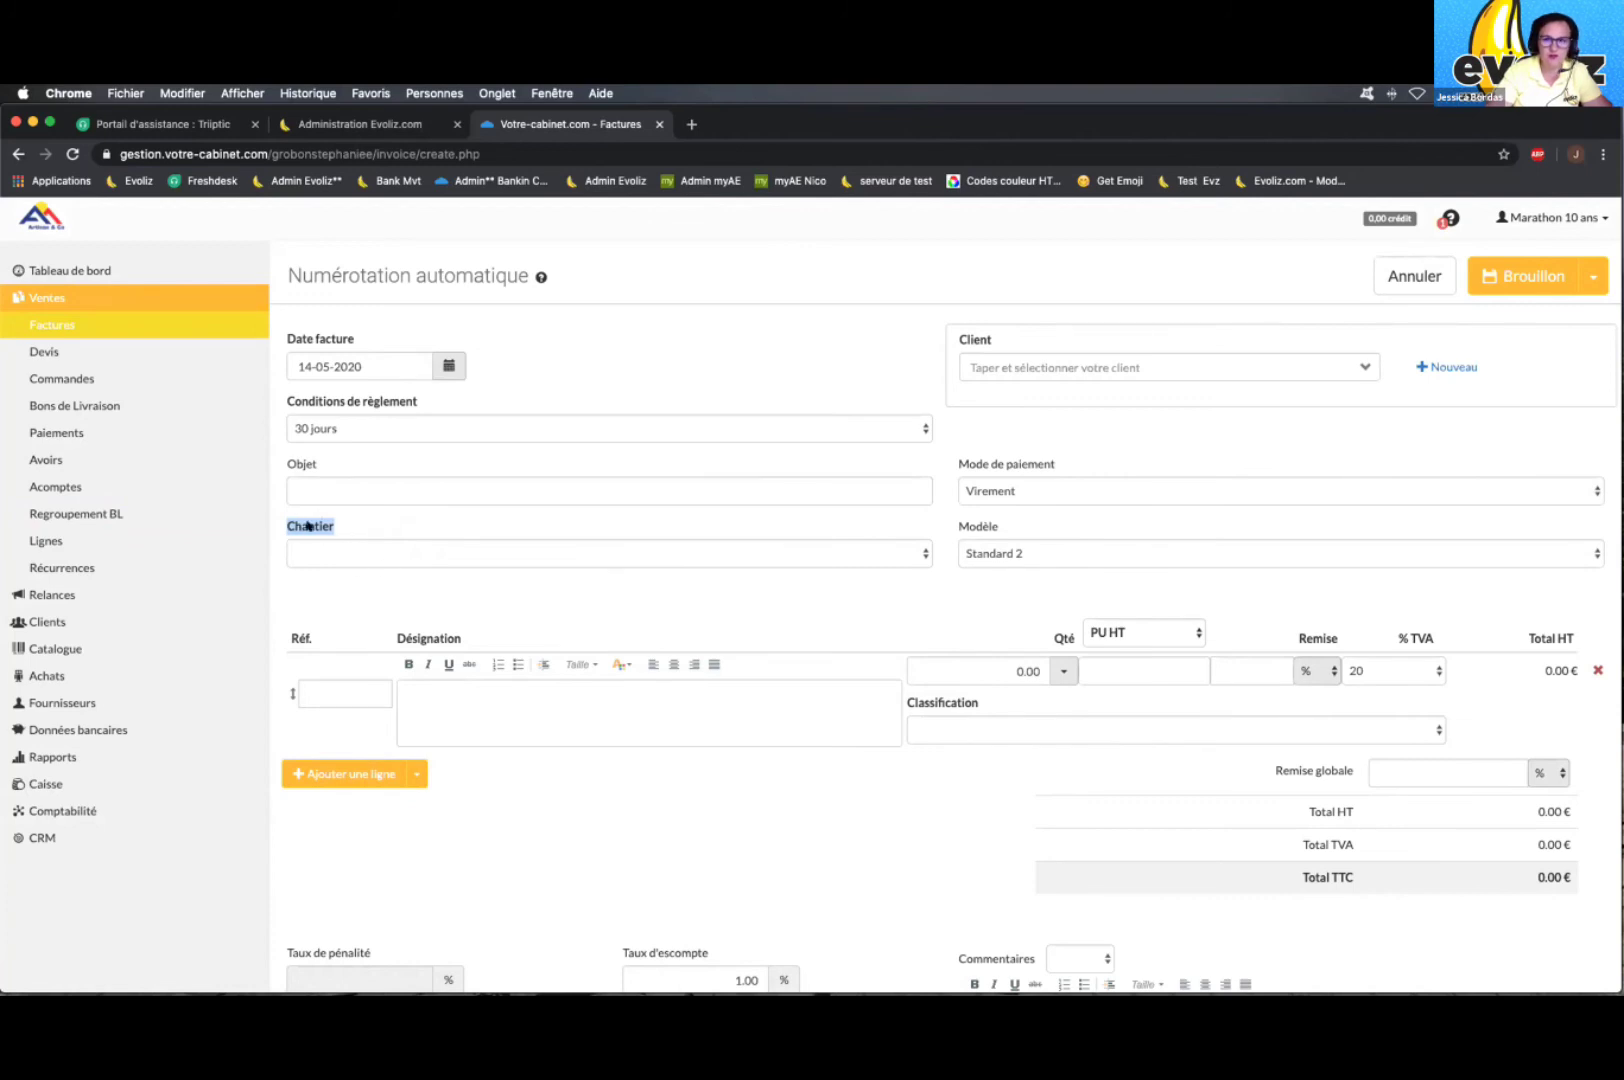
left_click(329, 555)
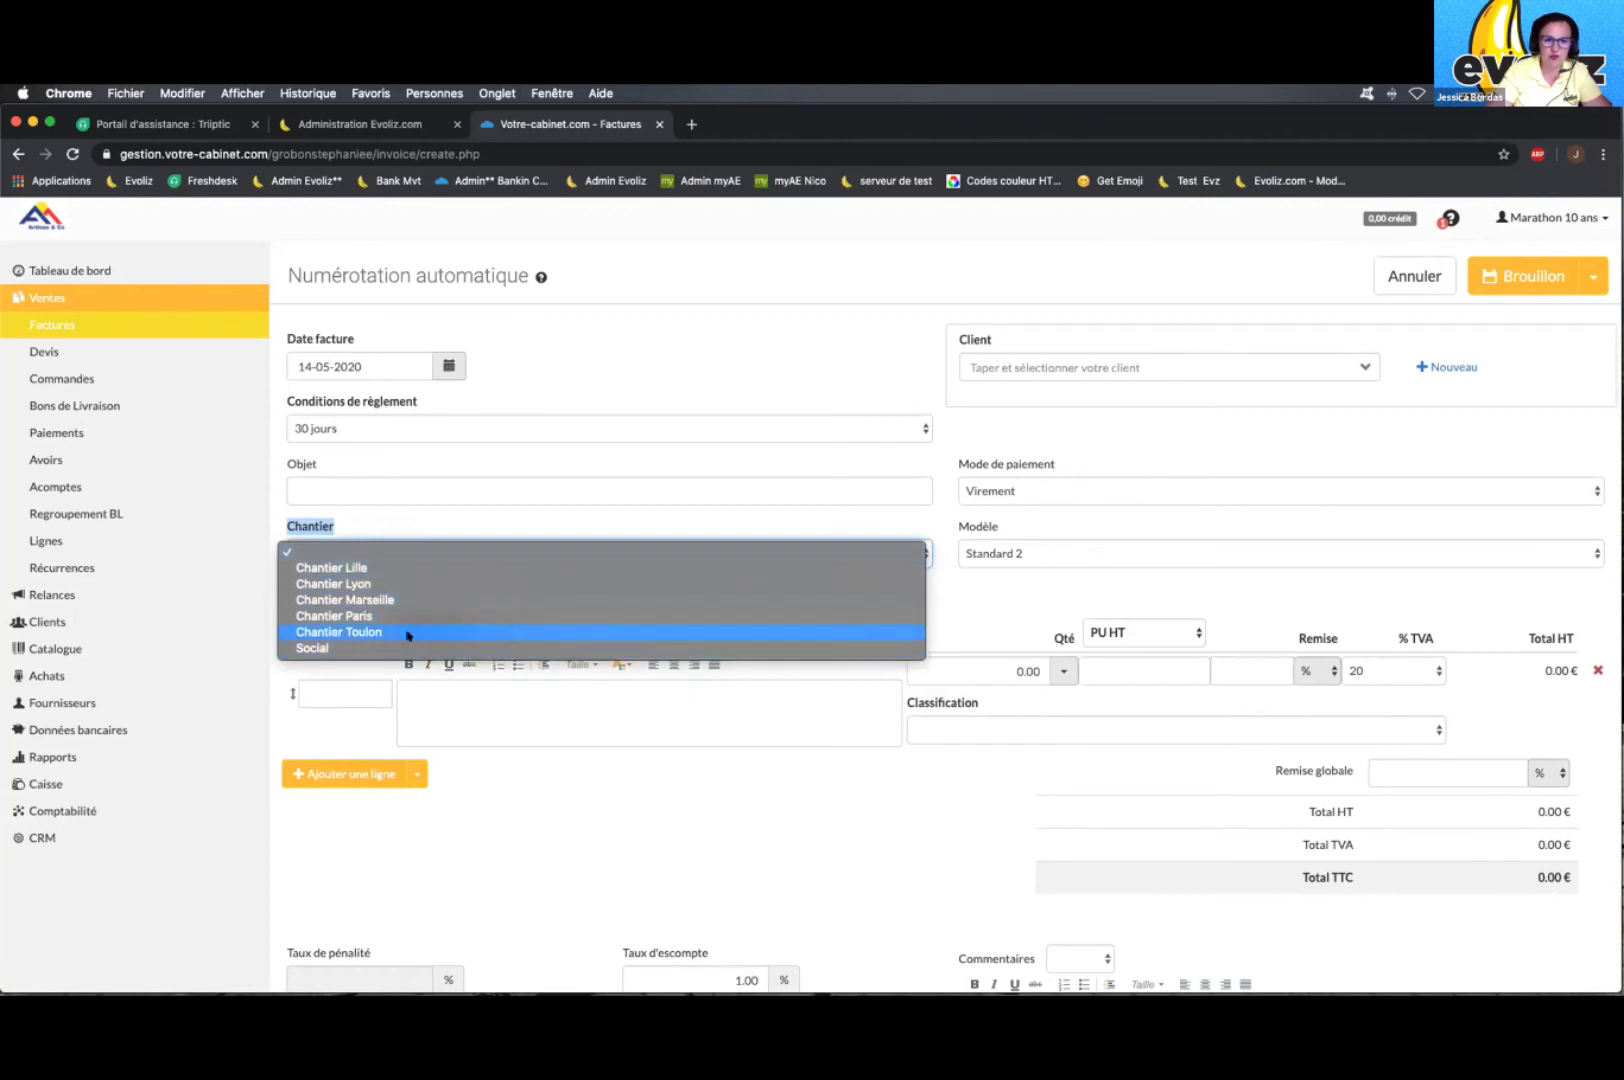
left_click(455, 570)
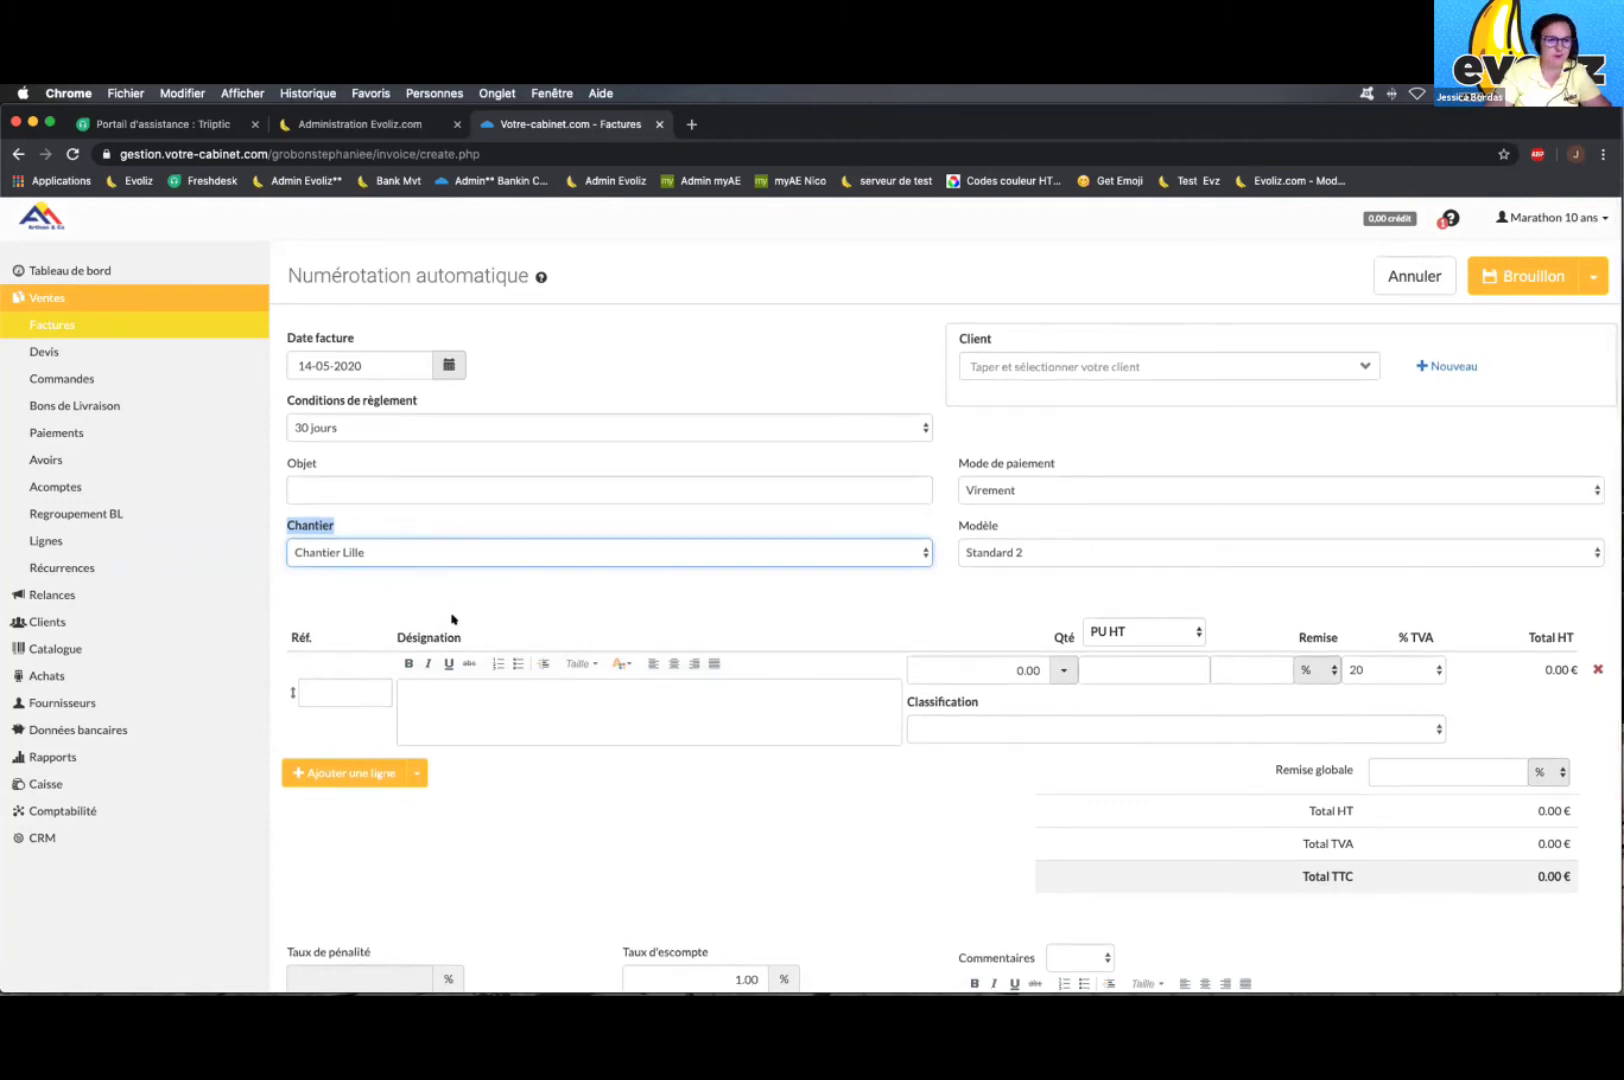
Step: Filter the Suivi de votre chiffre d'affaires sales report by Chantier Lyon and review its total turnover excluding tax
left_click(55, 759)
scroll(134, 765, "down", 2)
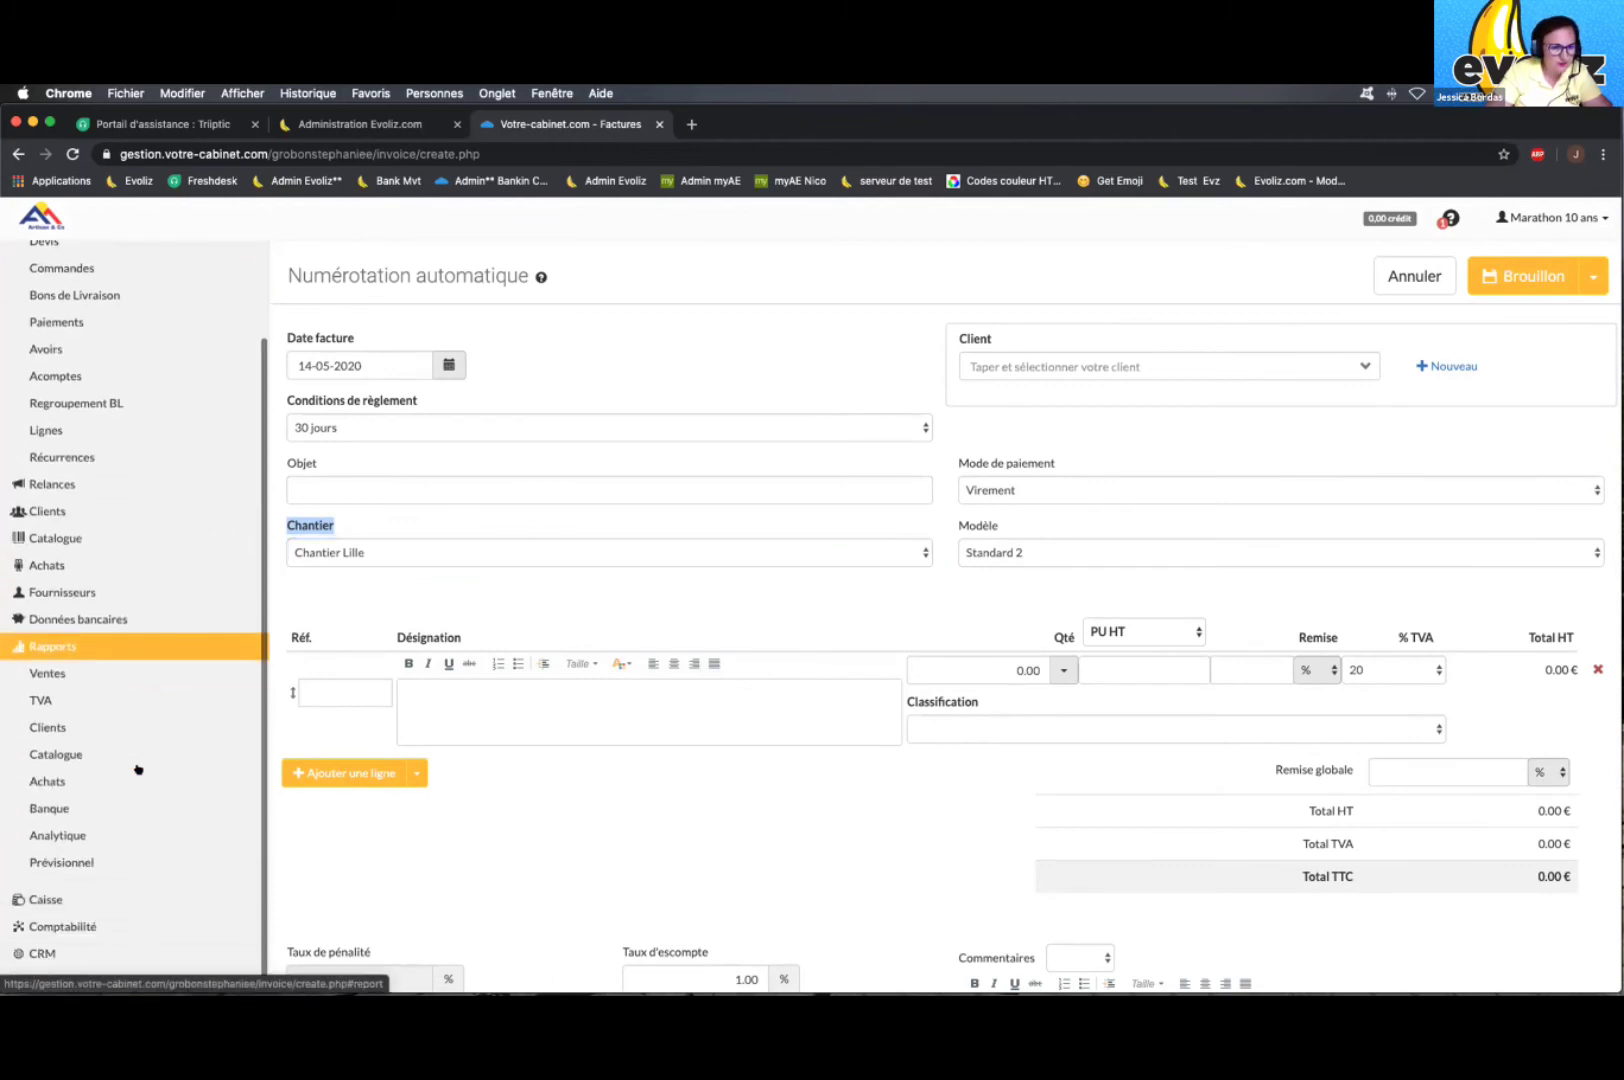
left_click(70, 674)
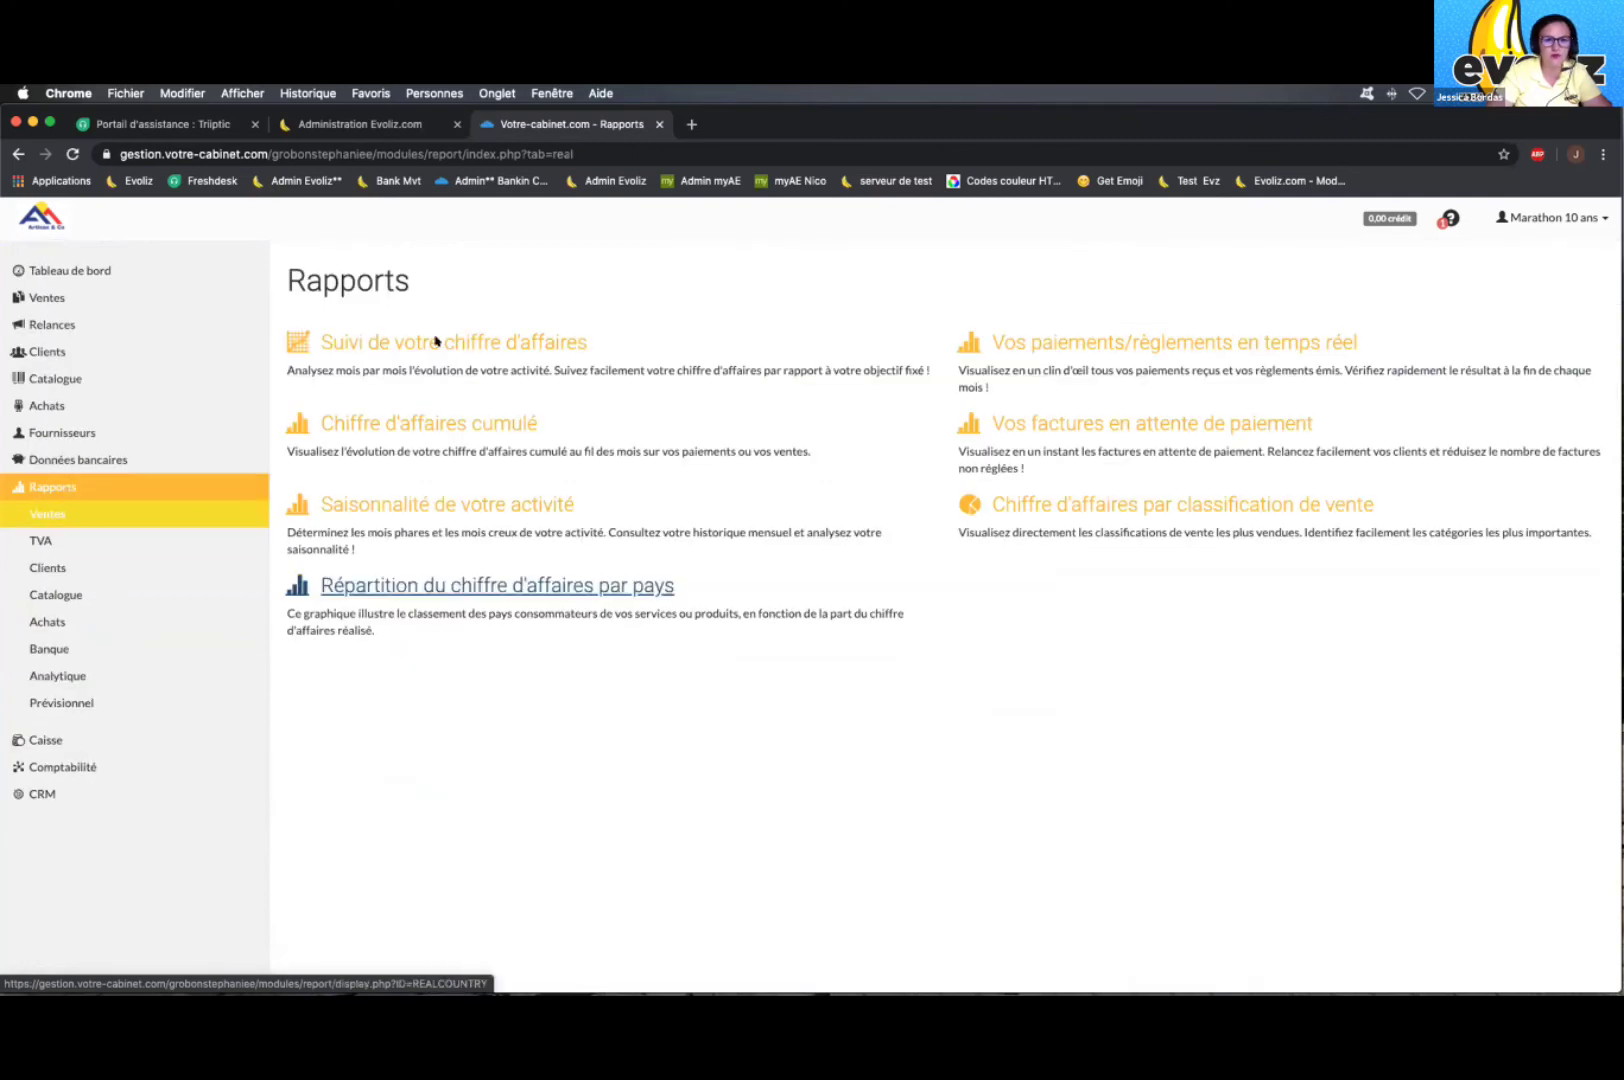
left_click(418, 340)
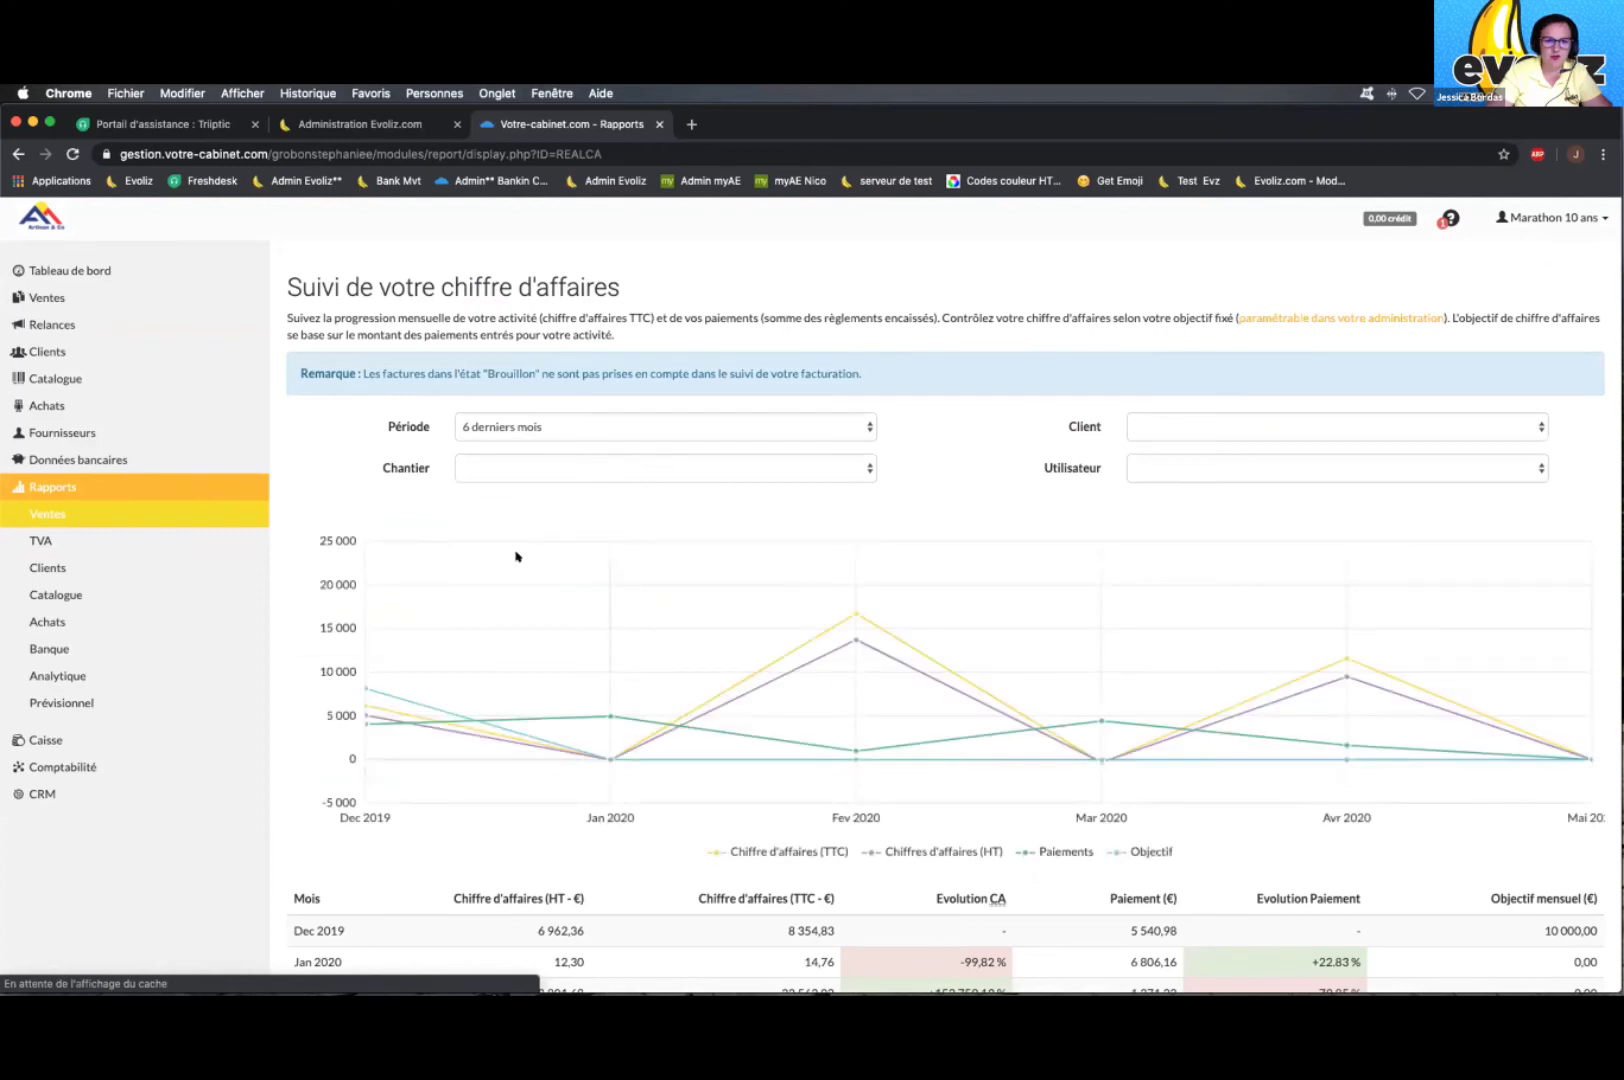
left_click(495, 468)
left_click(626, 492)
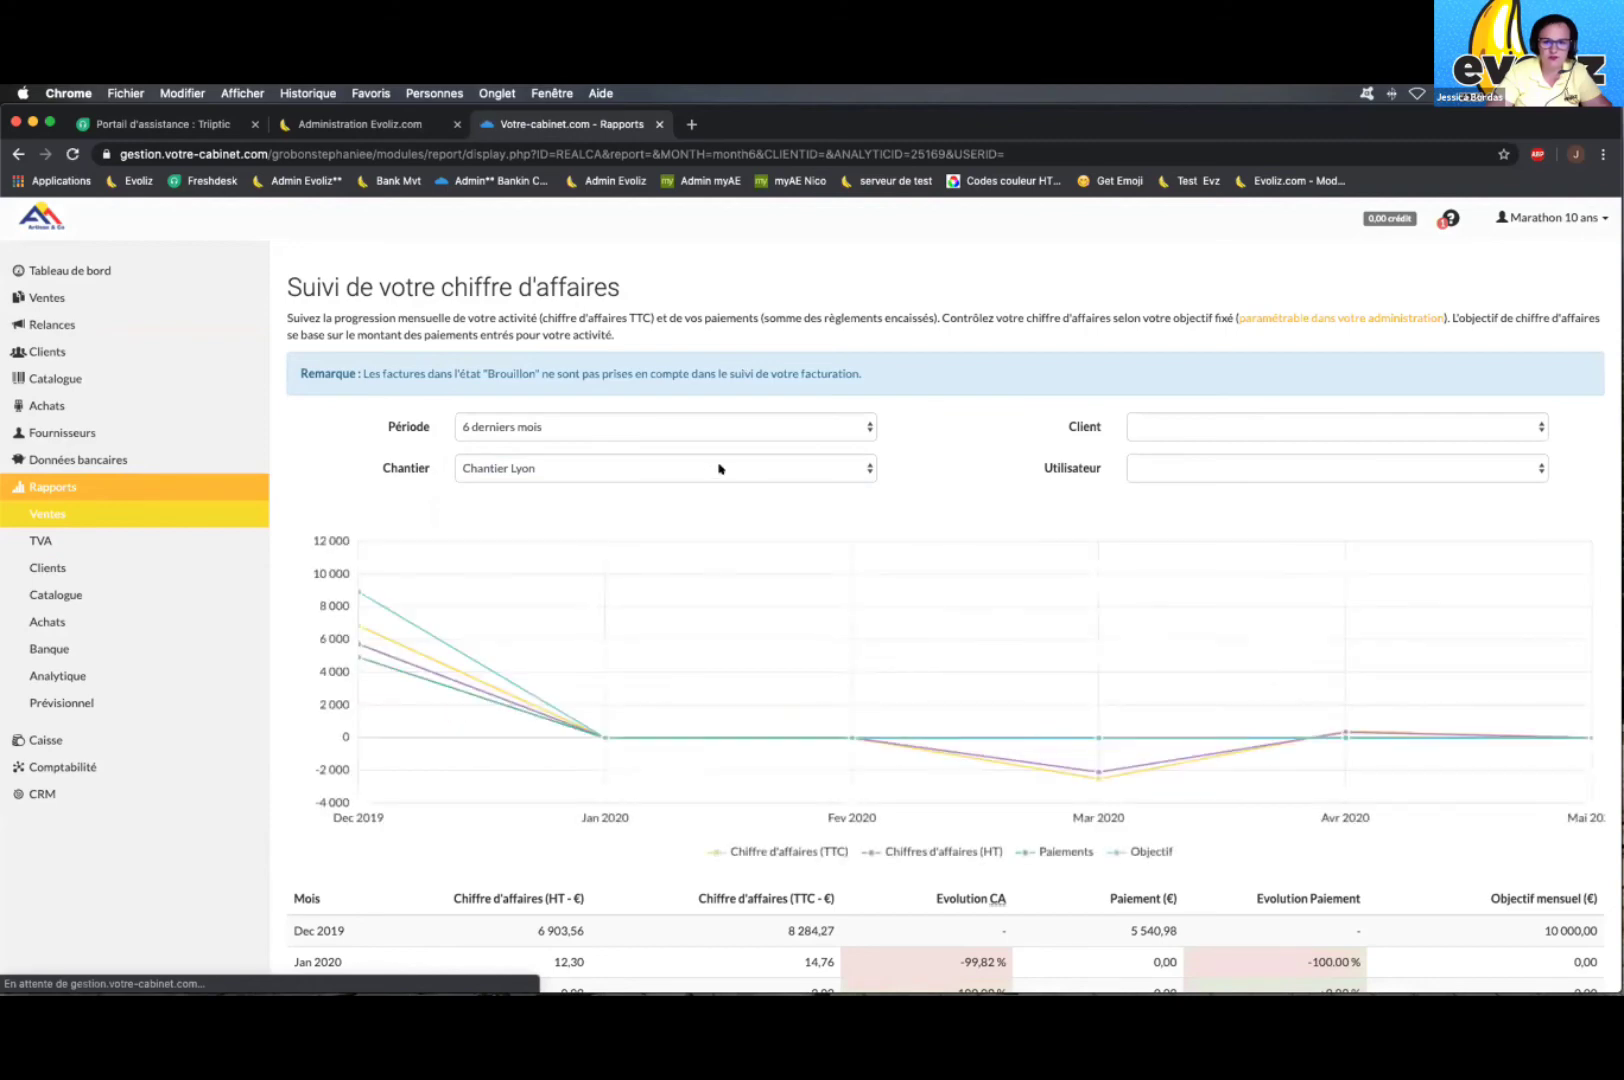
scroll(716, 466, "down", 3)
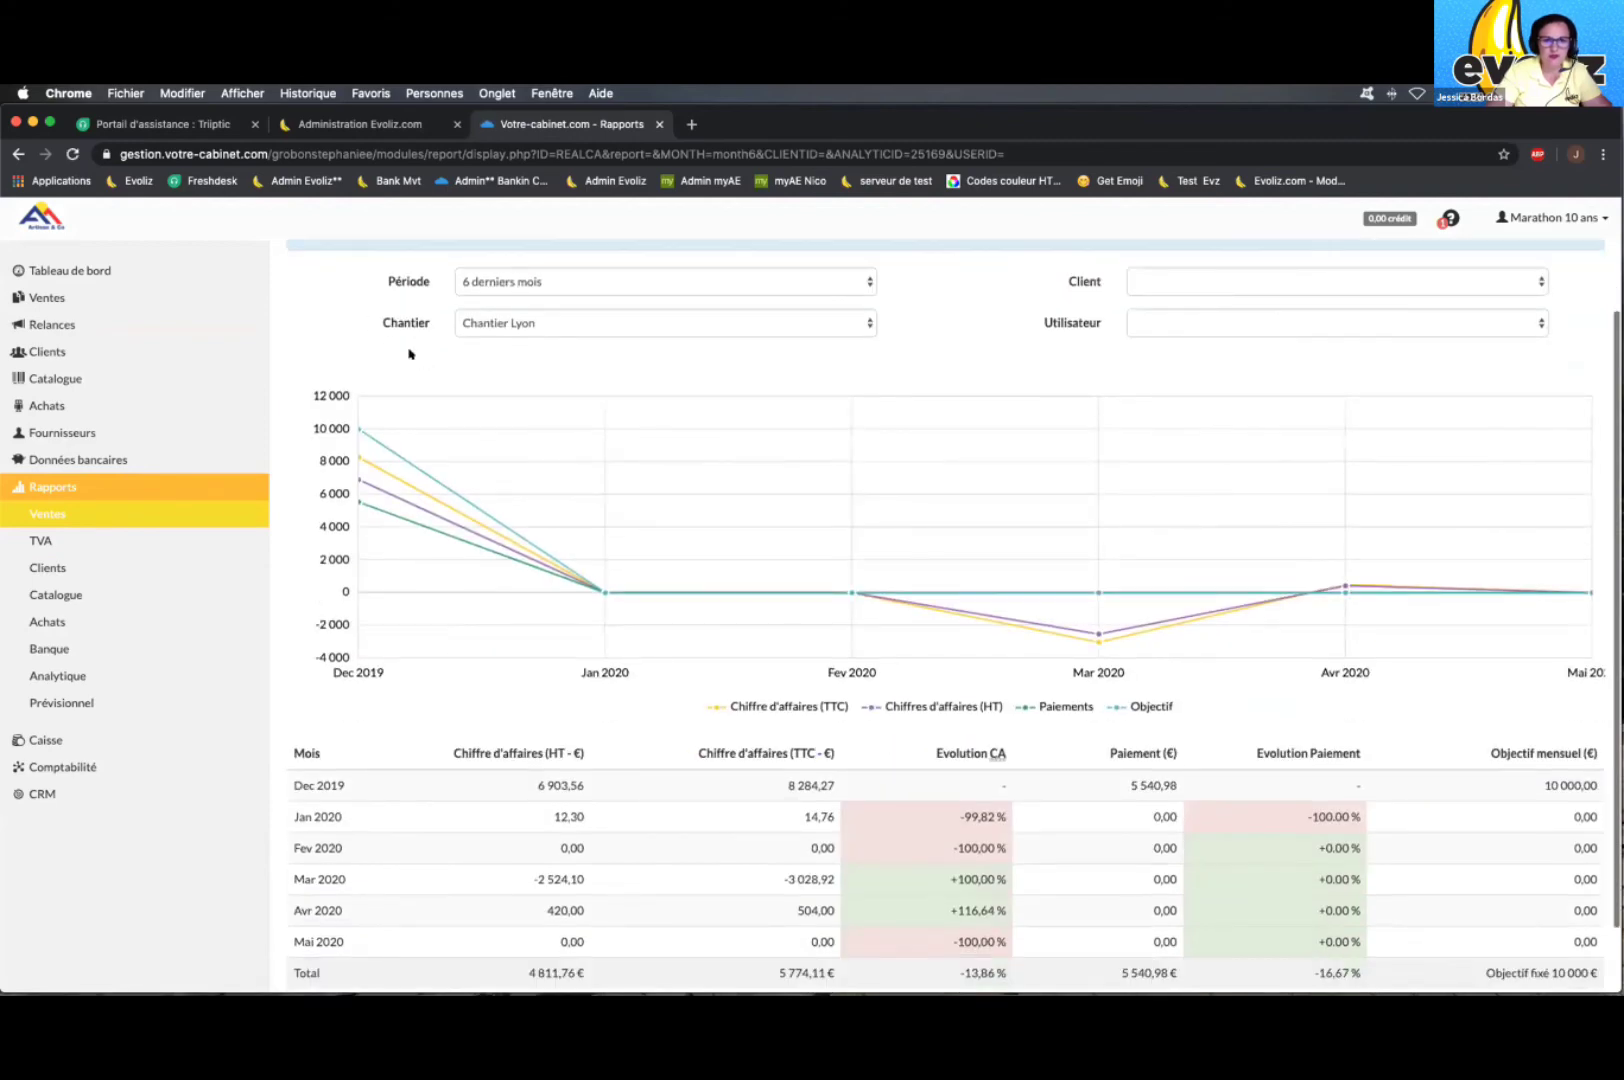
double_click(410, 354)
scroll(562, 538, "down", 2)
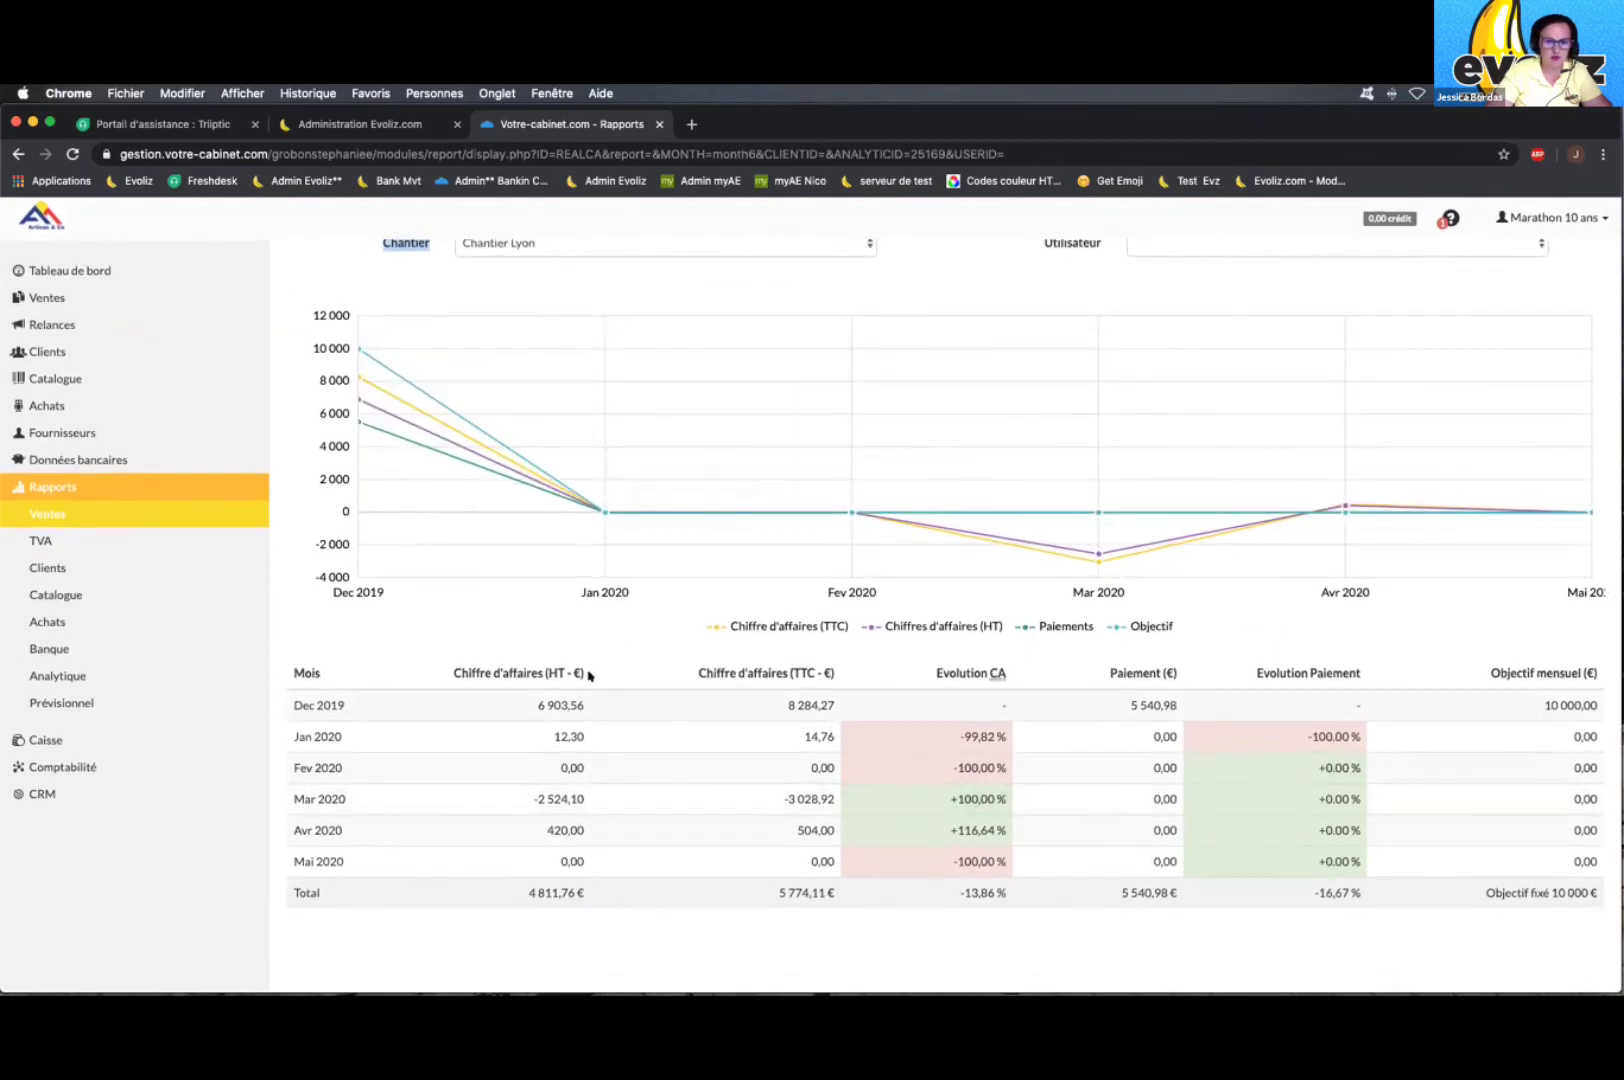
double_click(681, 911)
scroll(692, 908, "up", 1)
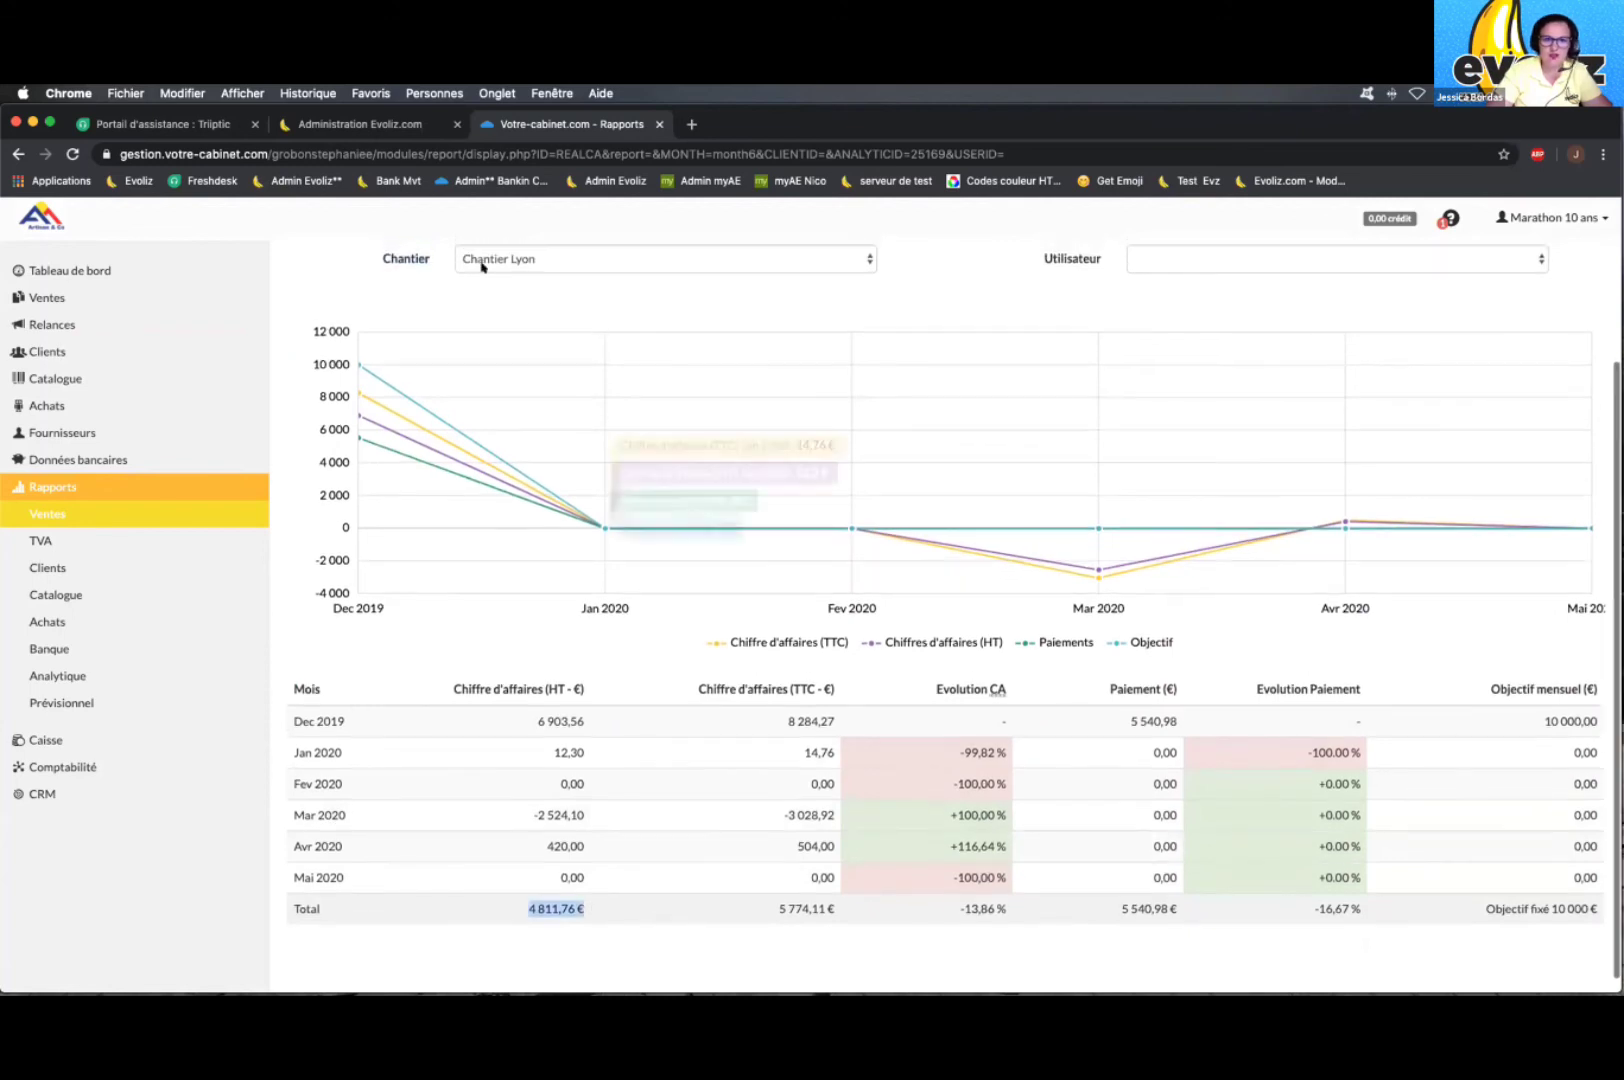
Step: Switch the turnover report to Chantier Paris and review its total turnover excluding tax
left_click(520, 259)
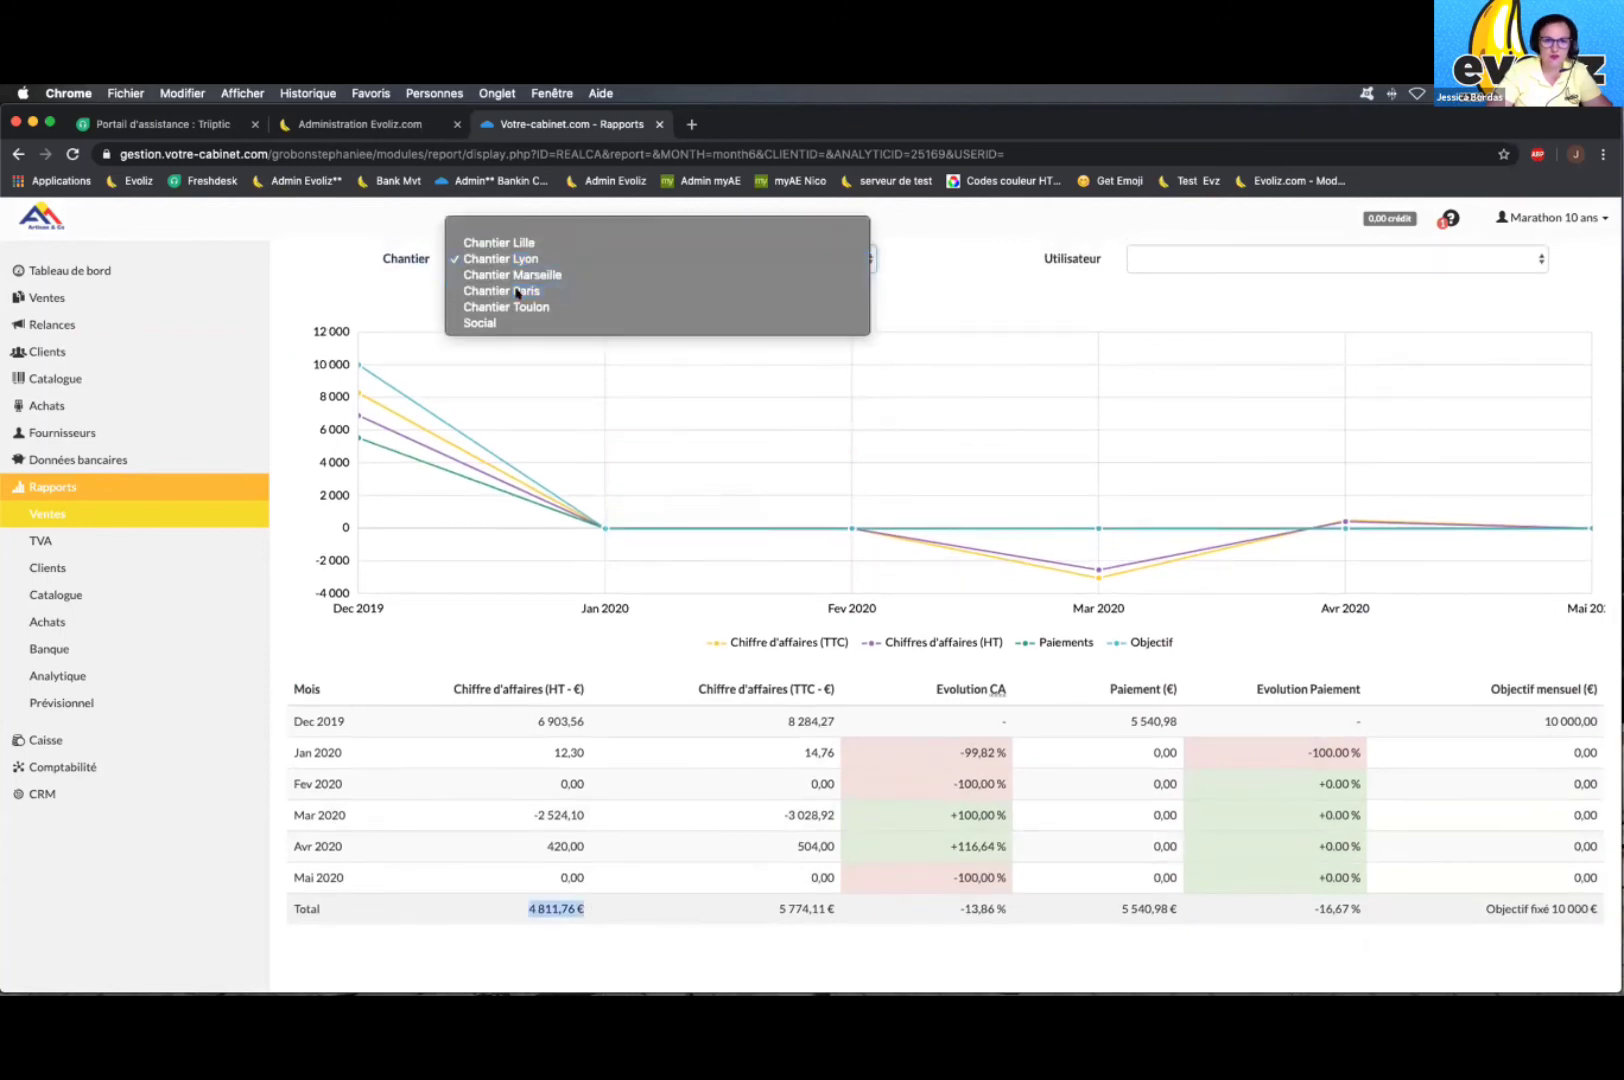
left_click(517, 291)
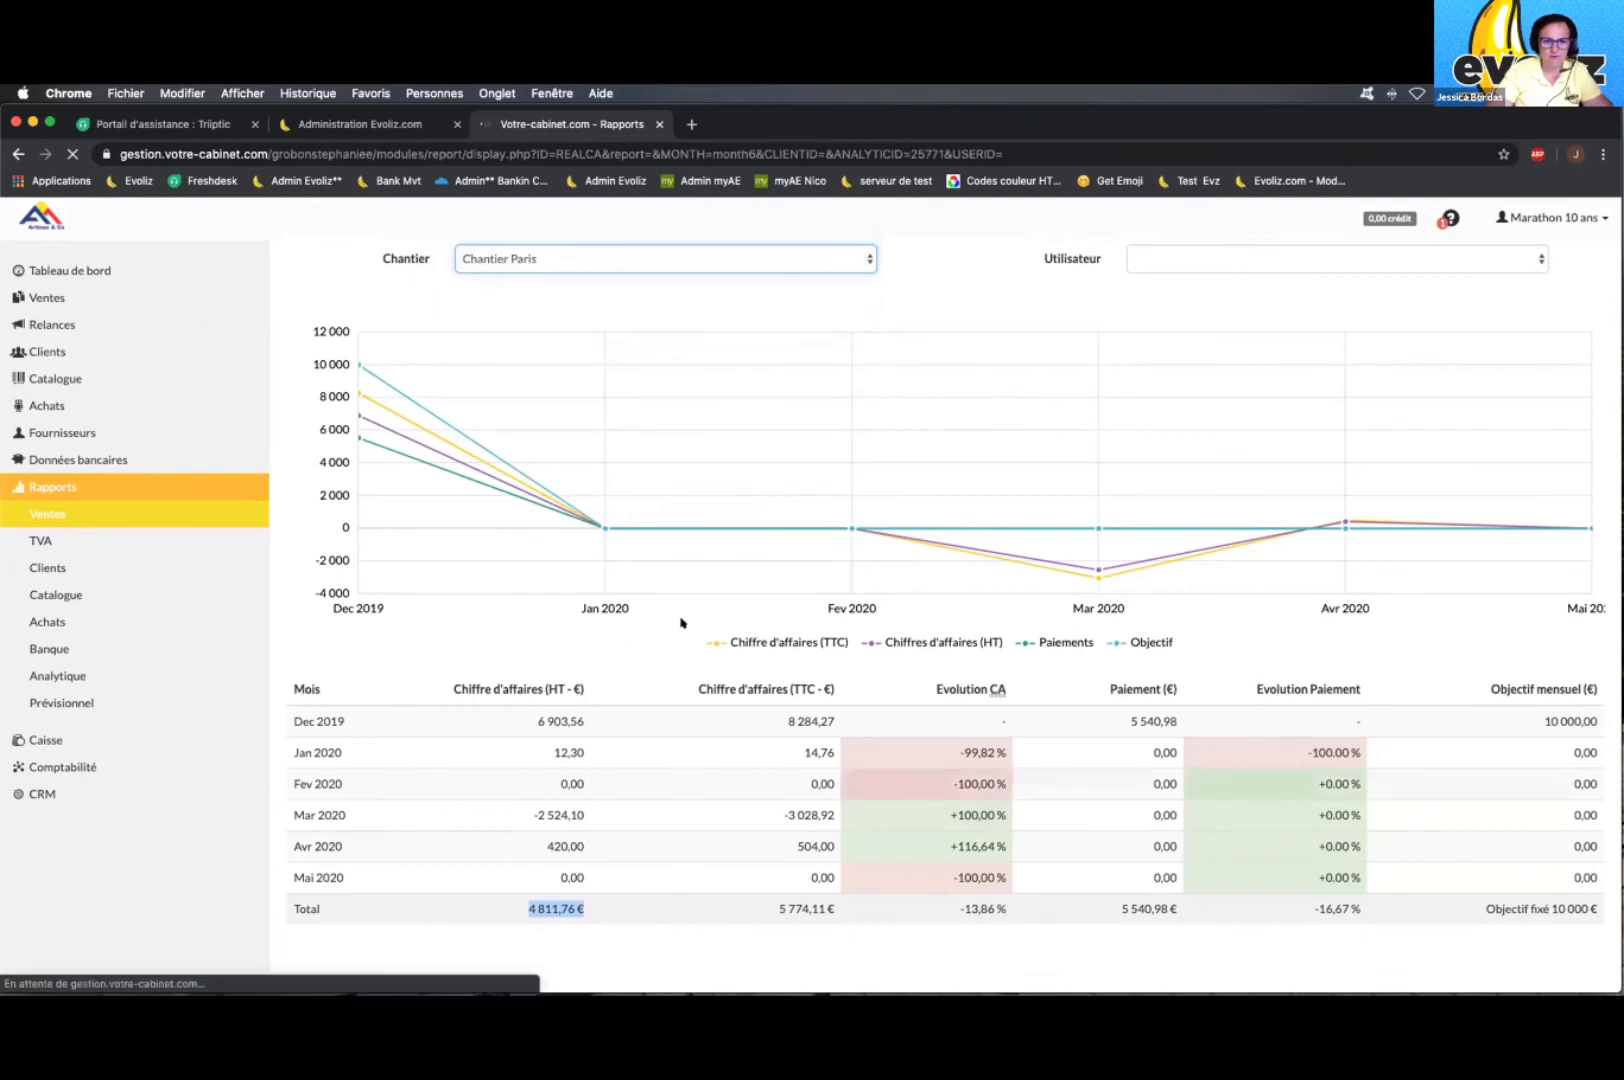
scroll(507, 887, "down", 1)
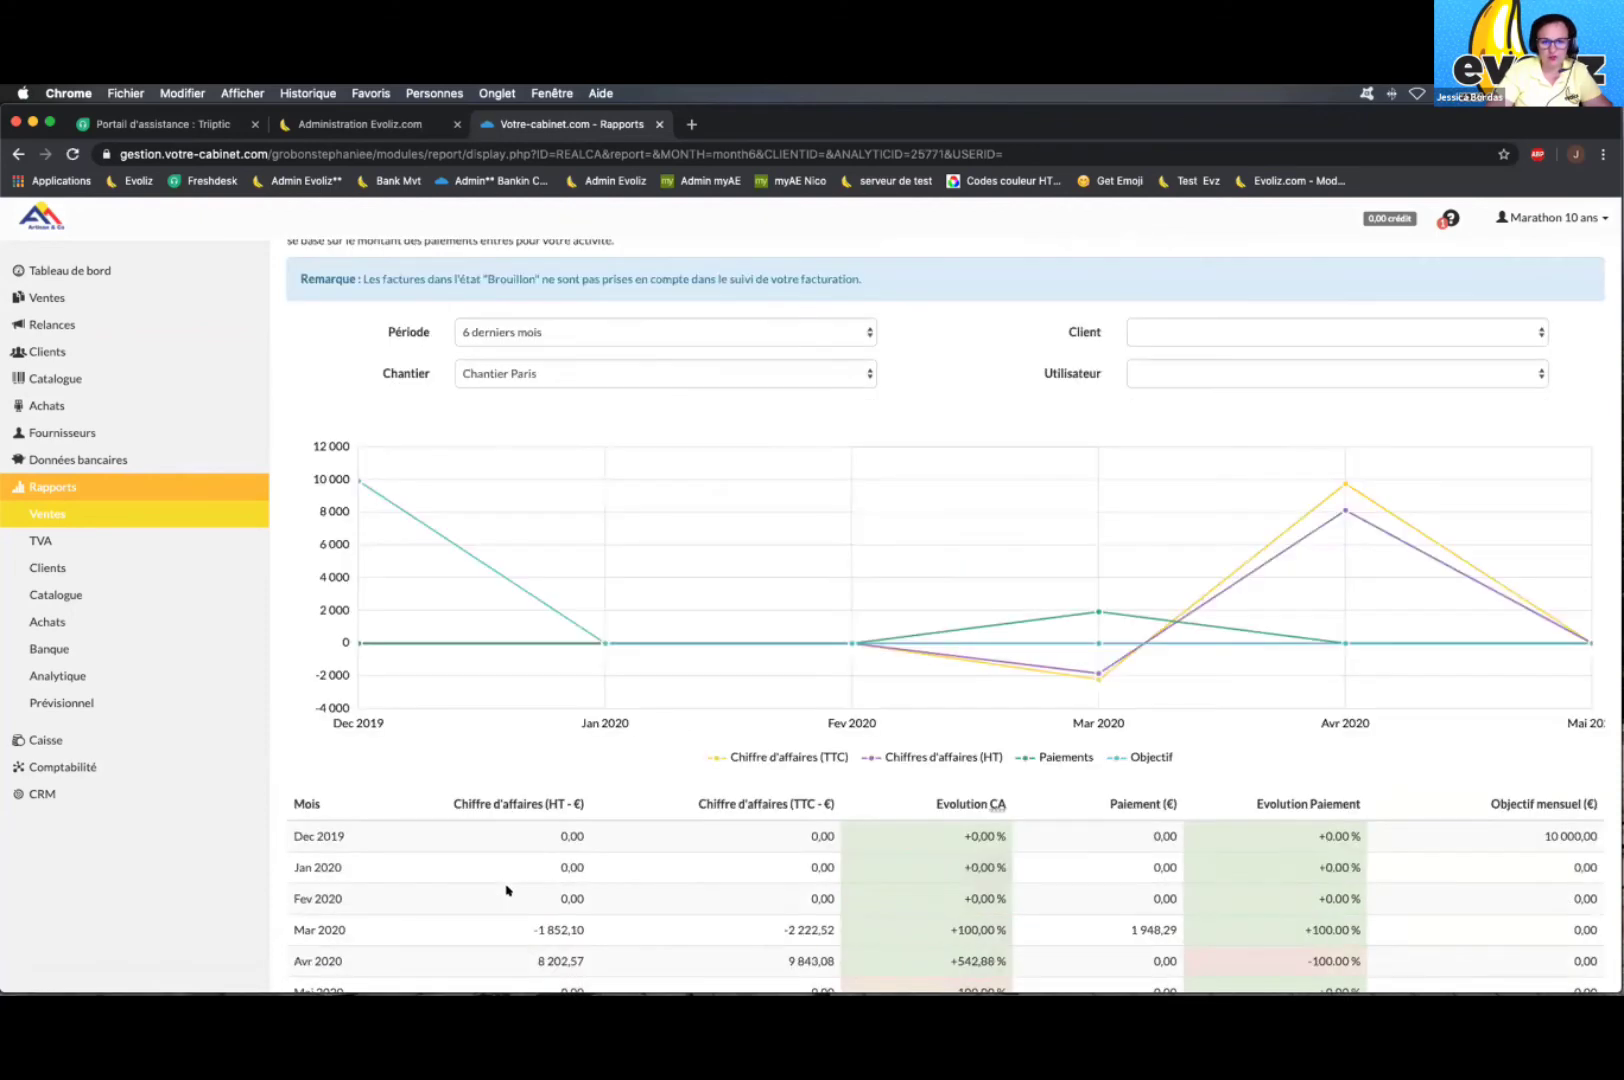
scroll(587, 892, "down", 1)
left_click_drag(527, 893, 619, 900)
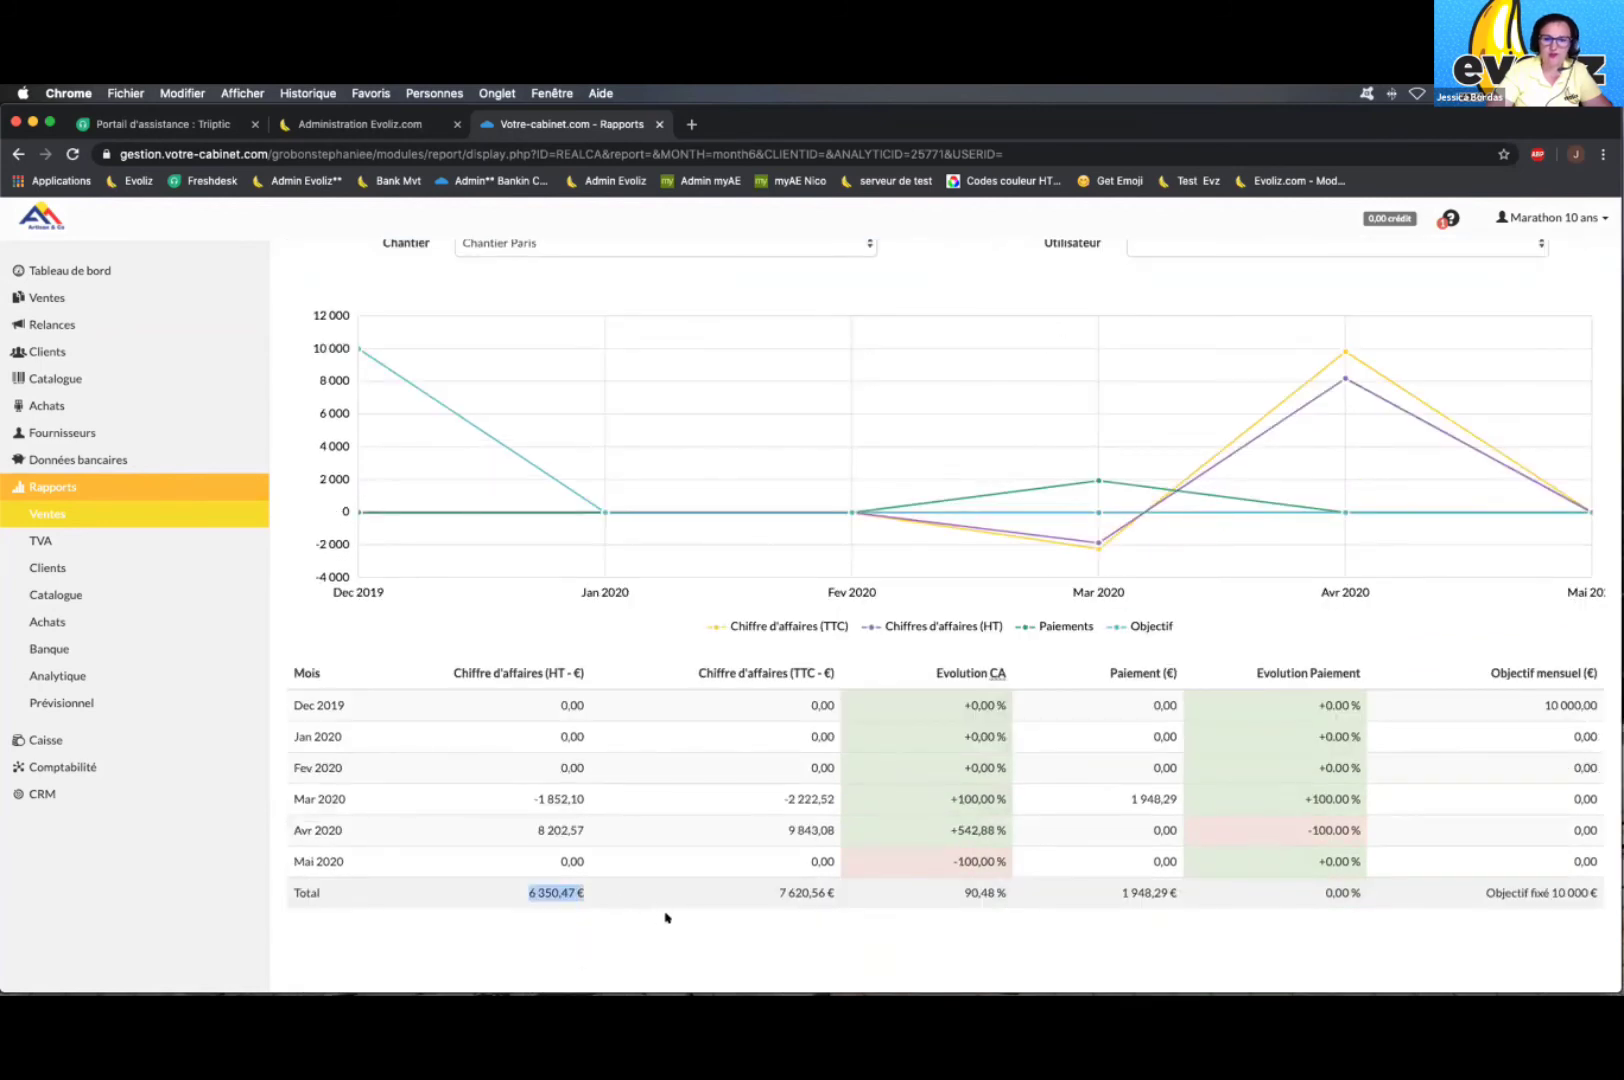
scroll(615, 876, "up", 2)
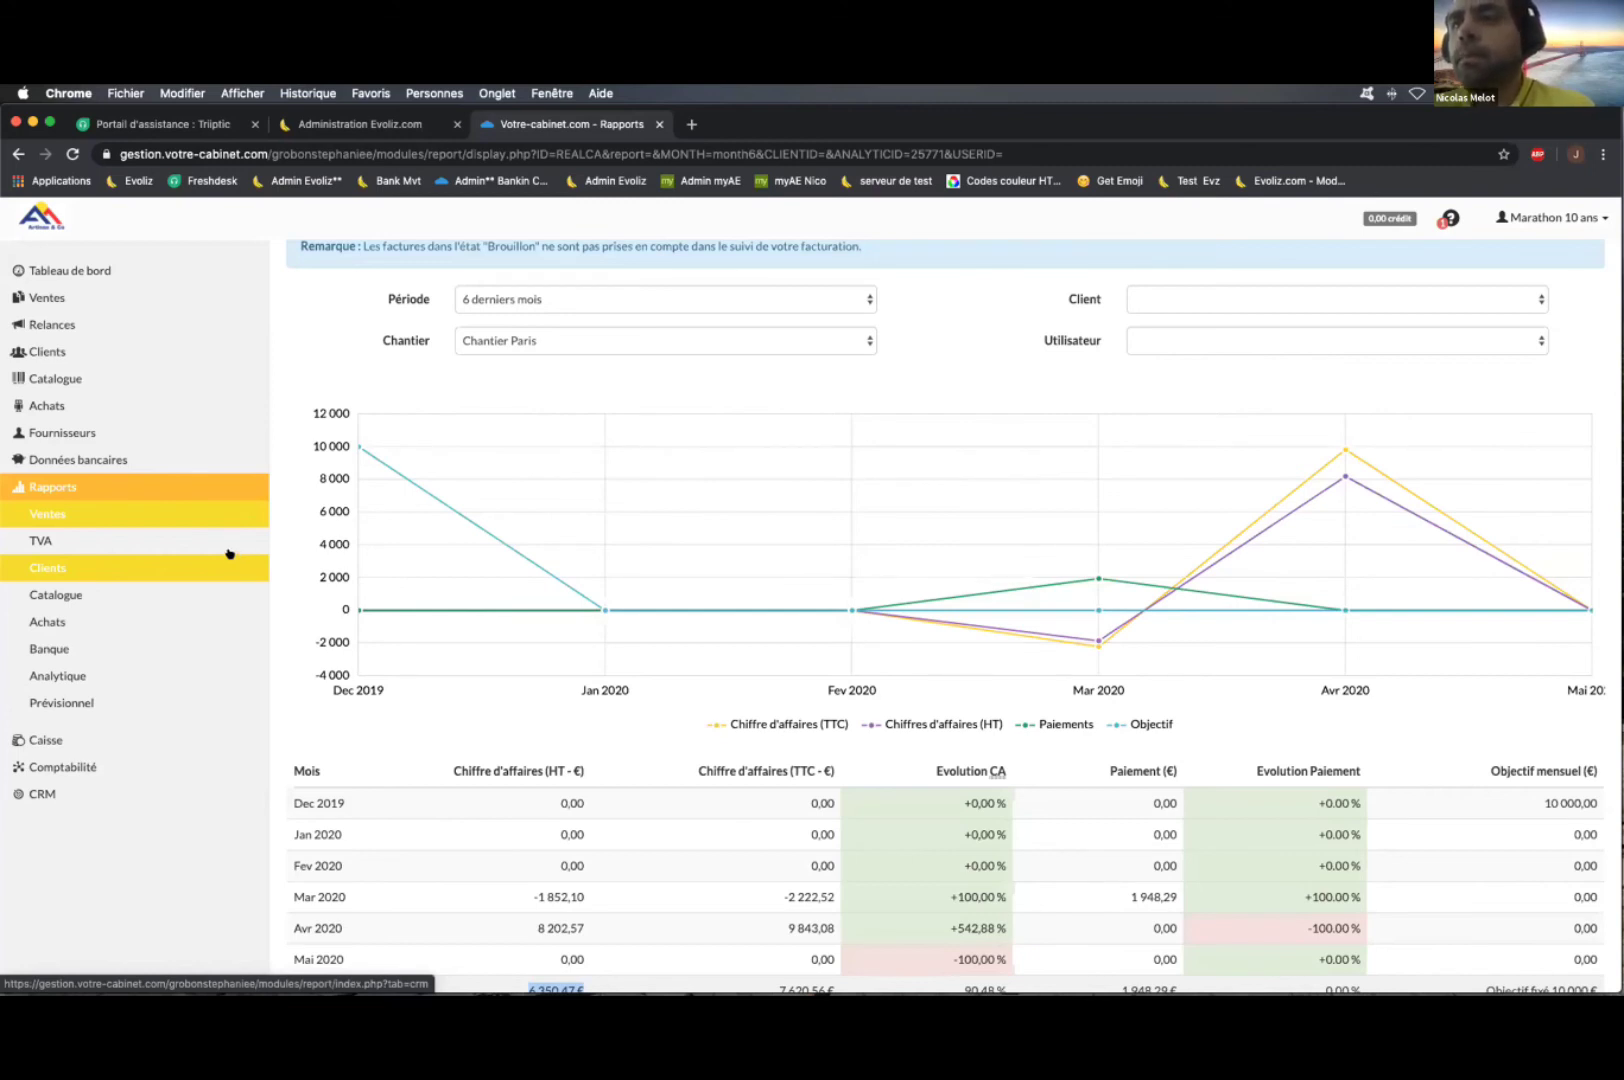
Step: Filter the invoice list by Chantier Lyon with the advanced search
left_click(60, 297)
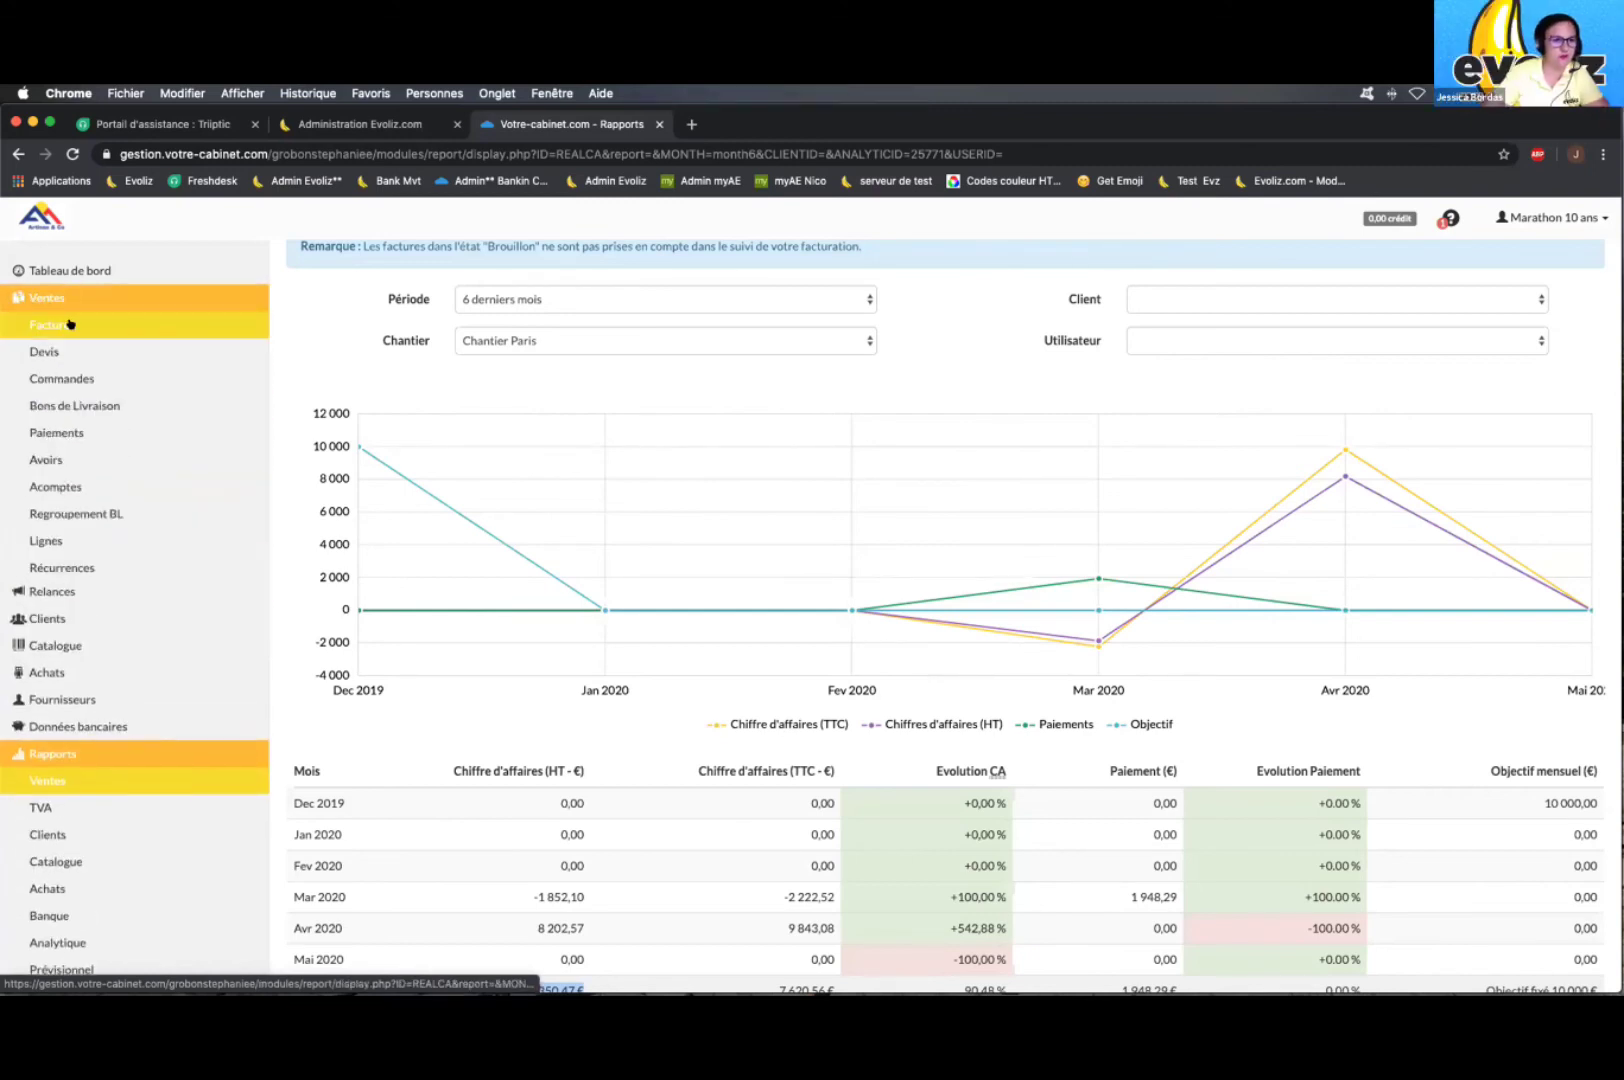
left_click(65, 324)
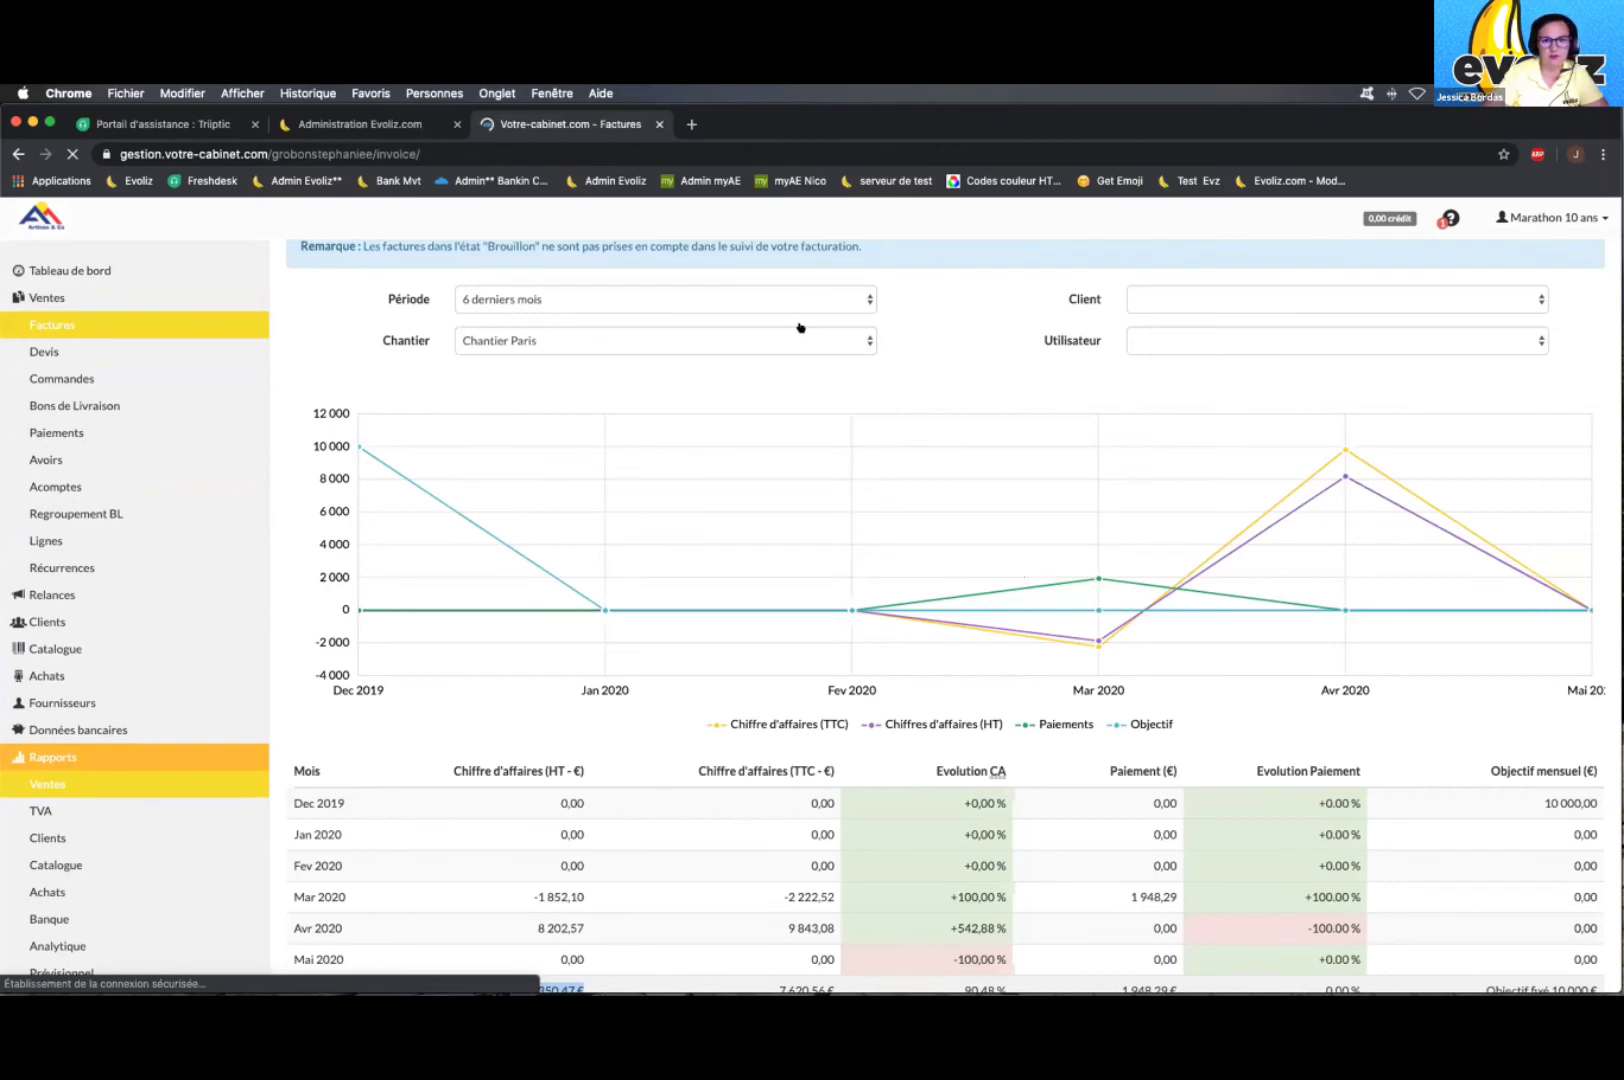
left_click(800, 327)
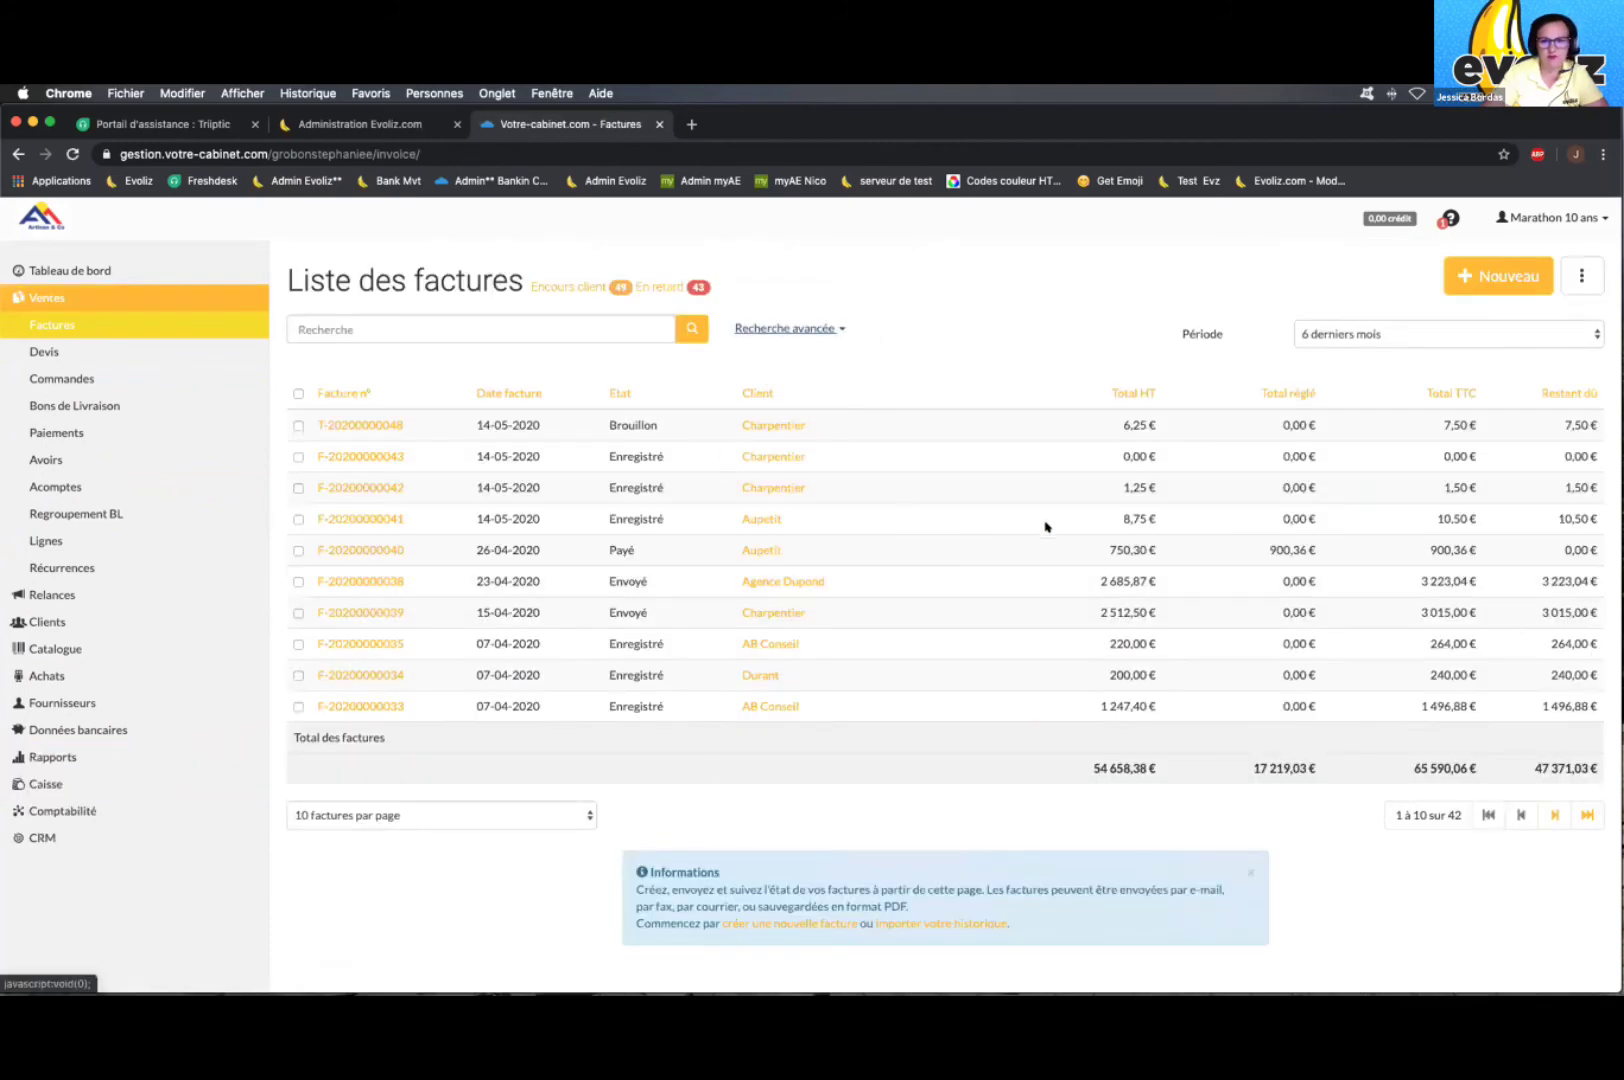
left_click(469, 453)
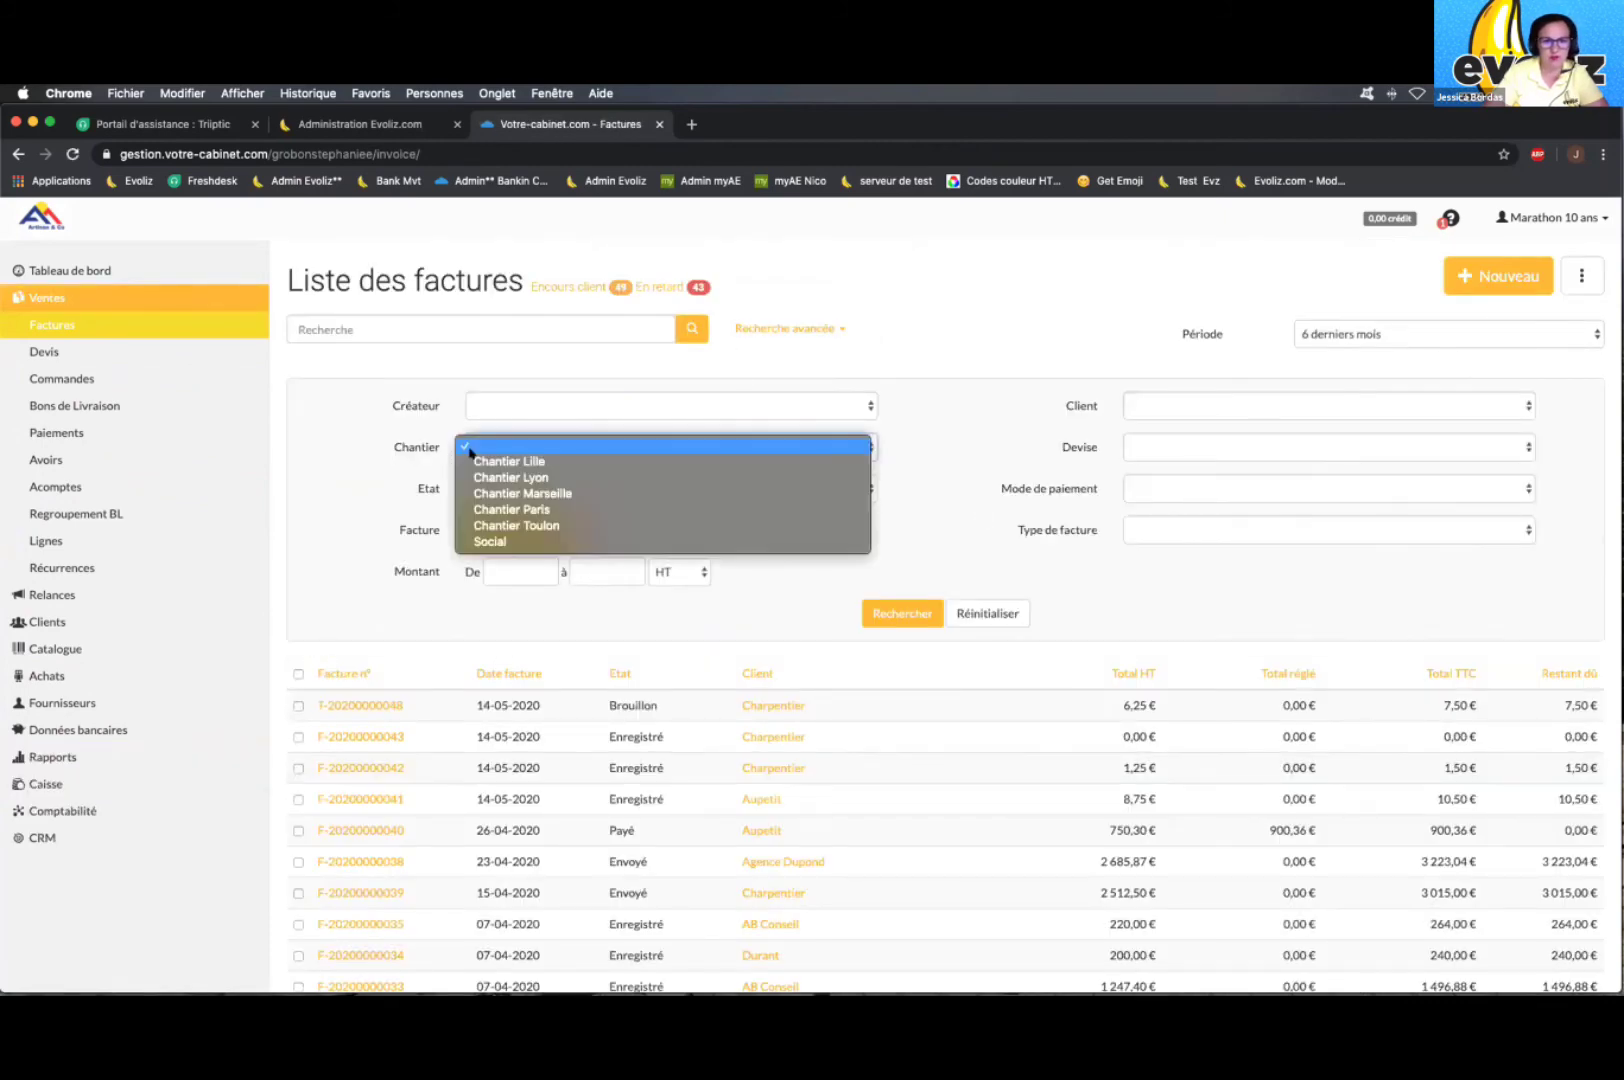
left_click(548, 479)
left_click(915, 622)
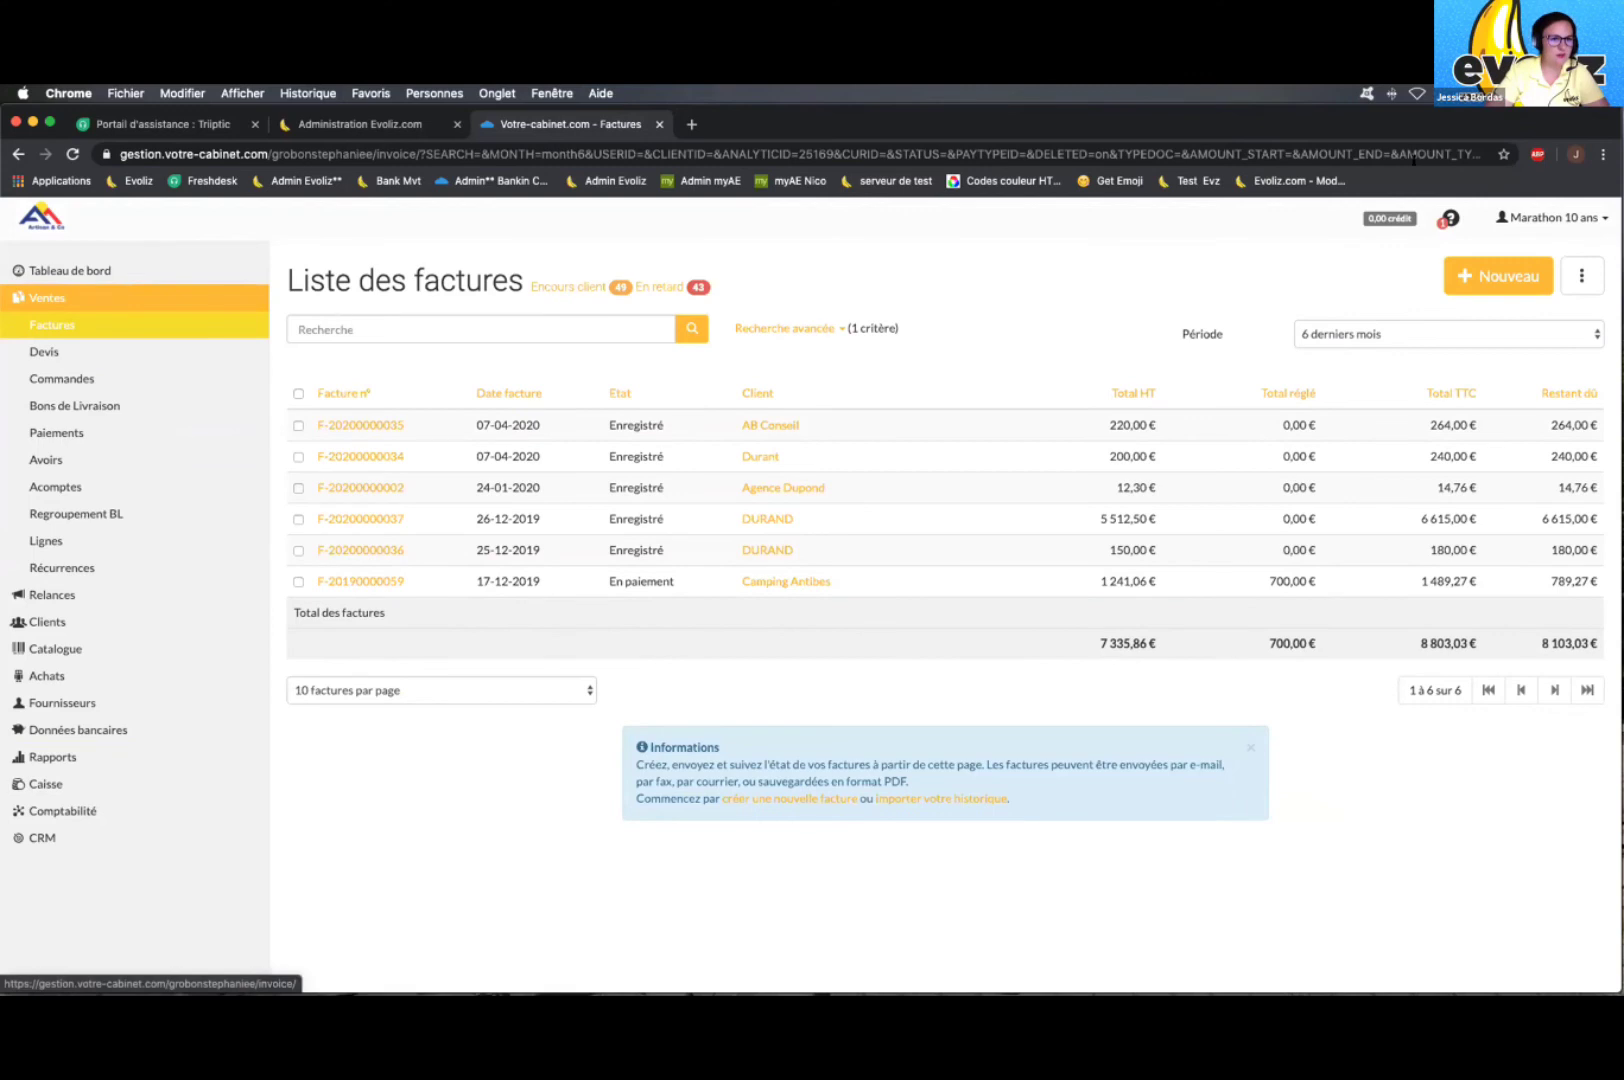
Step: Open the purchase classifications from the Gestion section of the account parameters and review the accounting account assigned to Eau
left_click(1548, 218)
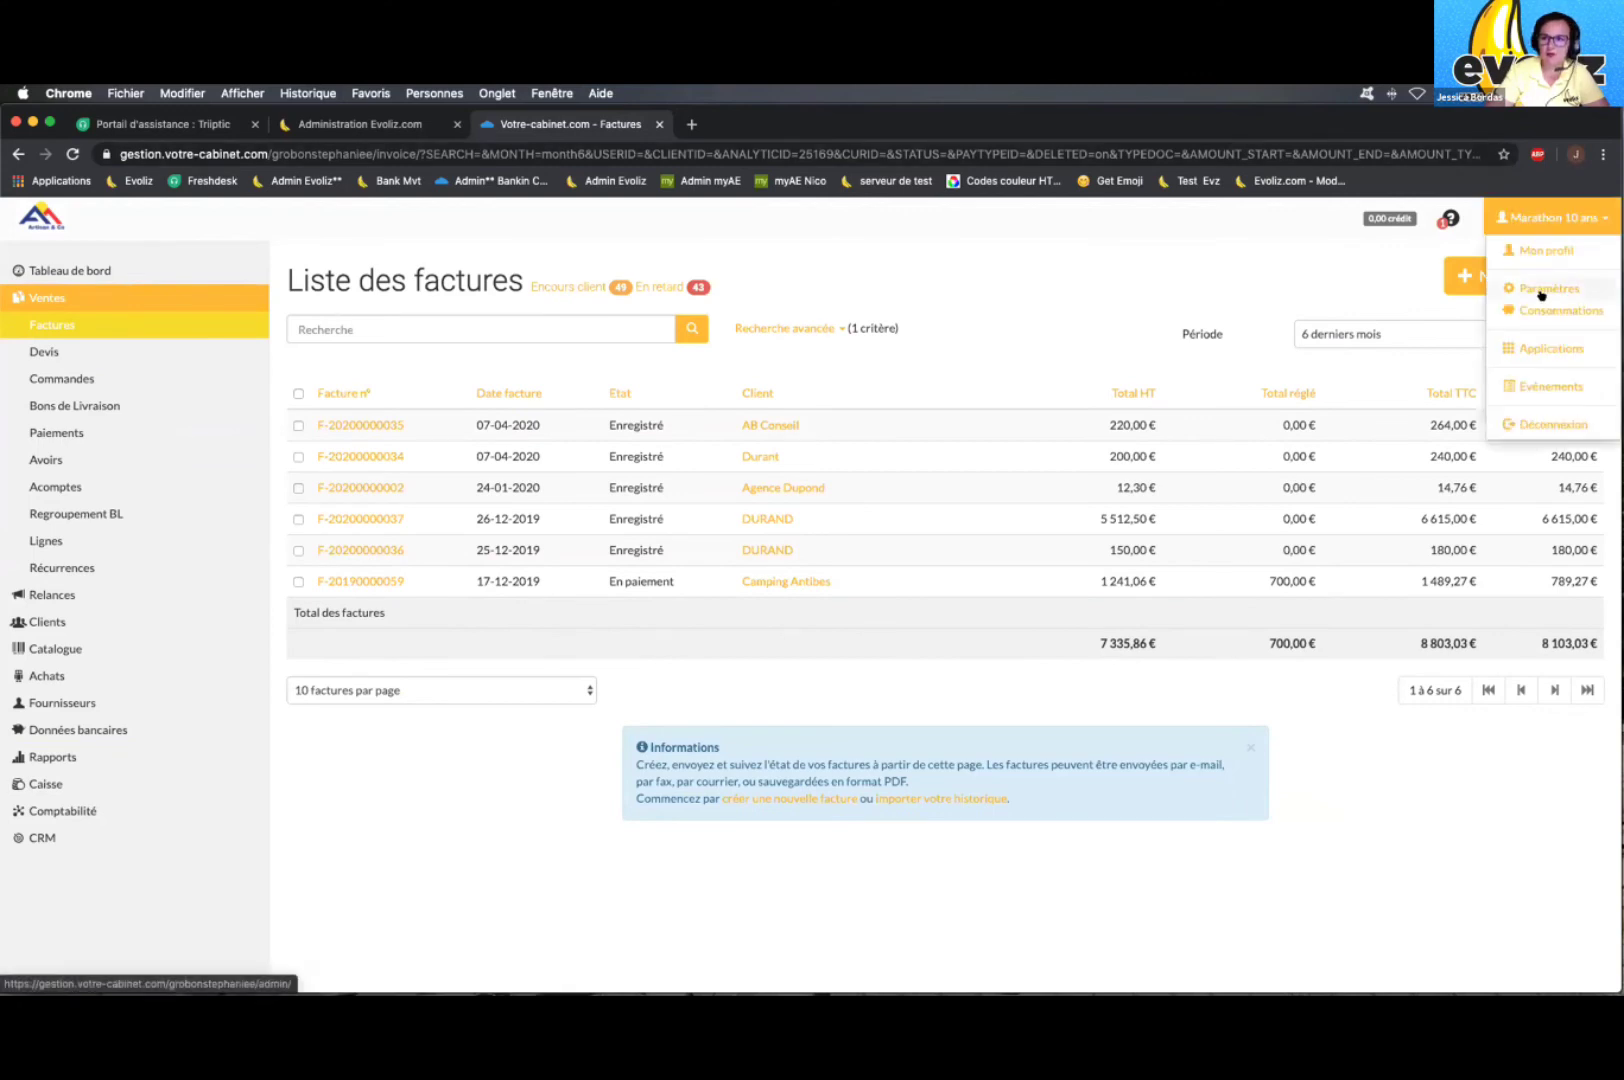
left_click(1540, 290)
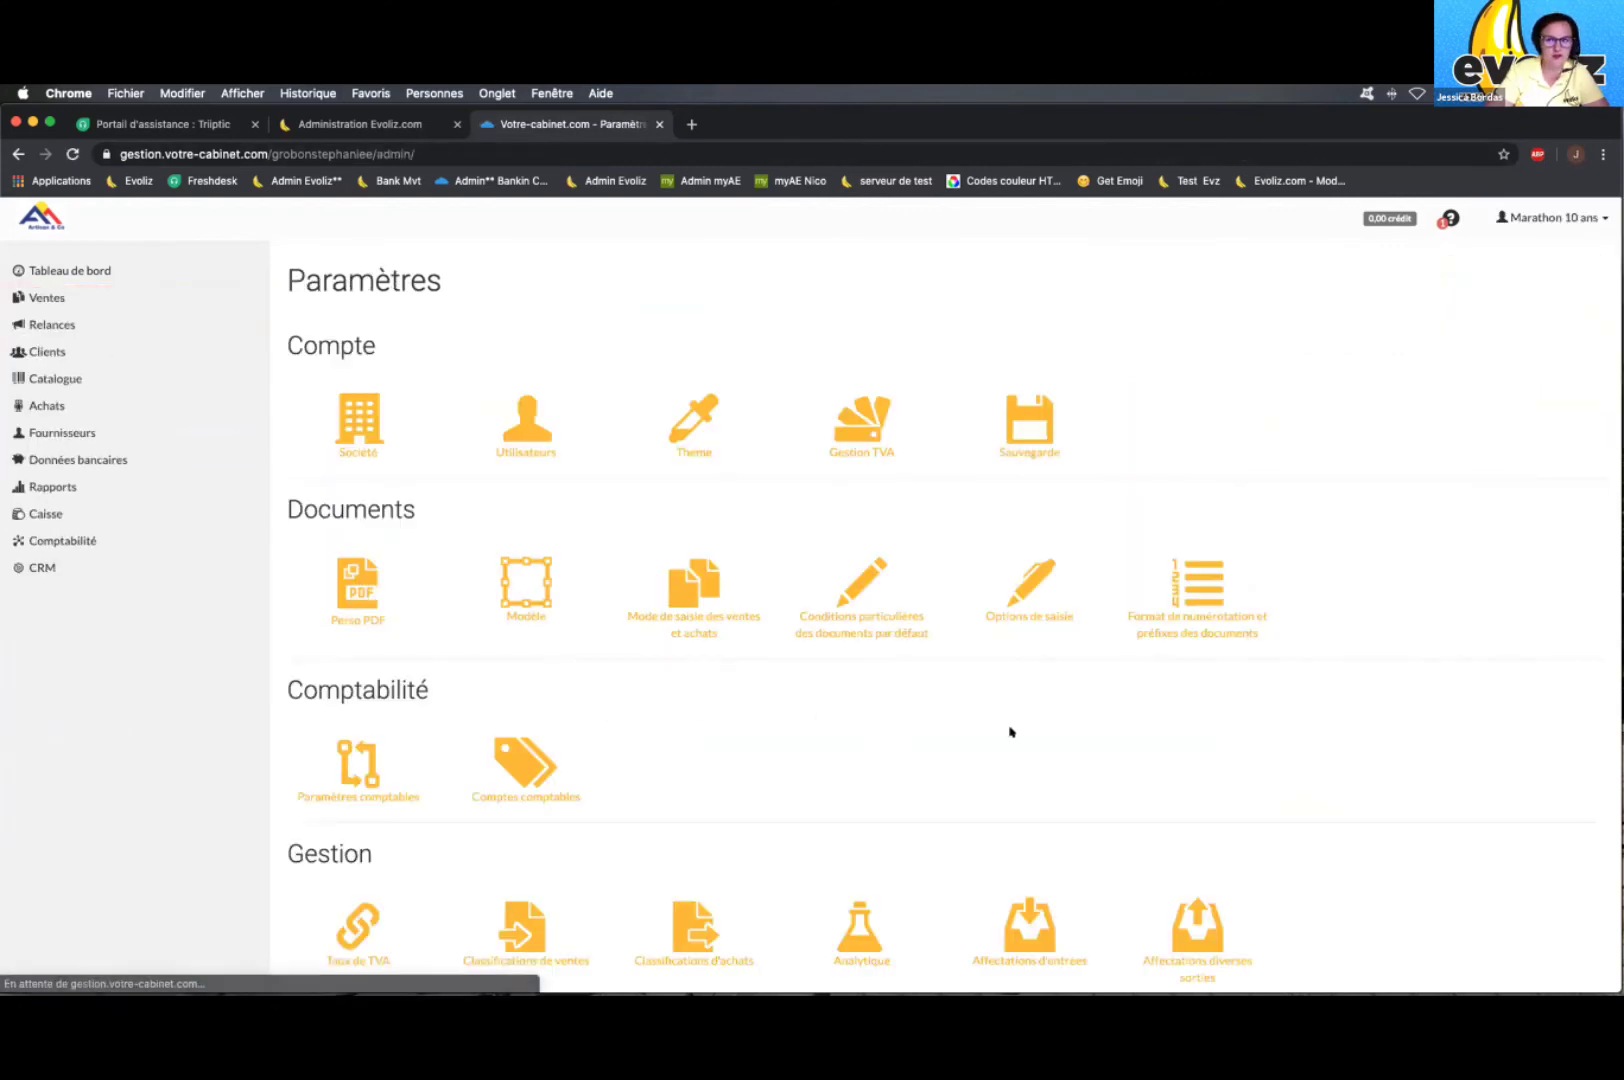
scroll(1320, 484, "down", 5)
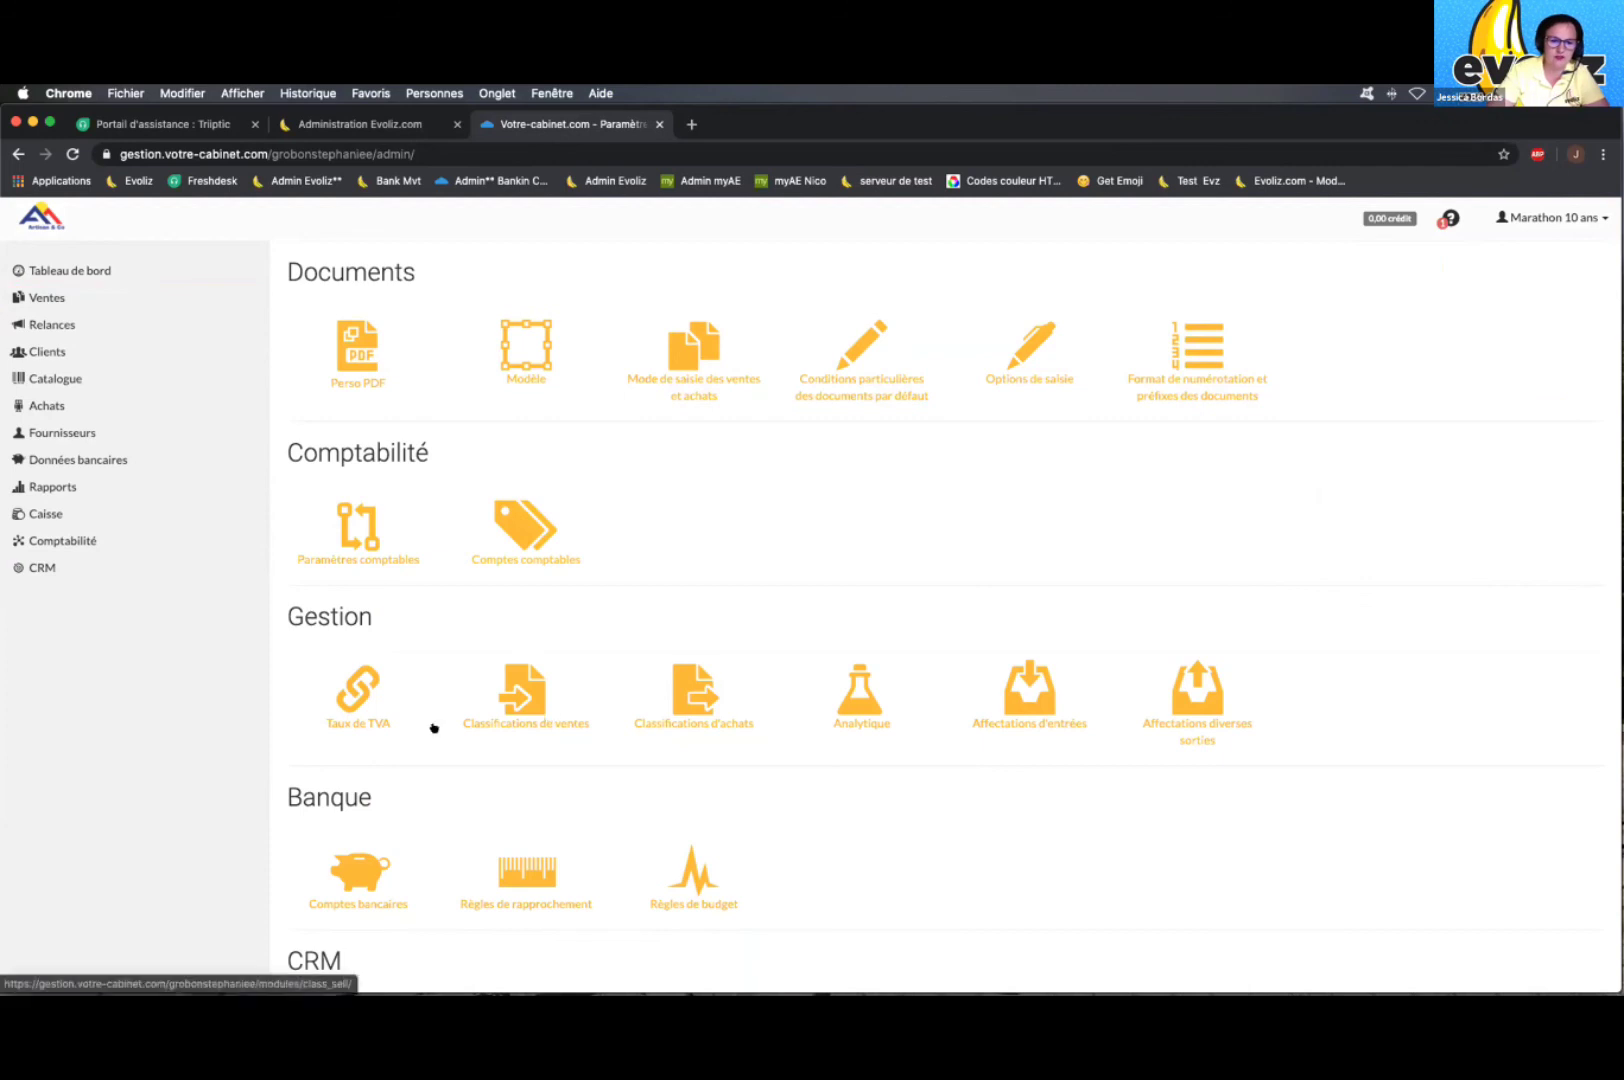
left_click_drag(282, 612, 468, 627)
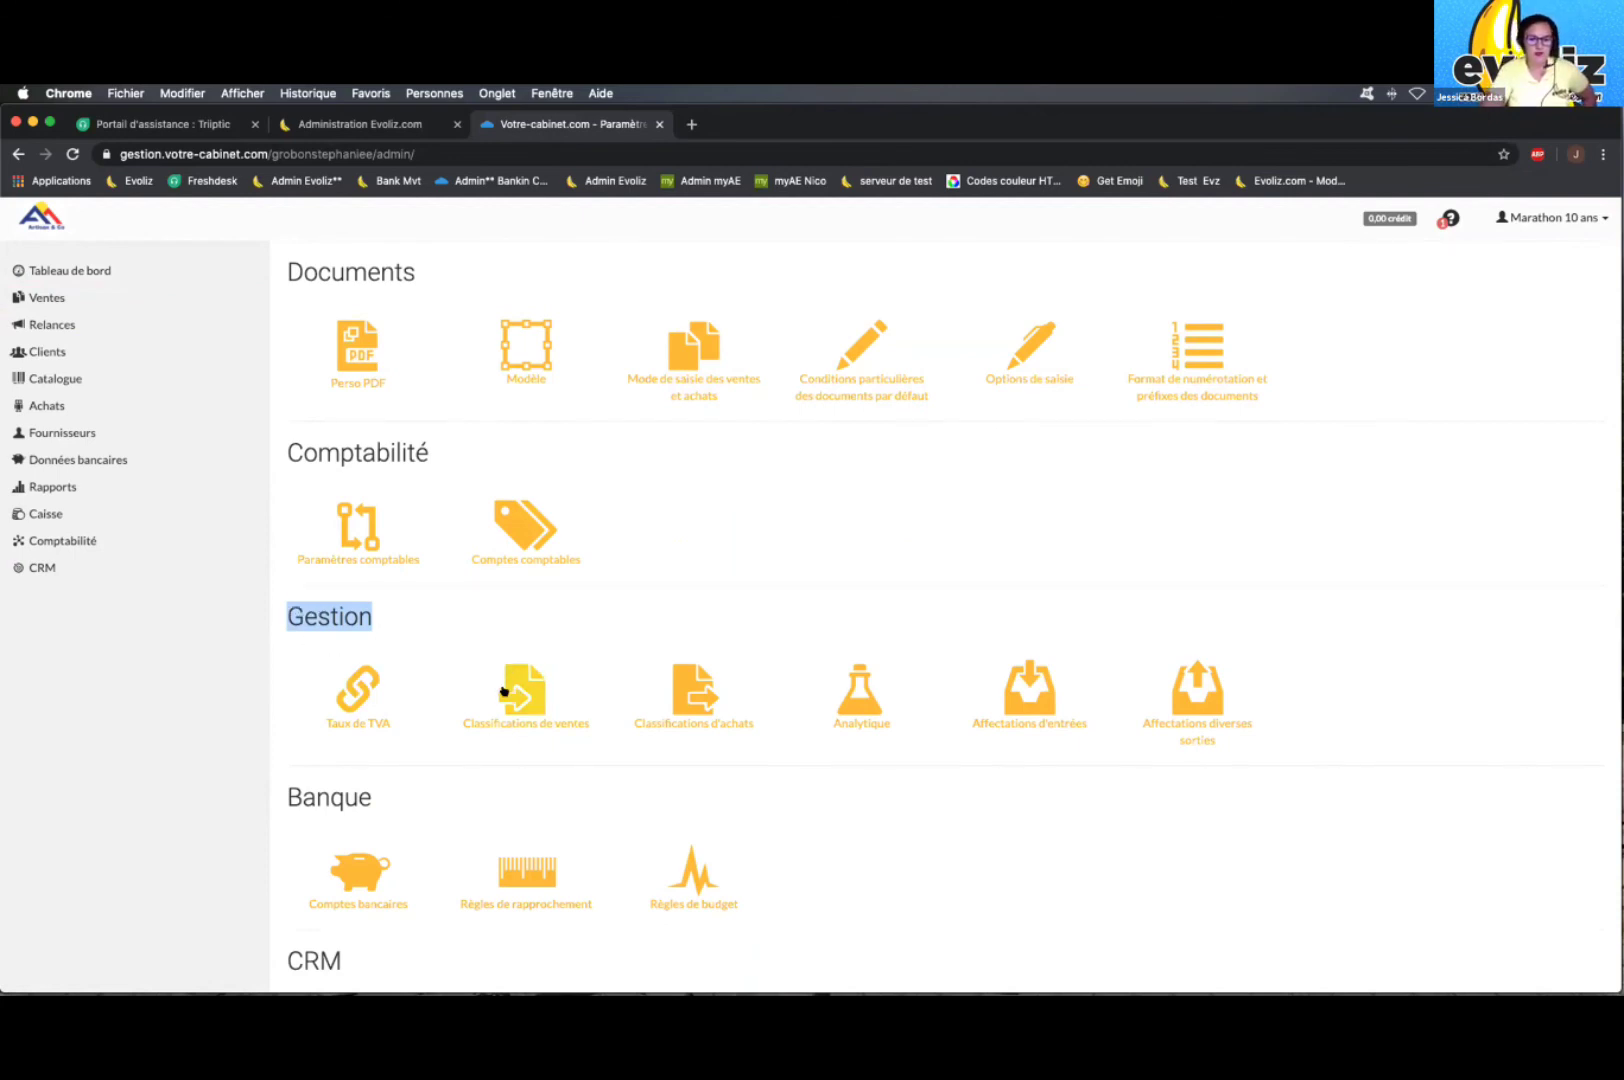
left_click(687, 689)
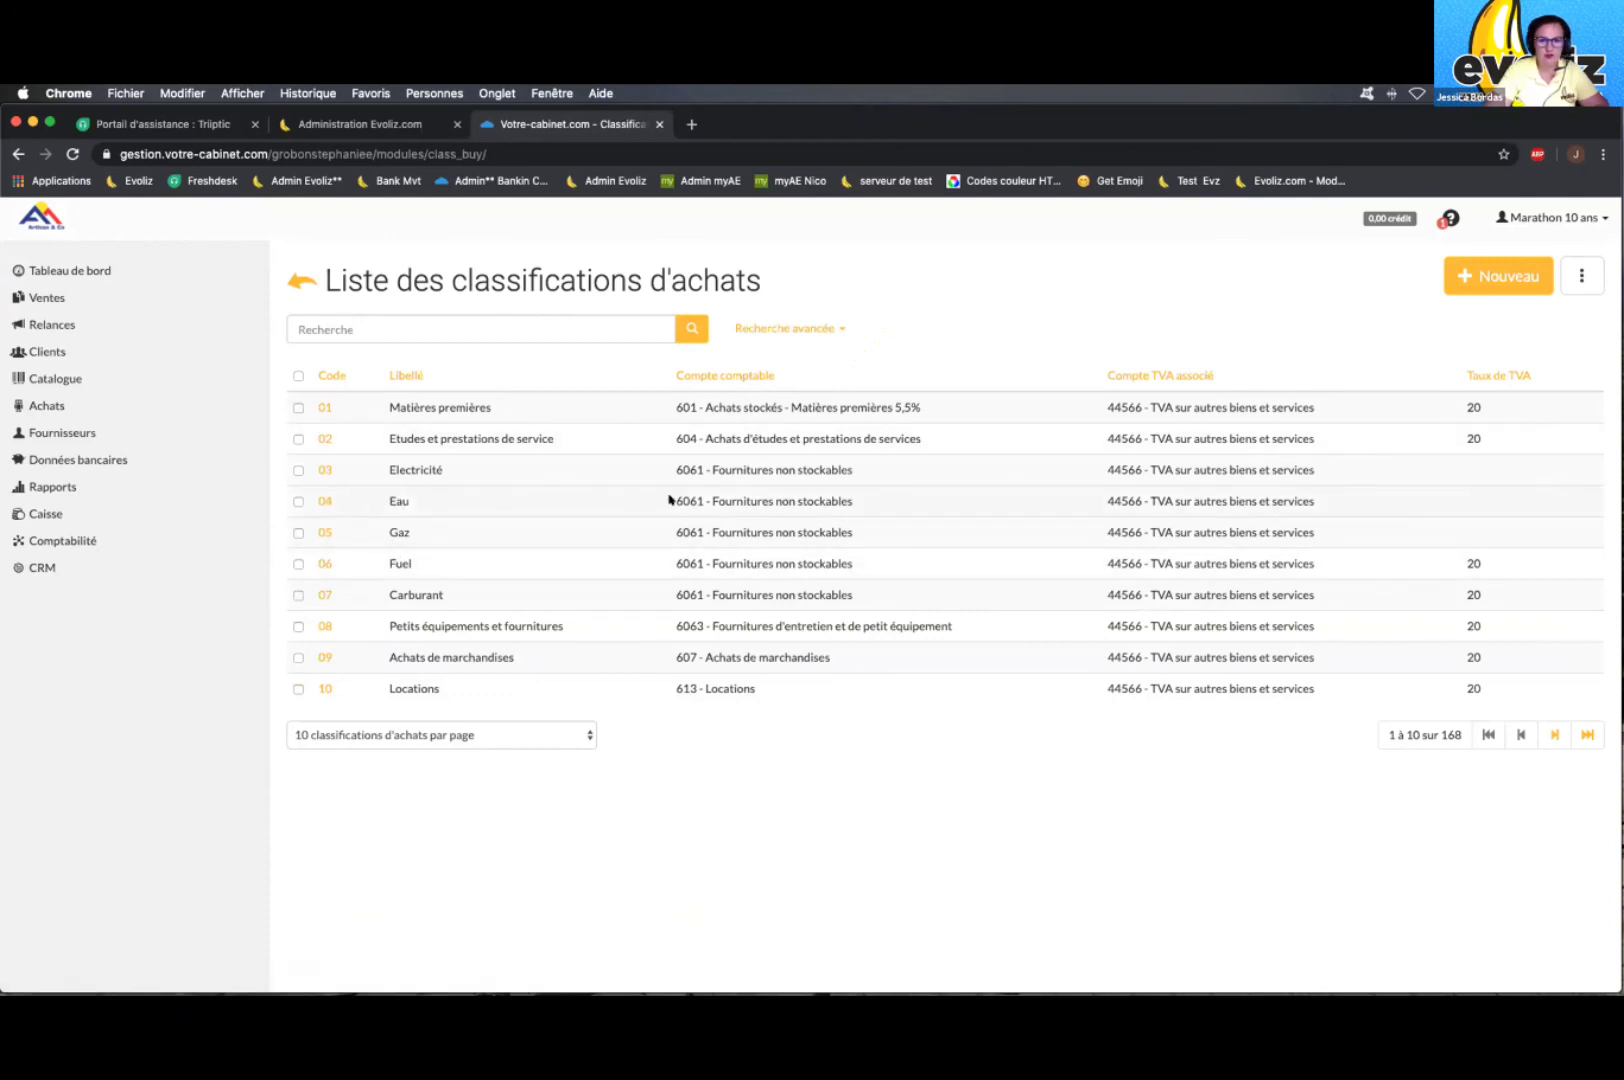
left_click_drag(677, 501, 861, 501)
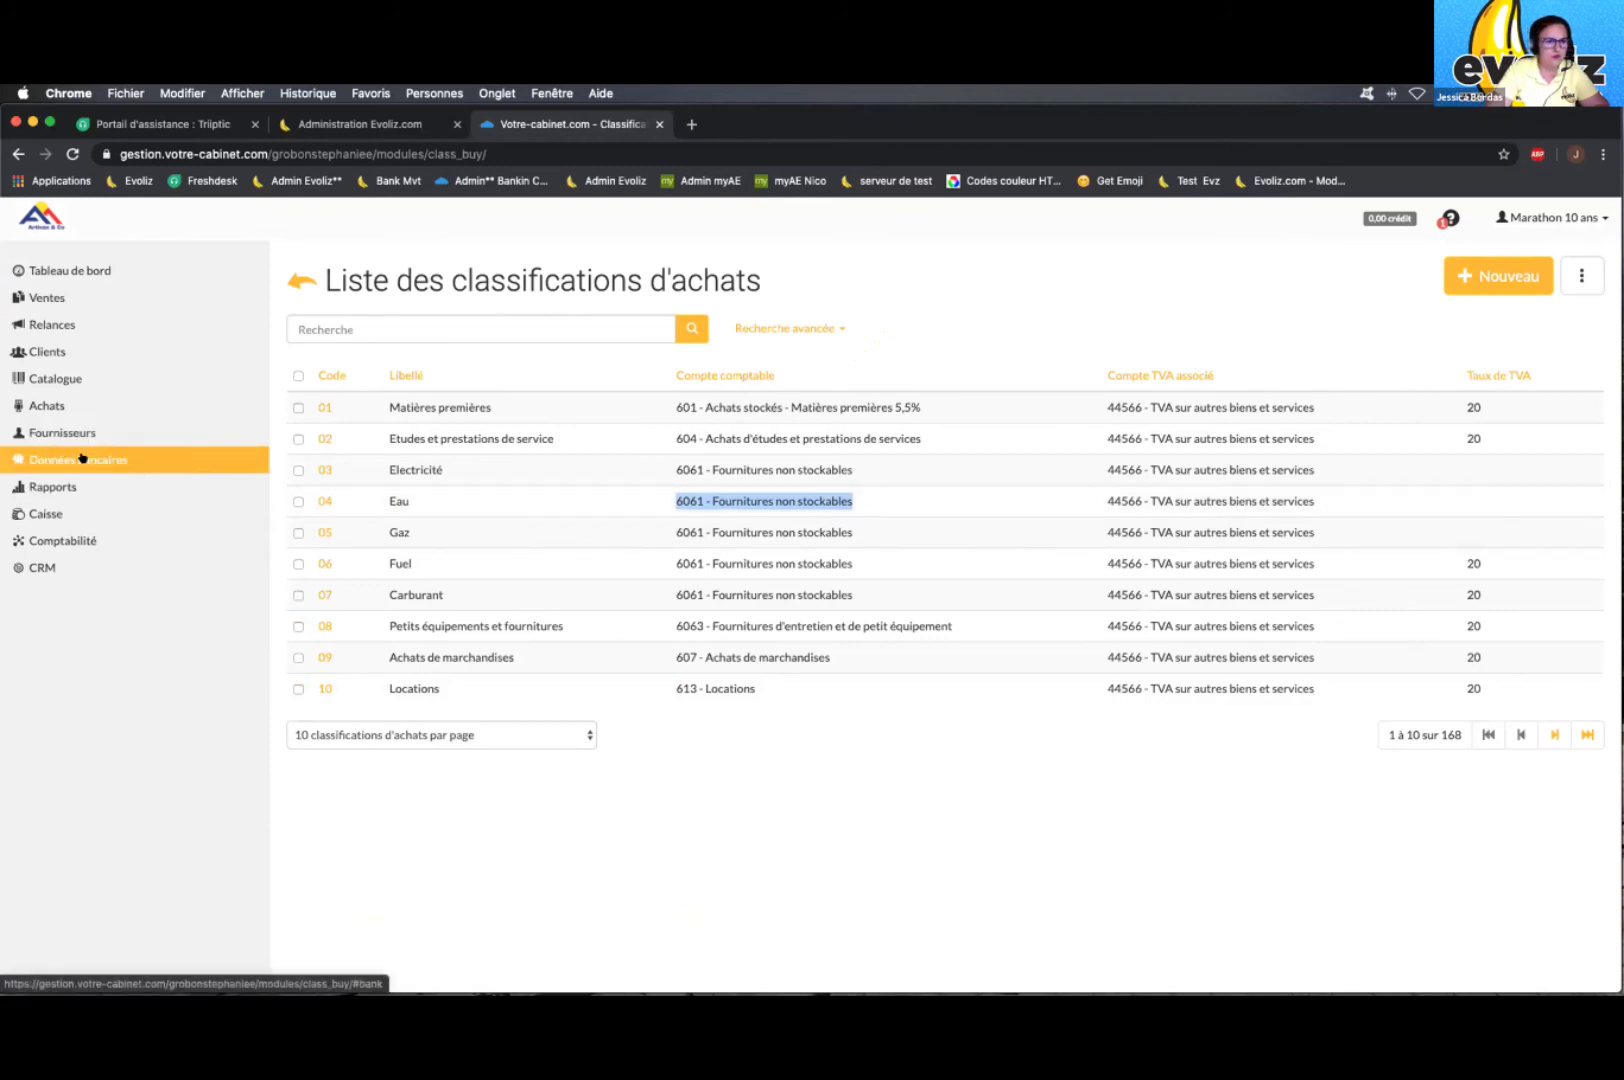
Step: Enter a new expense for supplier BRICODEPOT with a total including tax of 100 € and the classification 04 - Eau
left_click(42, 405)
left_click(40, 455)
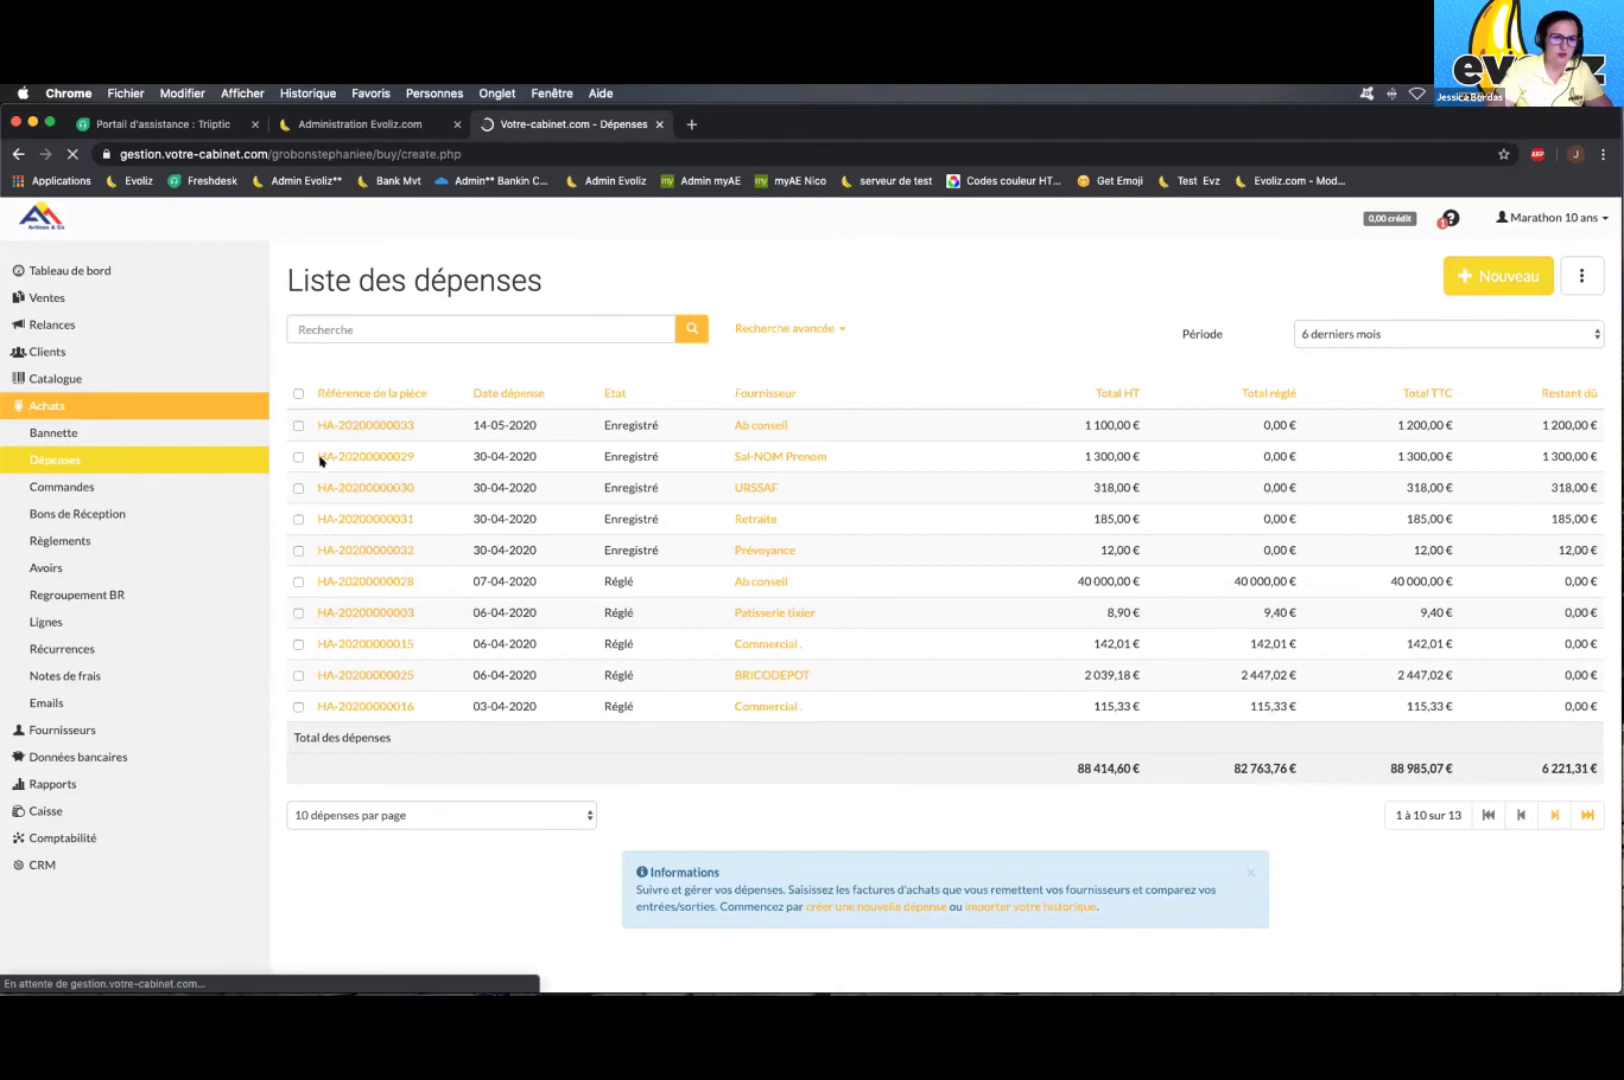
left_click(328, 519)
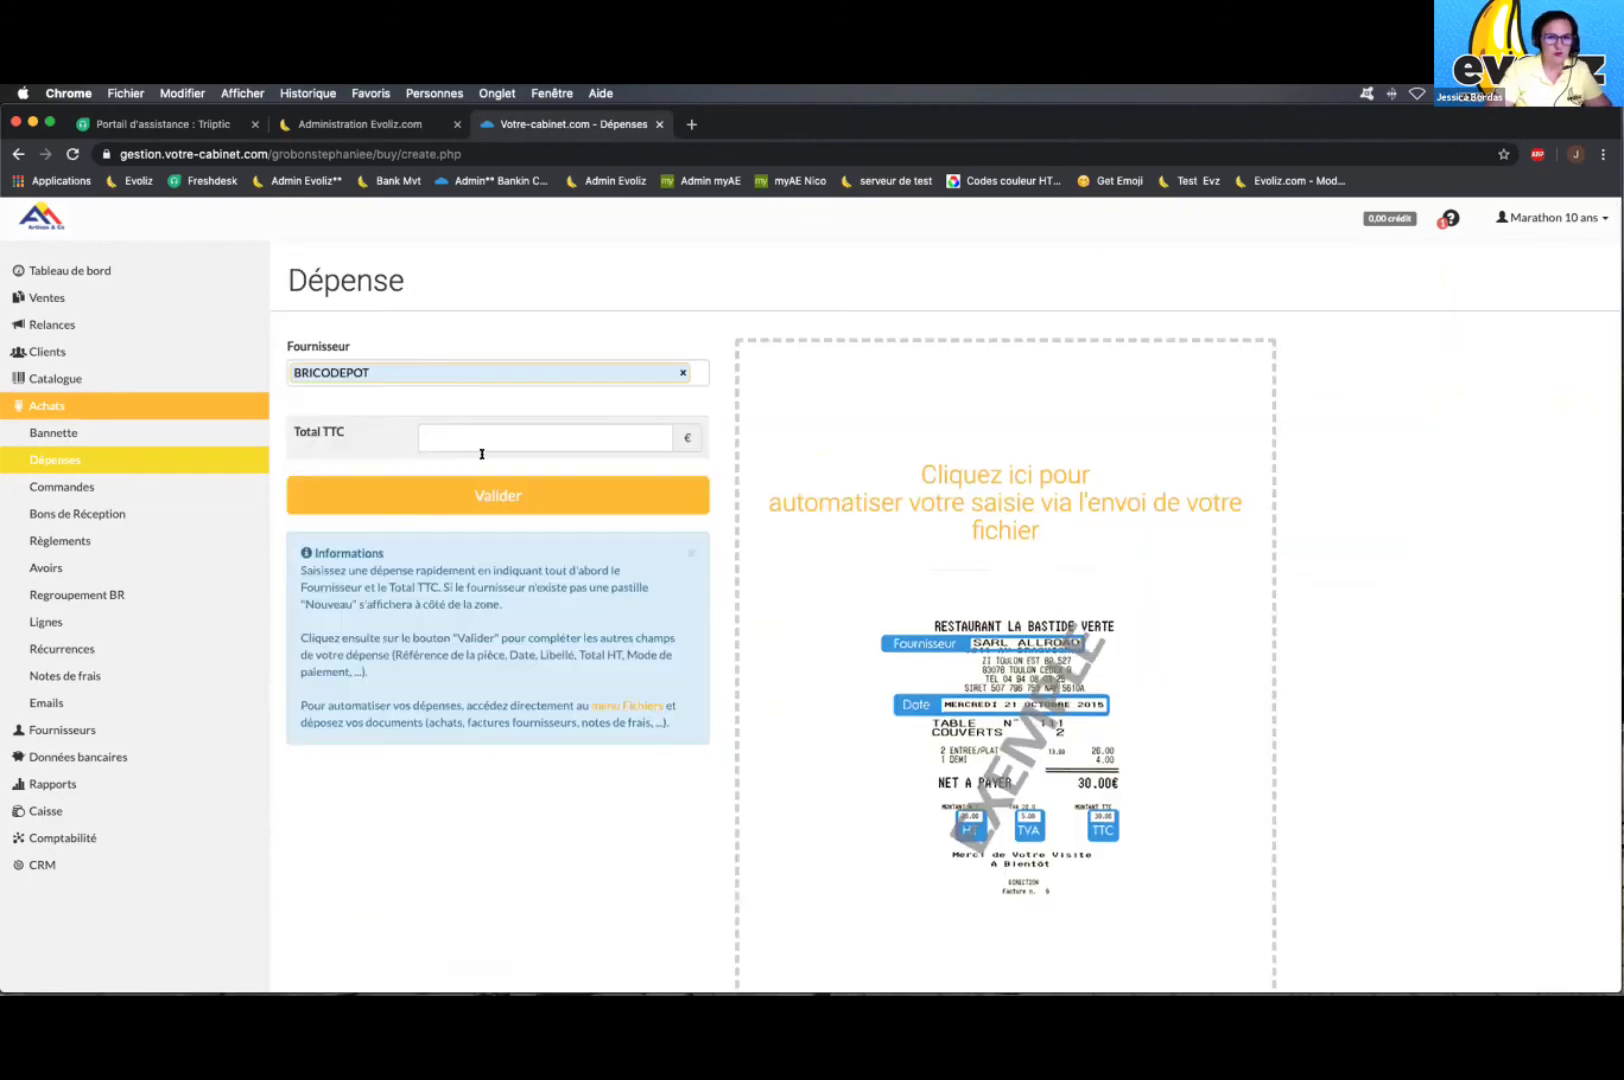
type("100")
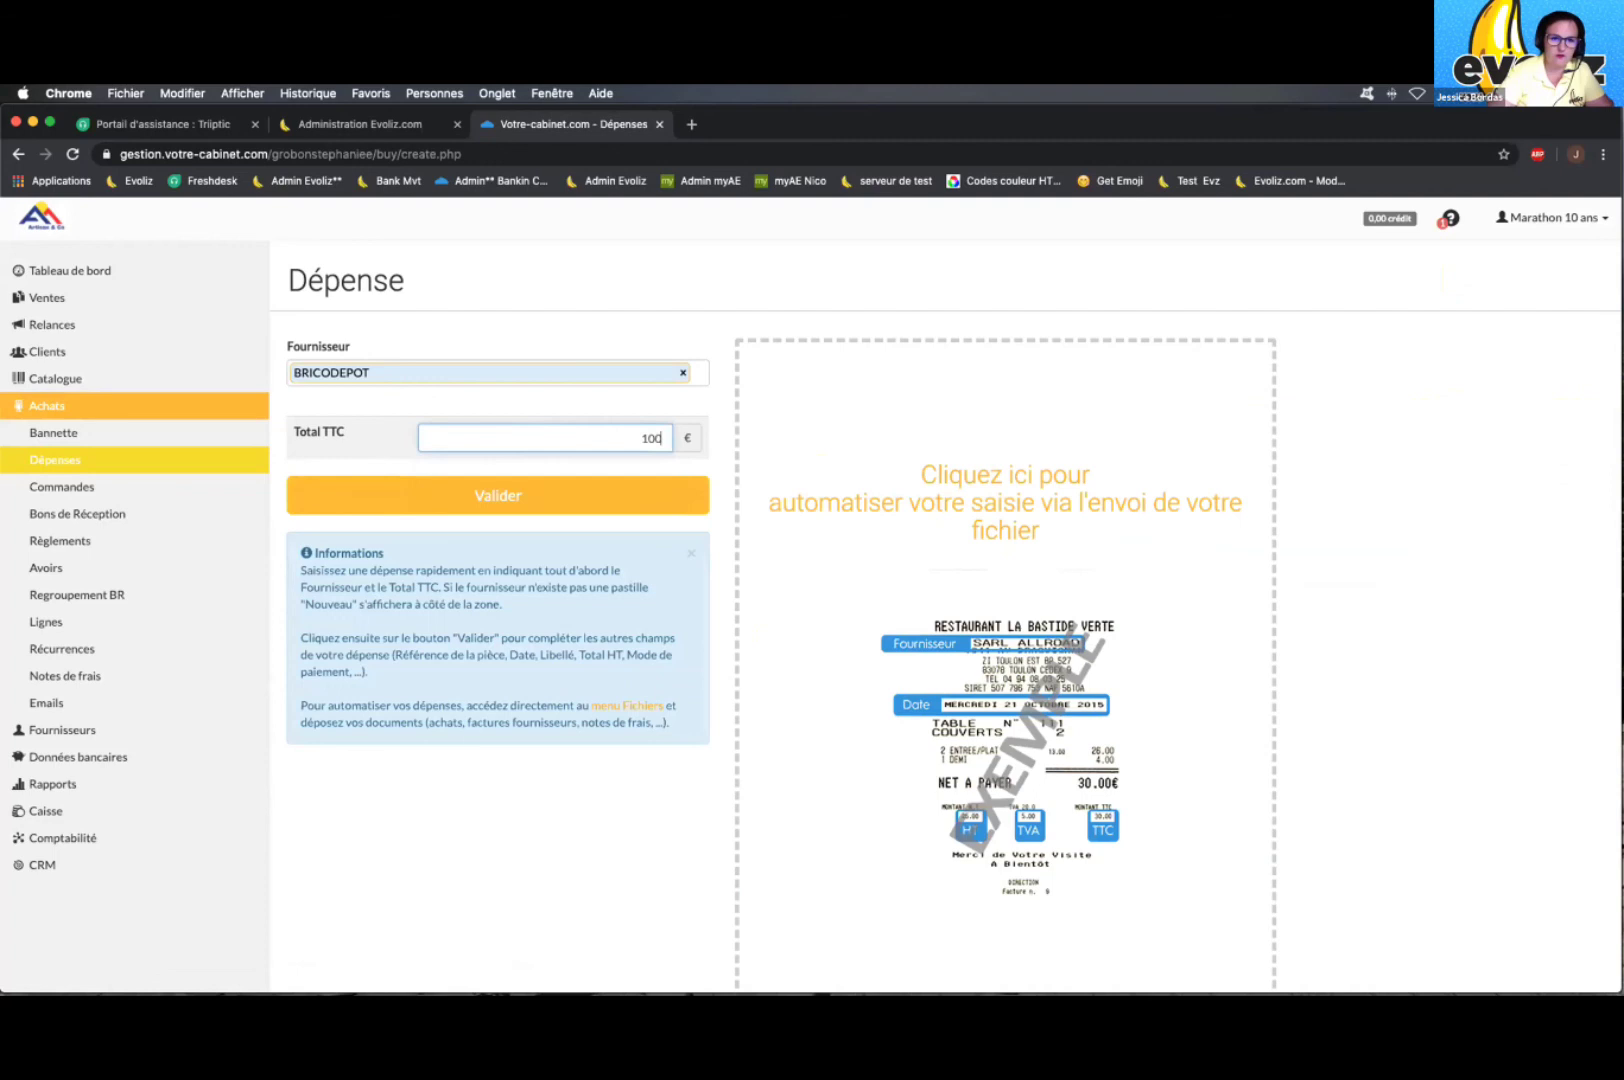
left_click(466, 494)
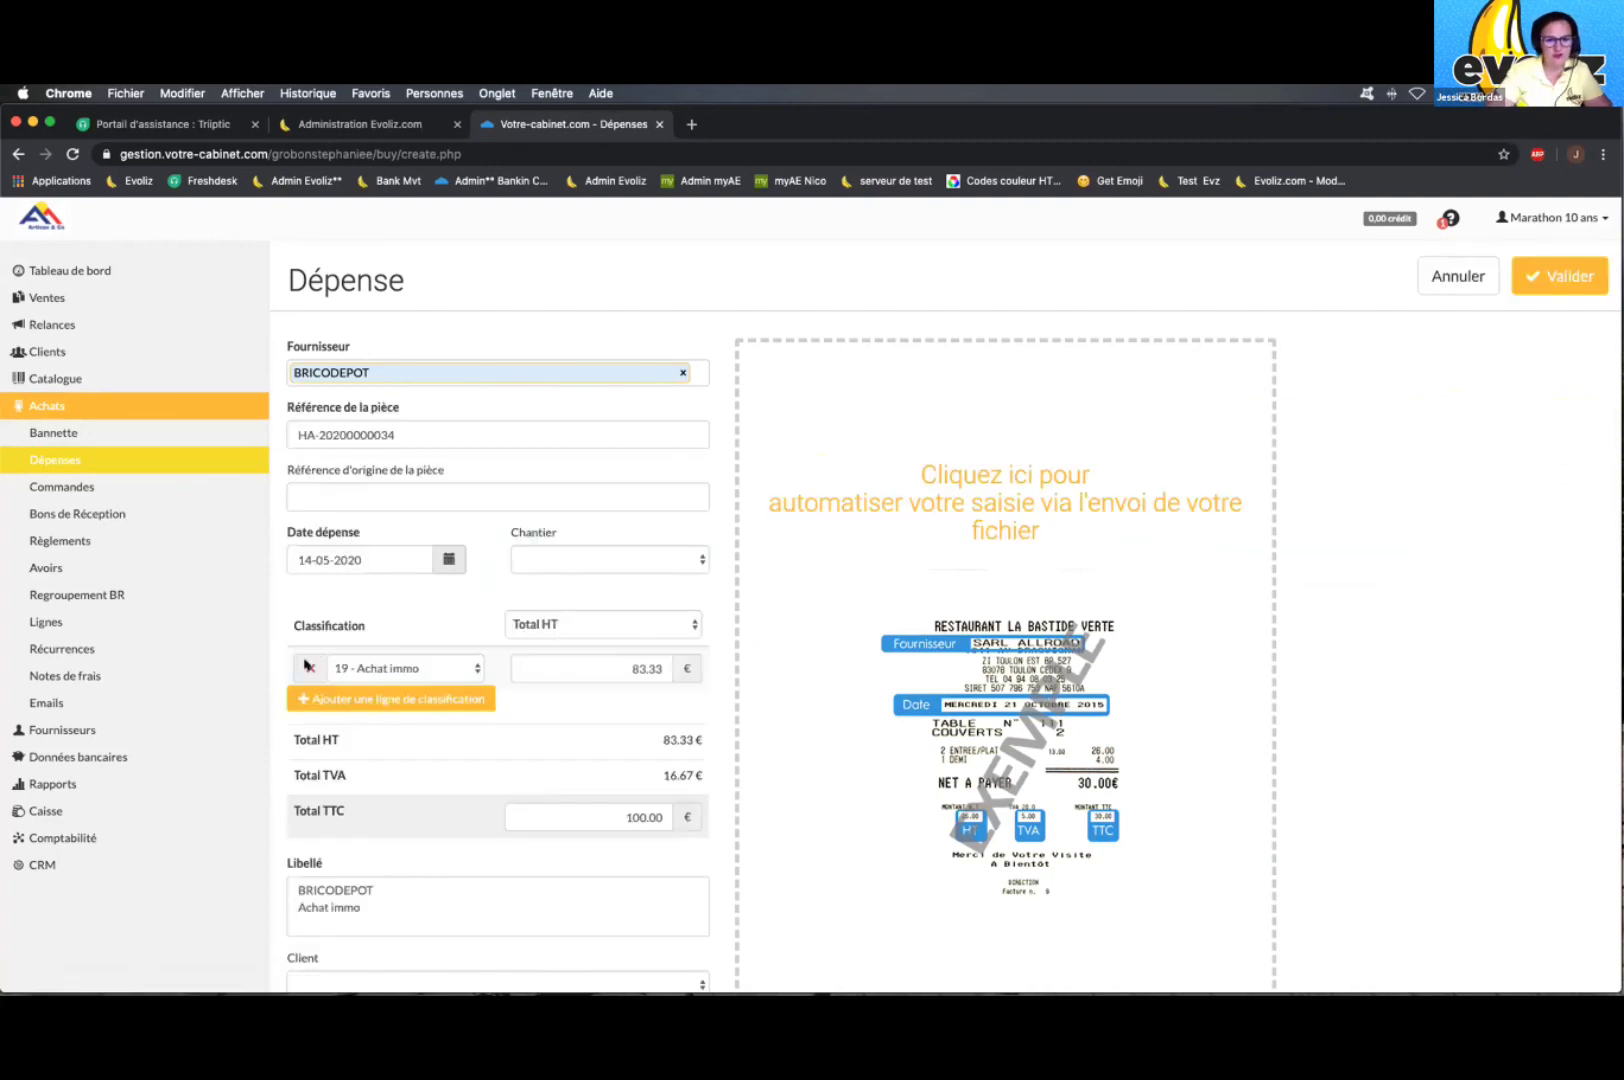
left_click(412, 666)
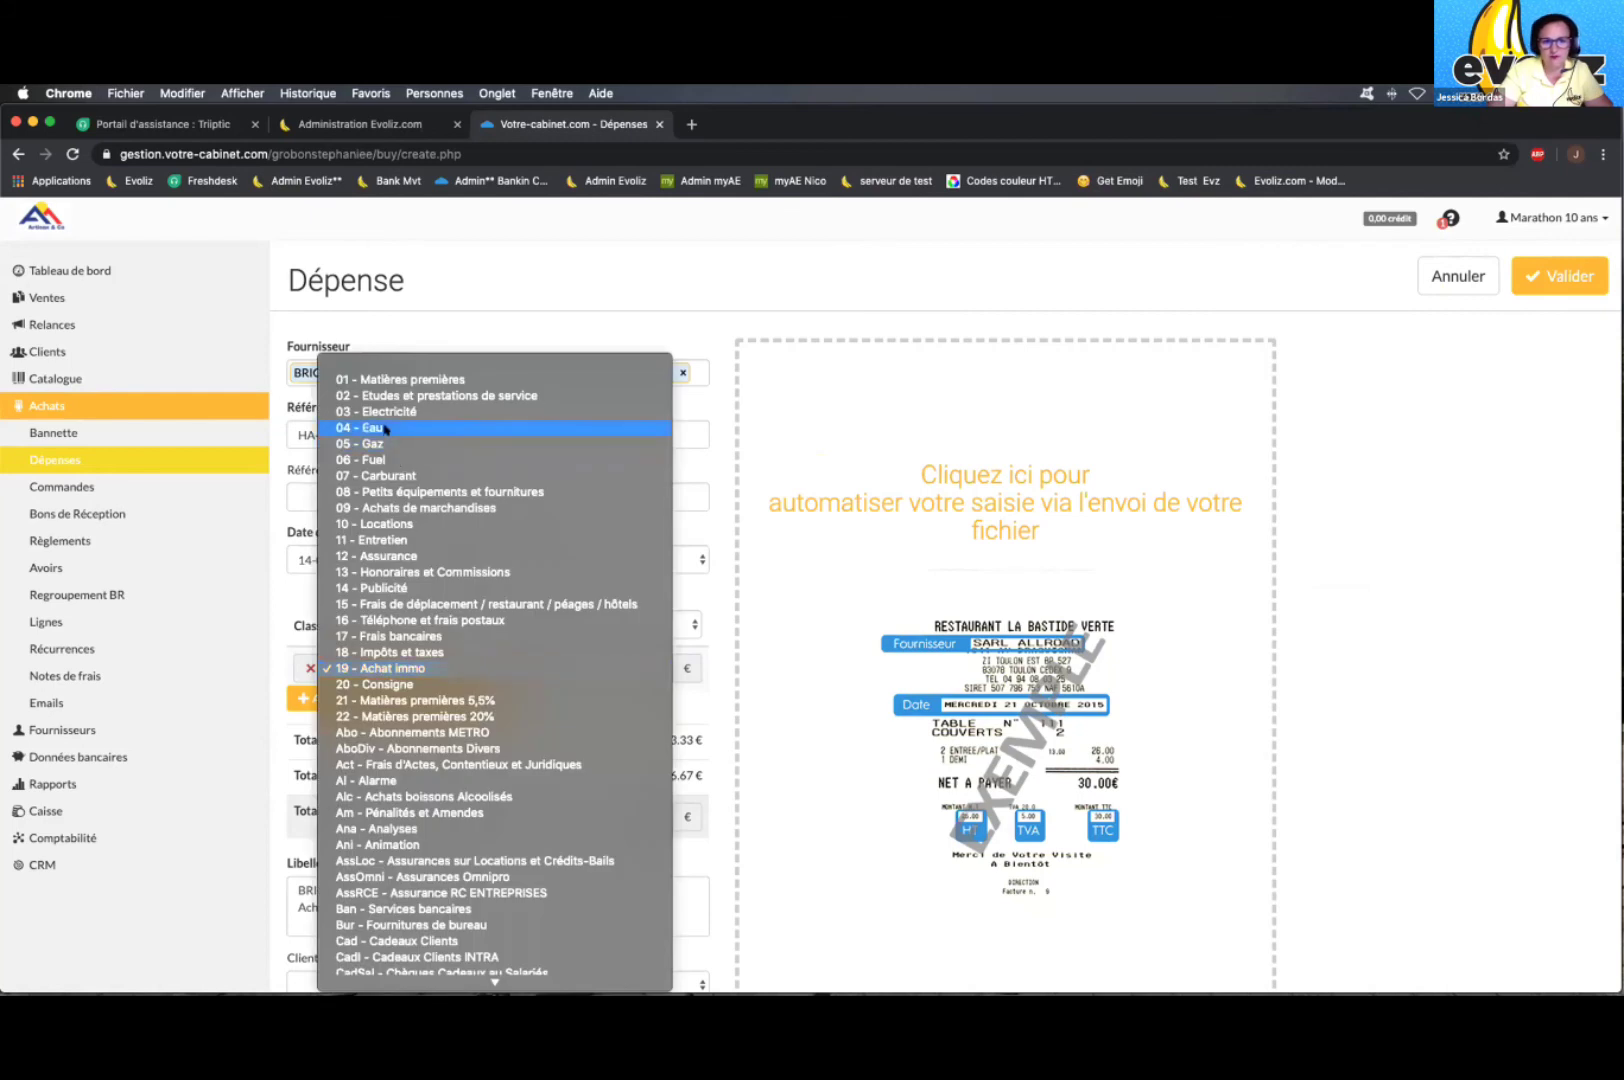
left_click(386, 428)
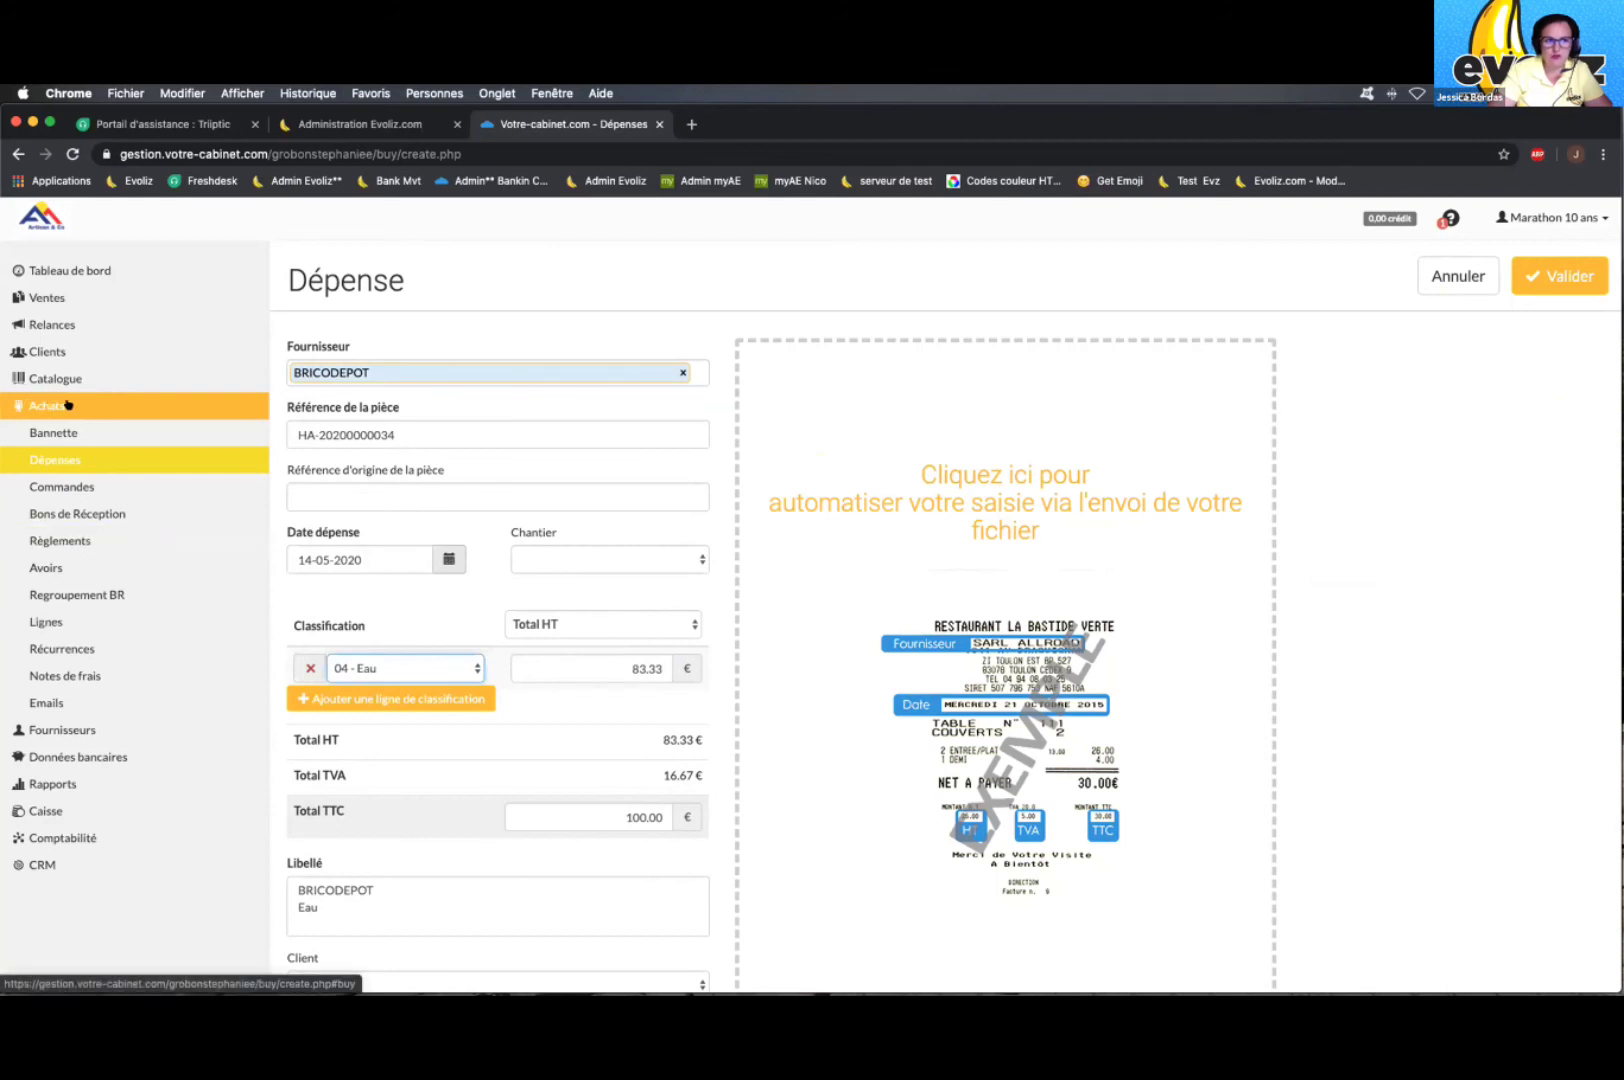
Step: Open the purchases report broken down by purchase classification and look through its classification table
left_click(50, 783)
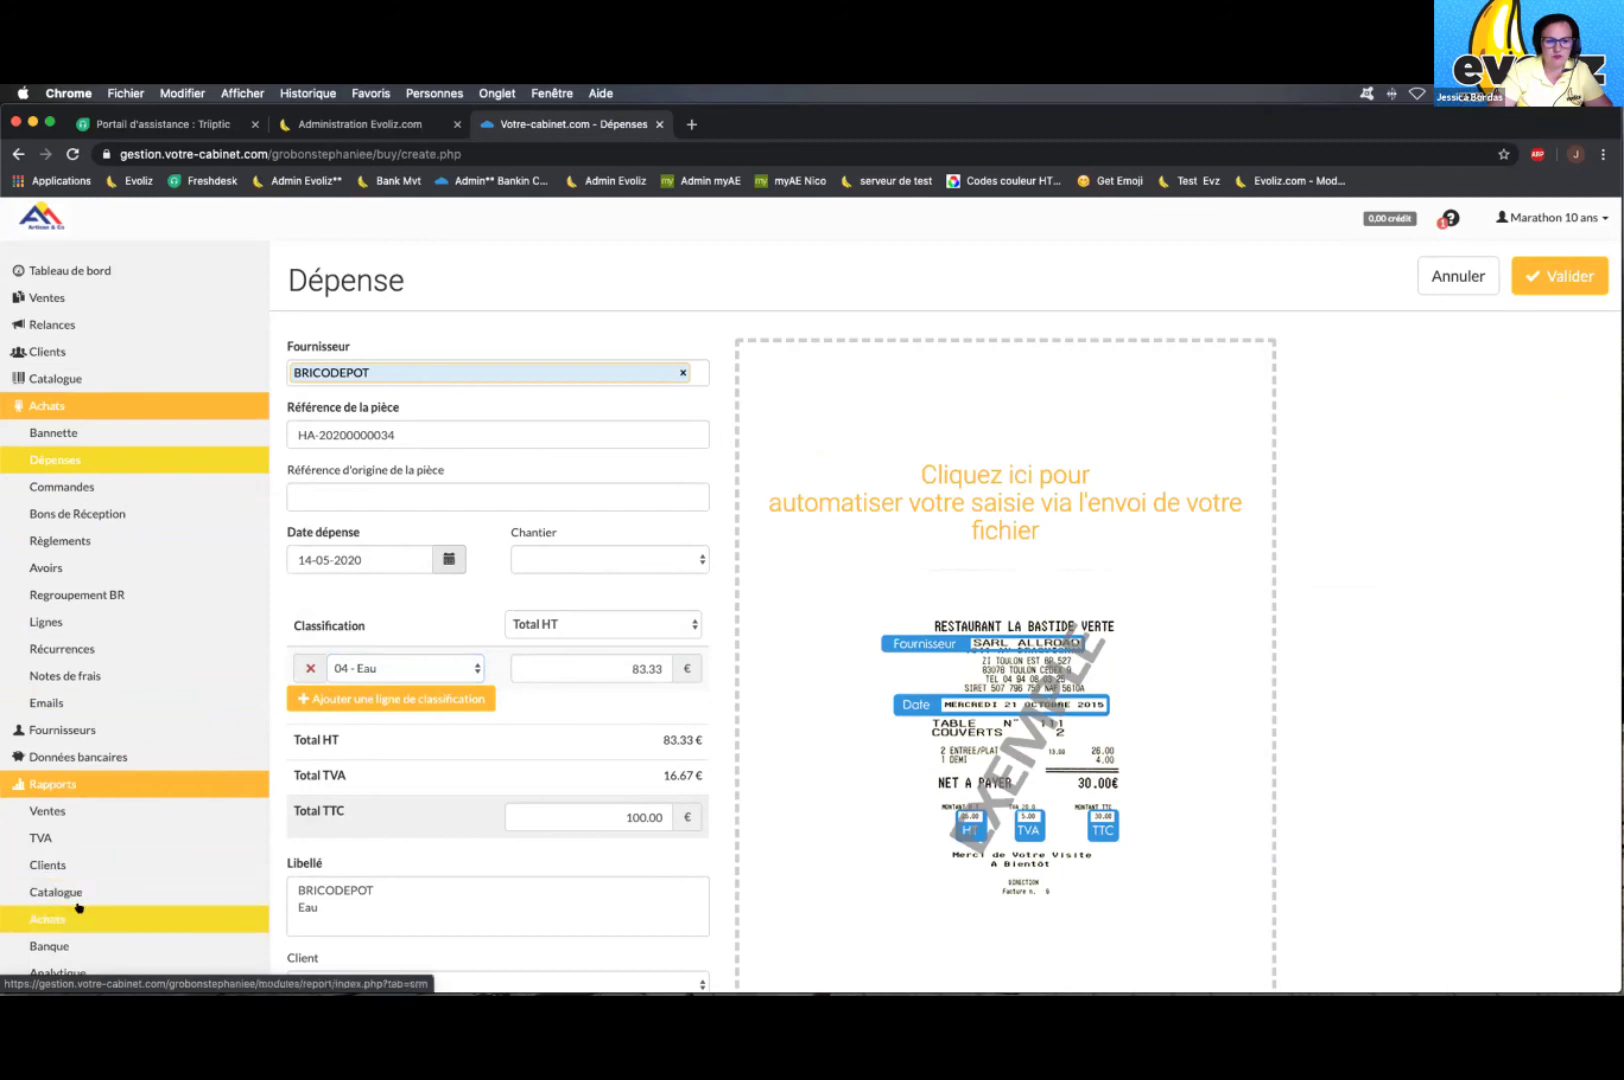
left_click(143, 922)
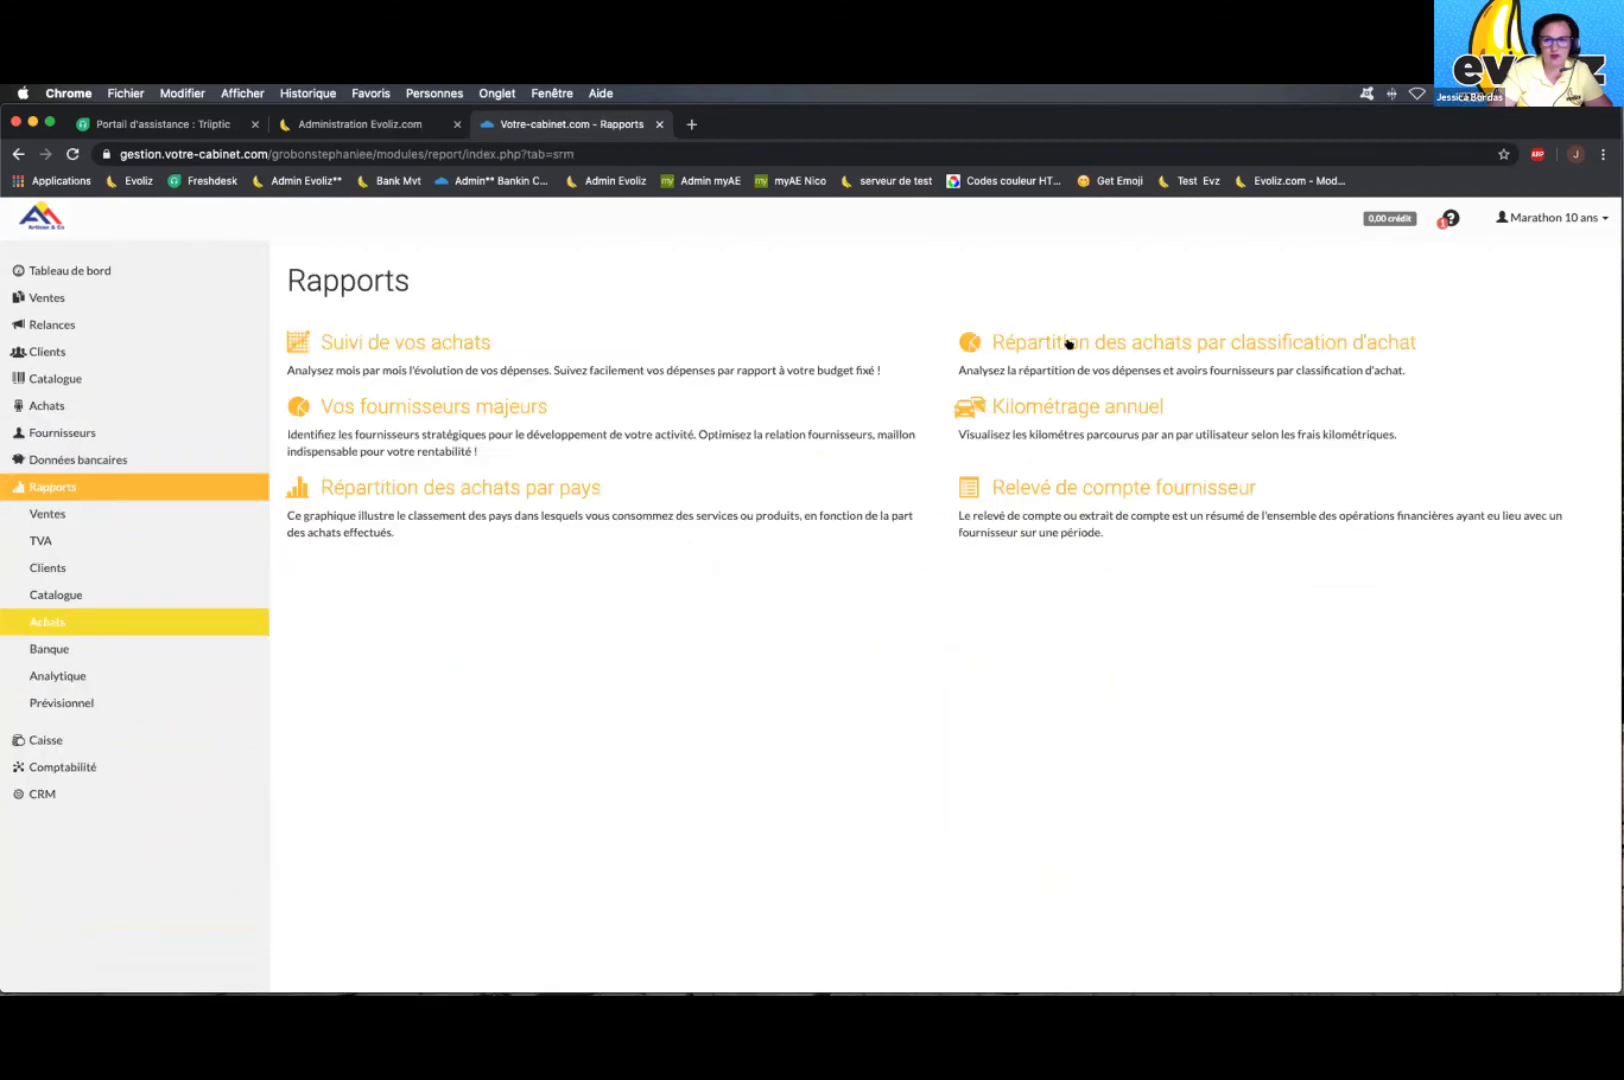
left_click(1254, 342)
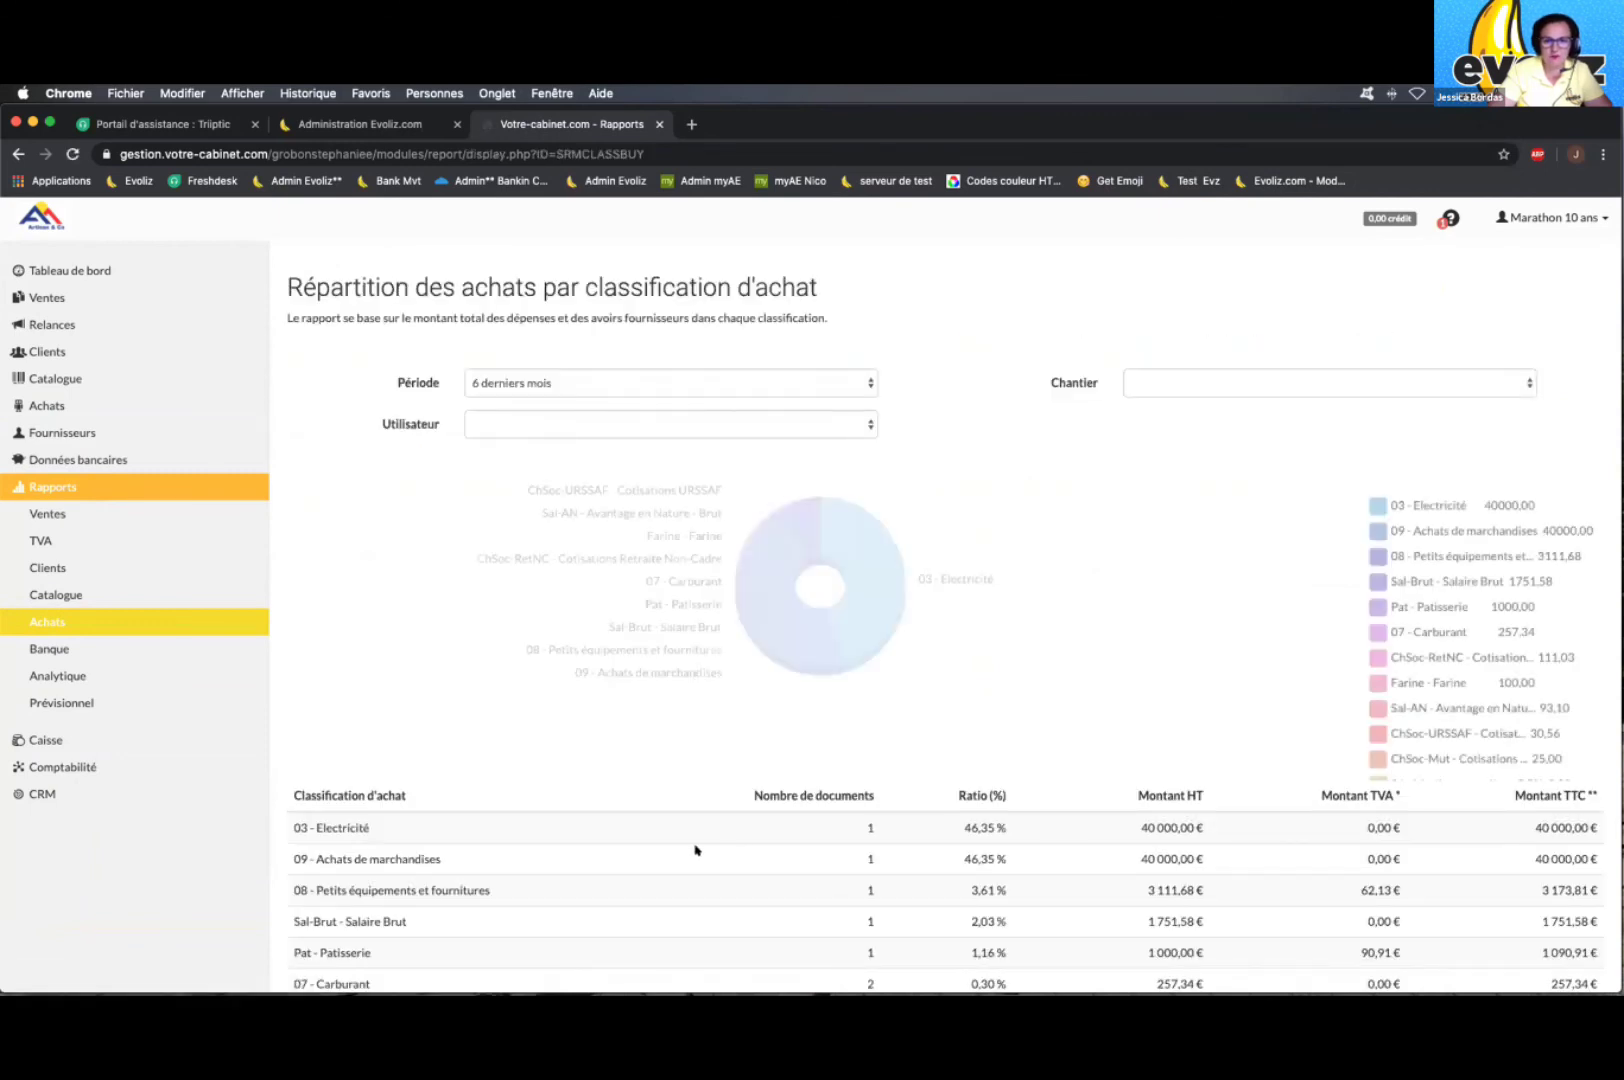
scroll(401, 850, "down", 2)
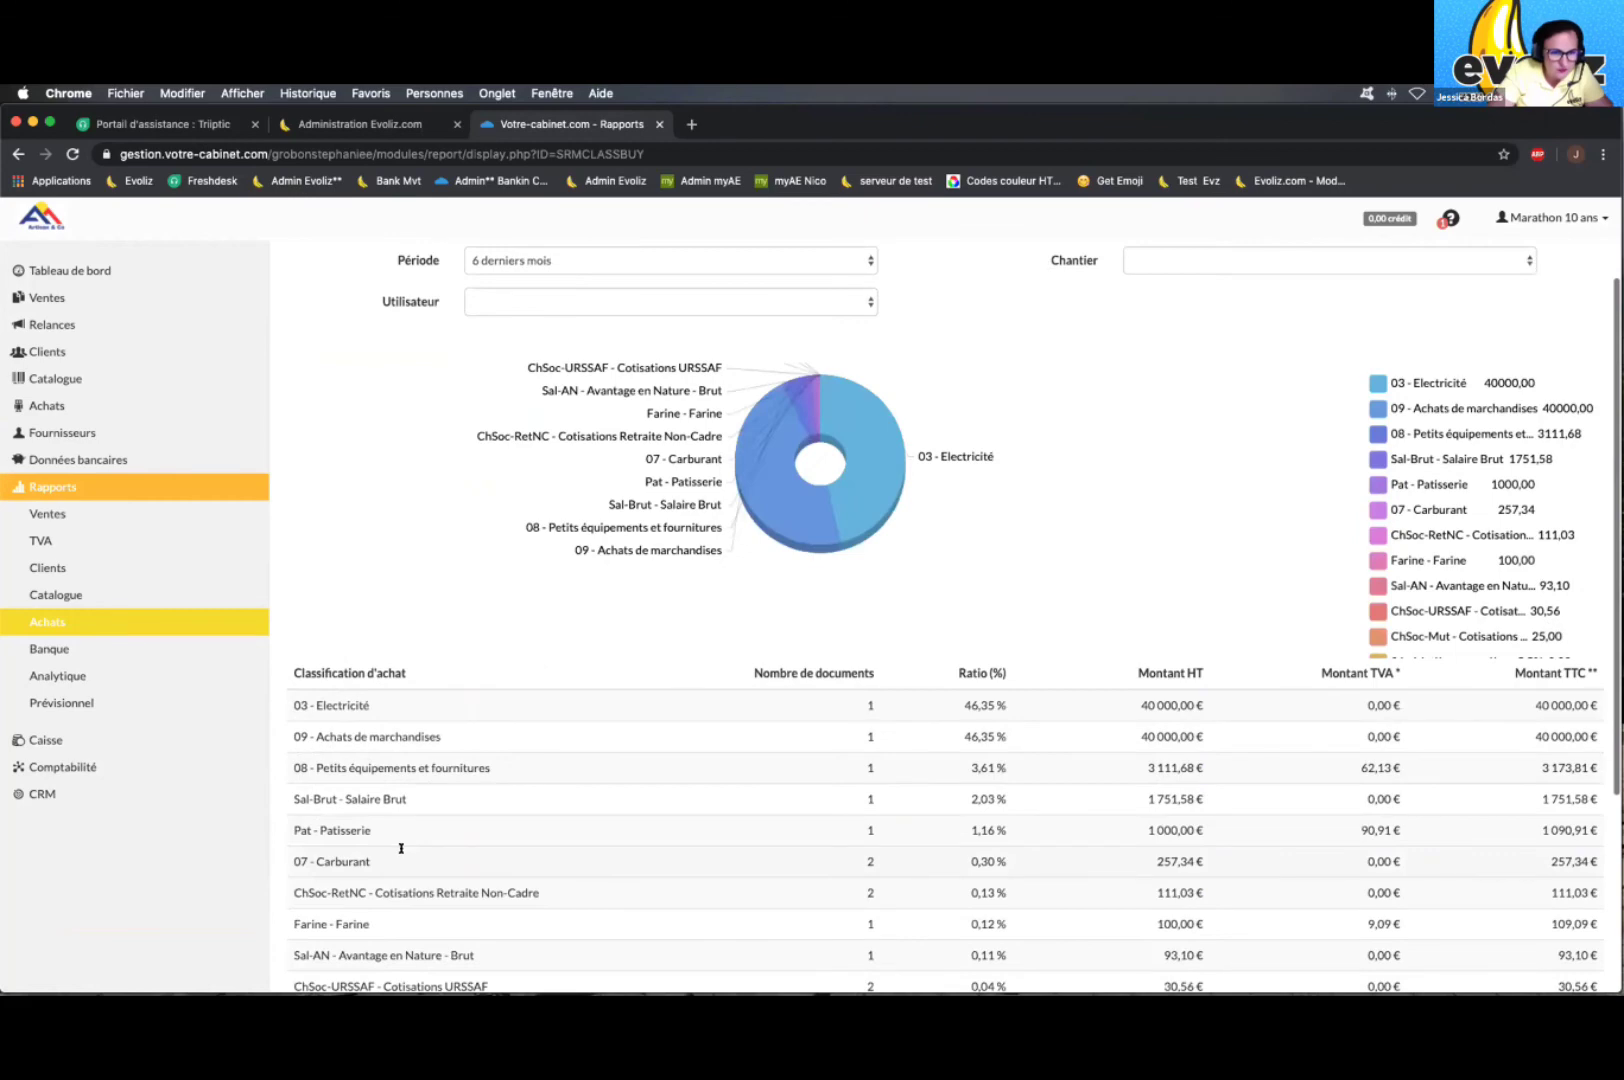
scroll(401, 851, "down", 2)
scroll(391, 795, "down", 1)
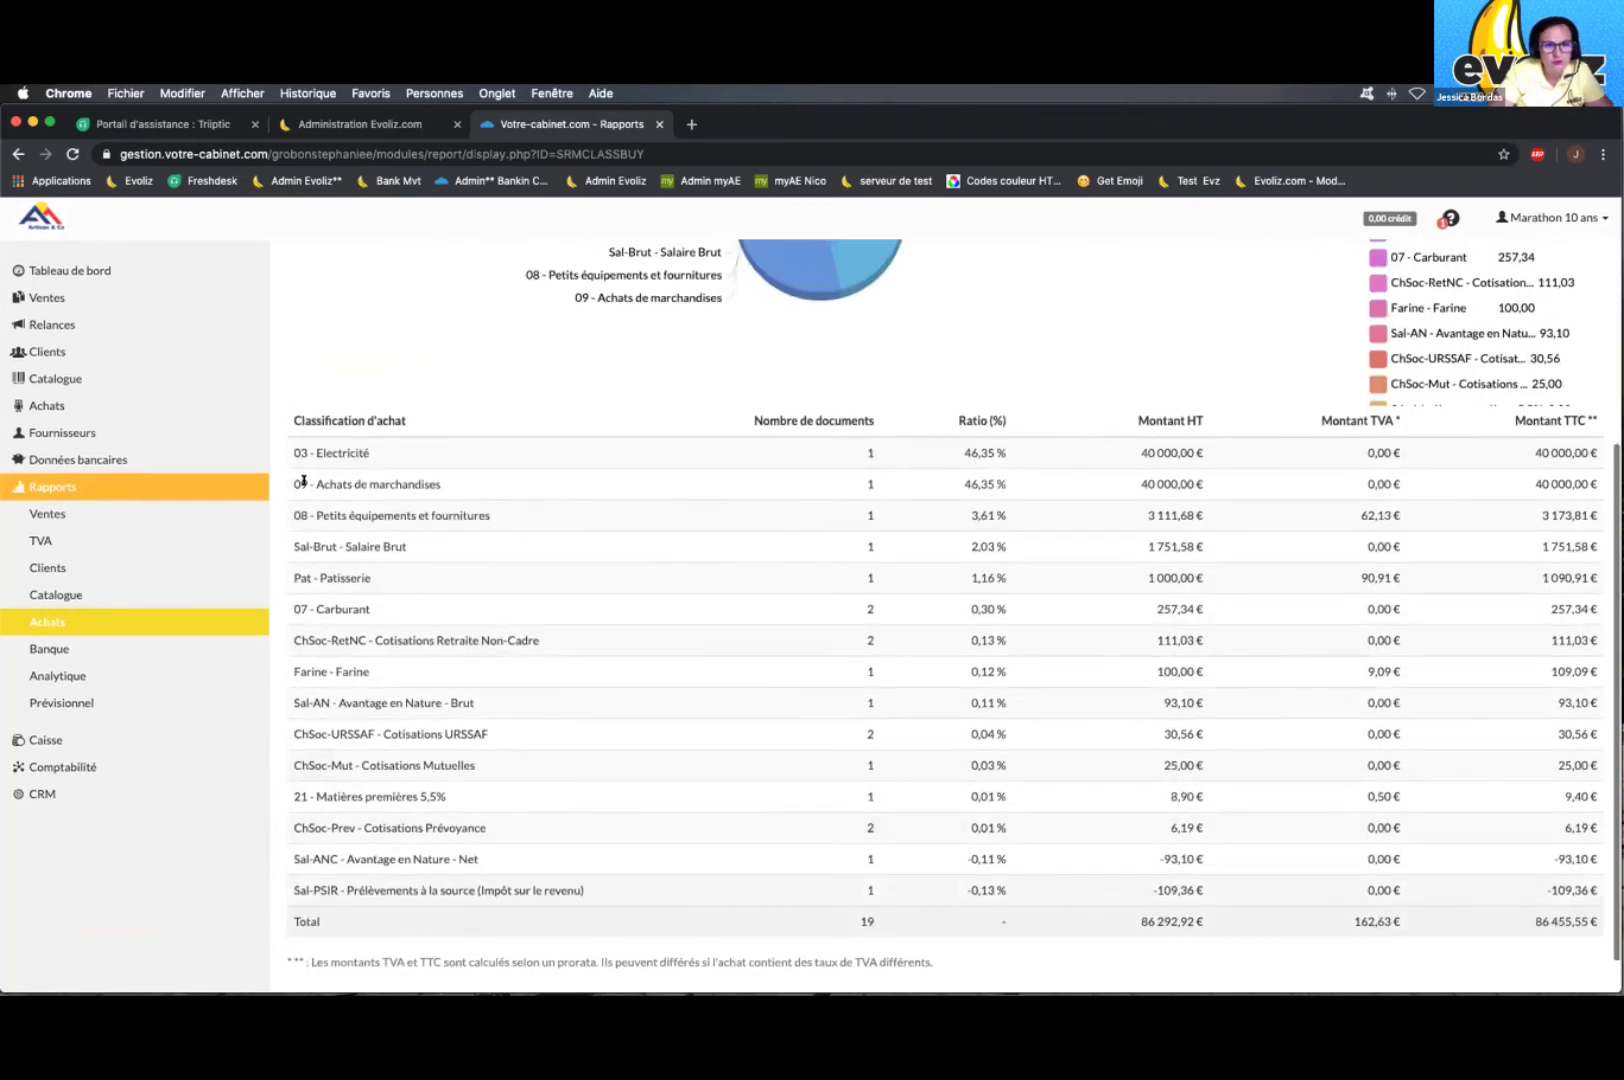
Step: Examine the document count and amounts for 03 - Electricité in the purchase classification report, and look back over its chart
left_click_drag(409, 489, 300, 490)
scroll(760, 560, "up", 1)
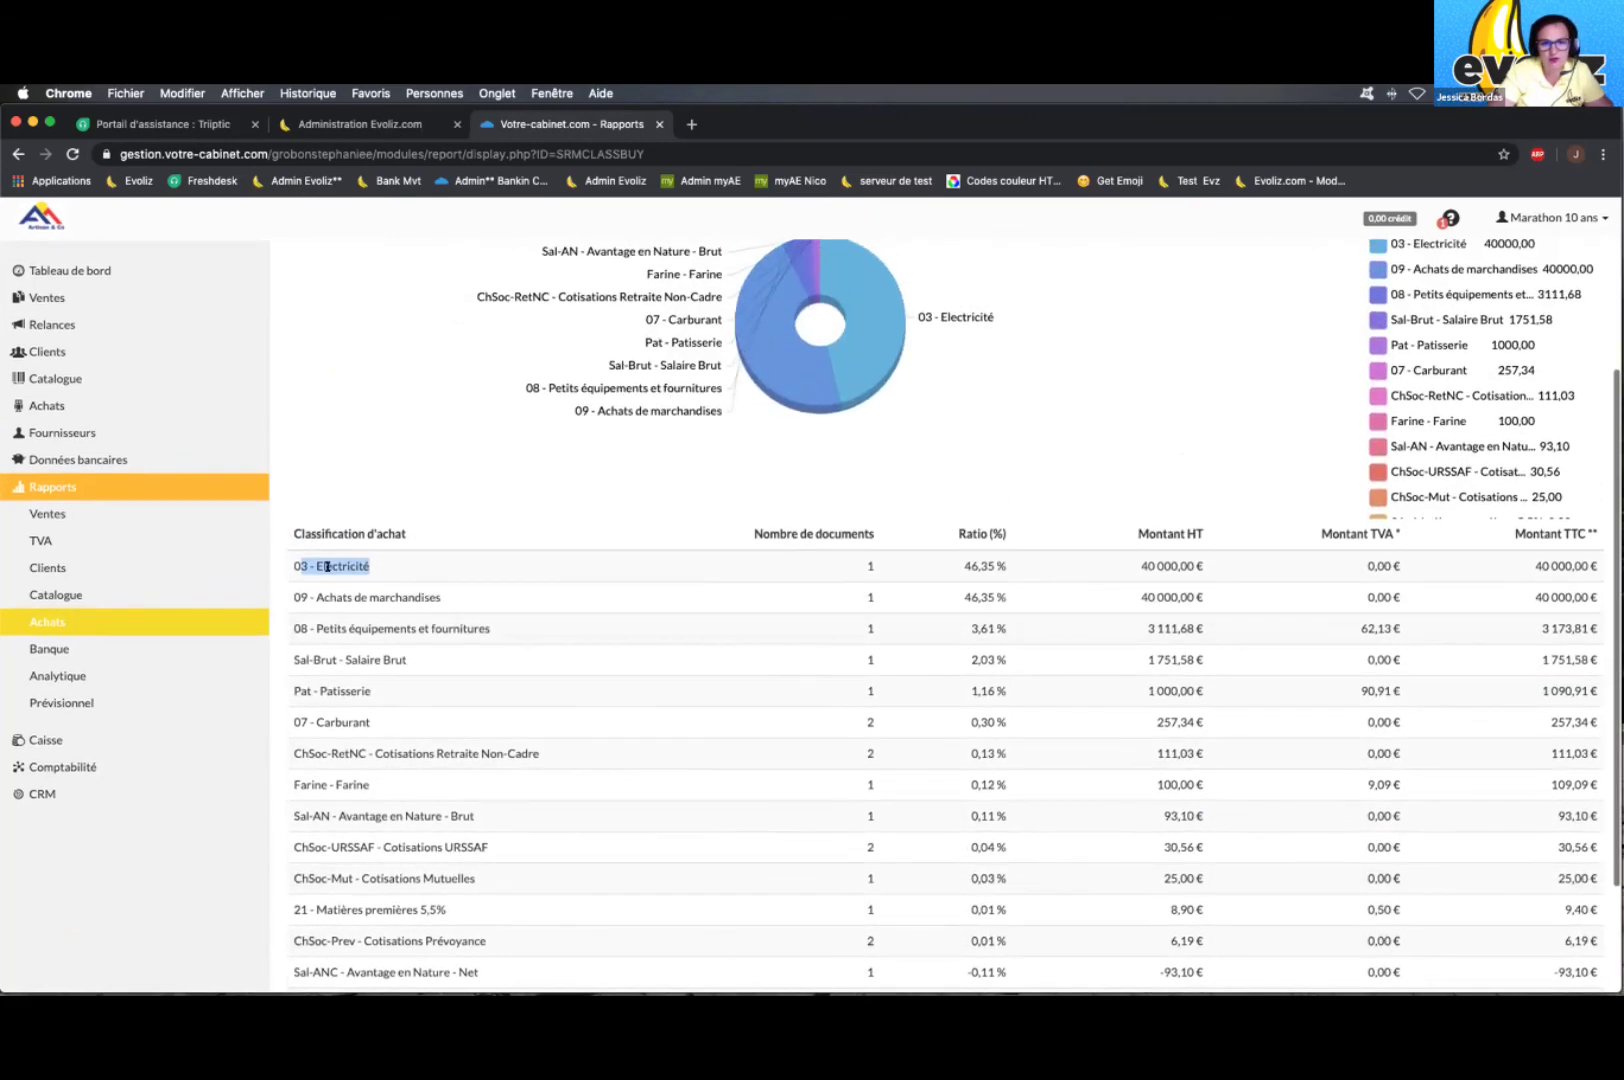
double_click(875, 566)
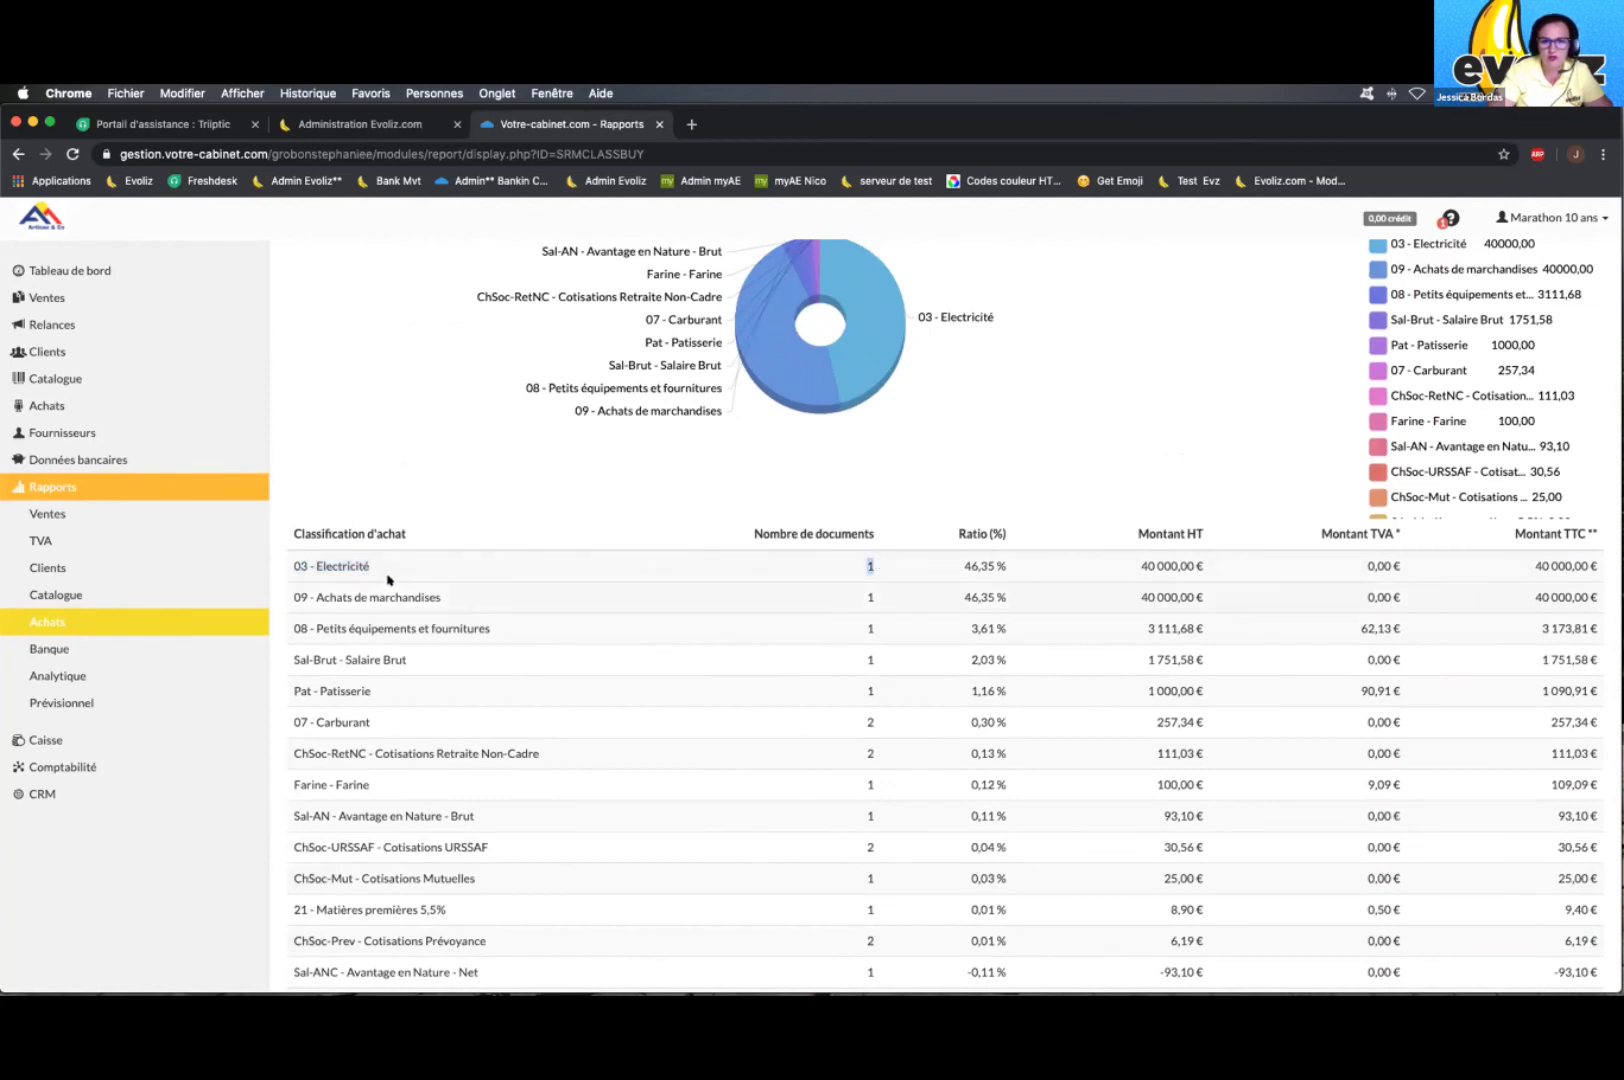
scroll(420, 598, "up", 1)
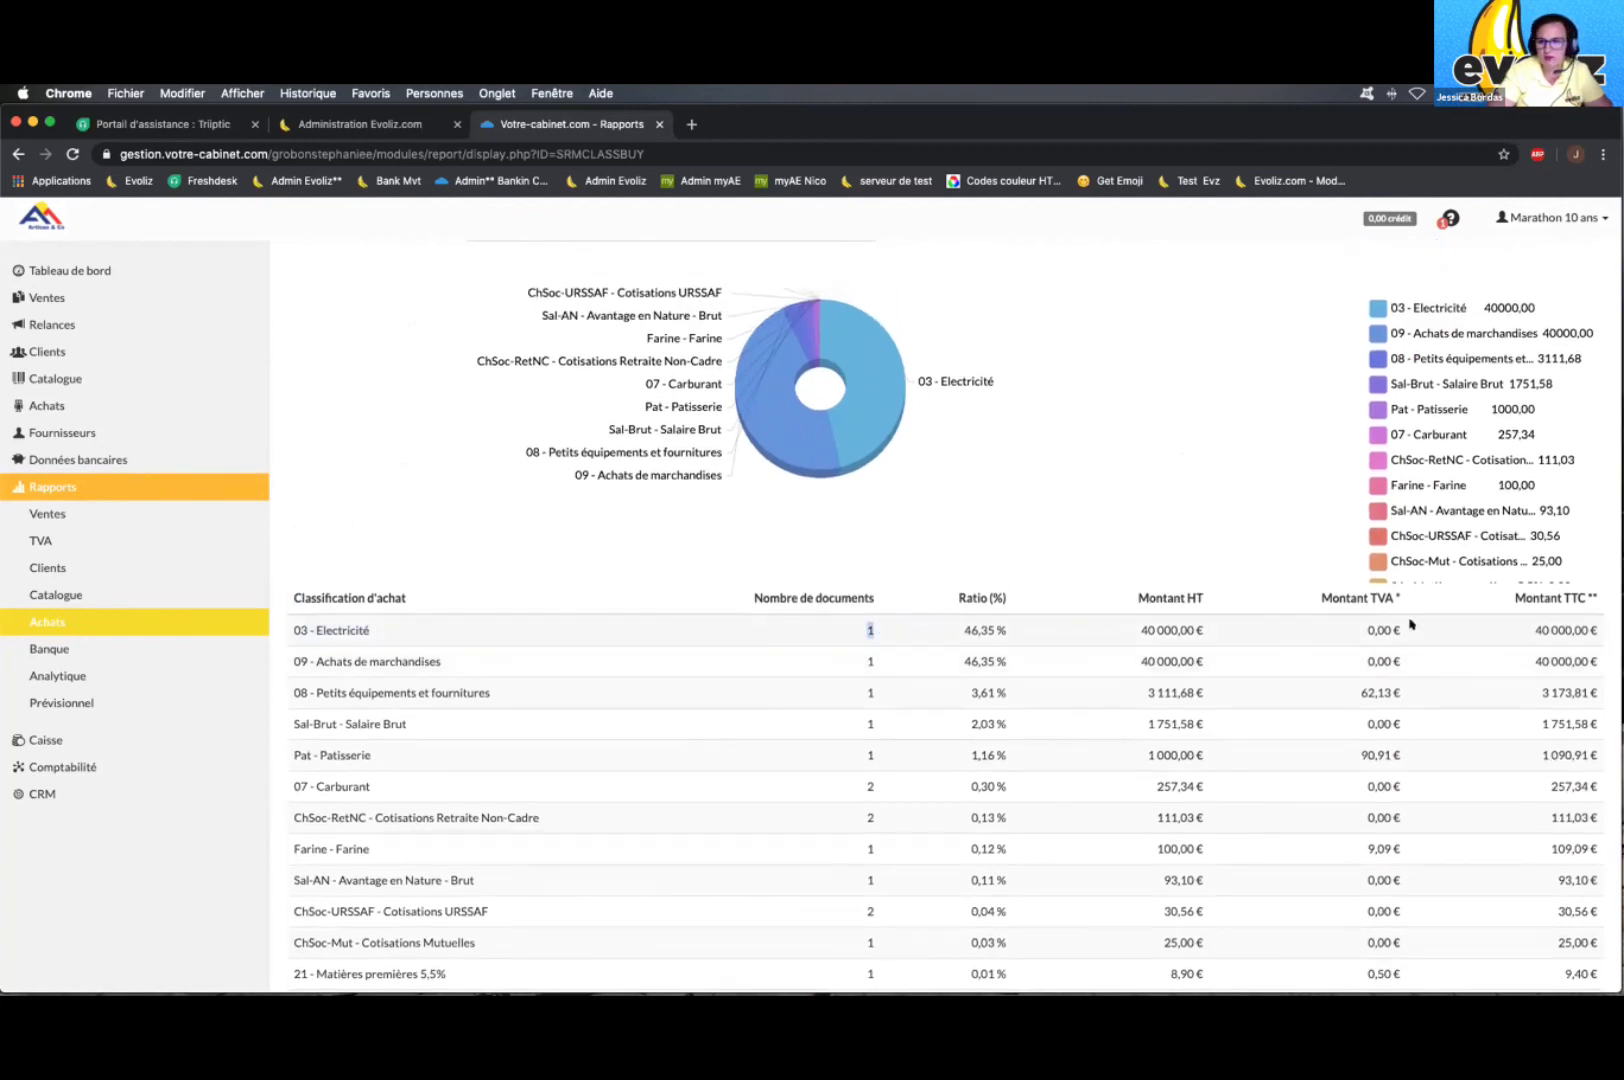
scroll(968, 707, "up", 1)
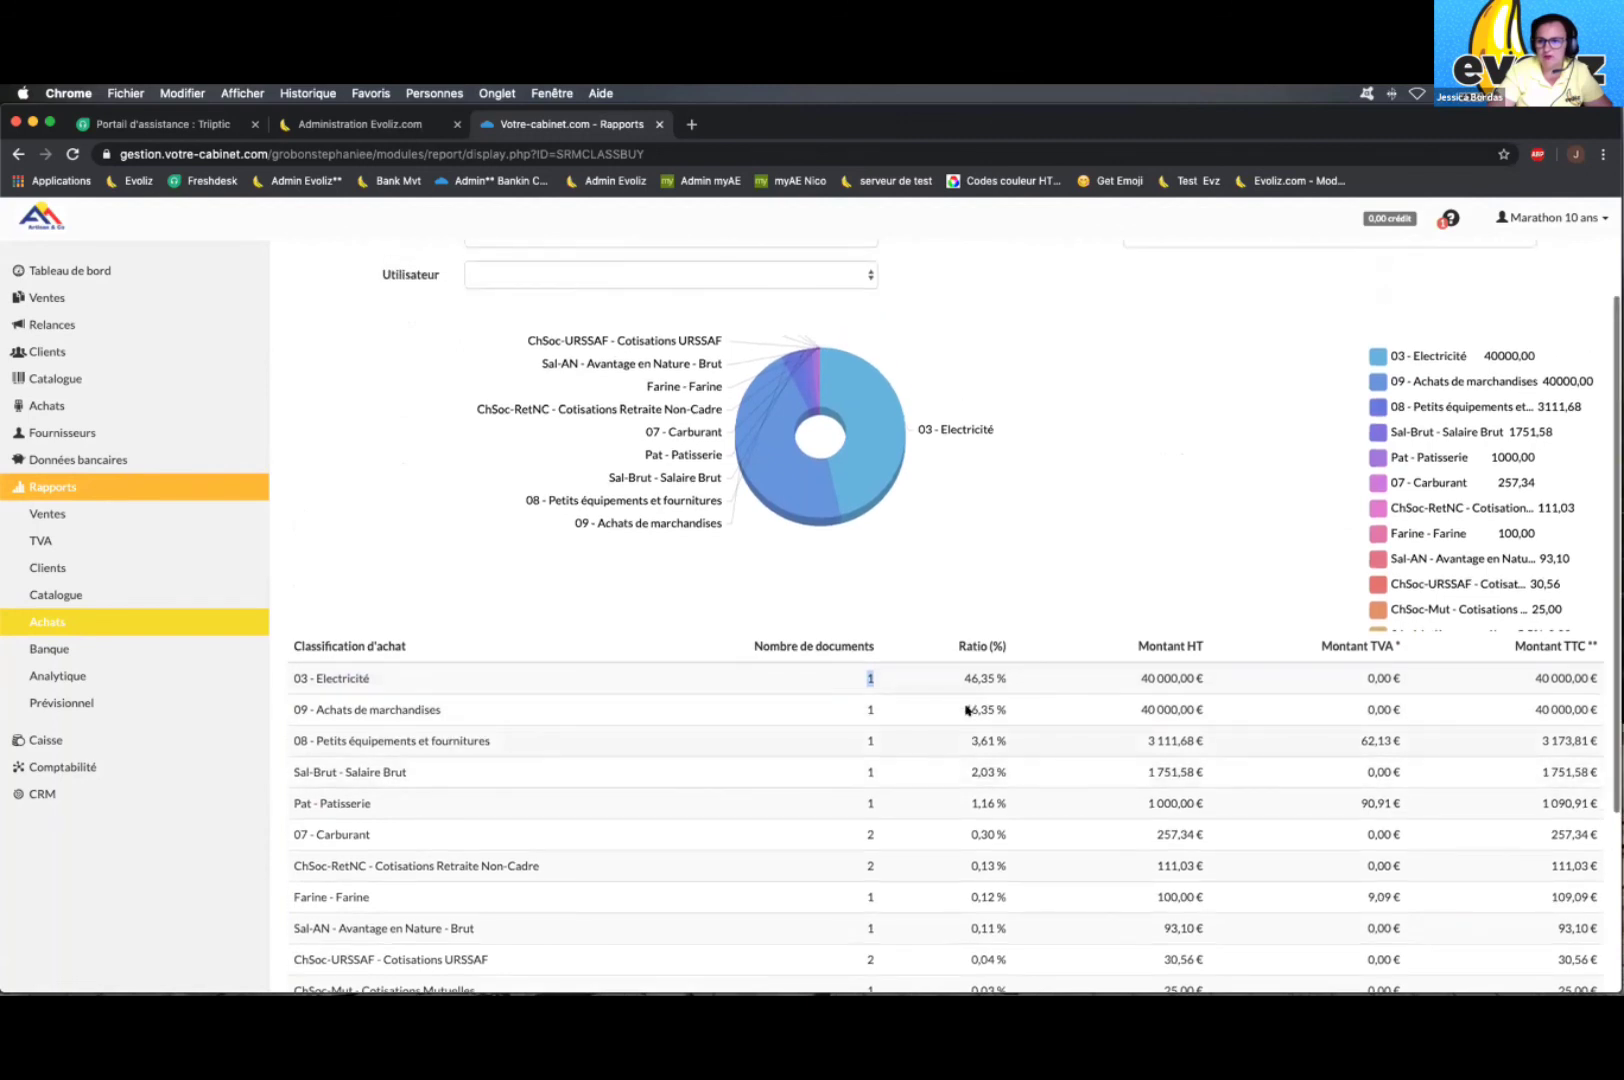
scroll(966, 710, "up", 1)
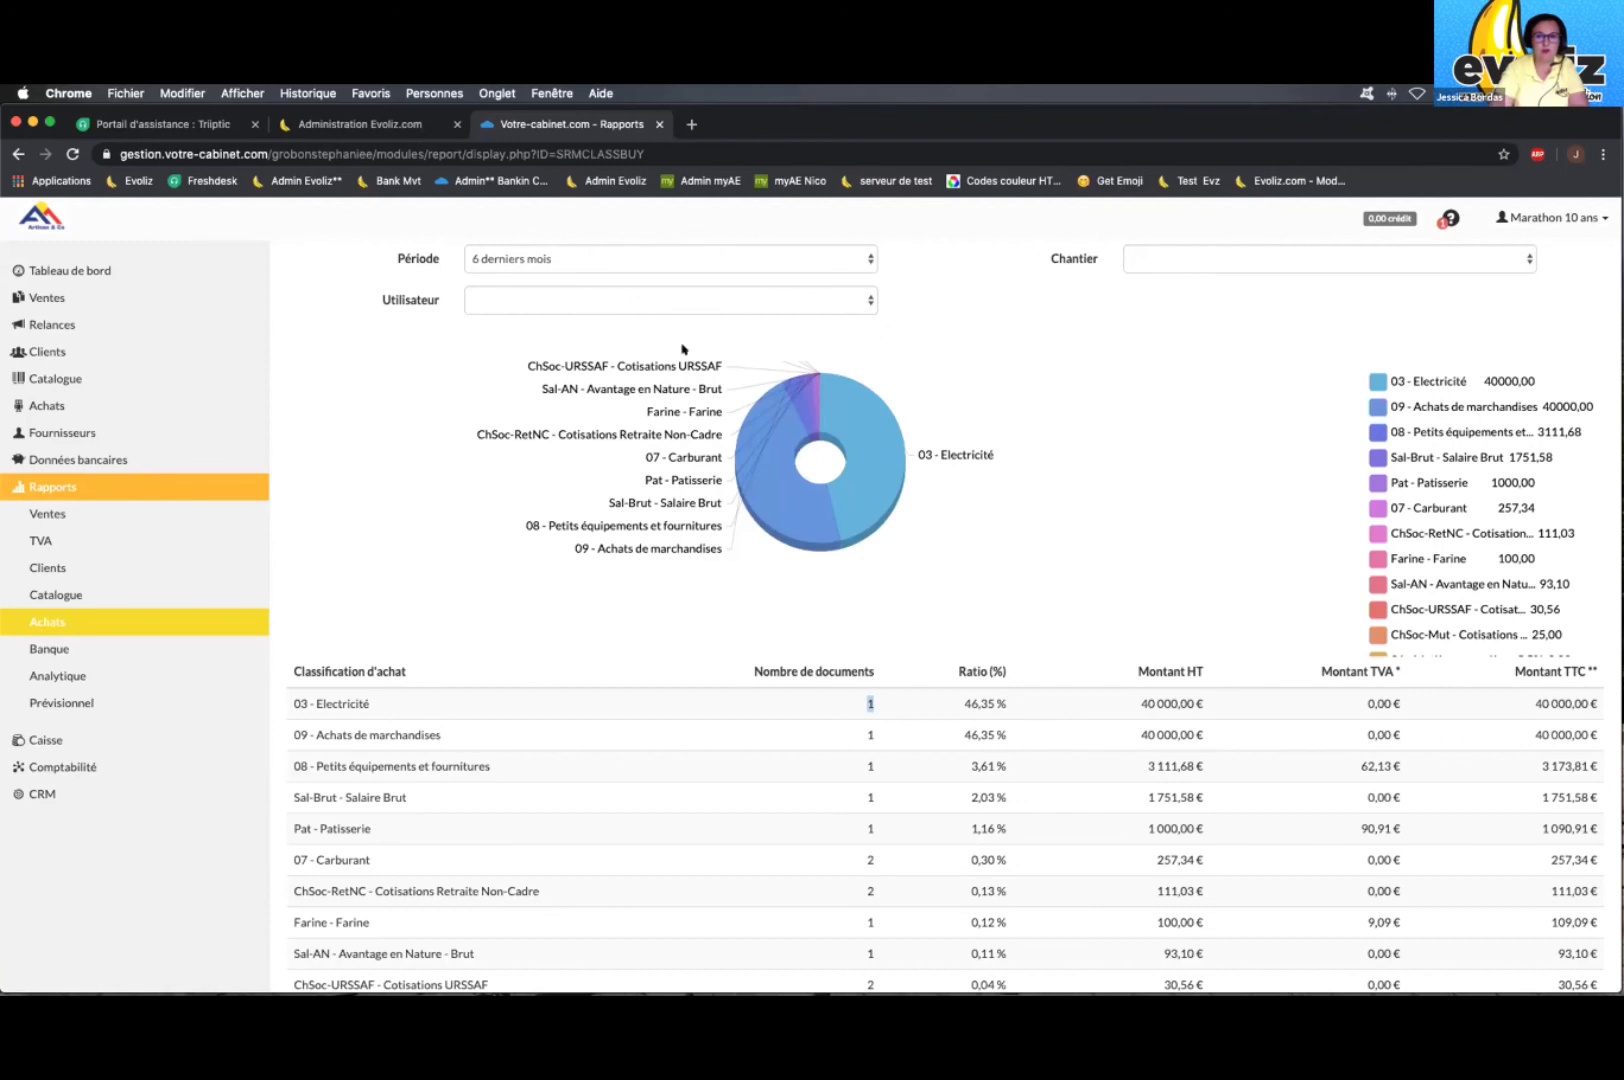
scroll(256, 730, "up", 1)
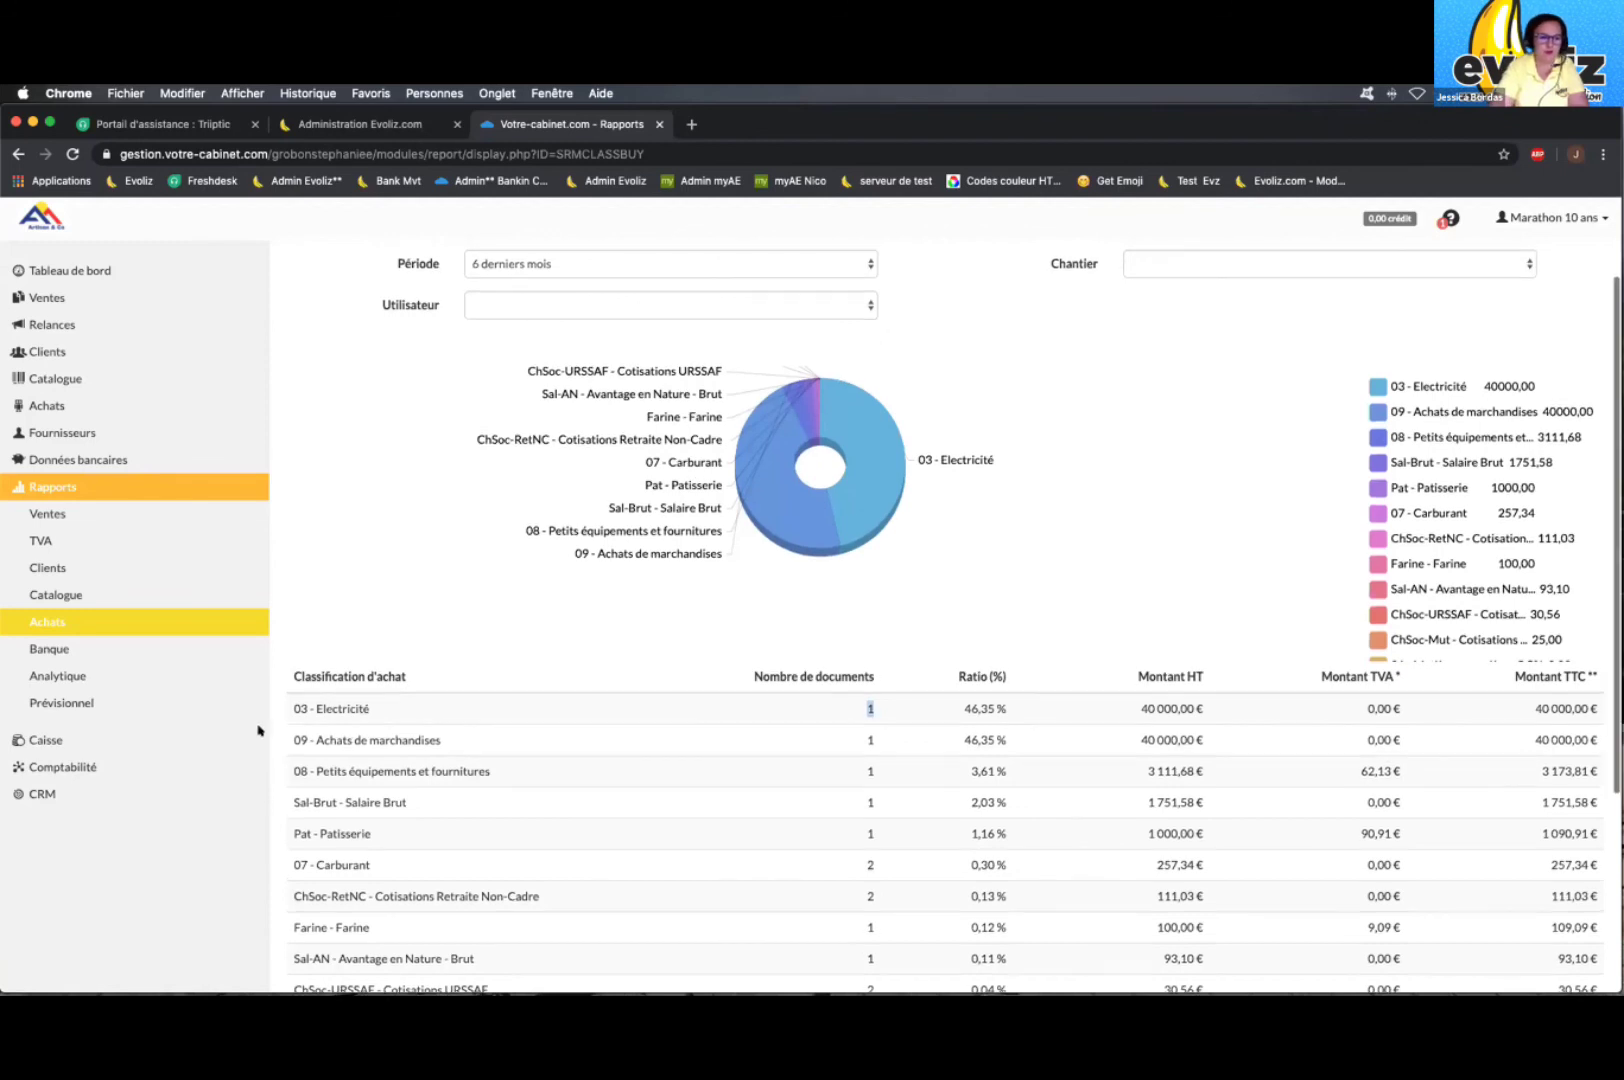
Step: Open the sales classifications from the Gestion section of the account parameters to review their accounting accounts
left_click(60, 487)
left_click(1553, 215)
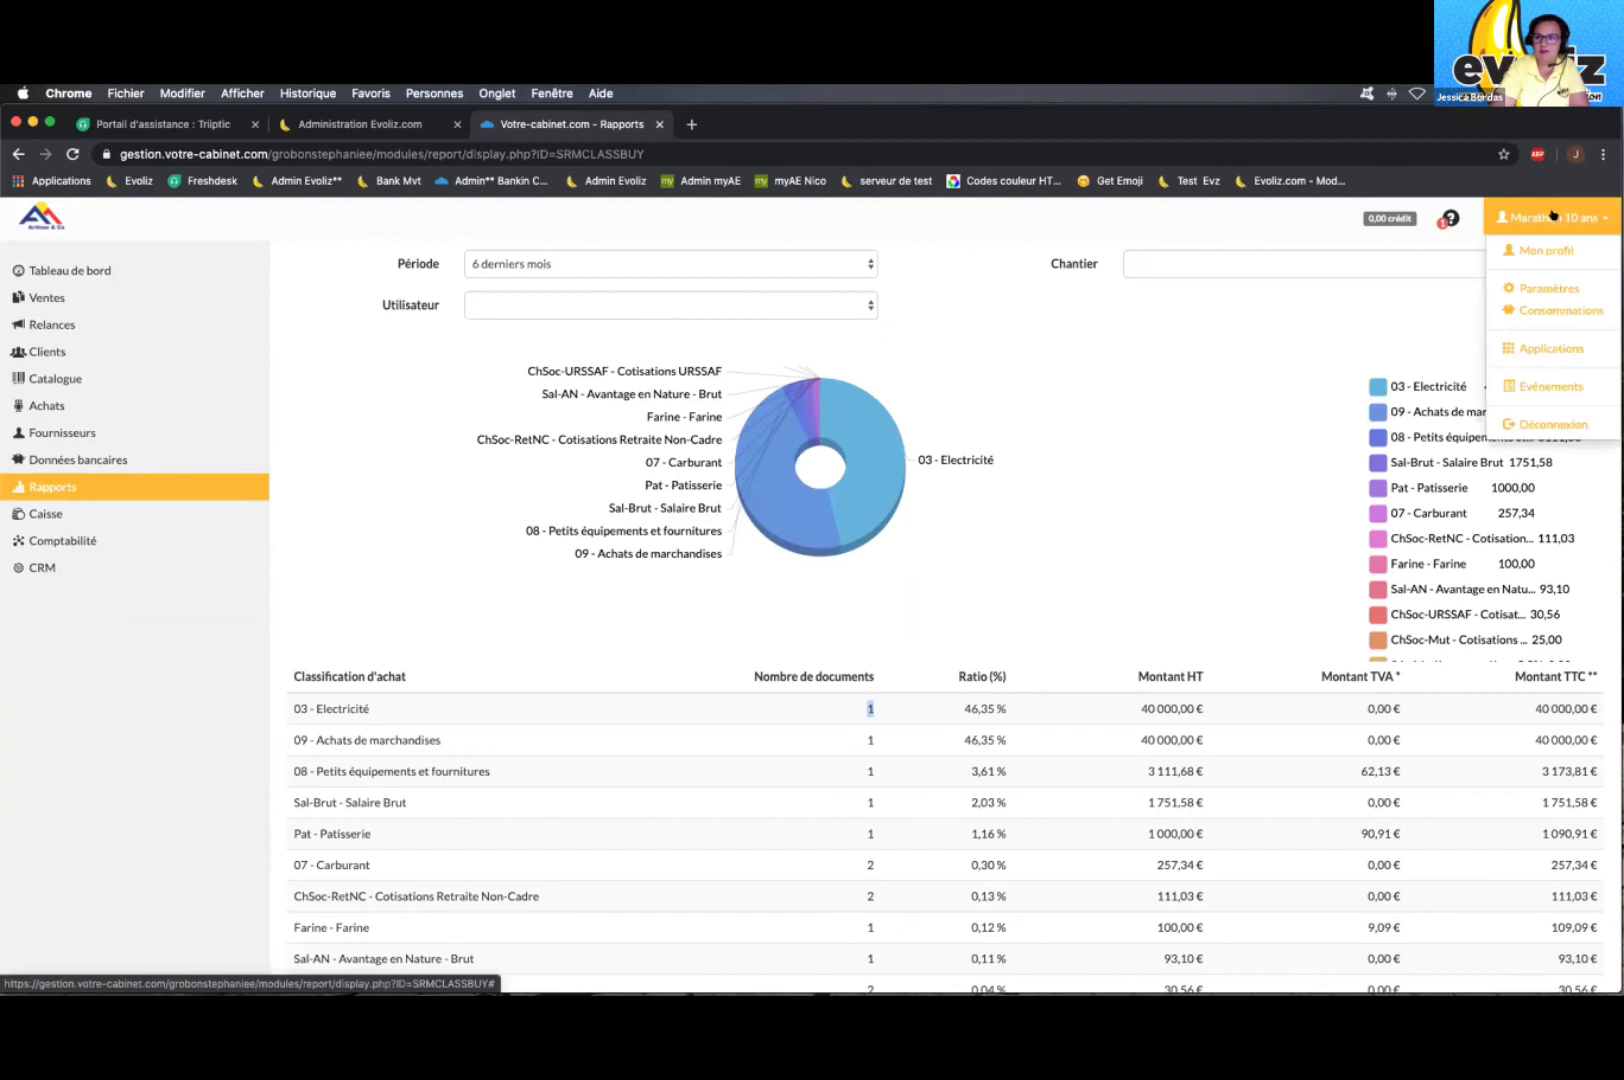
left_click(1549, 288)
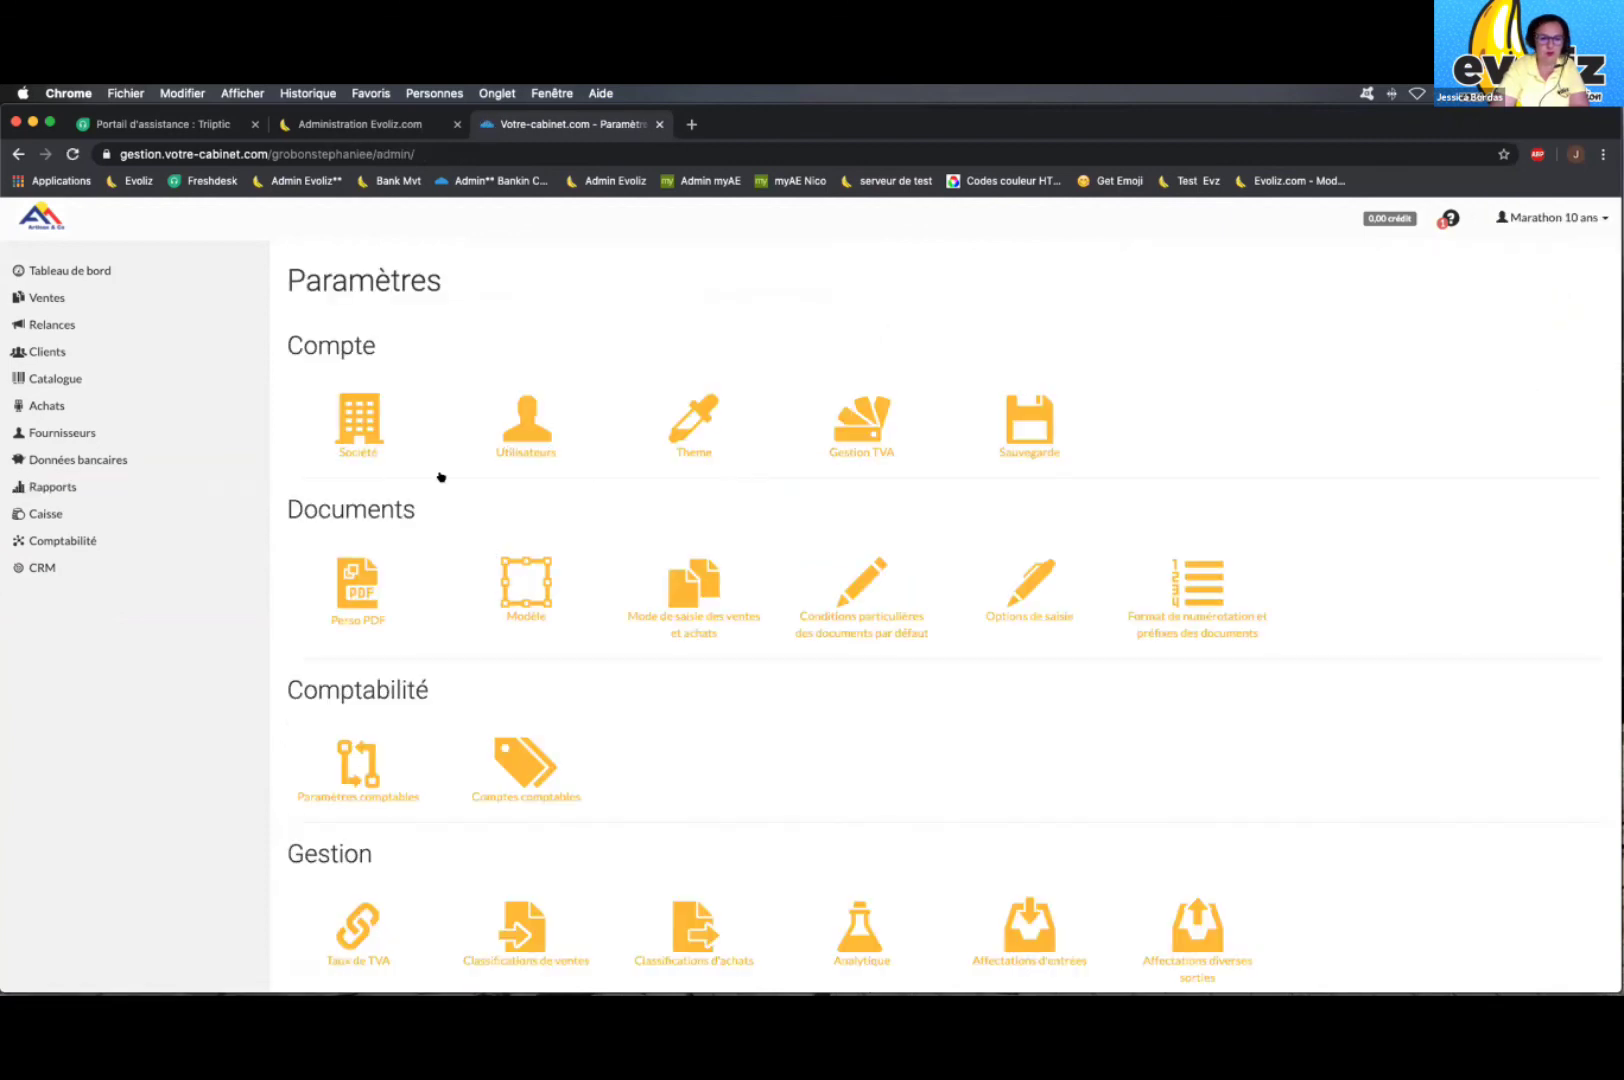
scroll(475, 471, "down", 3)
scroll(541, 437, "down", 1)
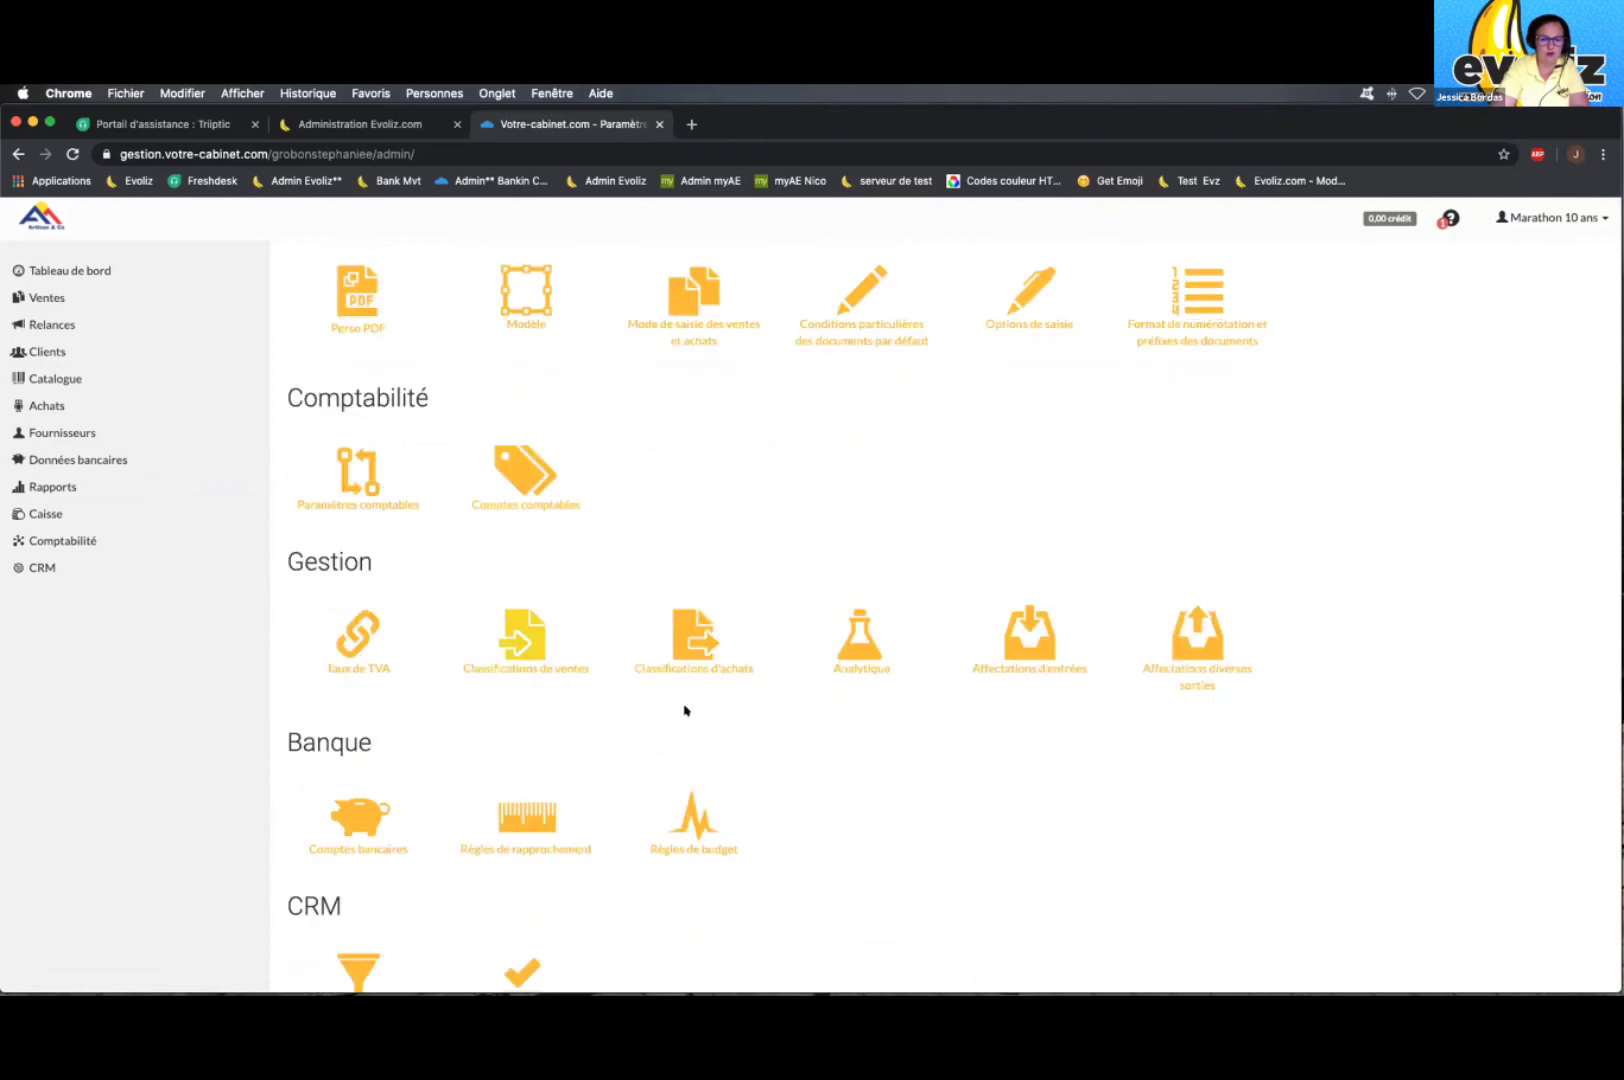
left_click(536, 669)
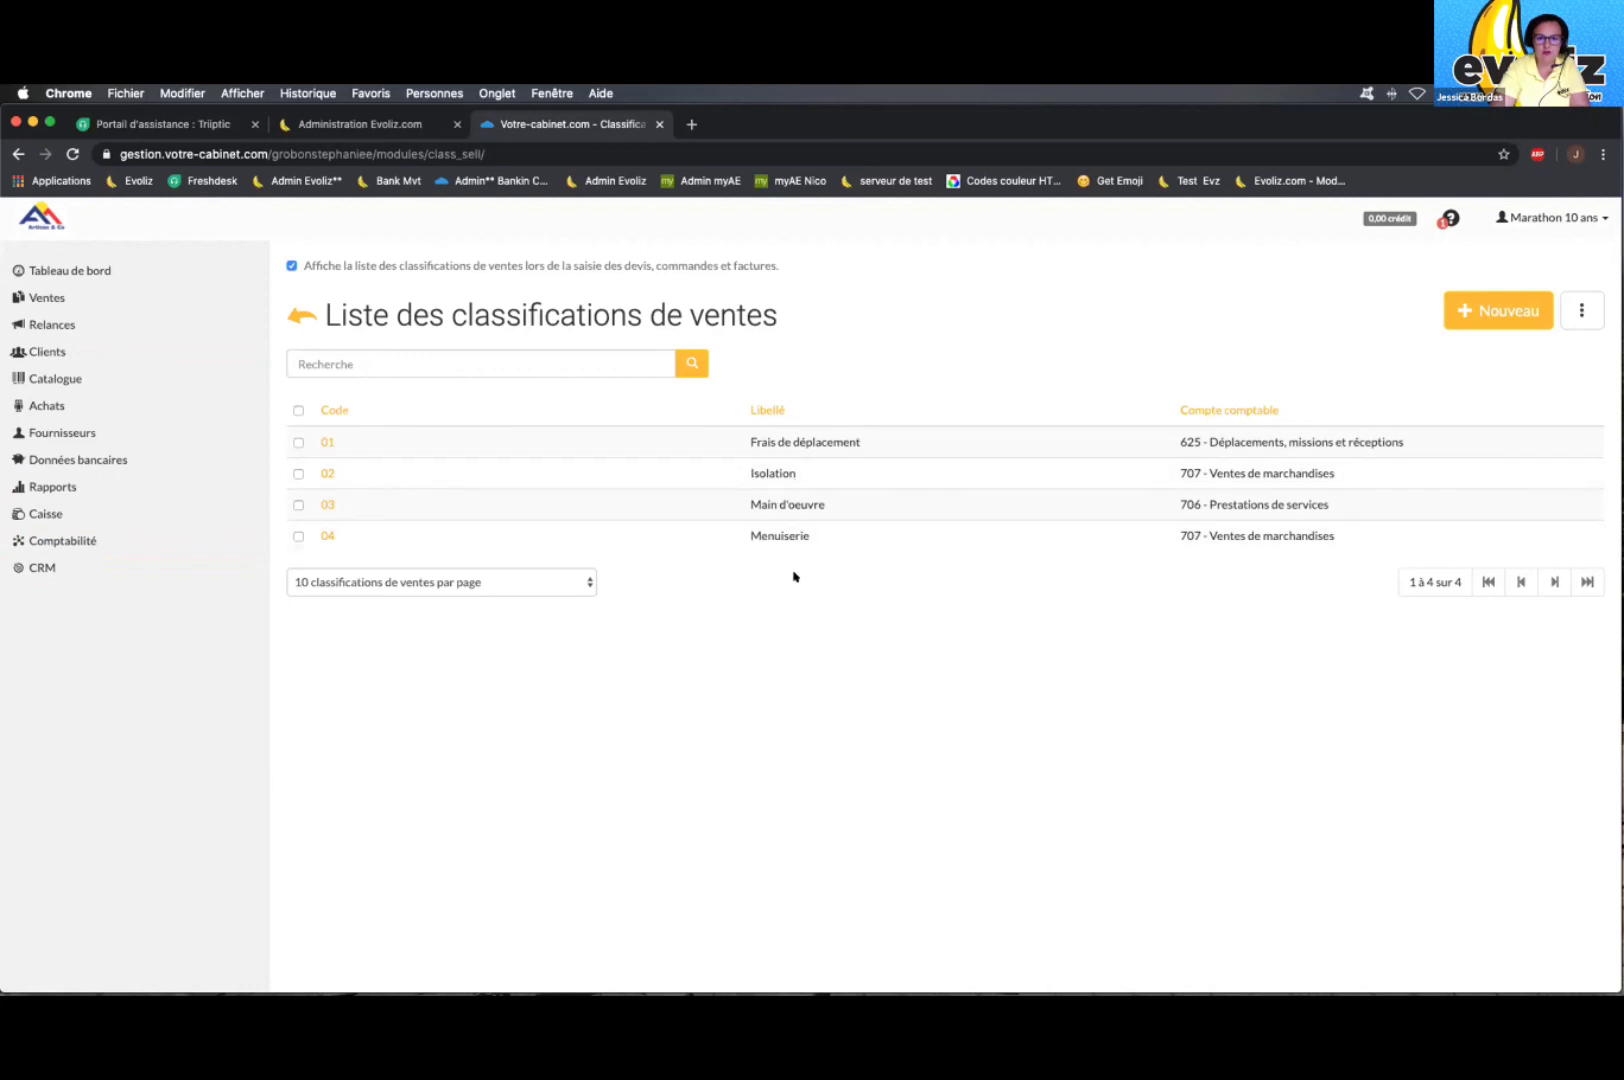
Step: Open catalogue article 1011, Panneaux en laine de verre Thermocoustic kraft, and check its assigned sales classification
left_click(29, 299)
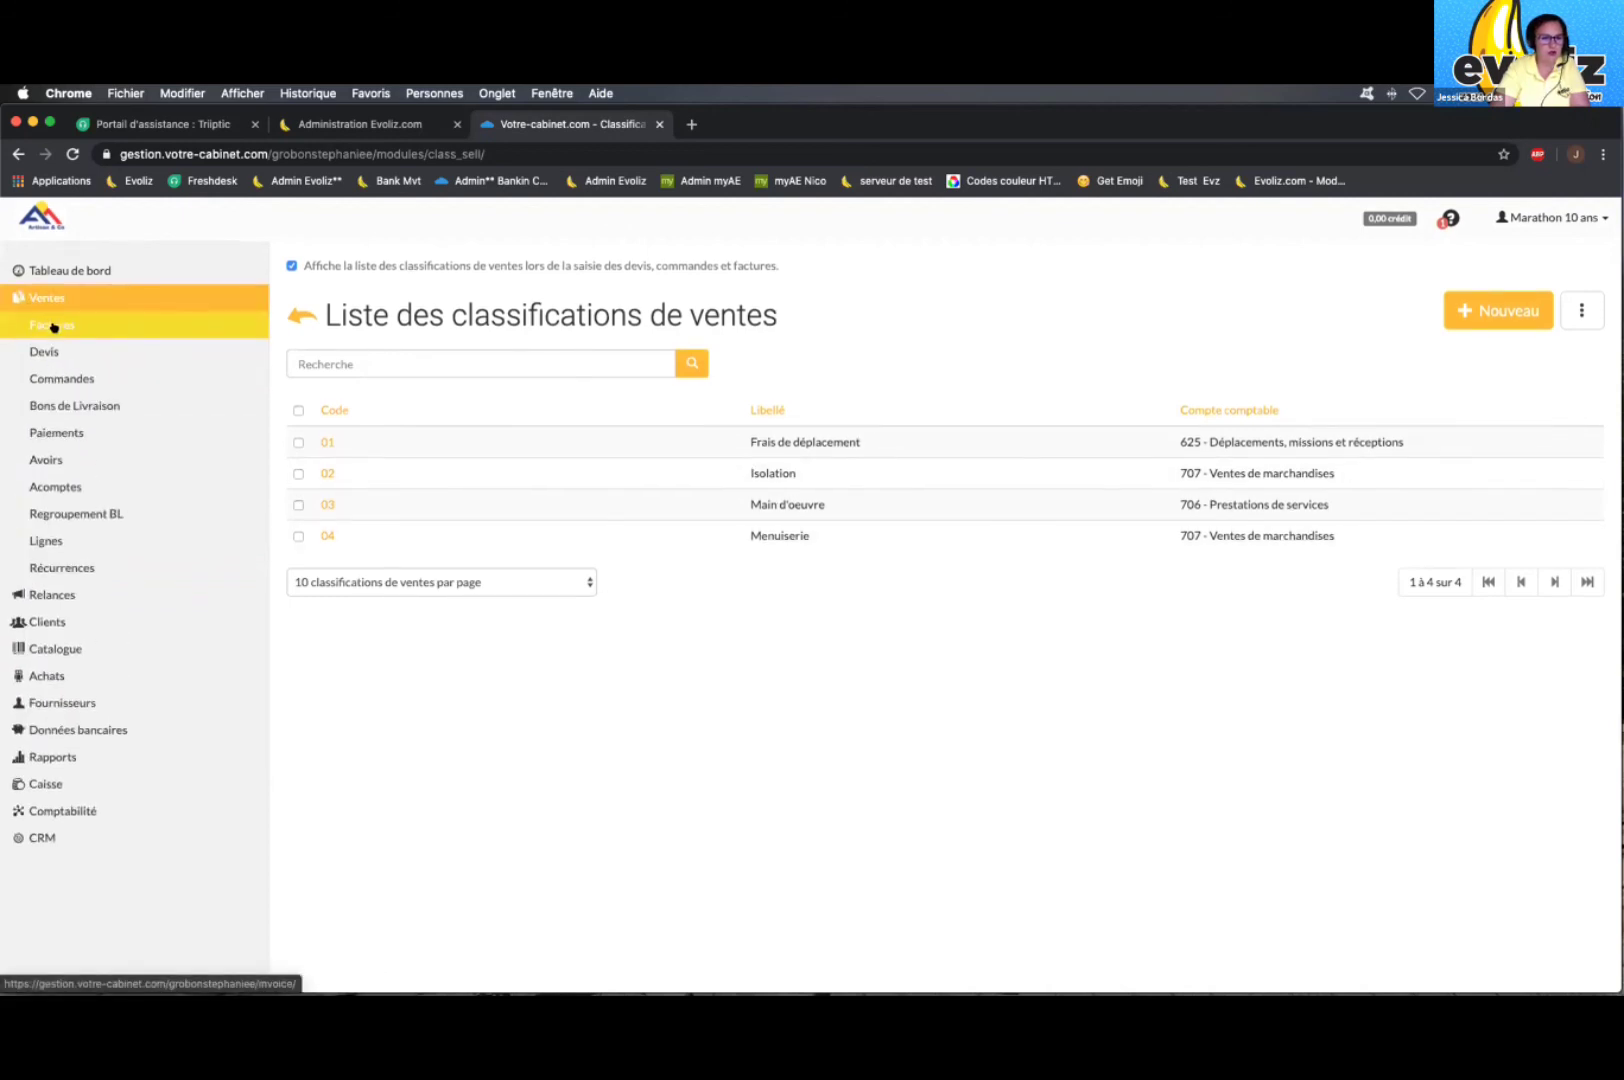
left_click(60, 646)
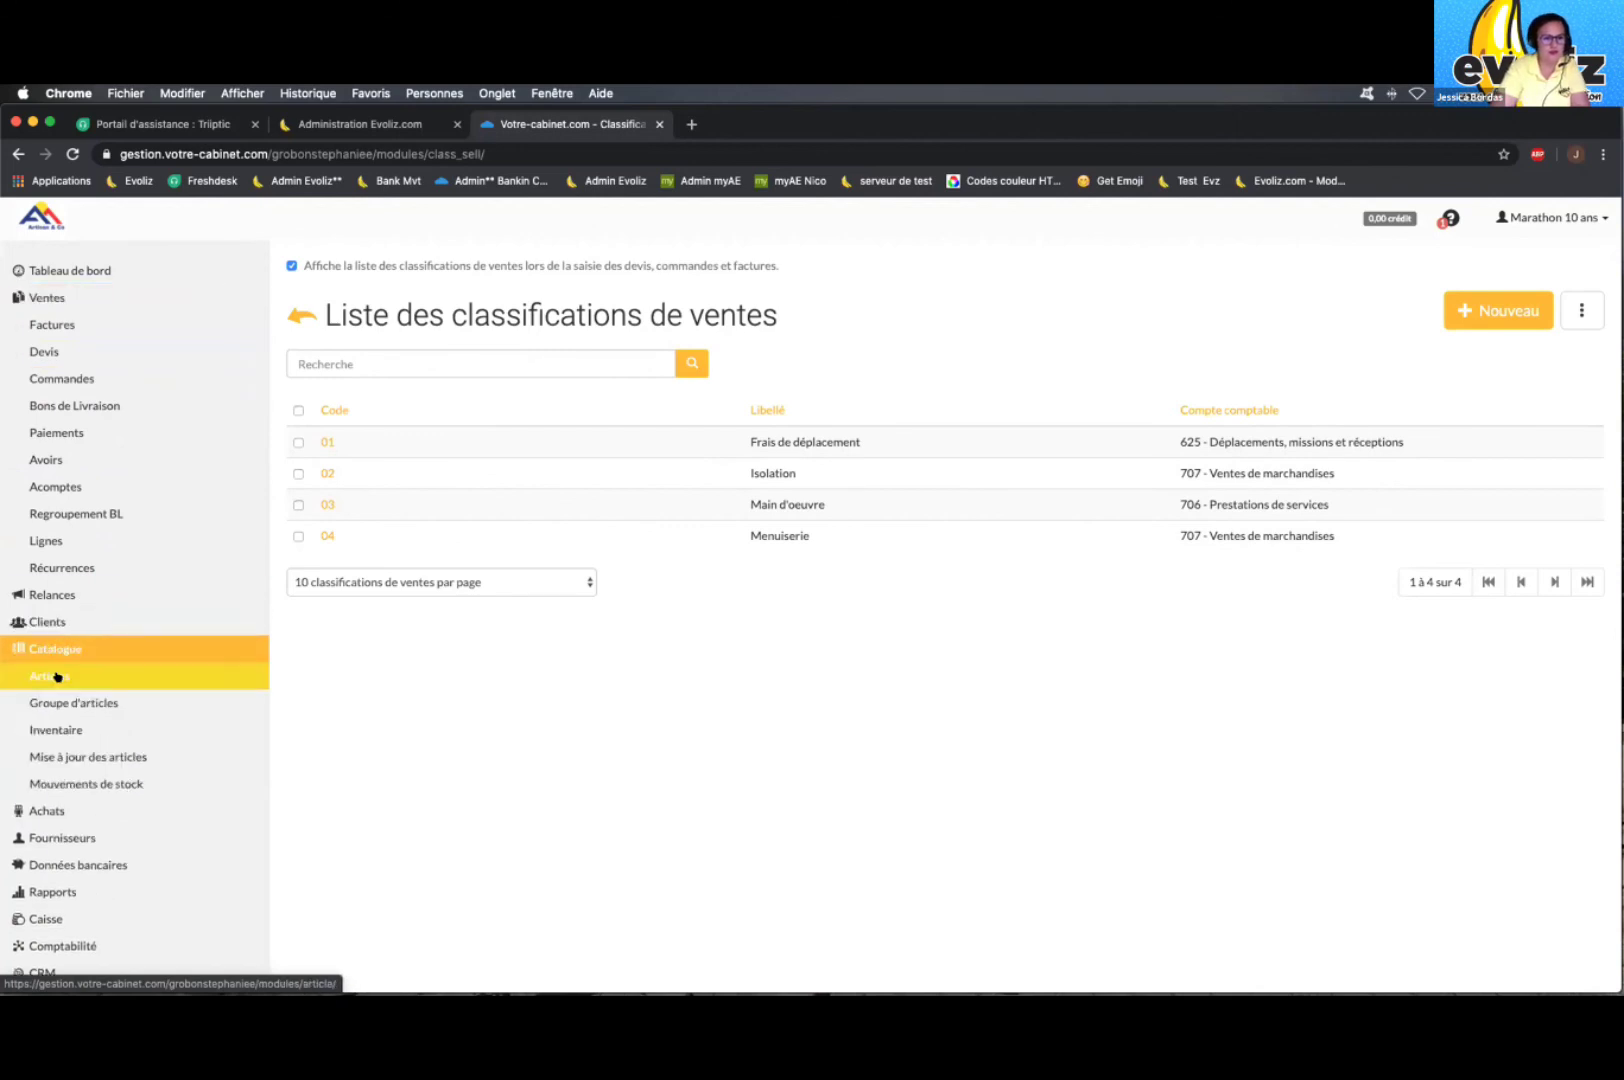
left_click(54, 674)
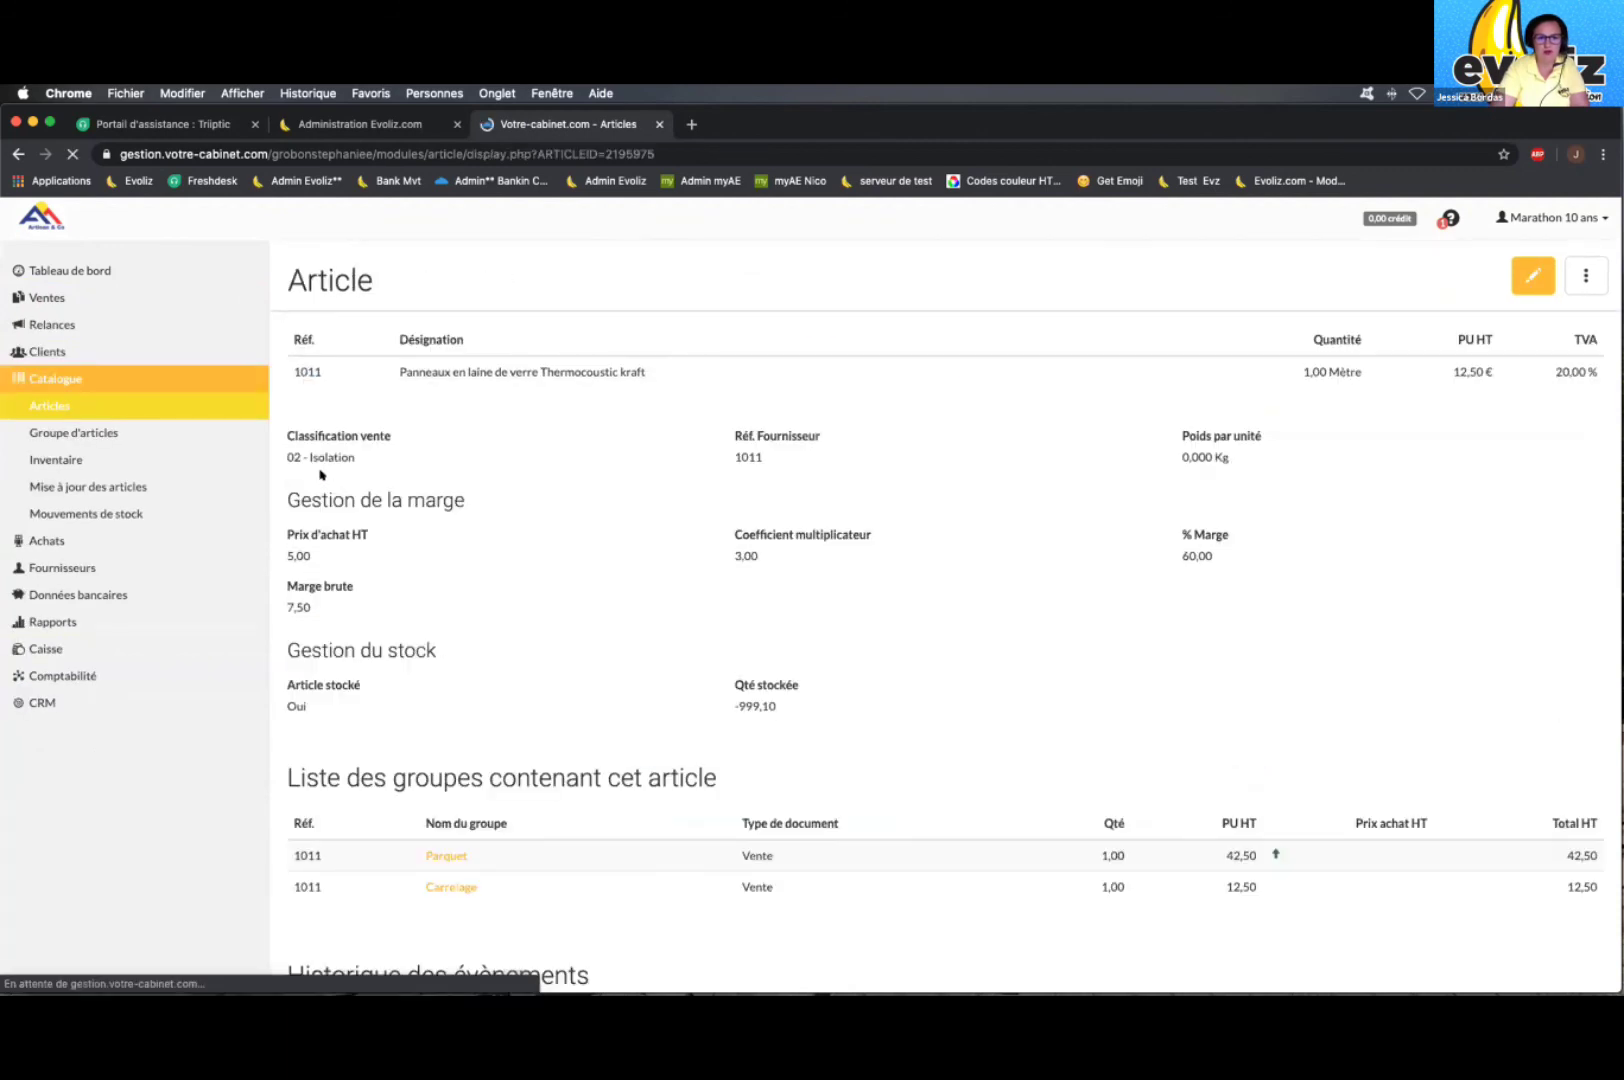
left_click_drag(279, 434, 409, 461)
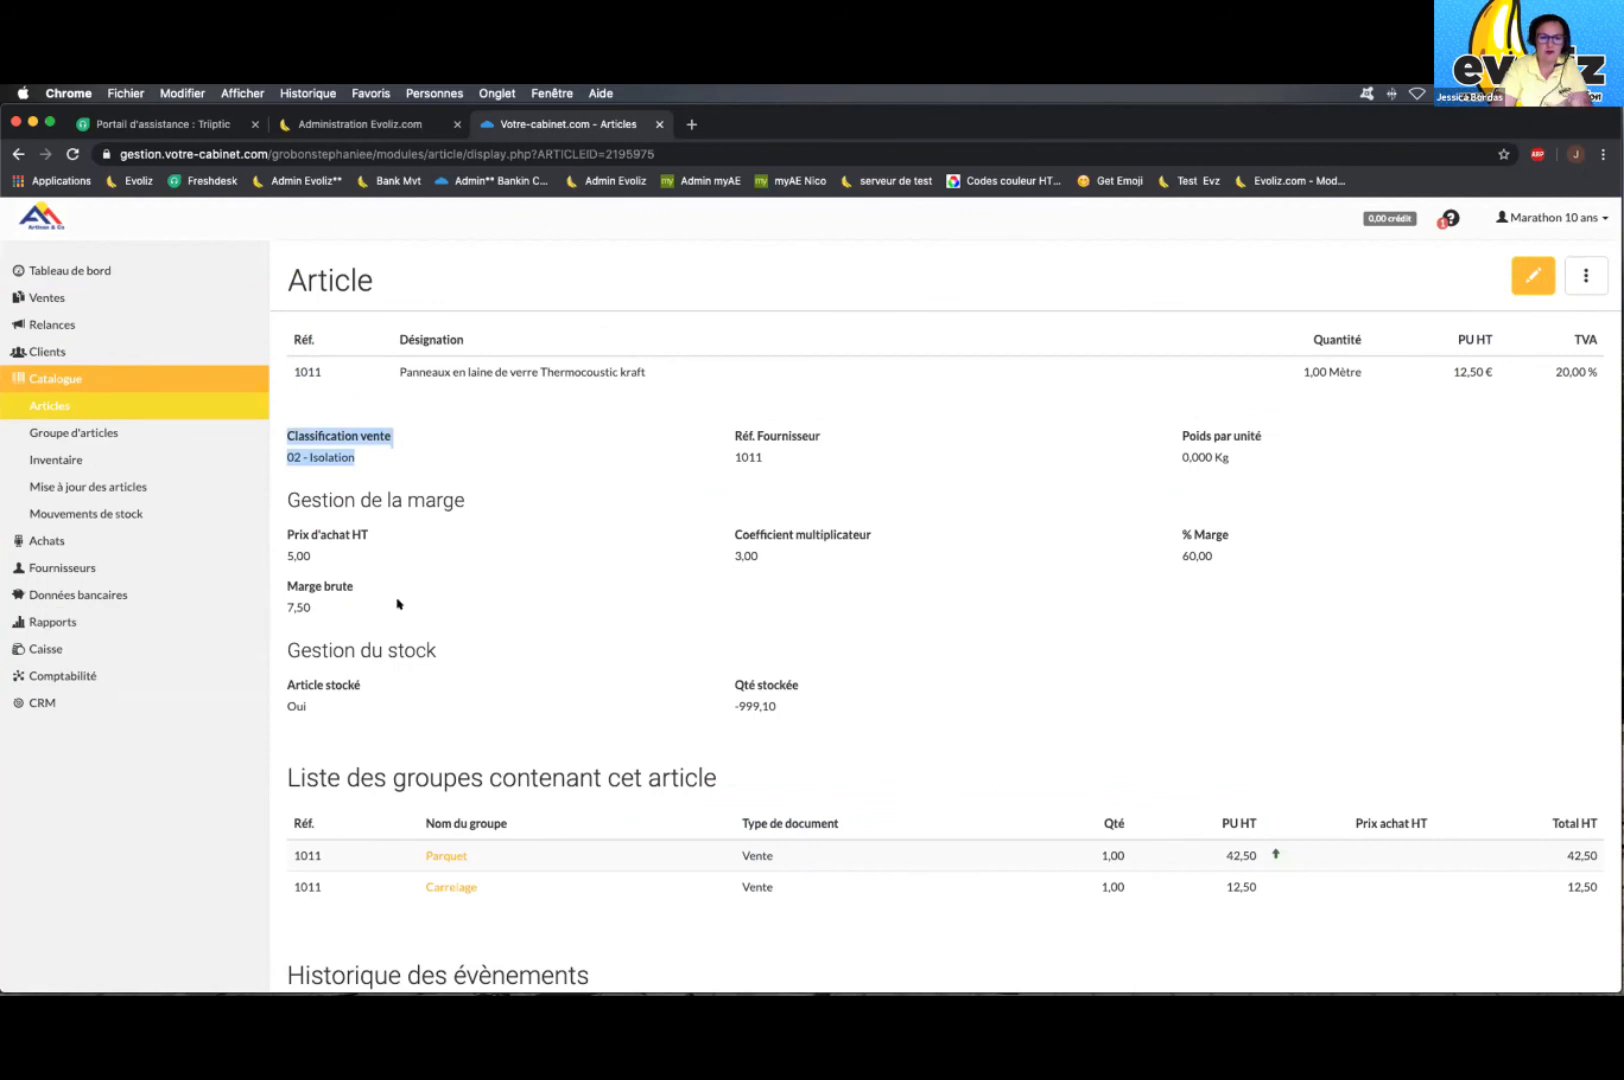
Step: Start a new sales invoice and view the sales classifications available for its first line
left_click(67, 299)
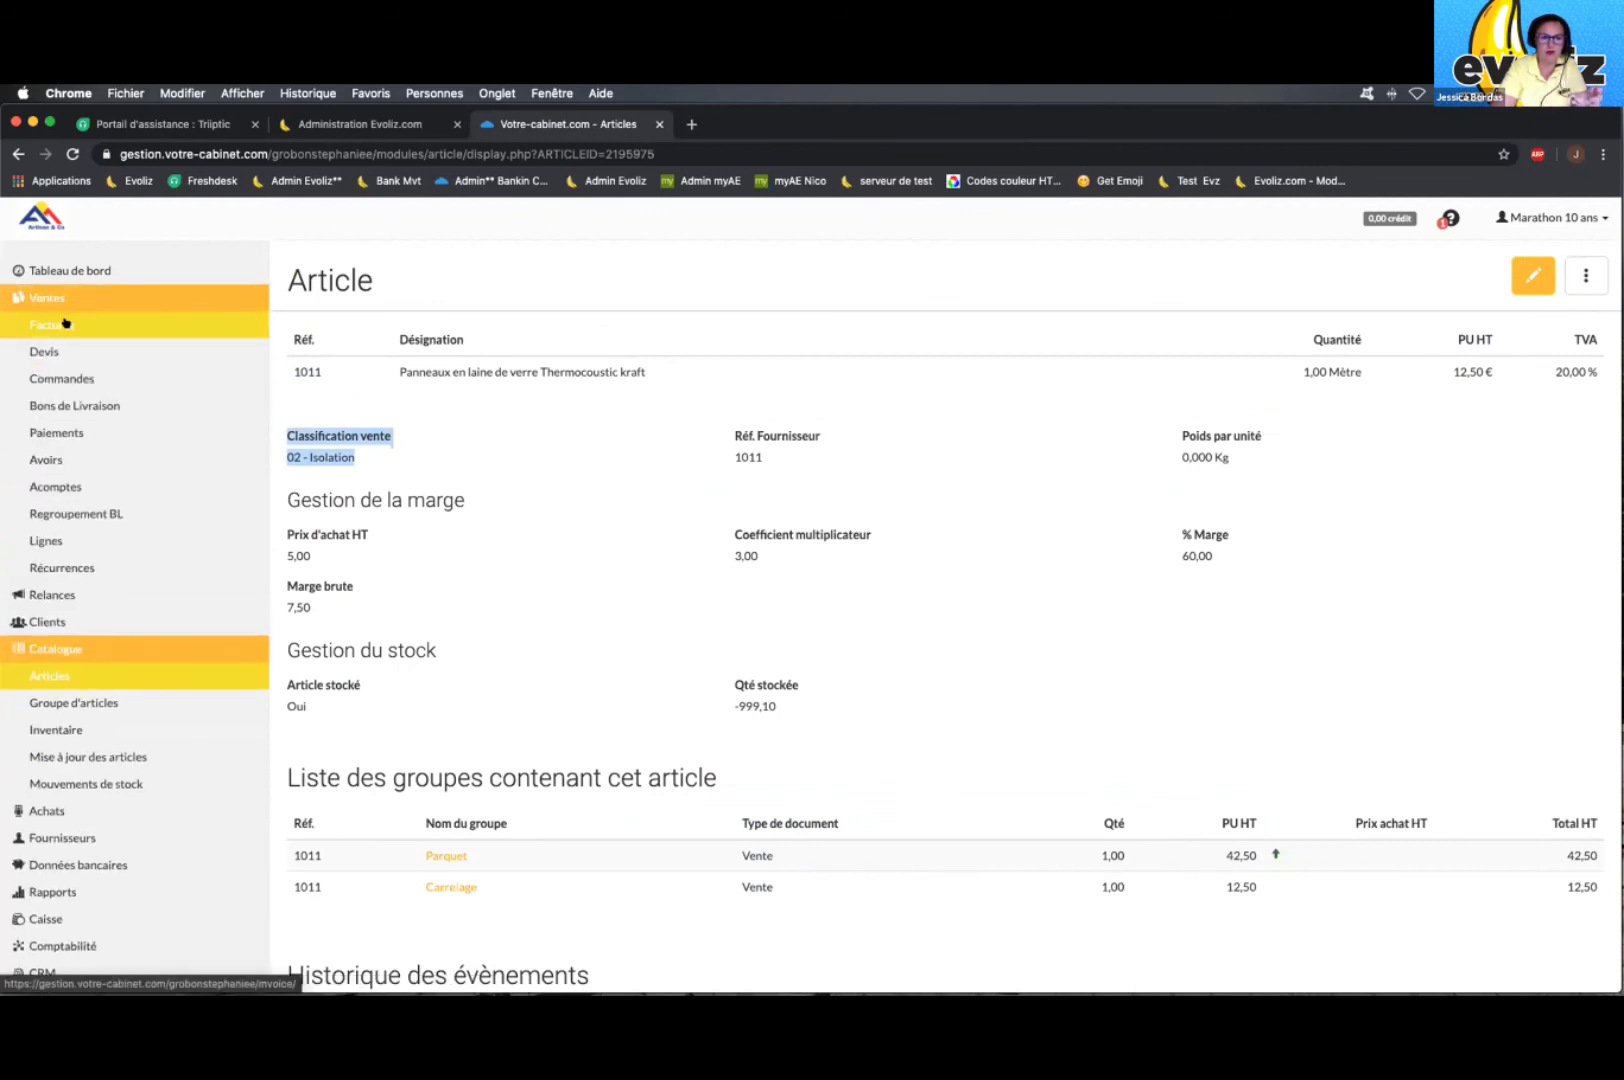
left_click(66, 324)
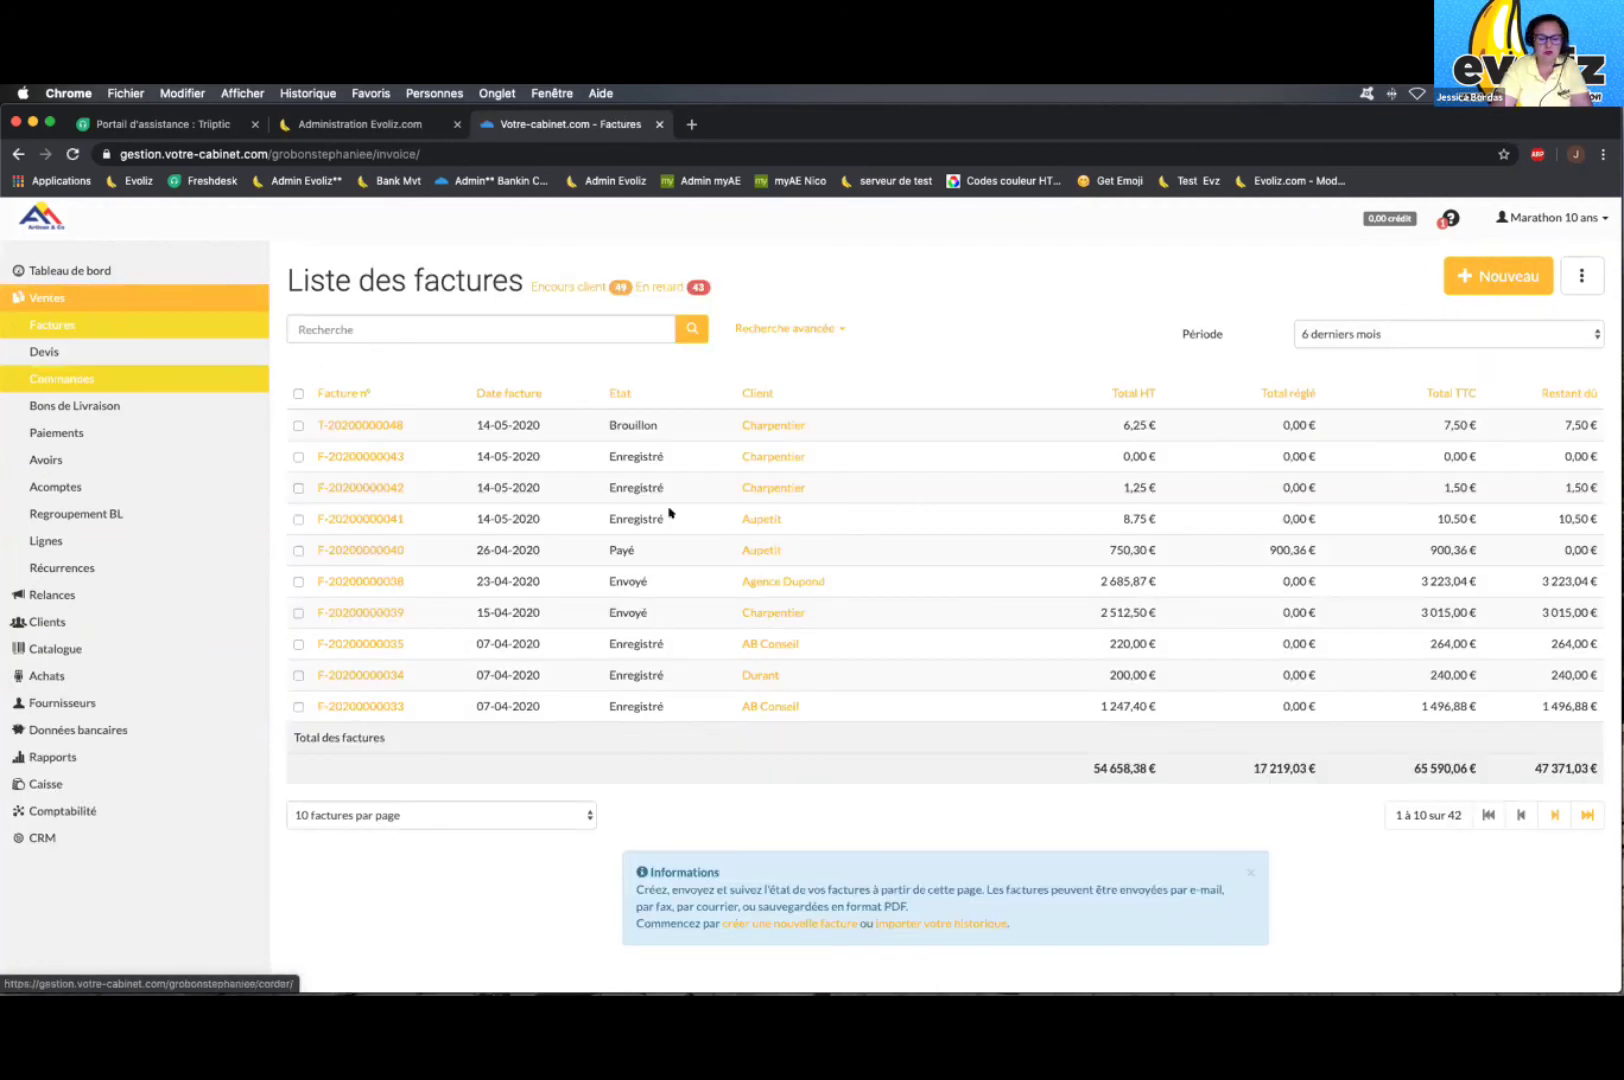
scroll(475, 587, "down", 3)
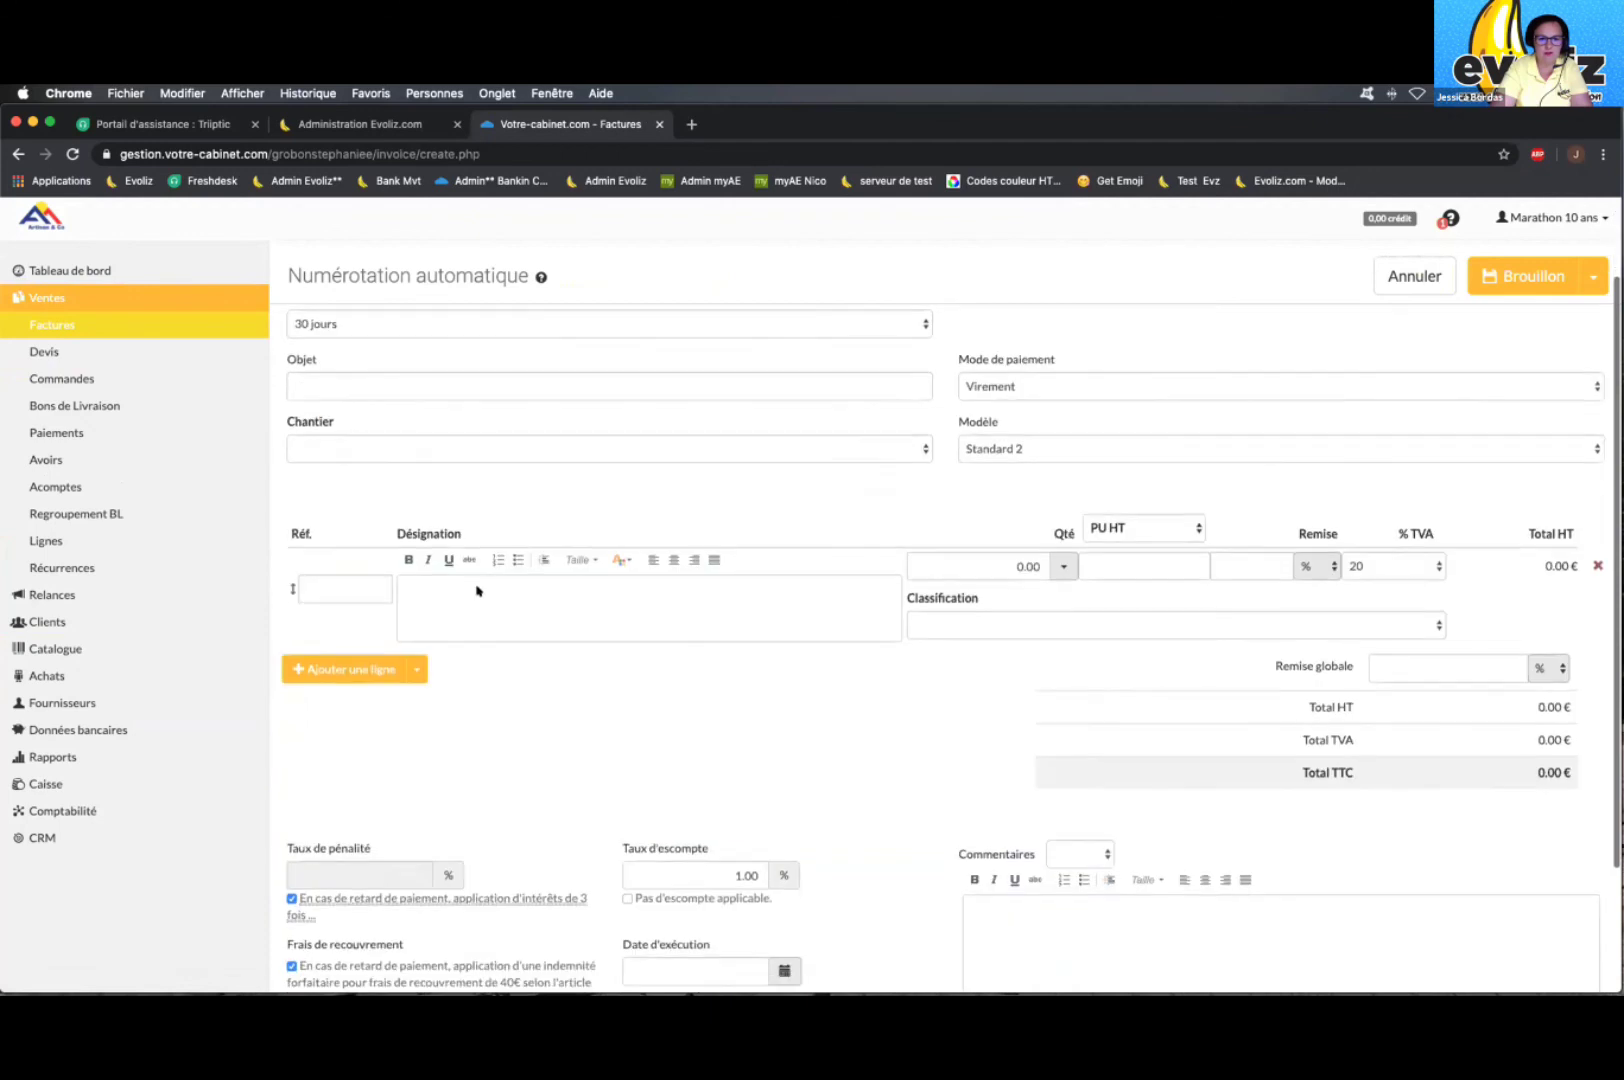
left_click(478, 582)
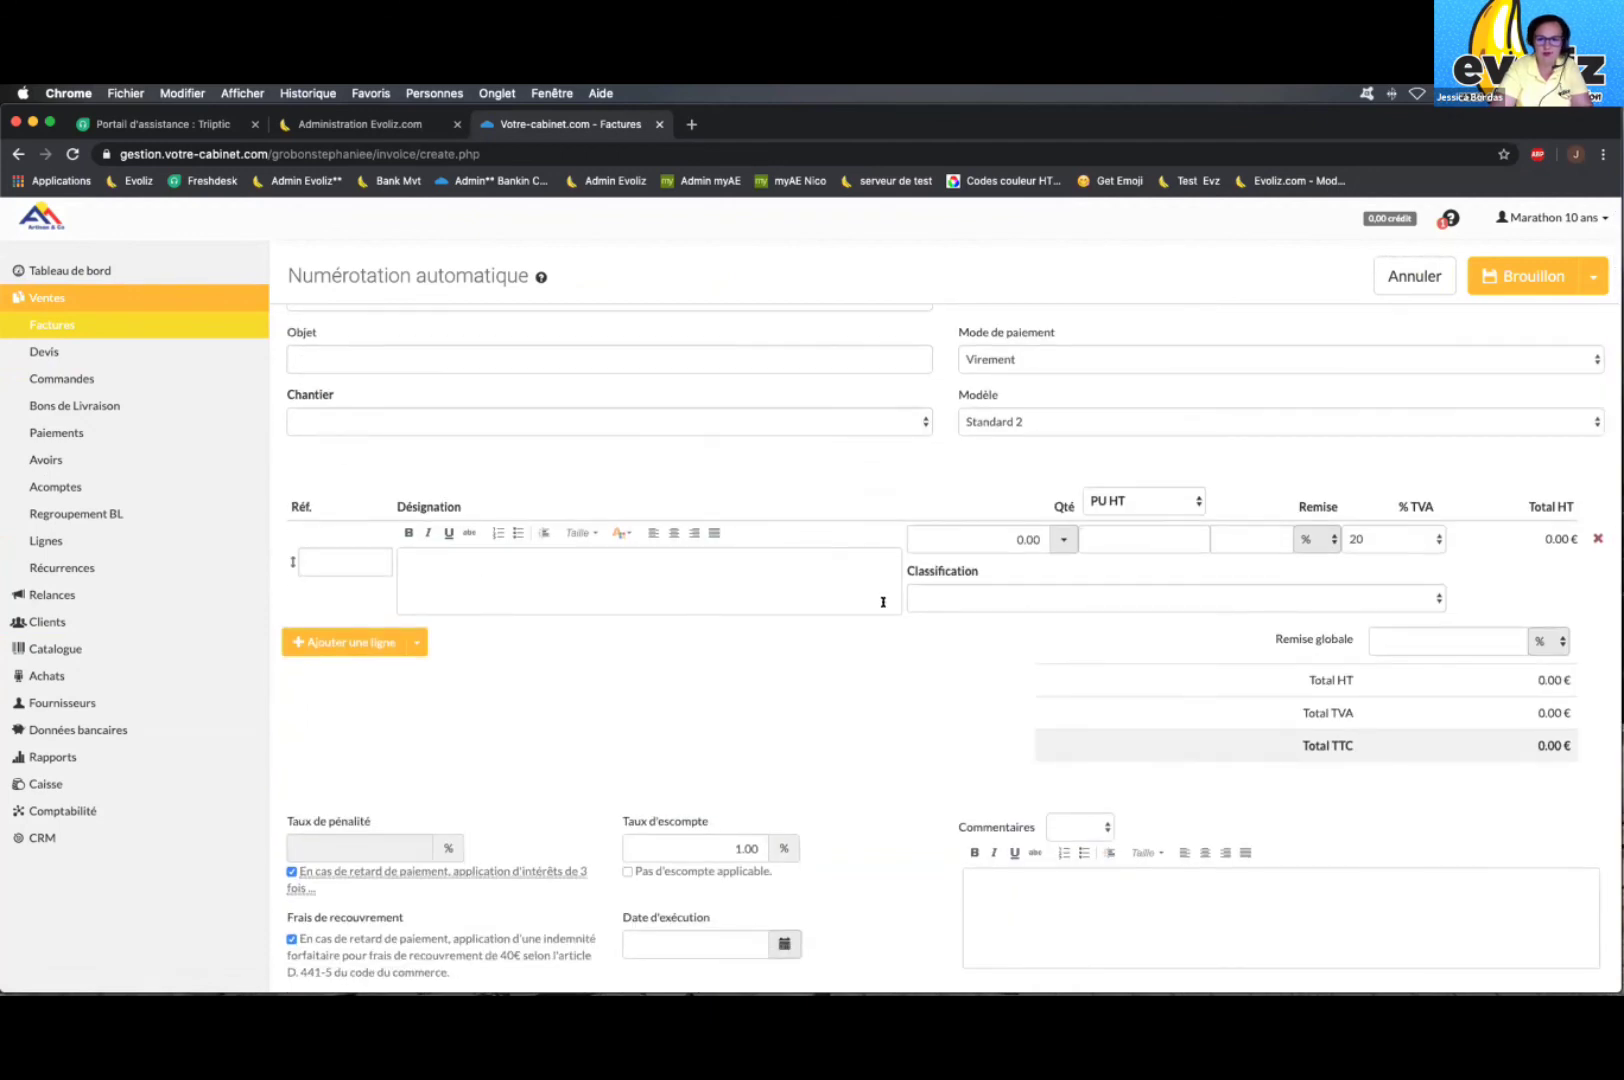
left_click(950, 598)
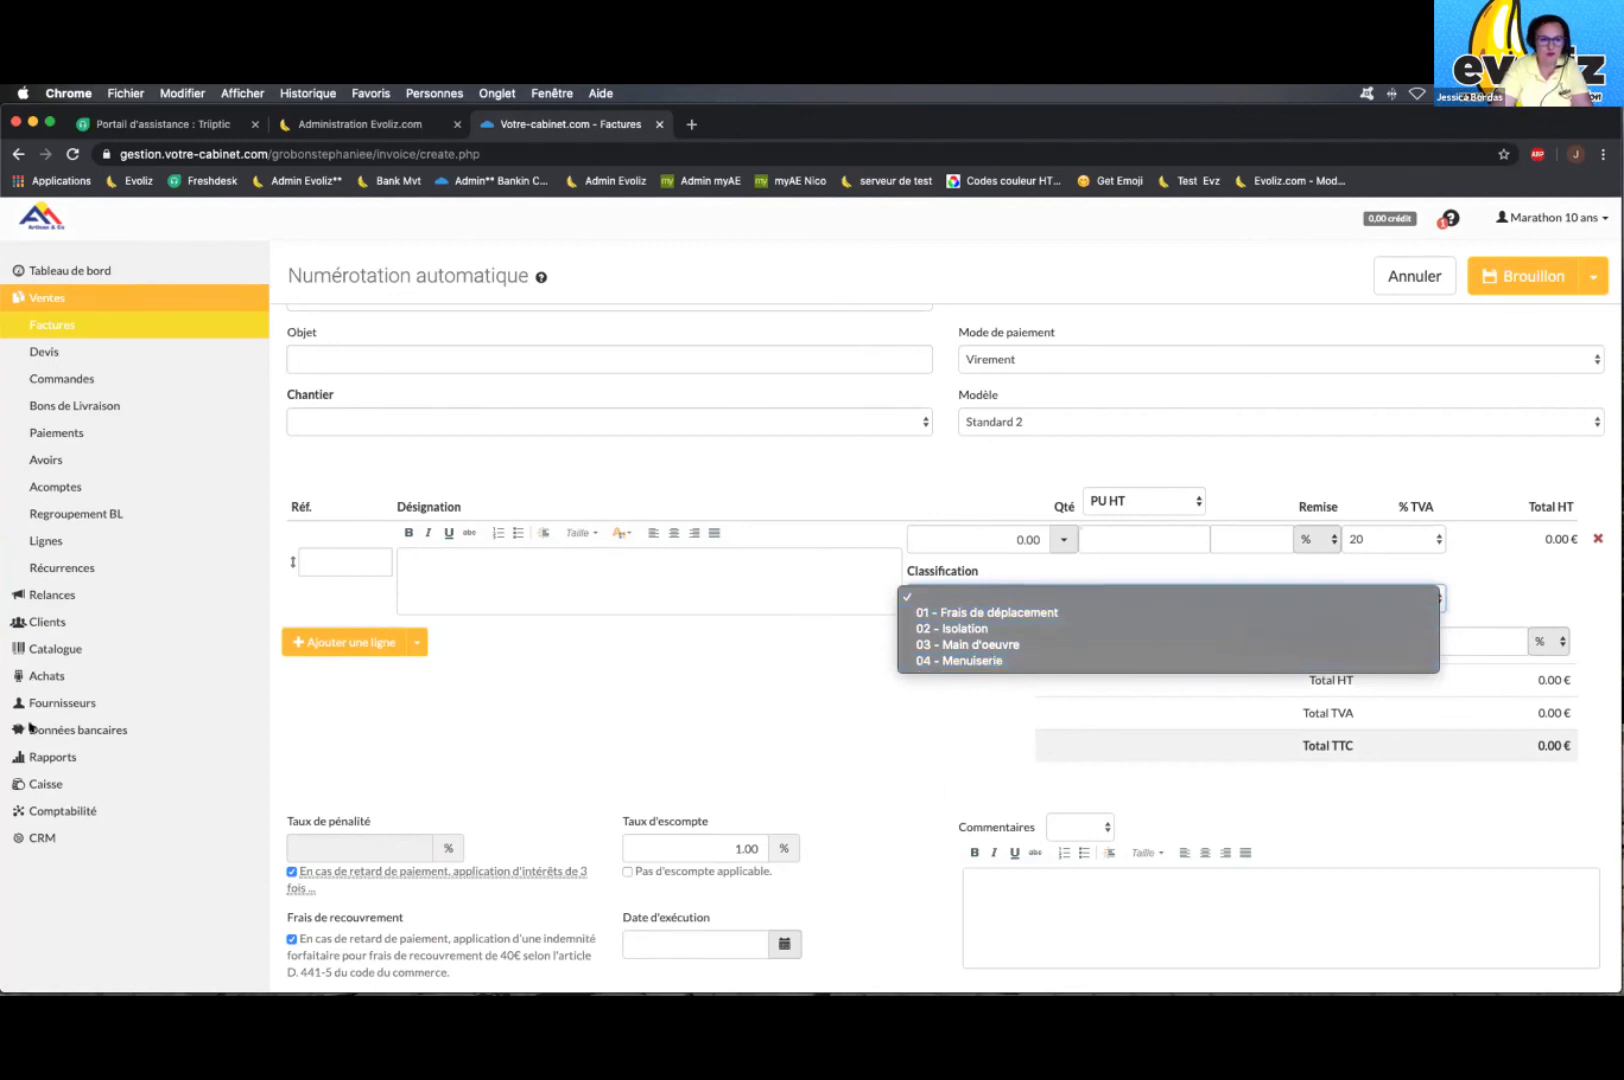
Step: Open the turnover report by sales classification and examine the number of sales for 02 - Isolation
left_click(55, 760)
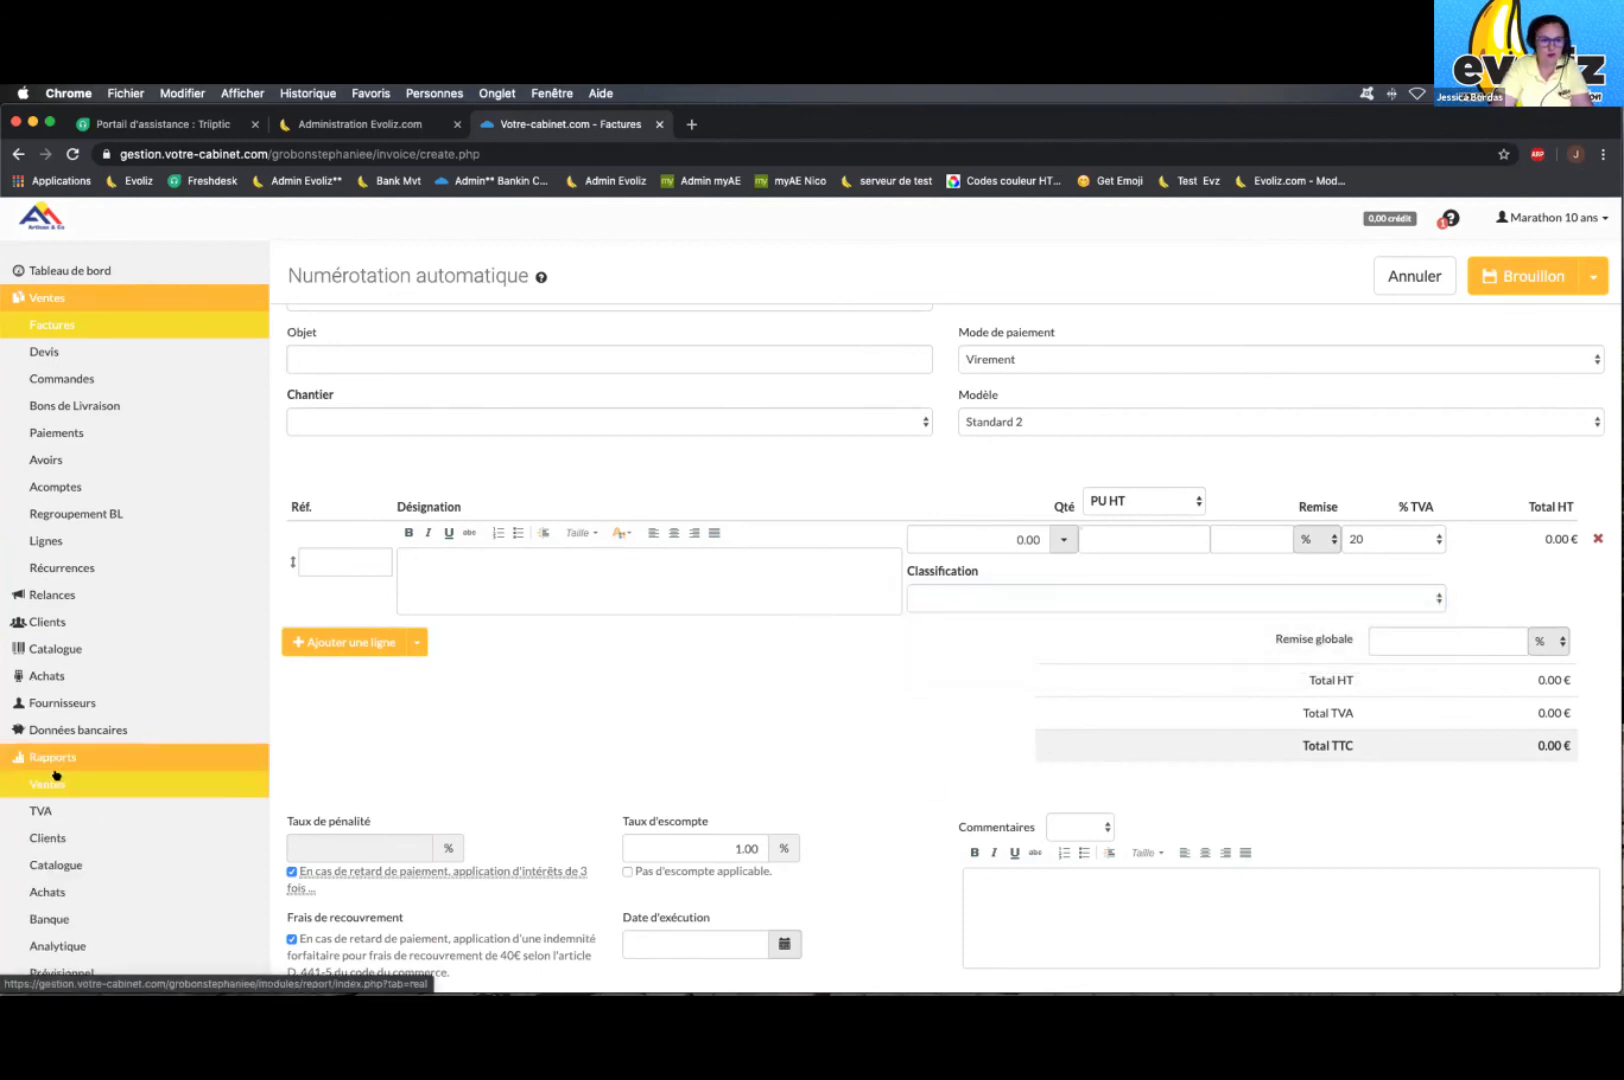
left_click(57, 782)
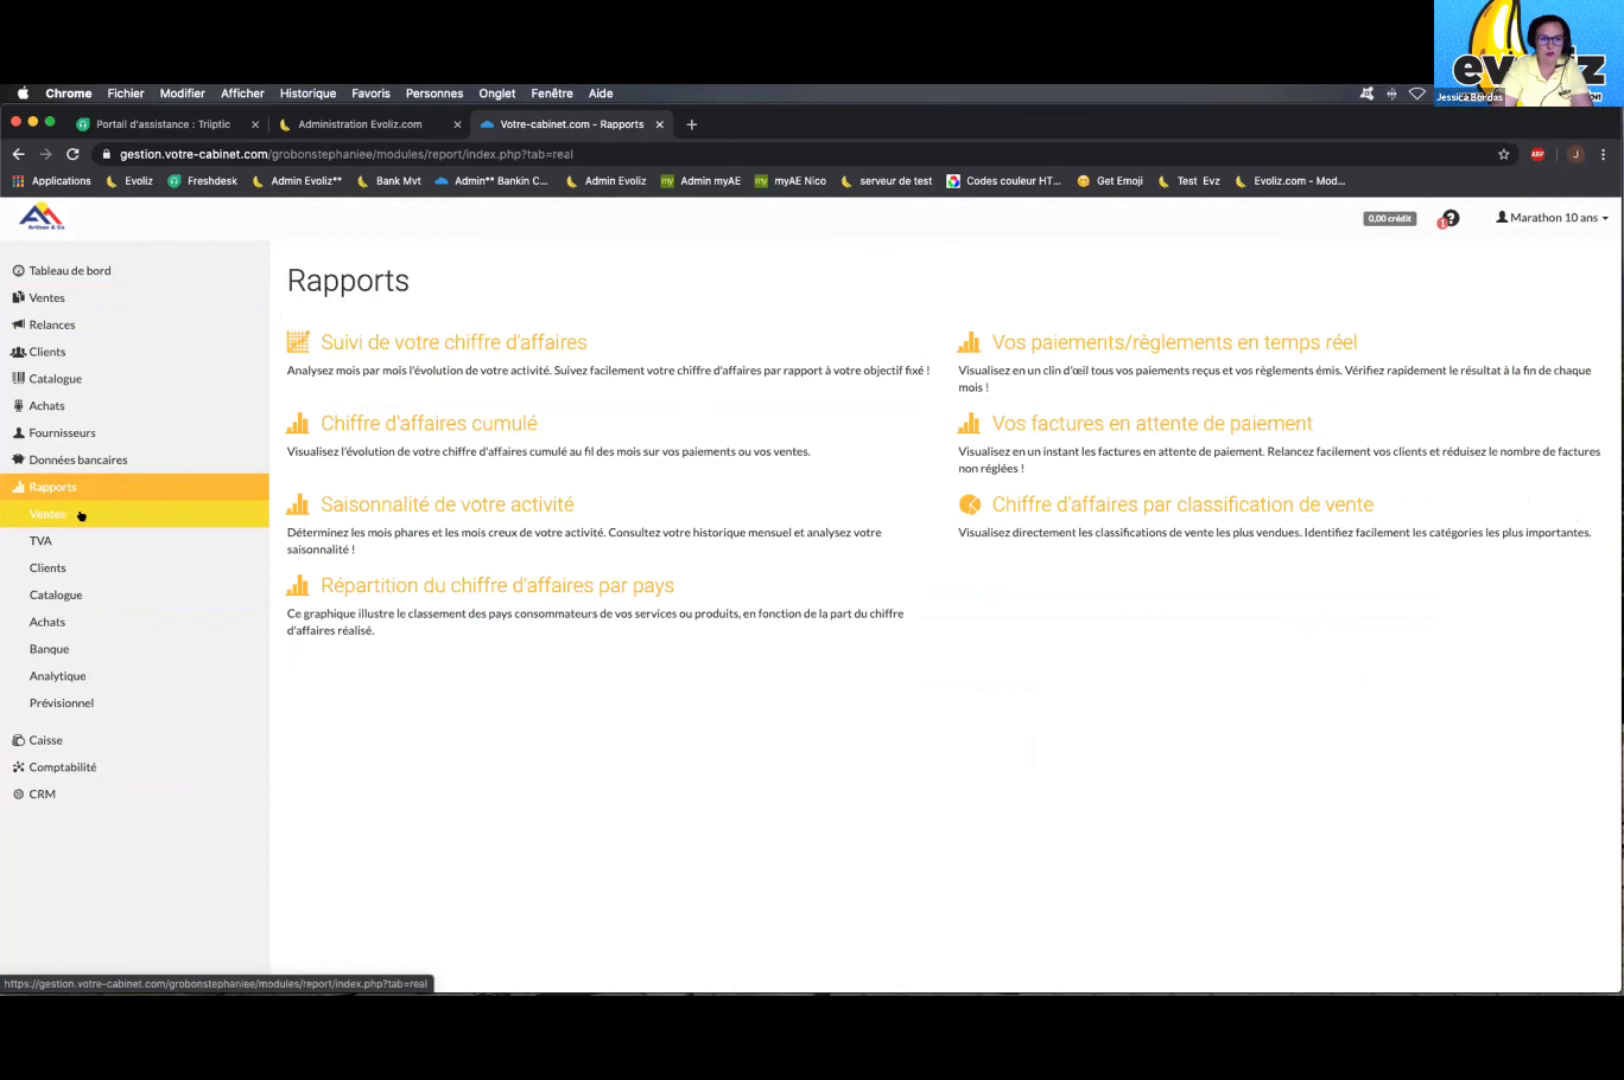
left_click(1000, 505)
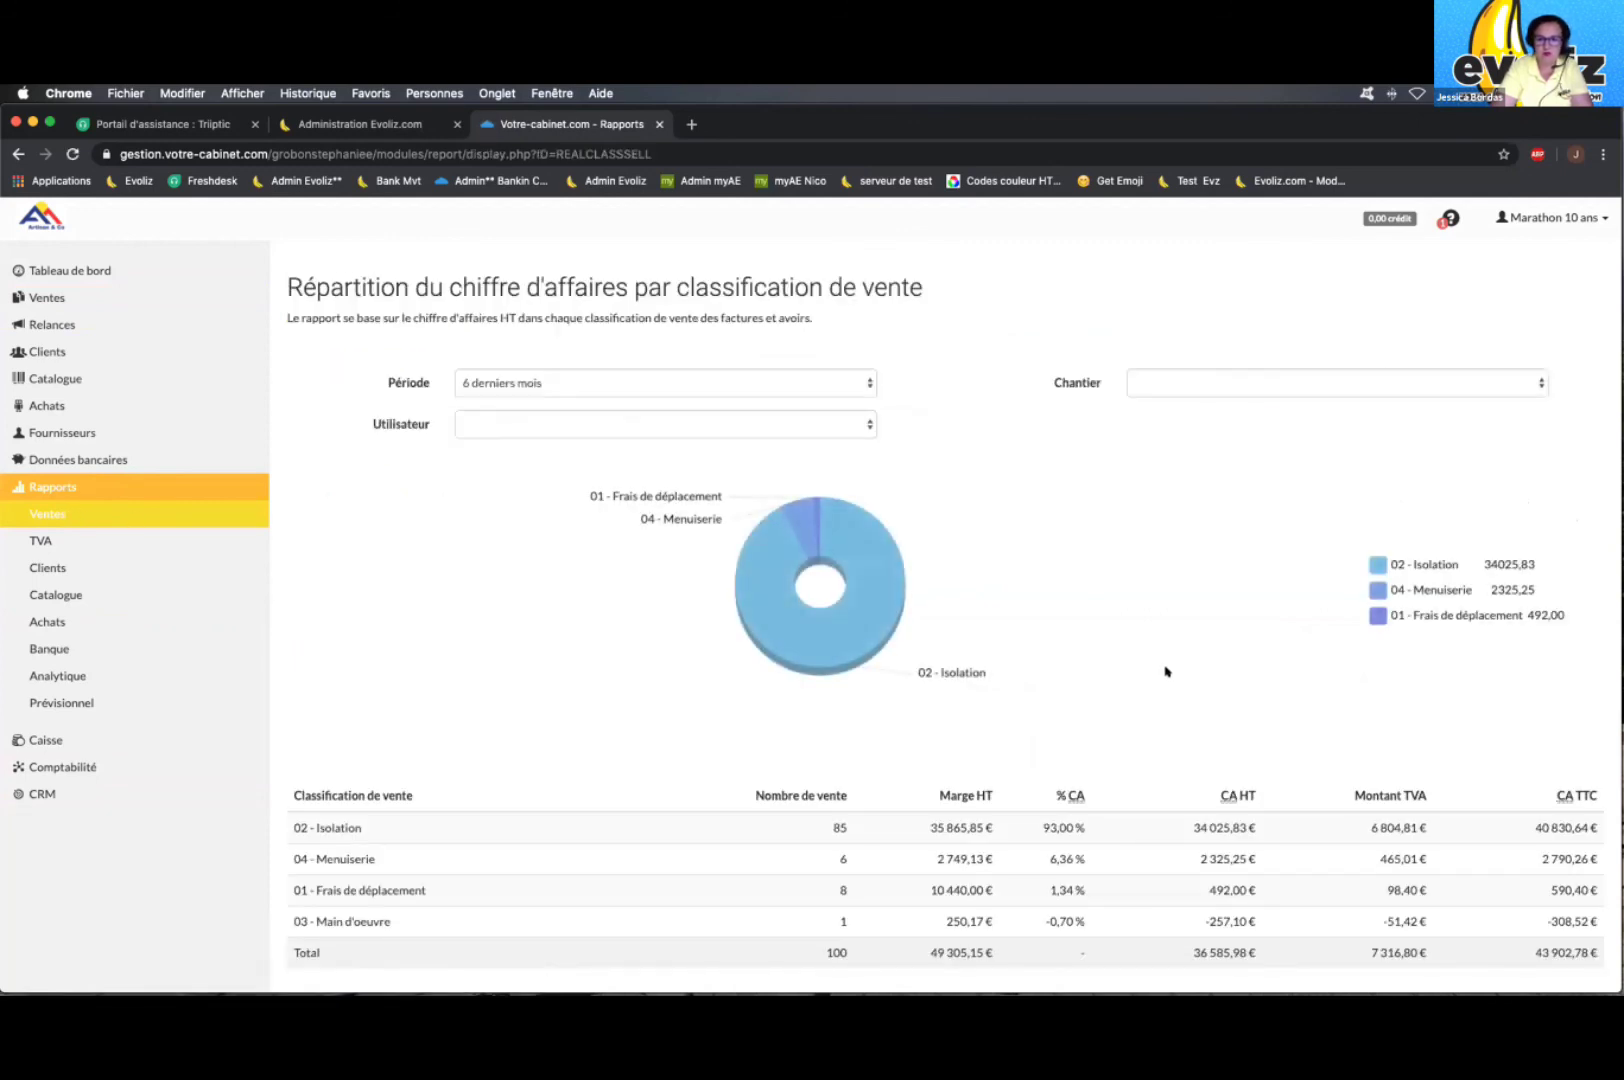
scroll(156, 805, "down", 2)
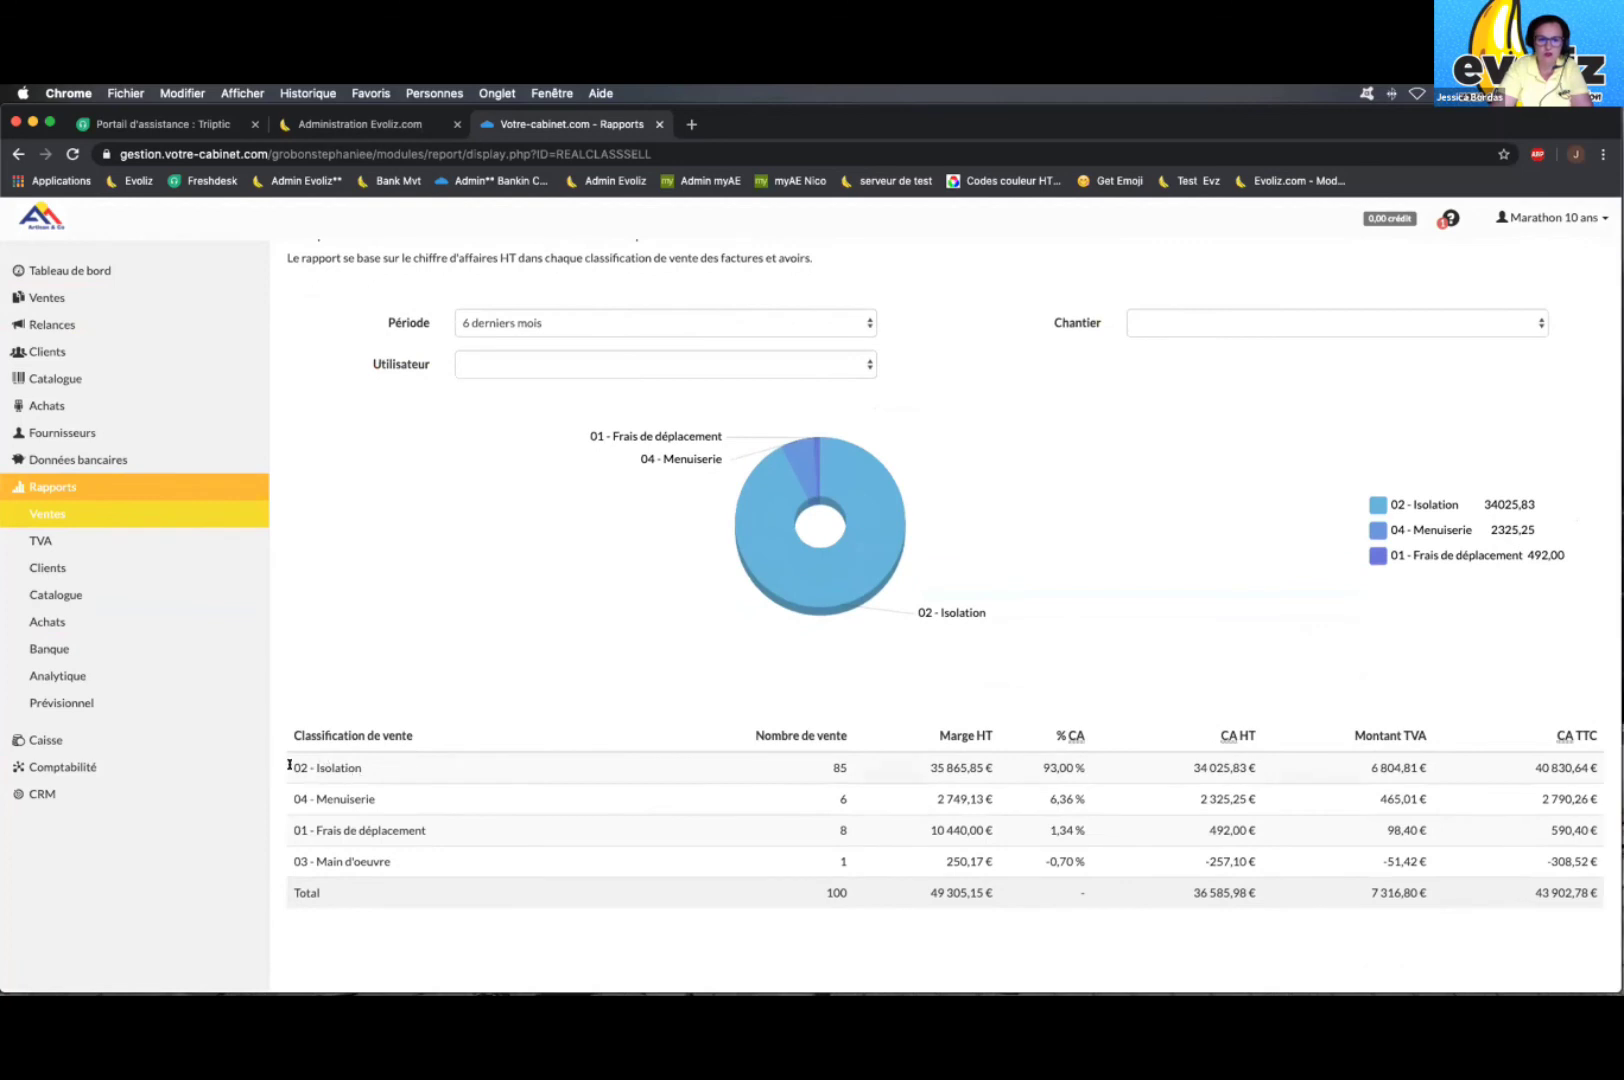
left_click_drag(289, 765, 883, 768)
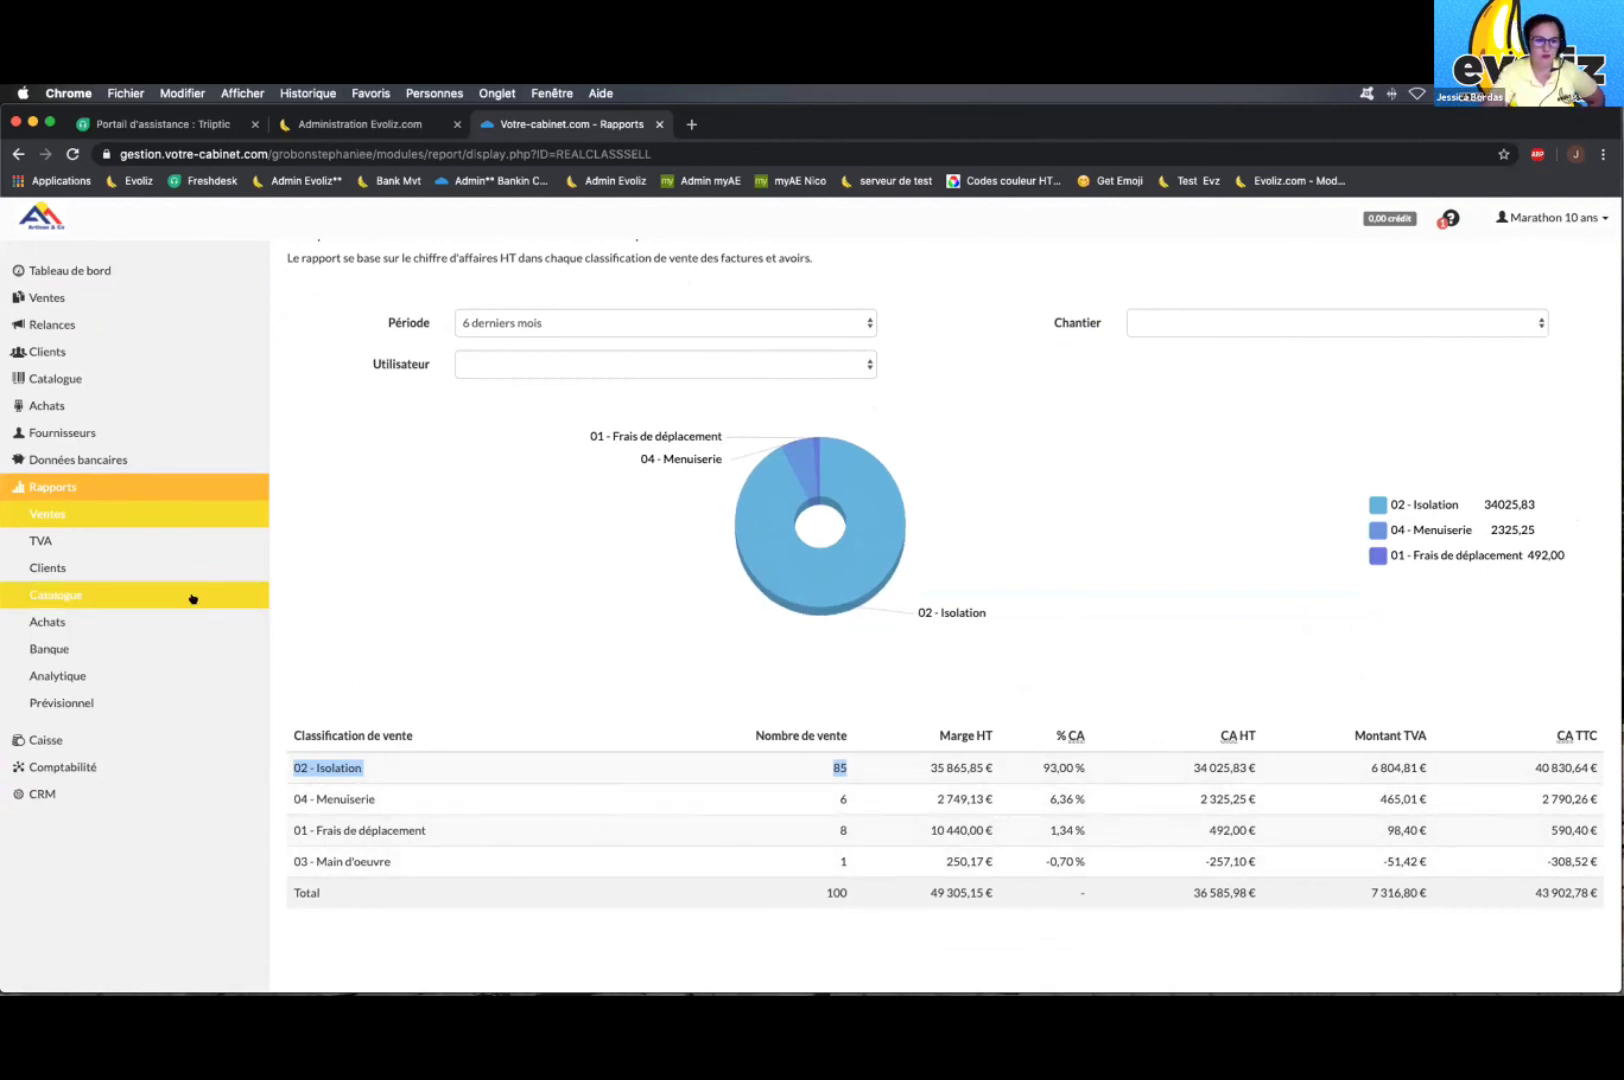
Step: Open the list of individual invoice lines in the sales section
left_click(52, 485)
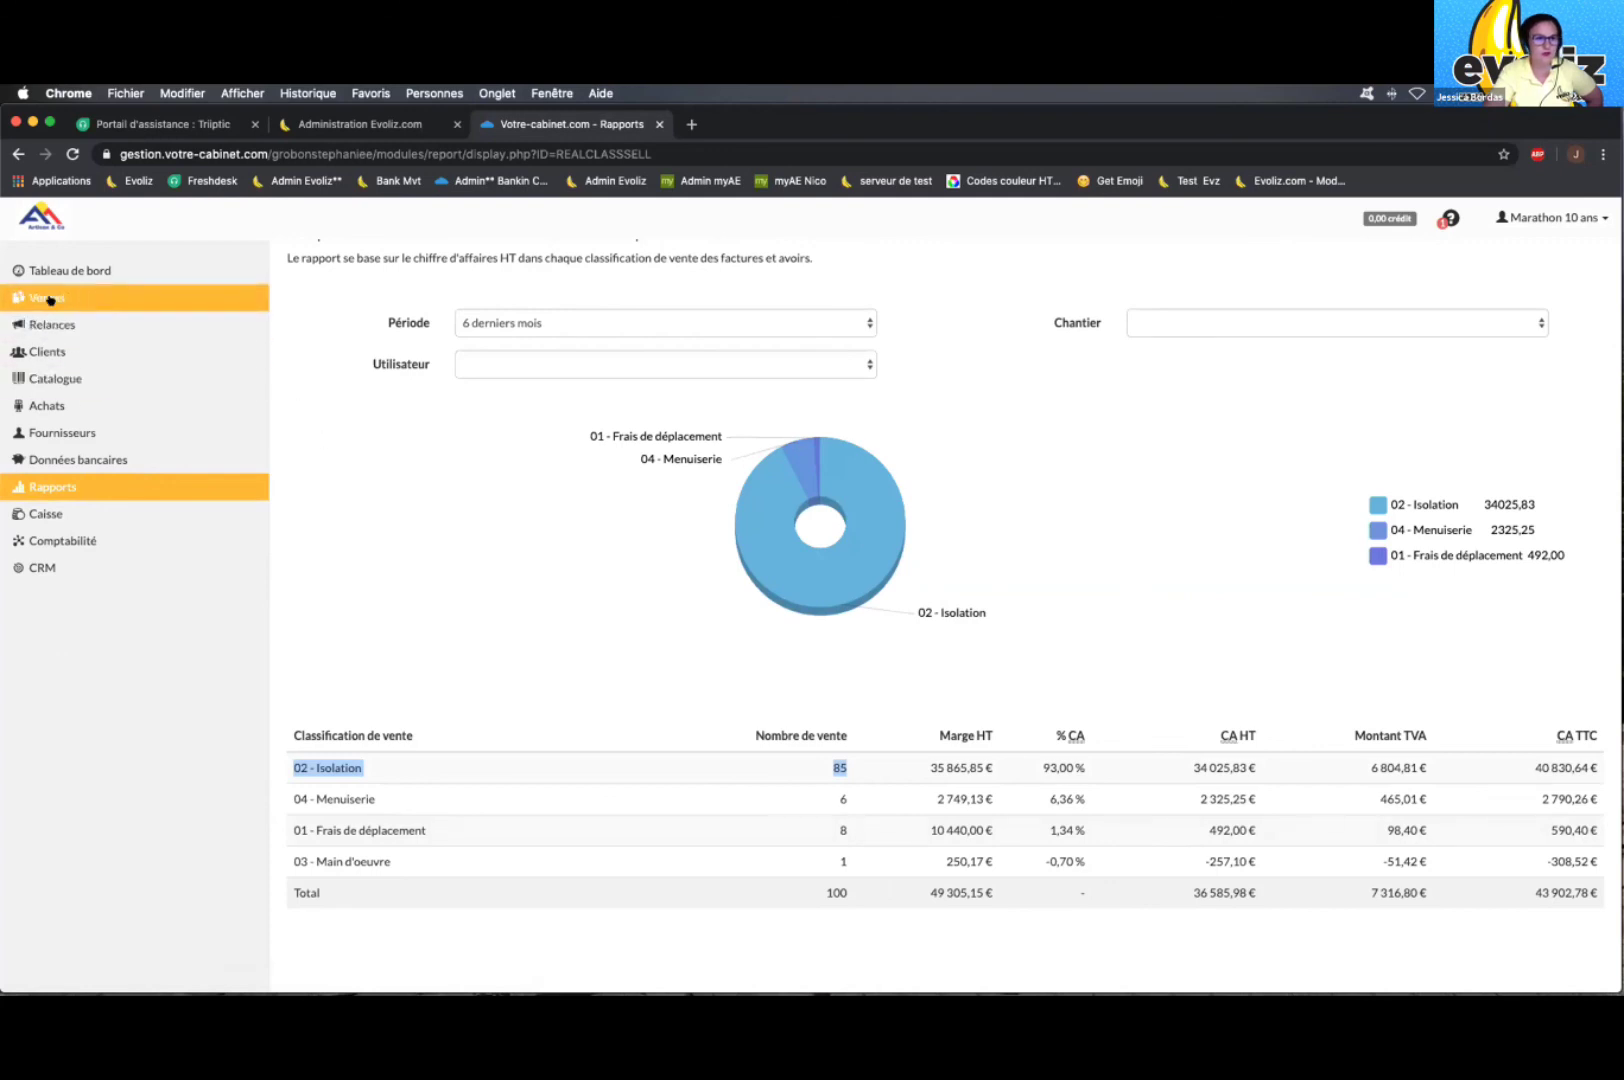
left_click(49, 298)
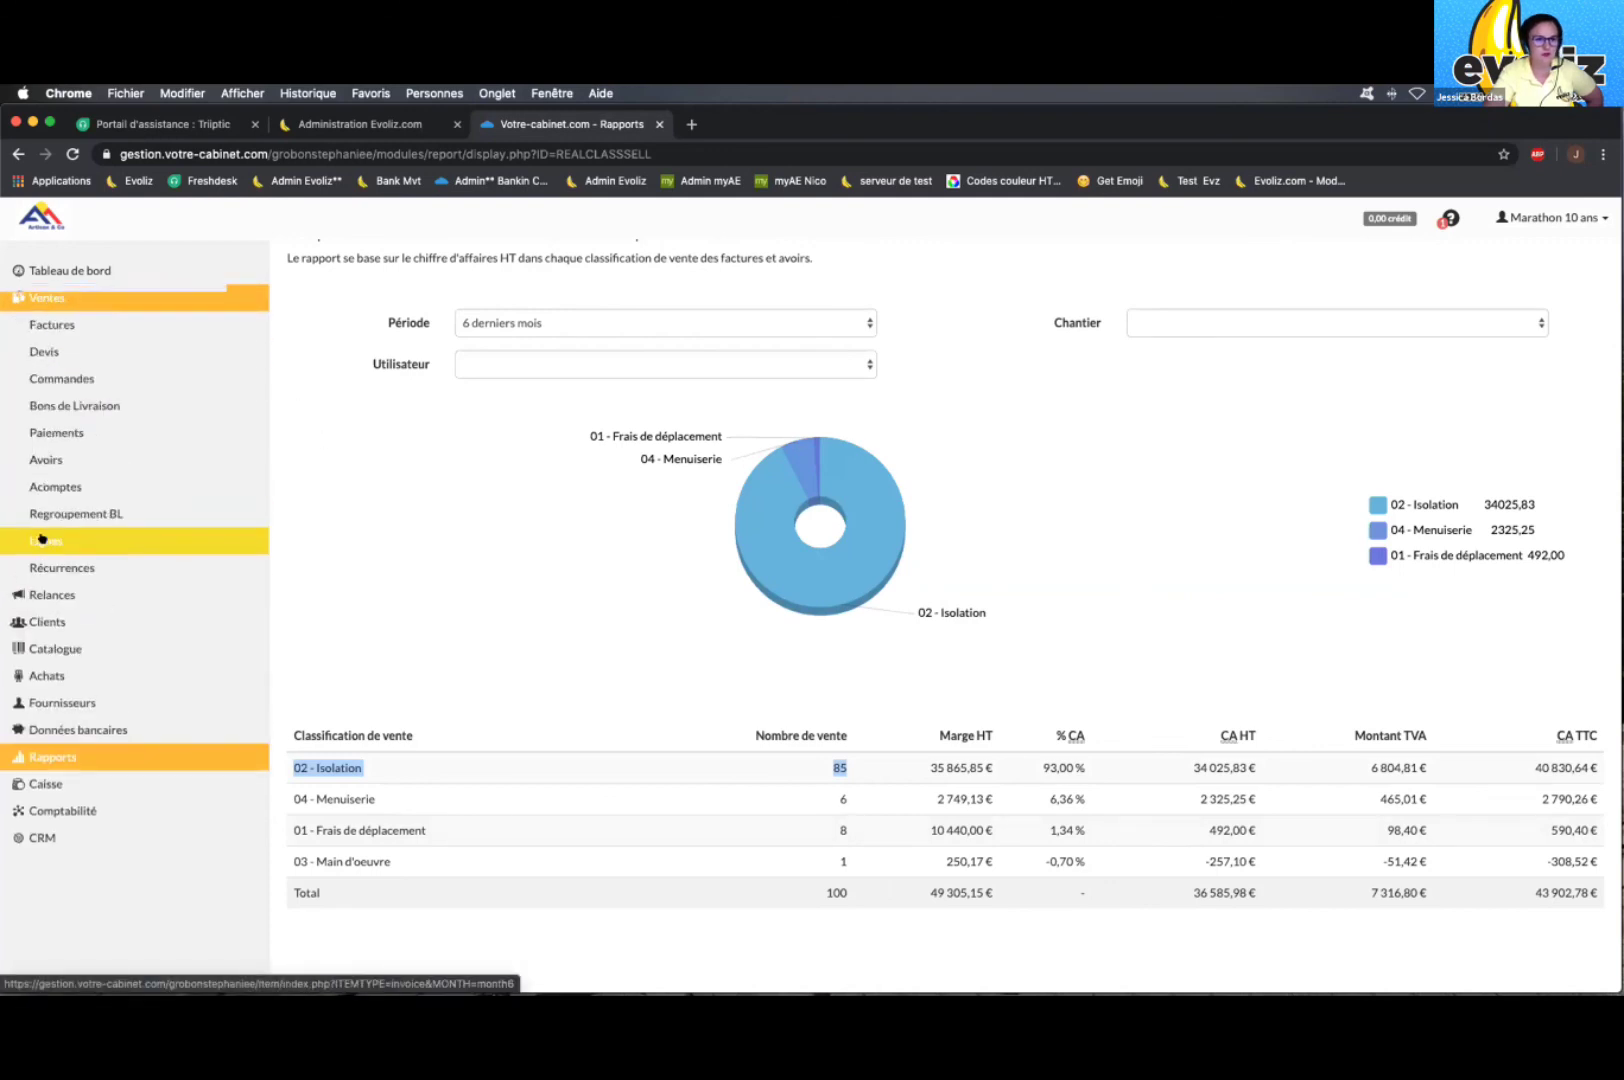
left_click(44, 540)
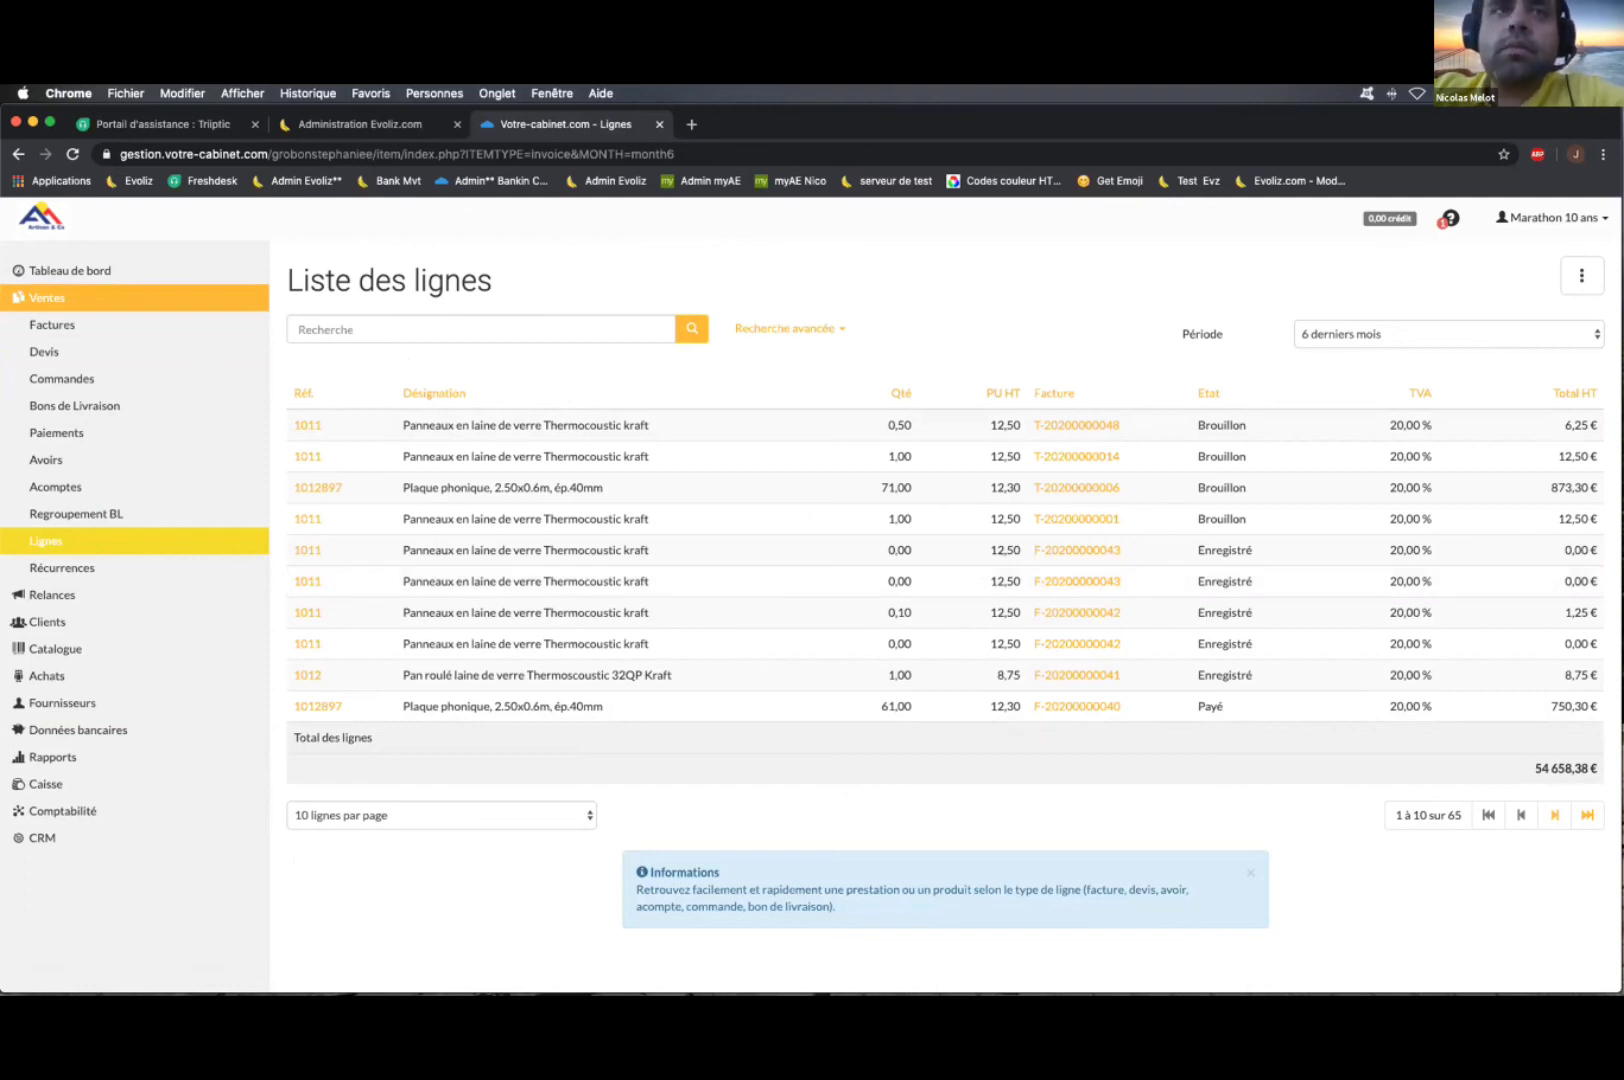
left_click(998, 295)
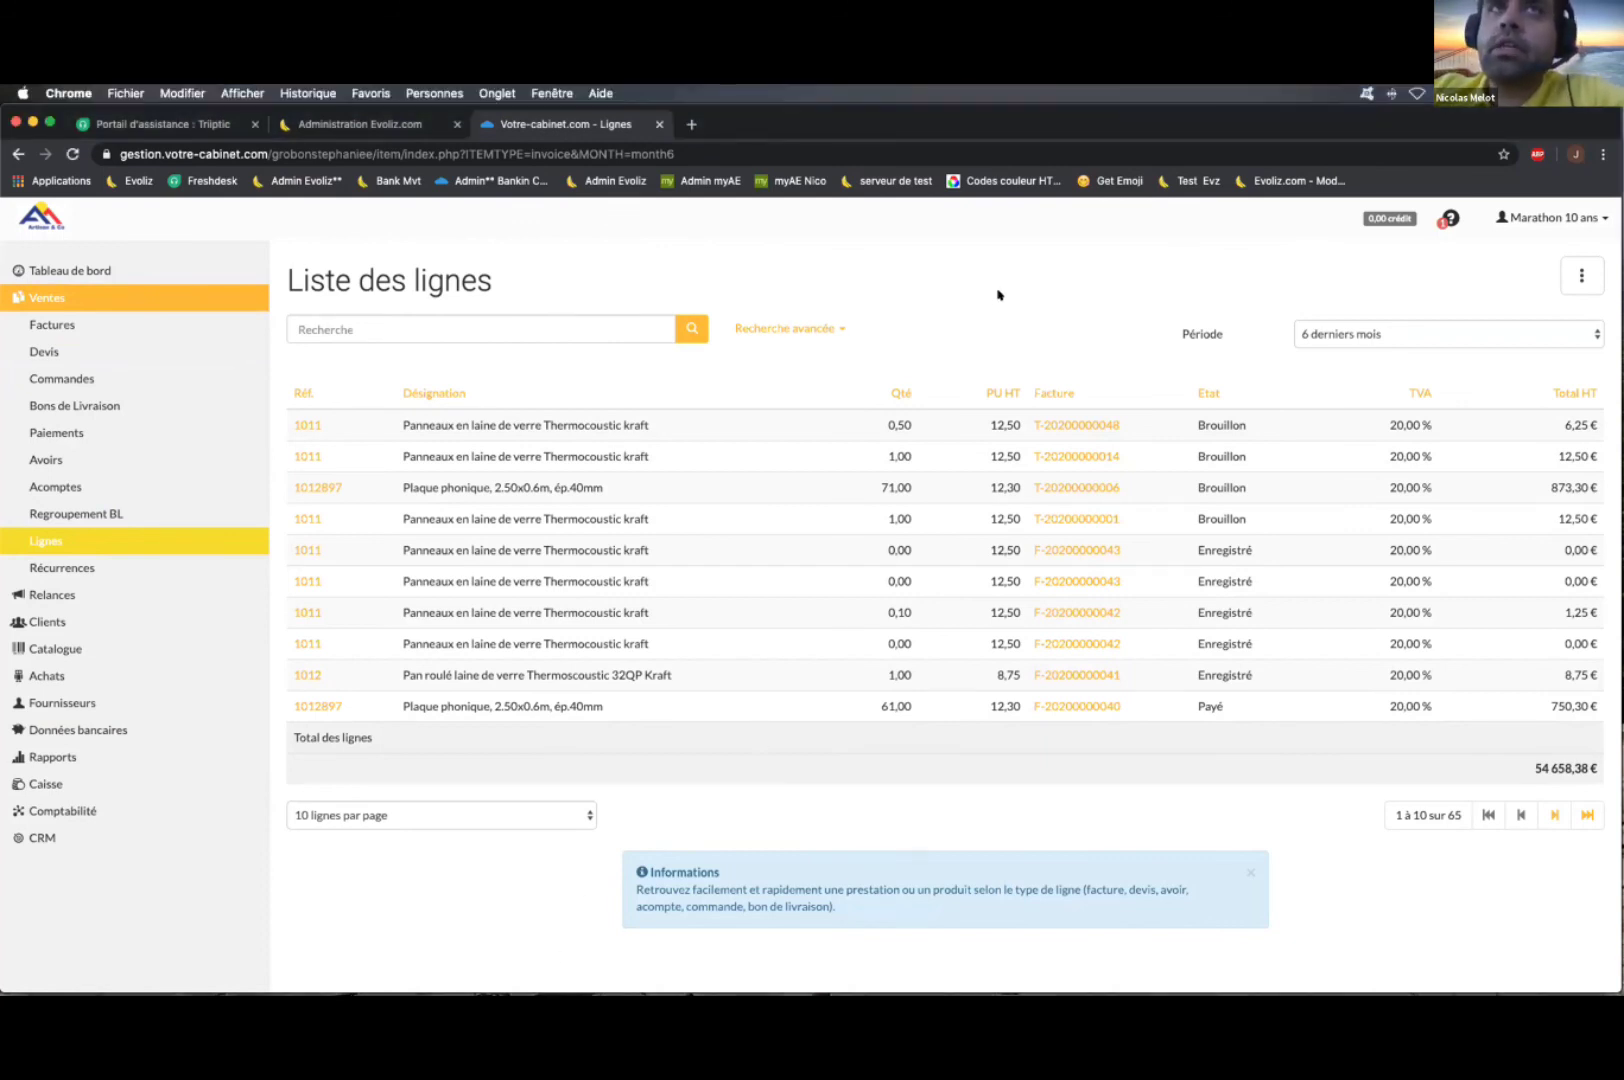